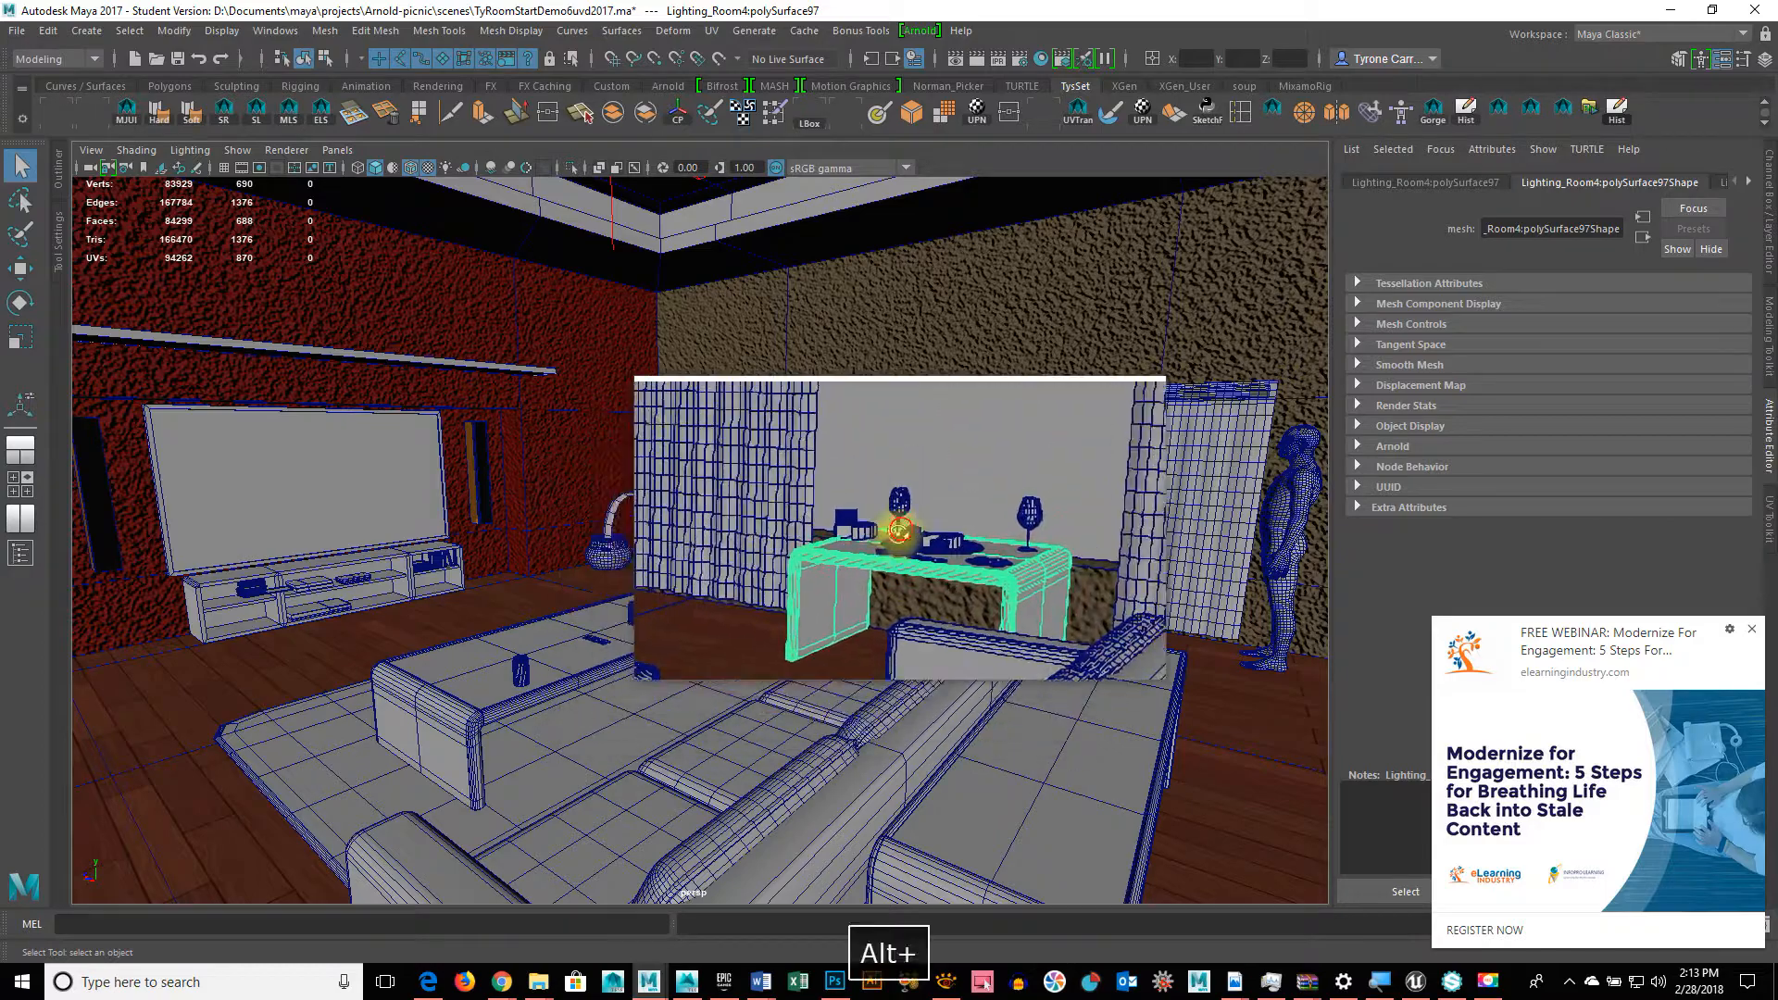
Step: Zoom toward the floor, switch to Face mode, and pick the wooden floor face beside the sofa
left_click_drag(897, 531, 663, 666, "alt")
middle_click_drag(513, 687, 811, 453, "alt")
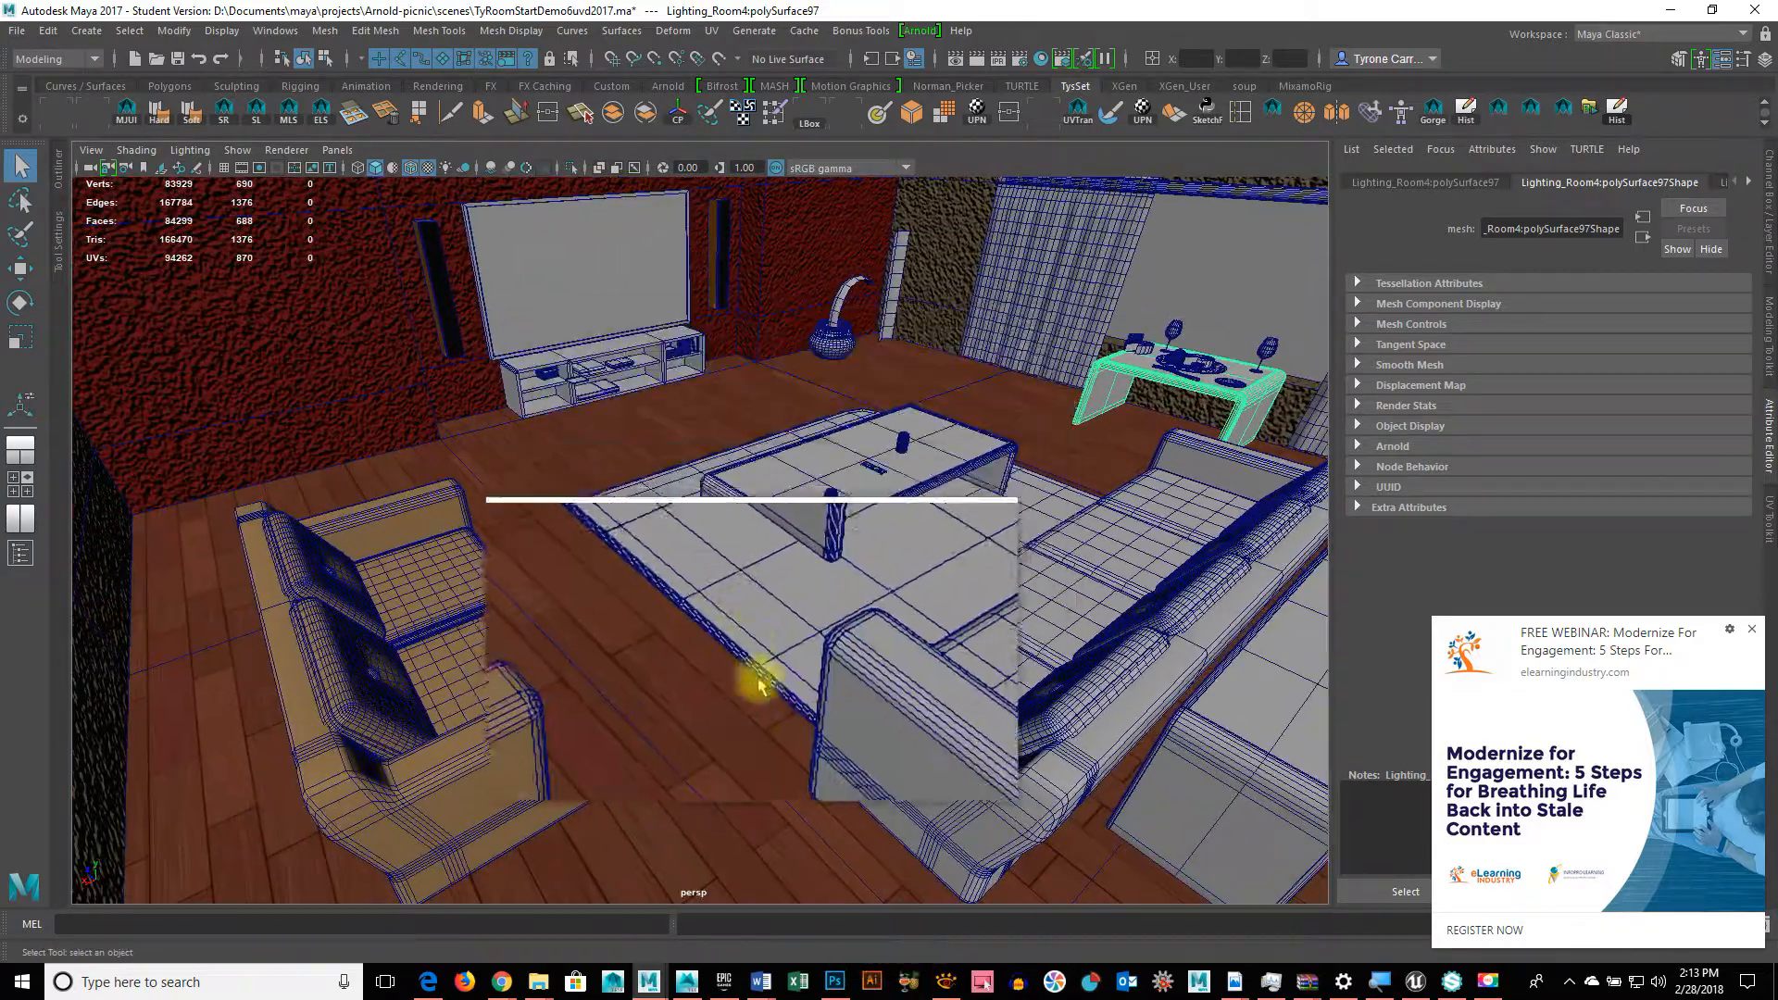
right_click_drag(679, 655, 776, 648, "alt")
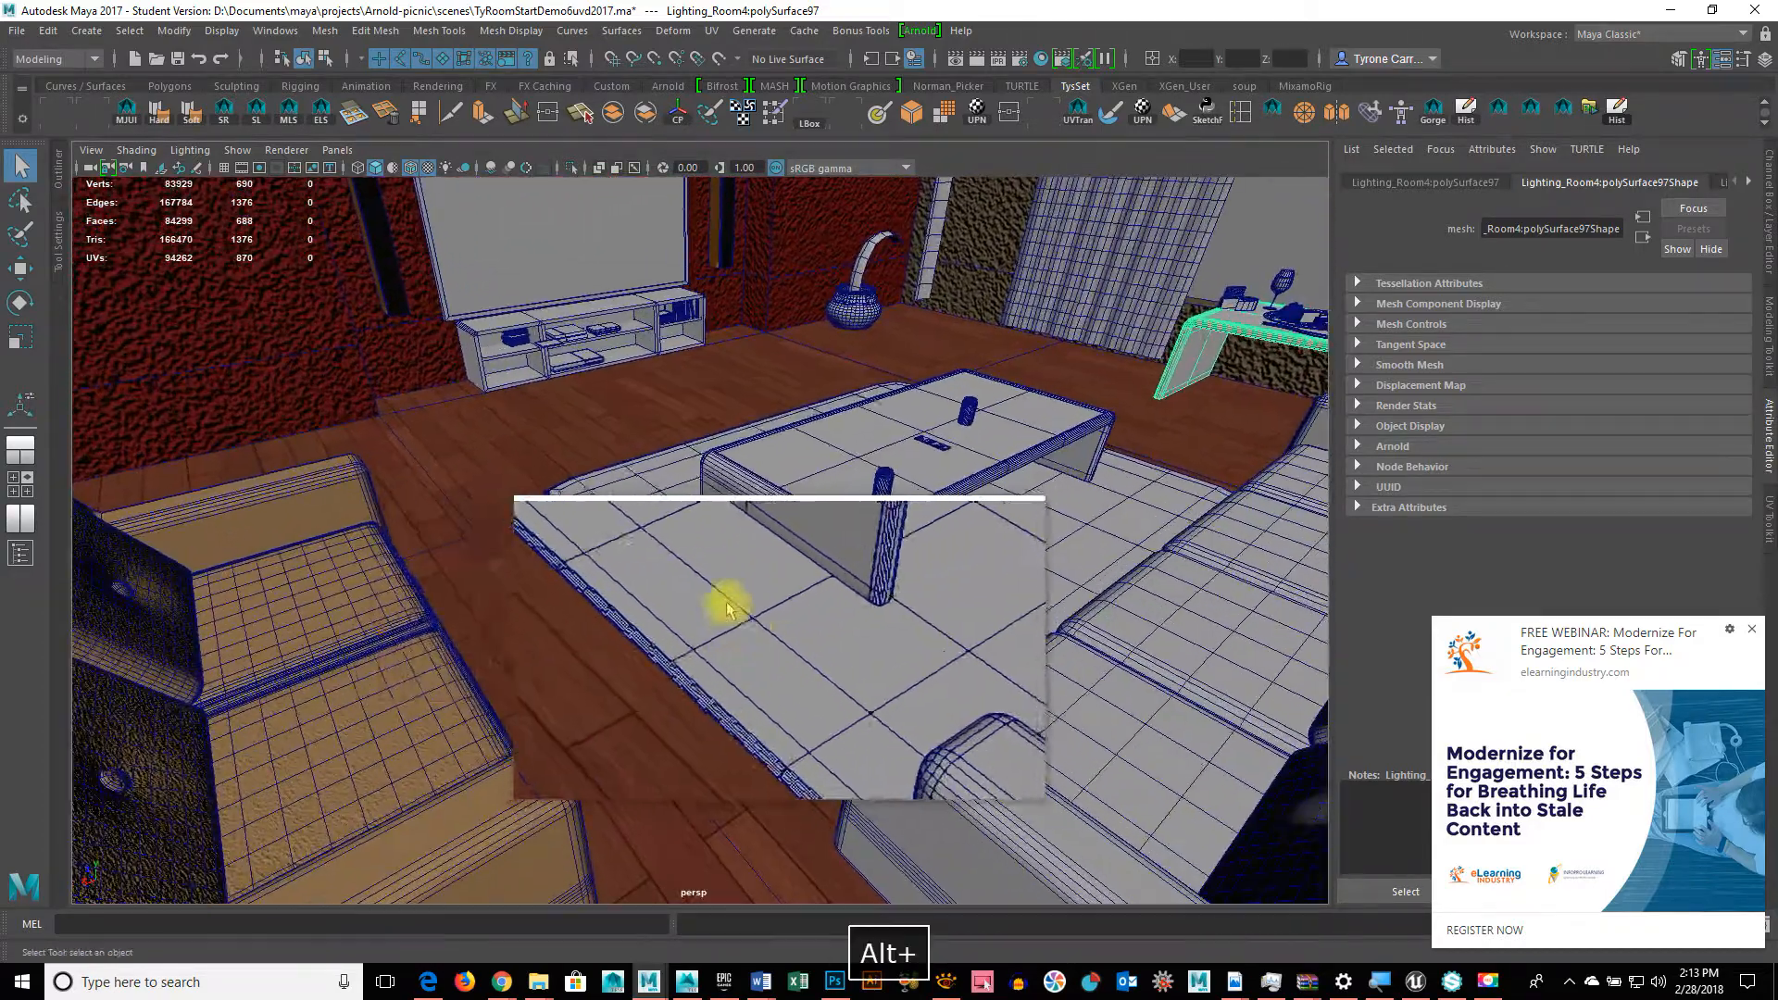
right_click(516, 482)
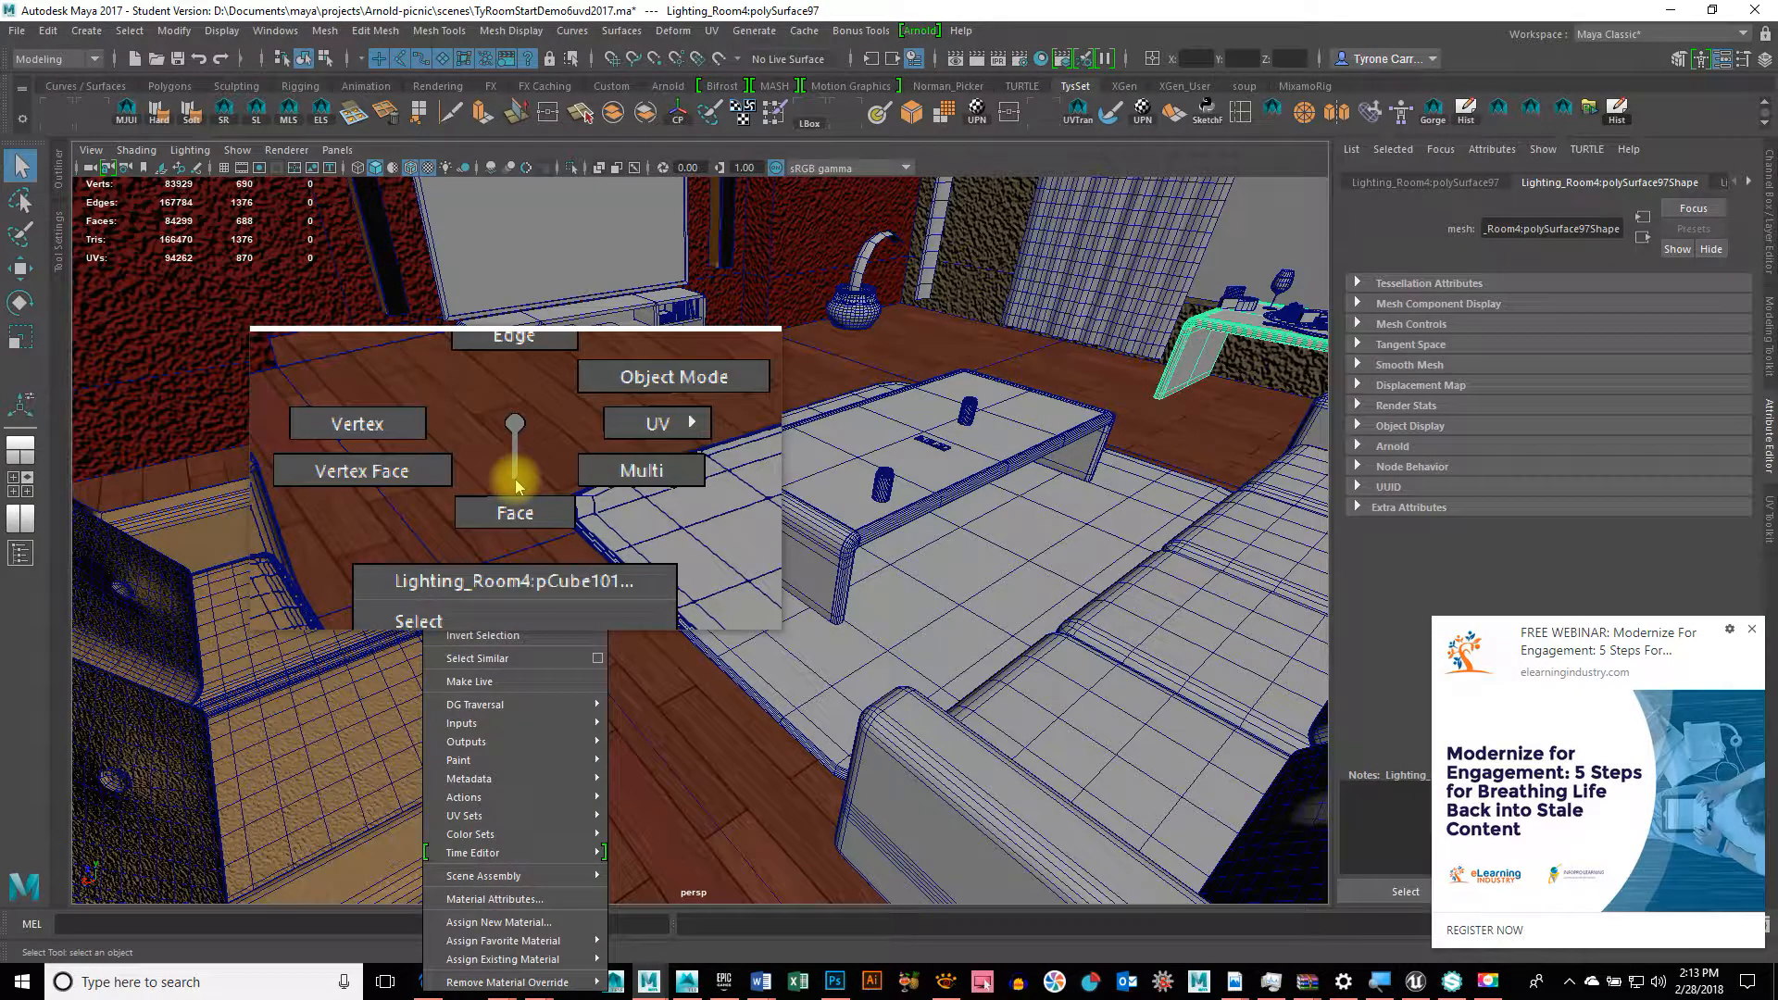
right_click_drag(515, 484, 524, 903)
left_click(515, 498)
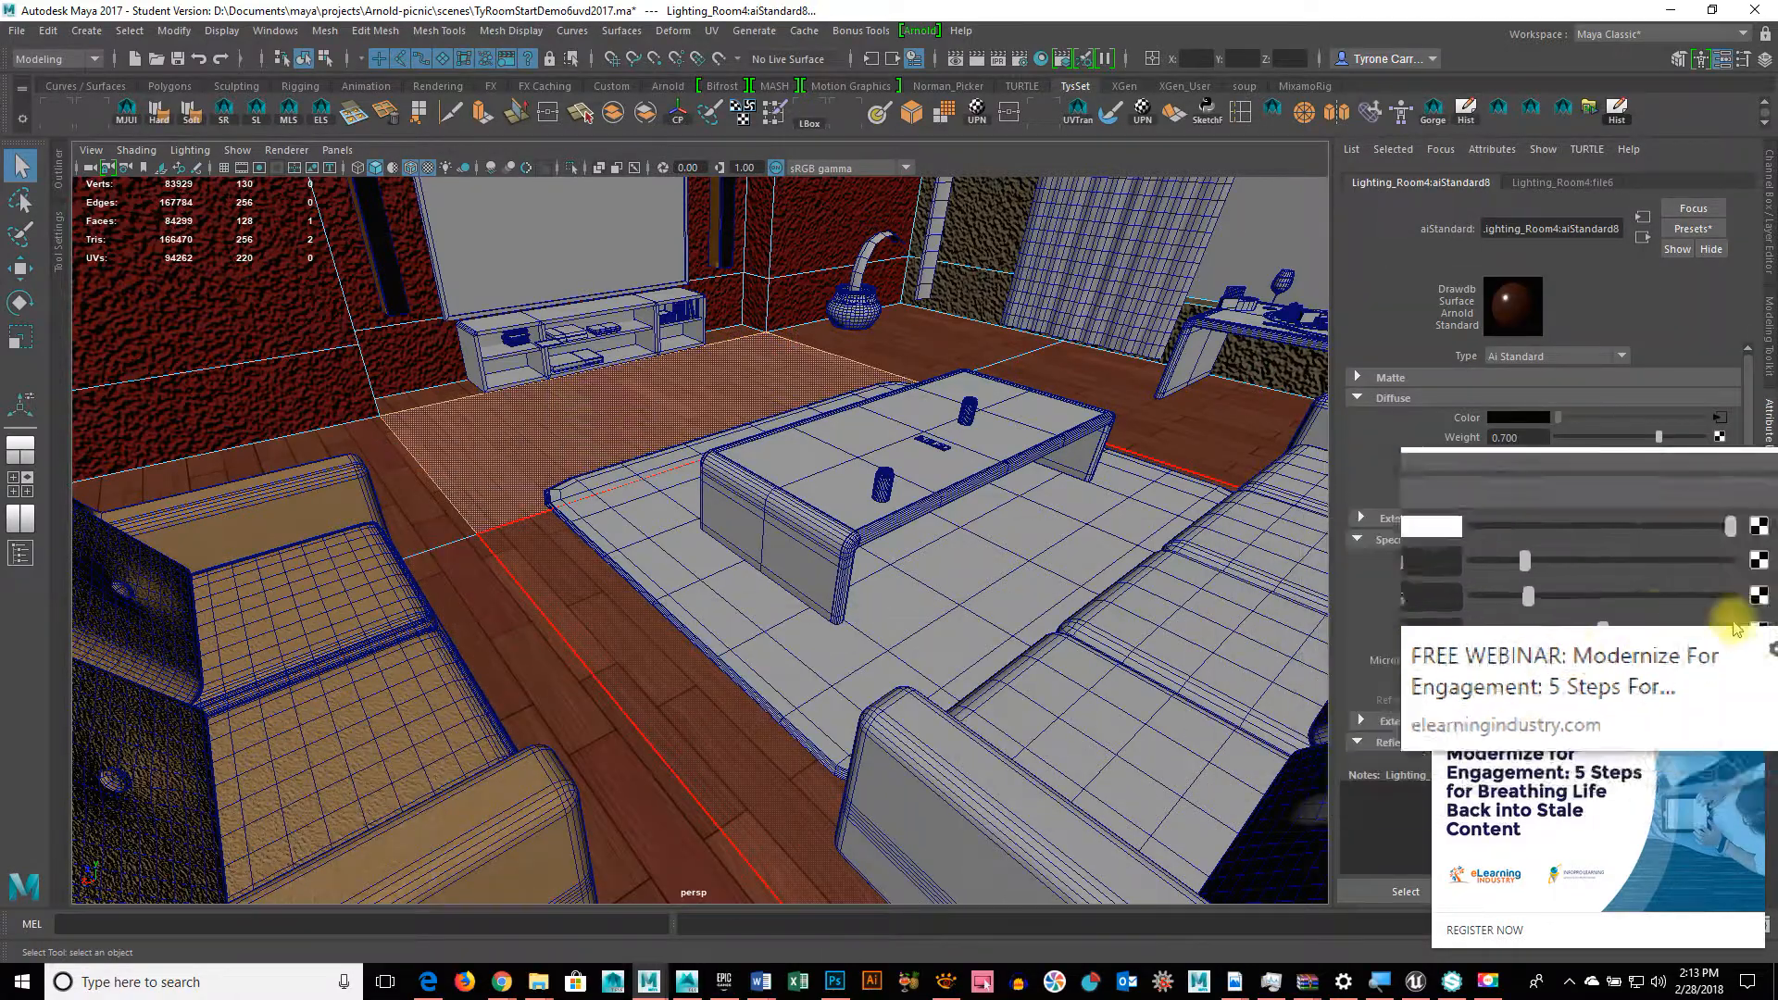
Step: Dismiss the webinar popup and break the file6 connection on aiStandard8's Diffuse Color
left_click(1753, 629)
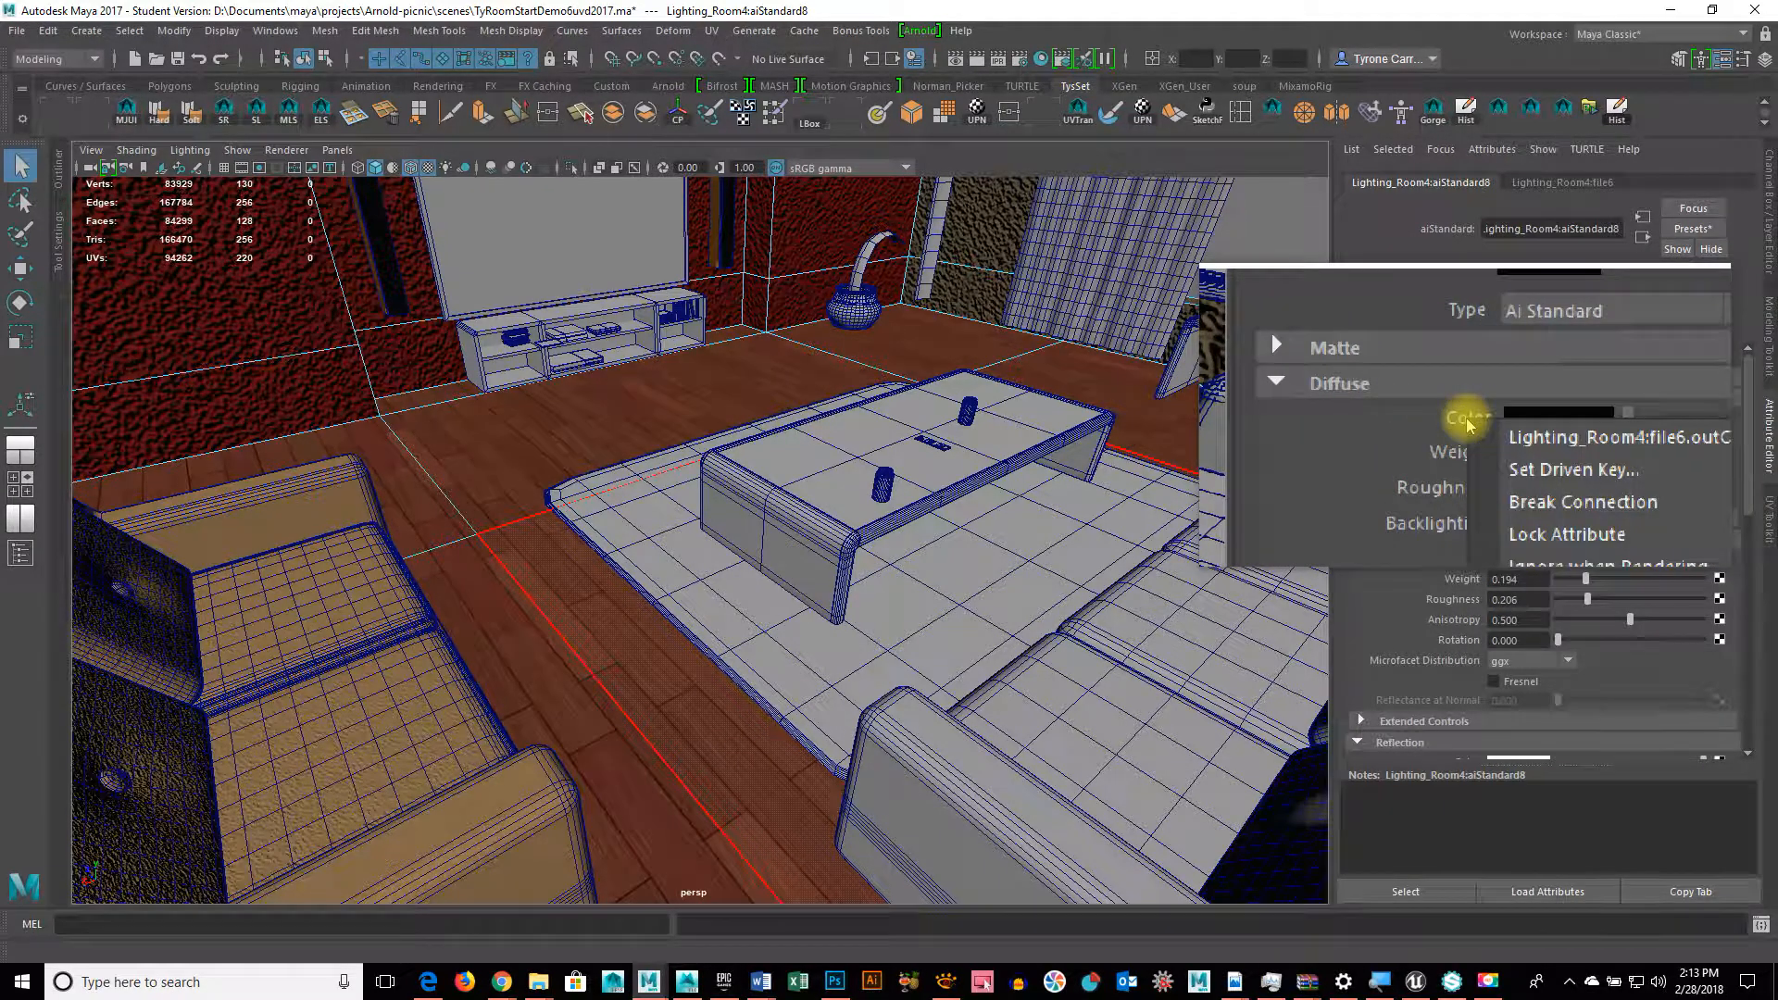
left_click(1421, 421)
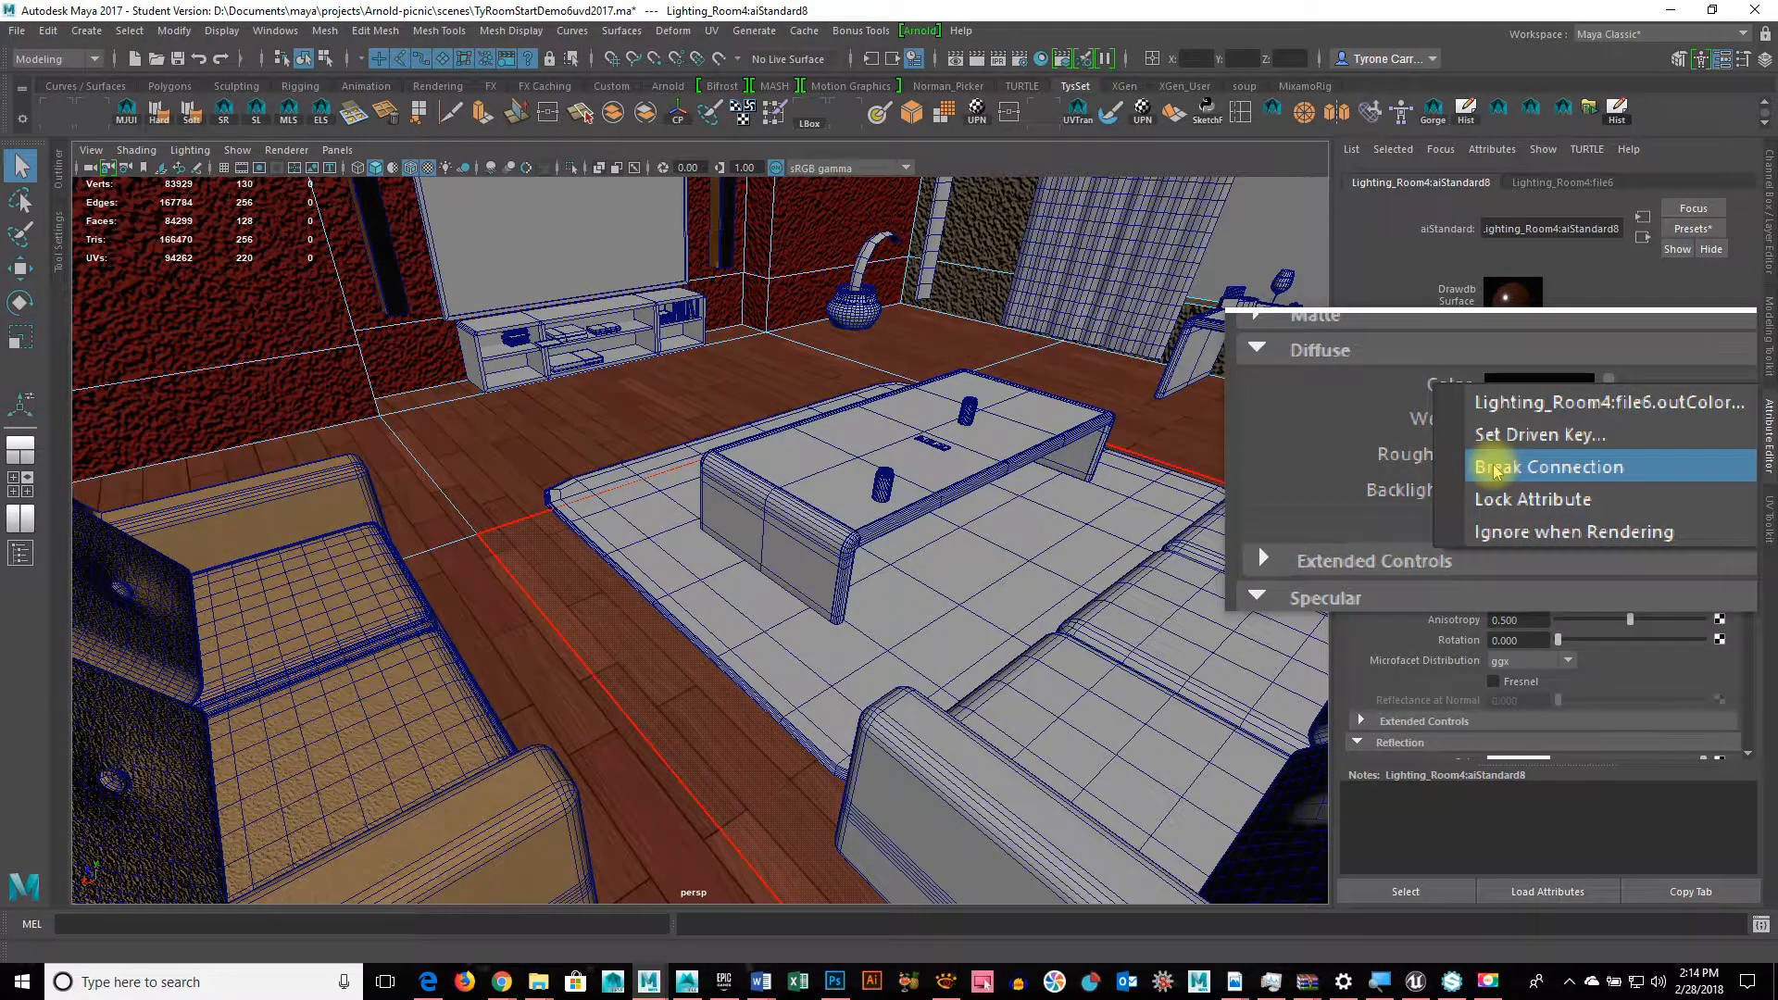
left_click(1498, 470)
scroll(1494, 463, "down", 6)
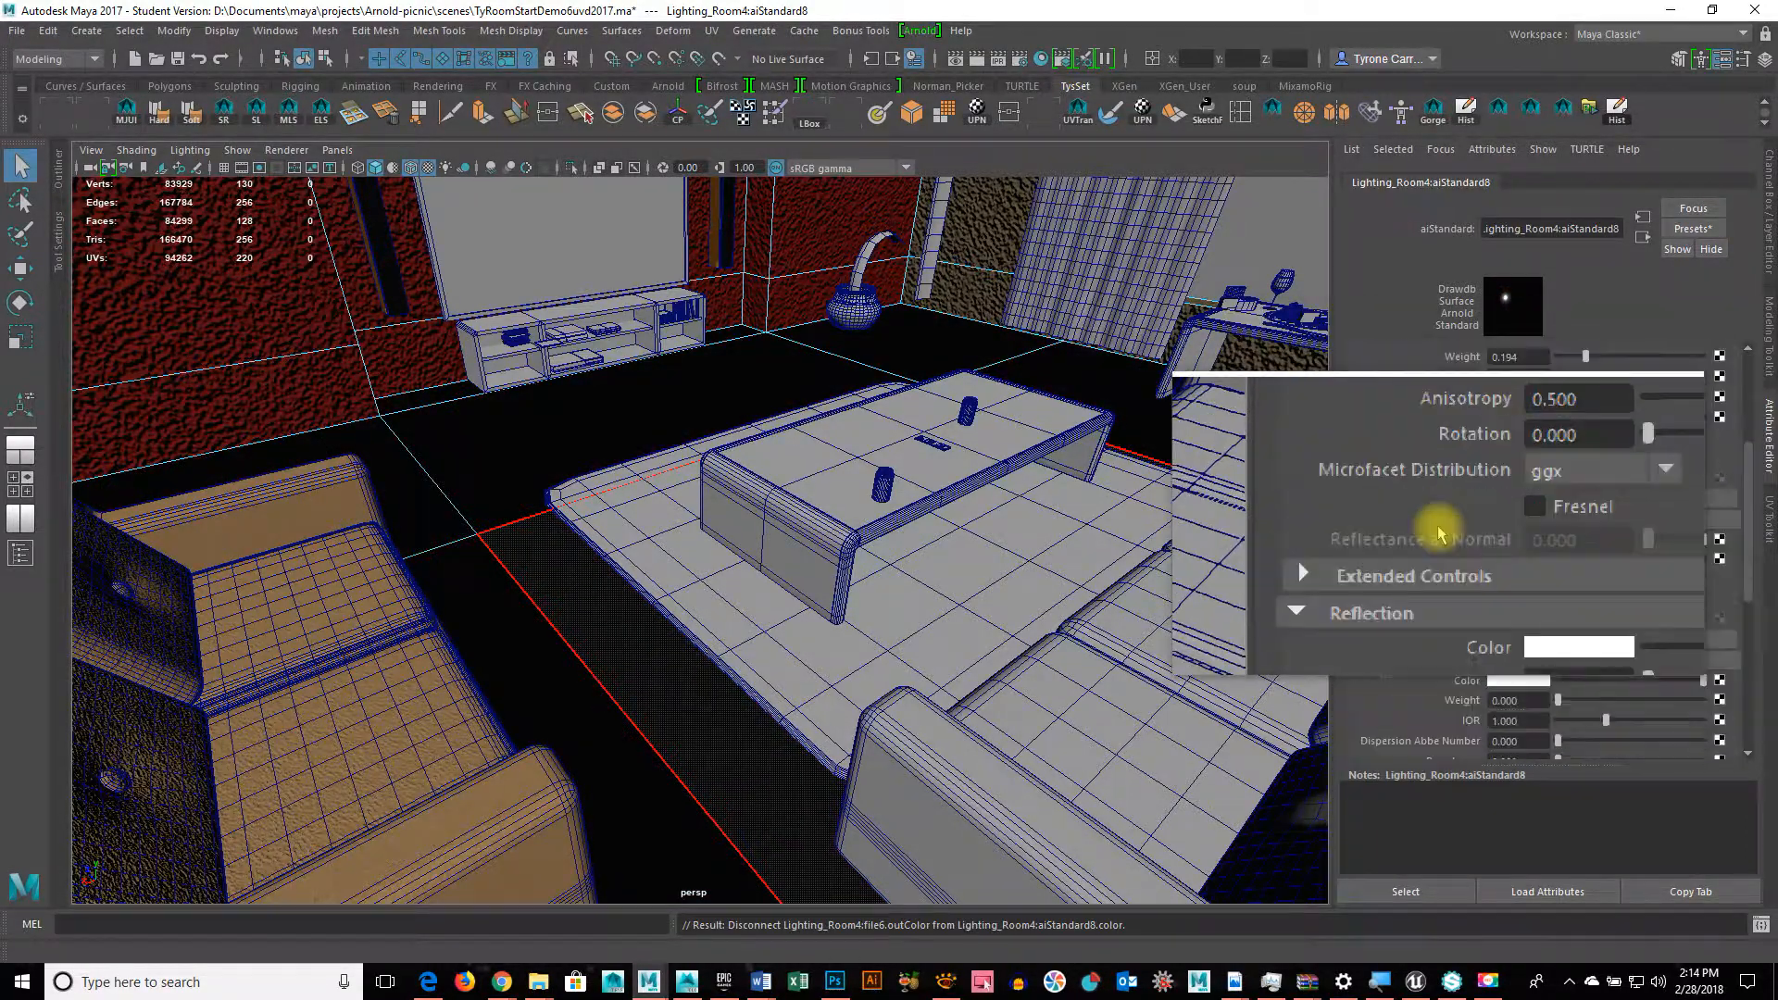
Step: Expand Bump Mapping, set aiStandard8's Diffuse Color just below white, and open Create Render Node for it
scroll(1443, 535, "down", 3)
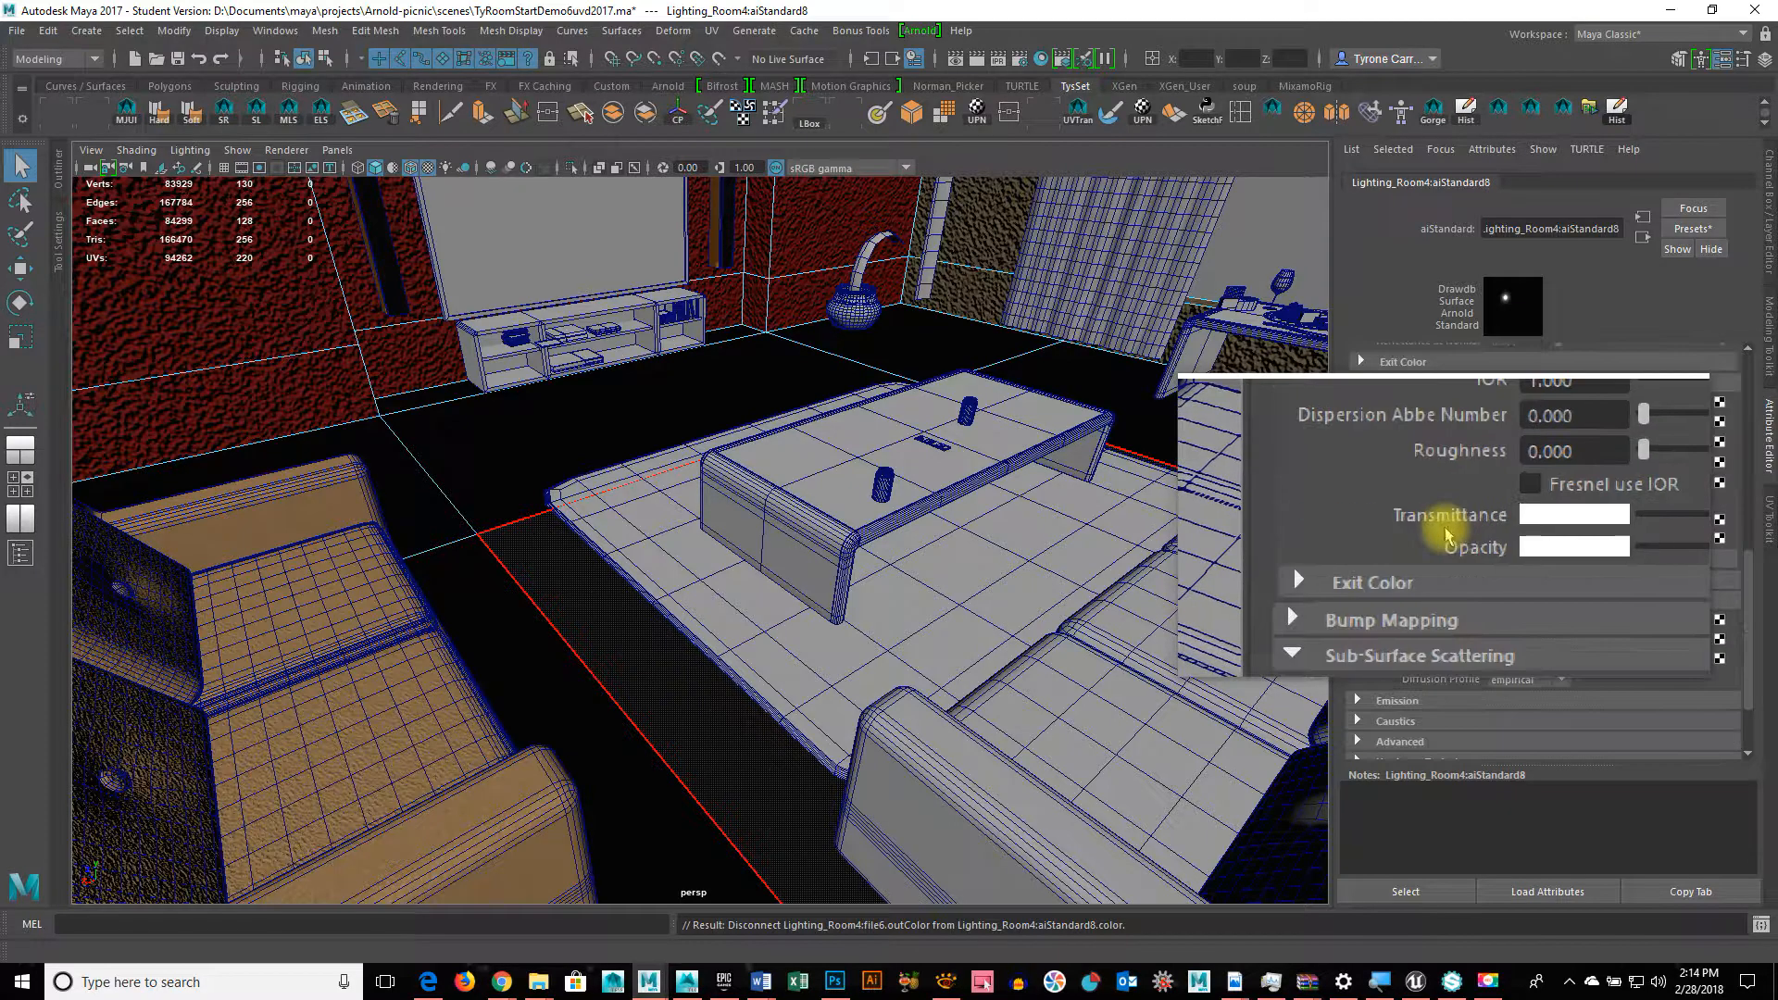
scroll(1685, 405, "up", 4)
scroll(1686, 406, "down", 5)
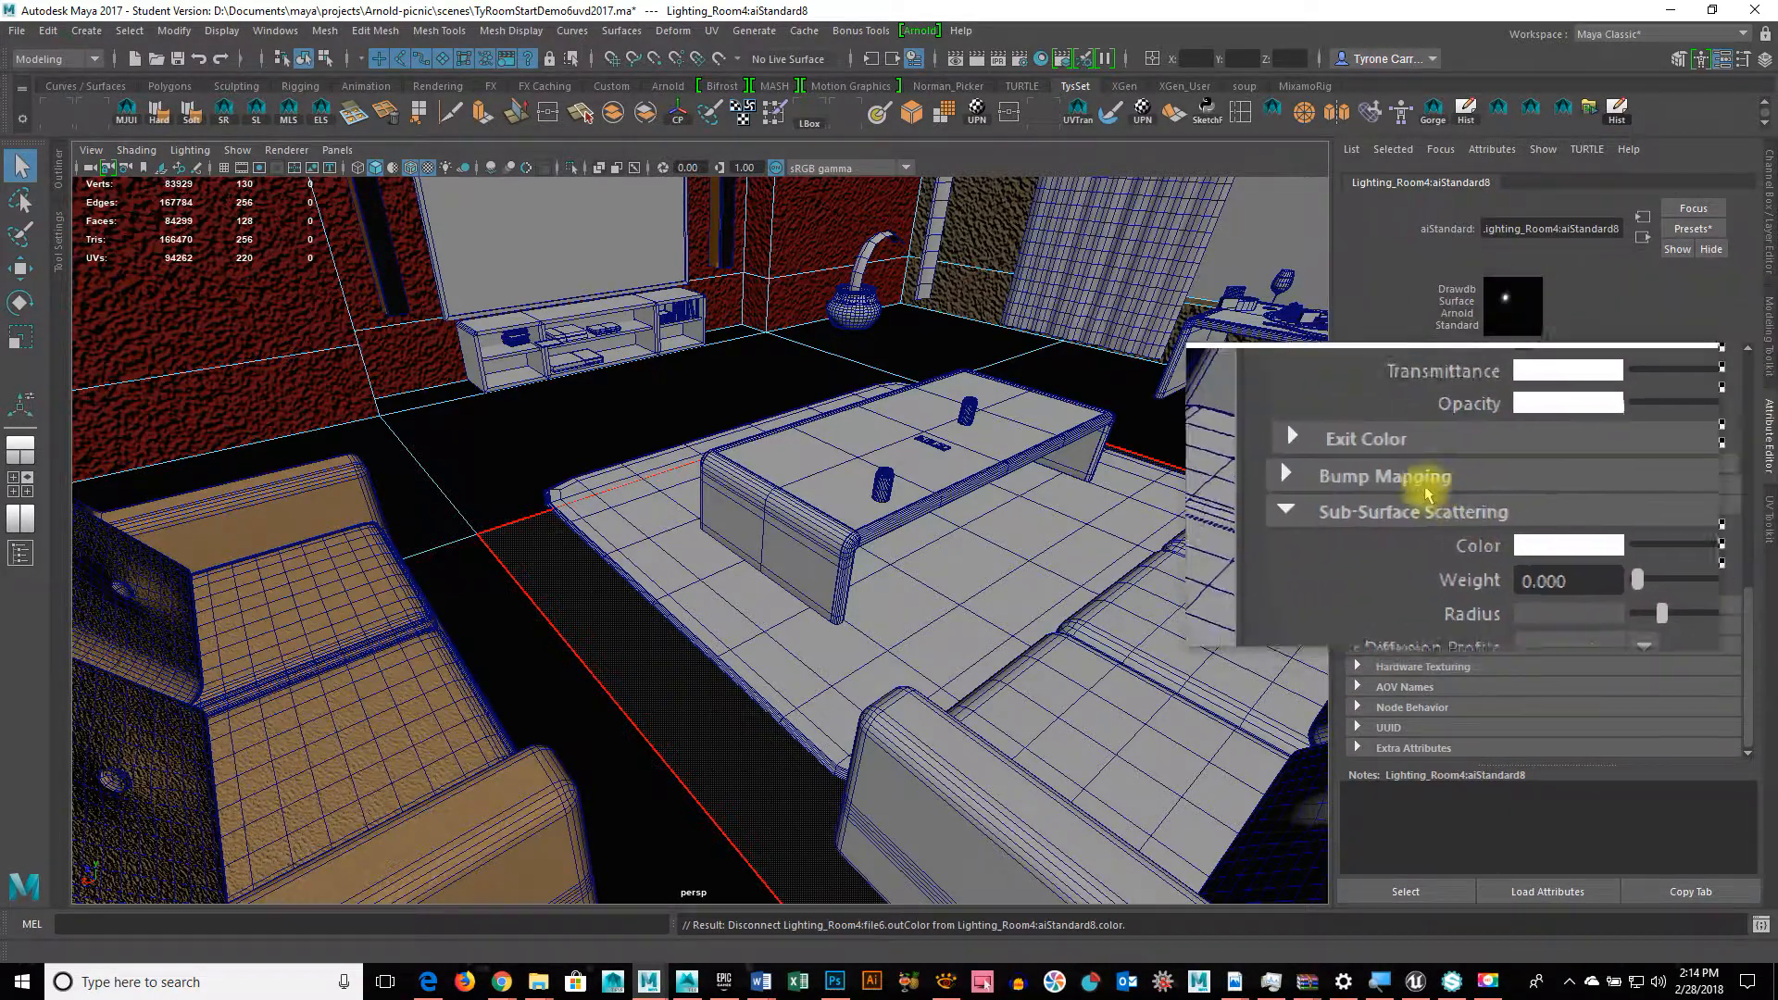
left_click(1423, 487)
scroll(1686, 480, "up", 5)
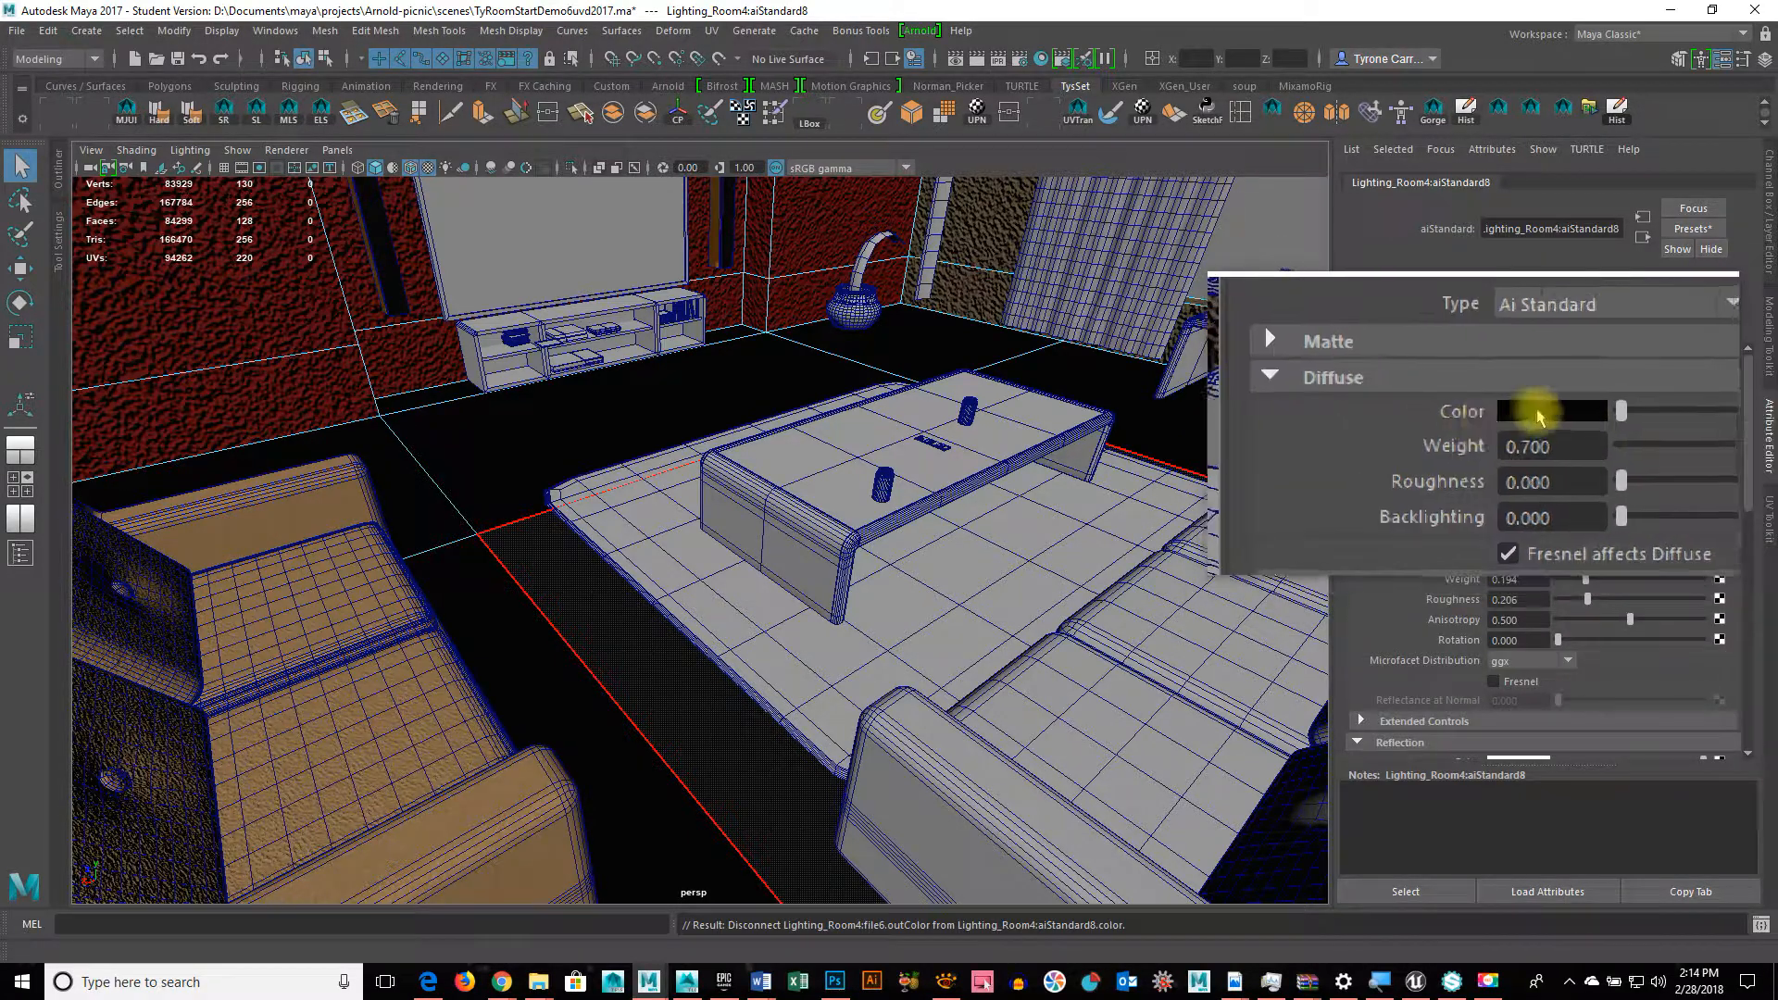
left_click_drag(1520, 408, 1651, 417)
left_click_drag(1772, 418, 1722, 416)
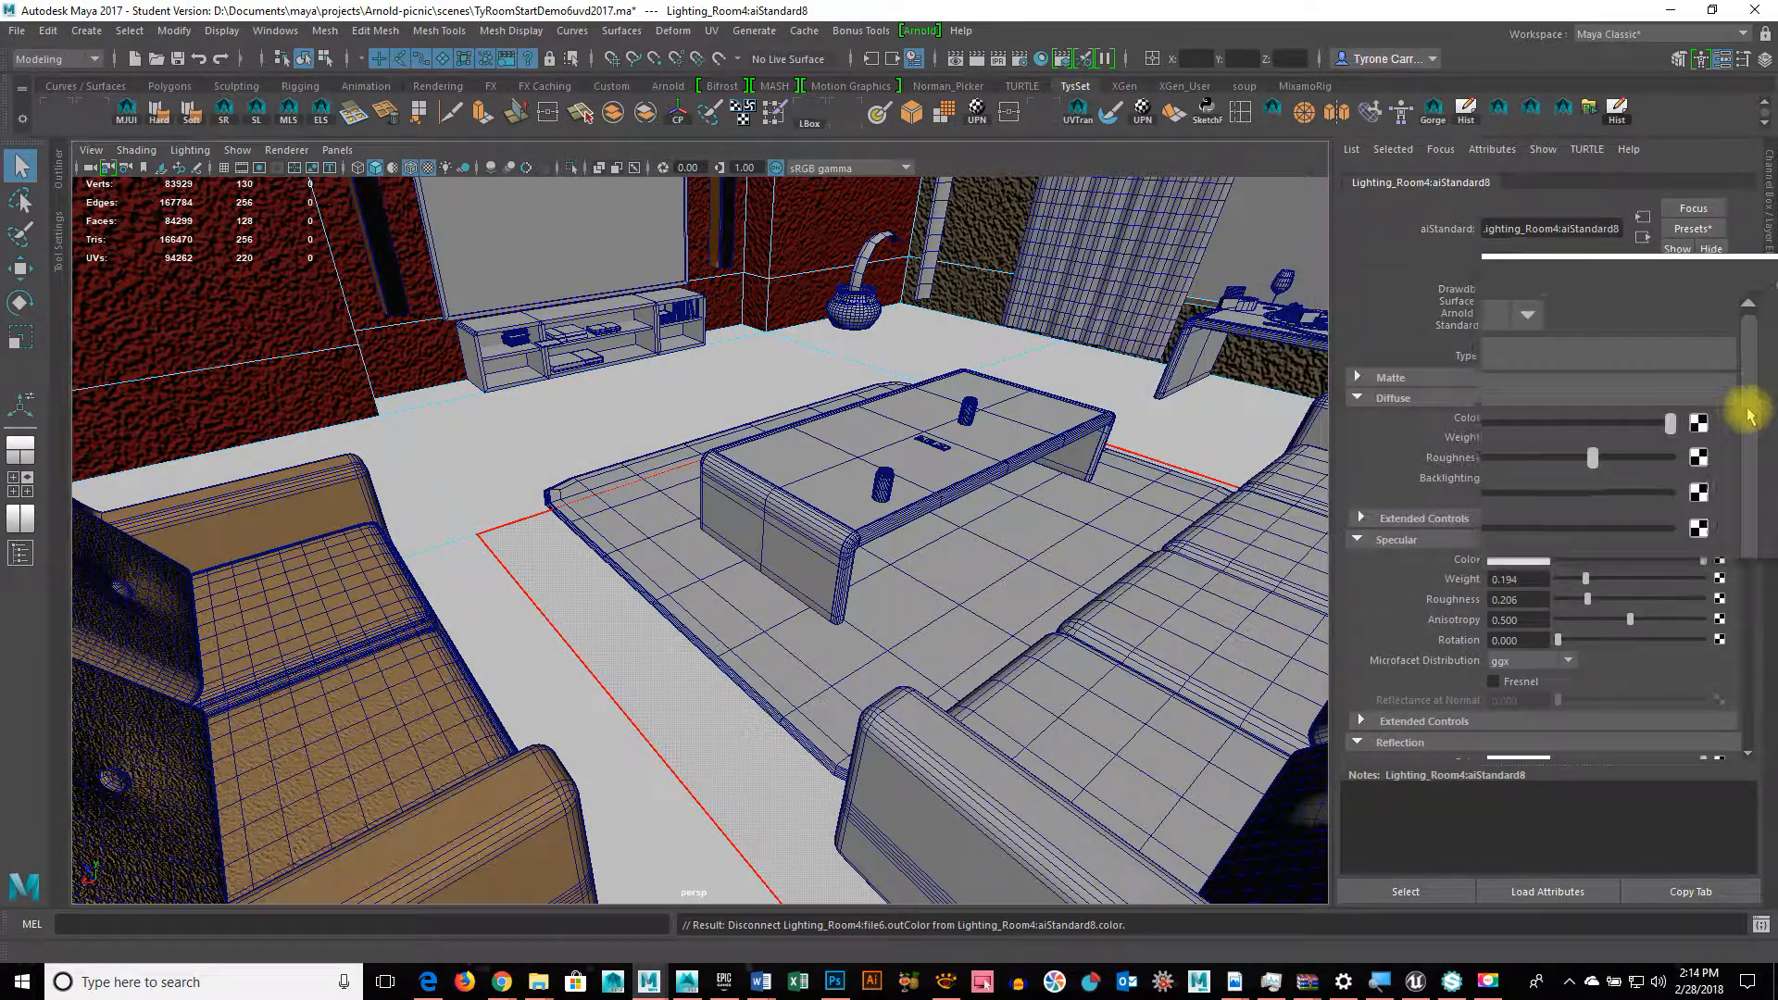
left_click(1715, 419)
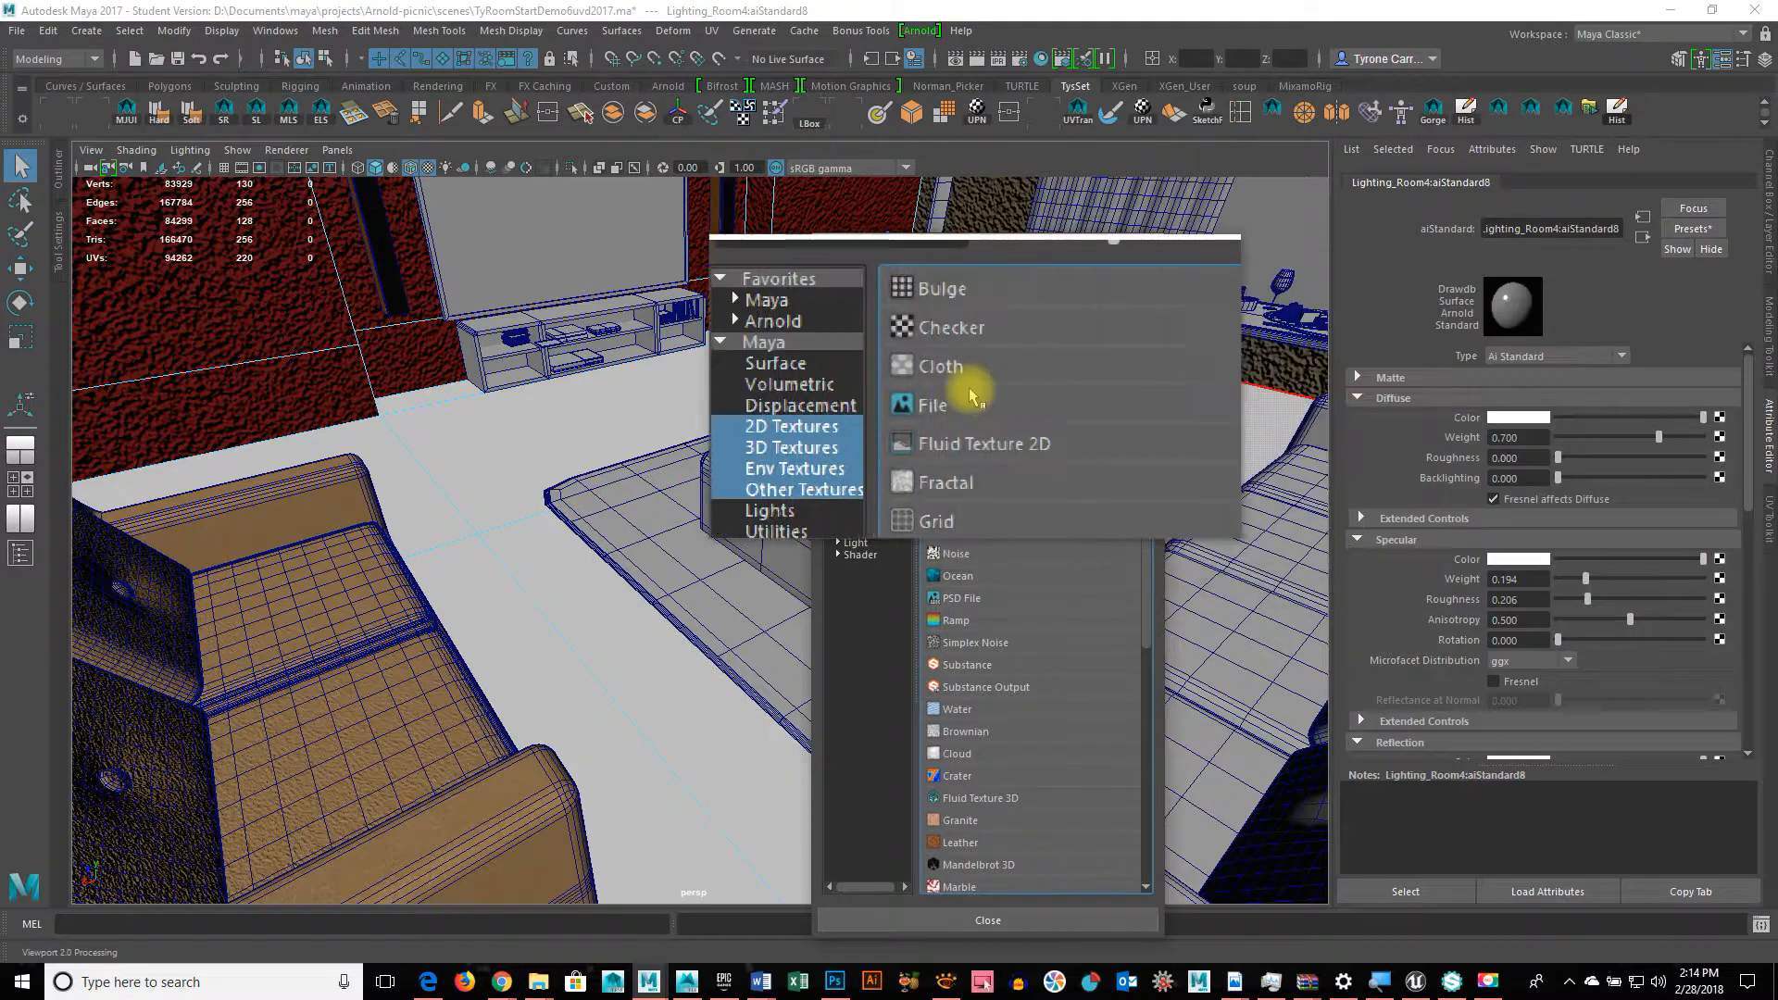
Step: Create a File texture for diffuse colour loading Redwood_Base_Color.tga from sourceimages
left_click(970, 401)
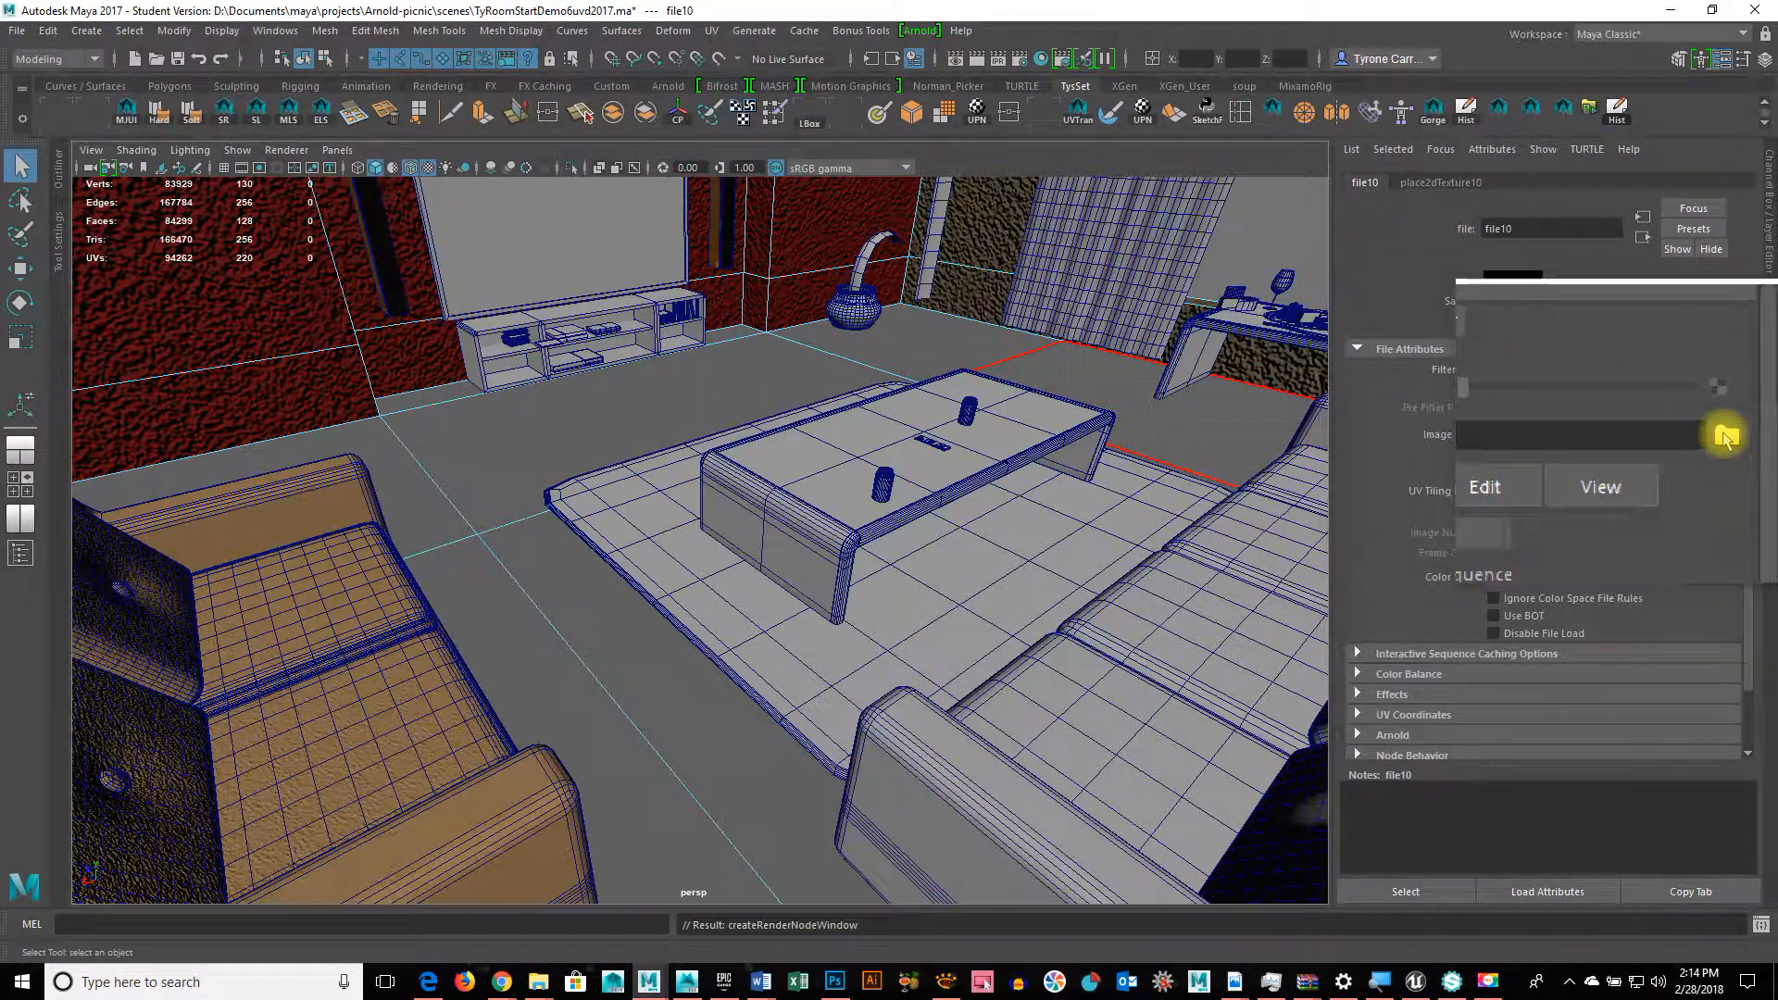
left_click(1724, 434)
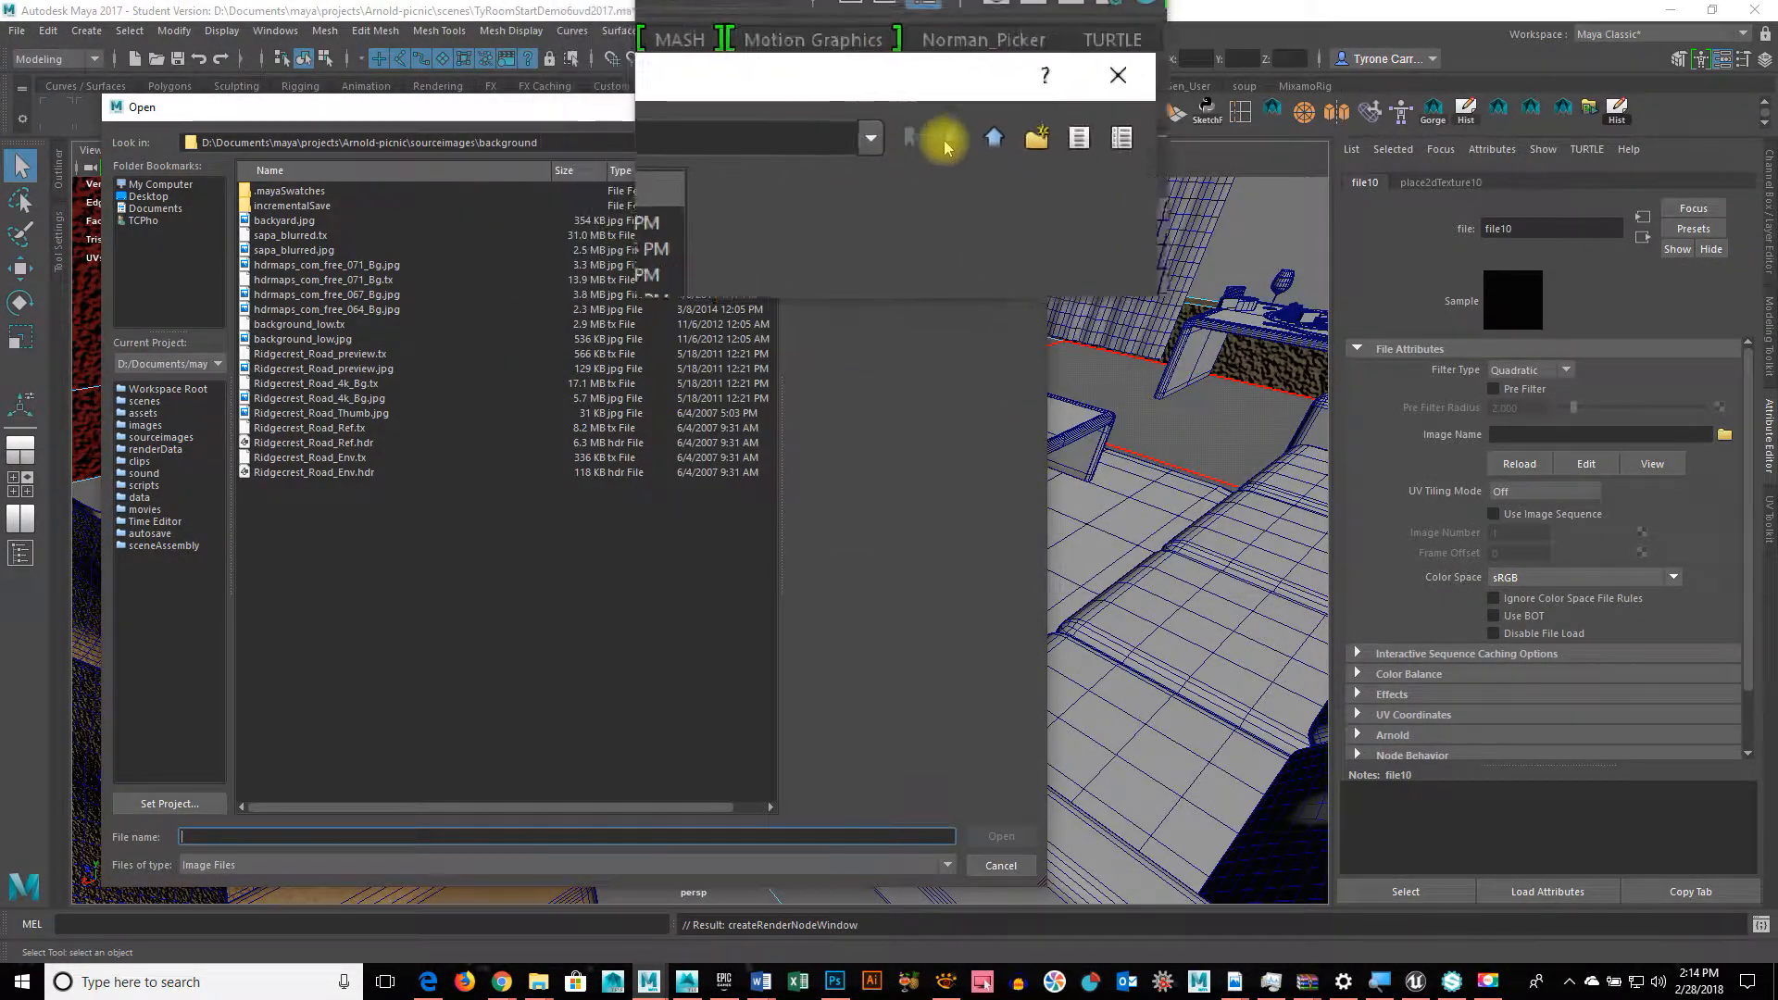
left_click(954, 144)
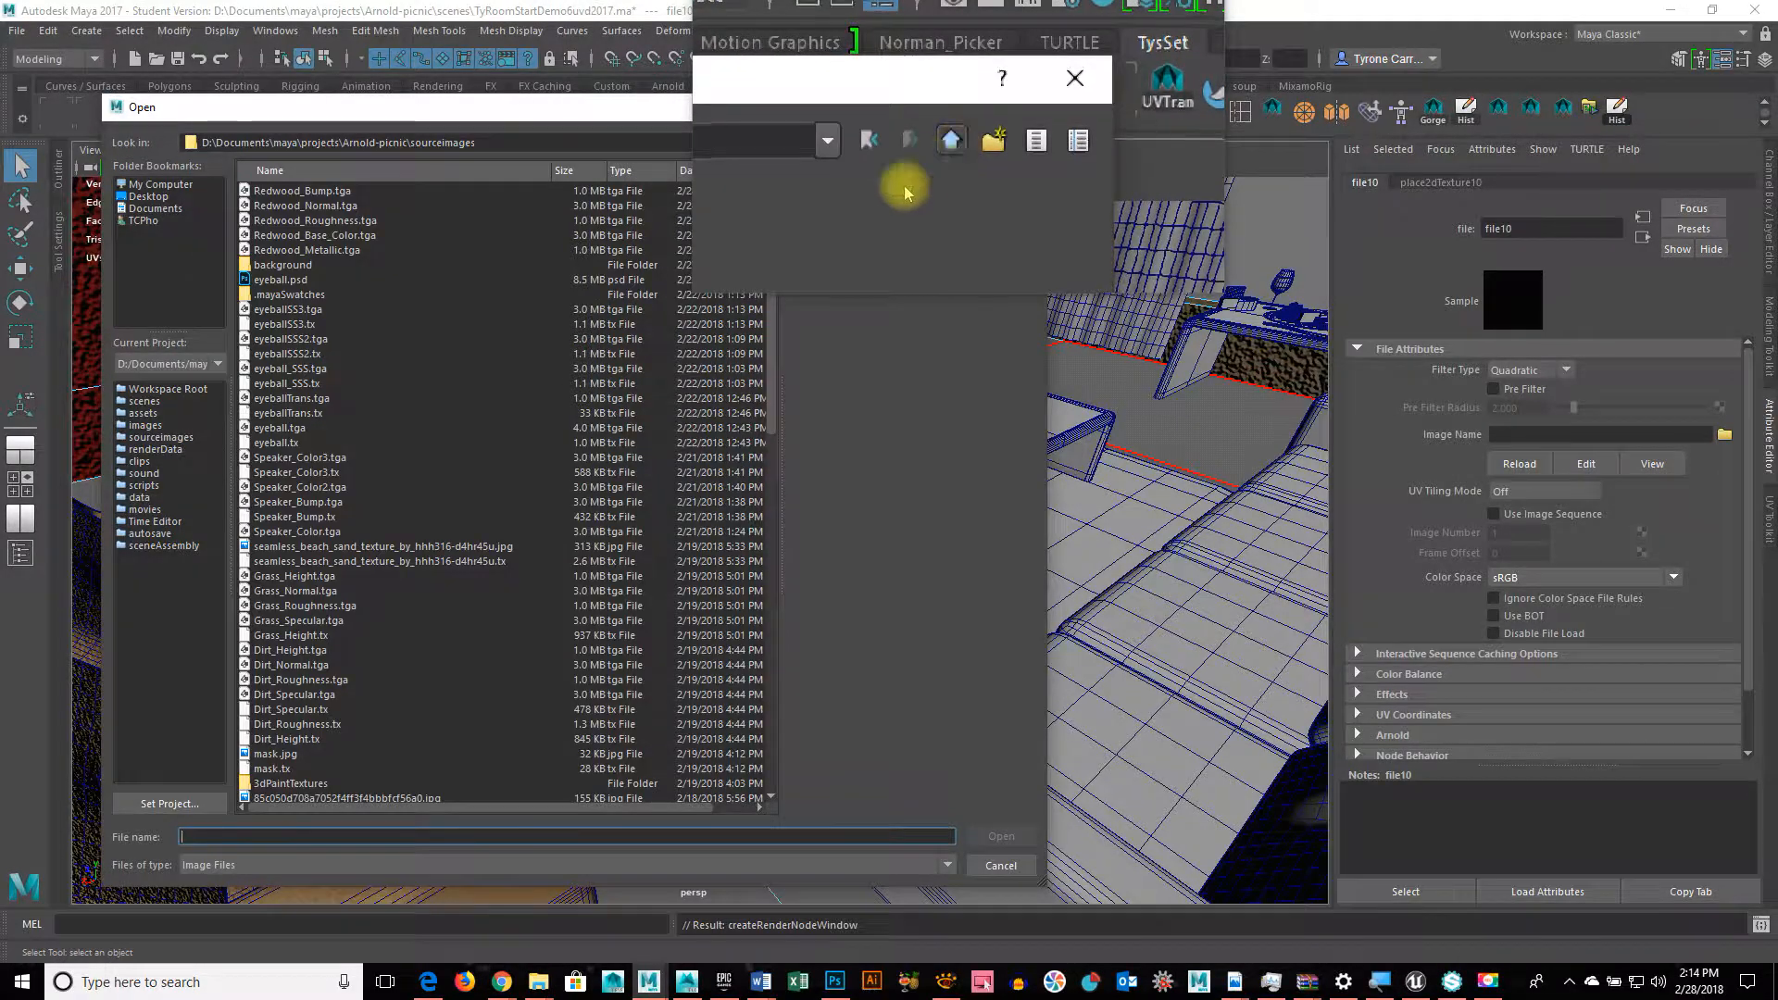
left_click(335, 242)
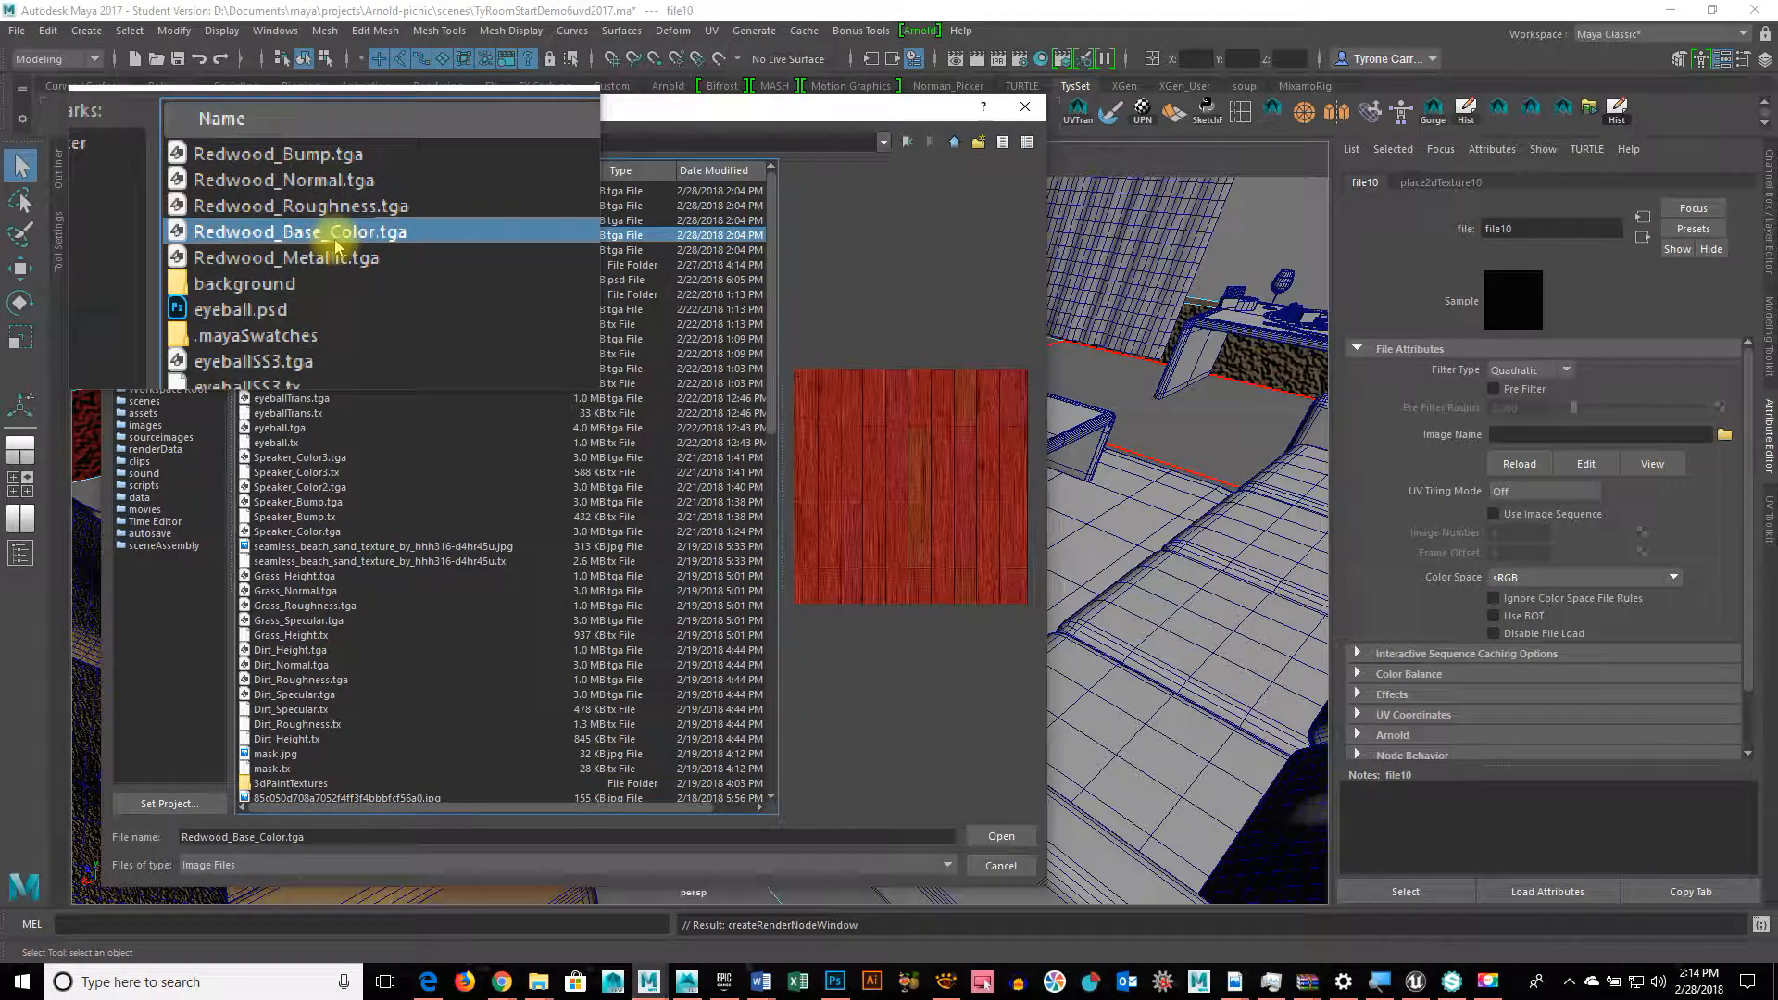
left_click(998, 843)
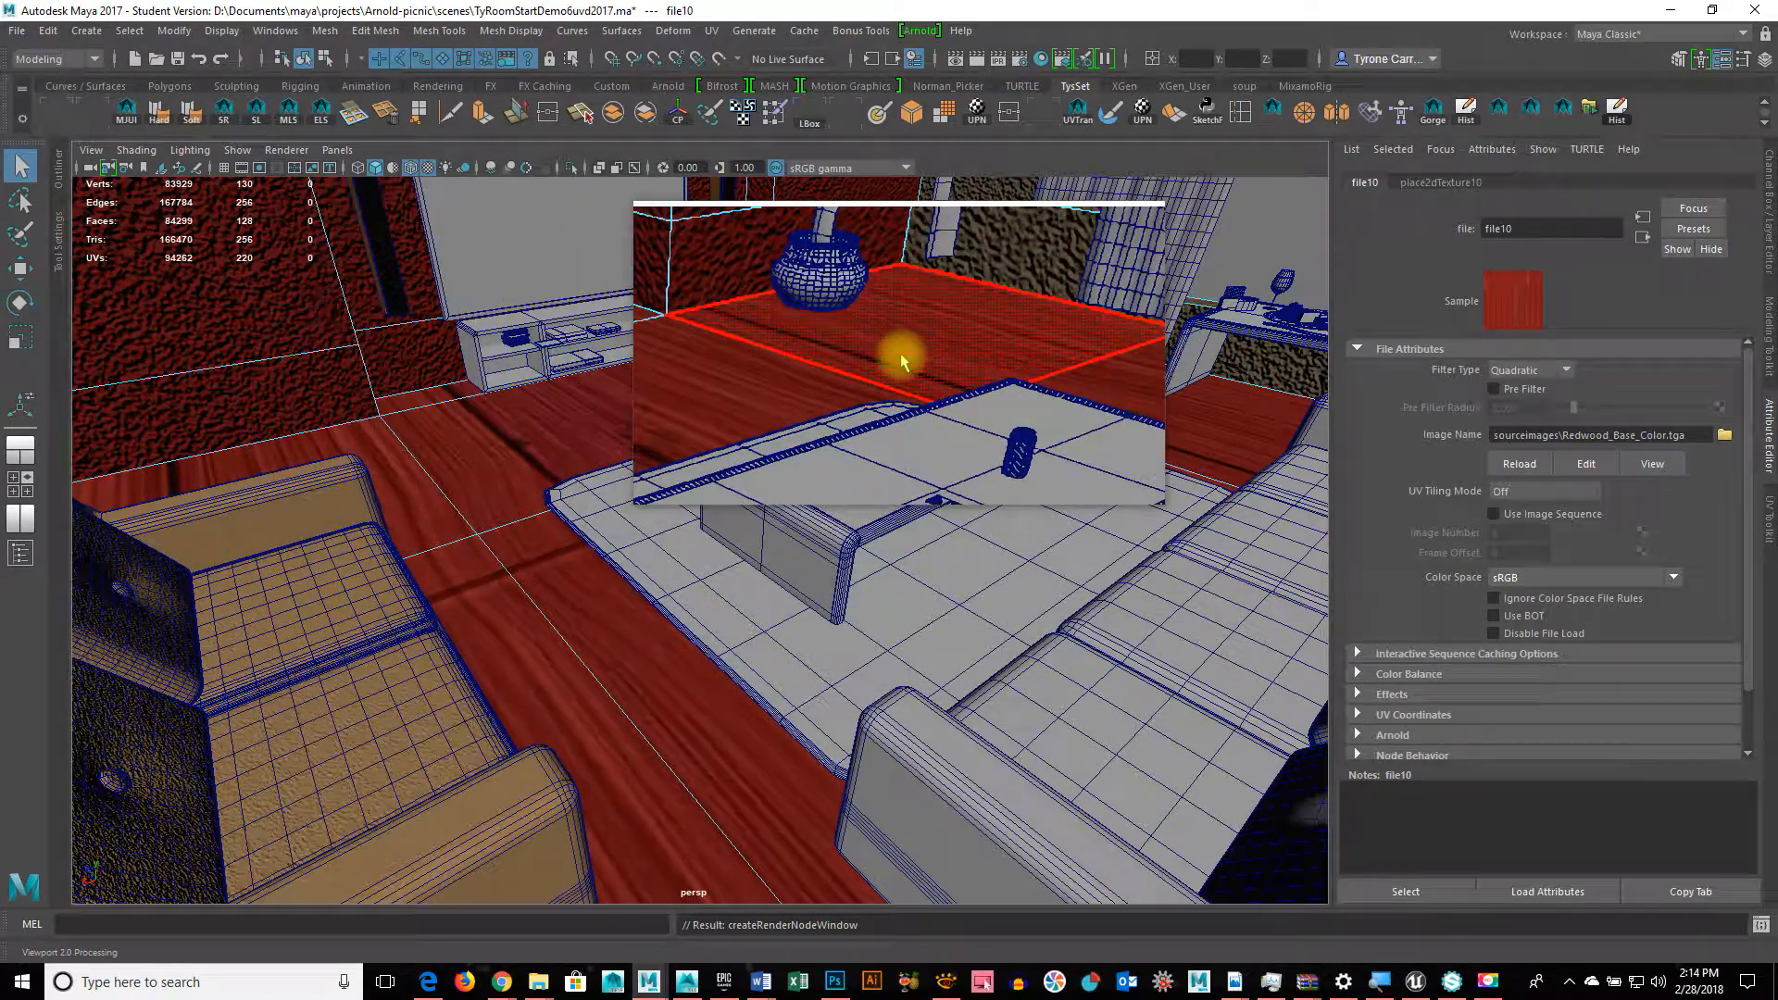
Step: Set place2dTexture10 Repeat UV to 8 by 8
left_click(1436, 182)
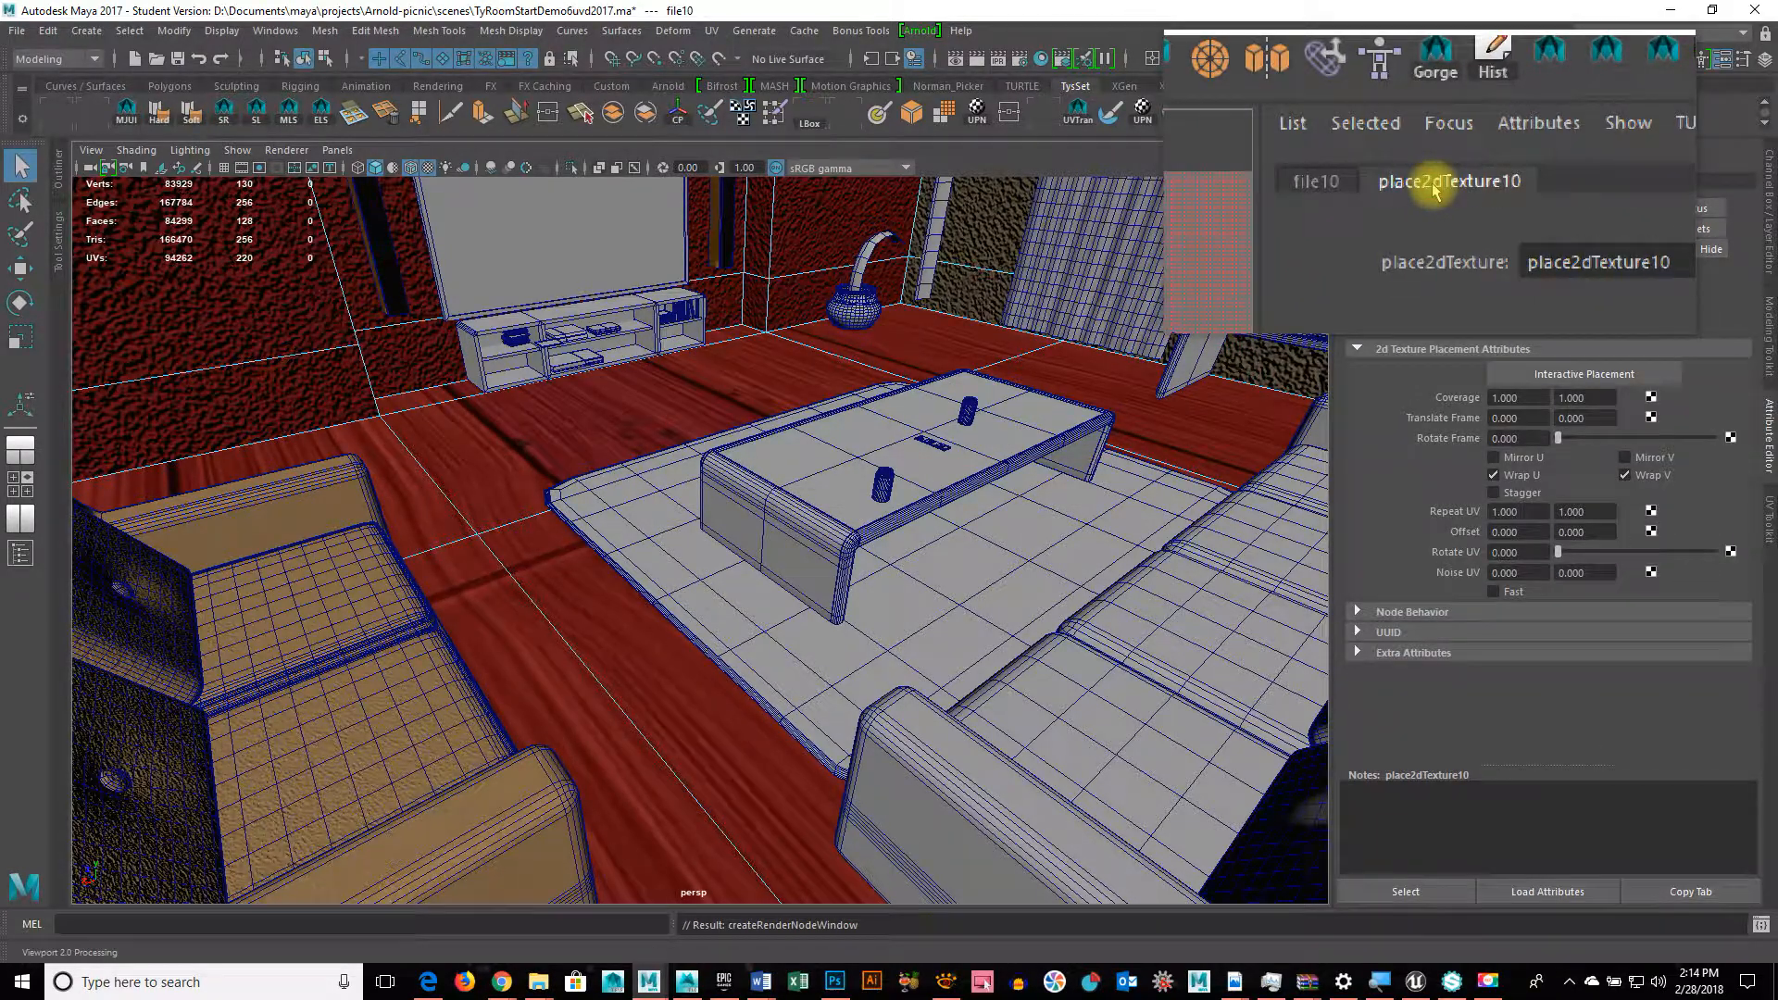
double_click(1523, 516)
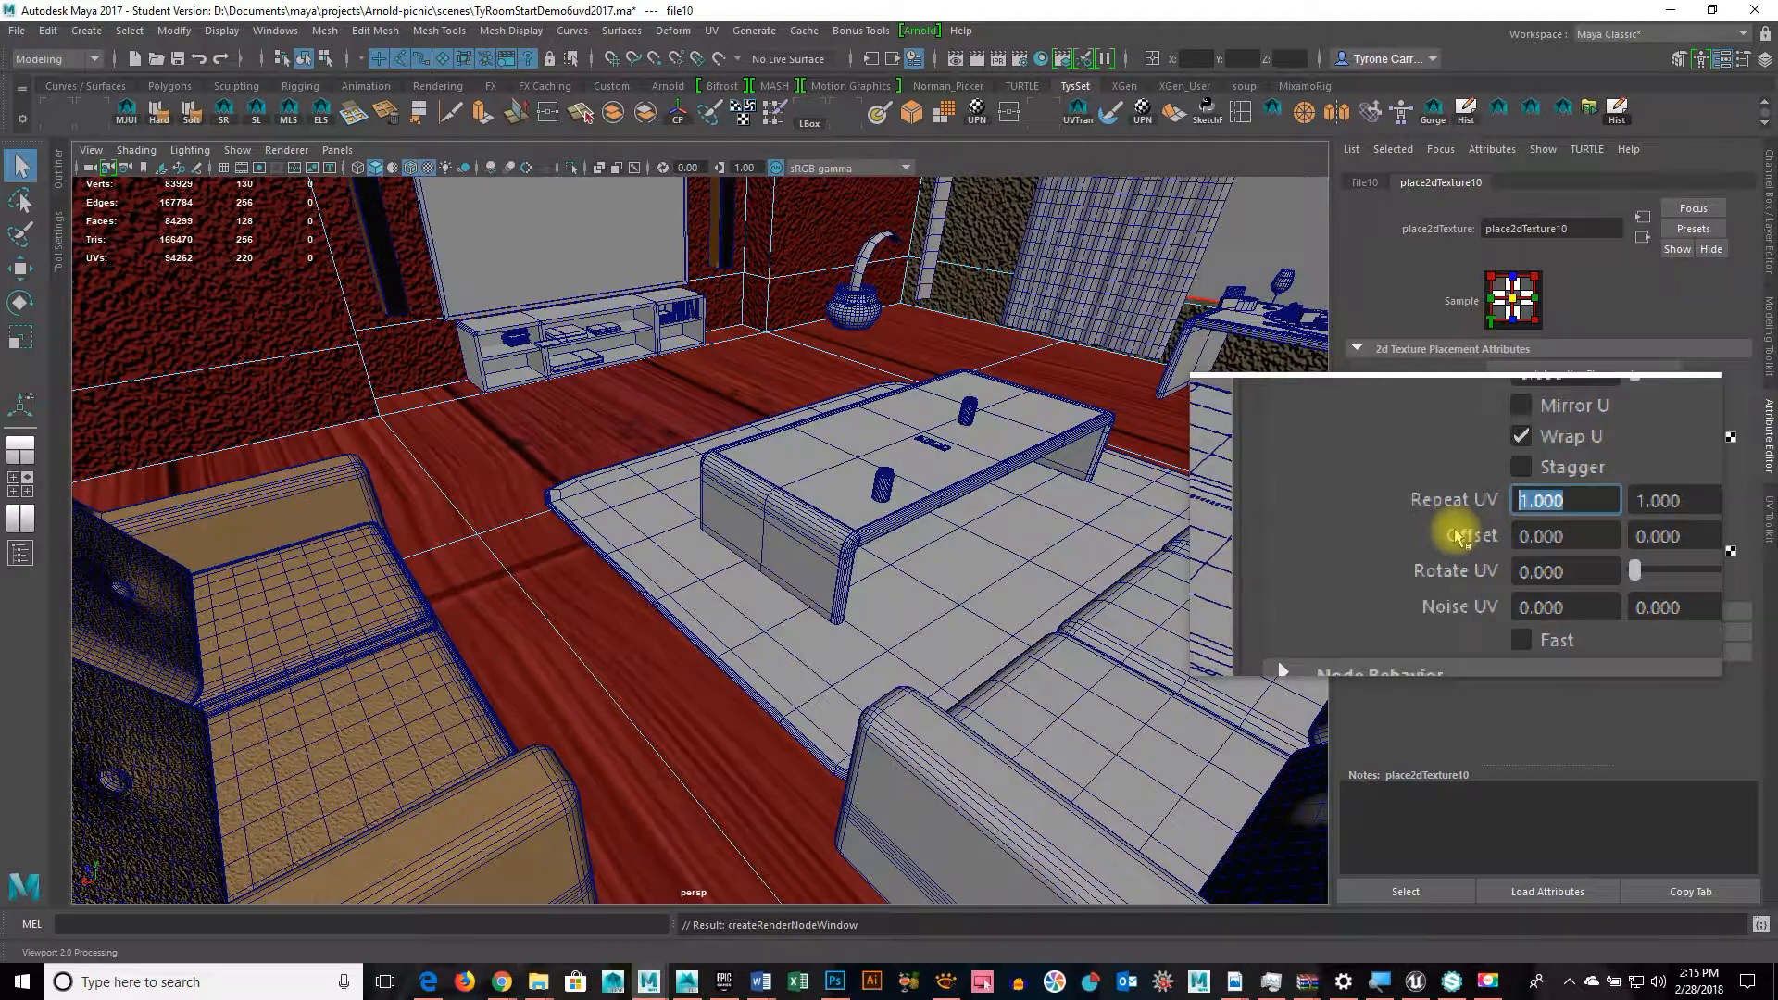
type("8")
key("Tab")
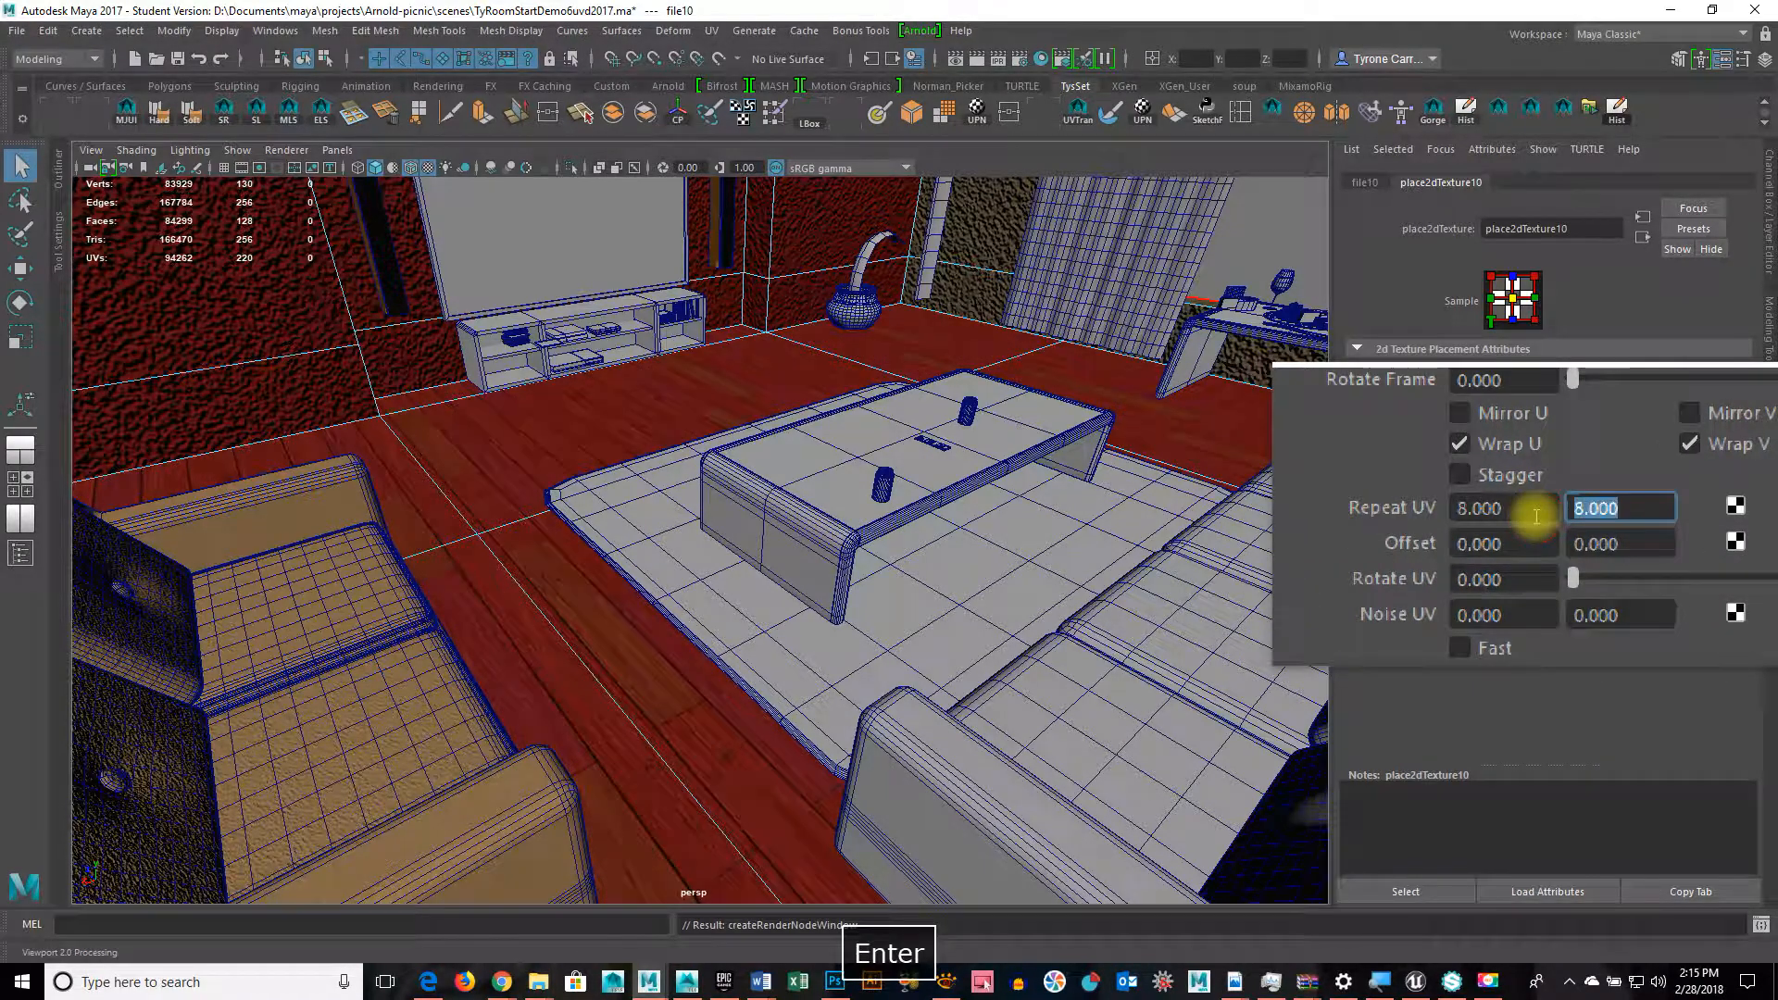
scroll(741, 660, "up", 6)
scroll(740, 666, "down", 3)
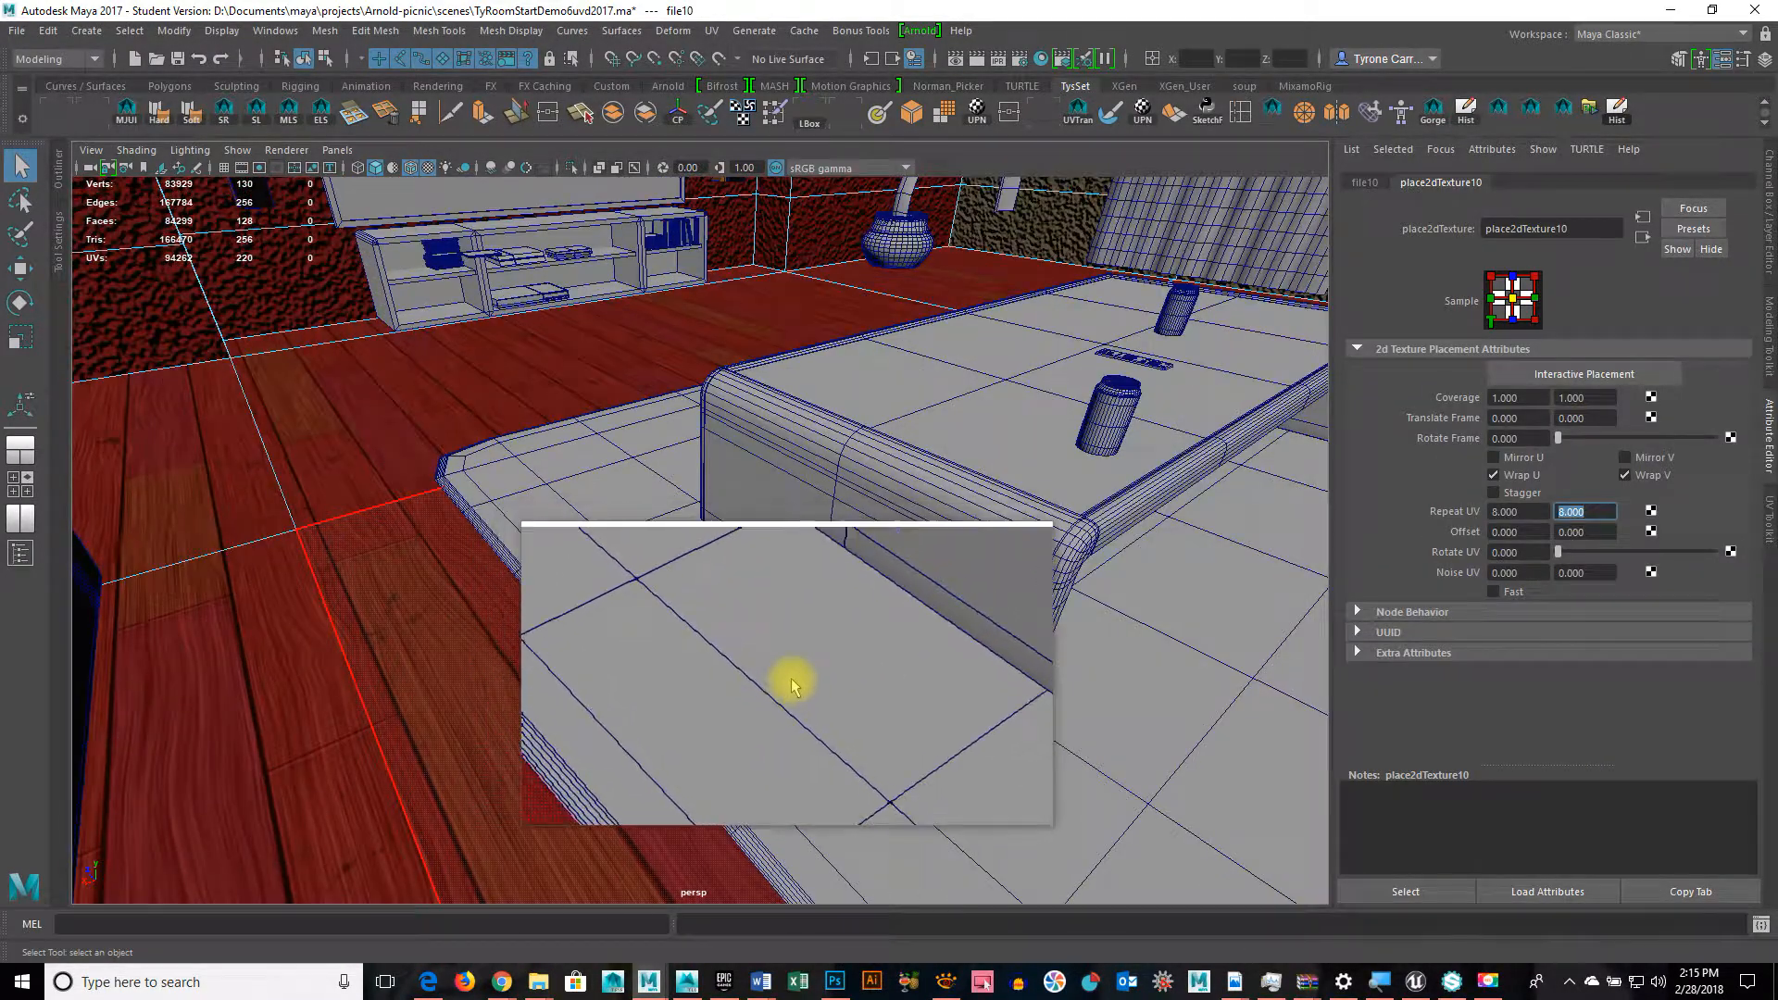
Step: Orbit the view to inspect the tiled redwood floor around the table
left_click_drag(714, 666, 806, 648, "alt")
middle_click_drag(805, 647, 877, 707, "alt")
left_click_drag(877, 707, 885, 719, "alt")
middle_click_drag(775, 723, 853, 690, "alt")
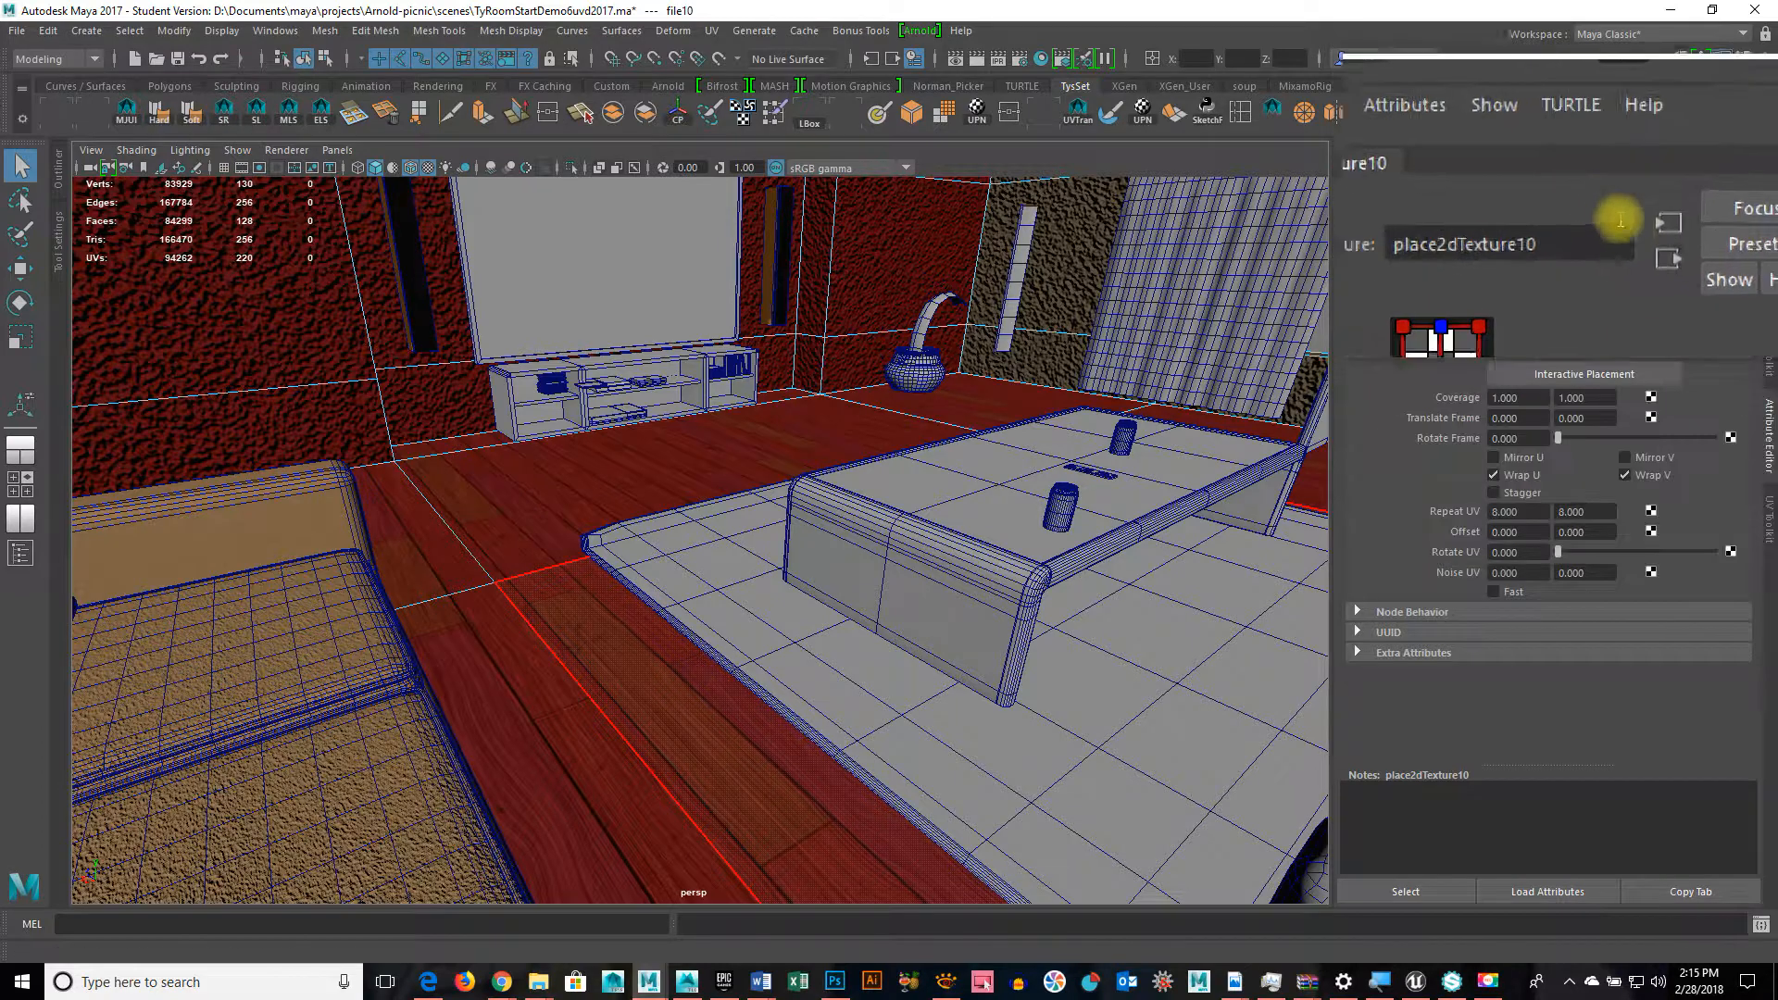
Step: Return to aiStandard8 and create a file-based bump map under Bump Mapping
left_click(1642, 238)
left_click(1643, 237)
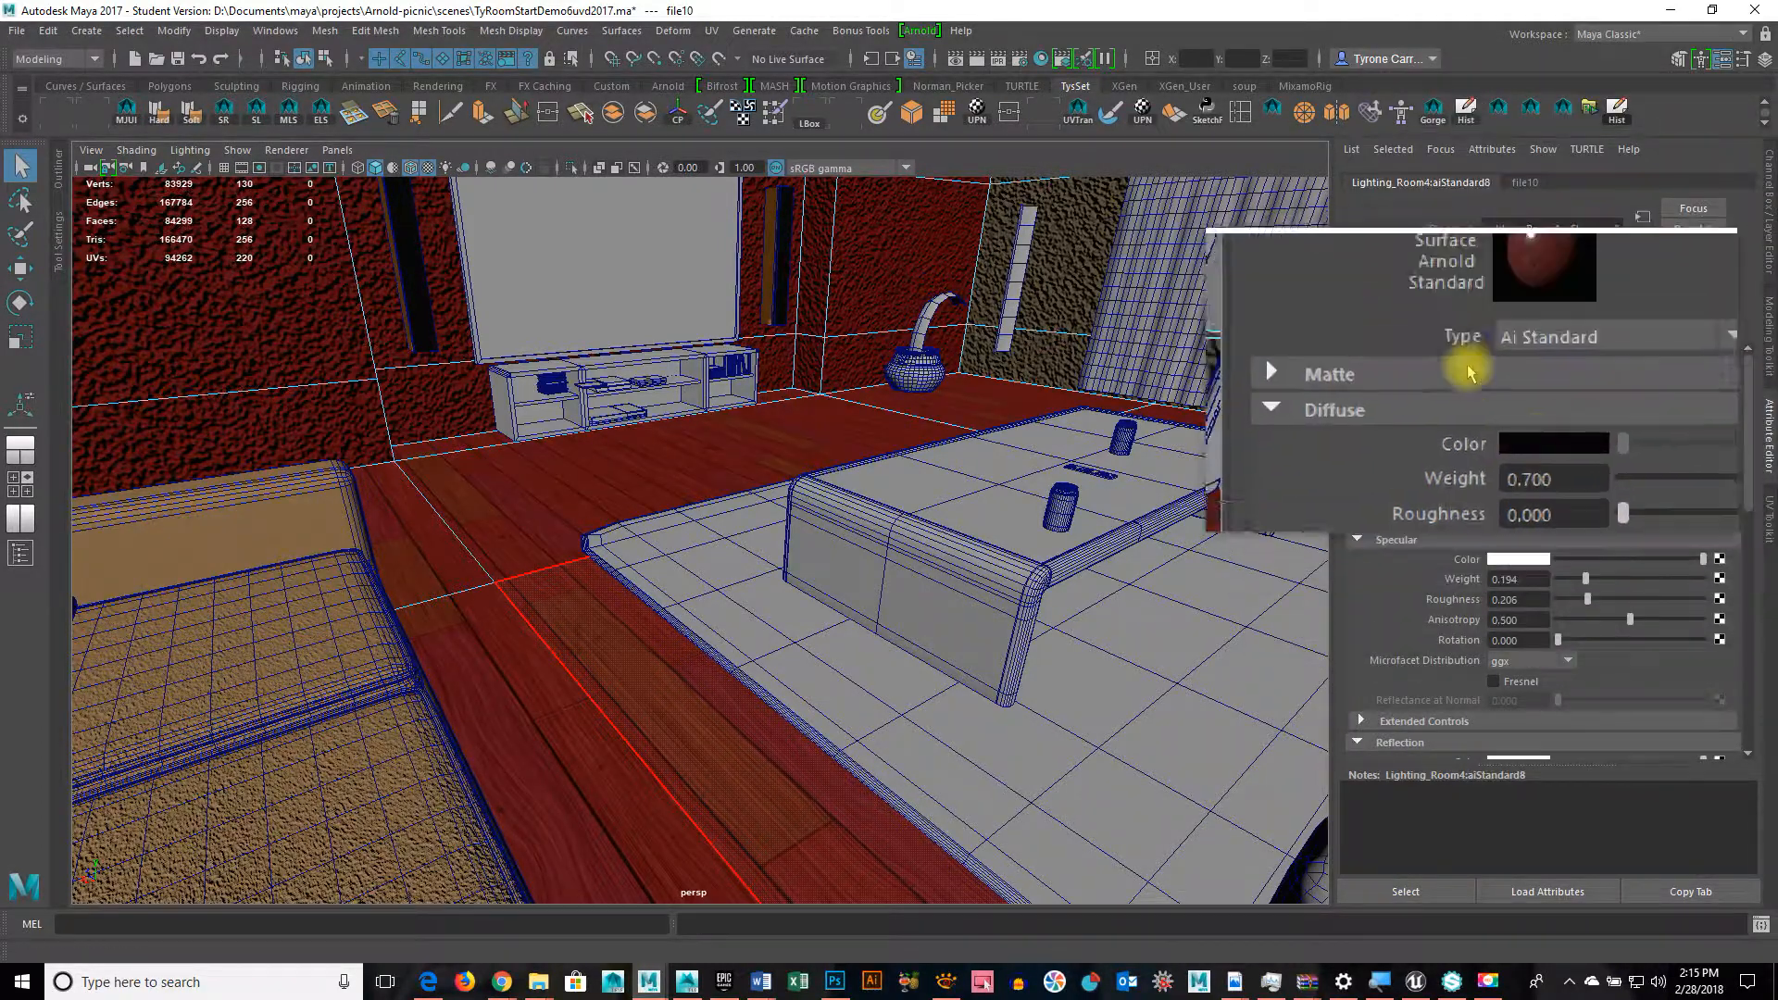
scroll(1457, 380, "down", 5)
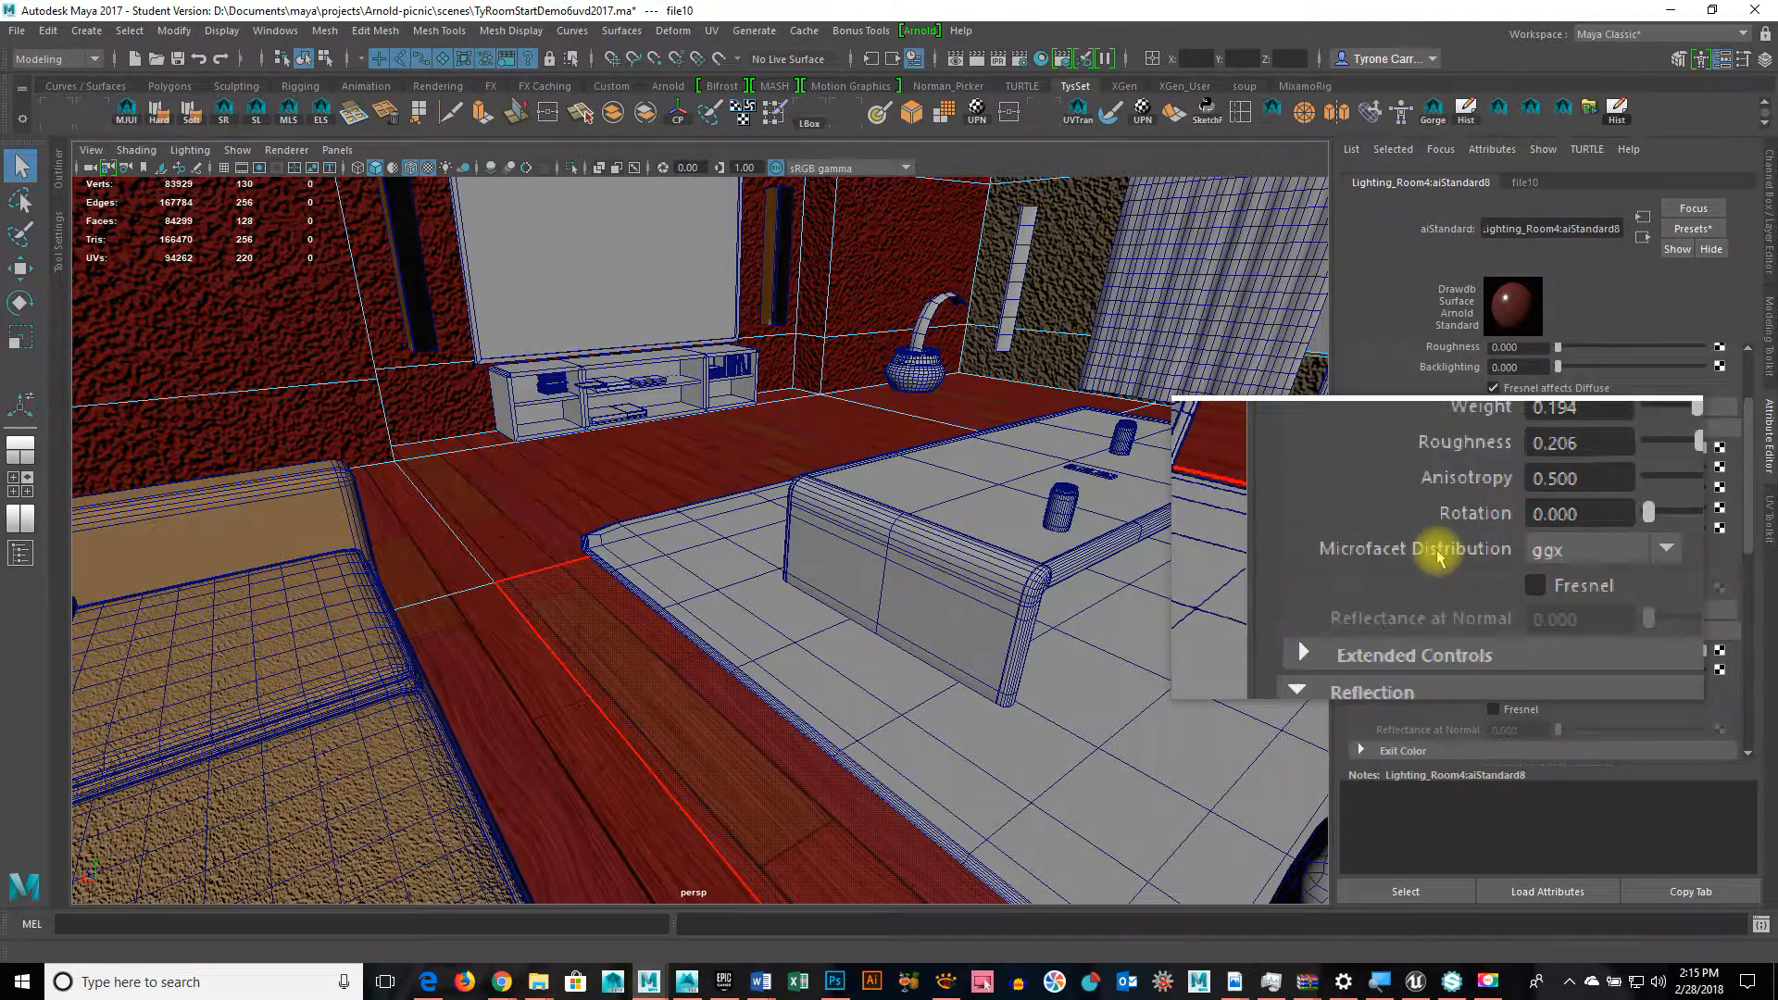
scroll(1439, 553, "down", 7)
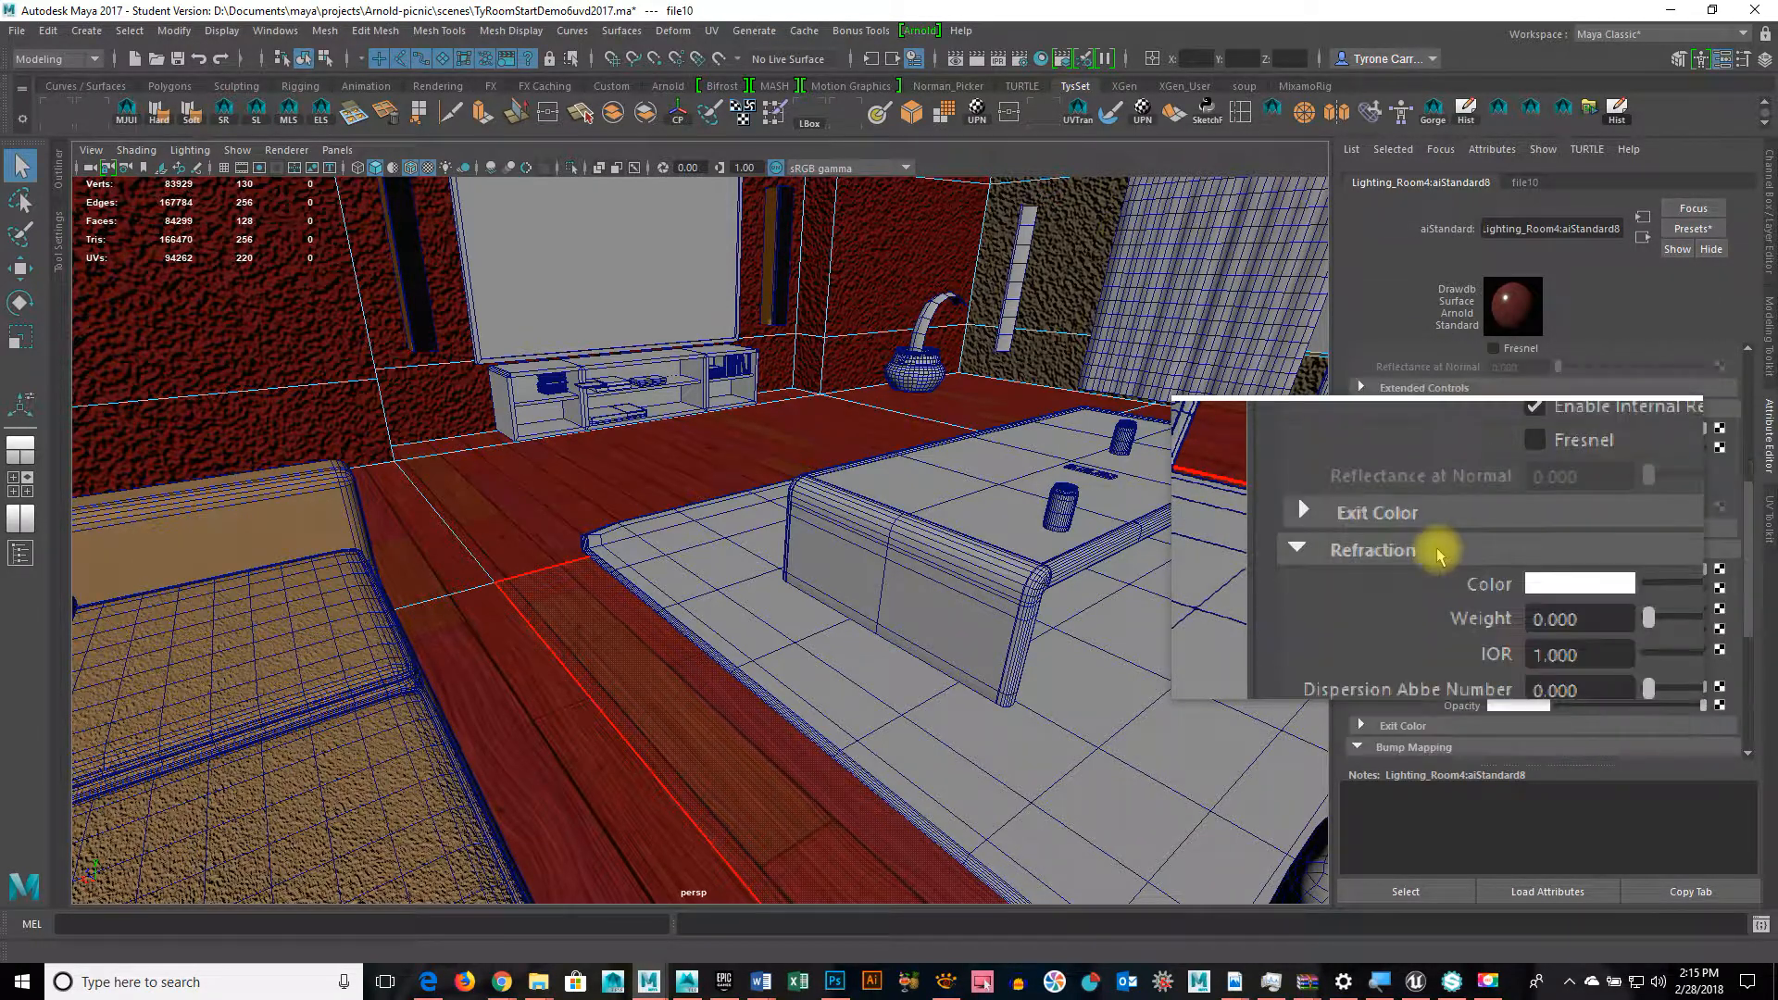
scroll(1438, 553, "down", 4)
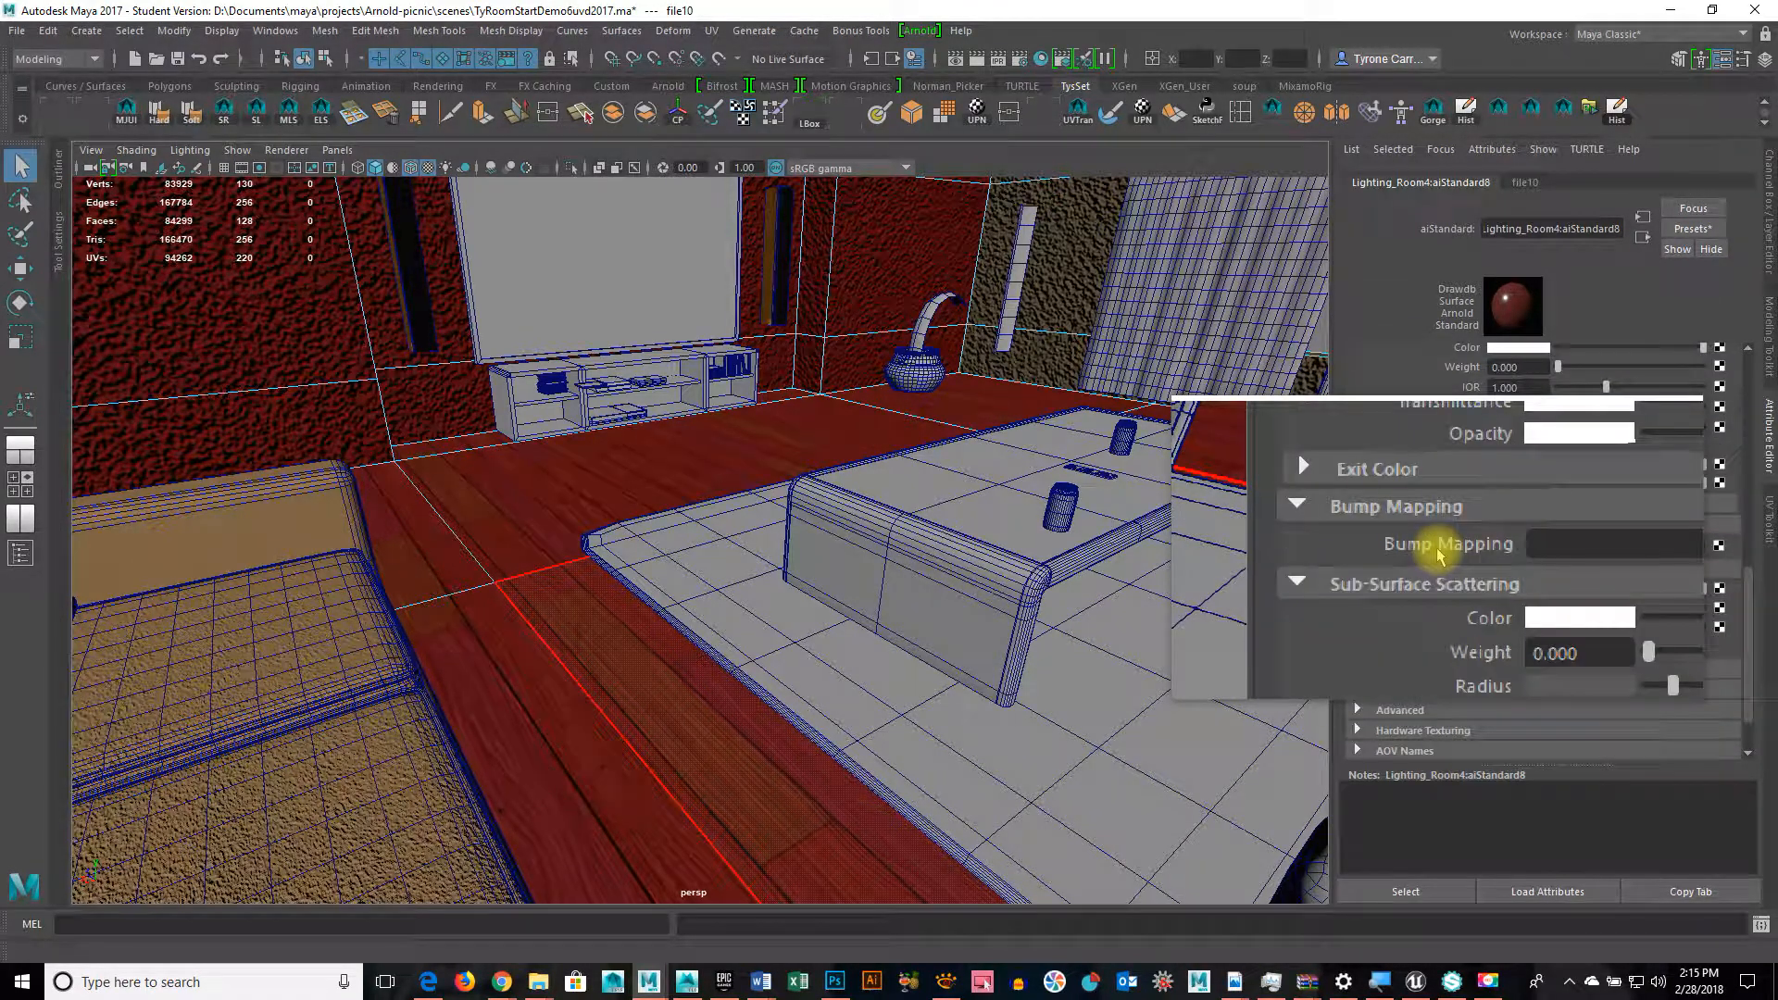
left_click(1718, 546)
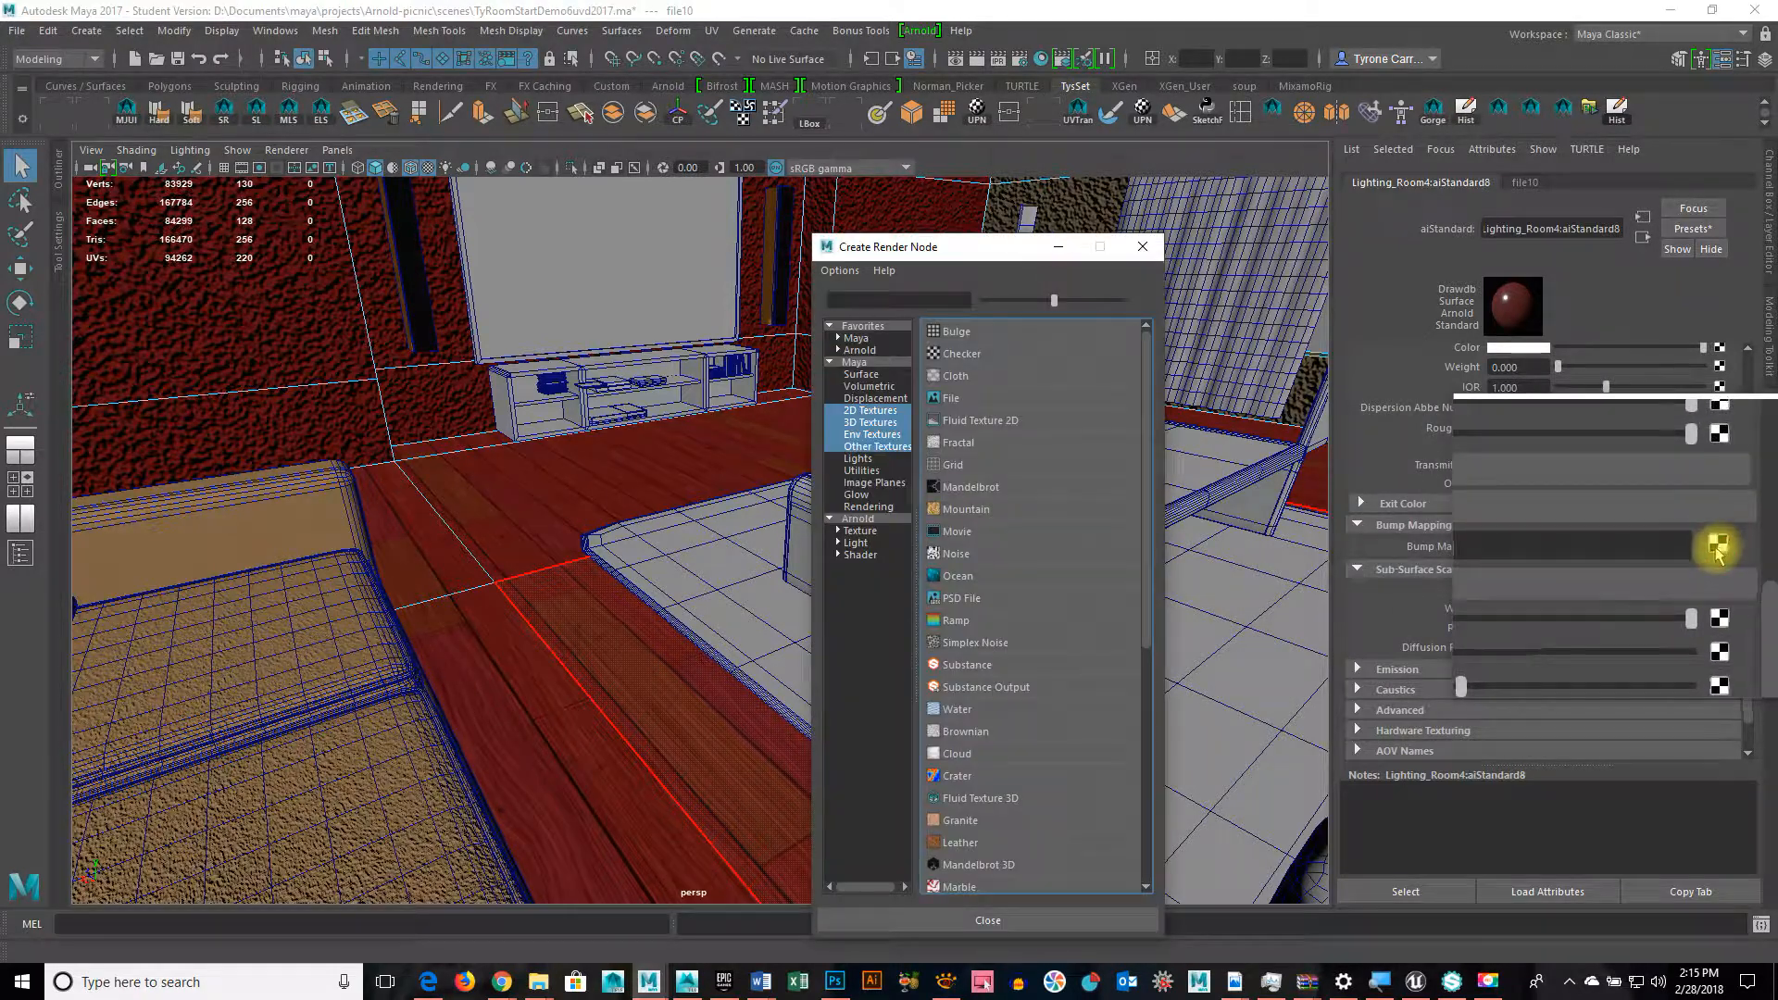
left_click(949, 404)
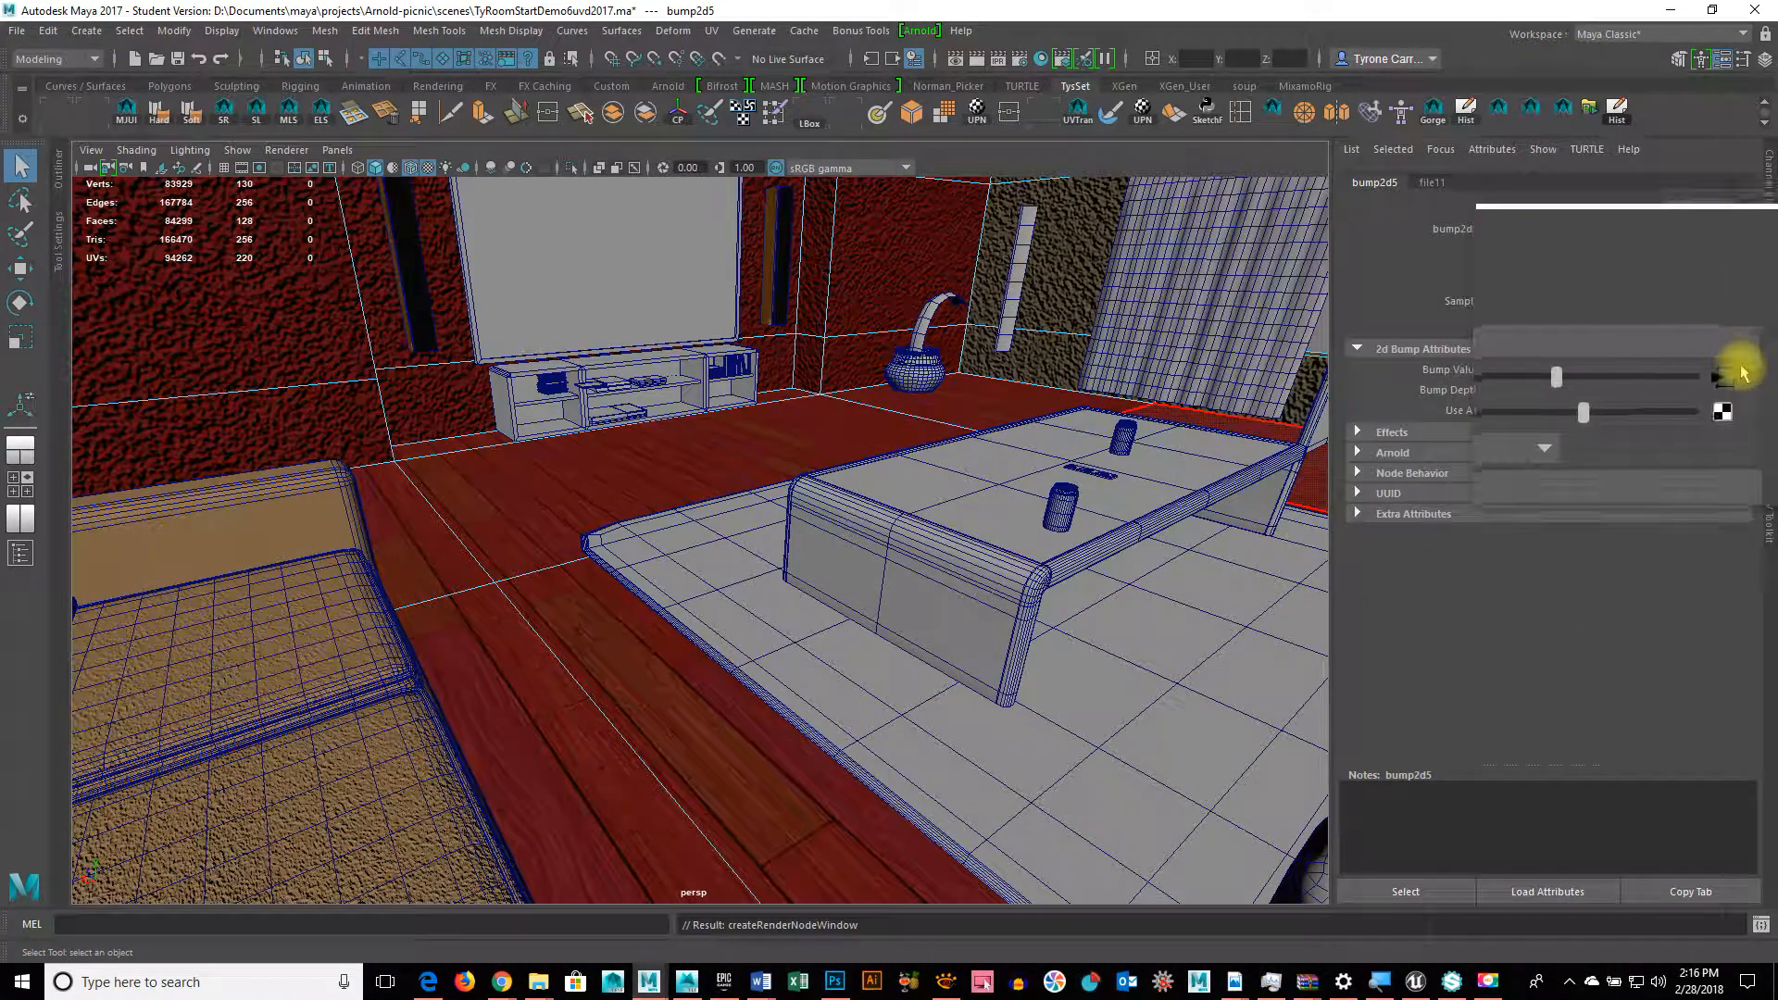
Step: Load Redwood_Bump.tga into file11 and move on to bump2d5
left_click(1731, 371)
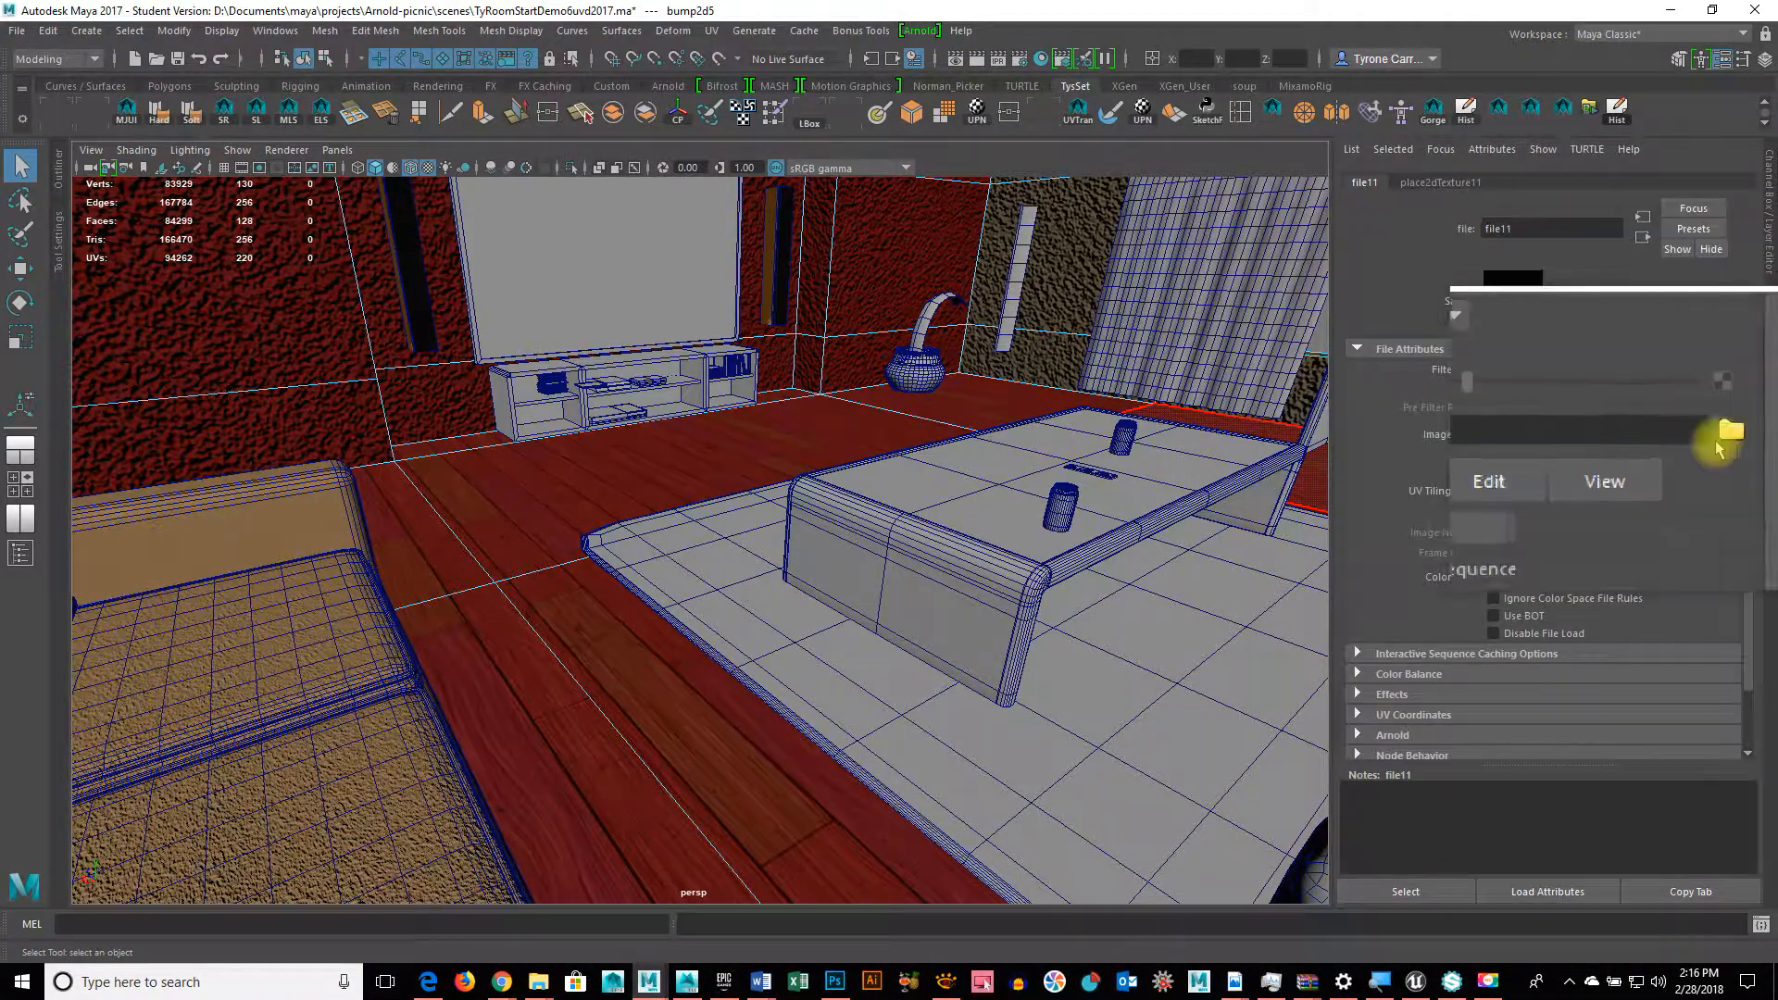
left_click(1724, 435)
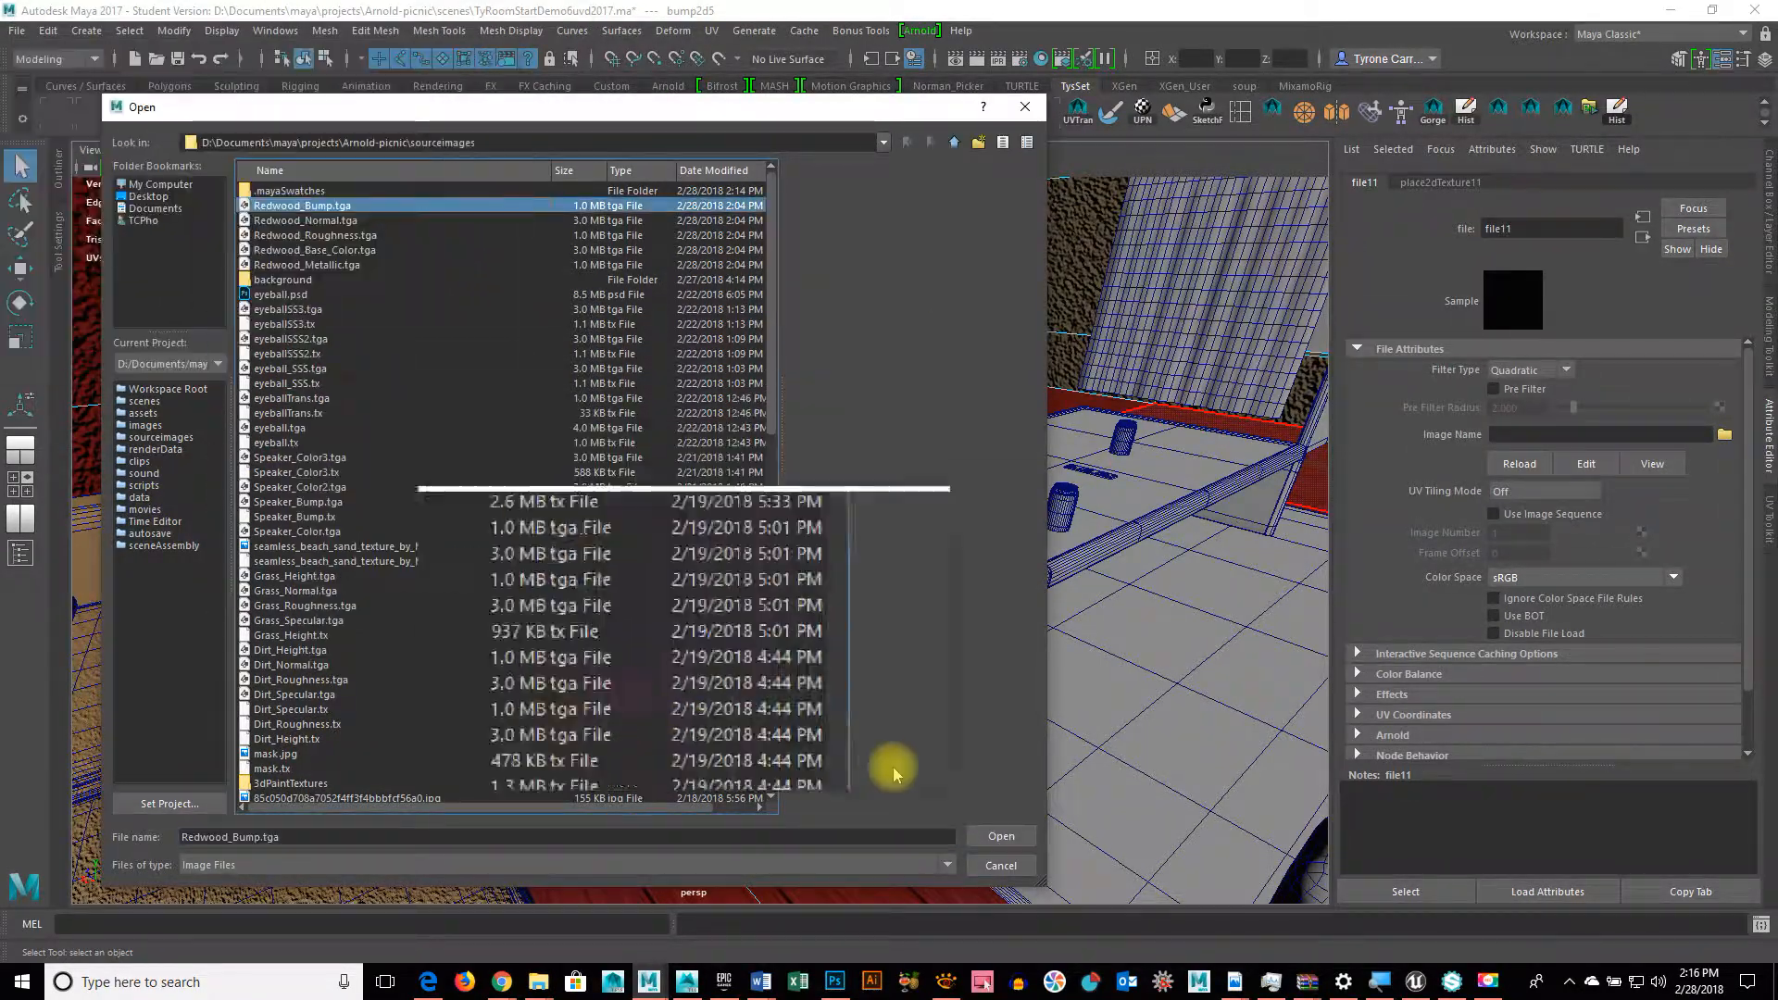
left_click(1009, 836)
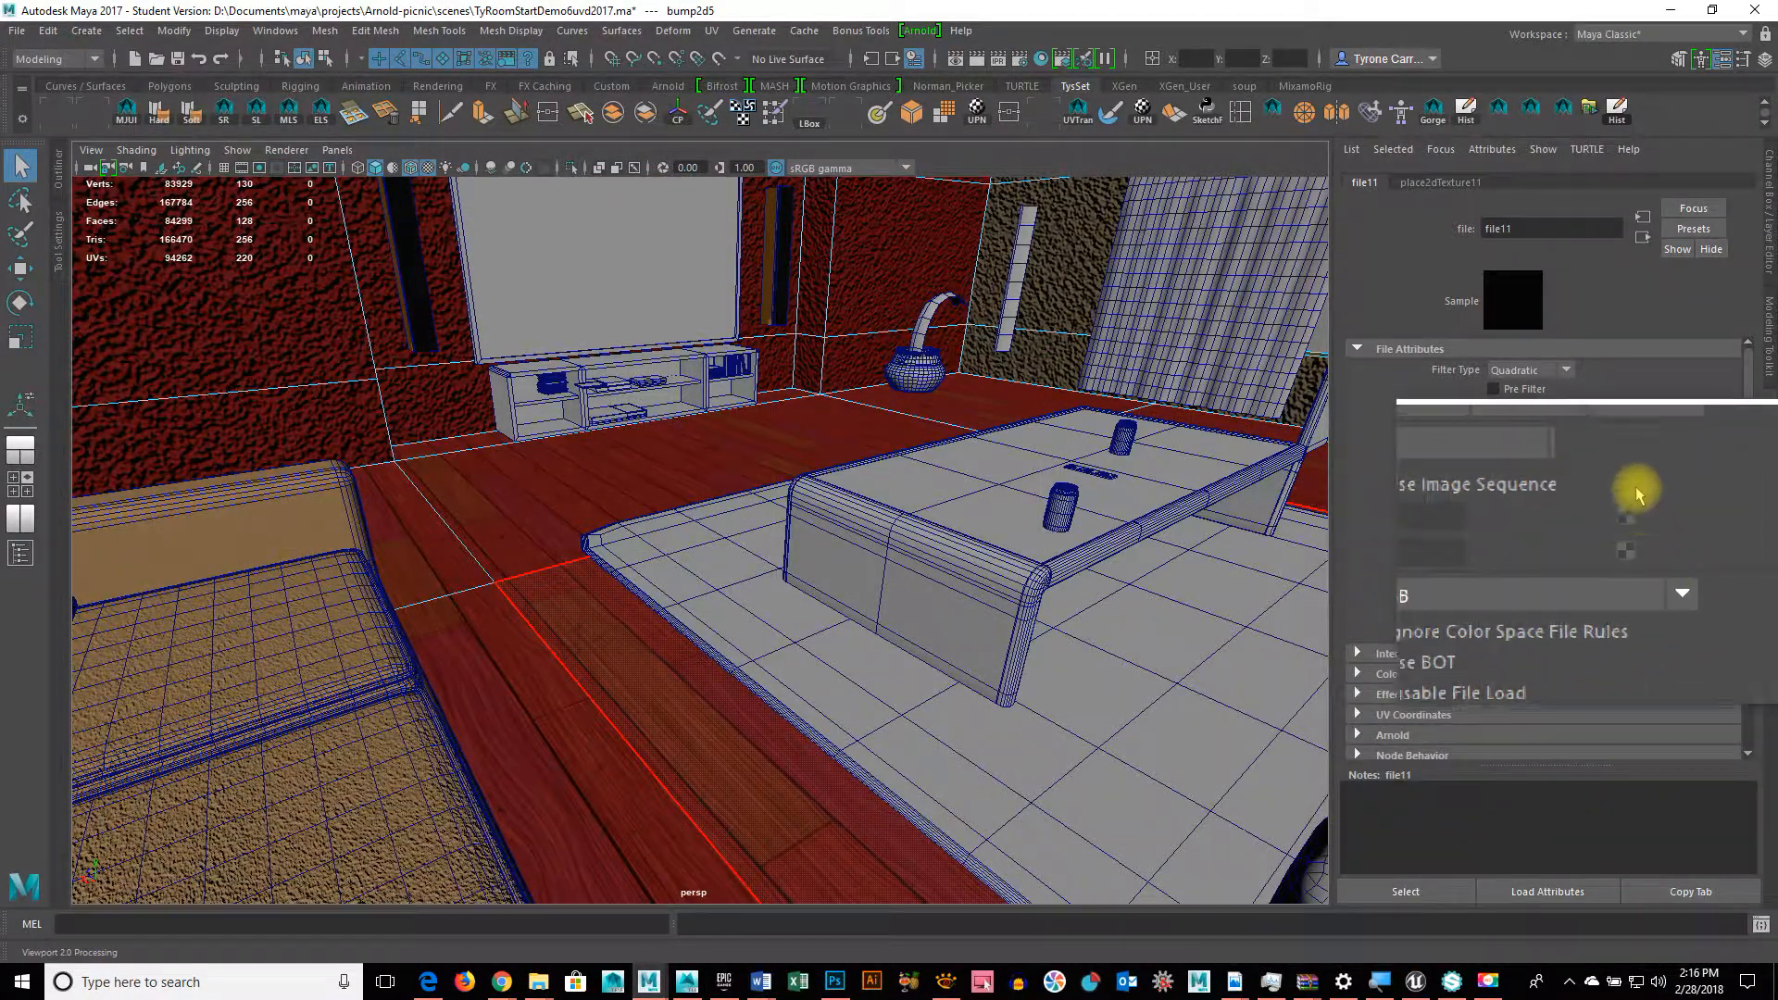
left_click(1644, 233)
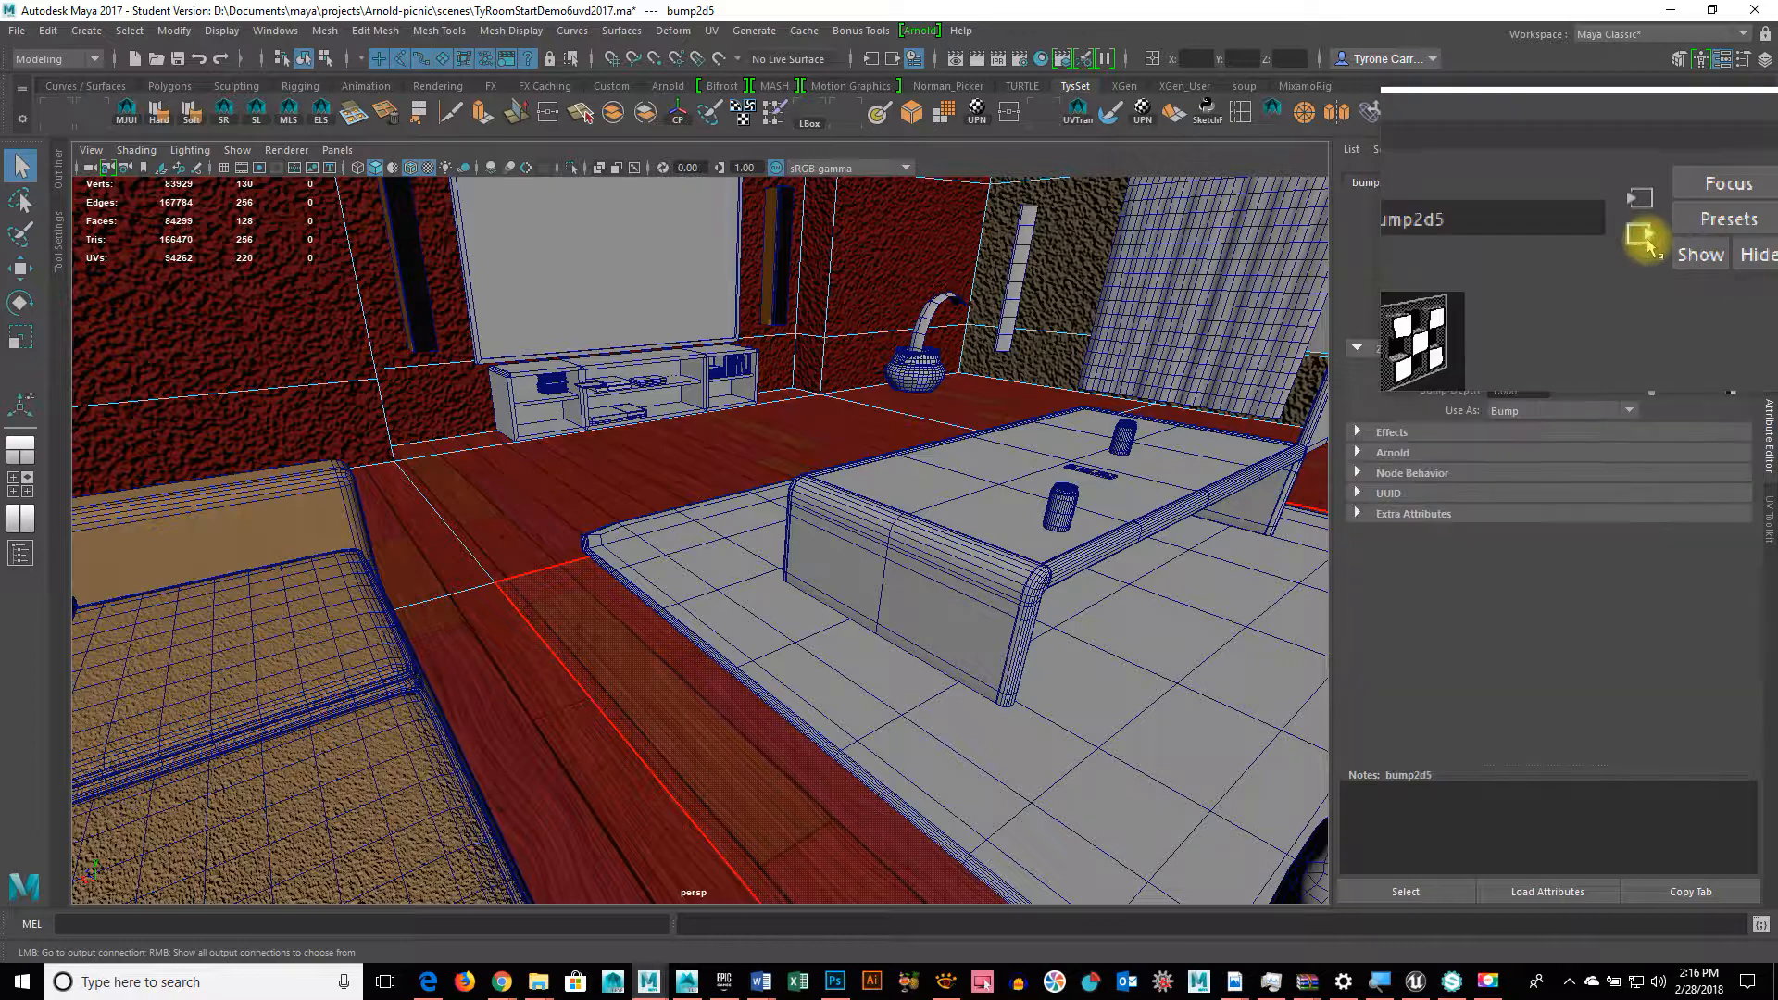
Step: Return to the material and shade the viewport with all scene lights (7)
left_click(1644, 233)
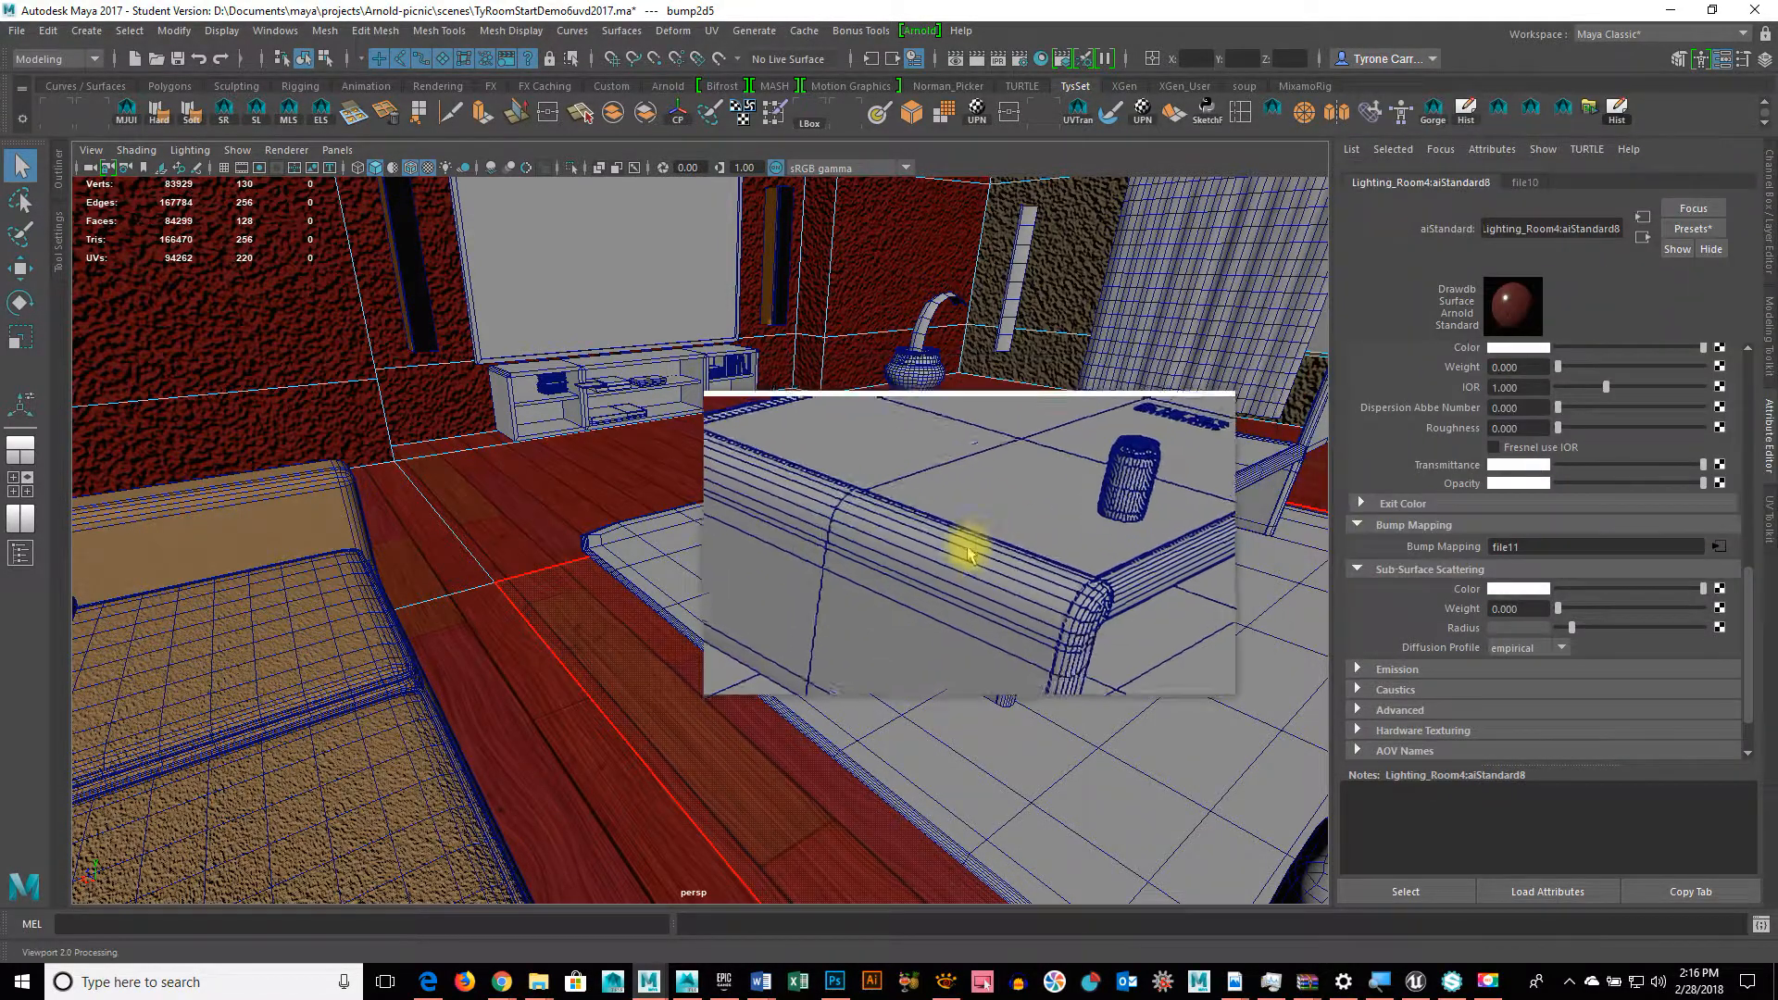
left_click_drag(965, 548, 917, 547, "alt")
key("7")
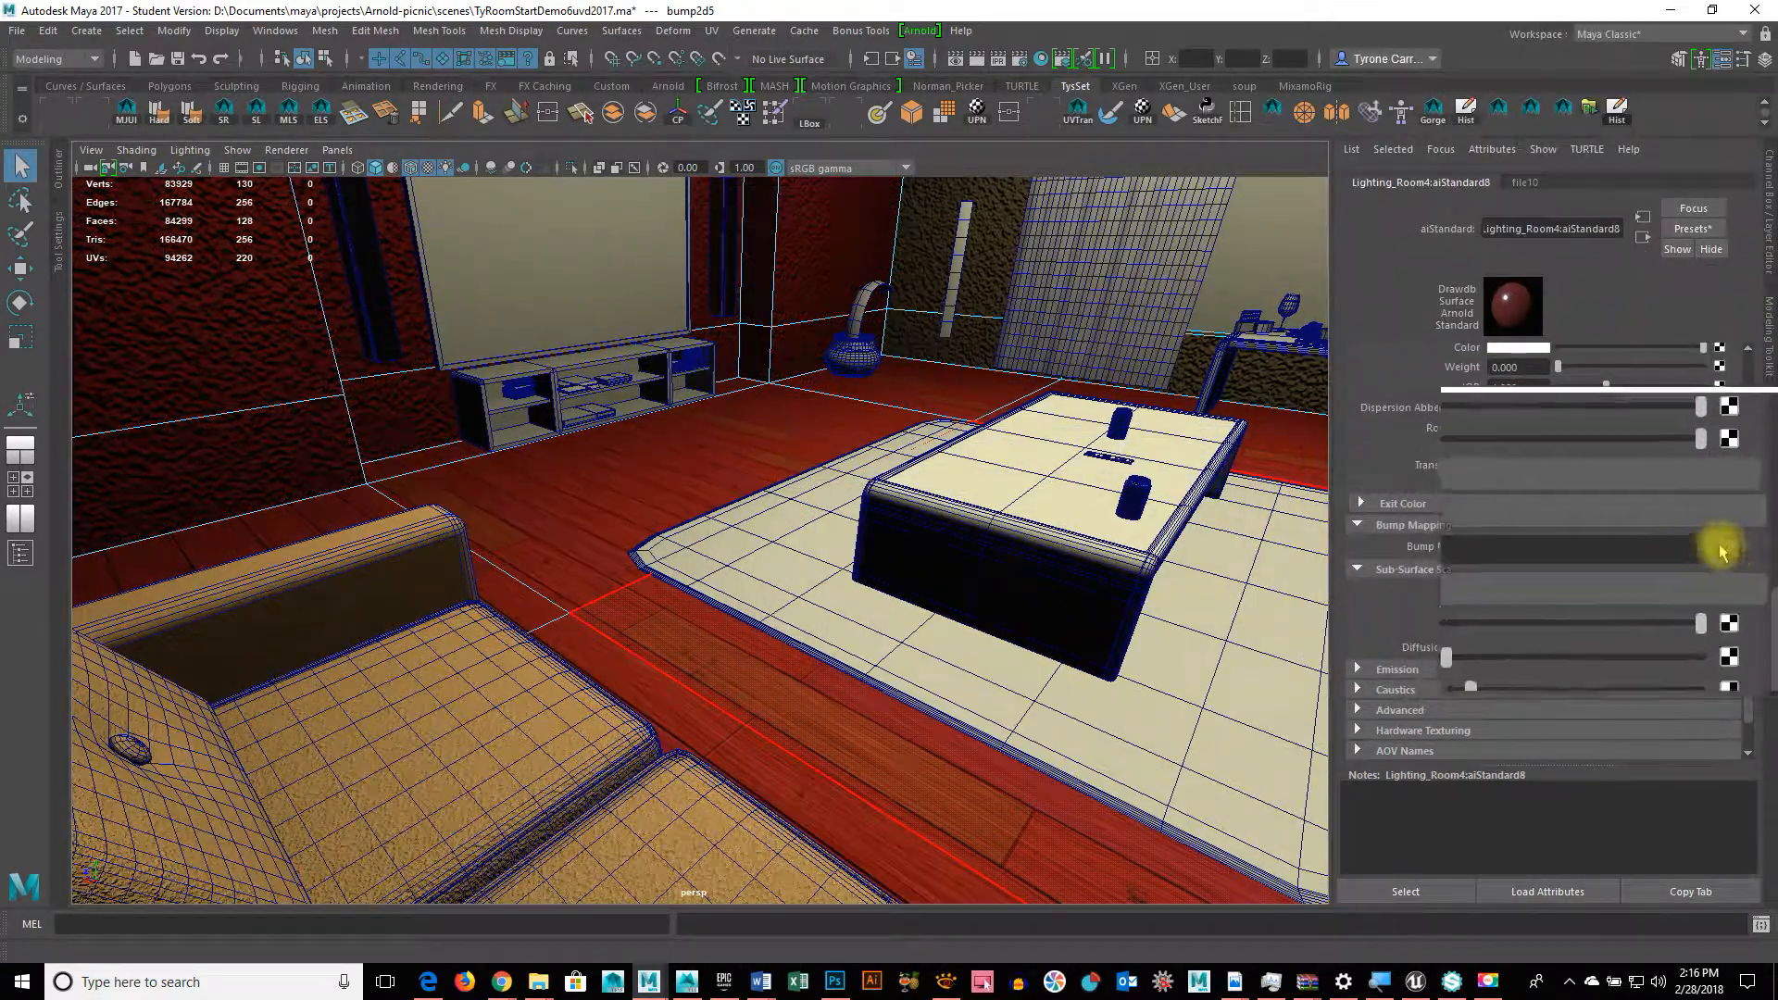
Step: Set place2dTexture11 Repeat UV to 8 by 8 for the bump texture
left_click(1719, 546)
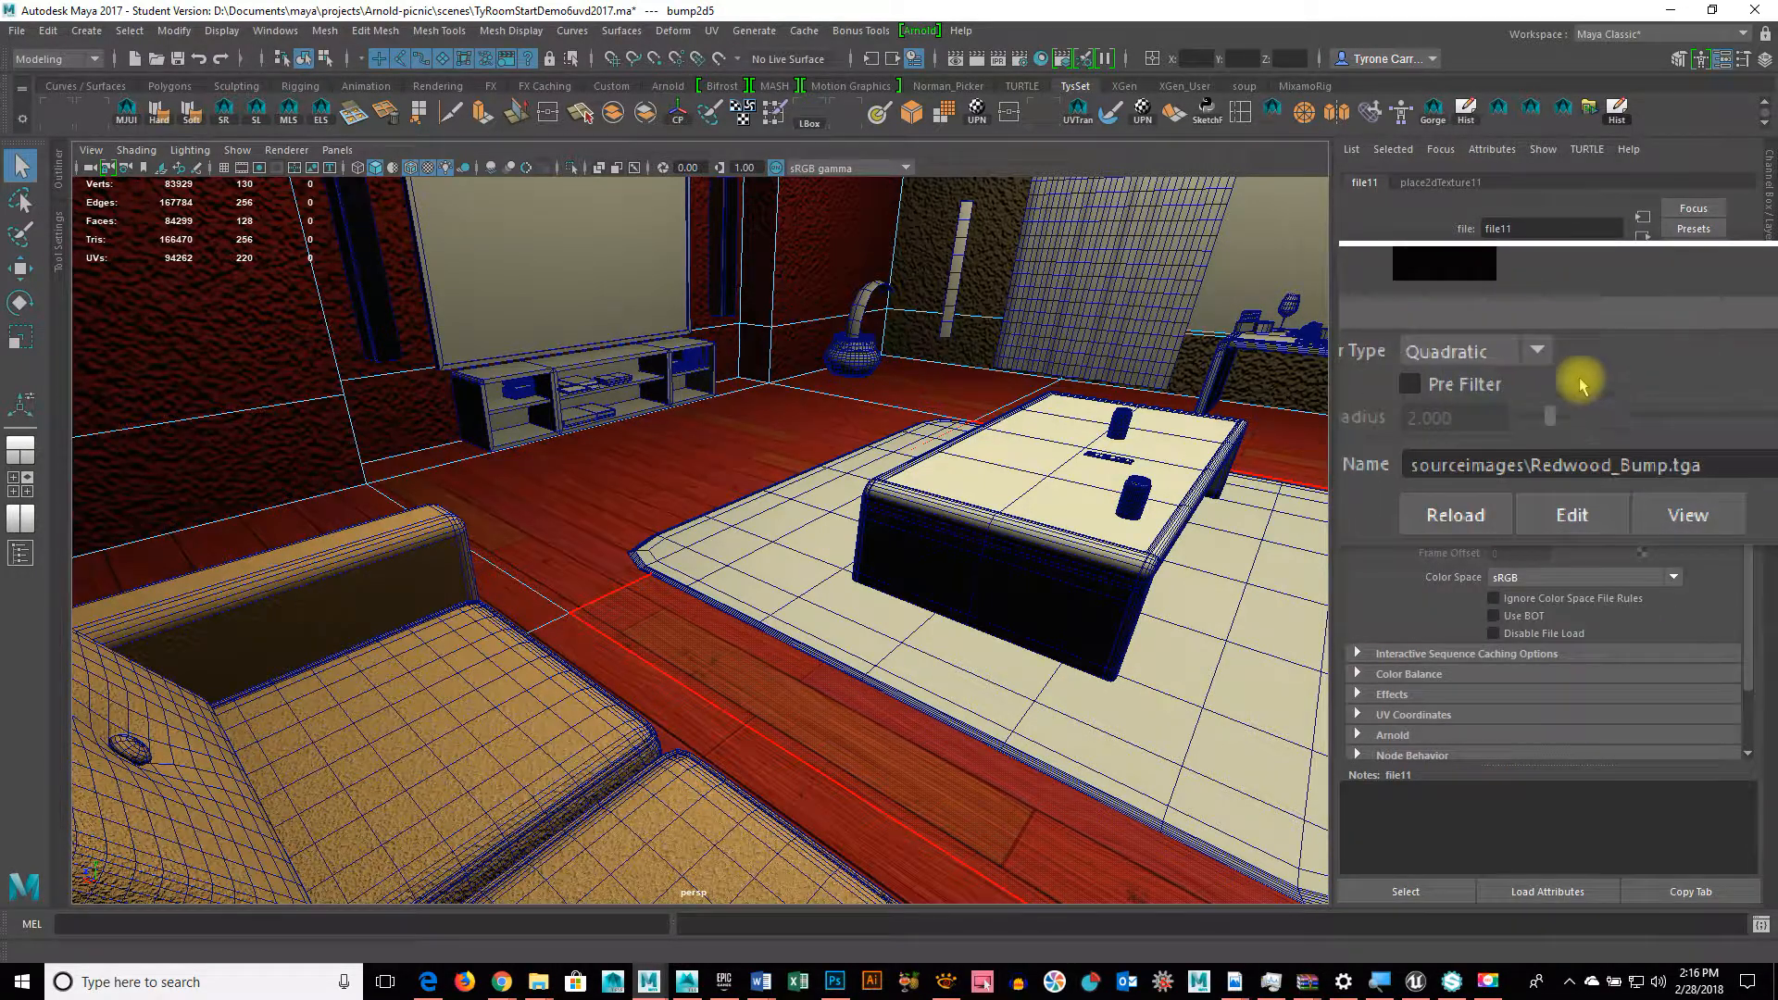
left_click(1454, 182)
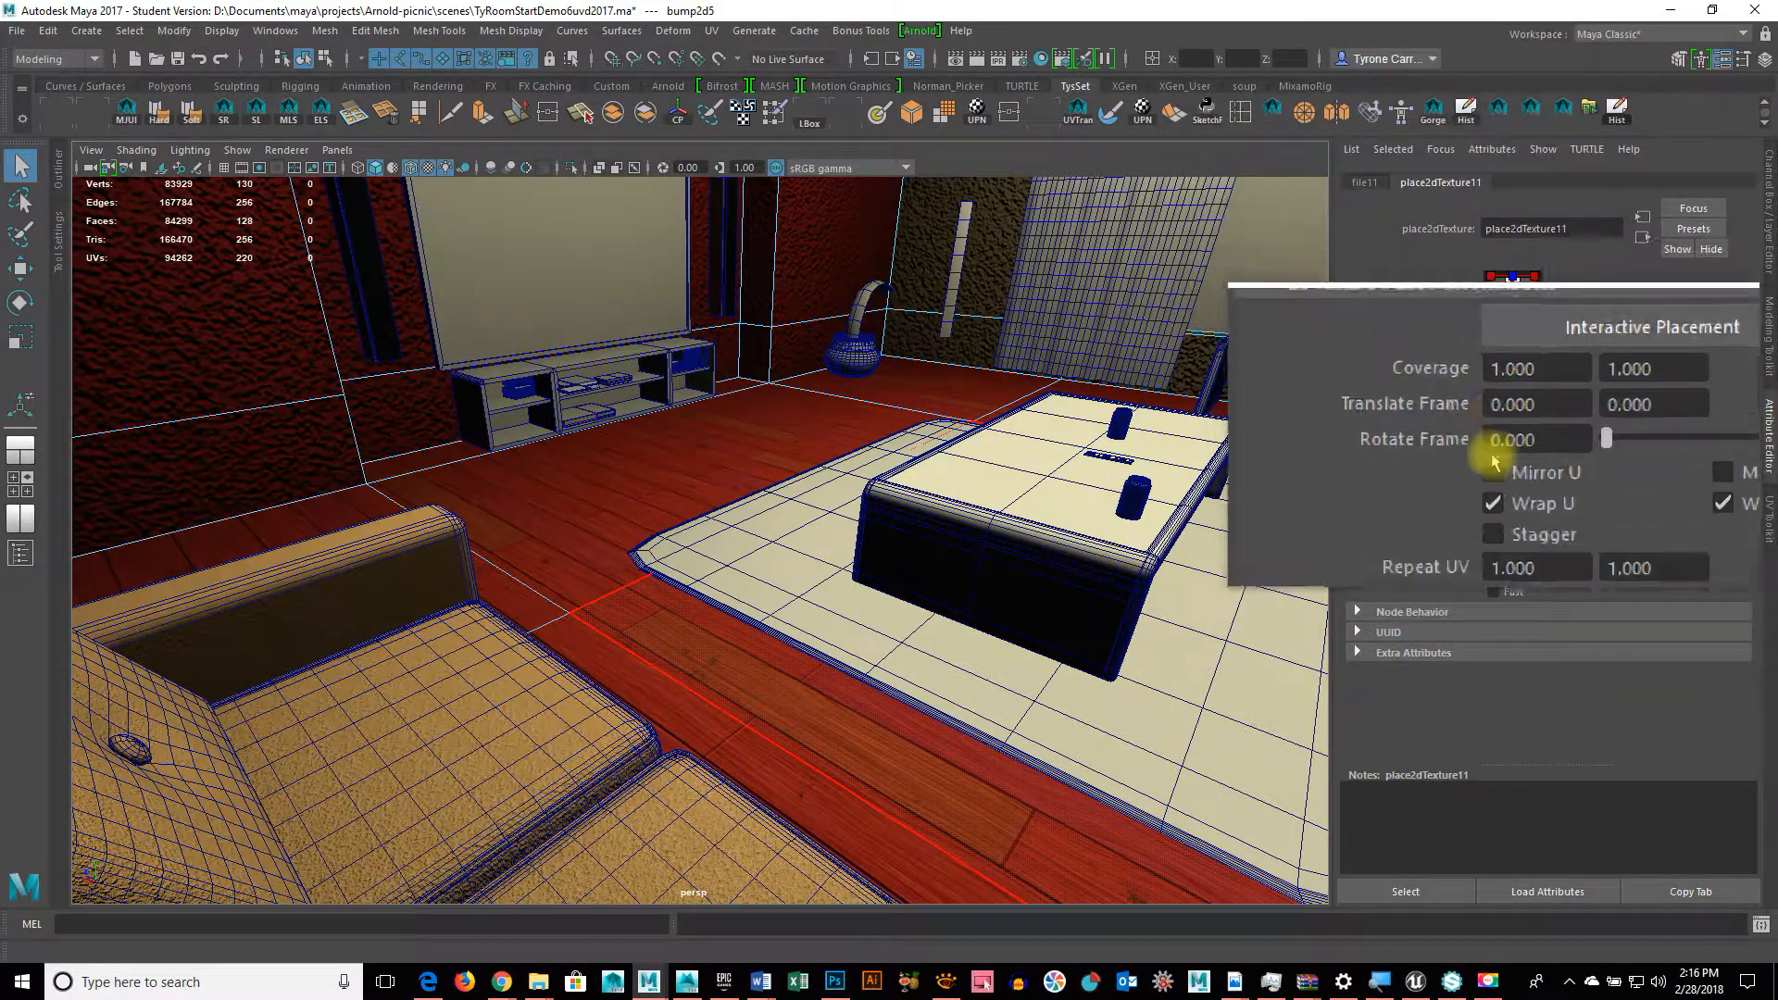
left_click_drag(1528, 512, 1459, 510)
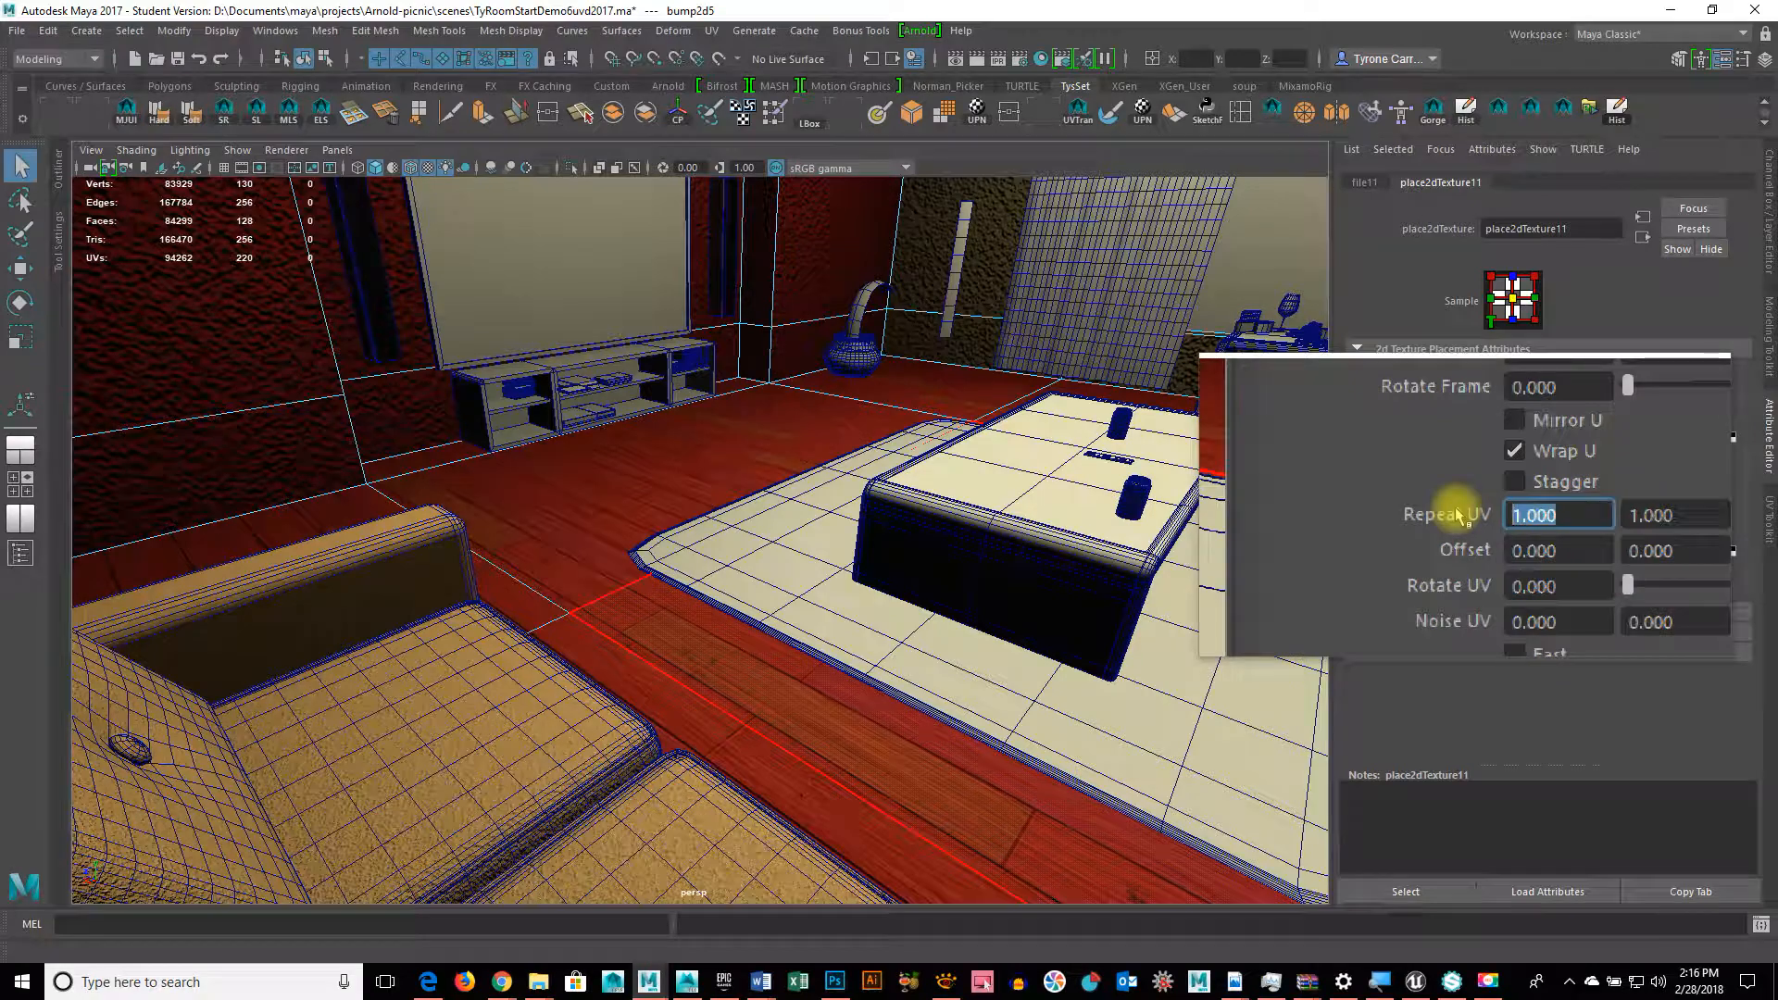
key("Tab")
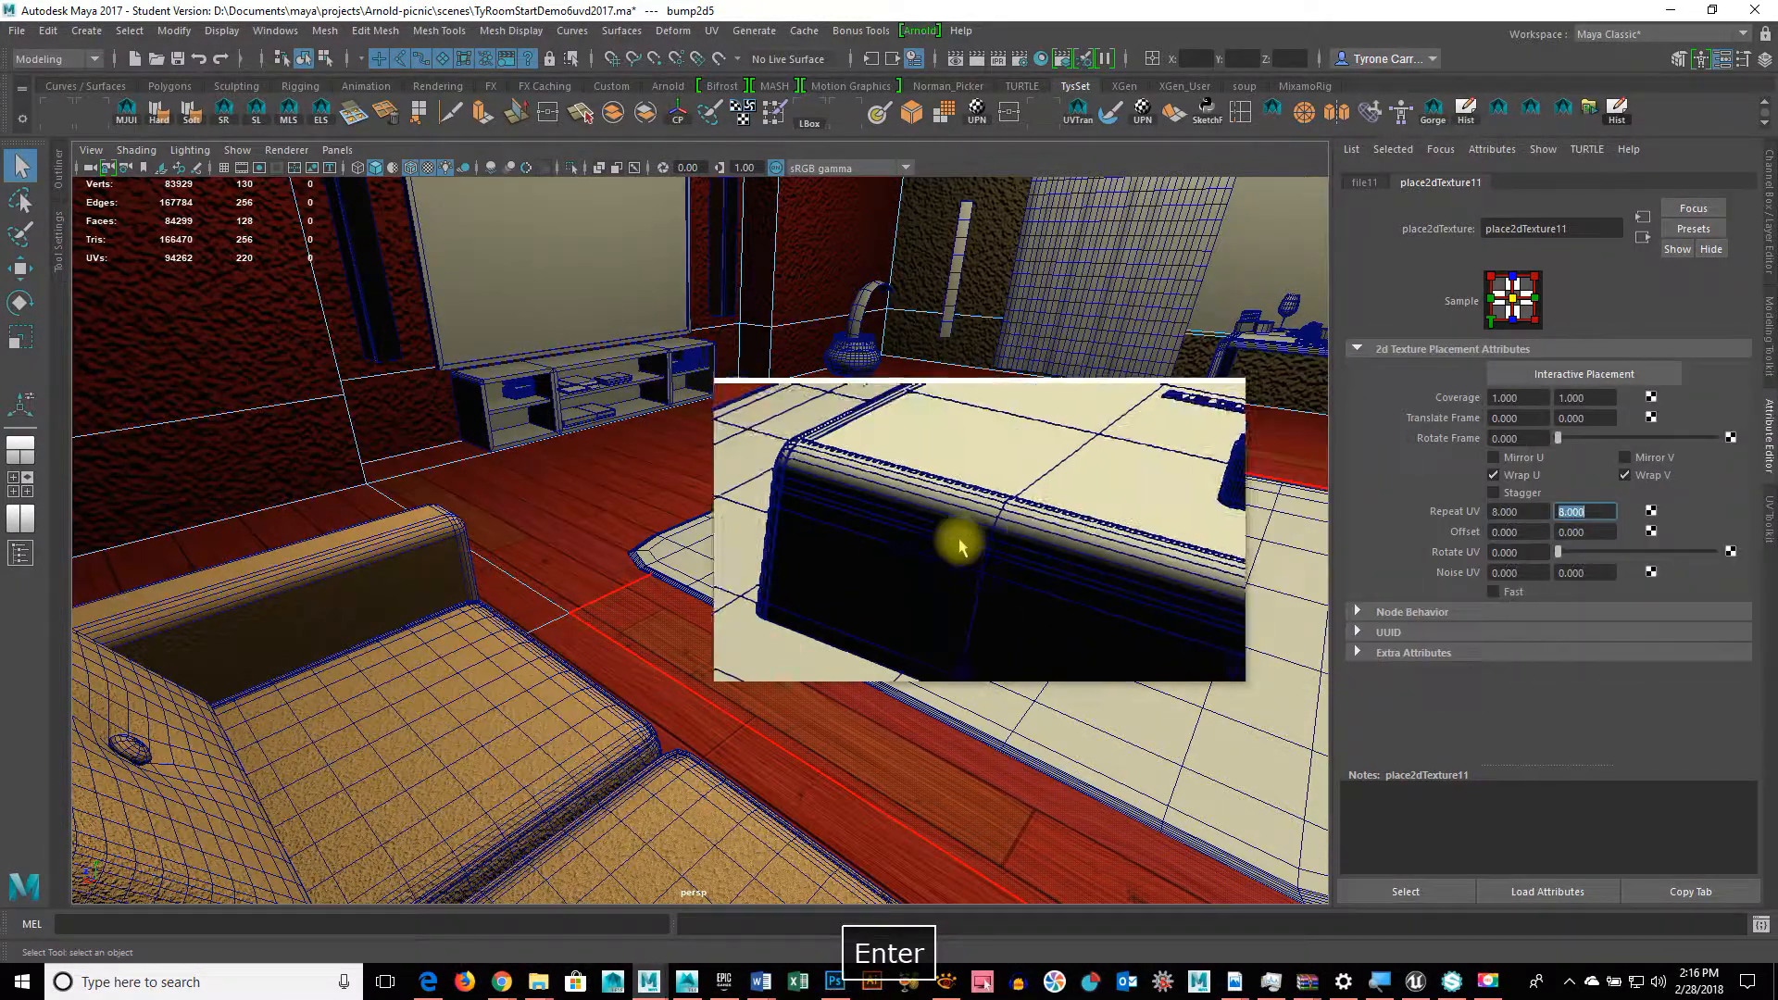
left_click_drag(957, 537, 724, 548, "alt")
left_click_drag(679, 556, 782, 565, "alt")
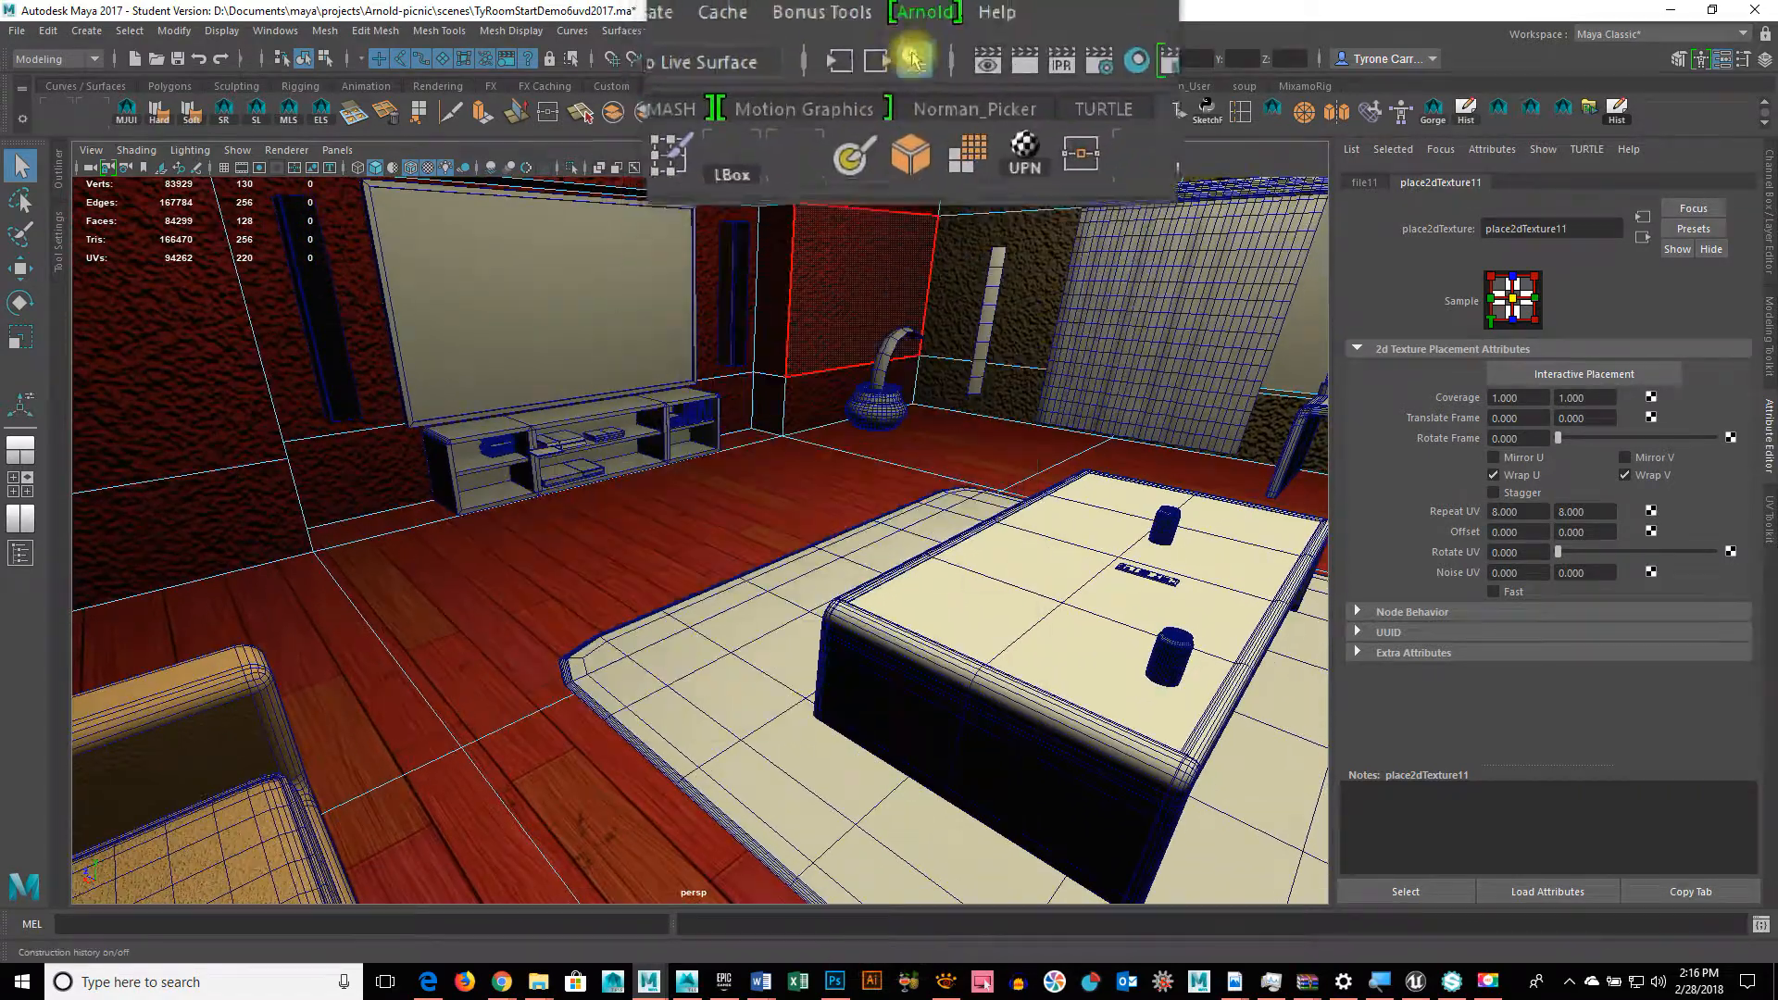
Step: Launch Arnold RenderView and move its window to the left
left_click(917, 26)
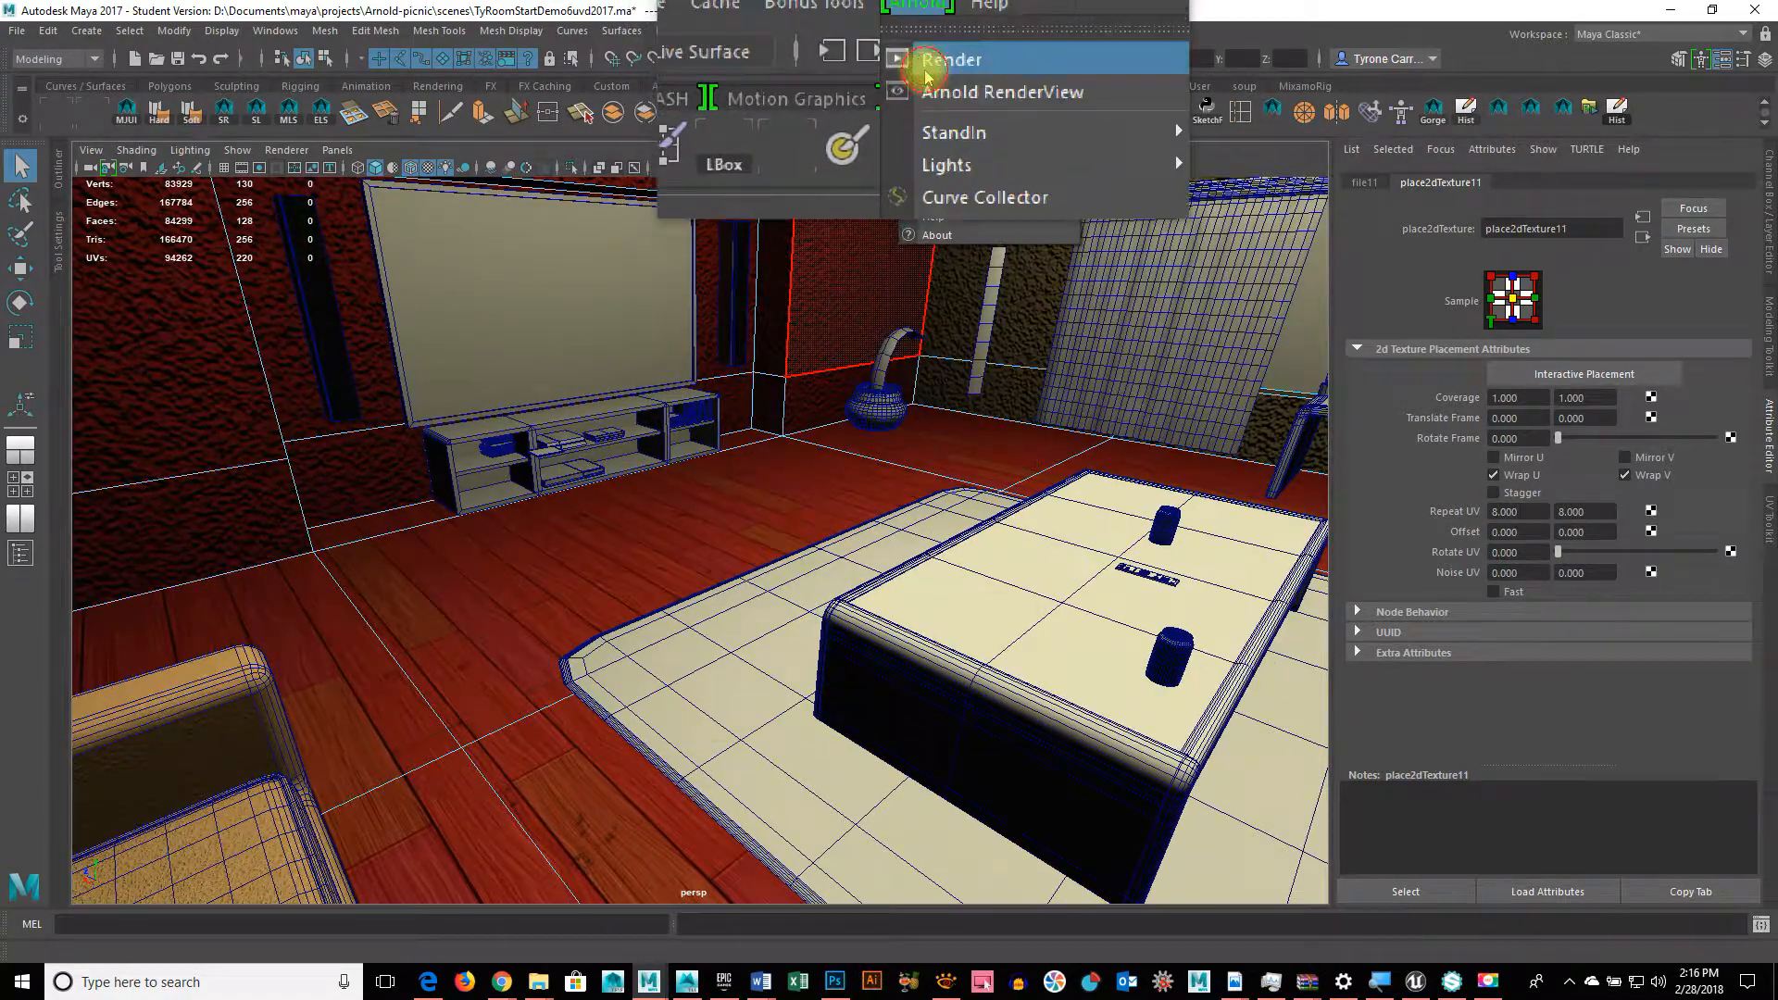
left_click(926, 84)
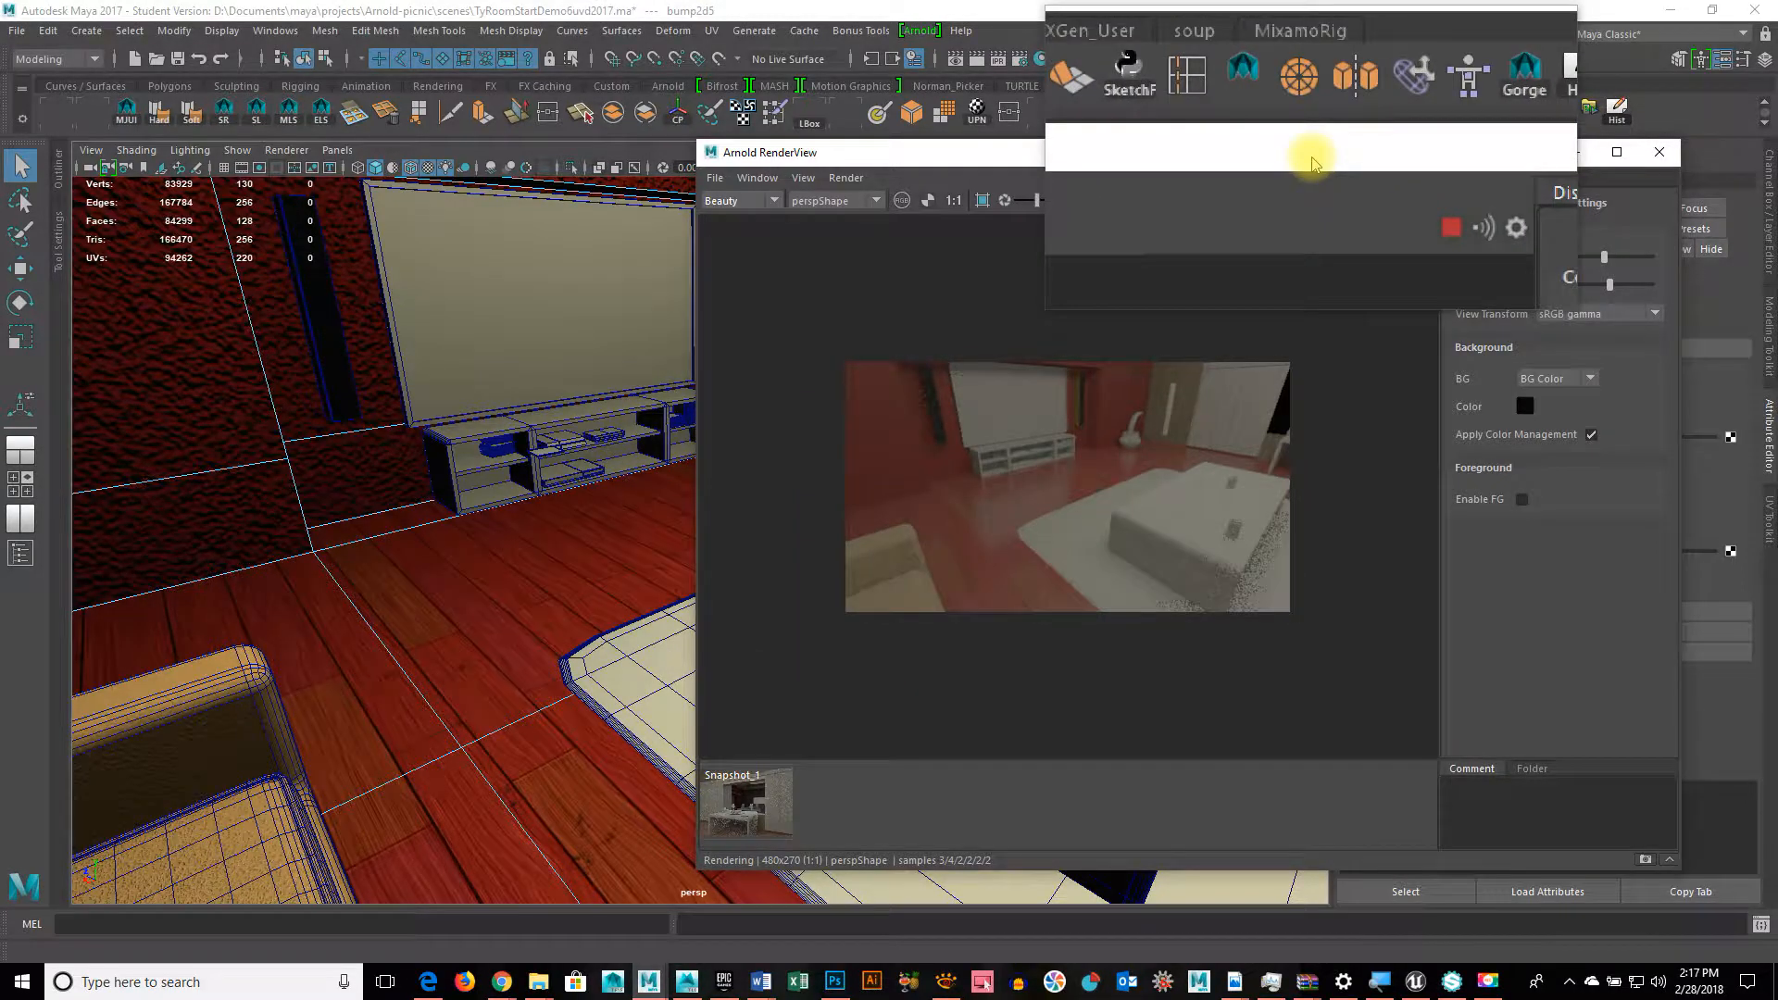
left_click_drag(1312, 163, 900, 242)
Step: Step through the output connections back to the aiStandard8 material
left_click(1643, 238)
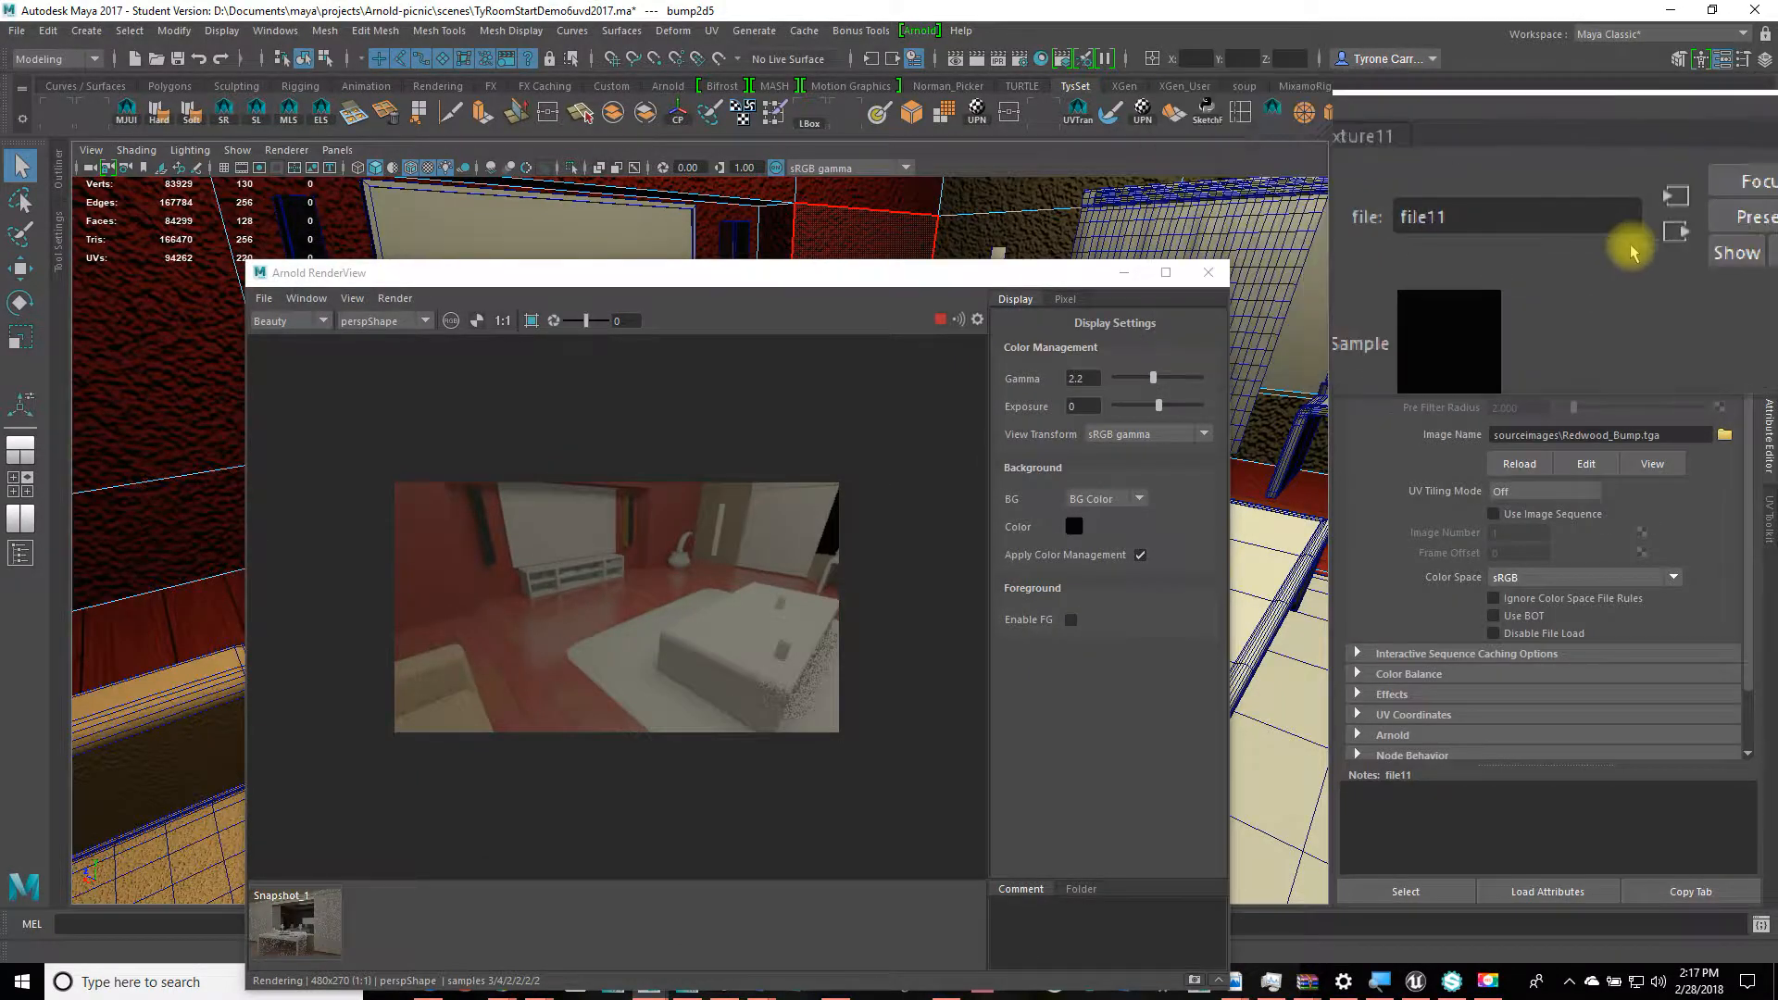
left_click(1640, 236)
left_click(1643, 239)
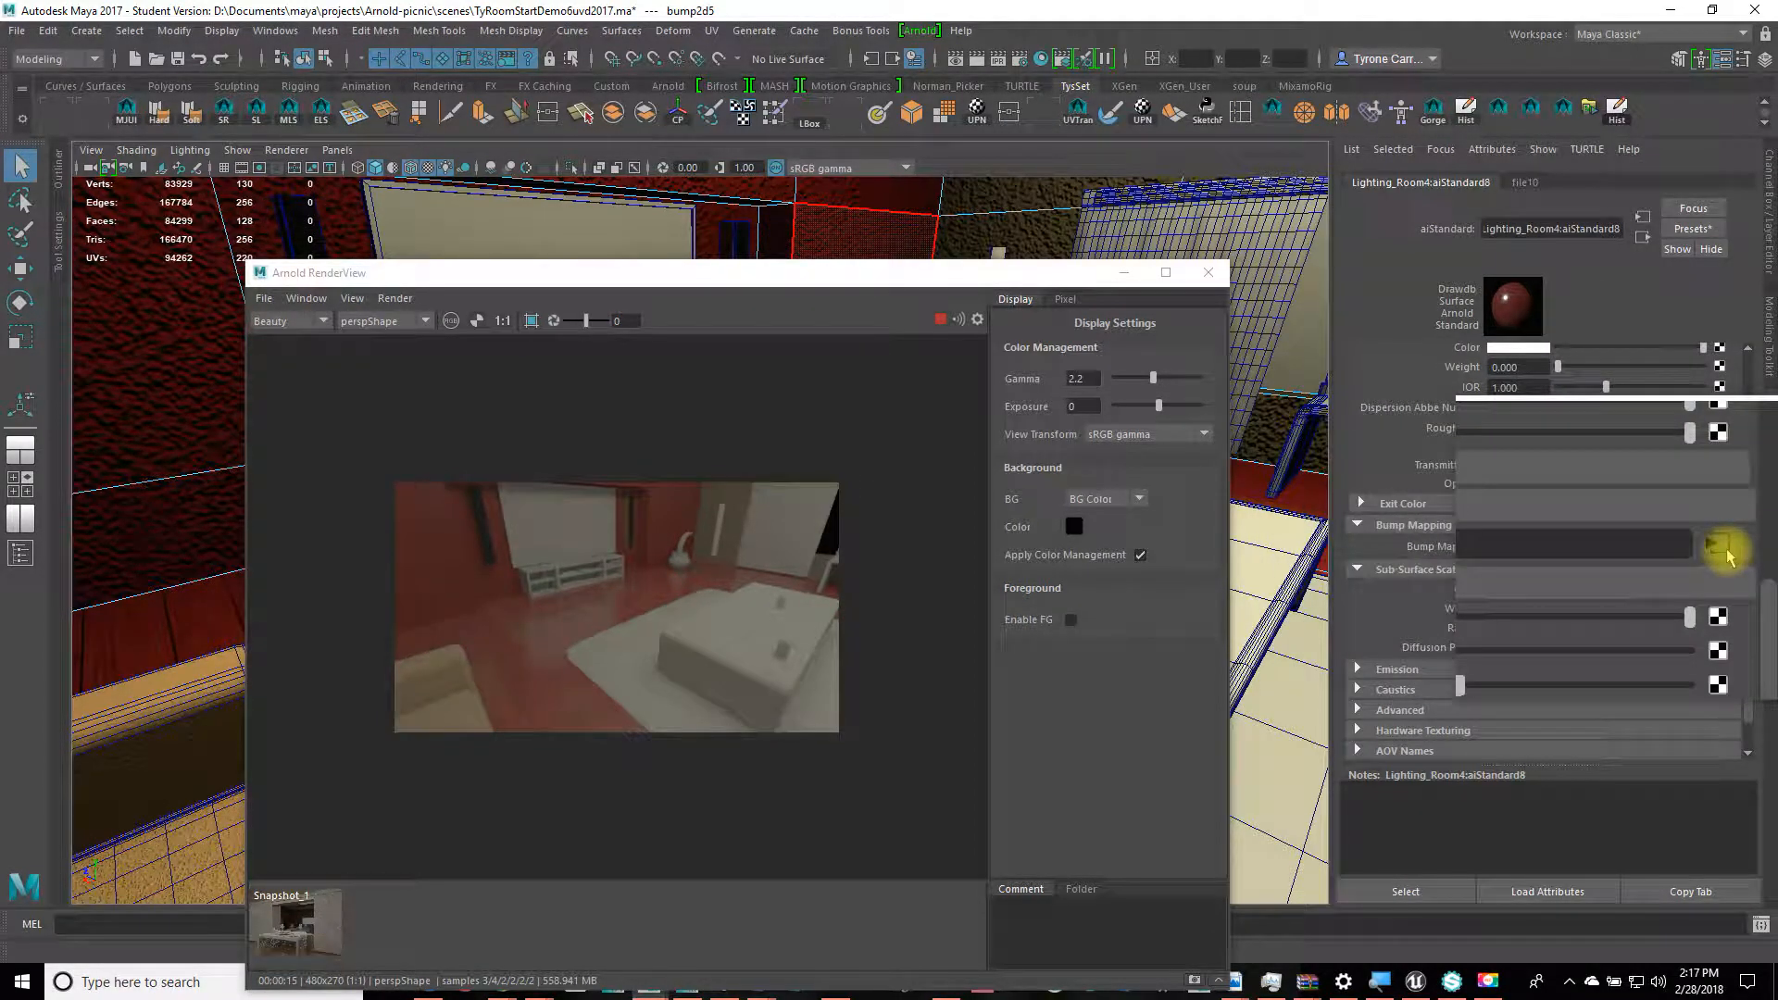
Step: Swap file11's image for Redwood_Normal.tga and shift the RenderView window right
left_click(1728, 554)
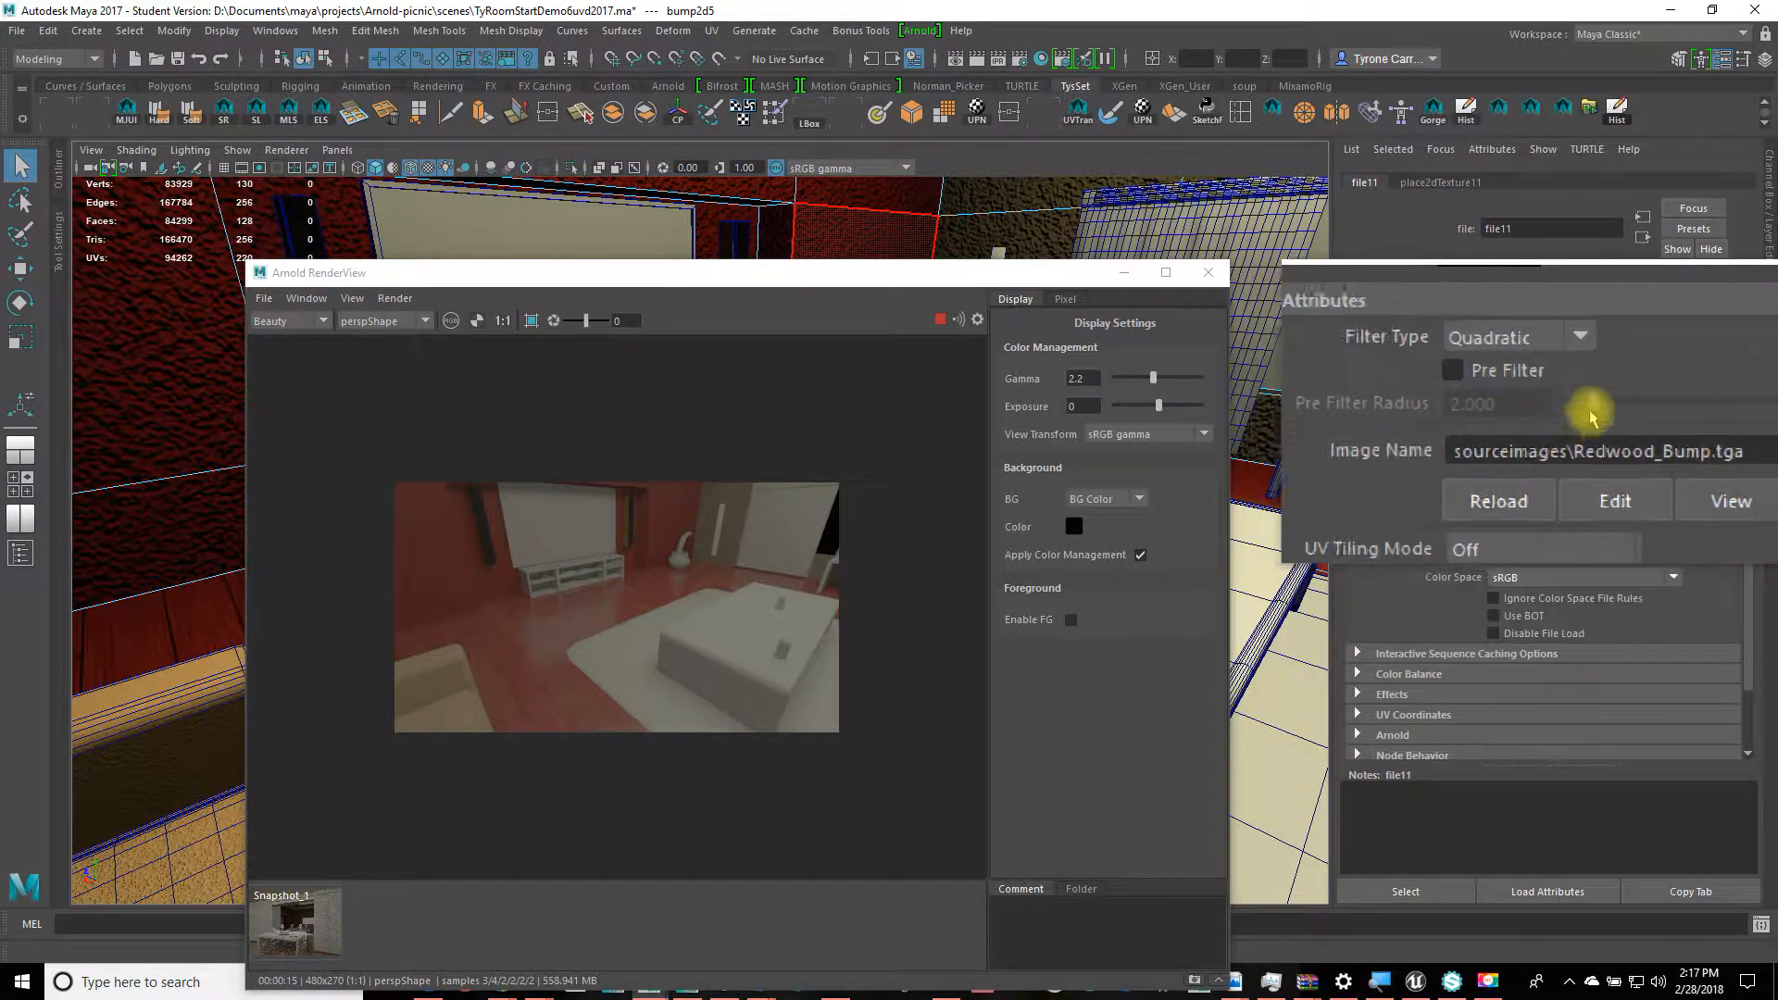
left_click(1728, 436)
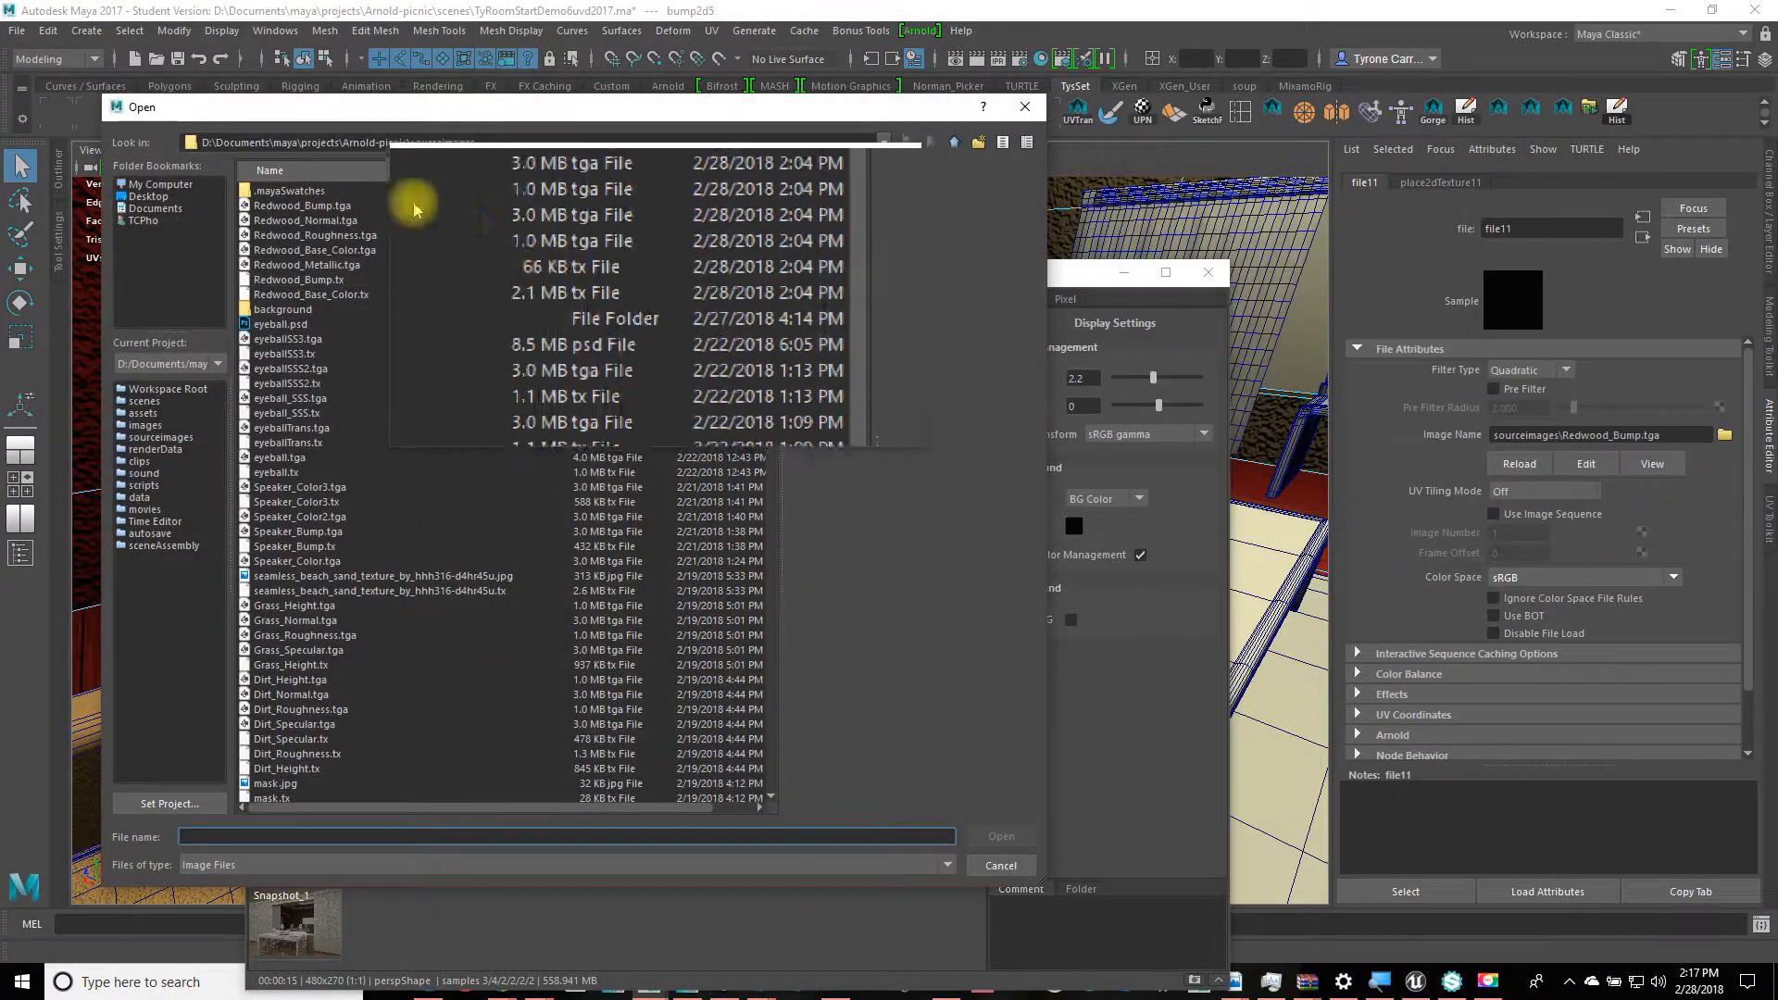
left_click(301, 221)
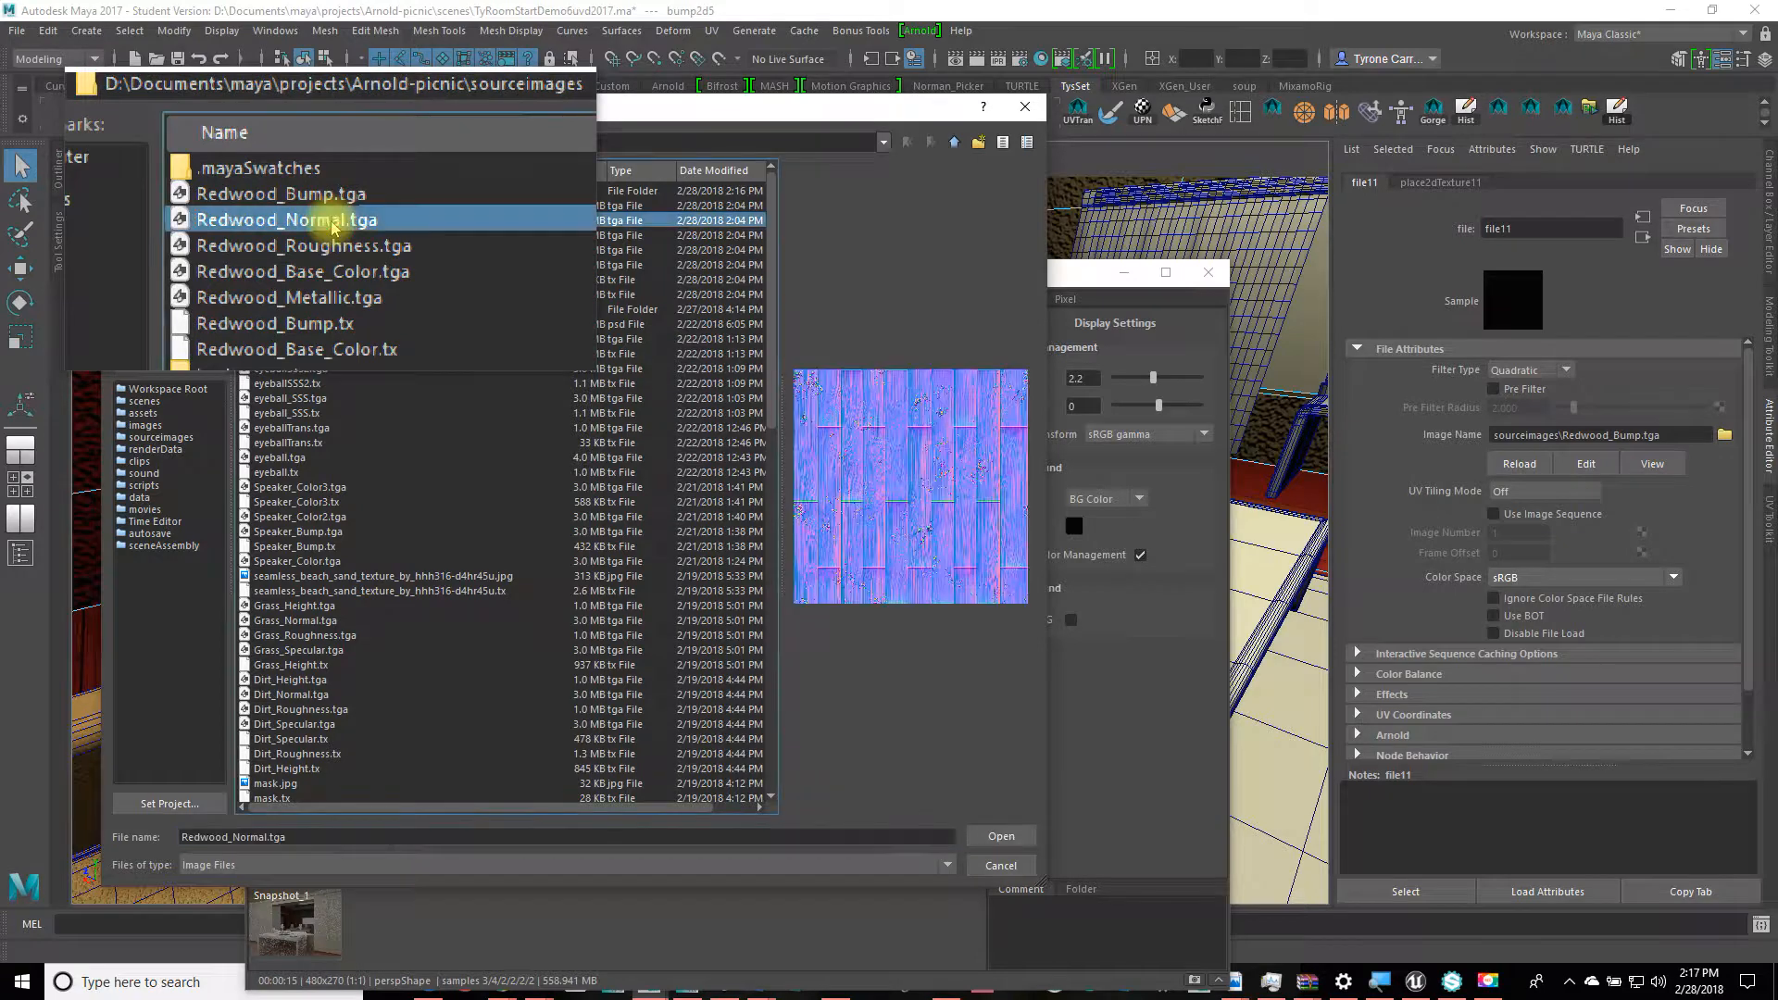
left_click(1016, 839)
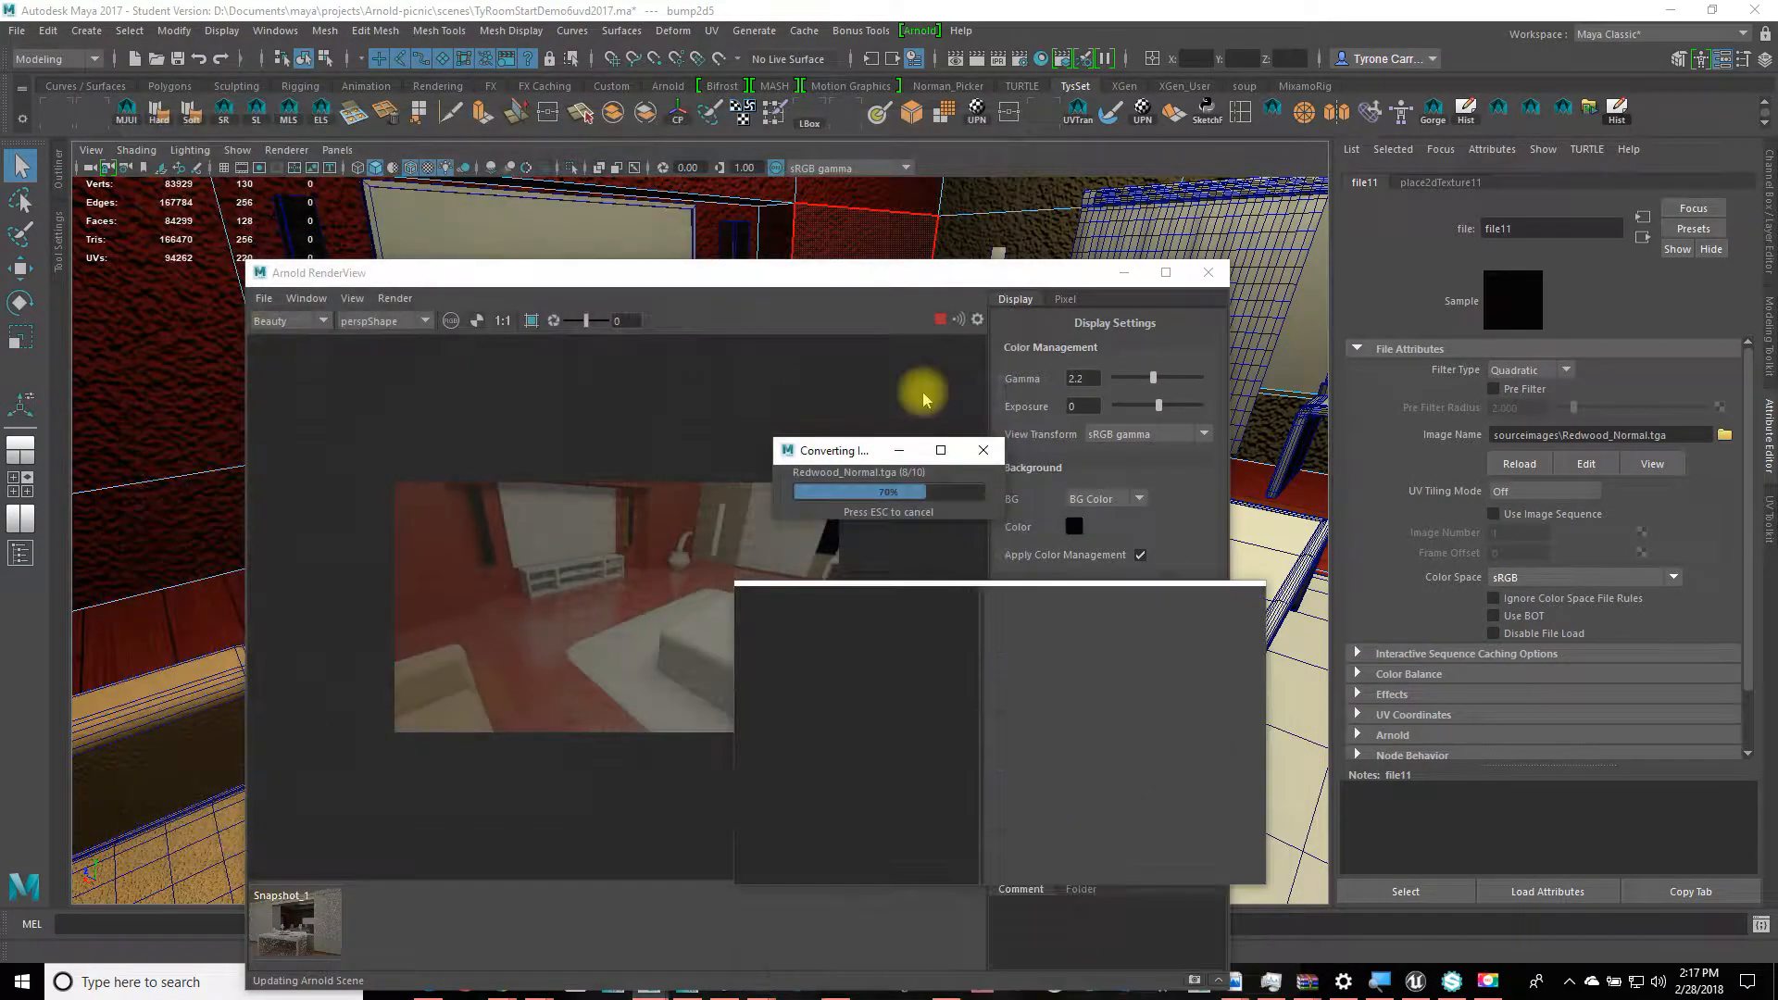
left_click_drag(867, 272, 962, 256)
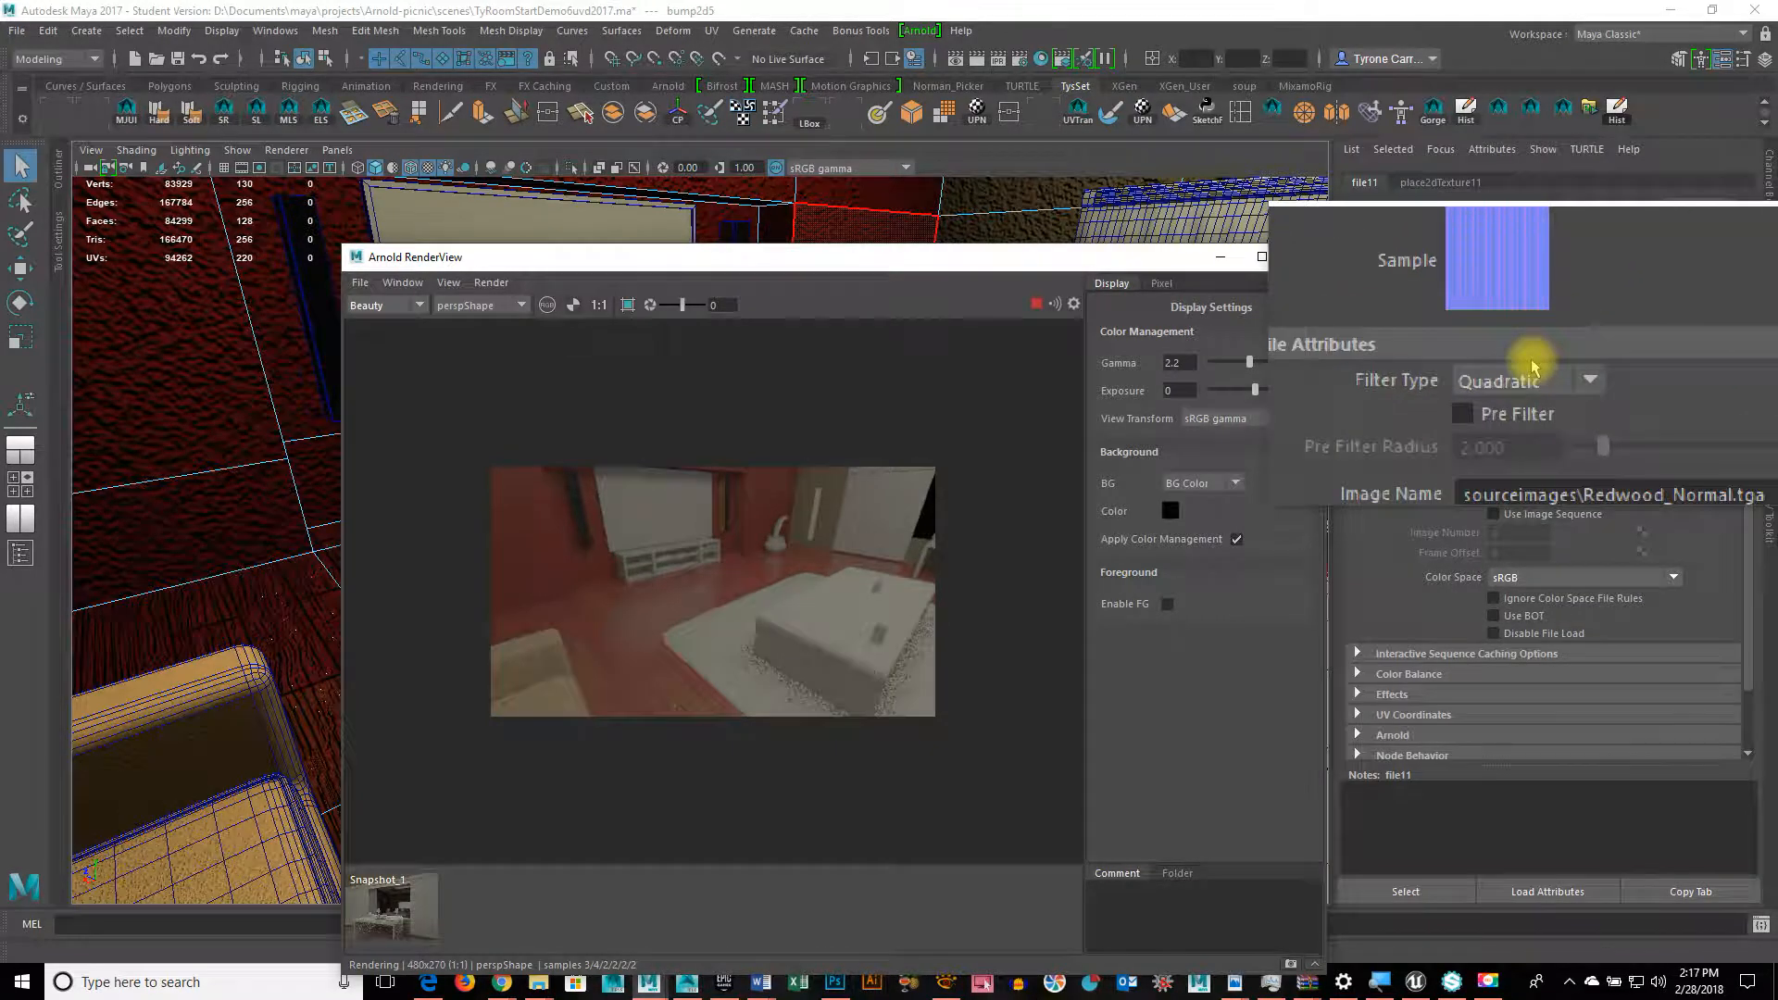
Step: Set bump2d5 Use As to Tangent Space Normals with Bump Depth 0.090
left_click(1644, 237)
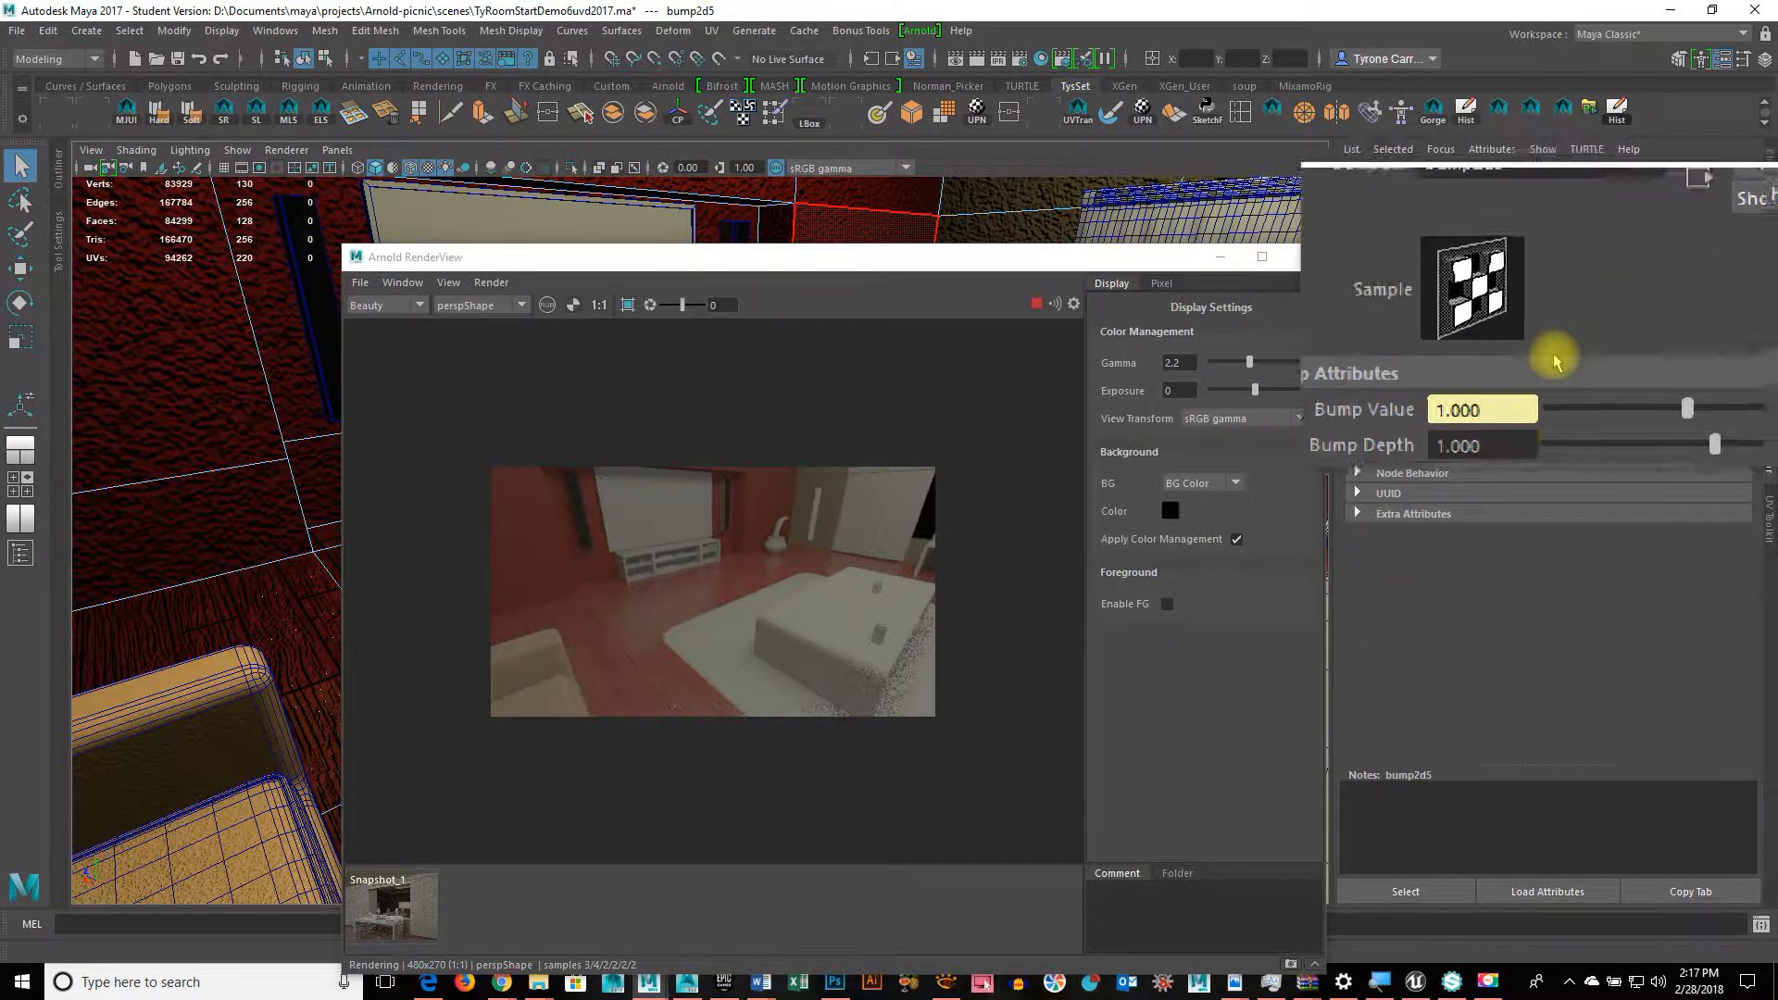
left_click(1519, 423)
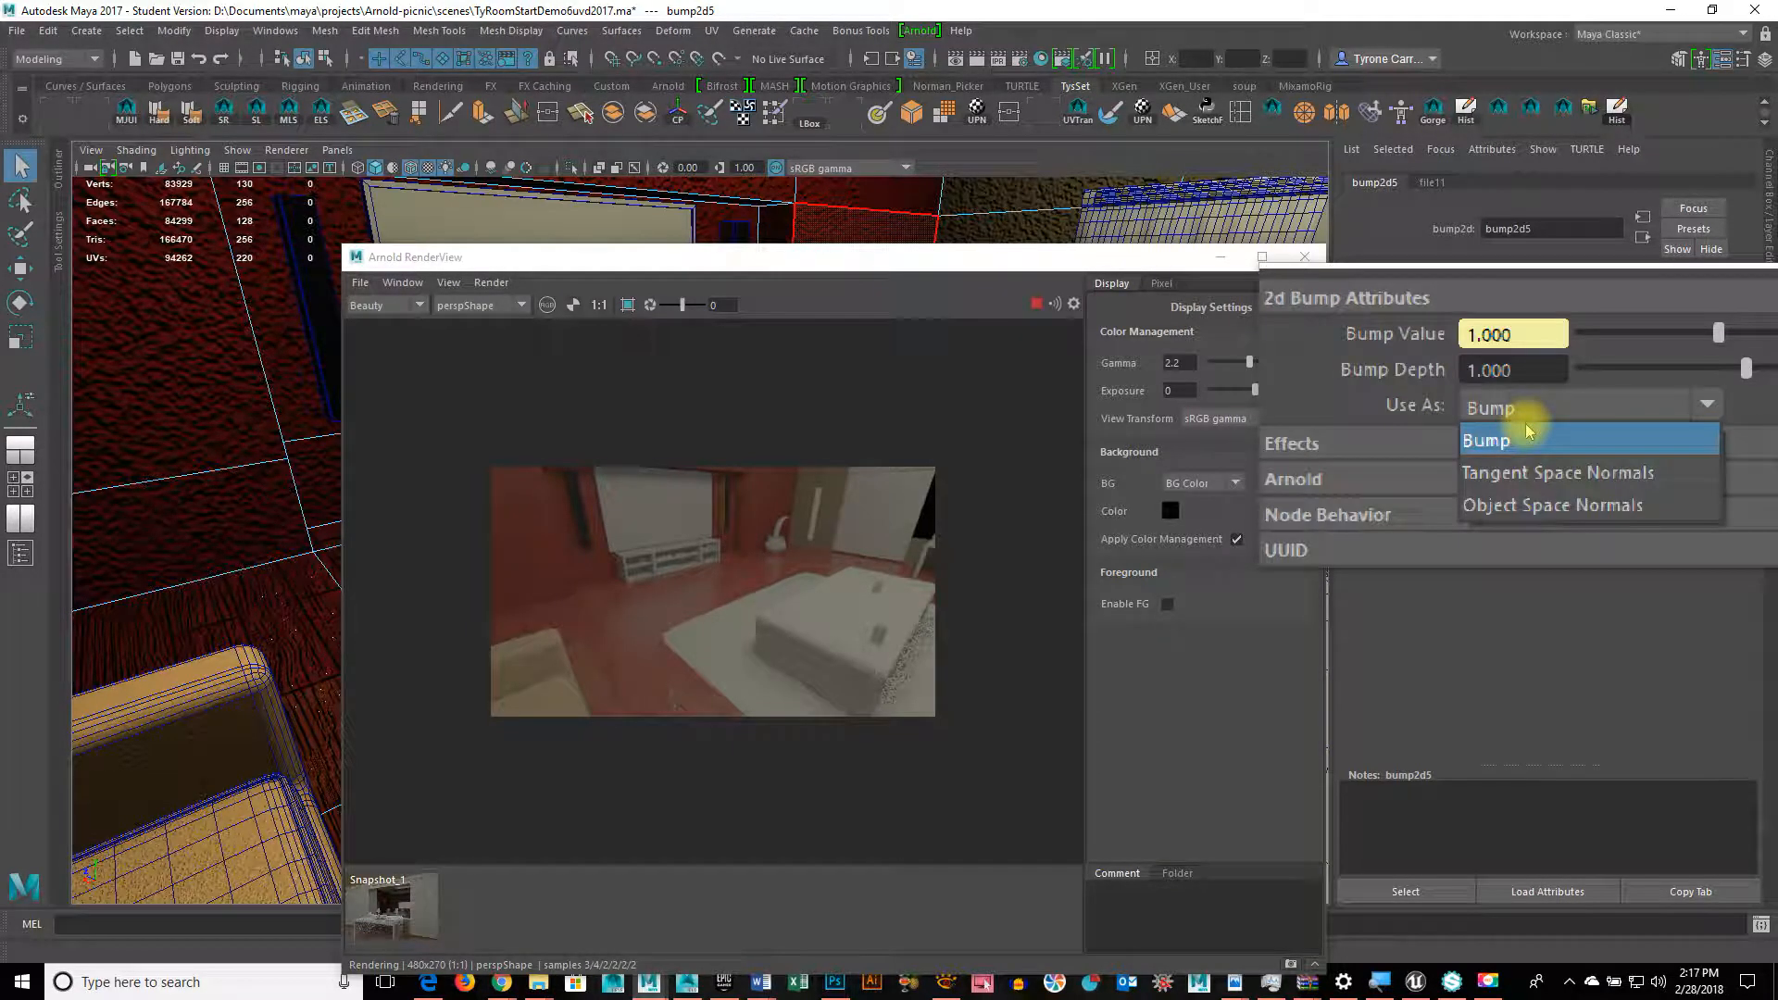
left_click(1528, 468)
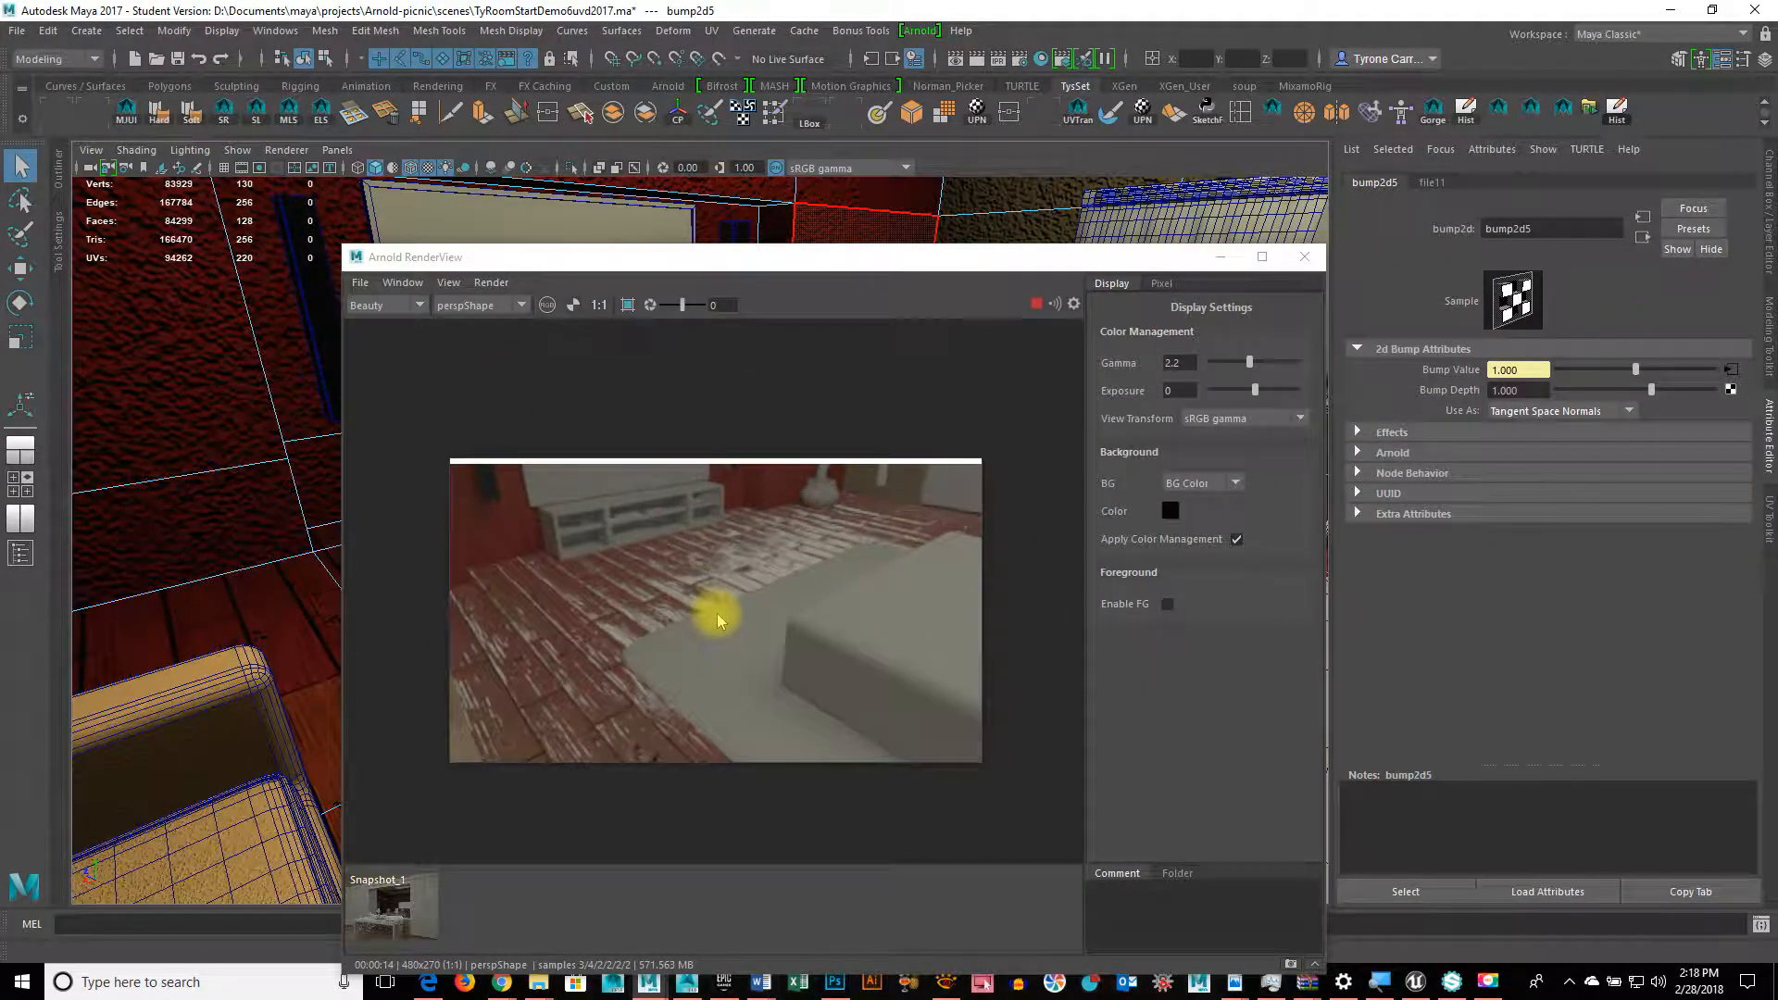
left_click_drag(1652, 390, 1635, 386)
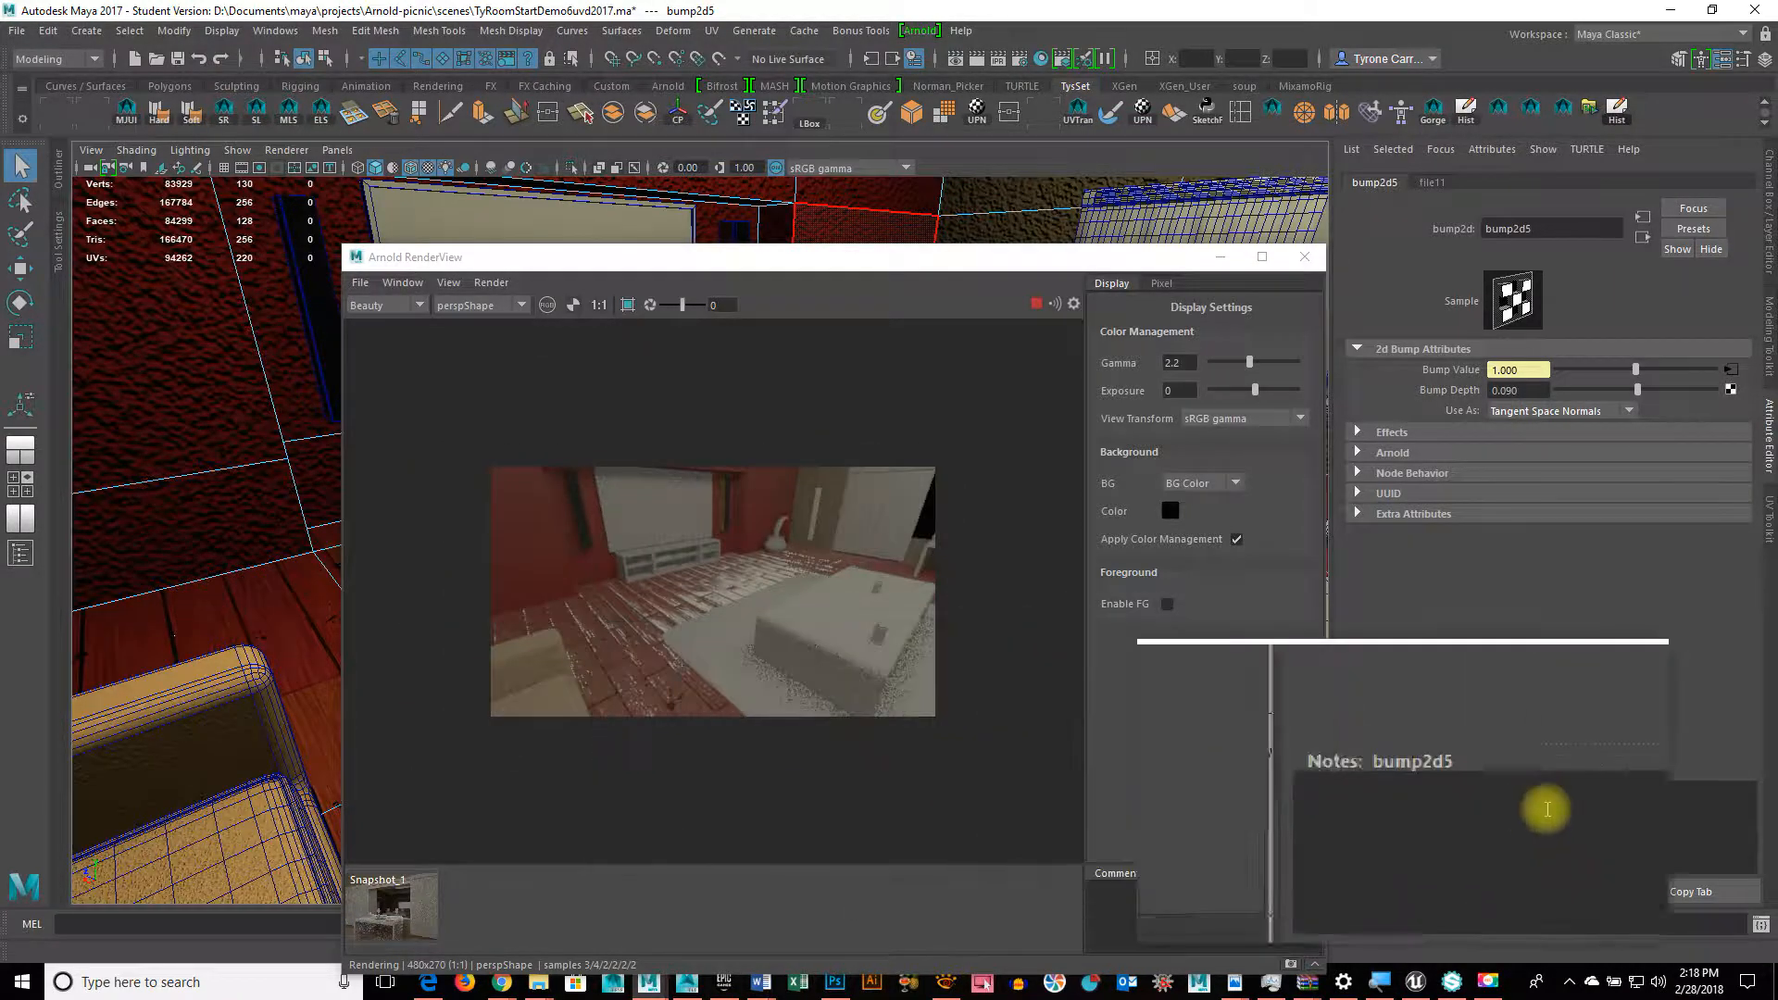
Step: Shift the Arnold RenderView up-left and return to the aiStandard8 material settings
left_click(1120, 258)
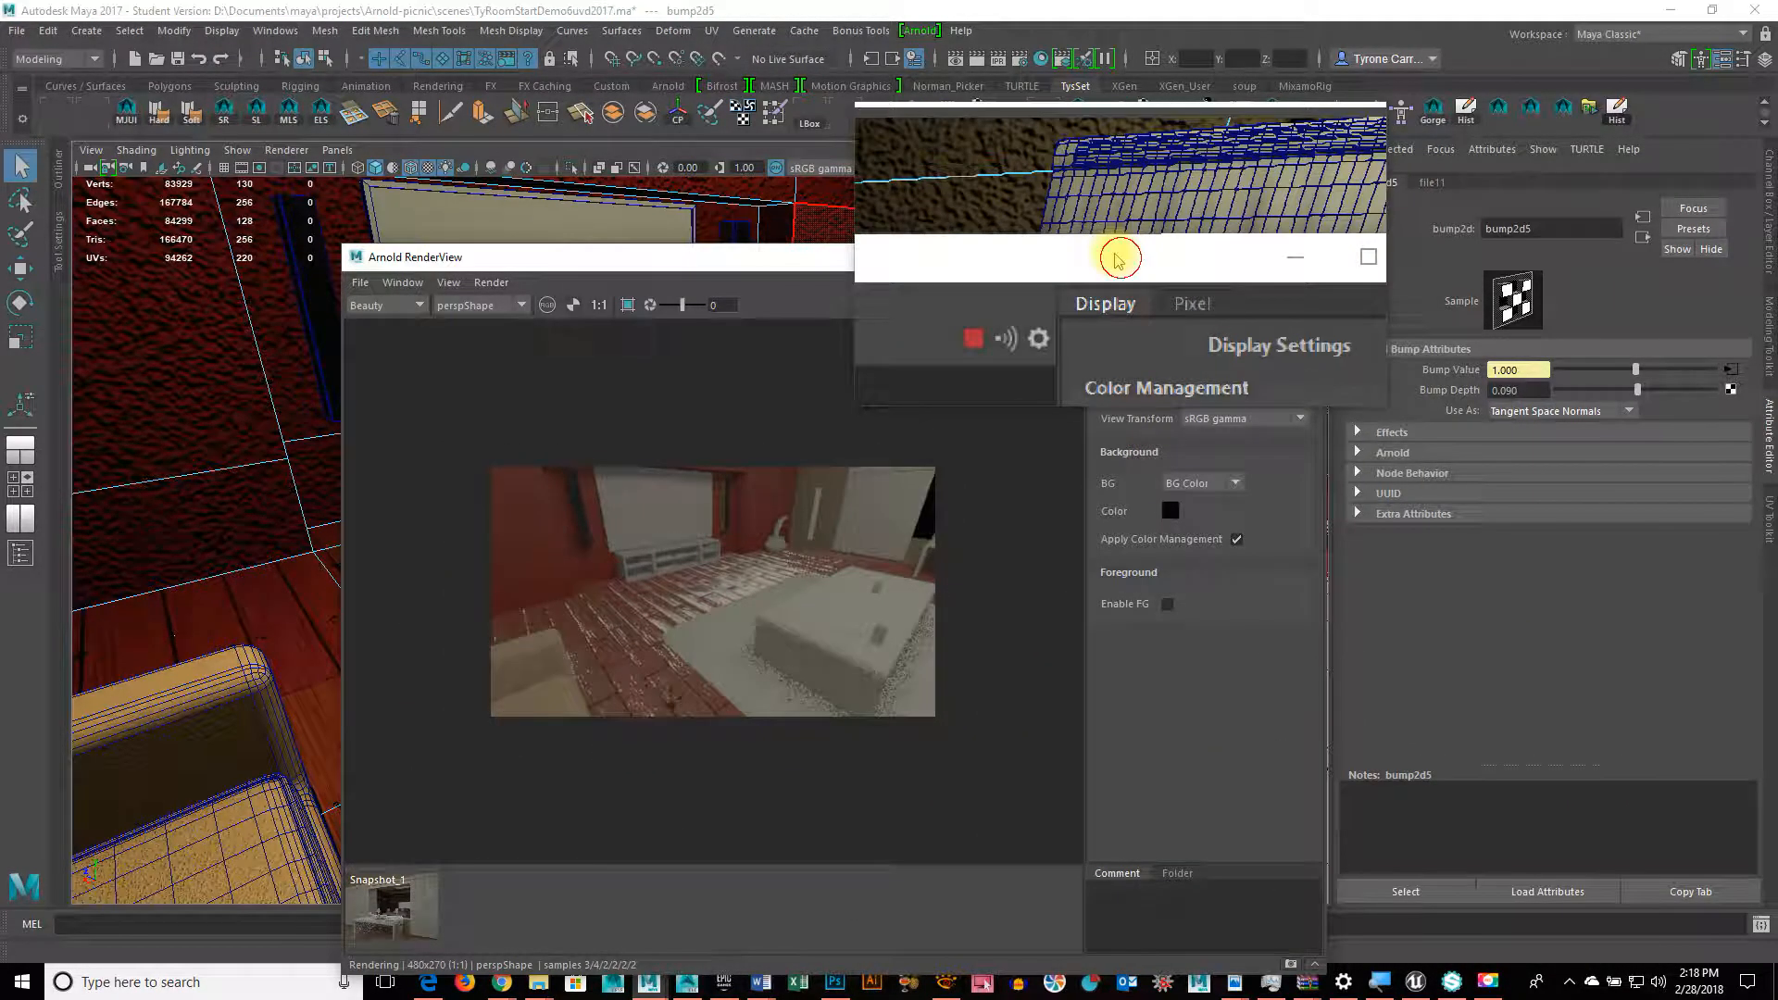
left_click_drag(1120, 257, 1008, 195)
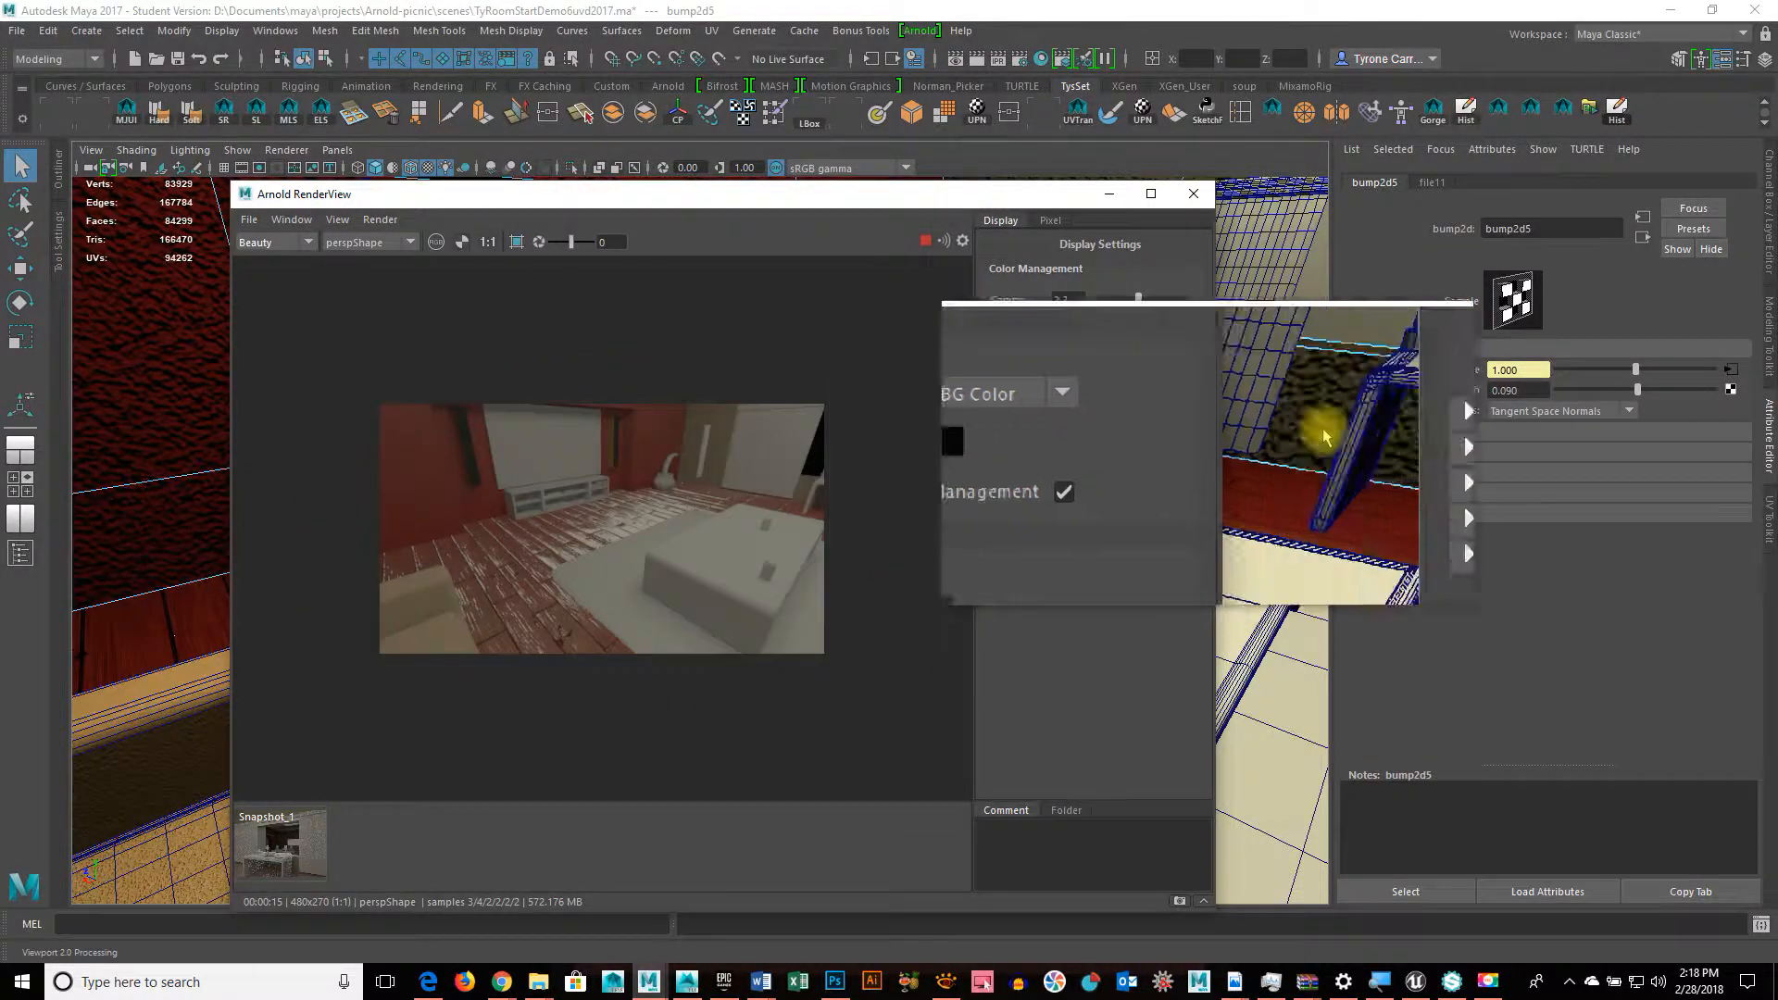
left_click(1643, 239)
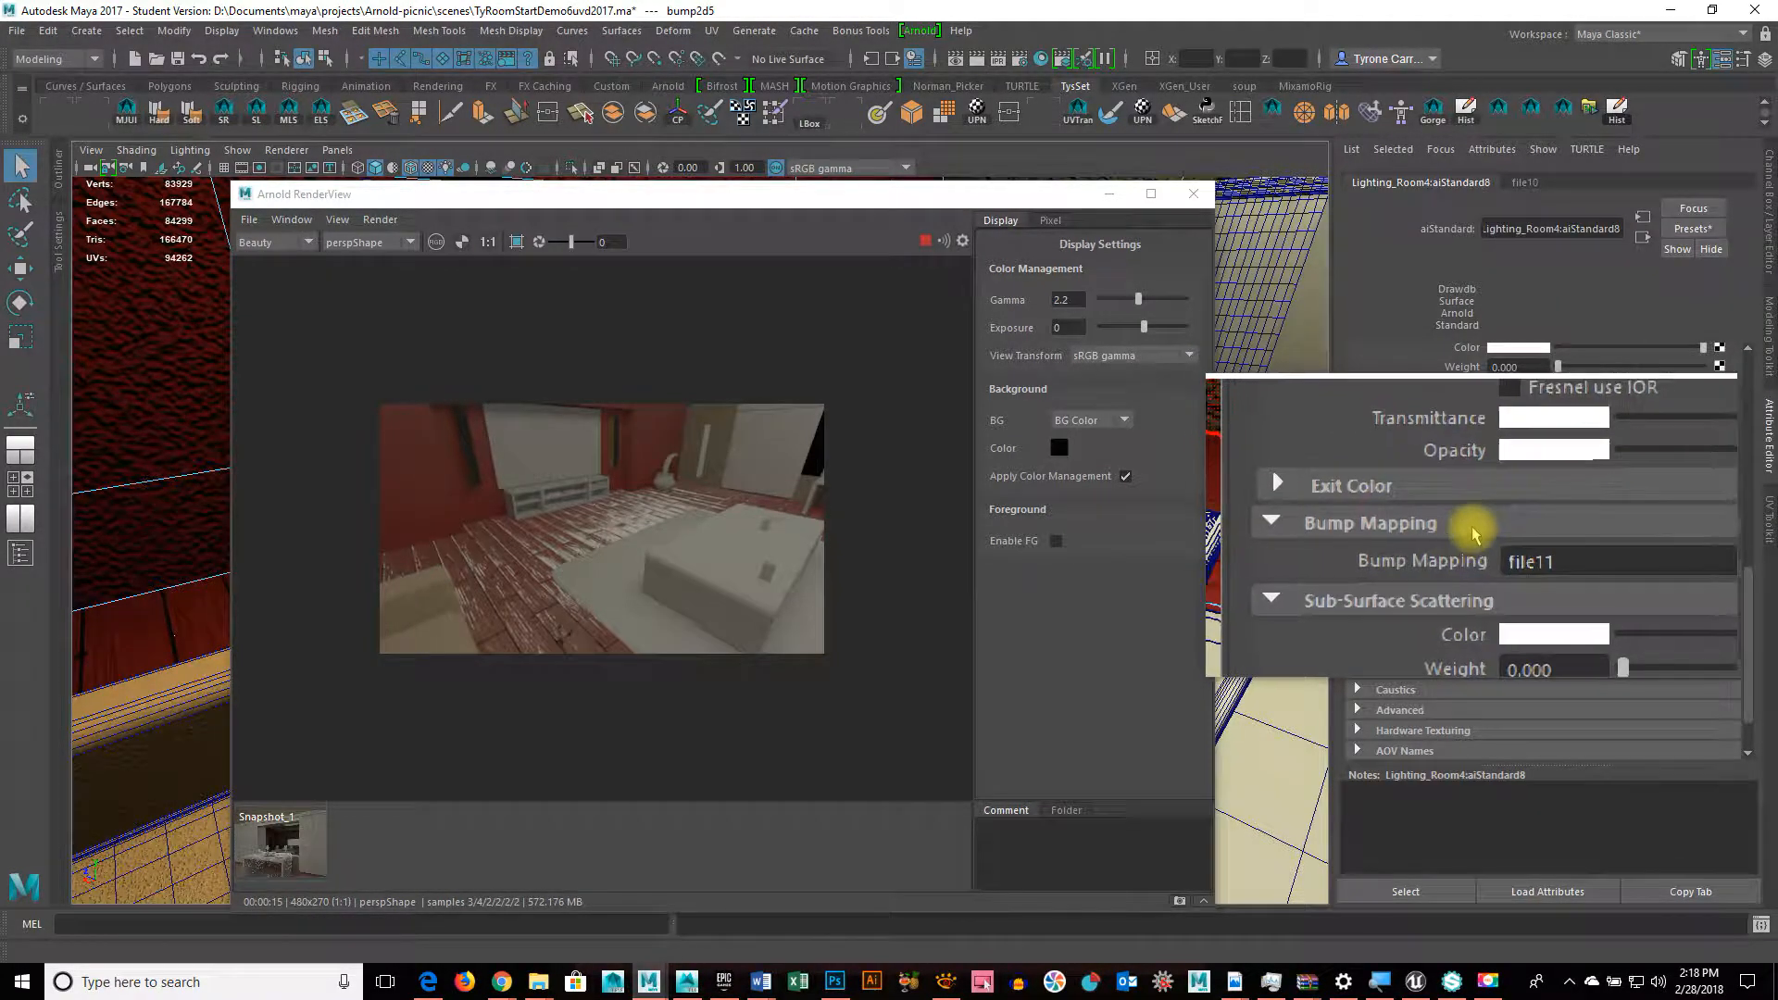
scroll(1471, 505, "up", 3)
scroll(1400, 405, "up", 5)
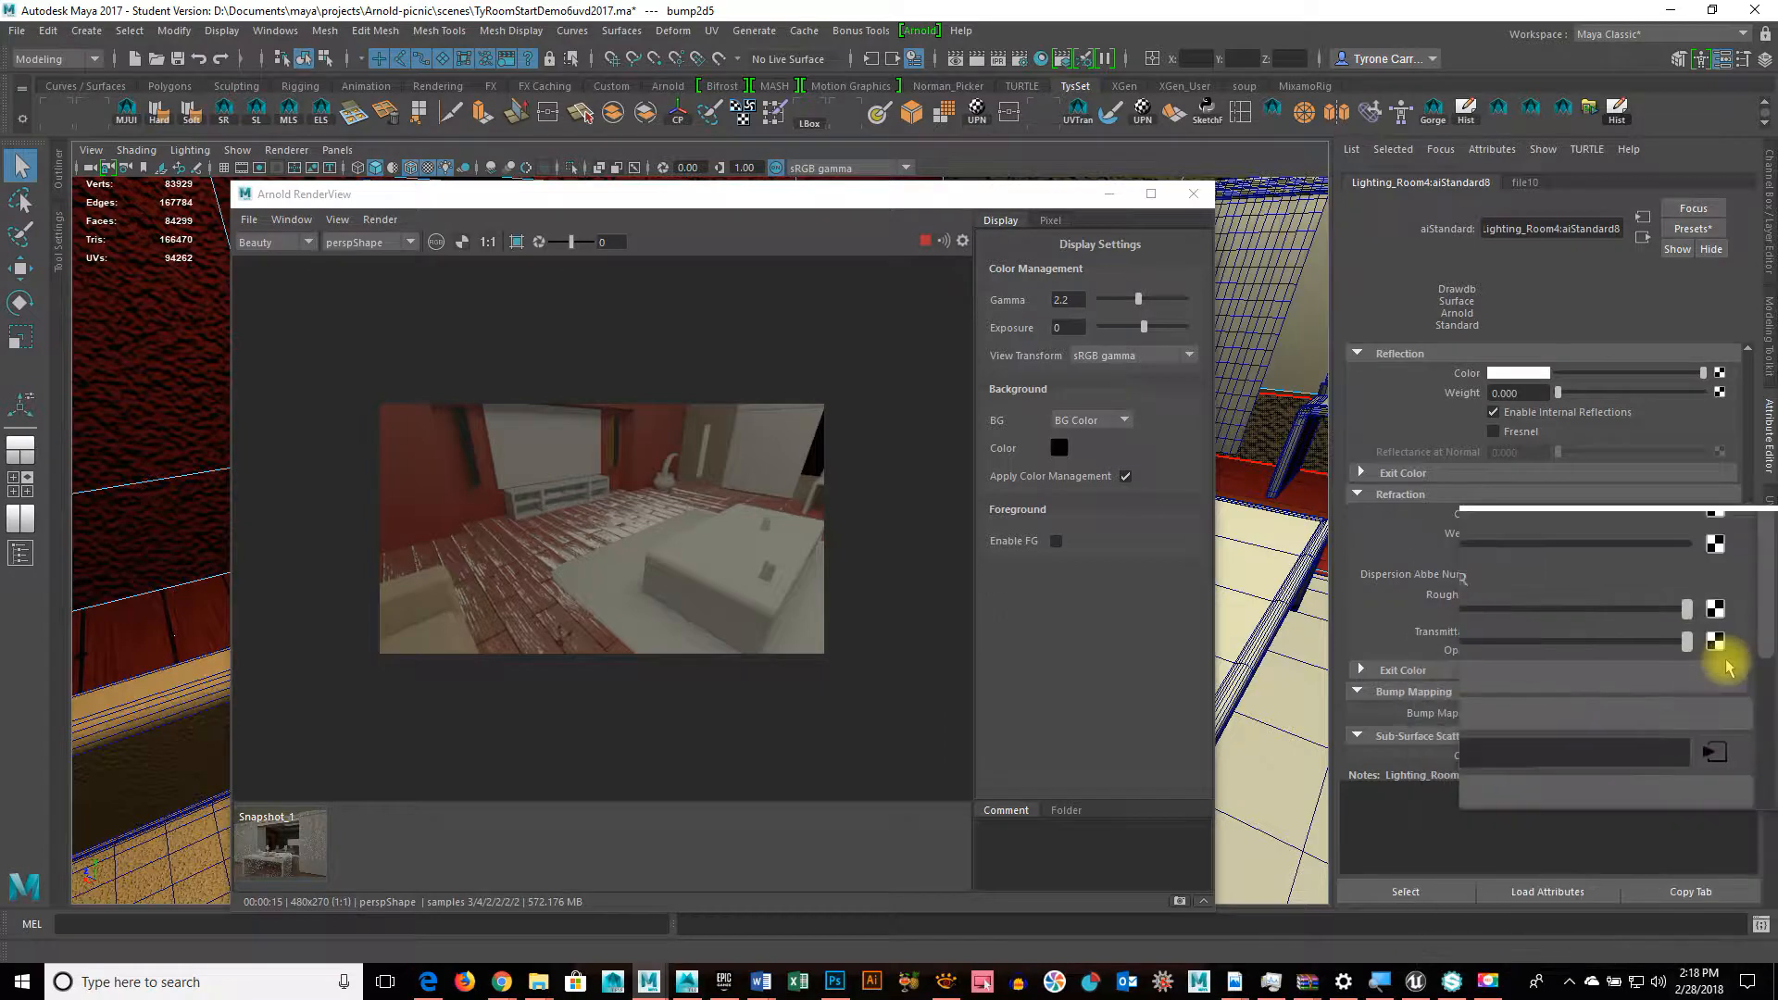
scroll(1723, 658, "up", 10)
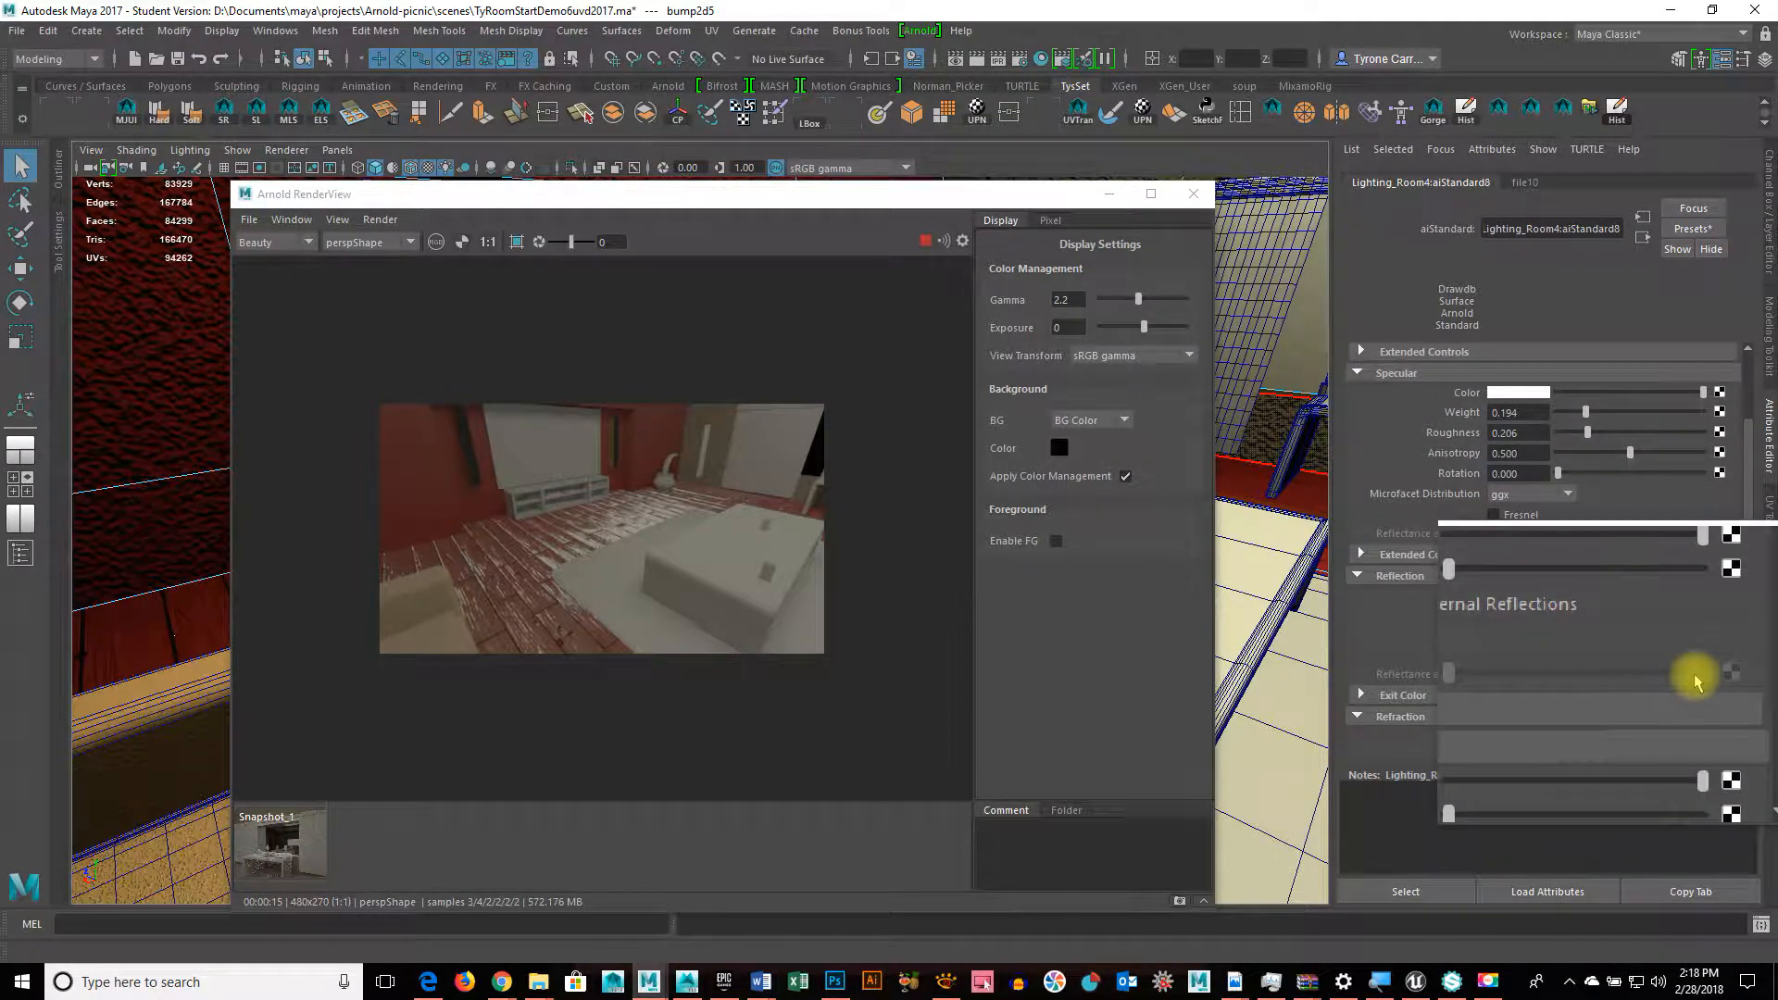
scroll(1695, 683, "up", 7)
scroll(1696, 683, "down", 2)
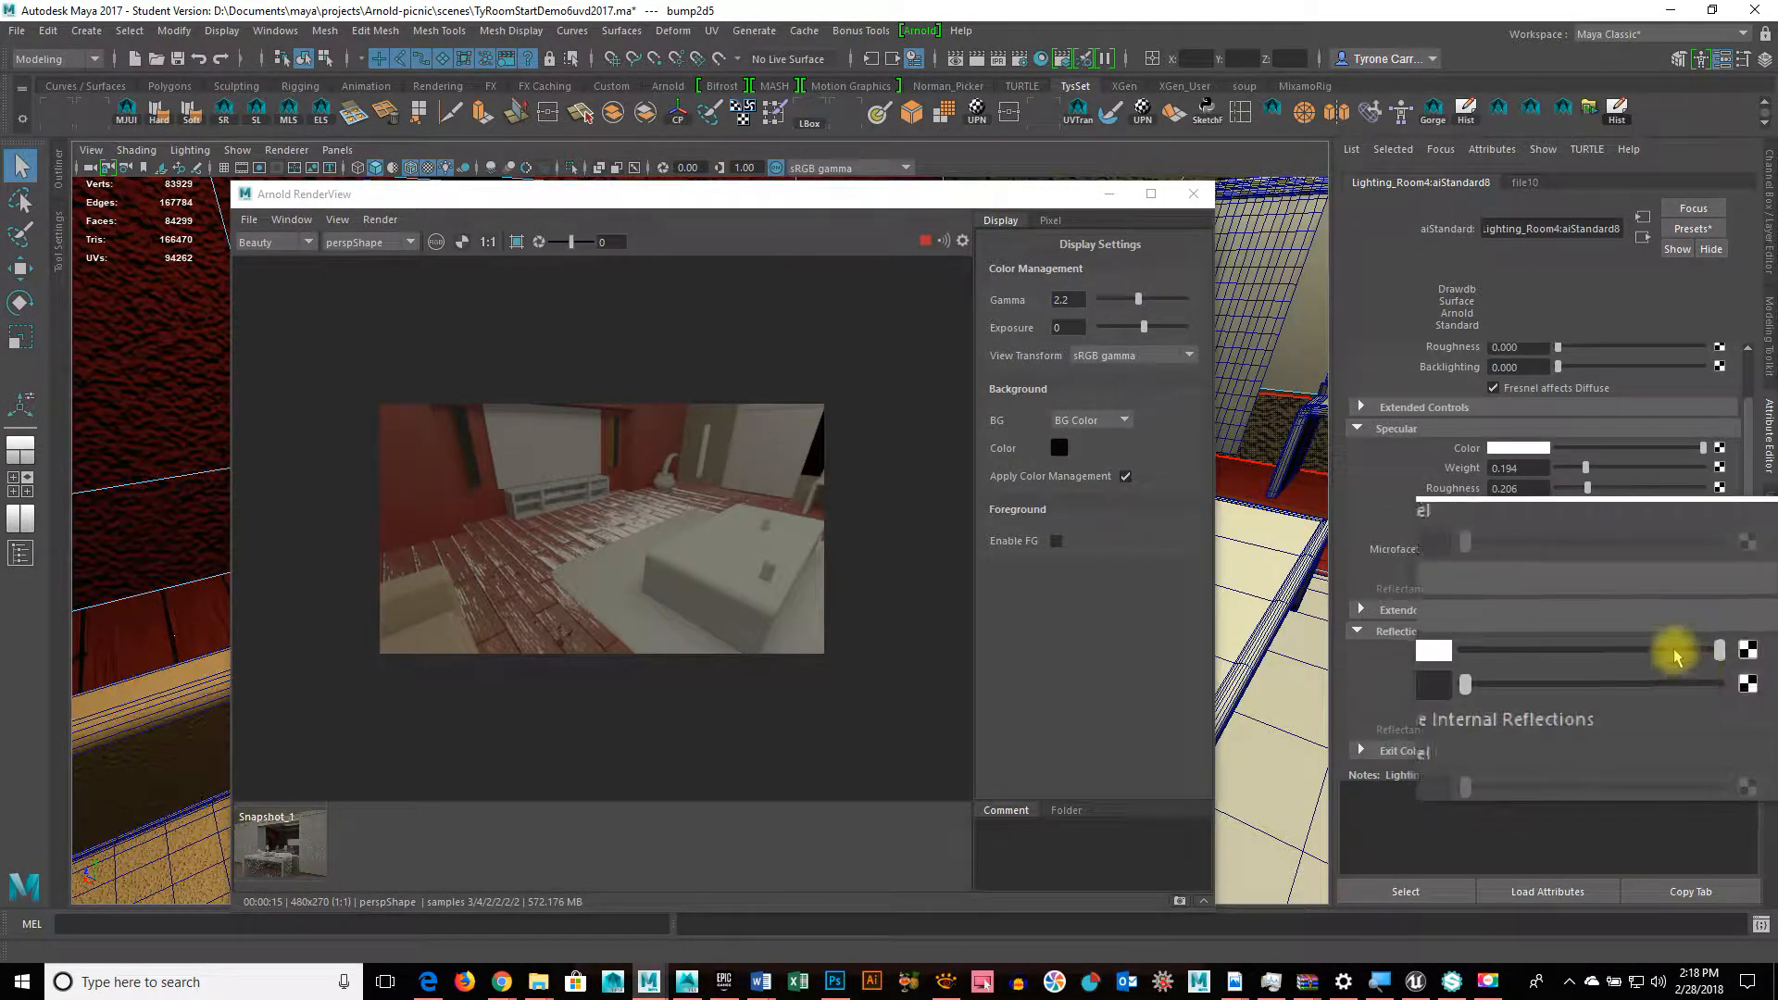
scroll(1443, 615, "down", 2)
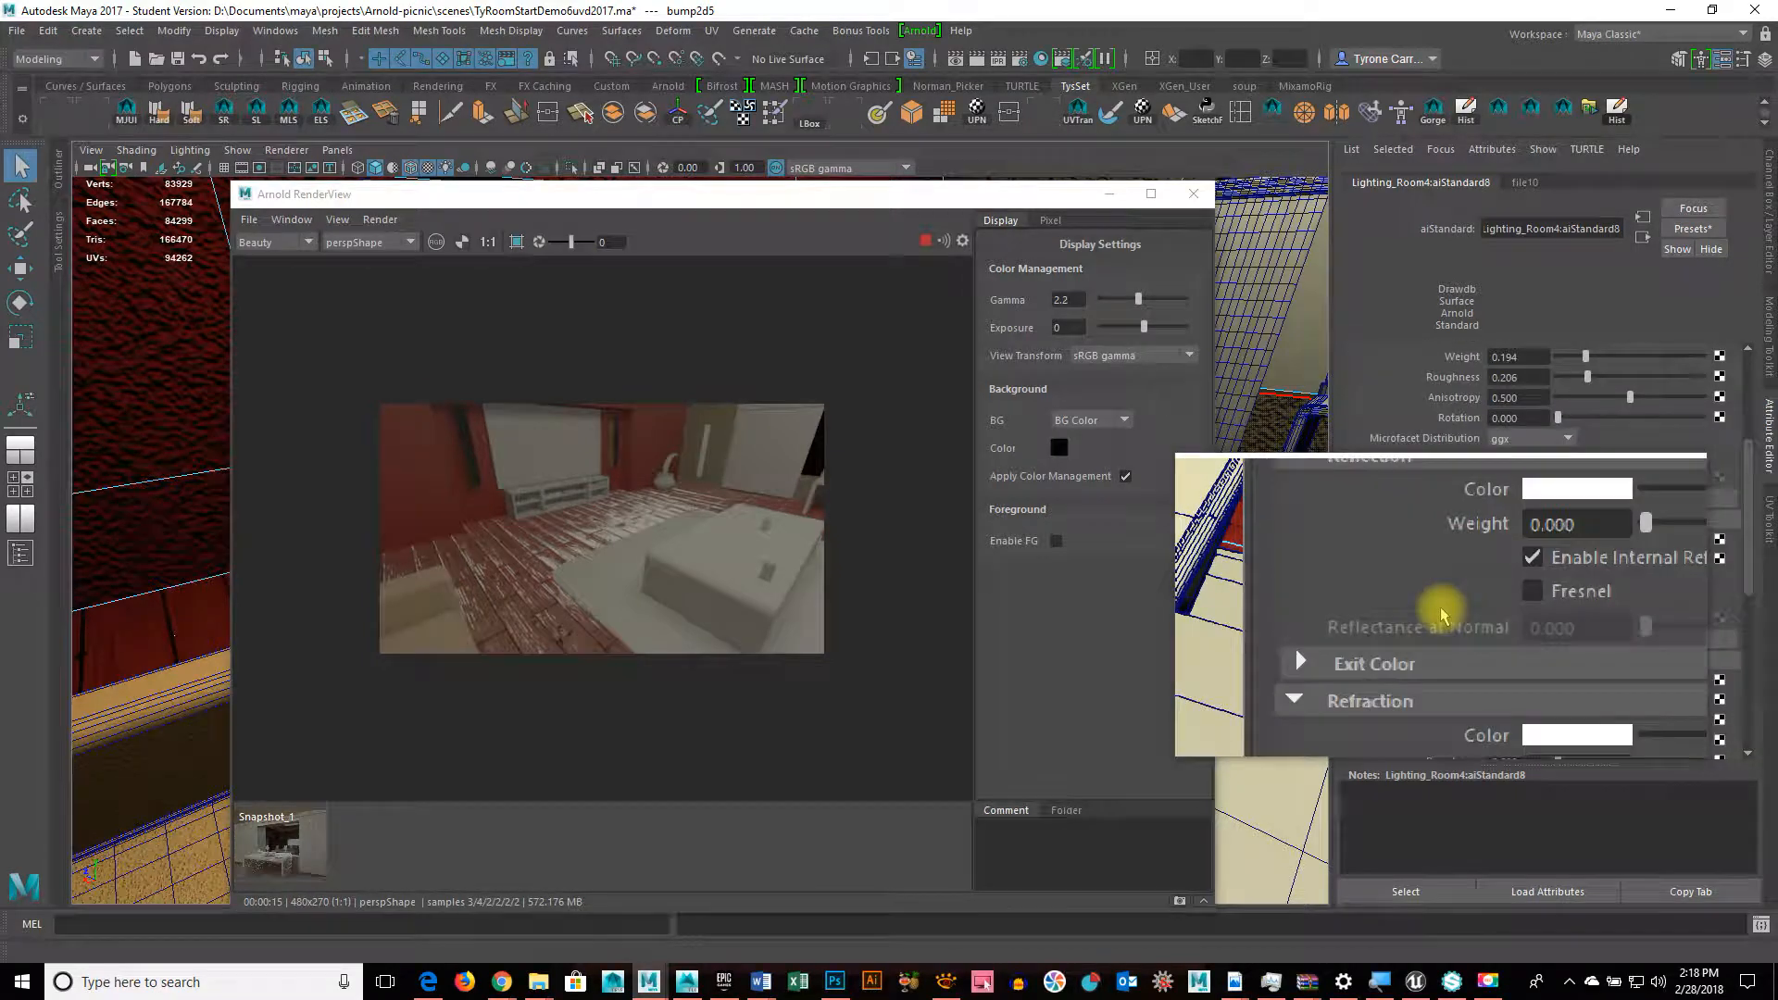
scroll(1442, 614, "down", 1)
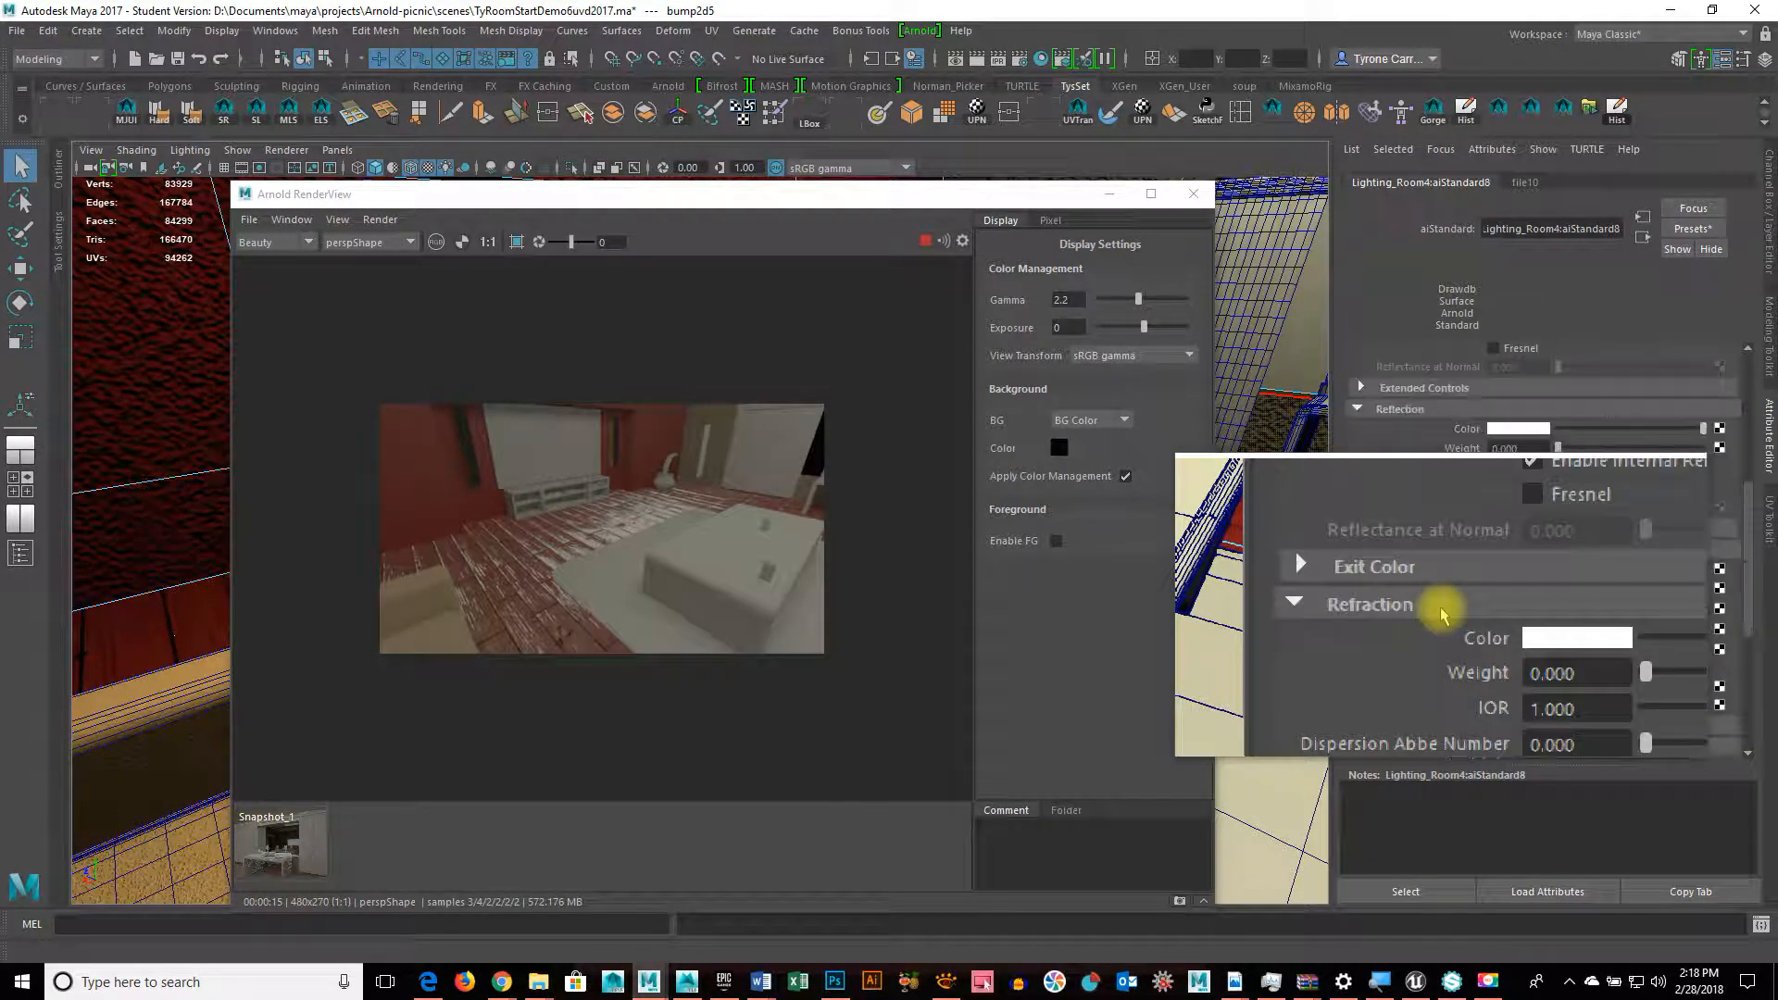
scroll(1443, 614, "down", 2)
scroll(1443, 614, "down", 2)
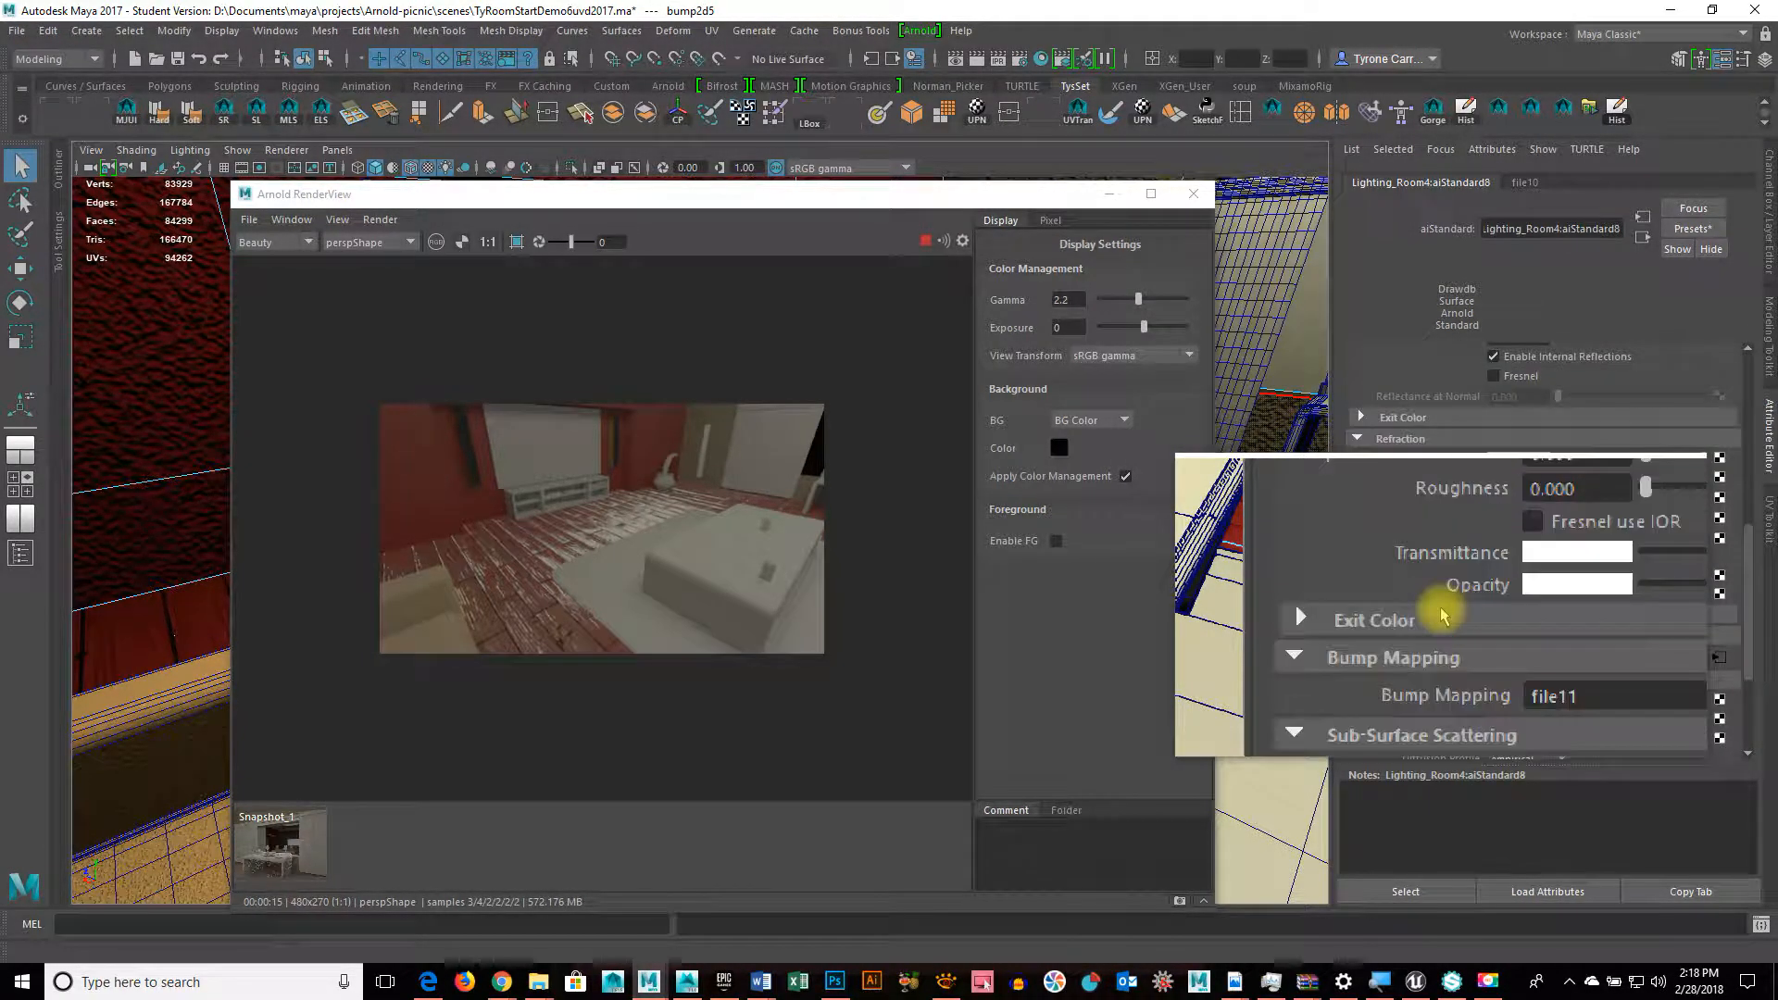
scroll(1442, 614, "up", 5)
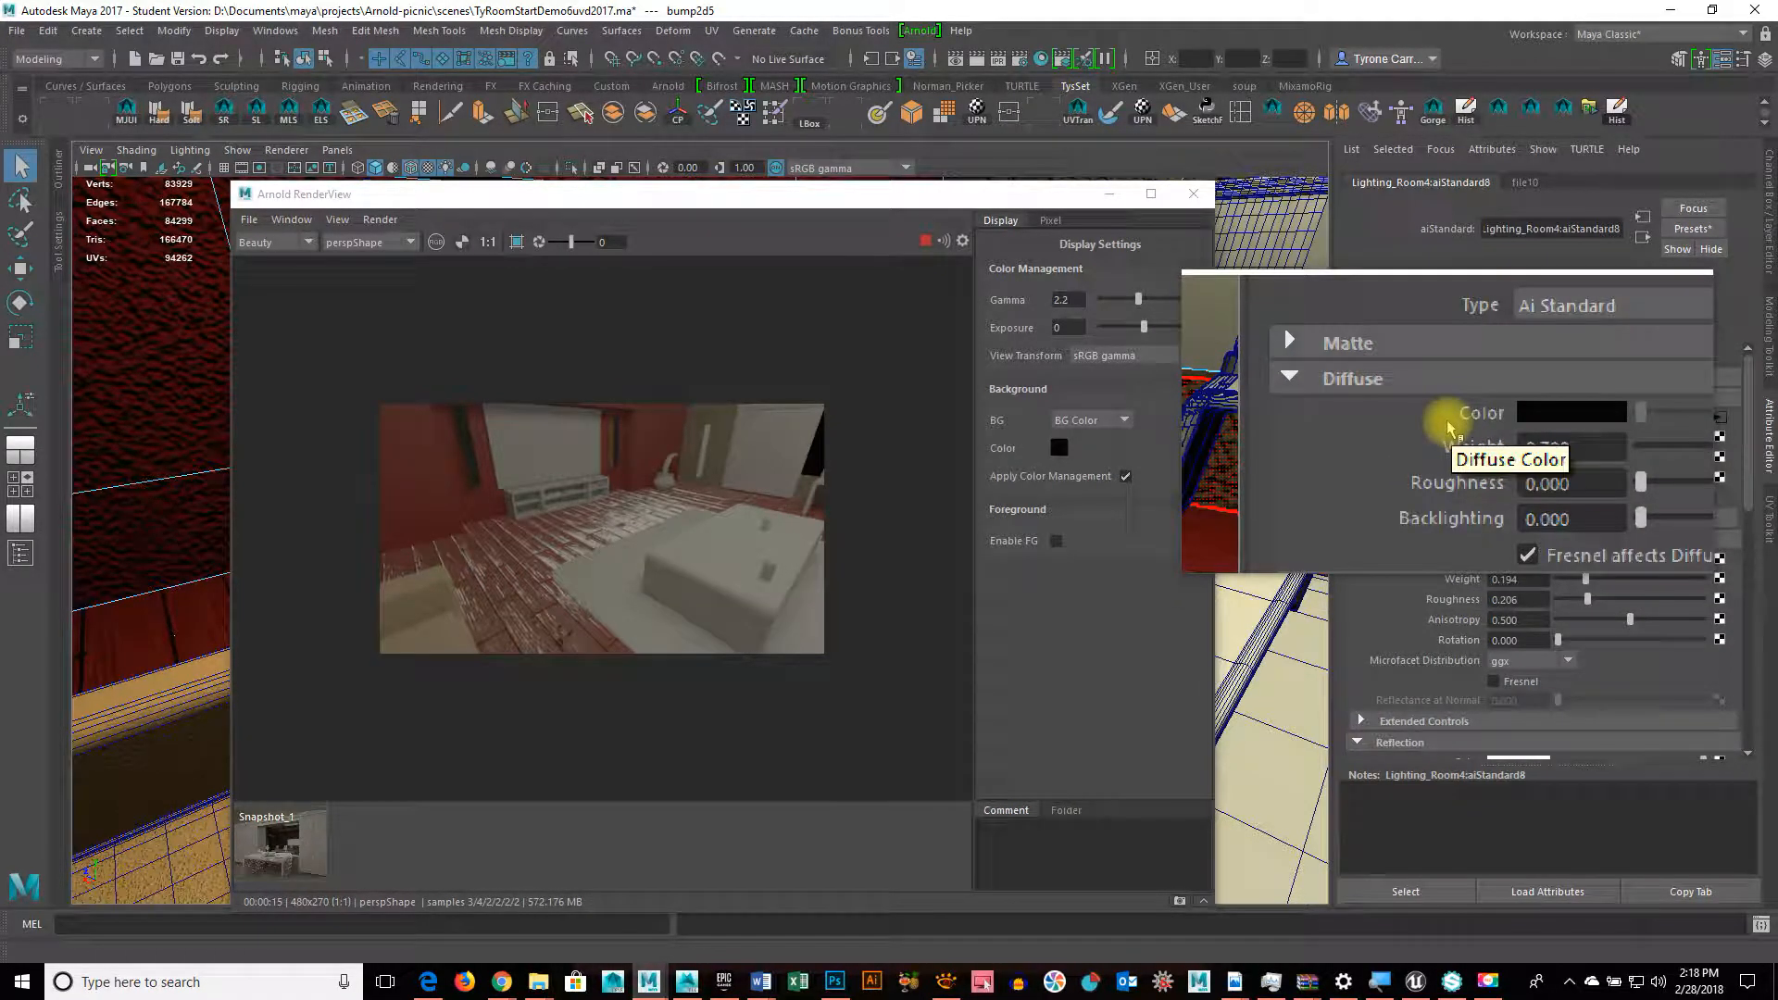
scroll(1445, 556, "down", 3)
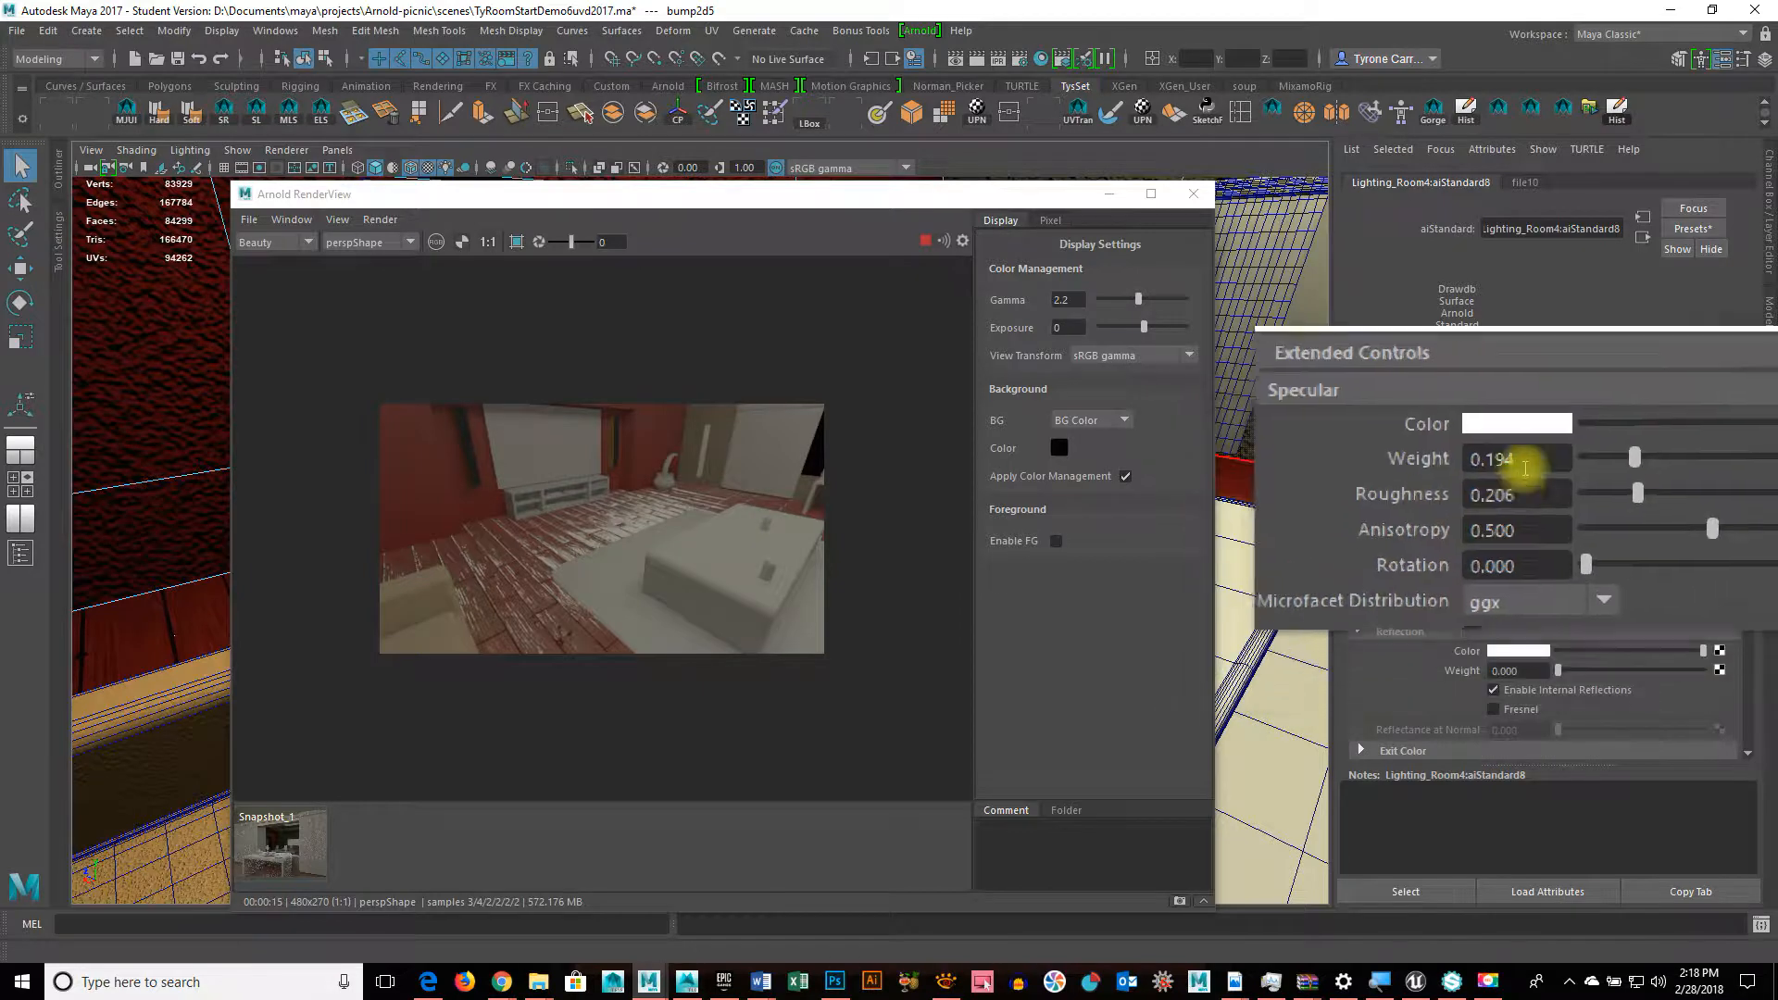
Step: Try floor specular weights from 0 to about 0.22, then settle near 0.142
left_click(1586, 468)
left_click_drag(1510, 473, 1486, 470)
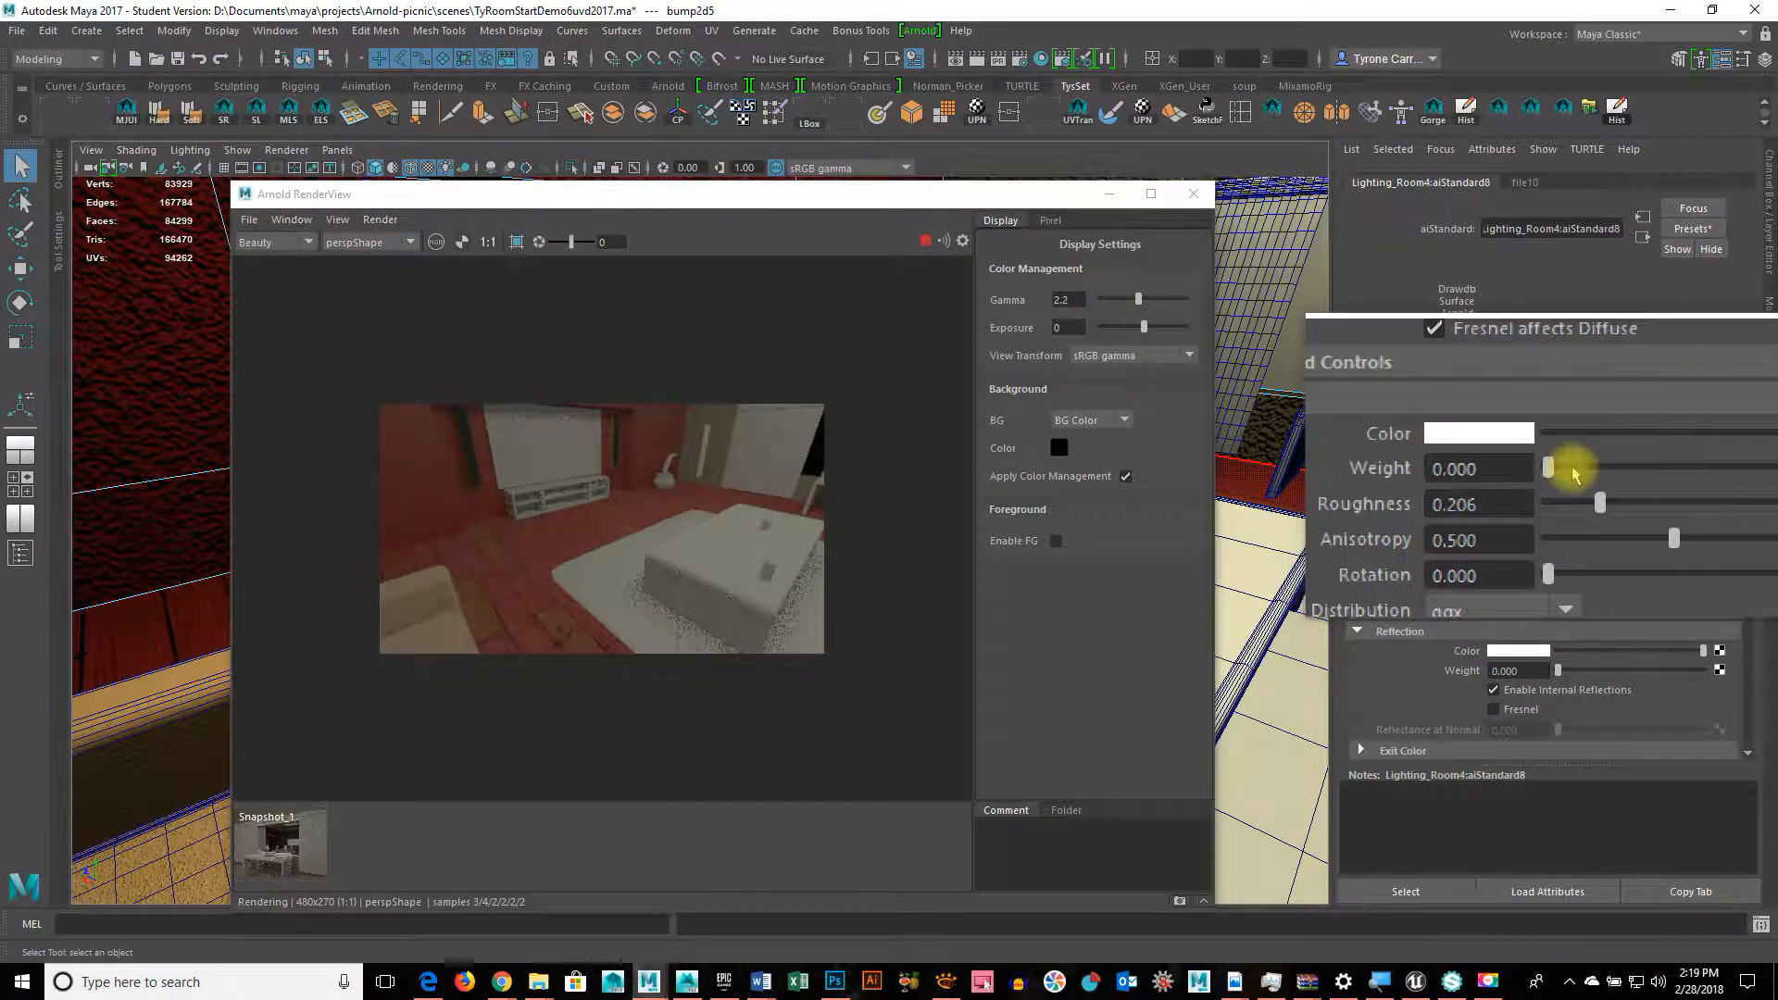
left_click_drag(1563, 475, 1715, 470)
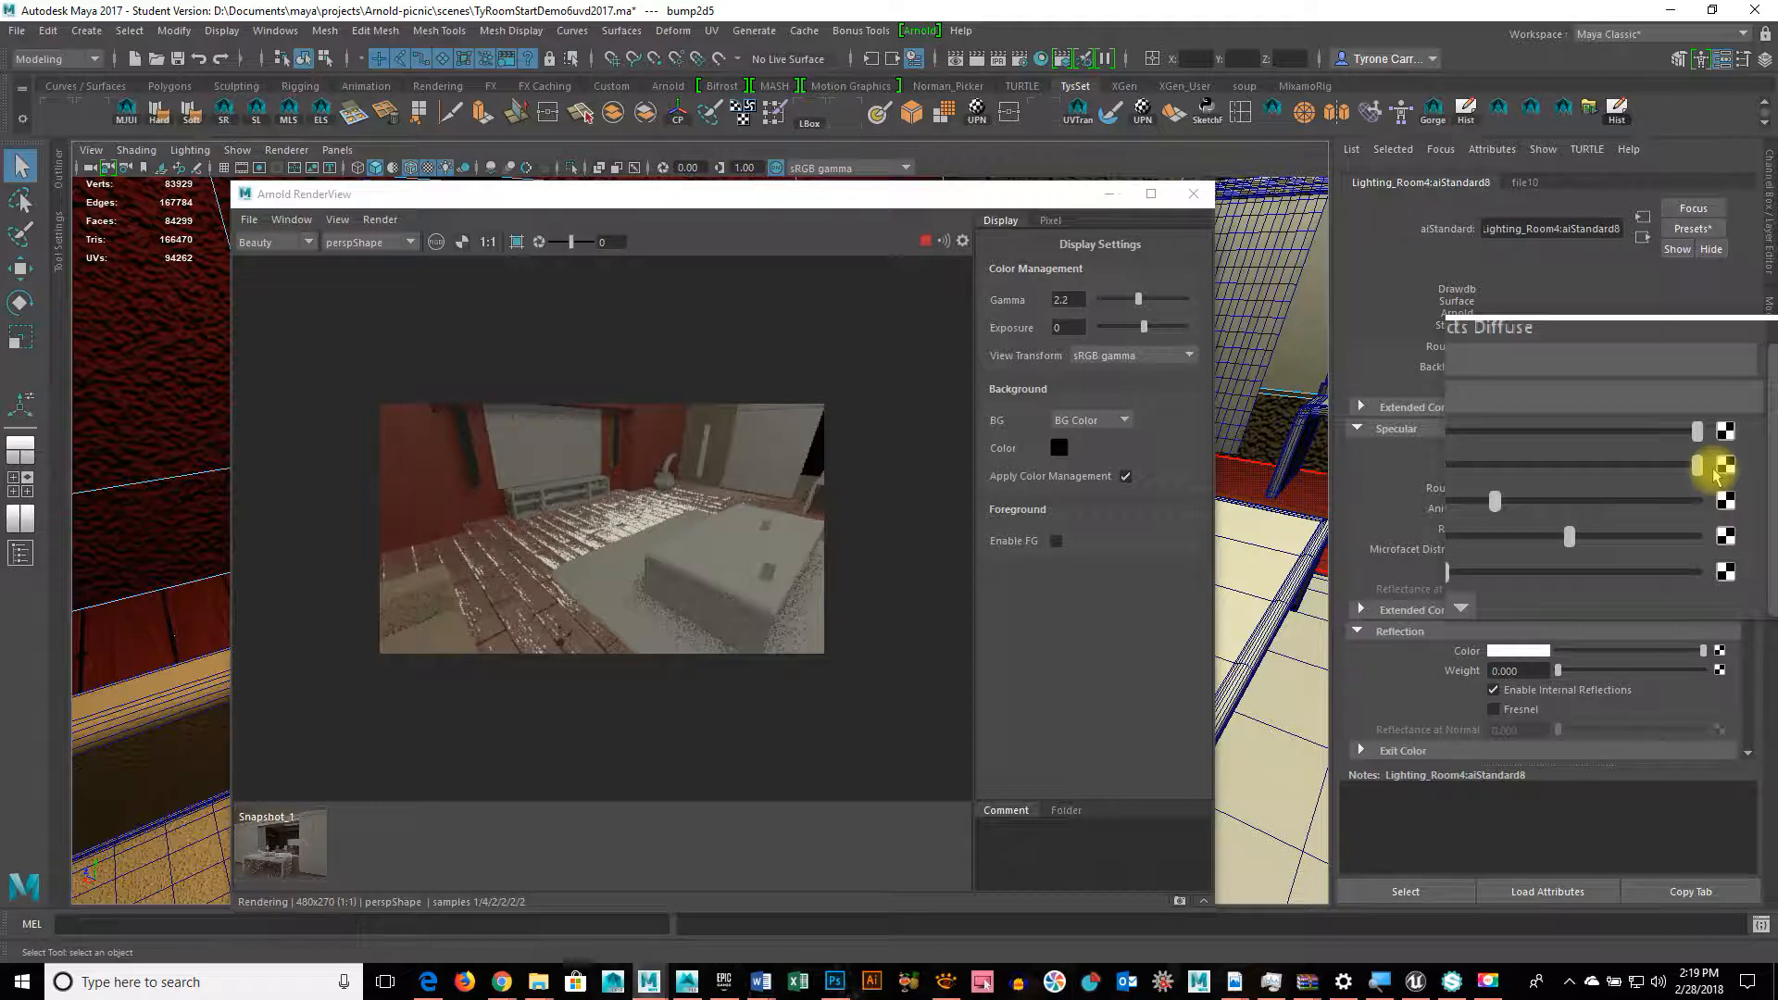
left_click_drag(1693, 477, 1569, 476)
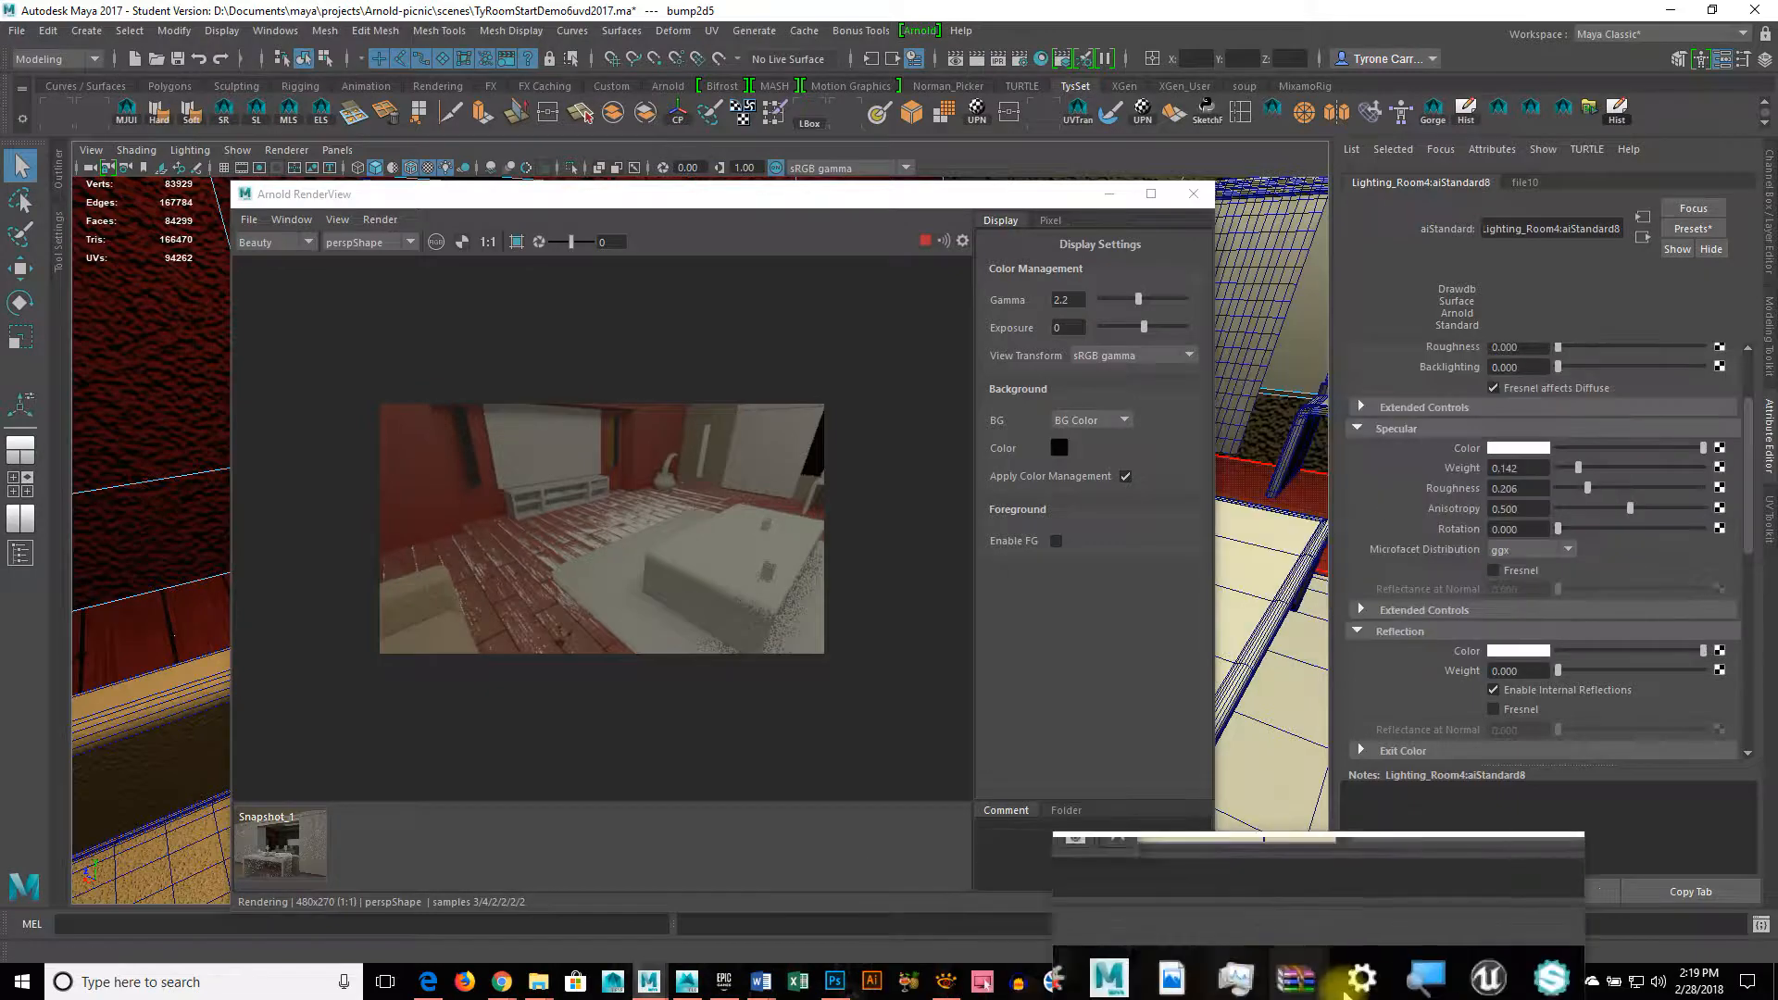
Step: Compare Bitmap2Material's Roughness and Metallic maps, collapse Diffuse | Base Color, then minimise it
left_click(1452, 982)
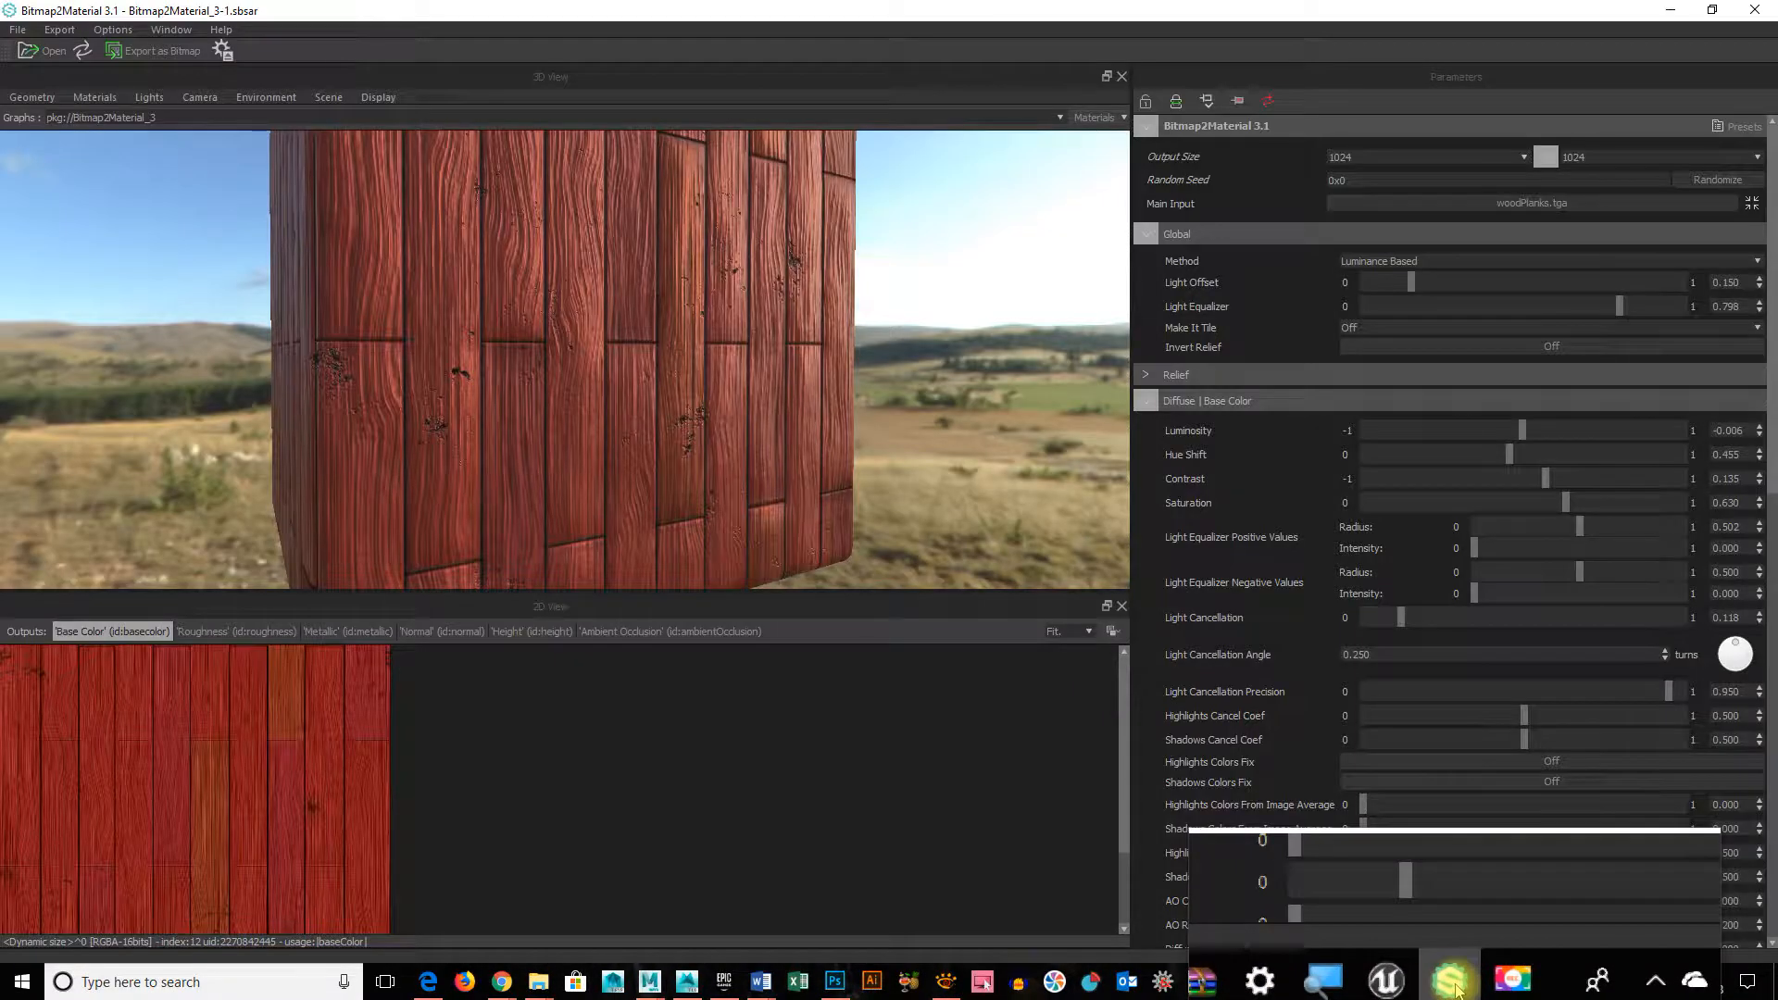
left_click(203, 634)
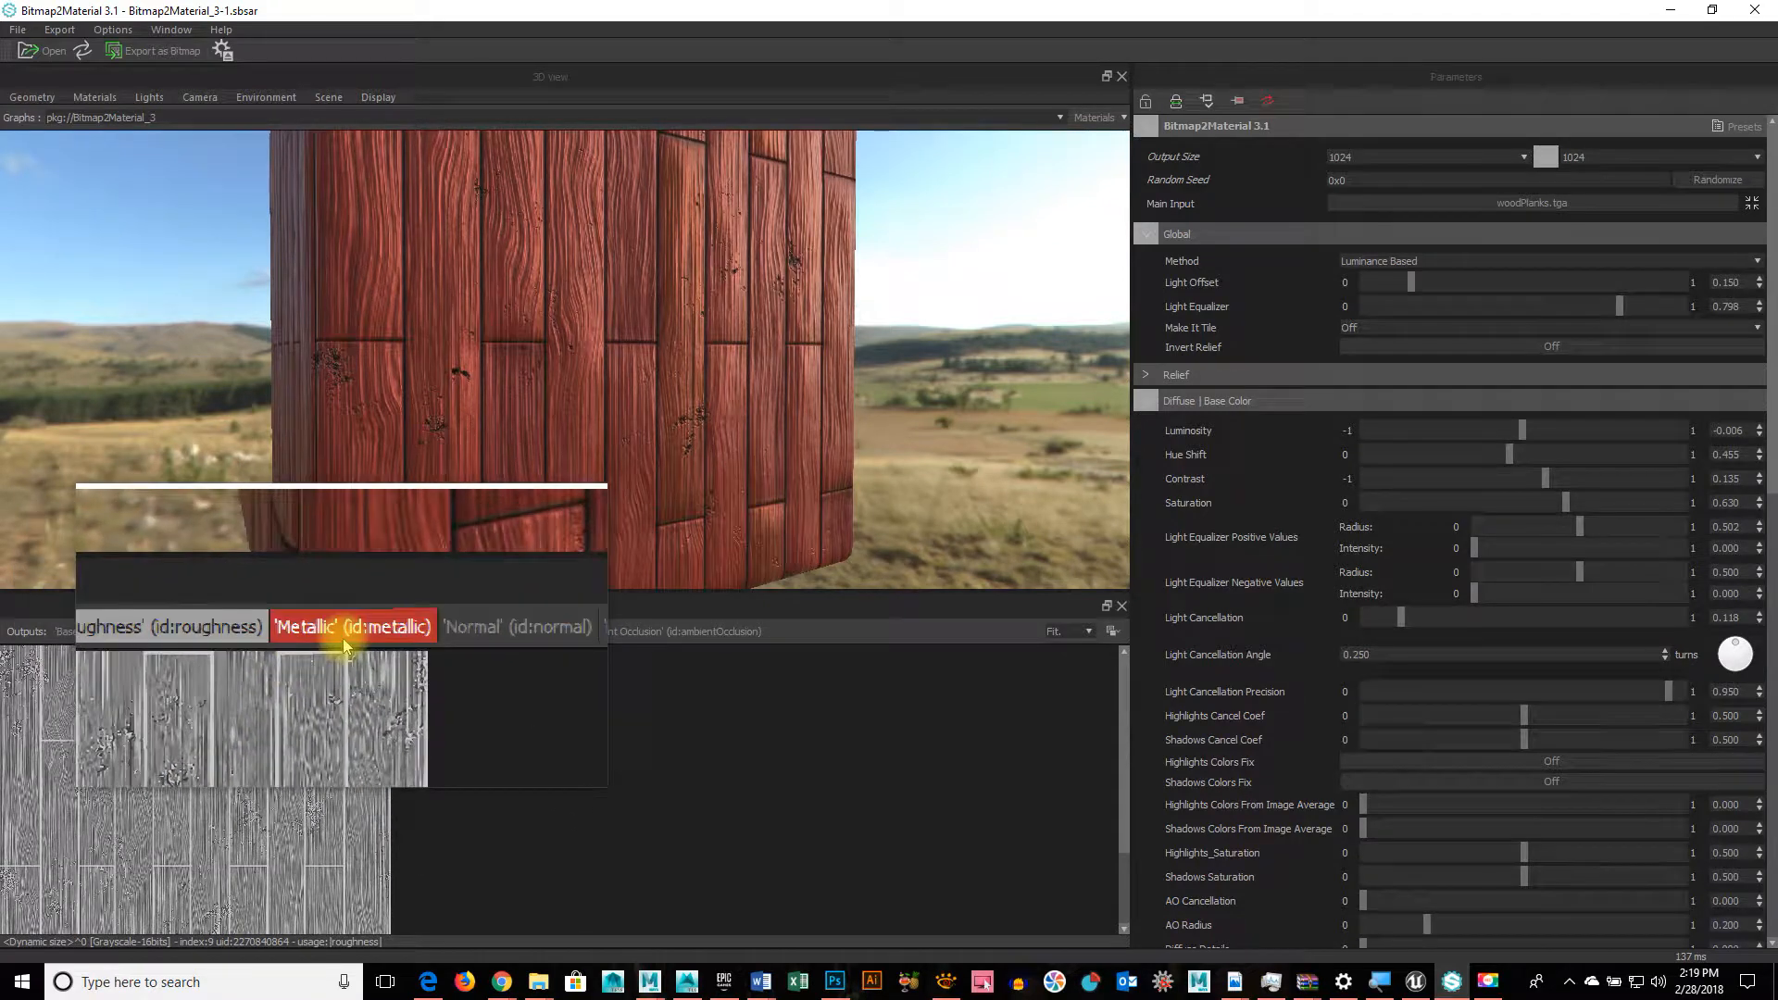
left_click(343, 637)
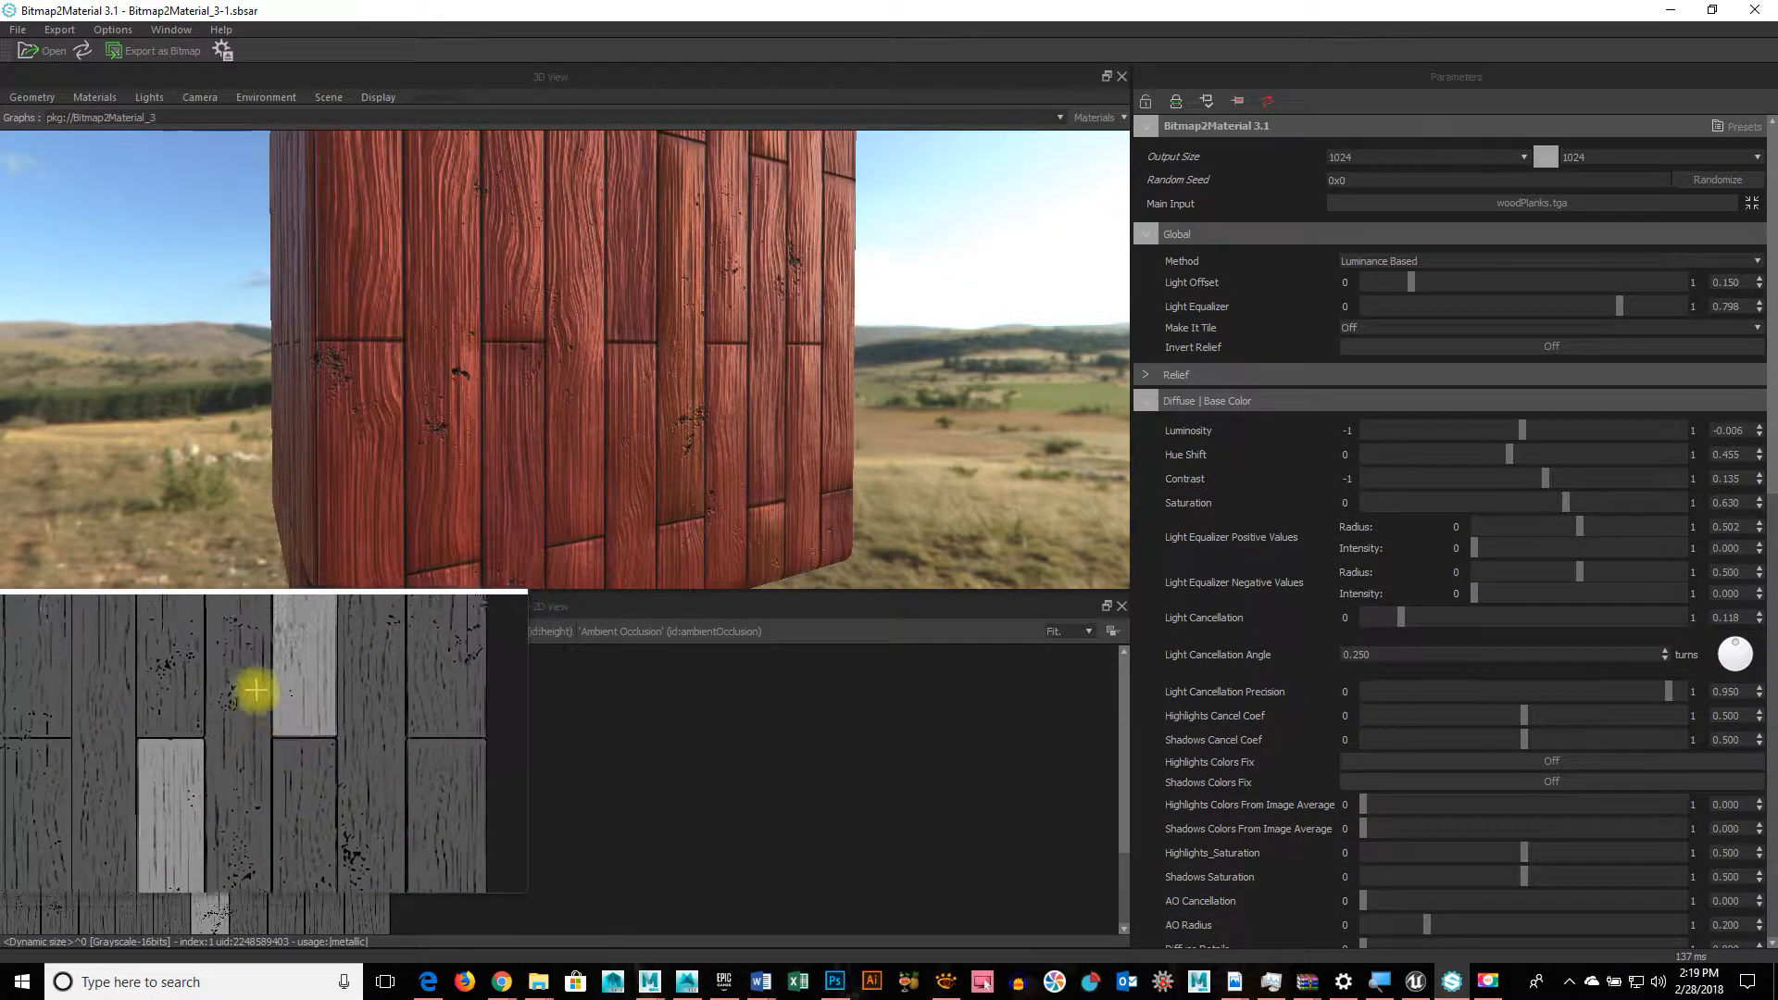
left_click(201, 634)
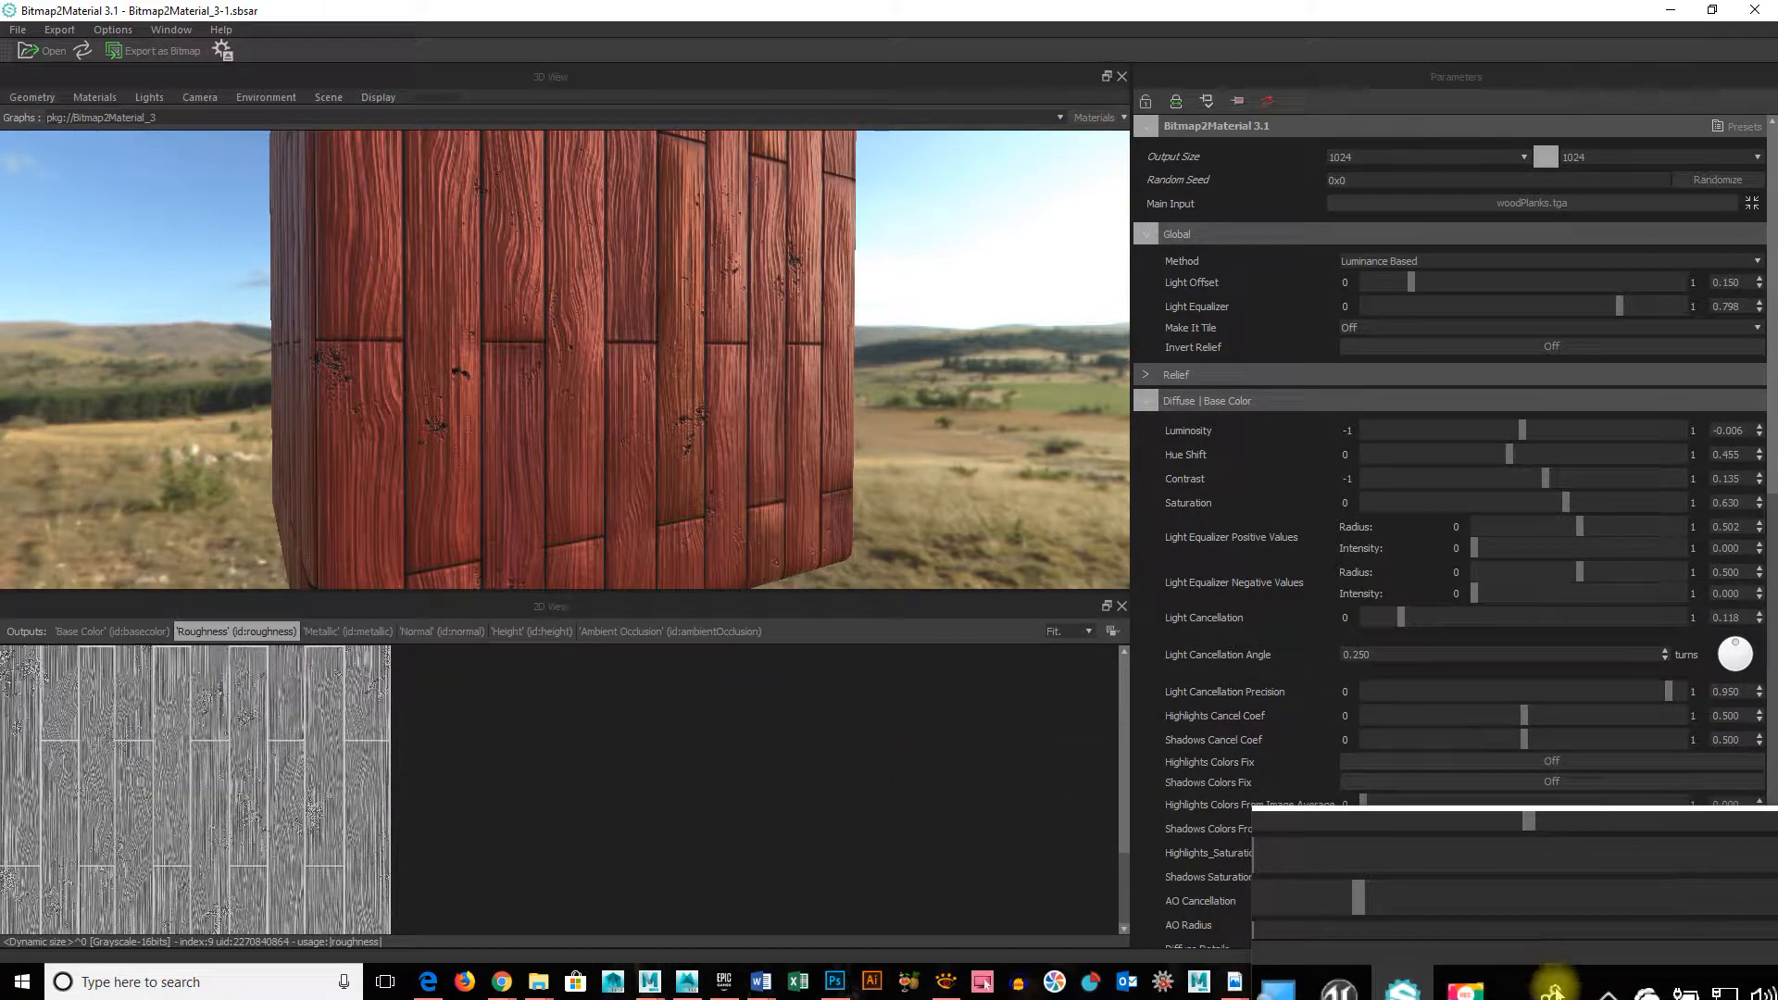
scroll(1551, 812, "down", 2)
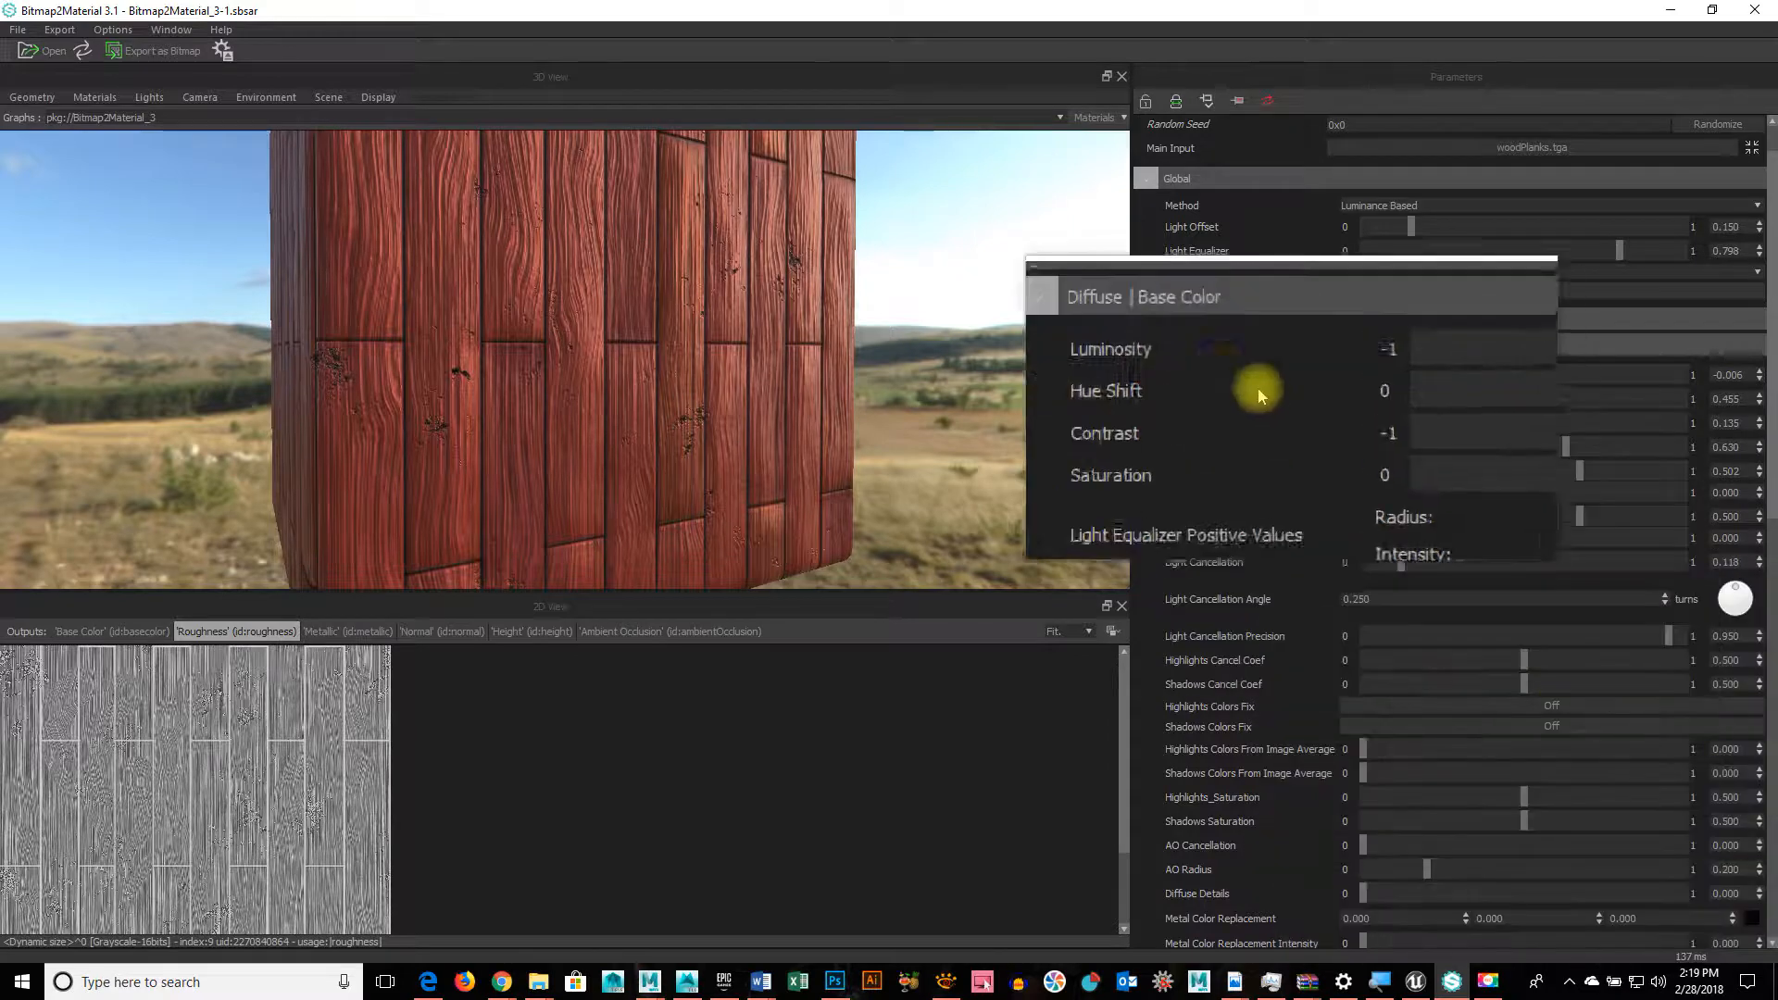
left_click(1149, 350)
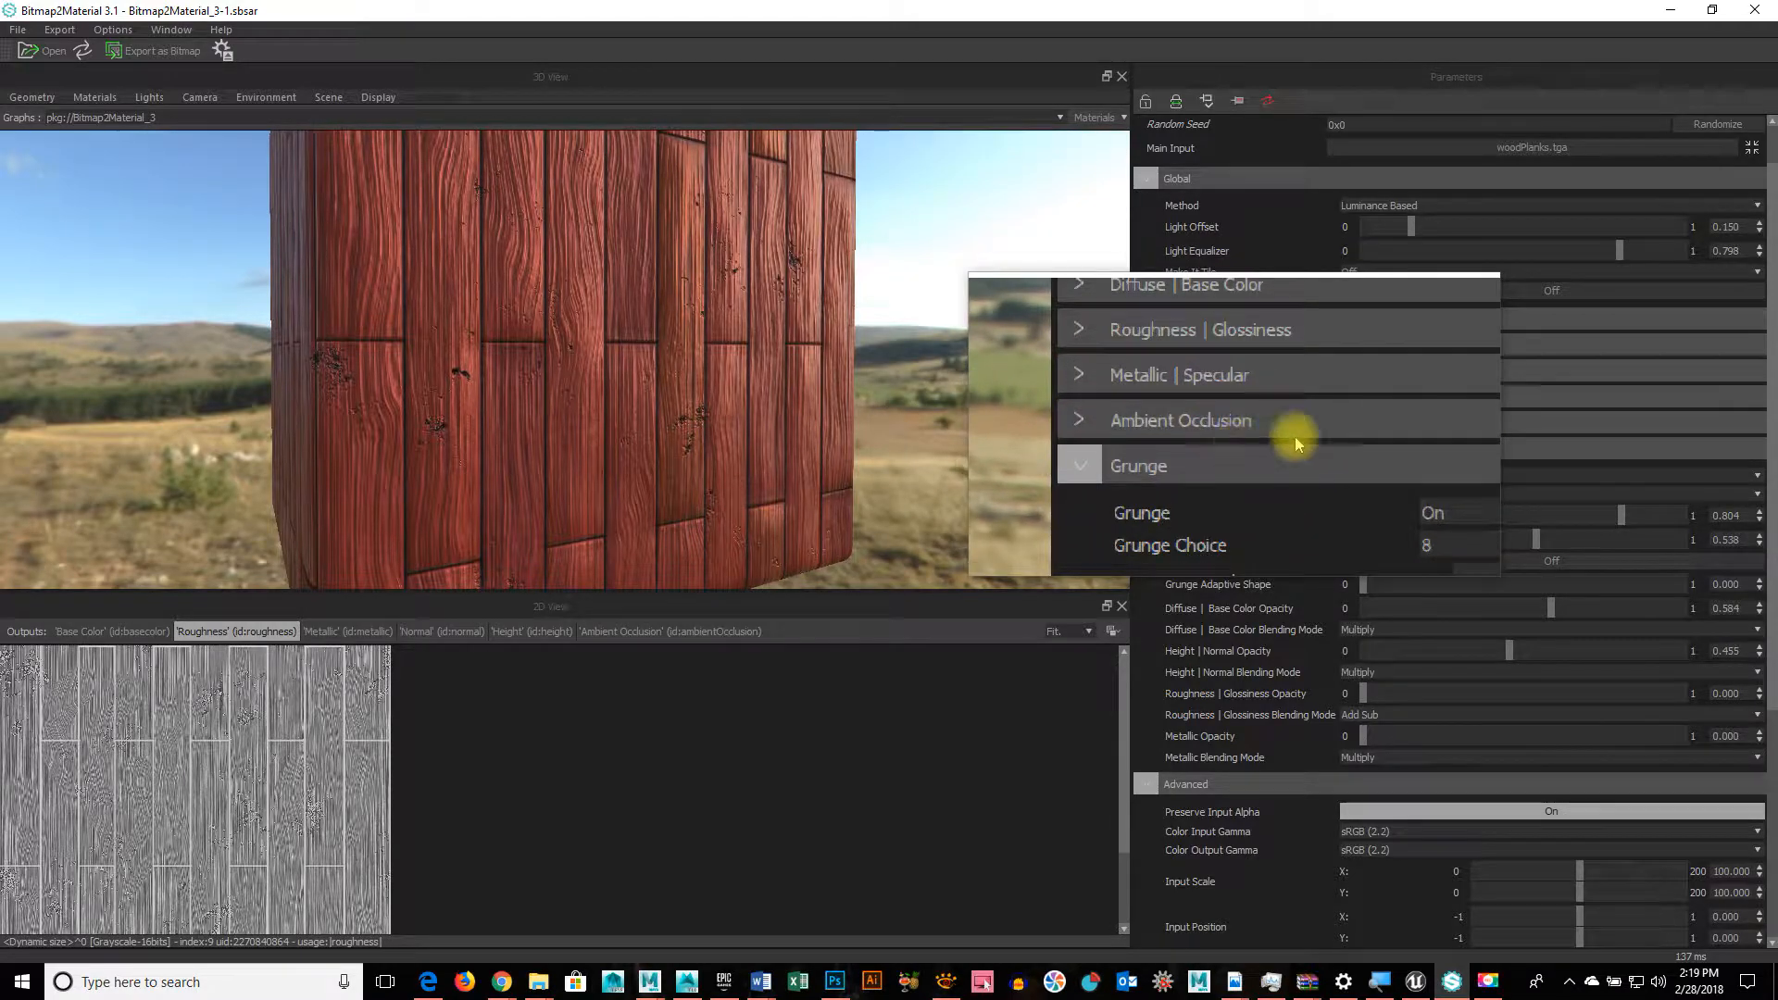
left_click(1678, 13)
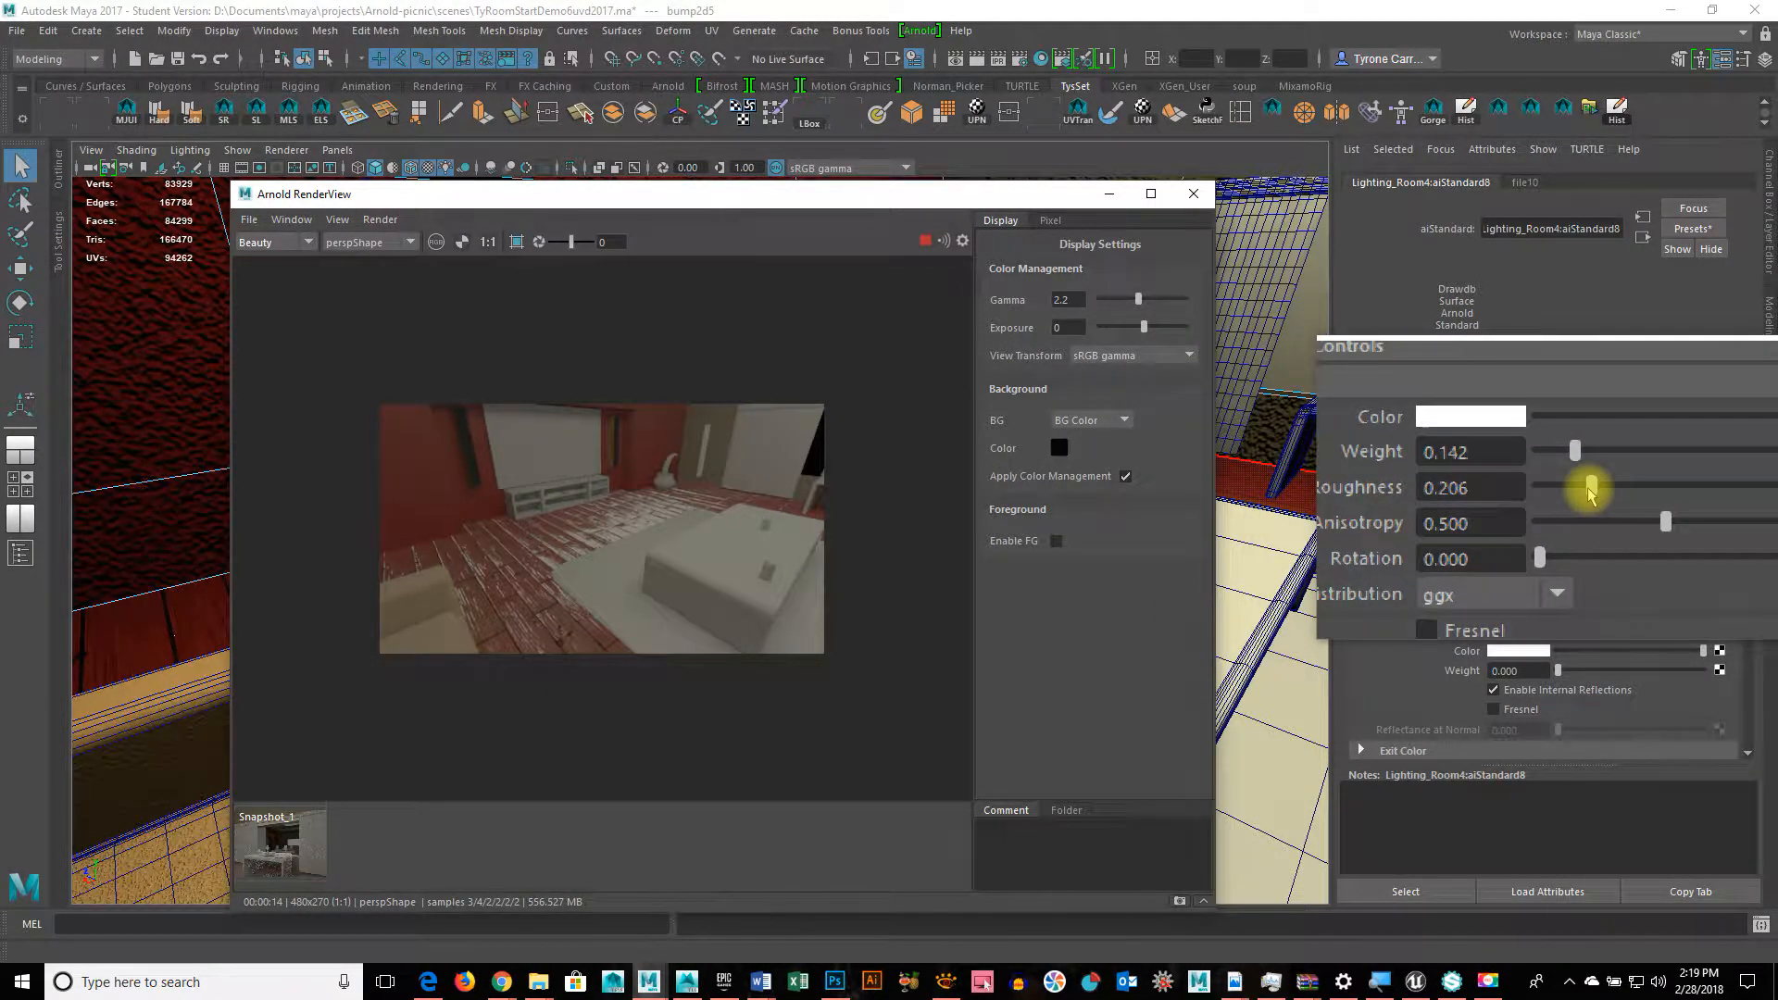
Step: Try specular roughness 0 and 1, settle near 0.213, and bring up roughness texture choices
left_click_drag(1591, 489, 1526, 488)
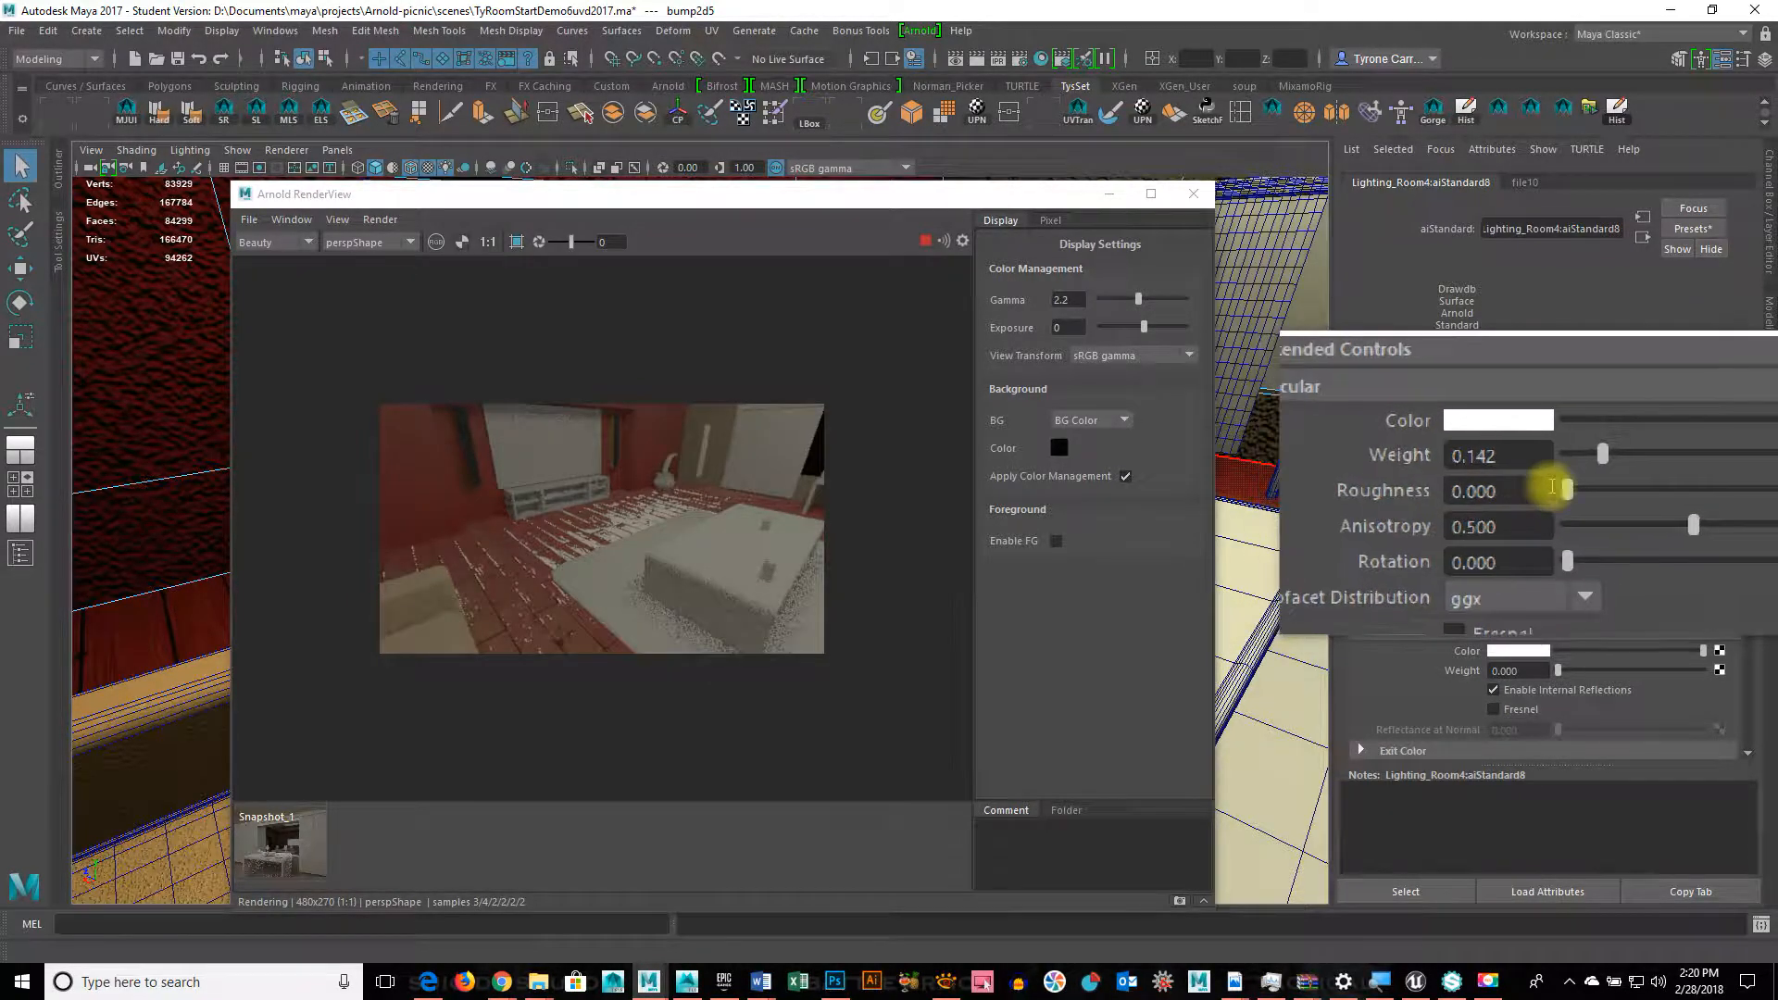
left_click_drag(1569, 477, 1764, 488)
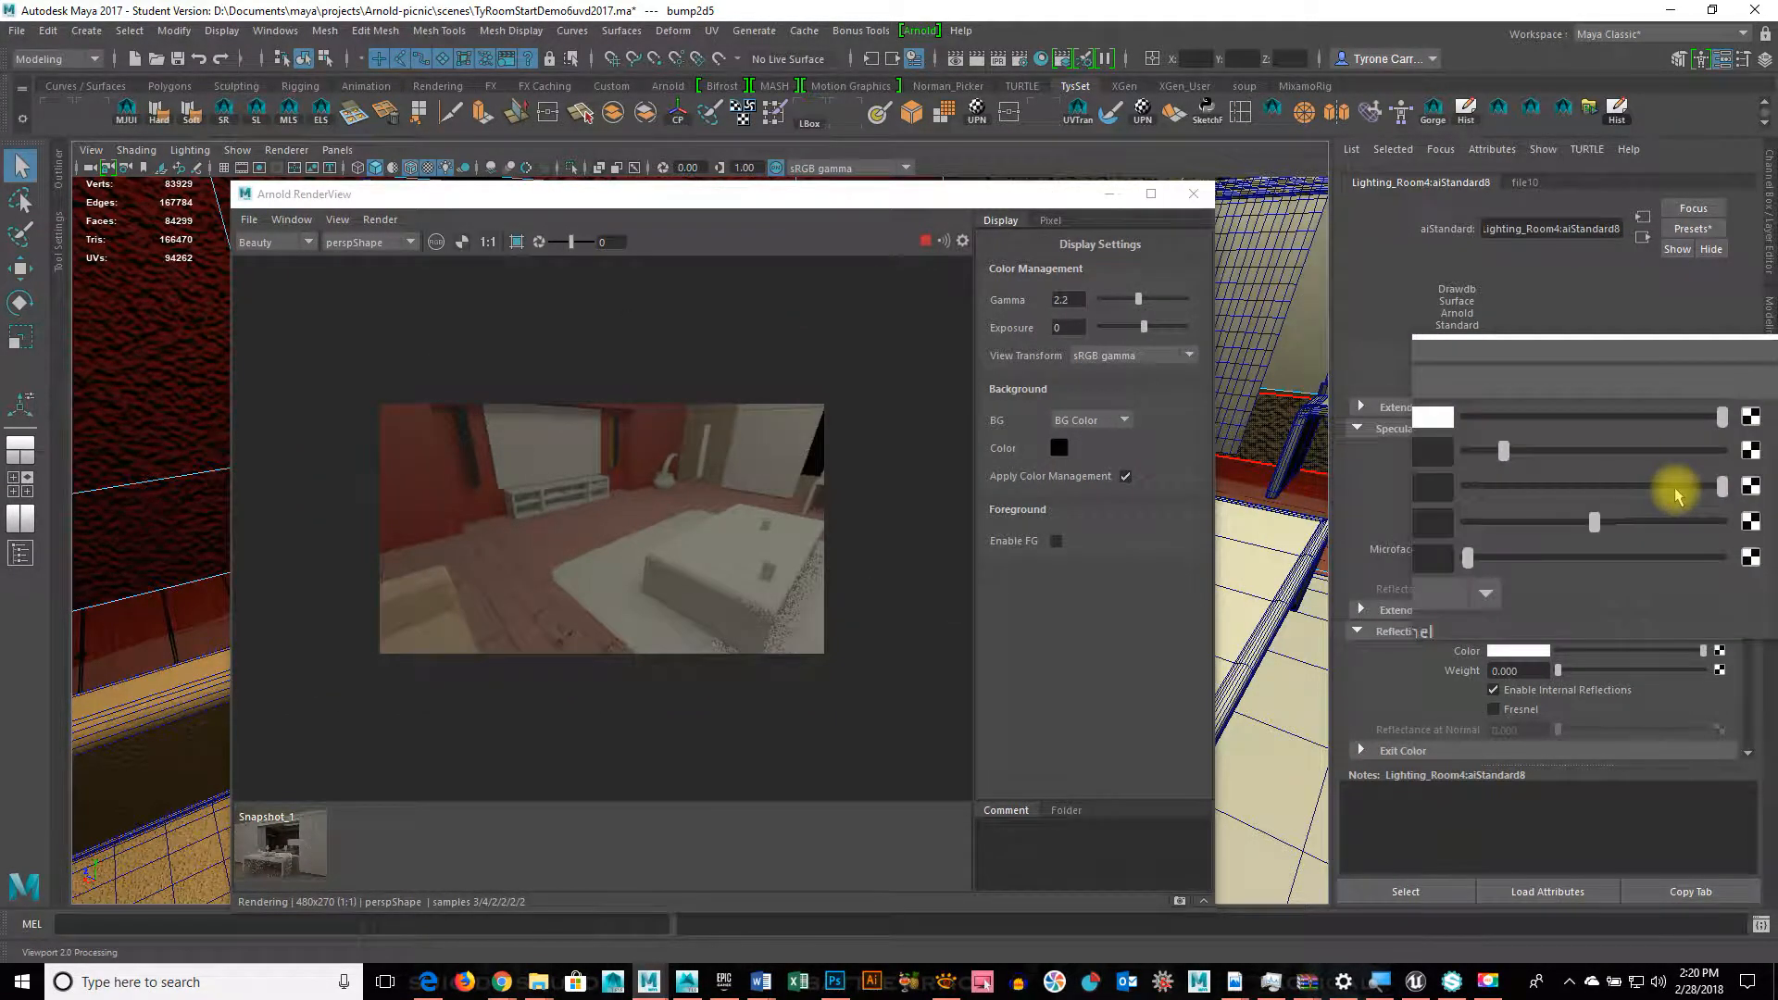
left_click_drag(1703, 490, 1586, 486)
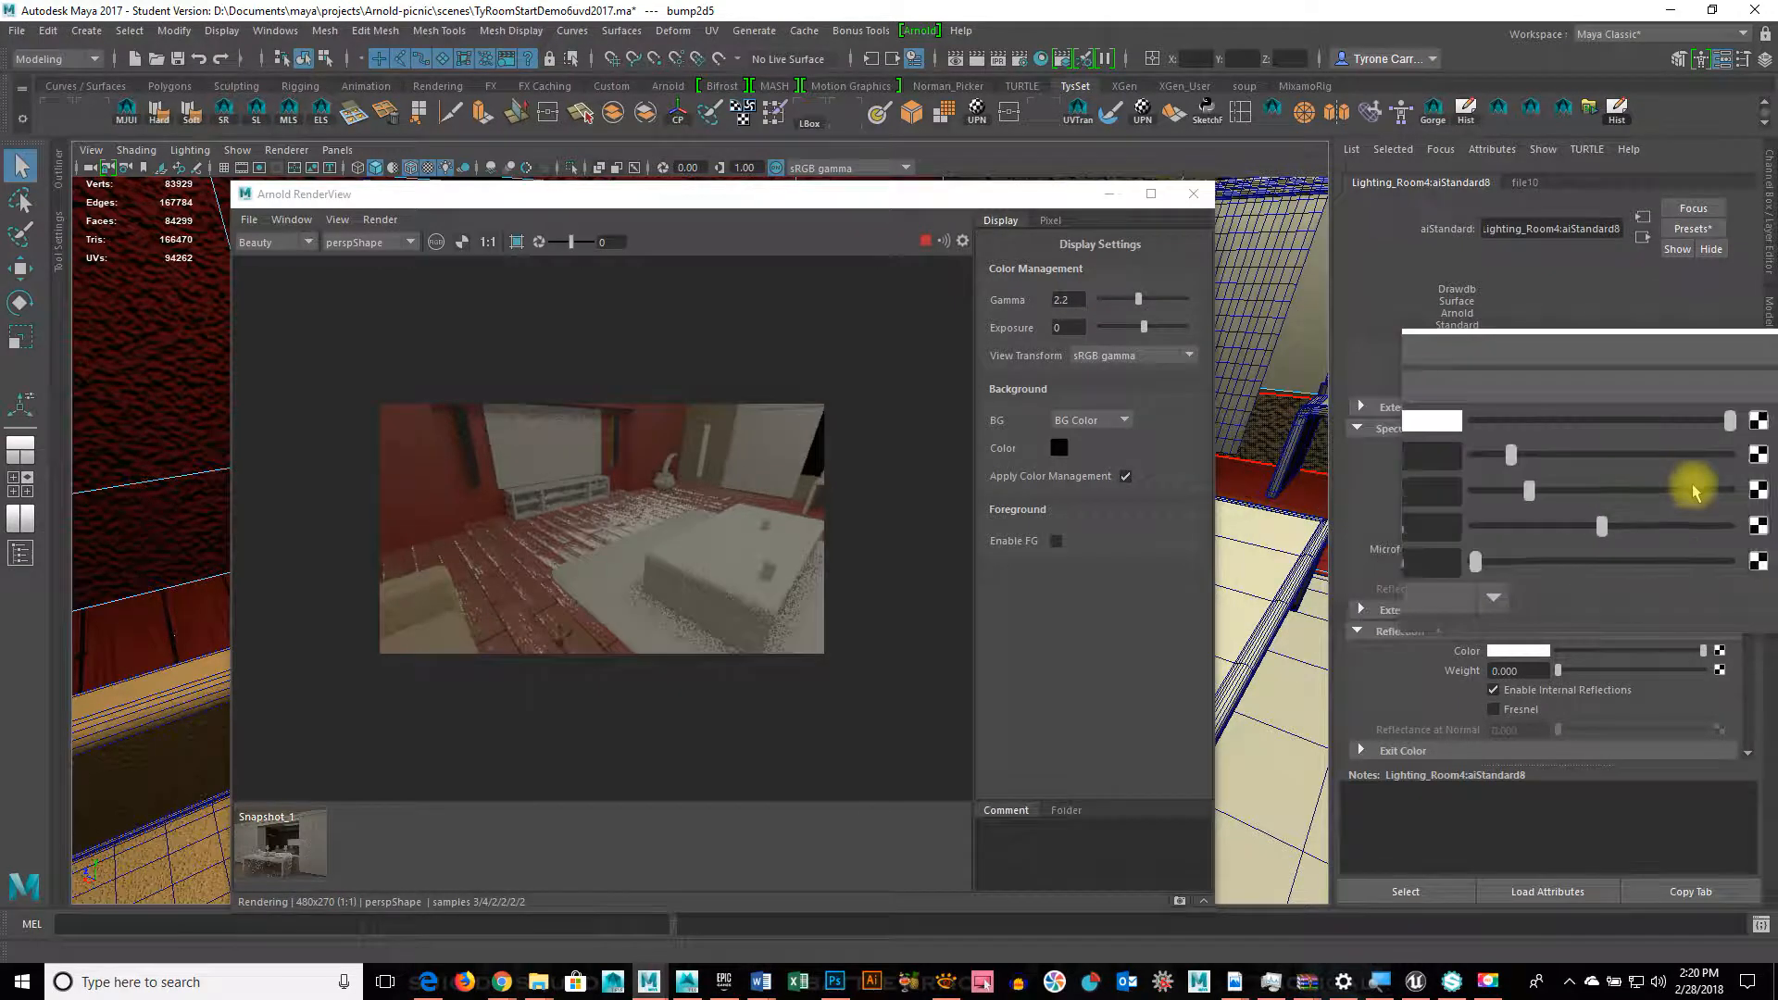
left_click(1716, 488)
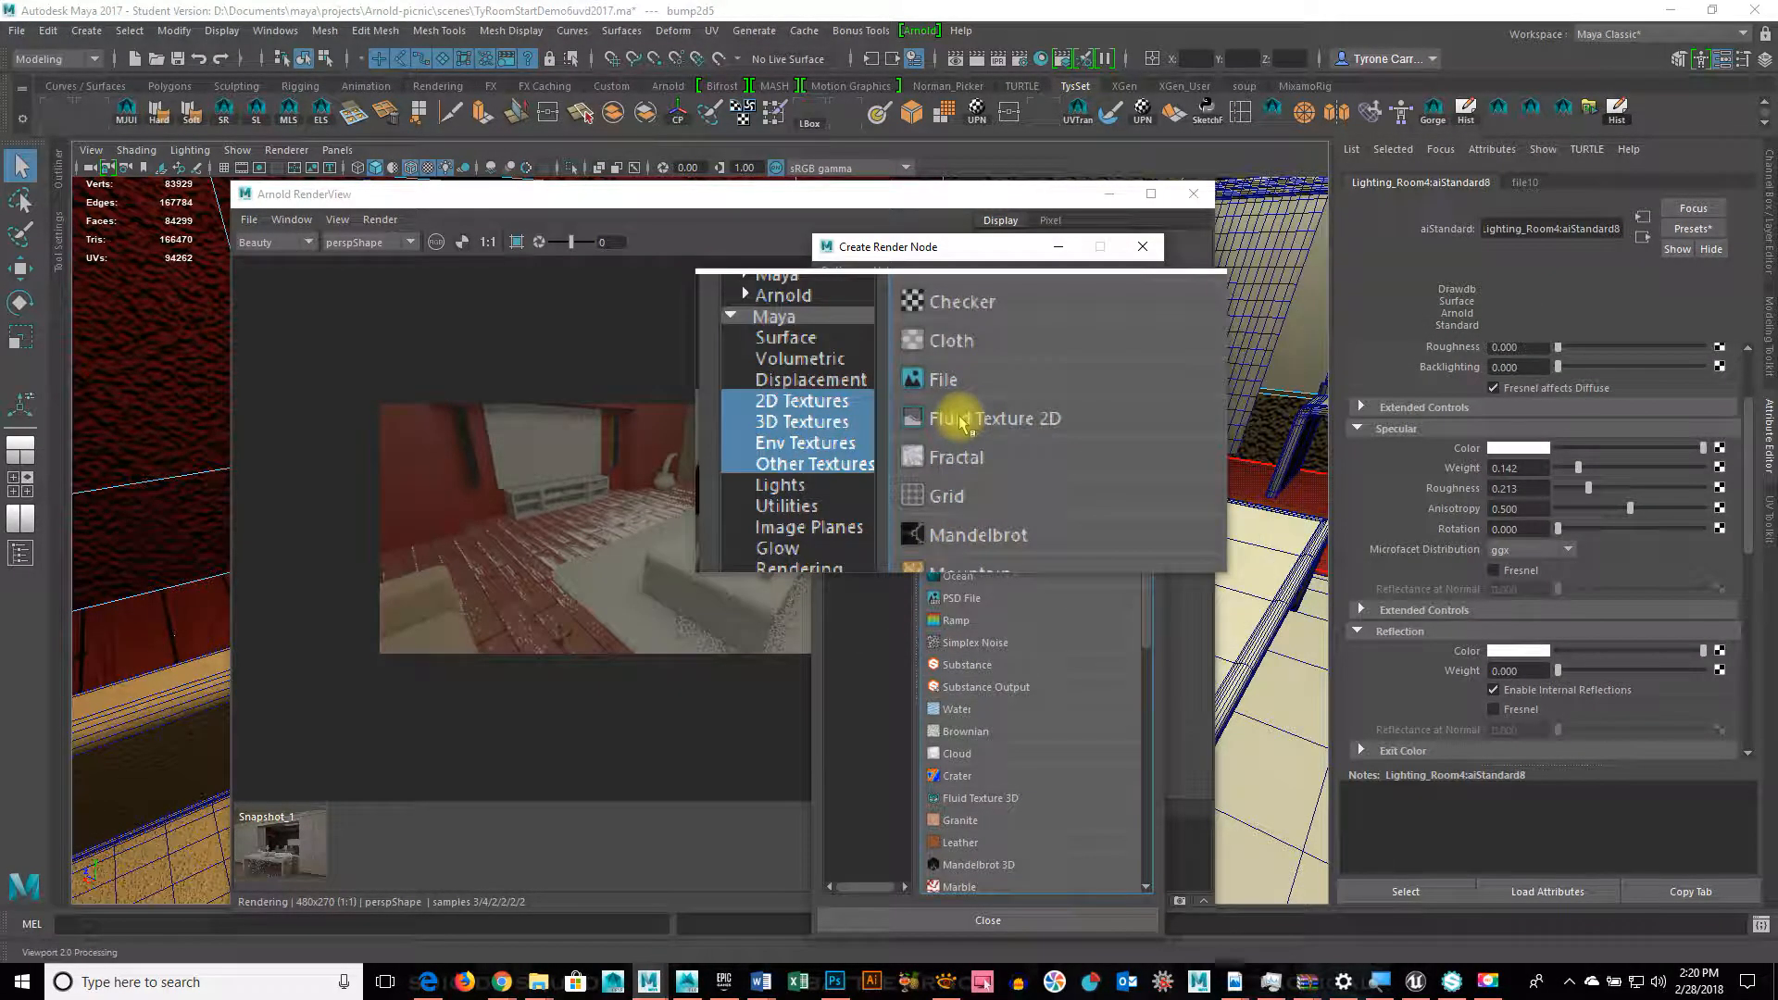
Step: Drive aiStandard8's specular roughness with a file texture loading Redwood_Roughness.tga
left_click(954, 398)
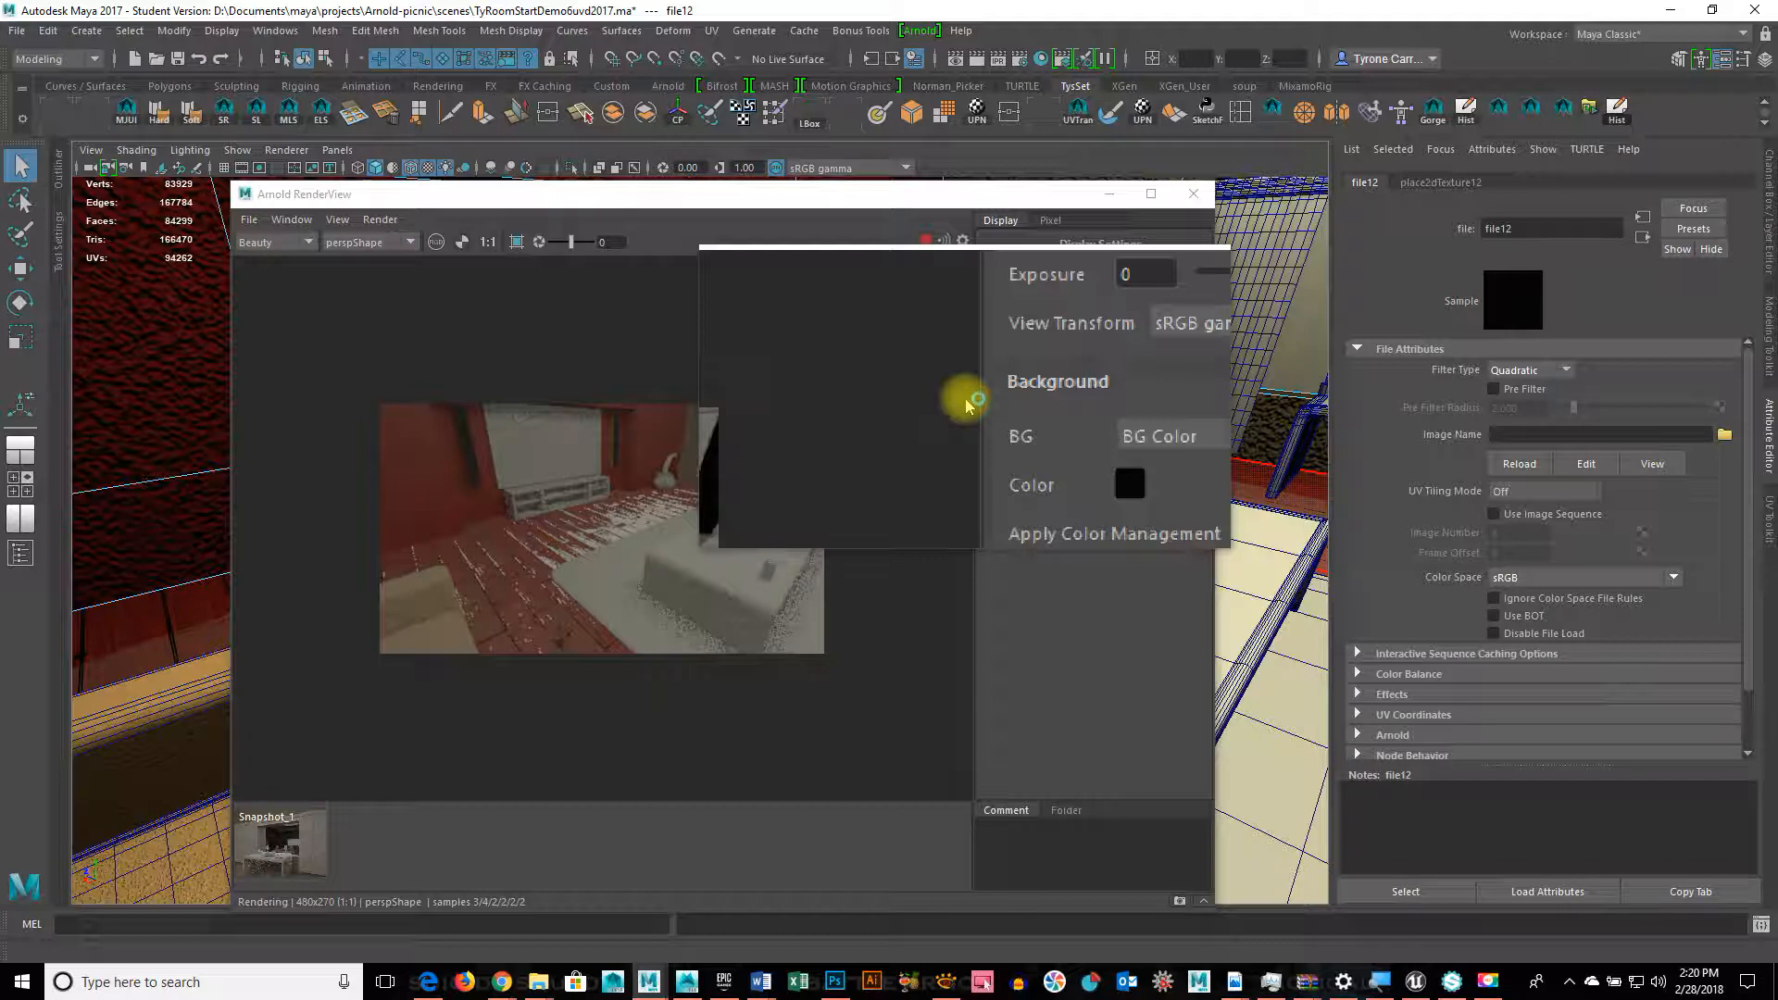
left_click(1724, 434)
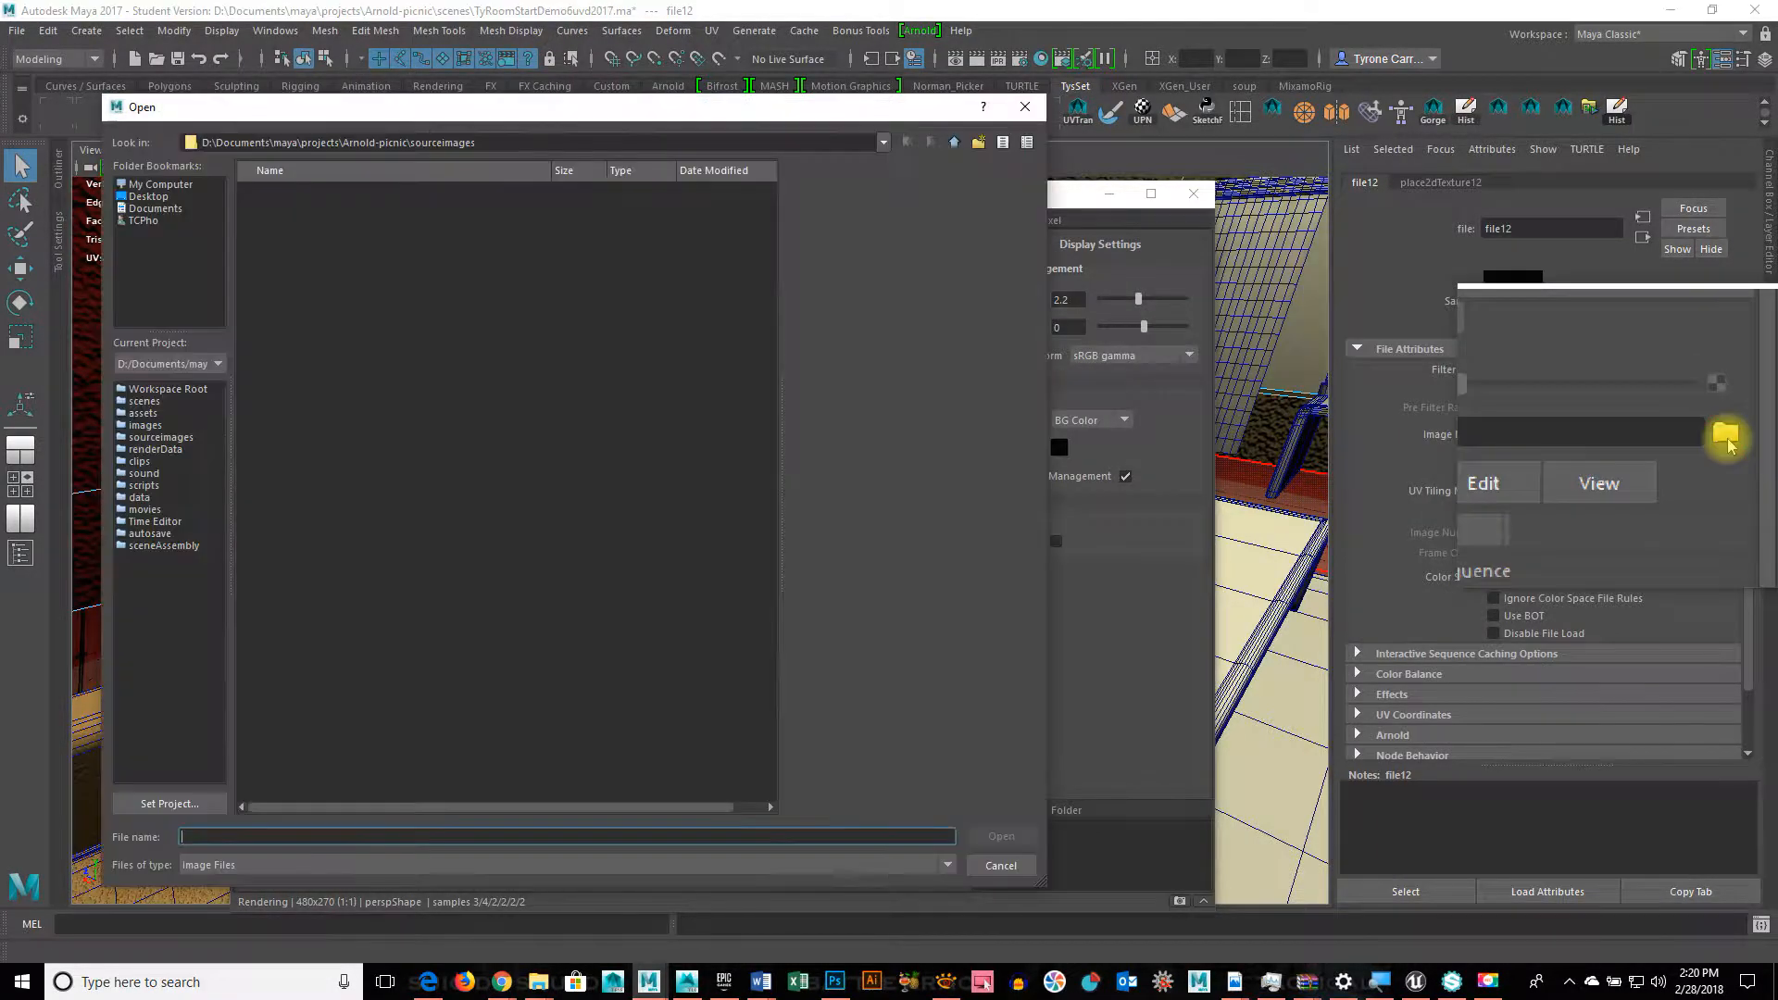
left_click(389, 294)
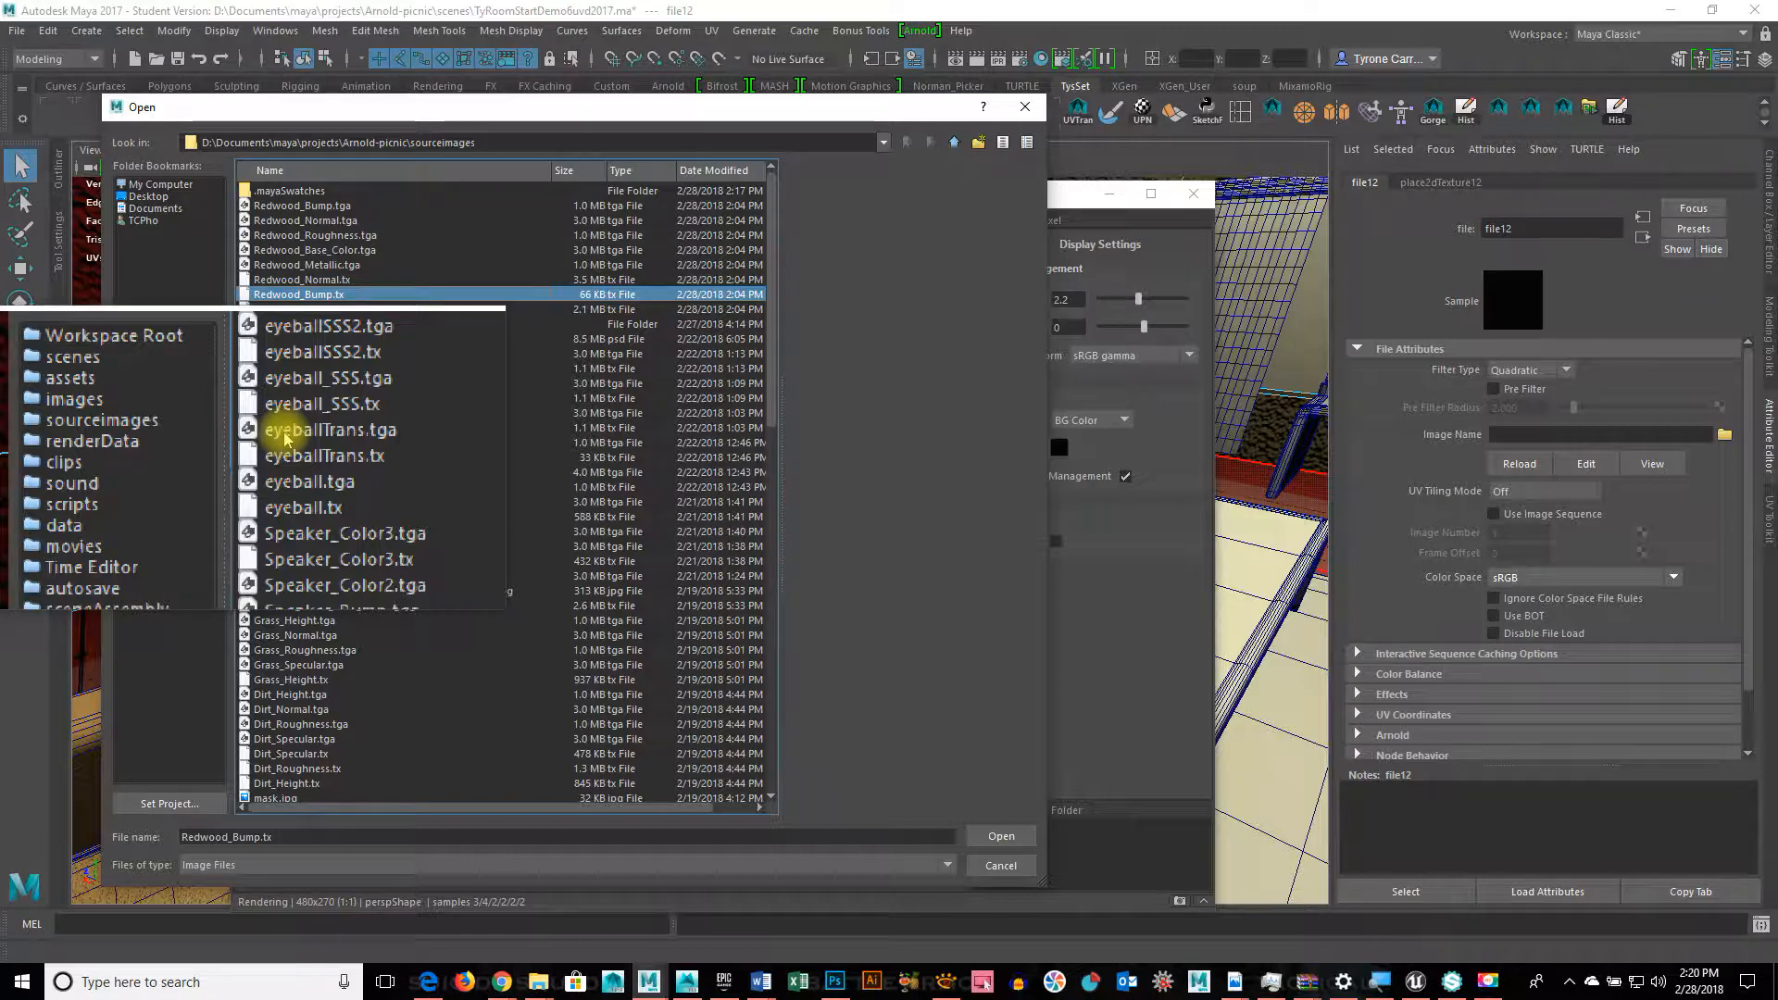
left_click(1001, 836)
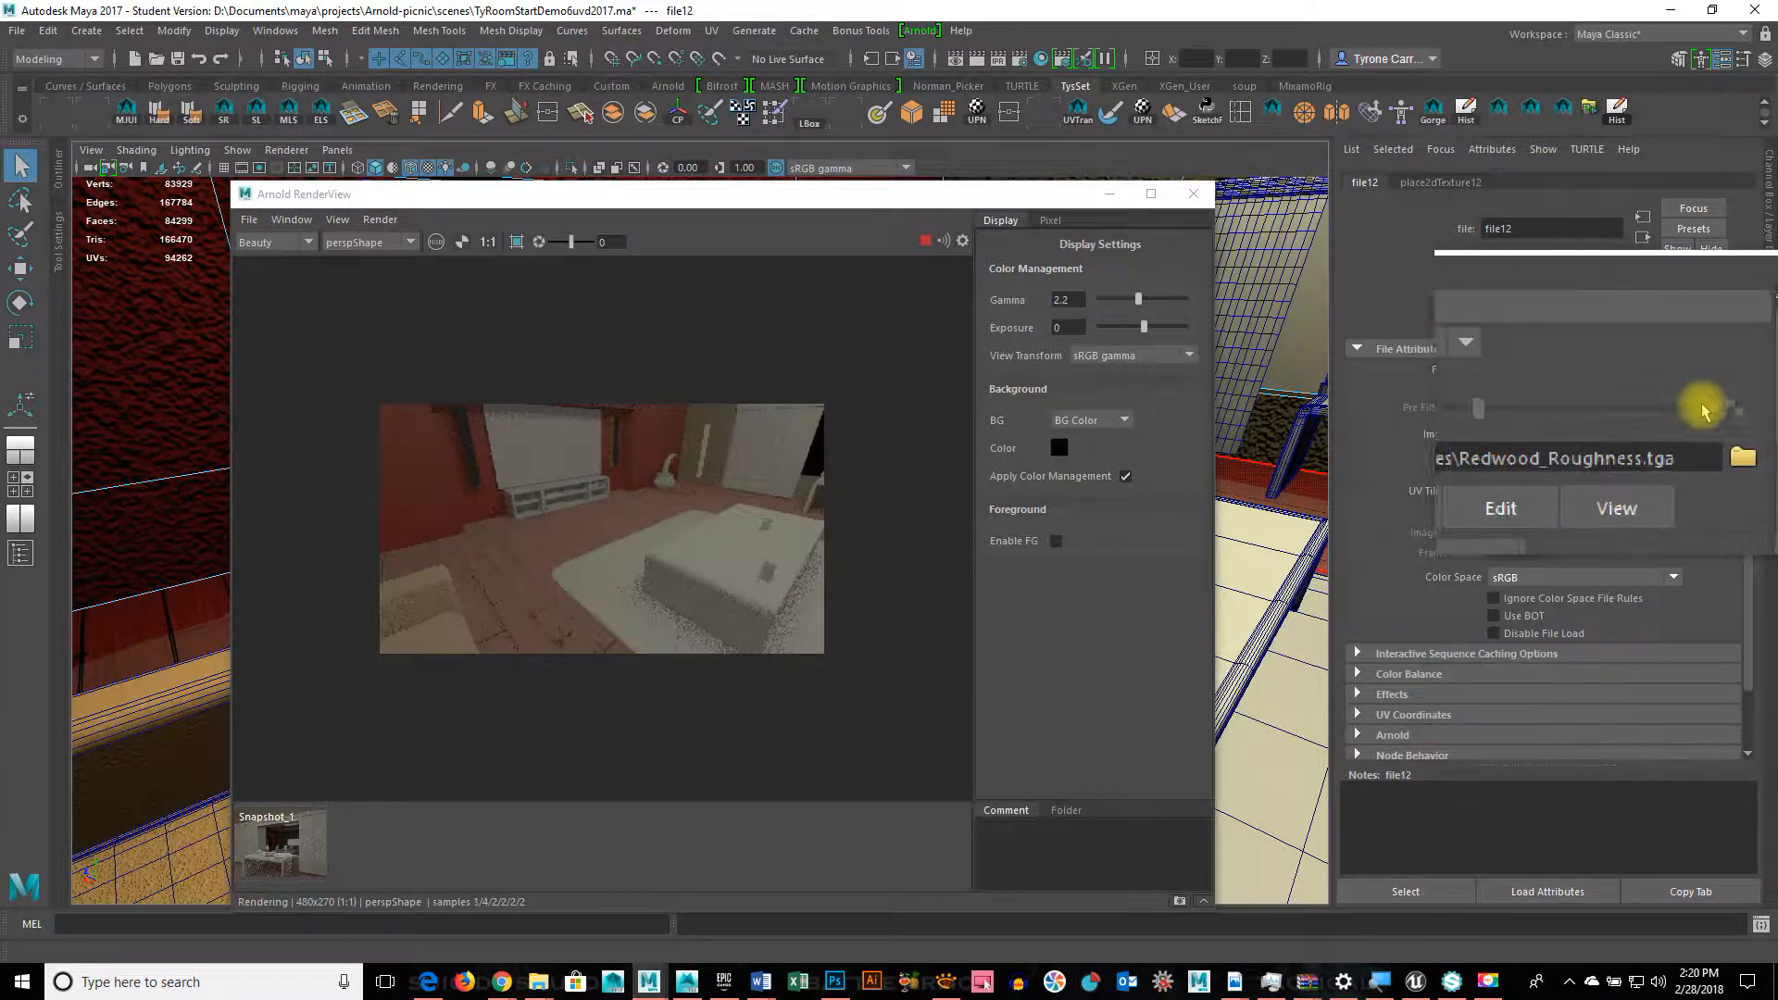
left_click(1642, 239)
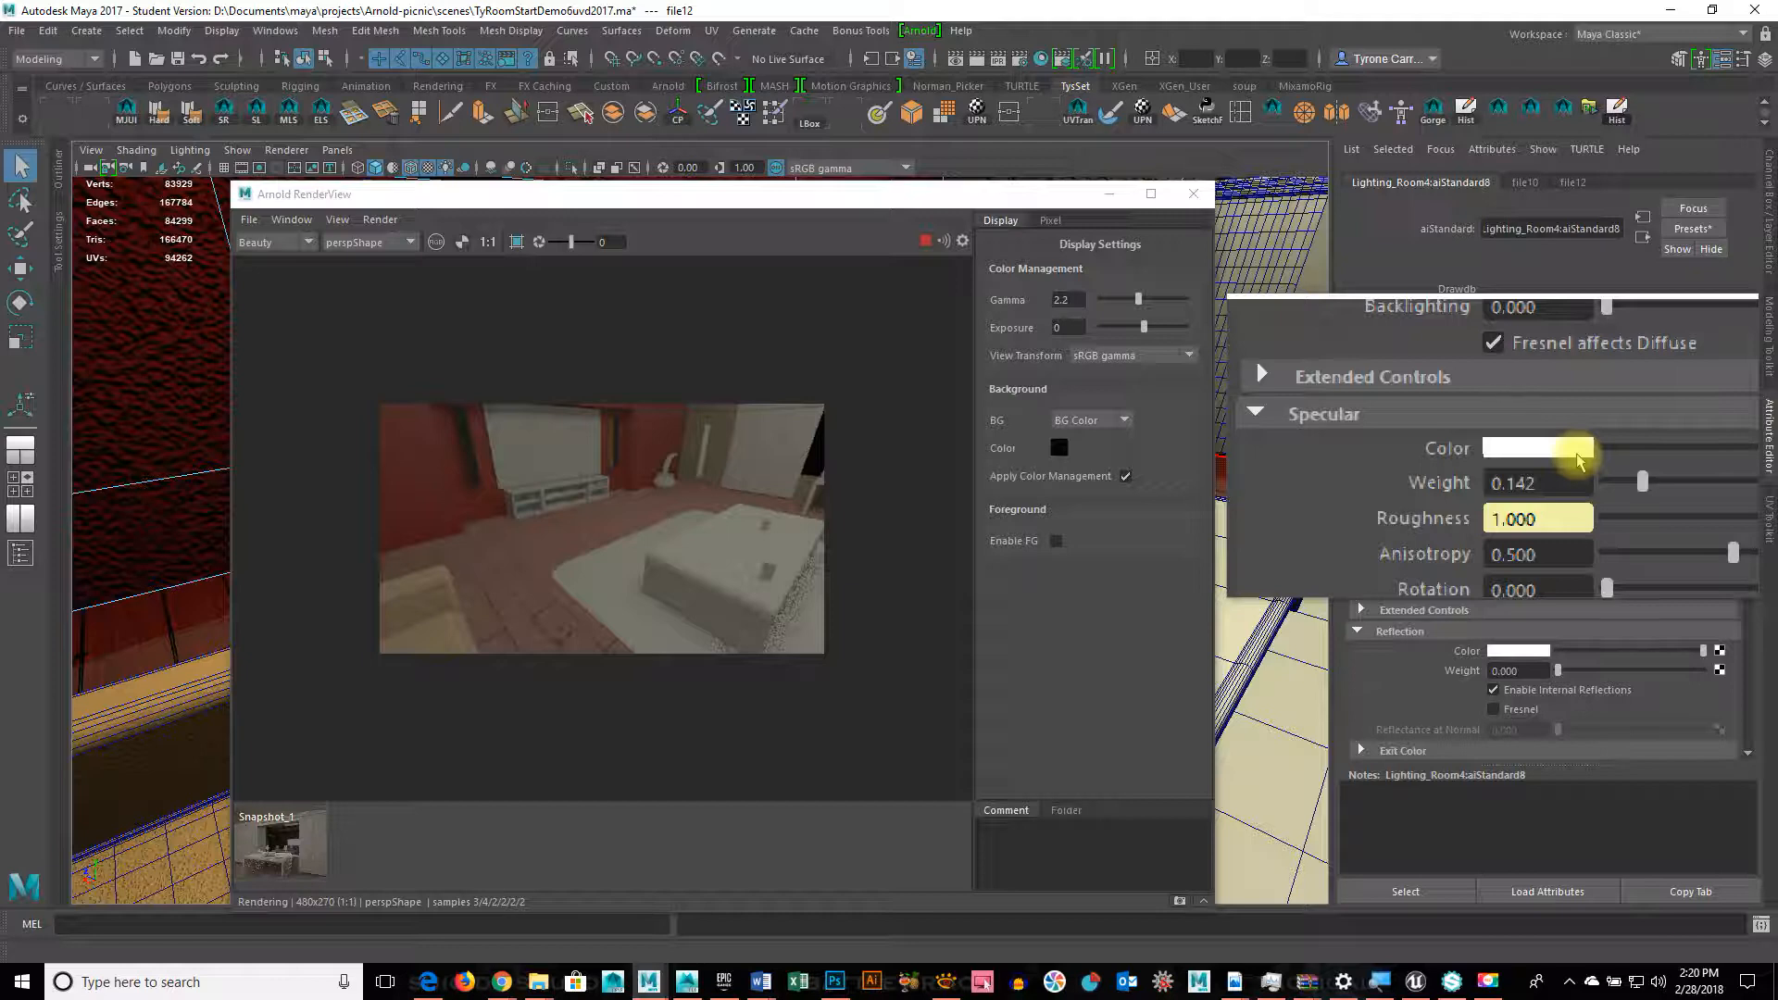
Step: Map a file texture loading Redwood_Metallic.tga to specular weight, then view the aiStandard8SG shading group
left_click(1719, 447)
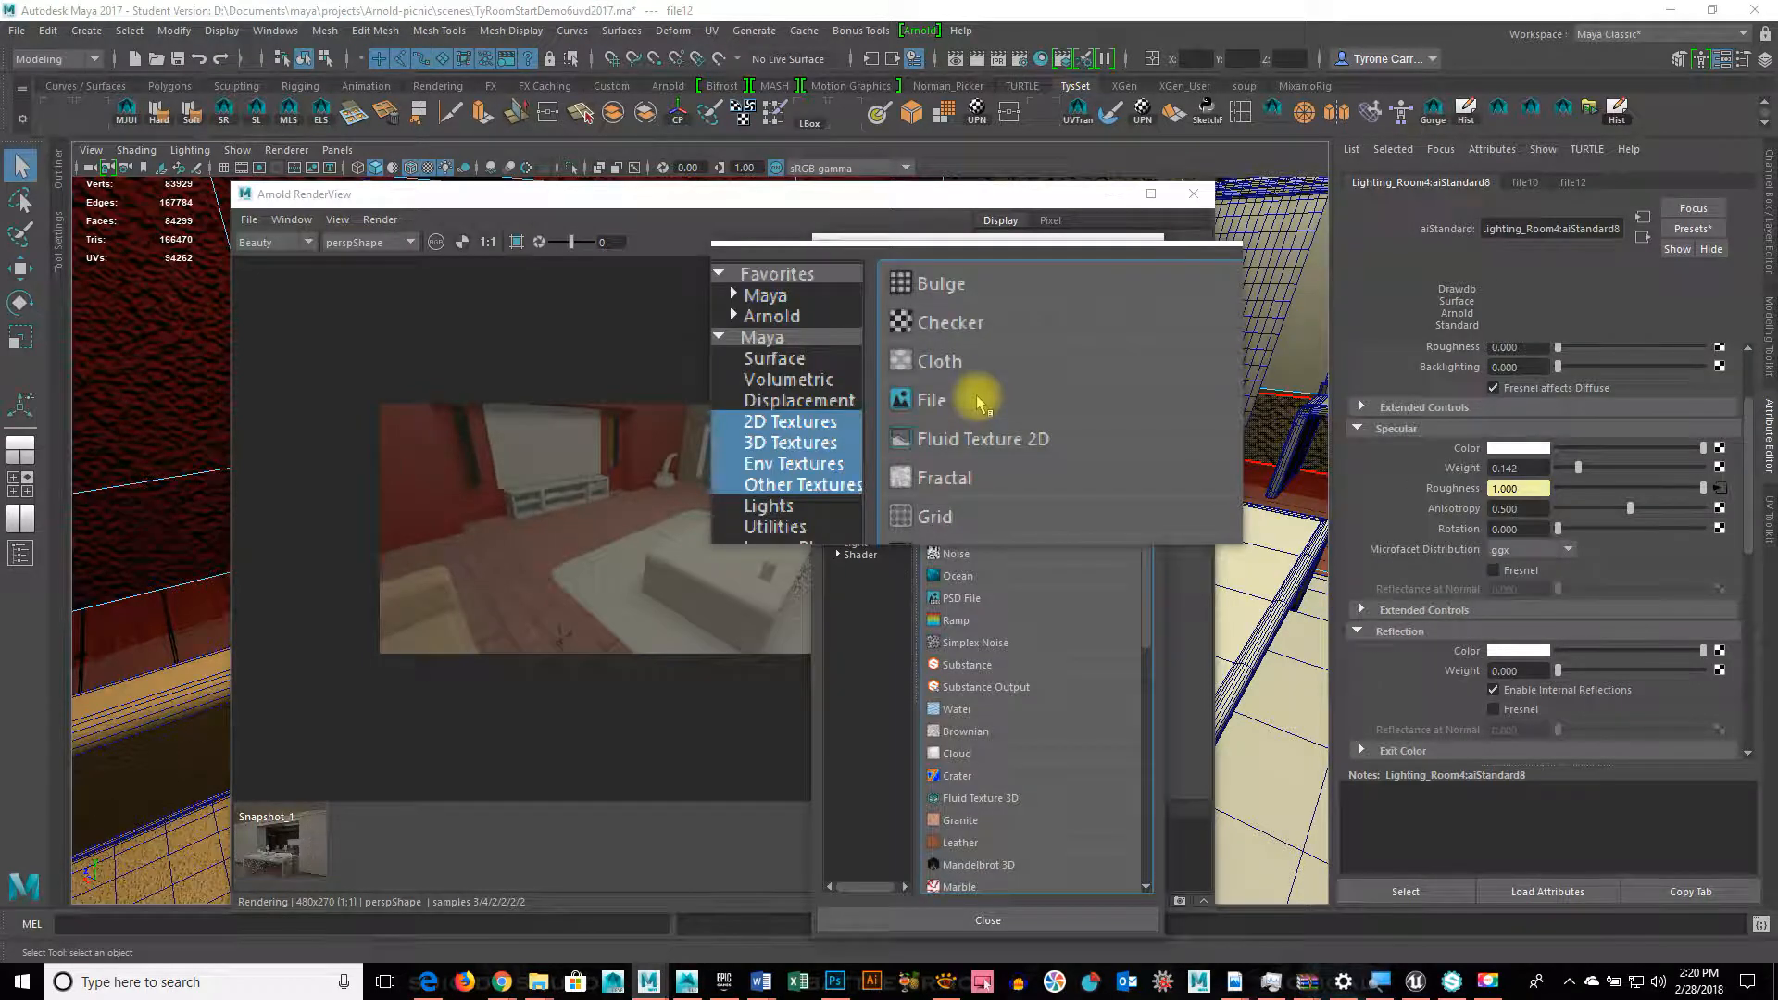
left_click(978, 401)
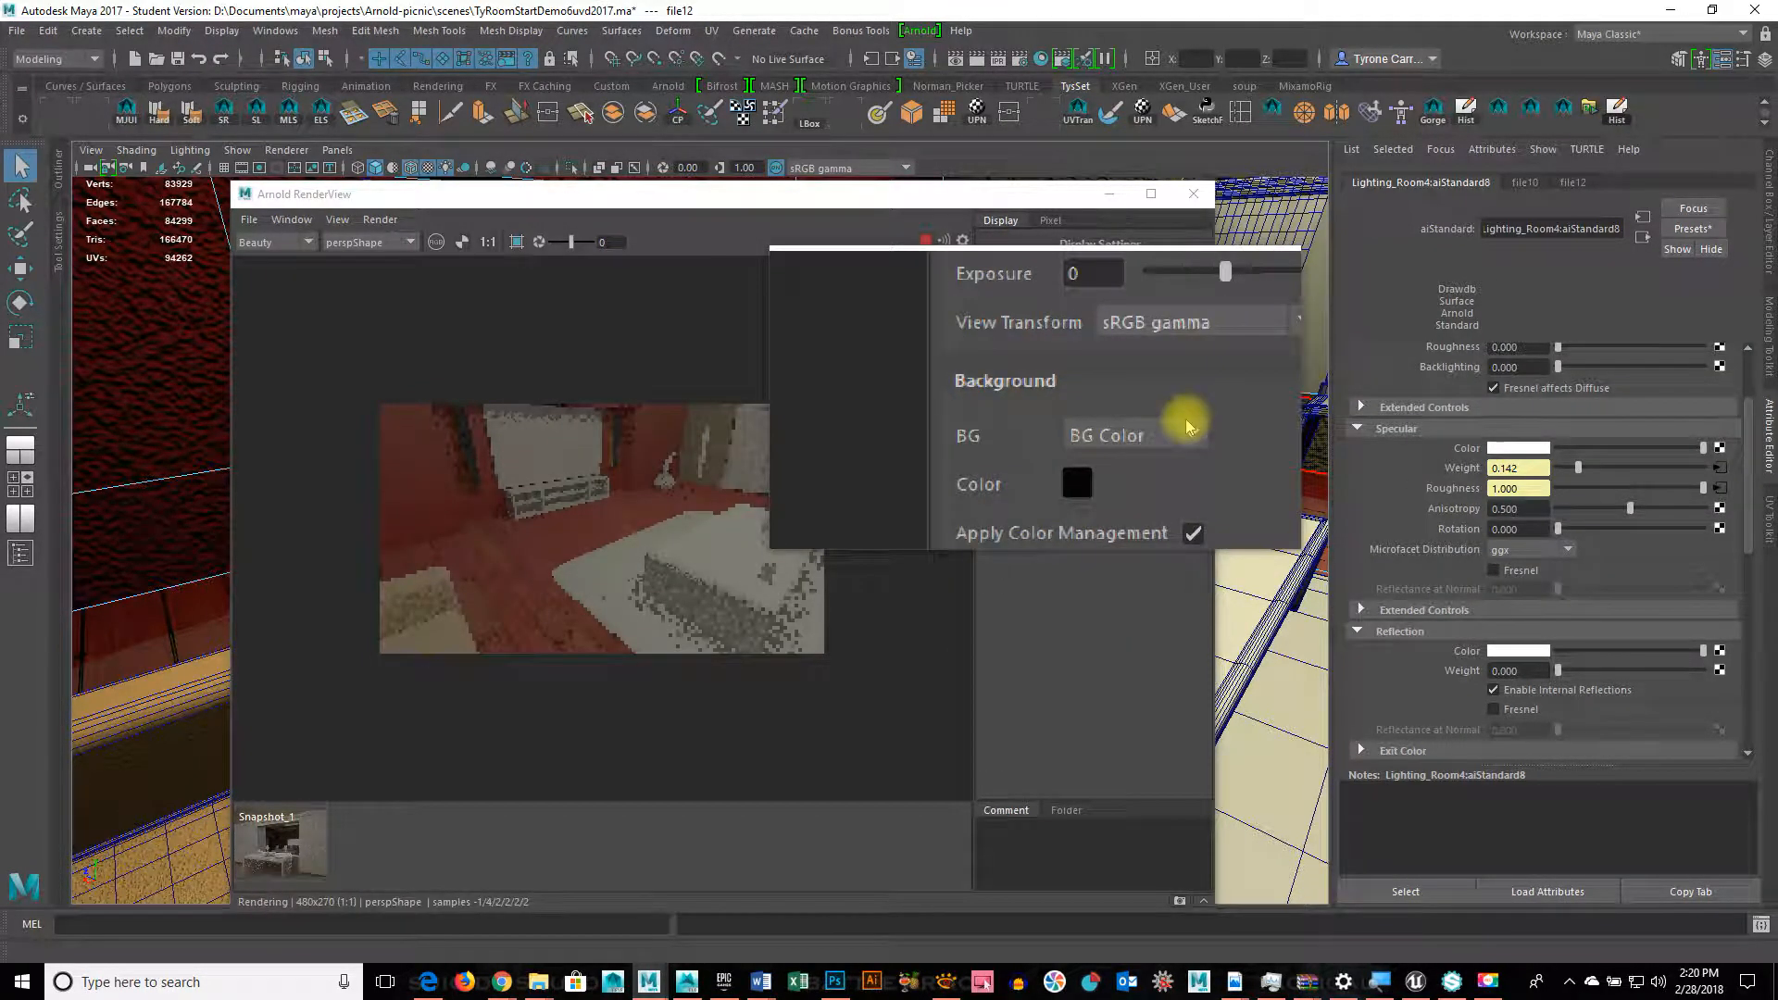
left_click(1718, 470)
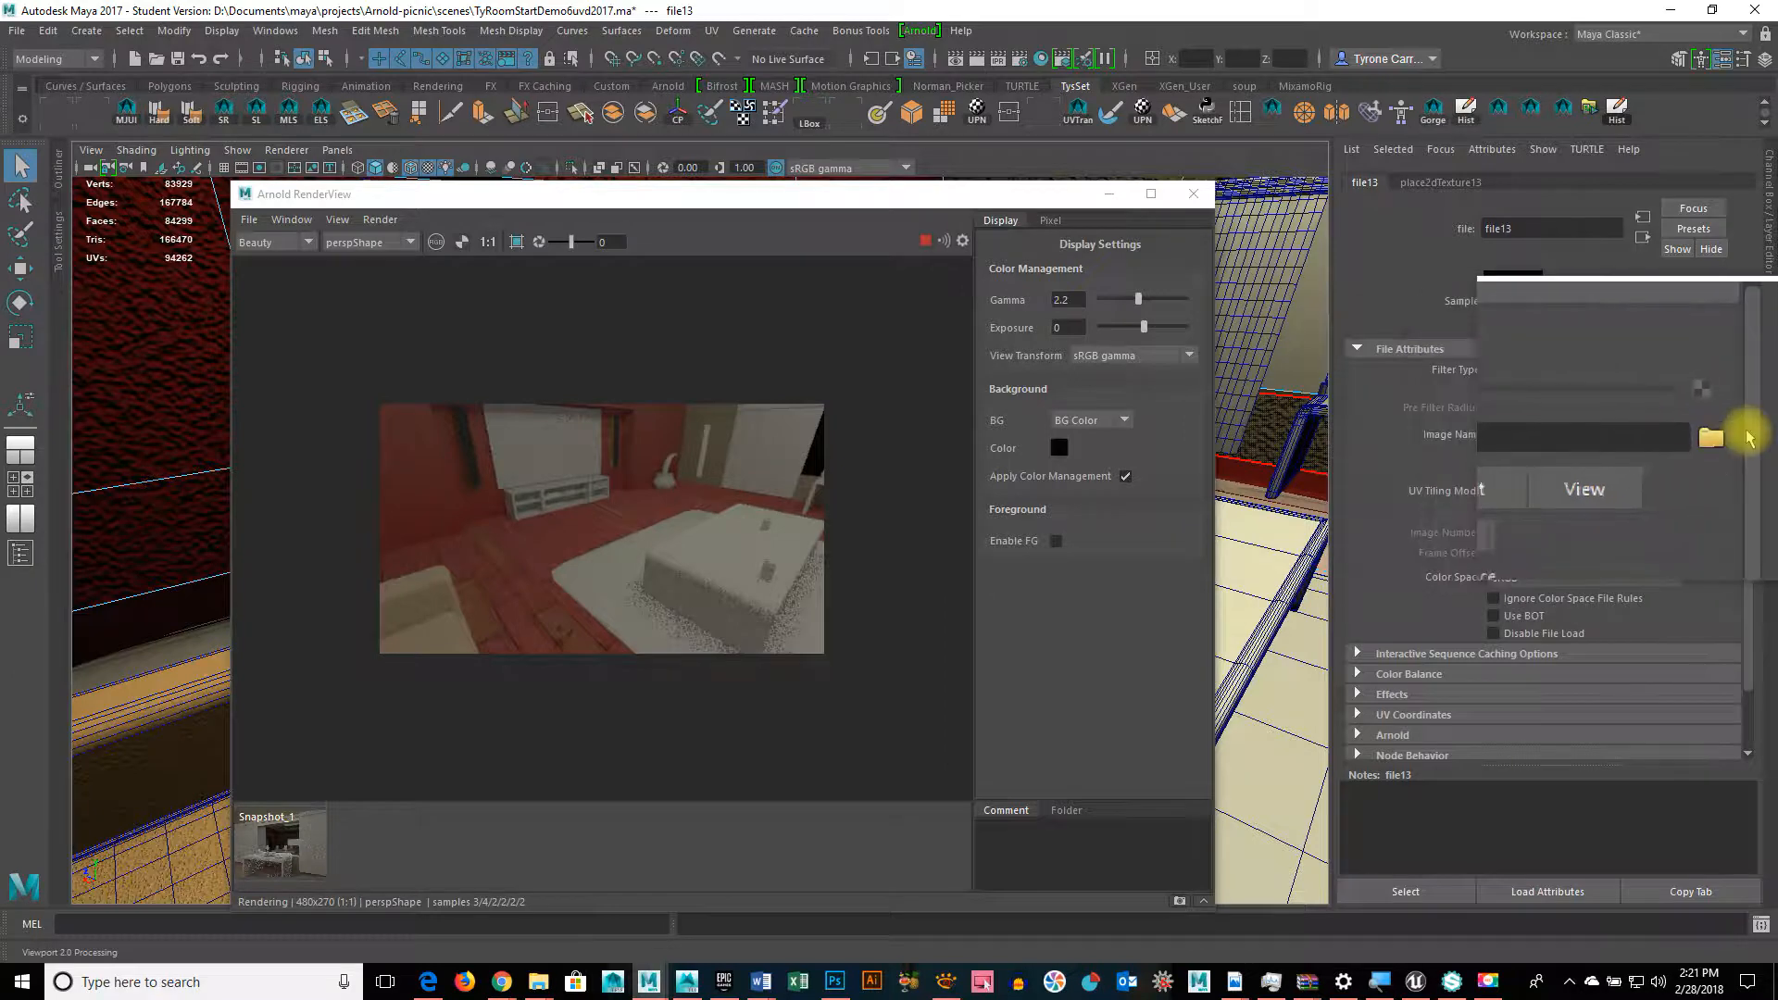
left_click(1725, 434)
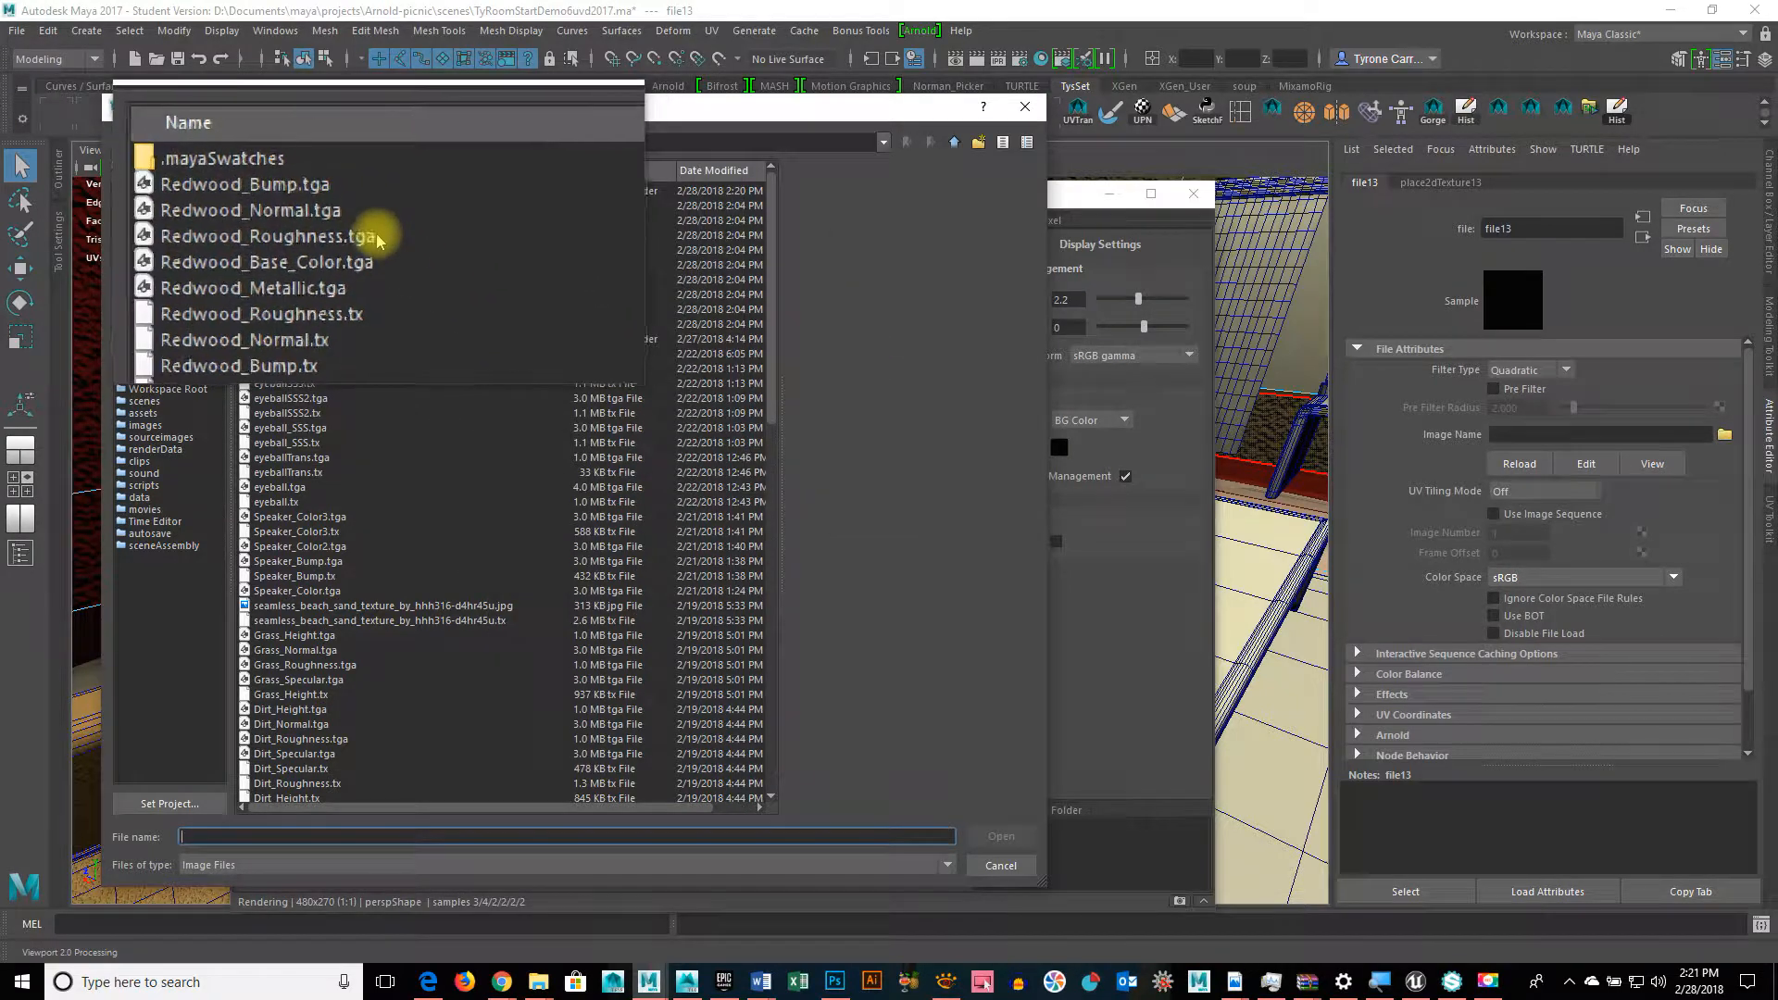
left_click(343, 267)
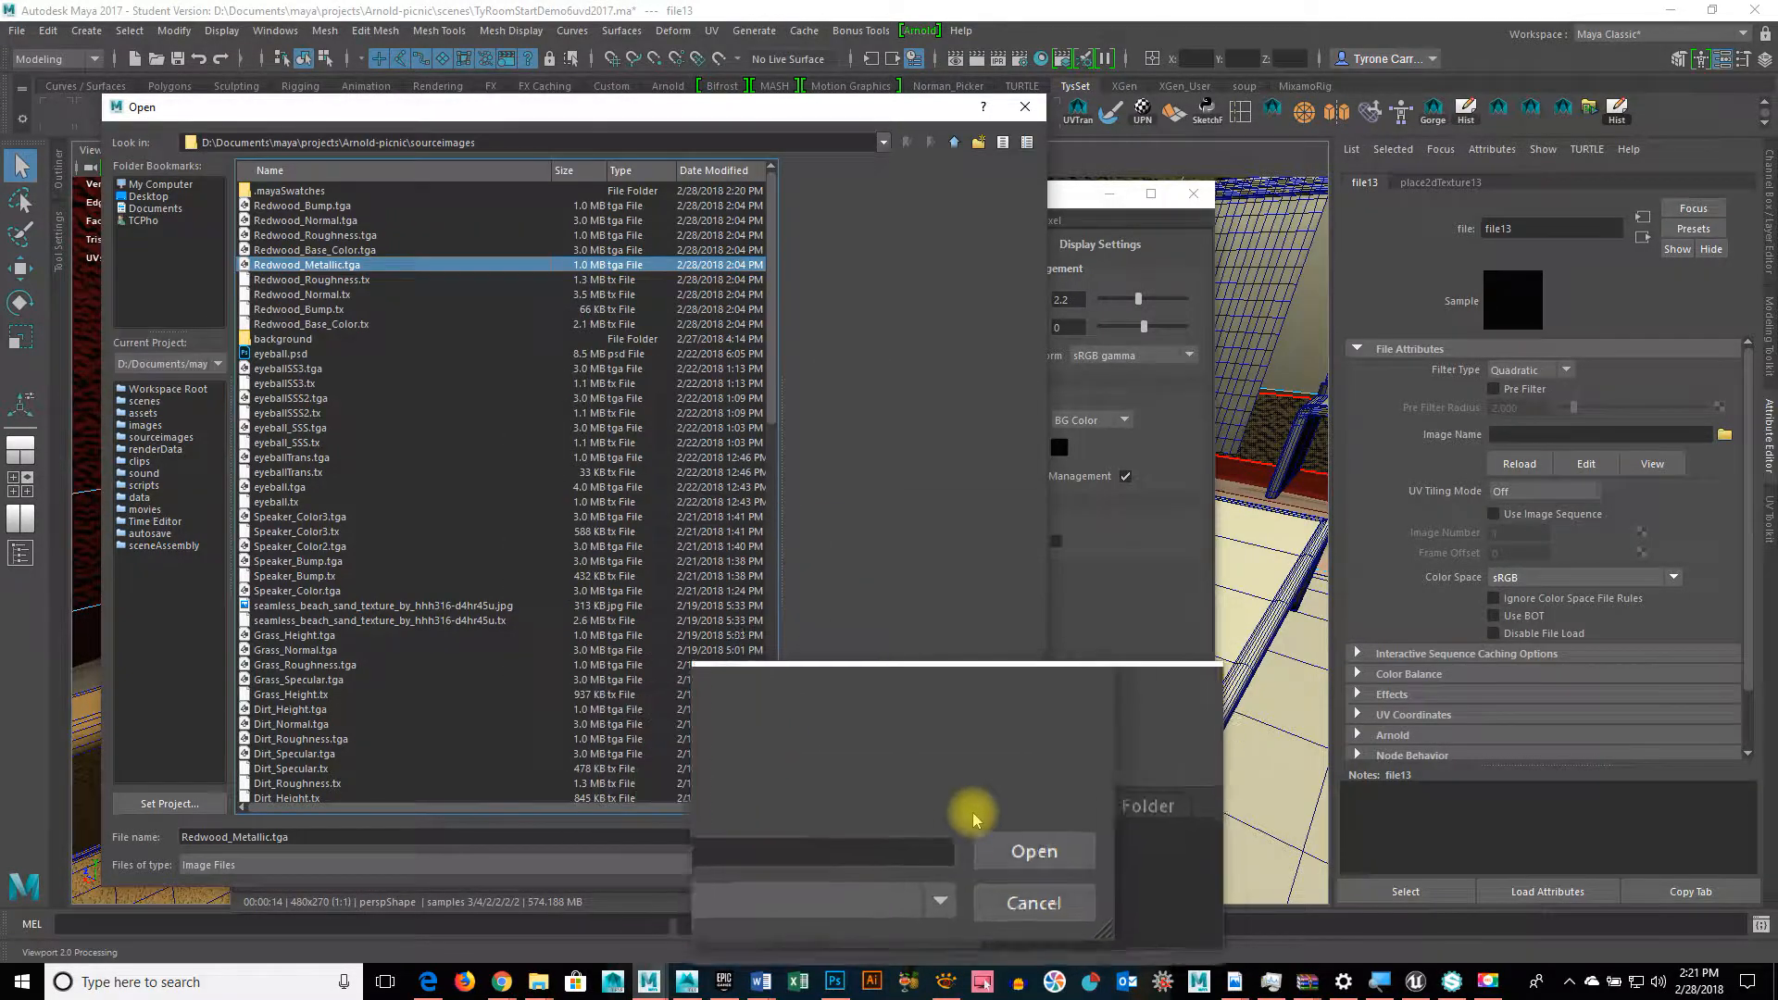
left_click(1001, 836)
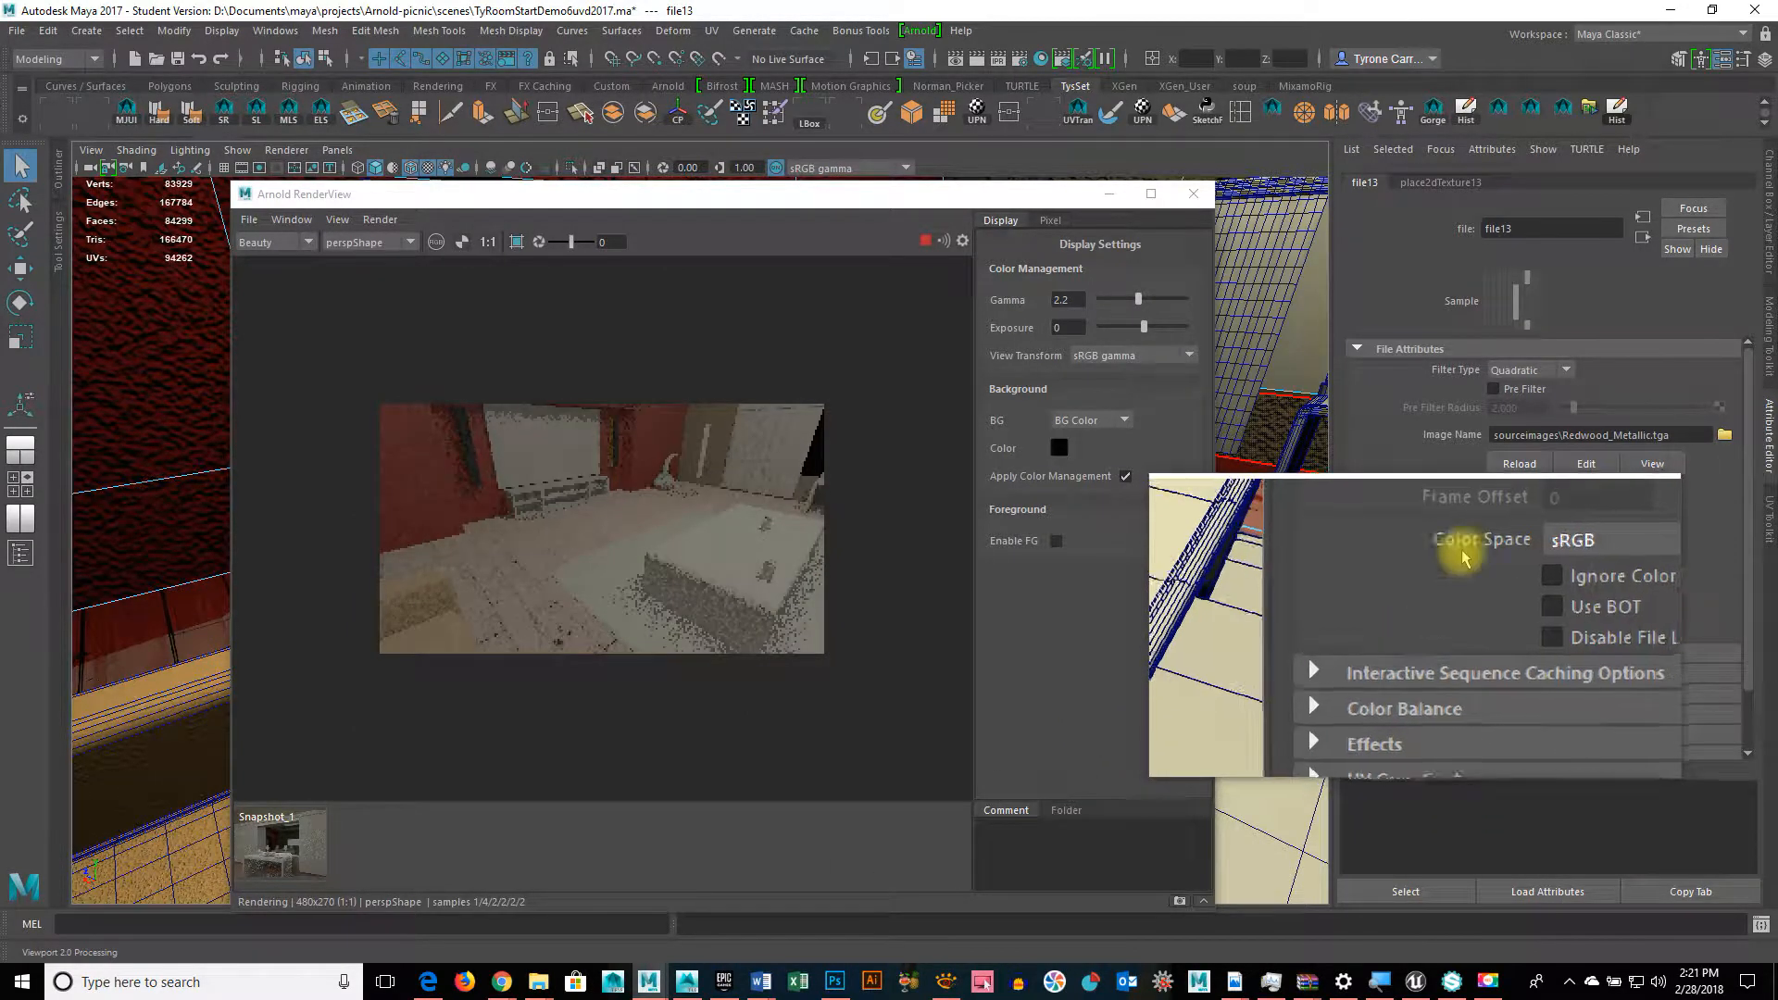
left_click(1645, 244)
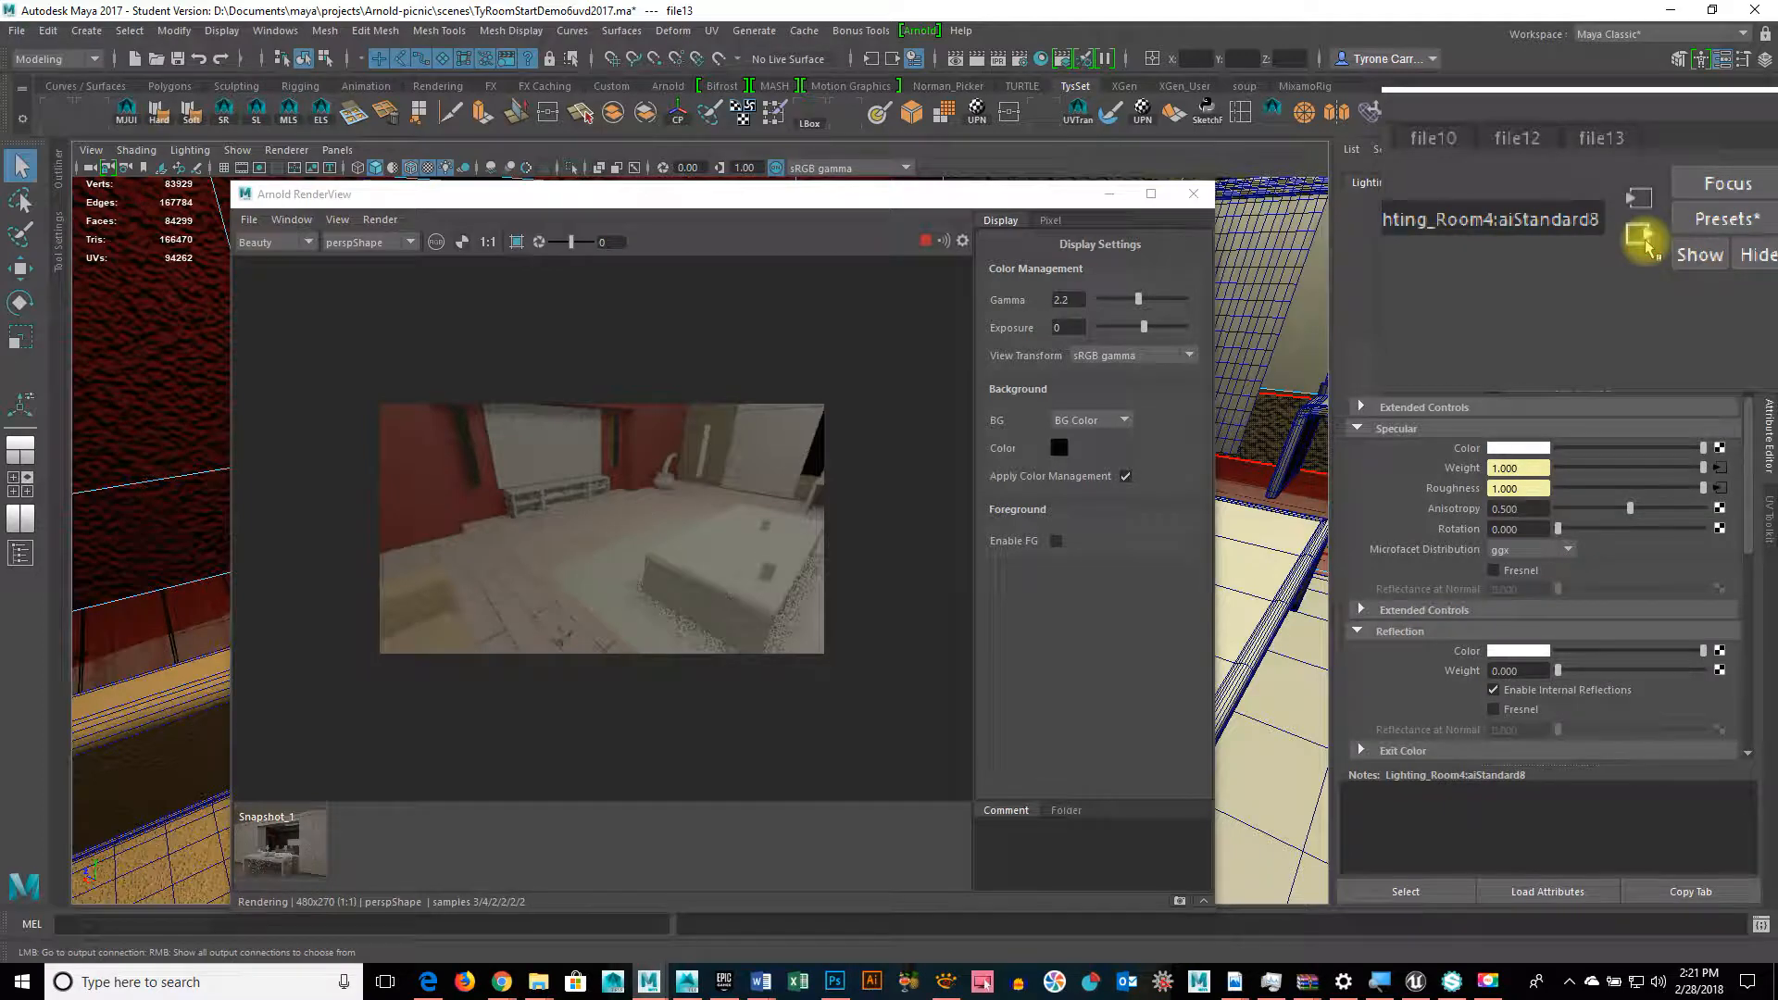
left_click(1645, 244)
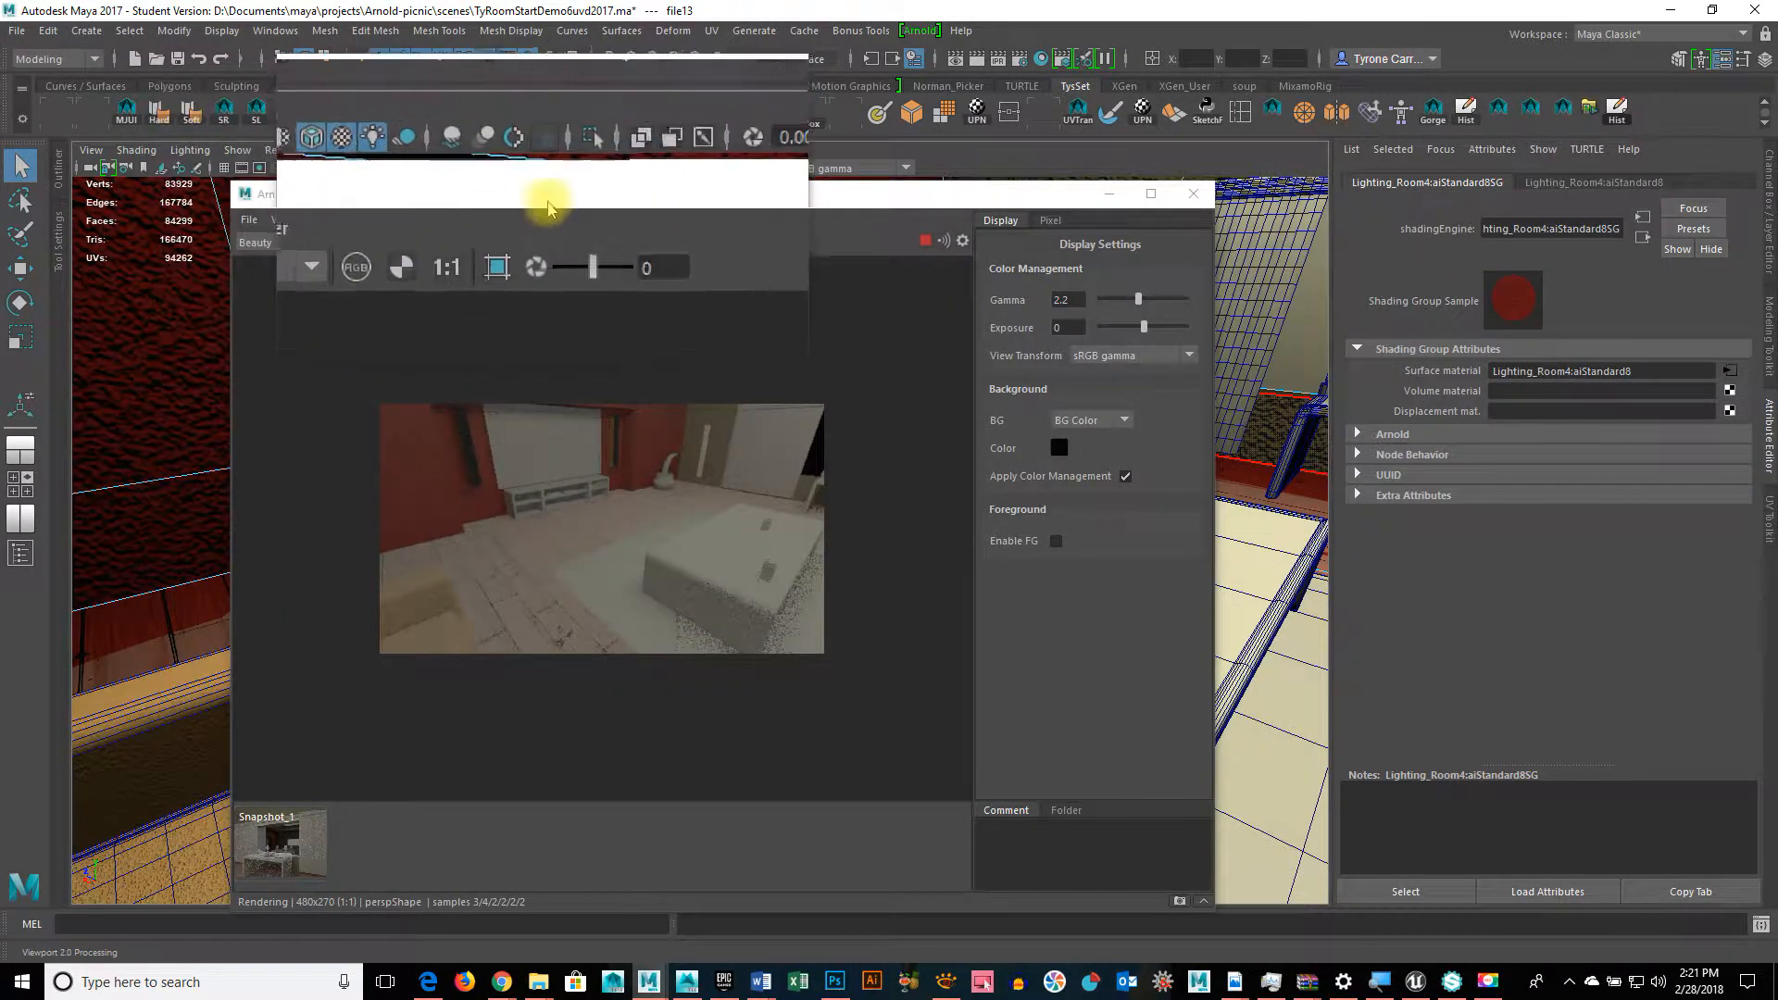
left_click_drag(548, 196, 1086, 178)
Step: Select a floor face and open its material attributes
right_click(618, 563)
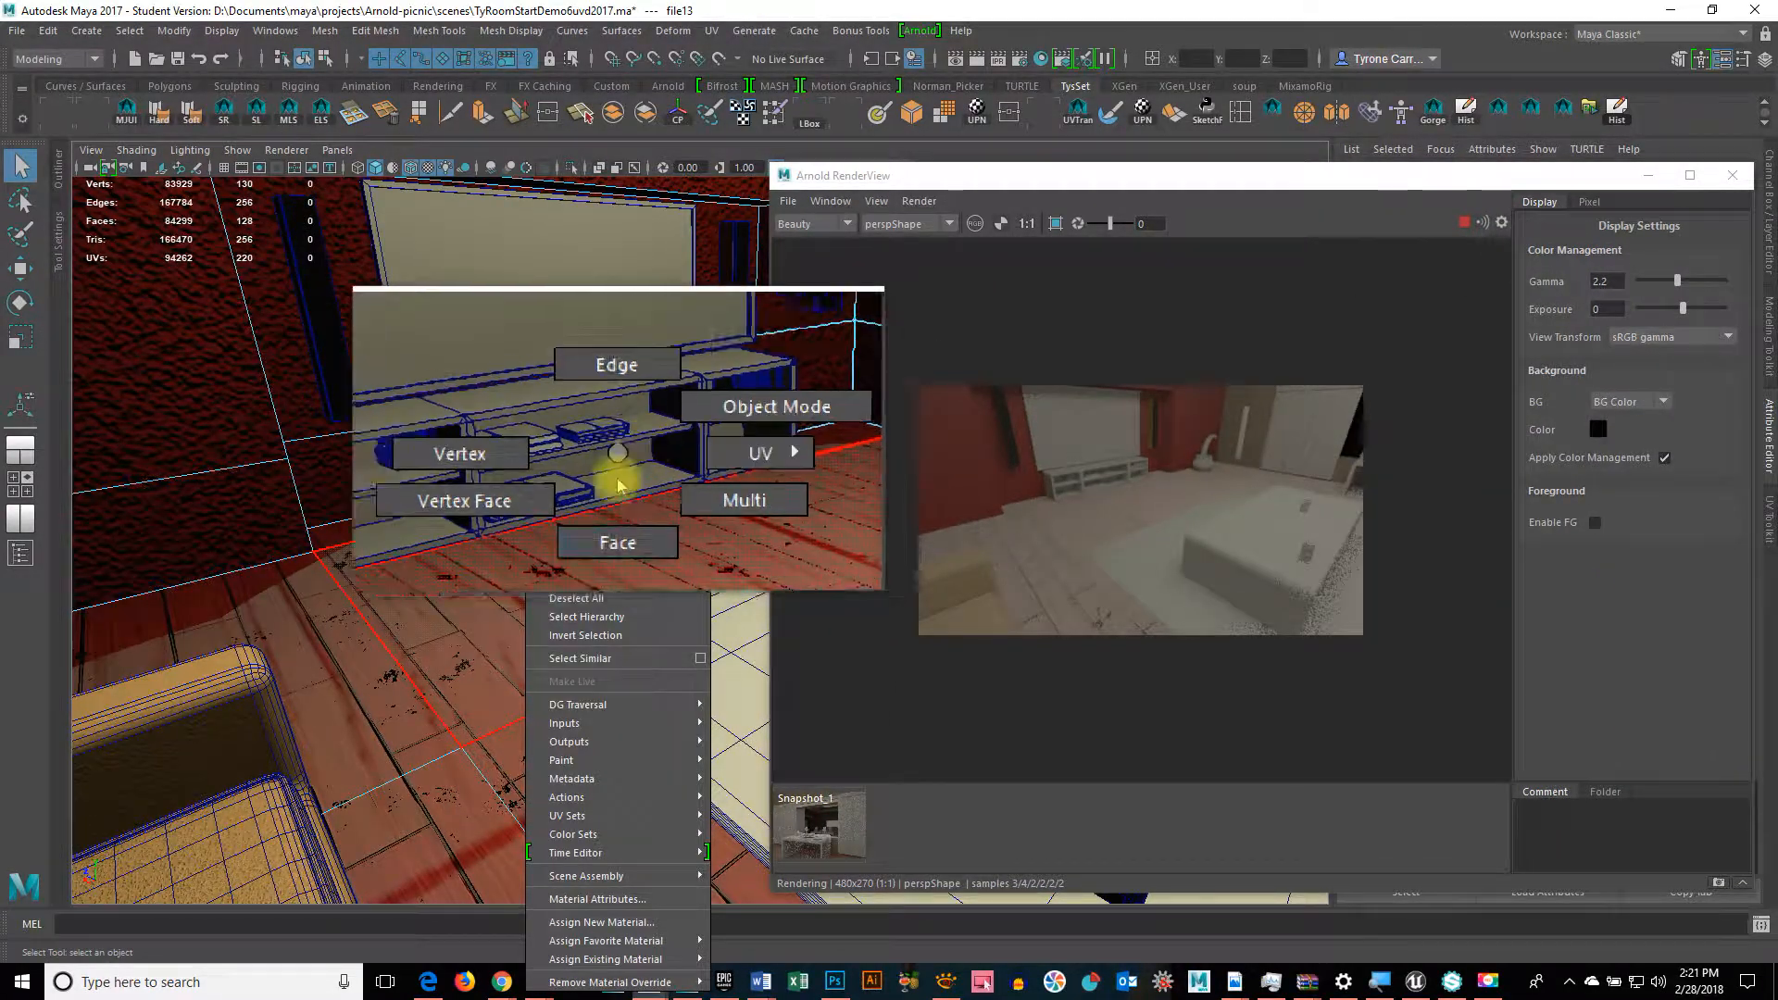
right_click_drag(618, 486, 623, 501)
left_click(623, 501)
right_click(625, 504)
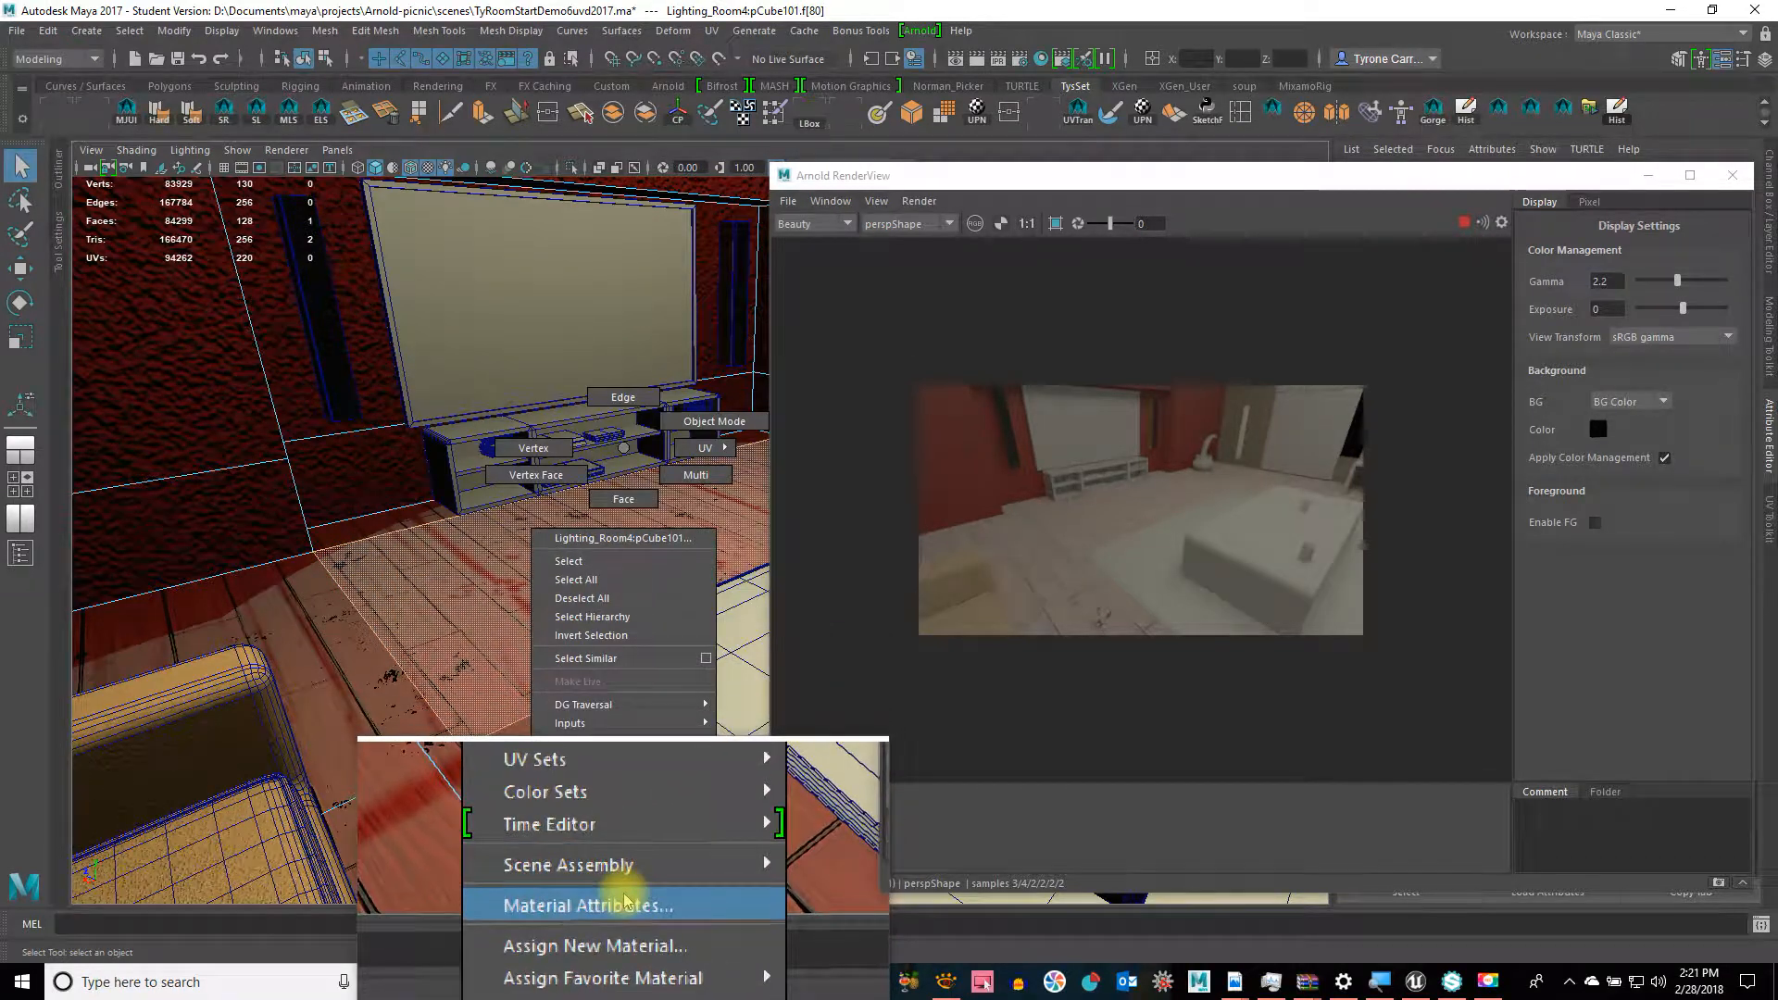
mouse_move(628, 887)
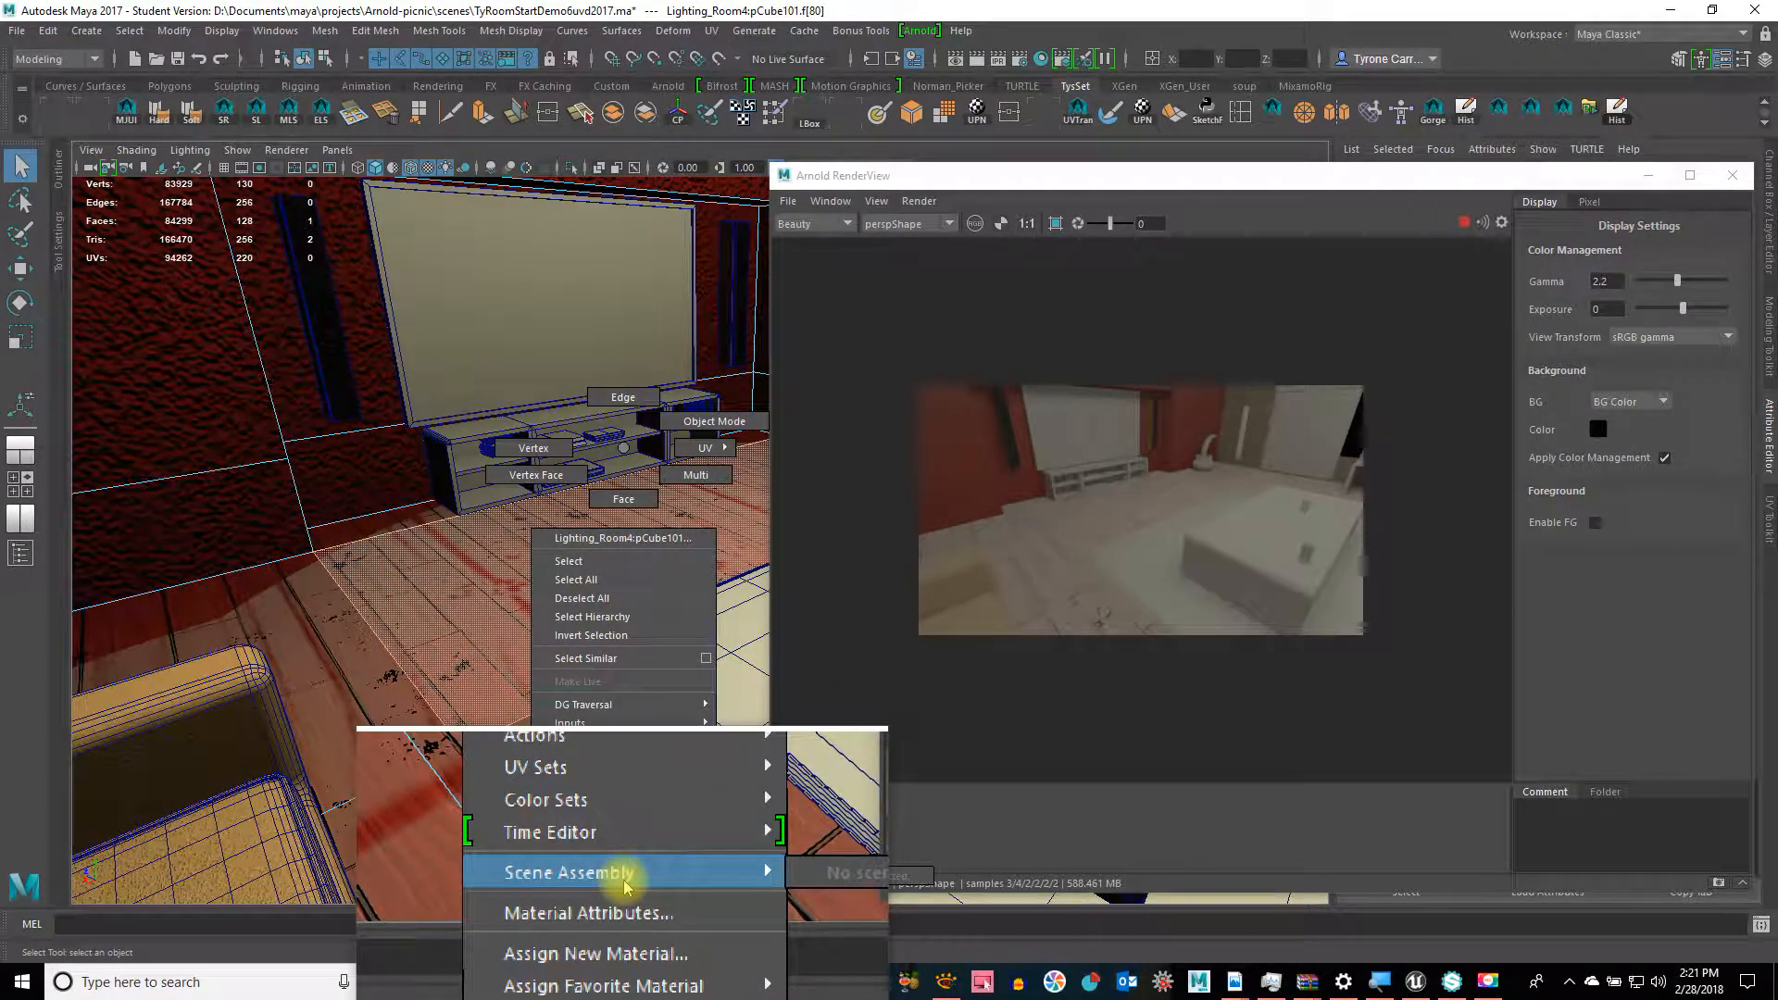
left_click(619, 896)
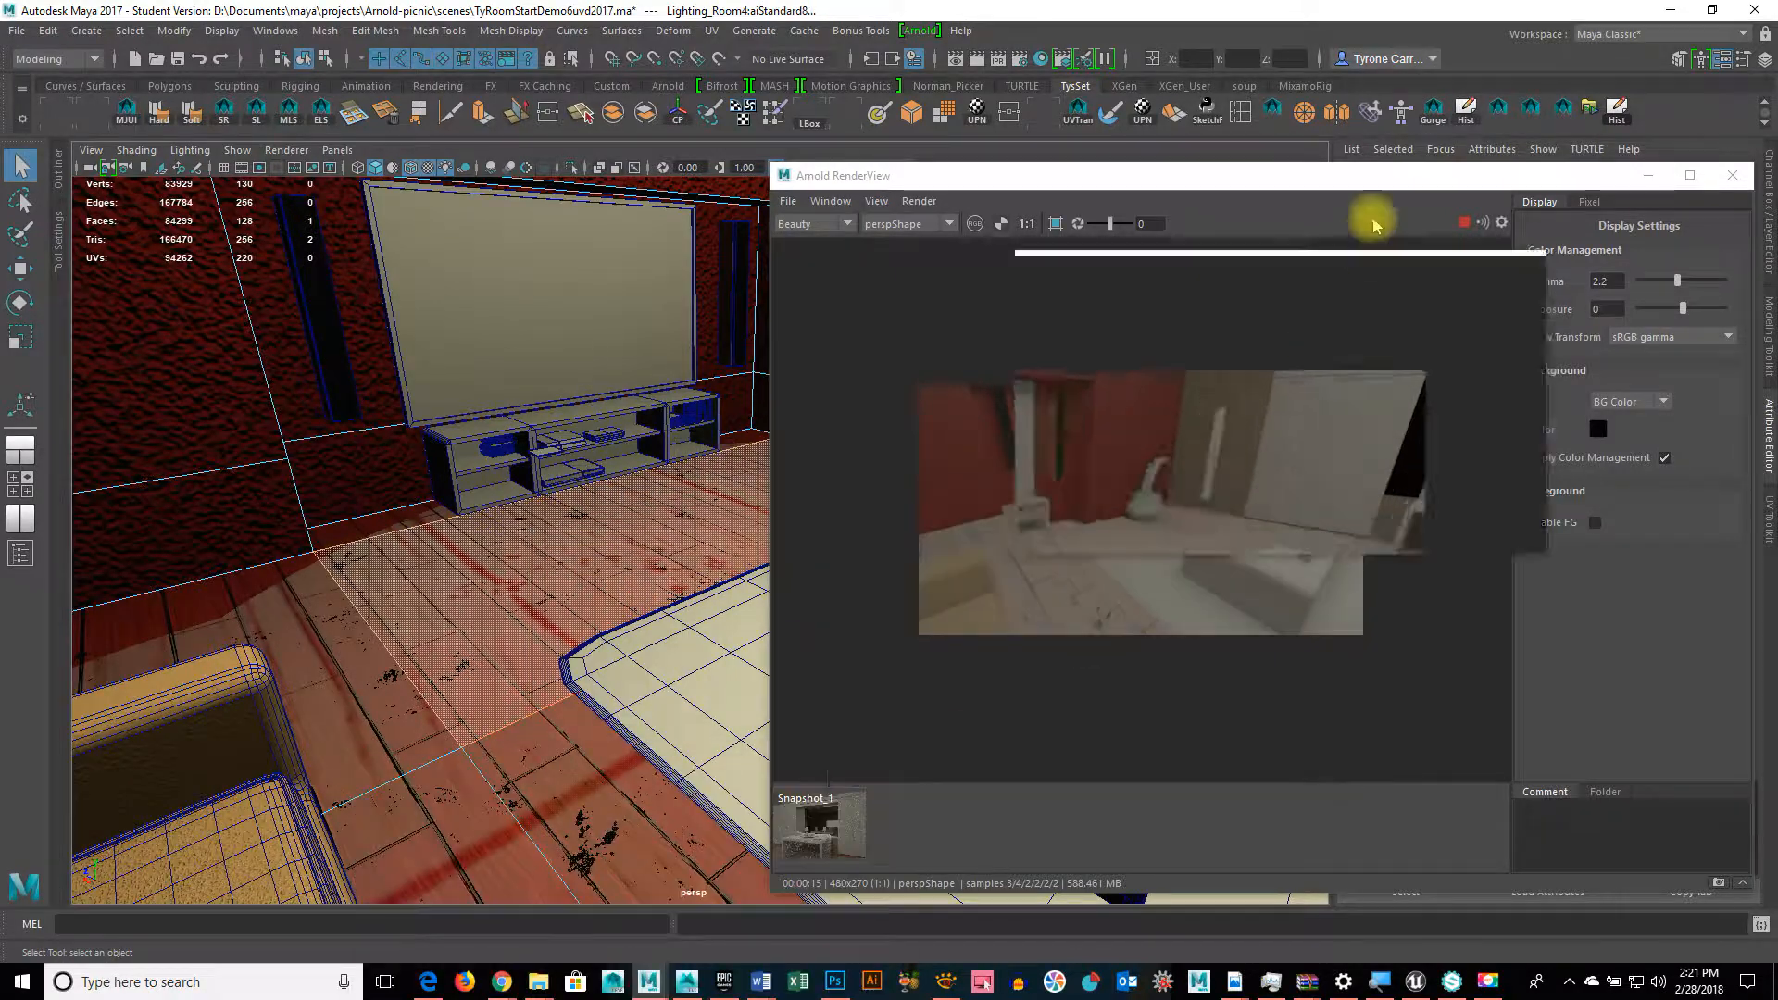
left_click_drag(1260, 176, 701, 188)
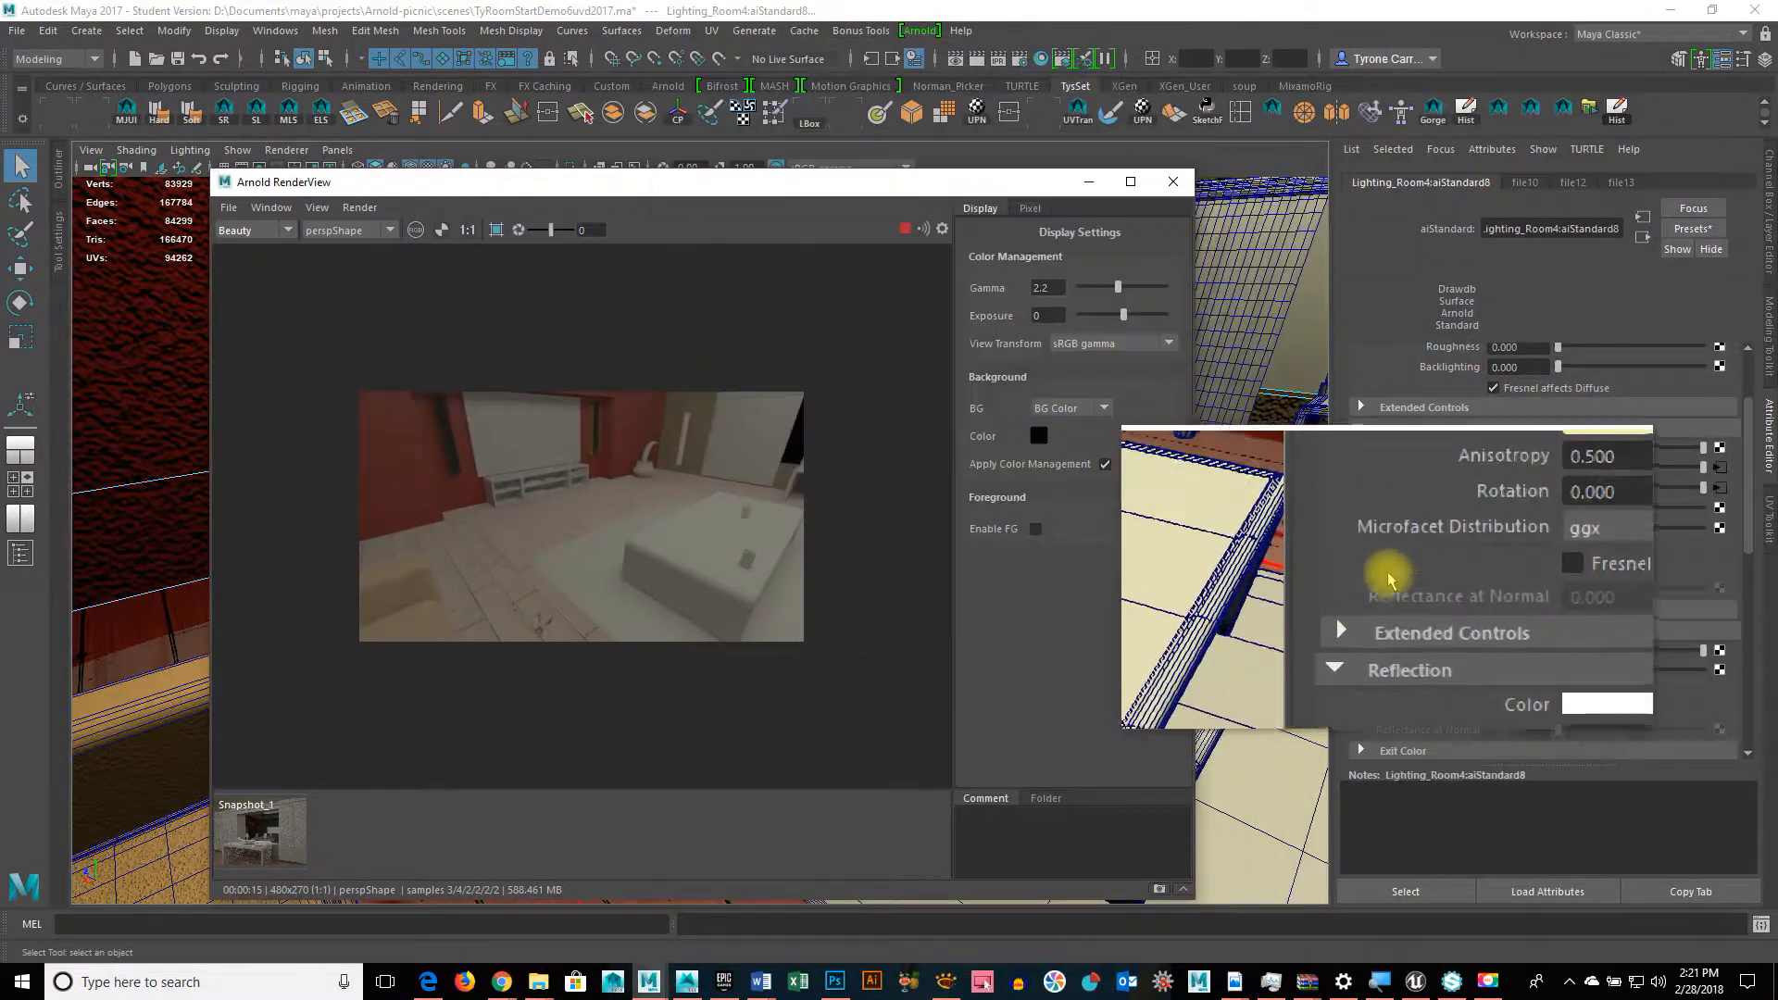
Step: Break the file13 and file12 specular roughness connections and set roughness to 0
right_click(1458, 491)
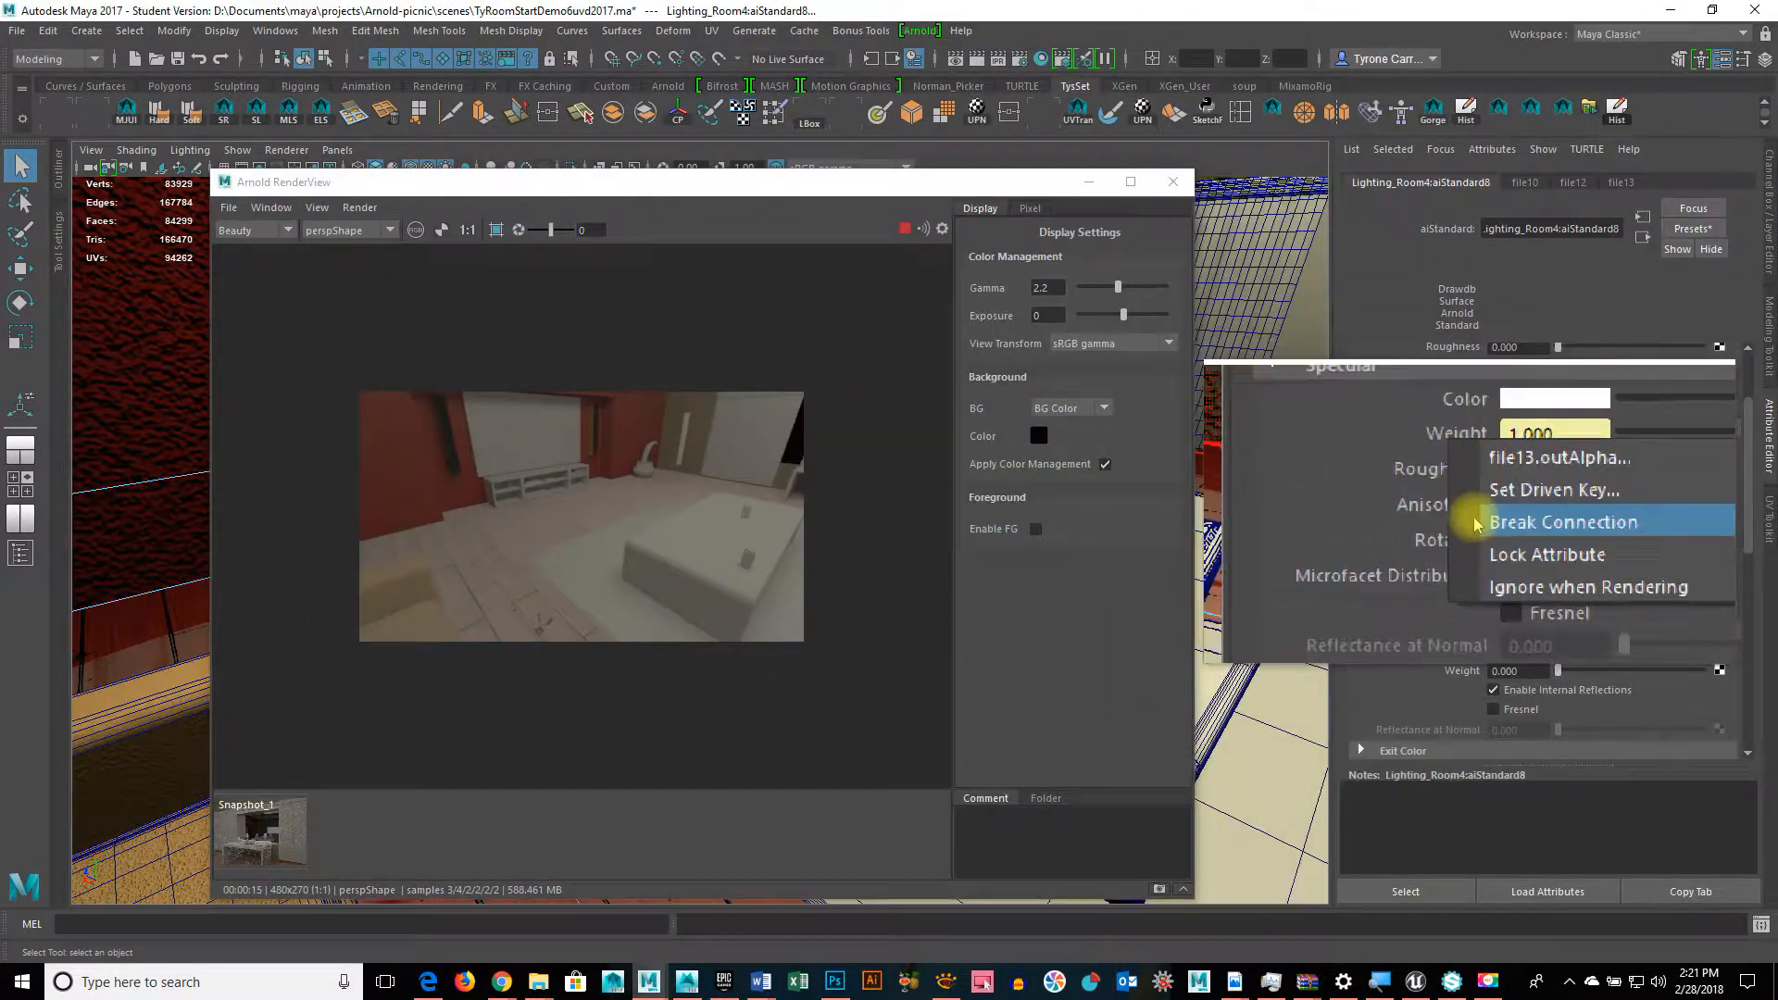
left_click(1482, 523)
right_click(1468, 484)
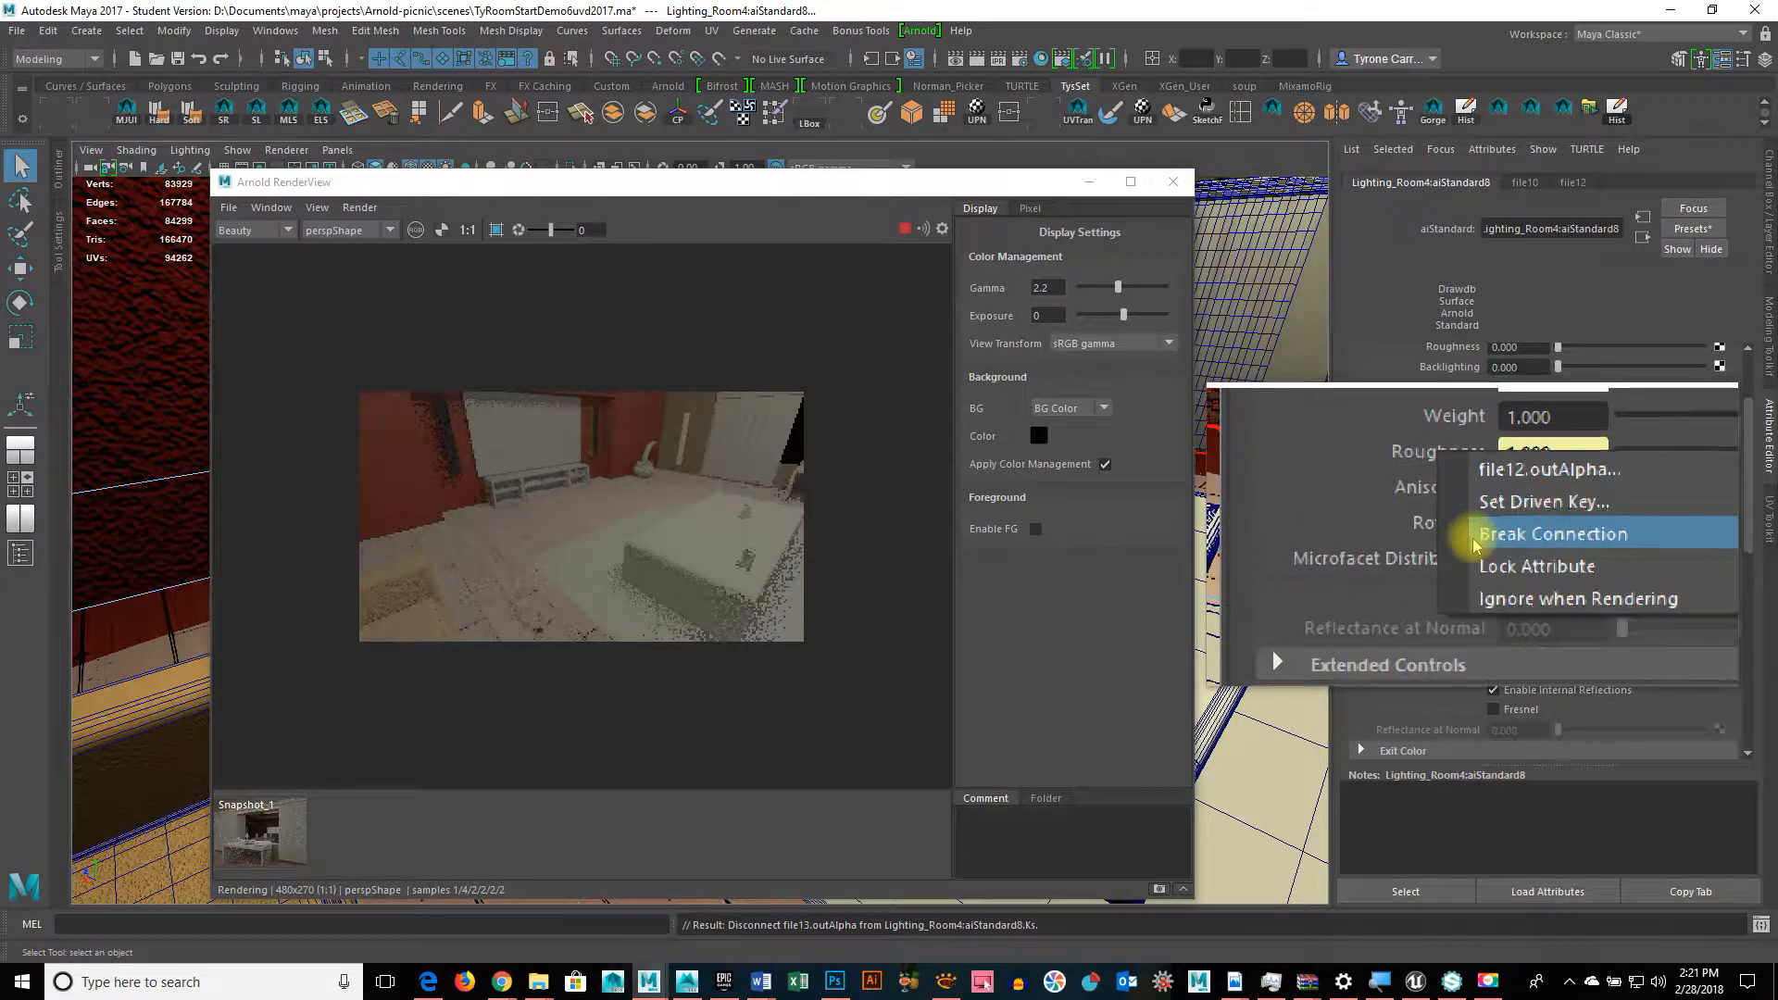
left_click(1477, 531)
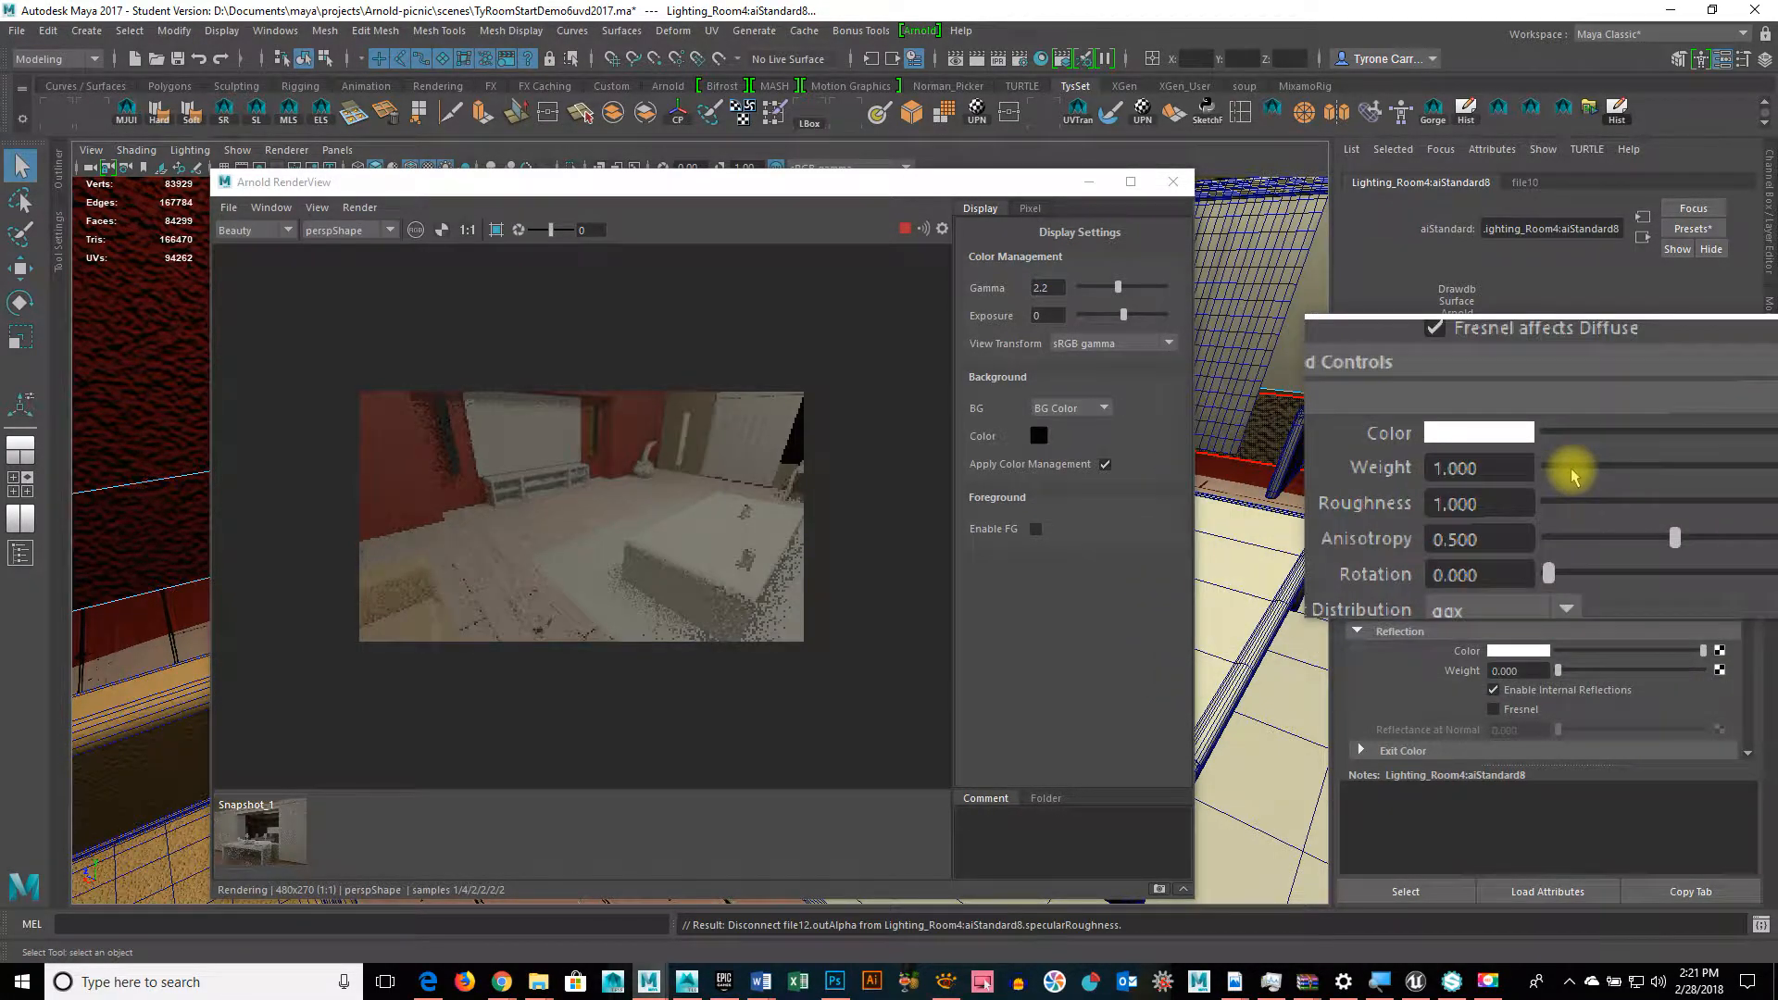
mouse_move(1565, 487)
left_mouse_down()
mouse_move(1512, 487)
mouse_move(1574, 468)
left_mouse_up()
left_click(1719, 450)
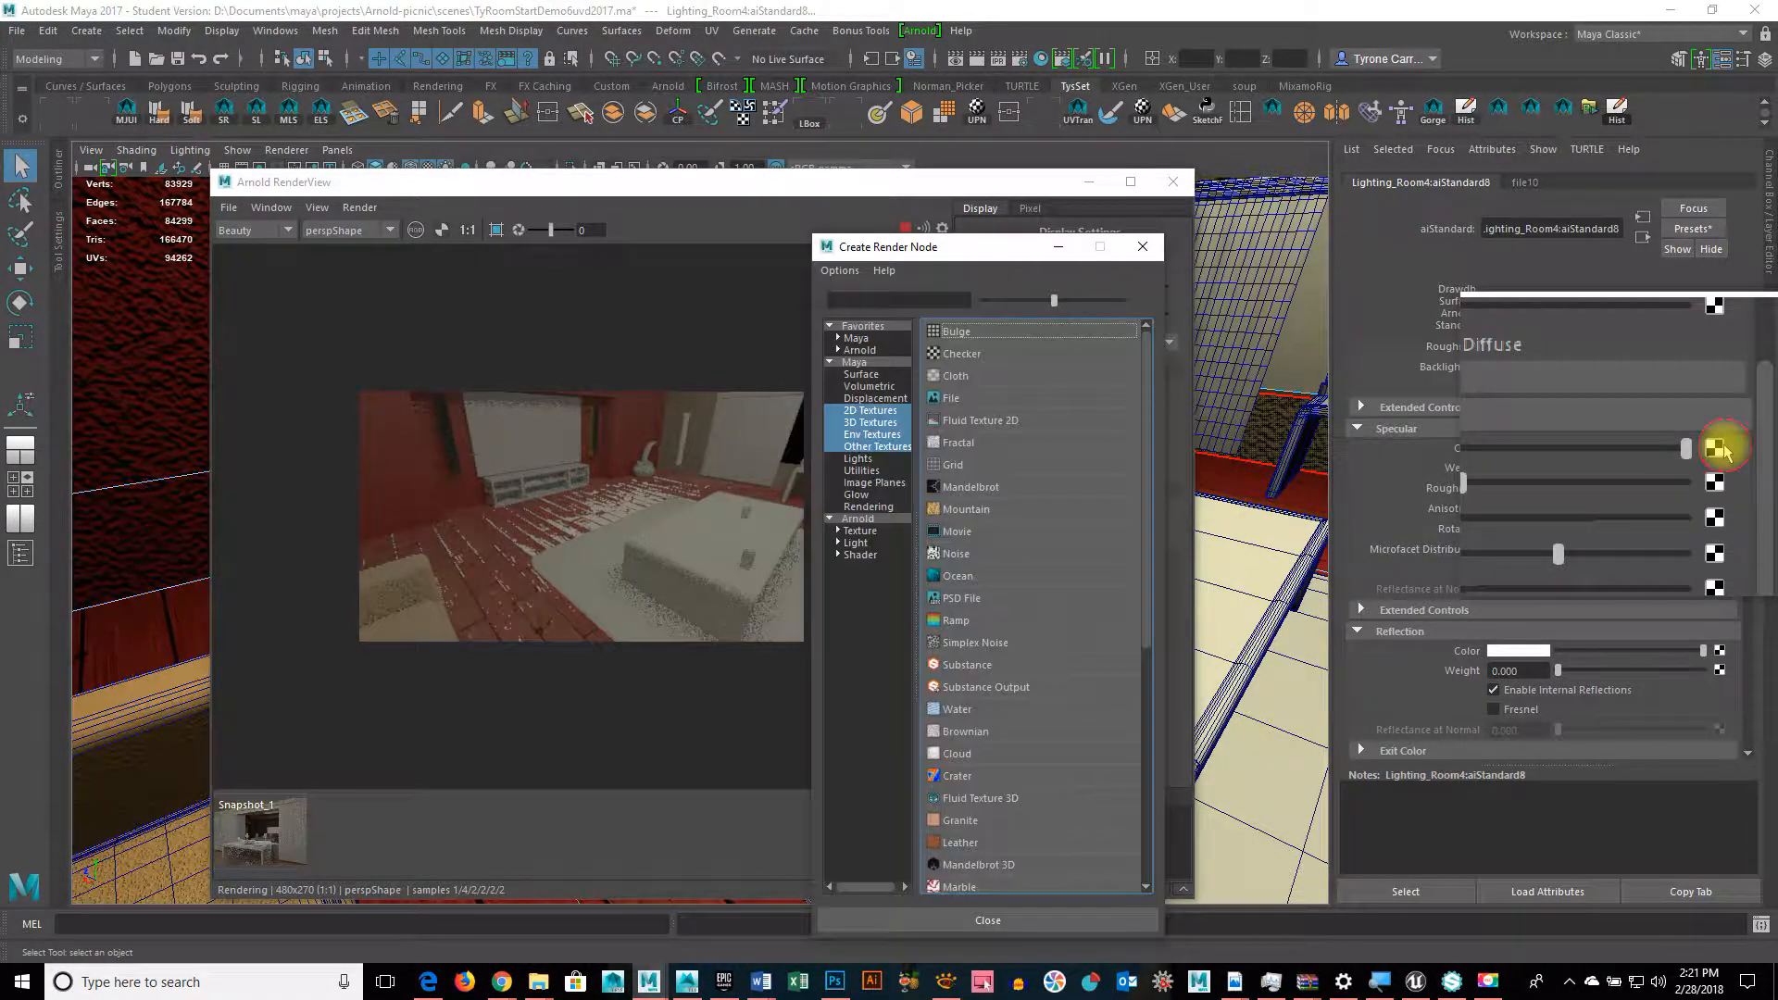
Step: Connect a new file texture loading Redwood_Roughness.tga to the floor's specular colour
left_click(954, 398)
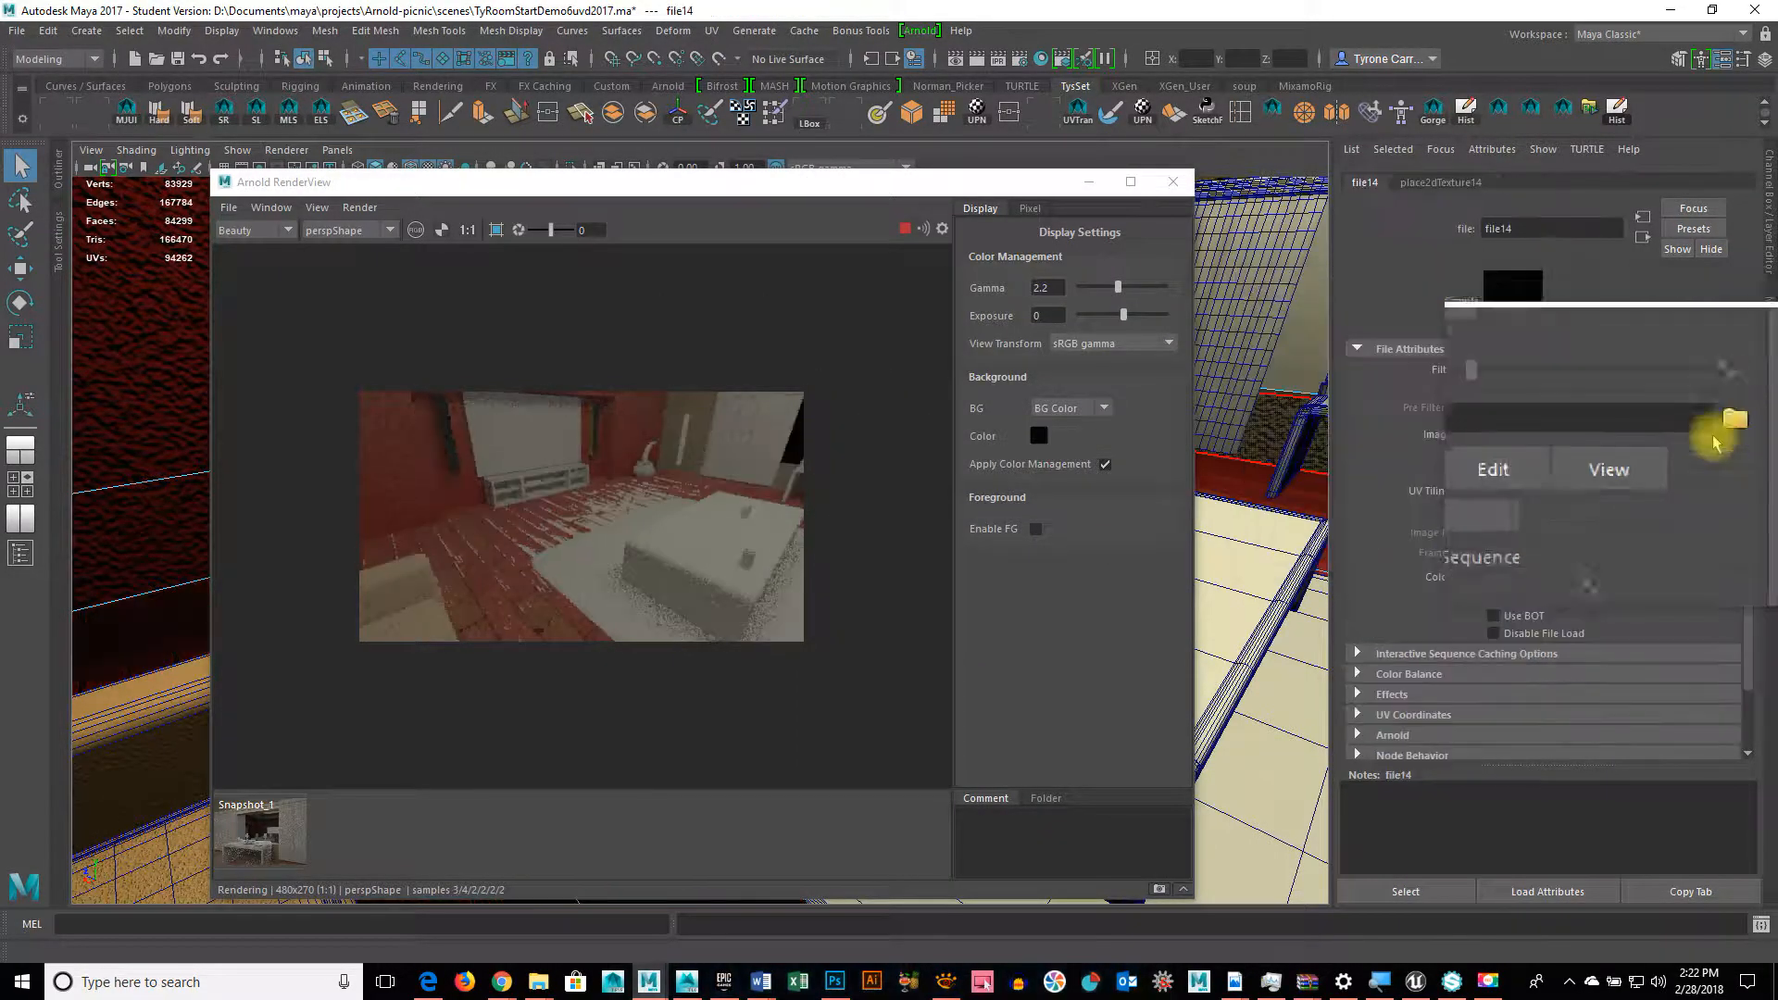
left_click(1725, 435)
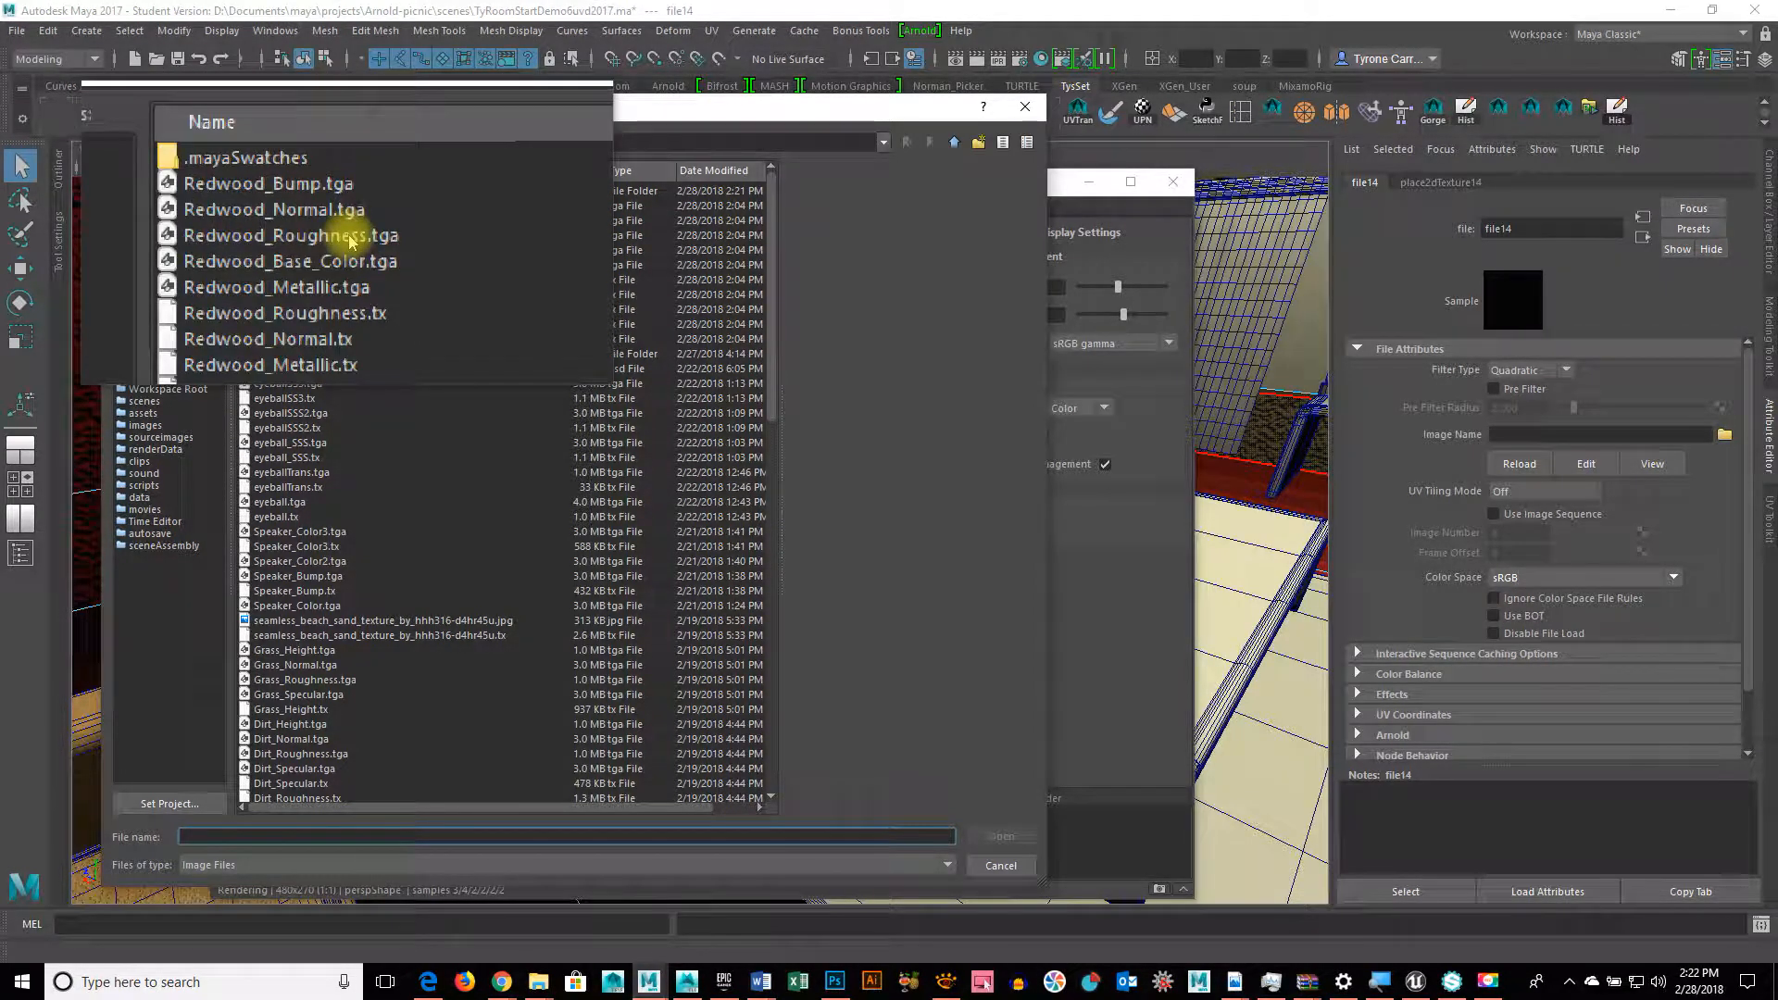
left_click(350, 238)
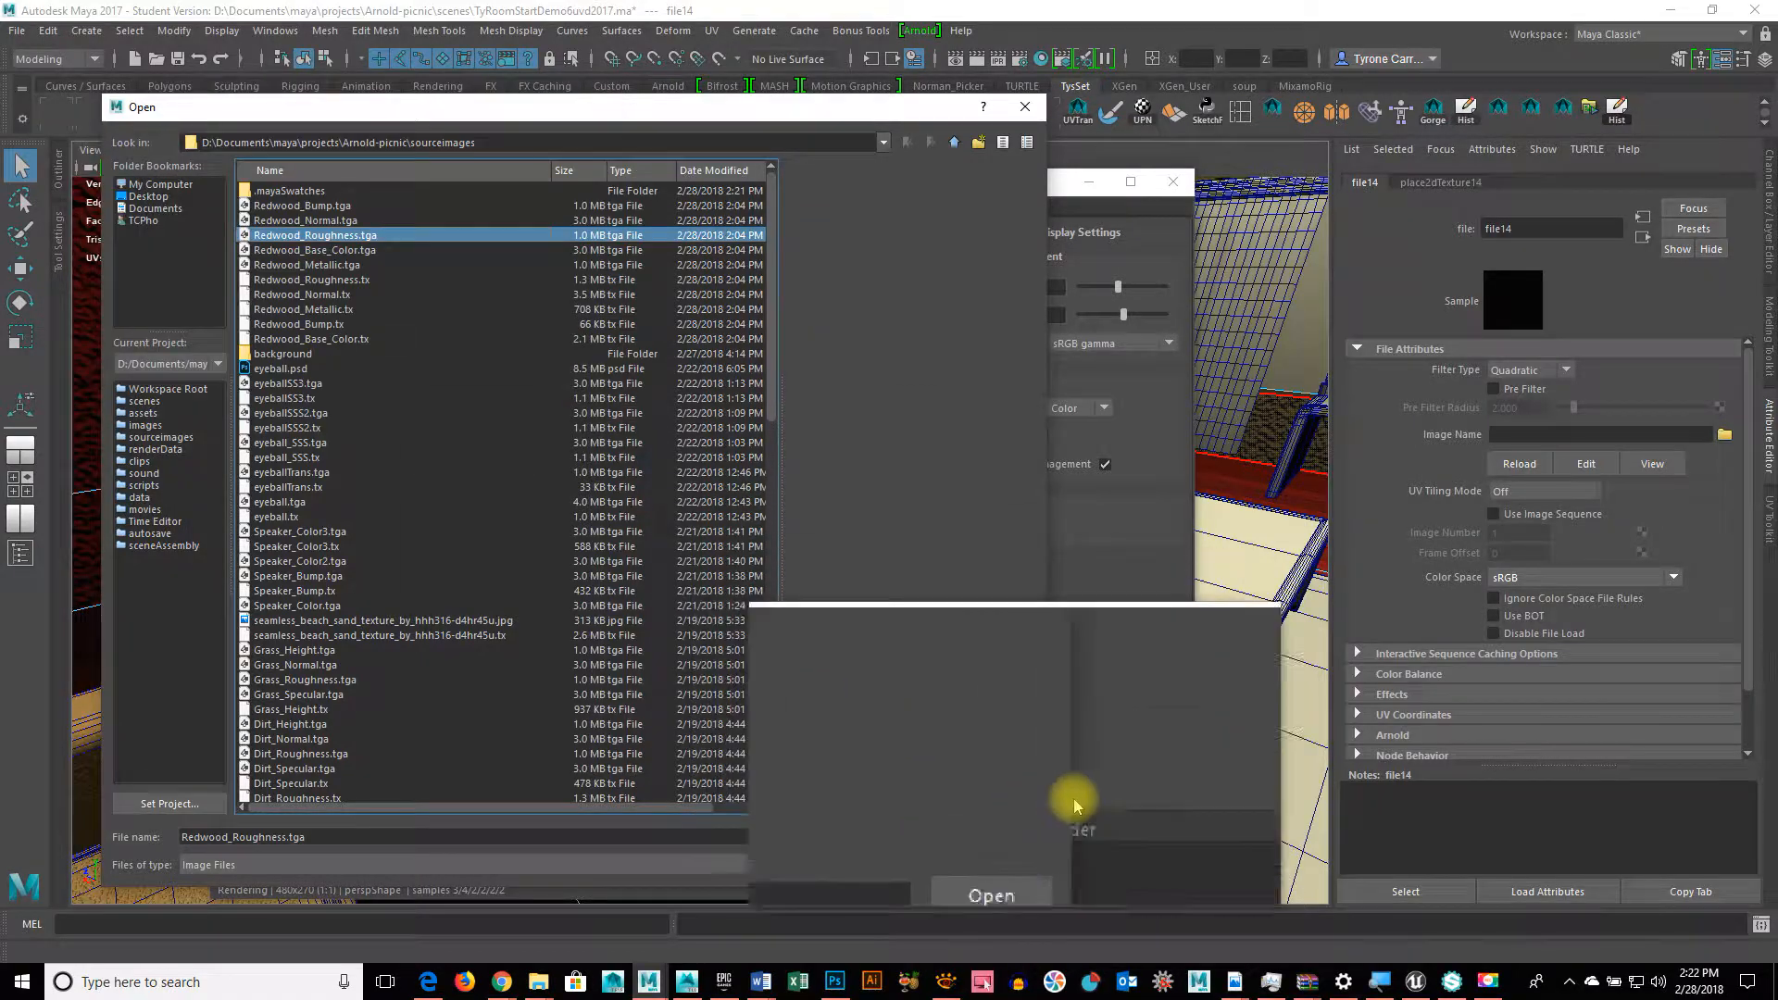
left_click(997, 845)
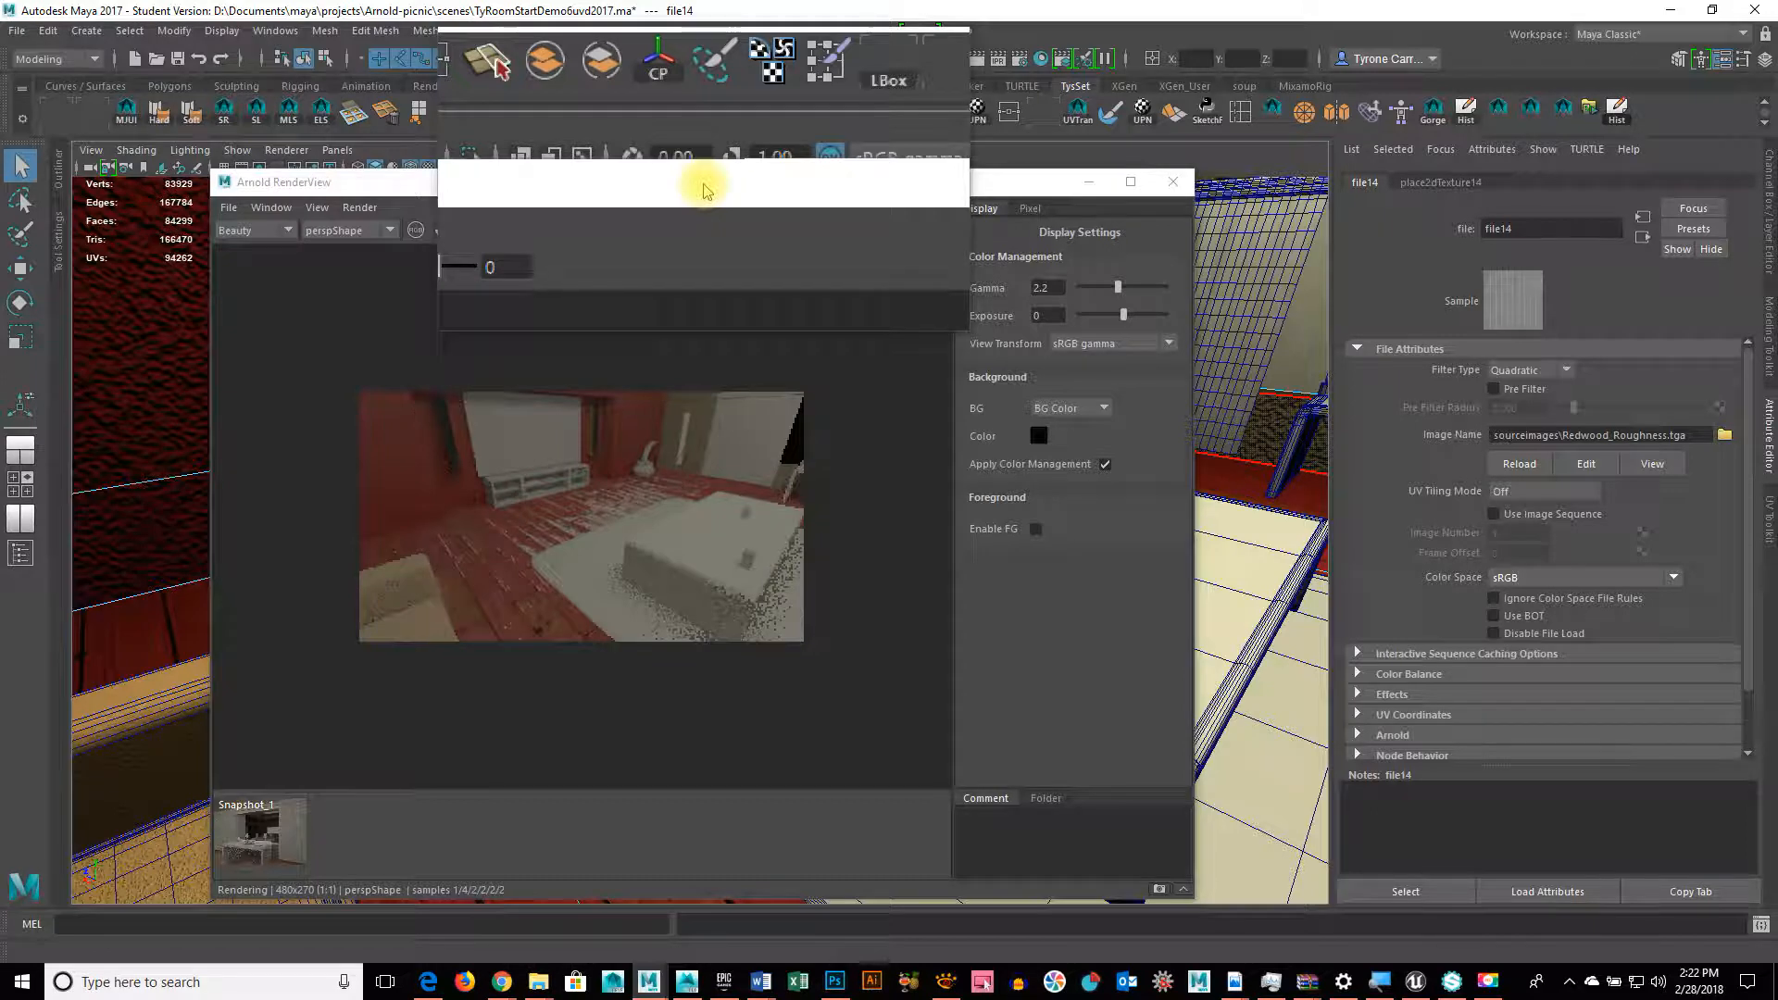
left_click_drag(704, 190, 884, 162)
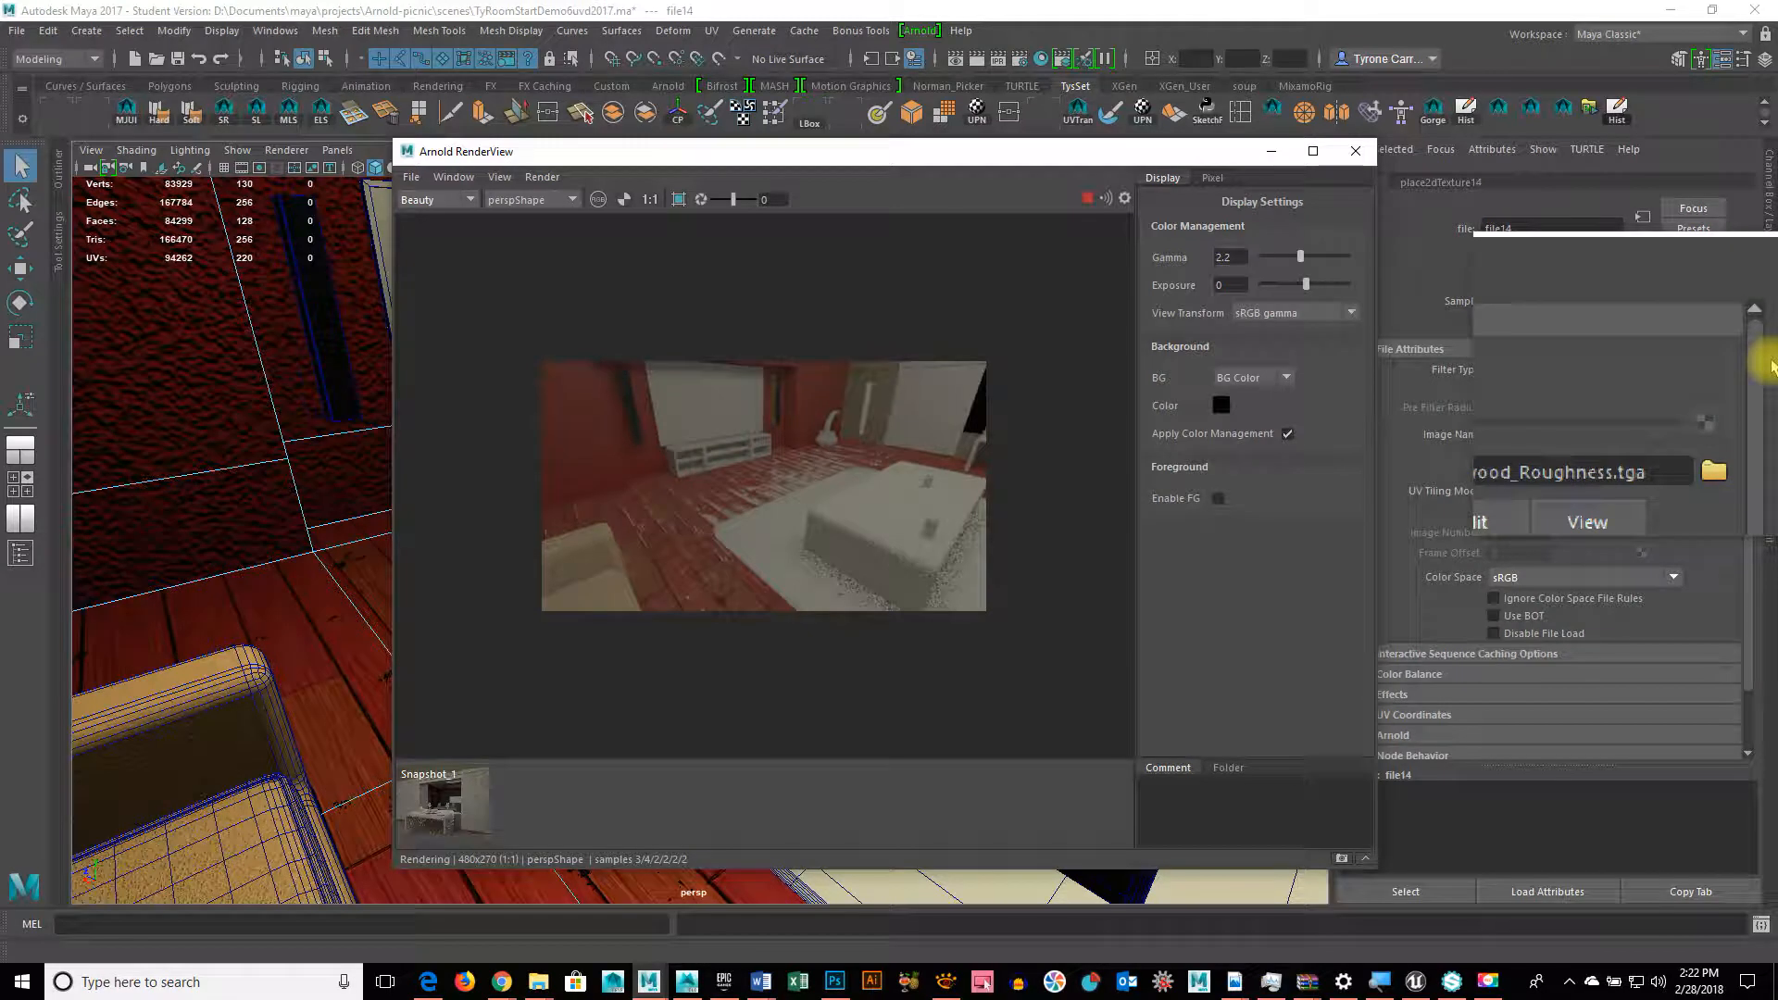
Step: Lower aiStandard8's specular weight to 0.032 and set its roughness to 0.290
left_click(1643, 222)
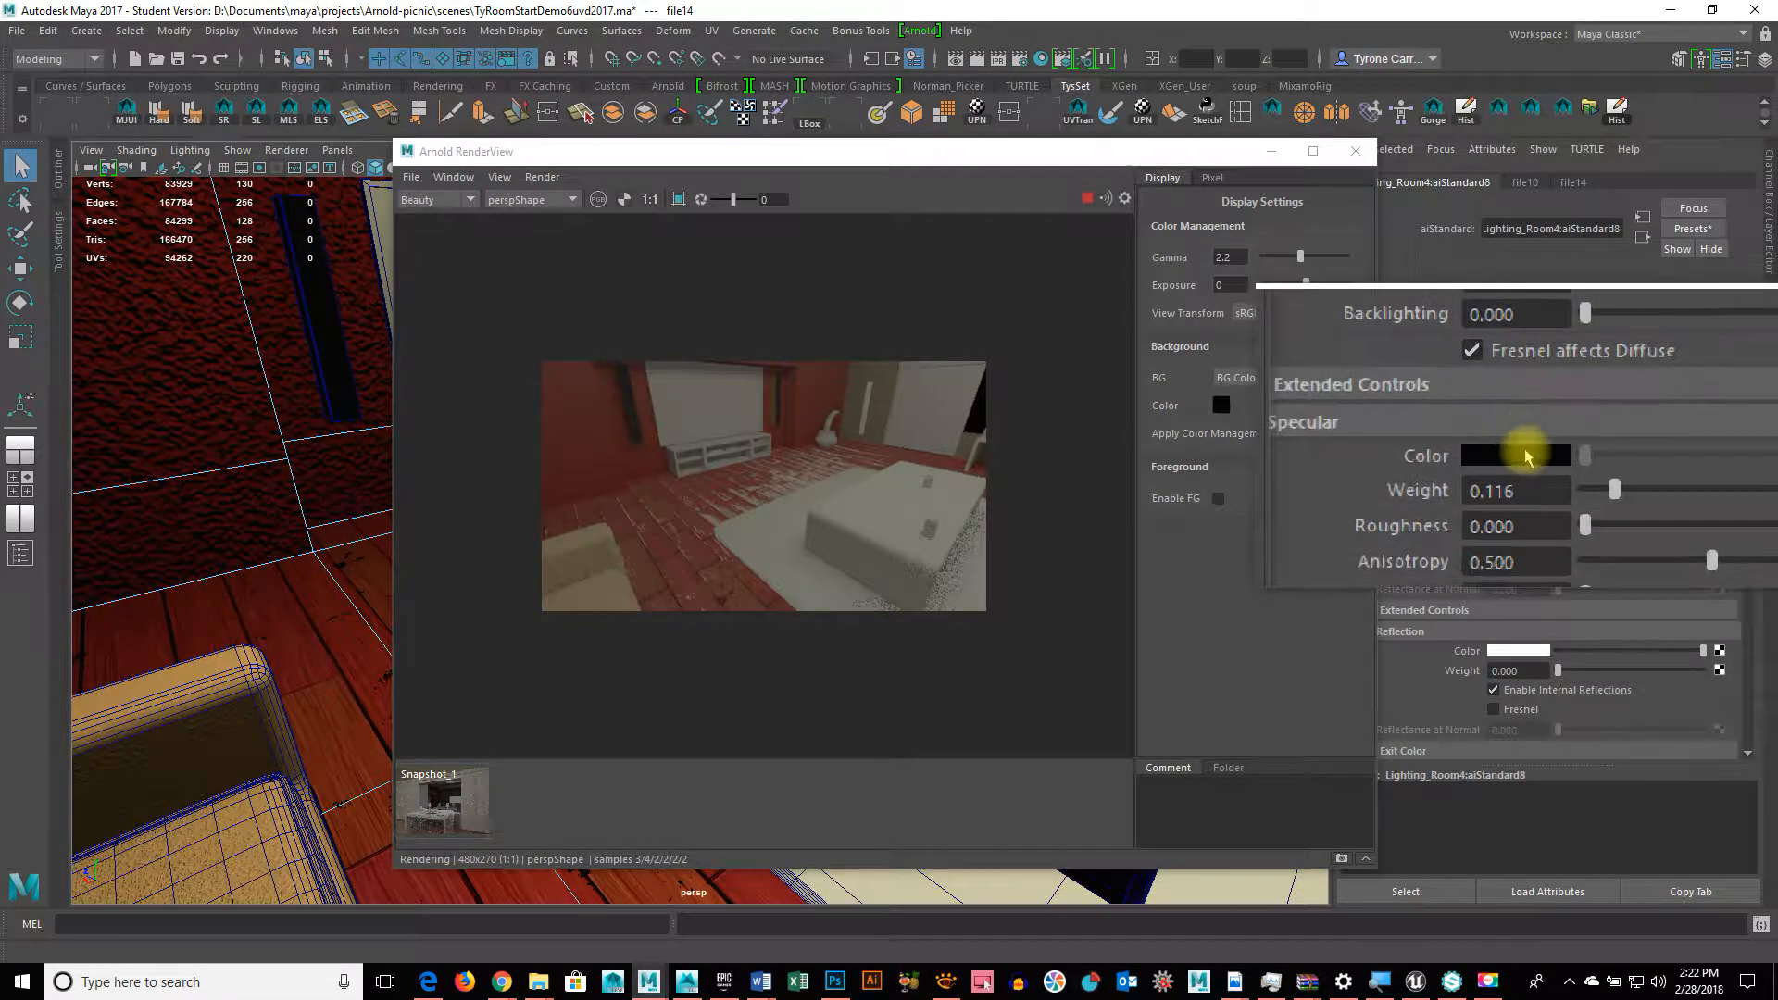
mouse_move(1575, 469)
left_mouse_down()
mouse_move(1632, 477)
mouse_move(1592, 476)
left_mouse_up()
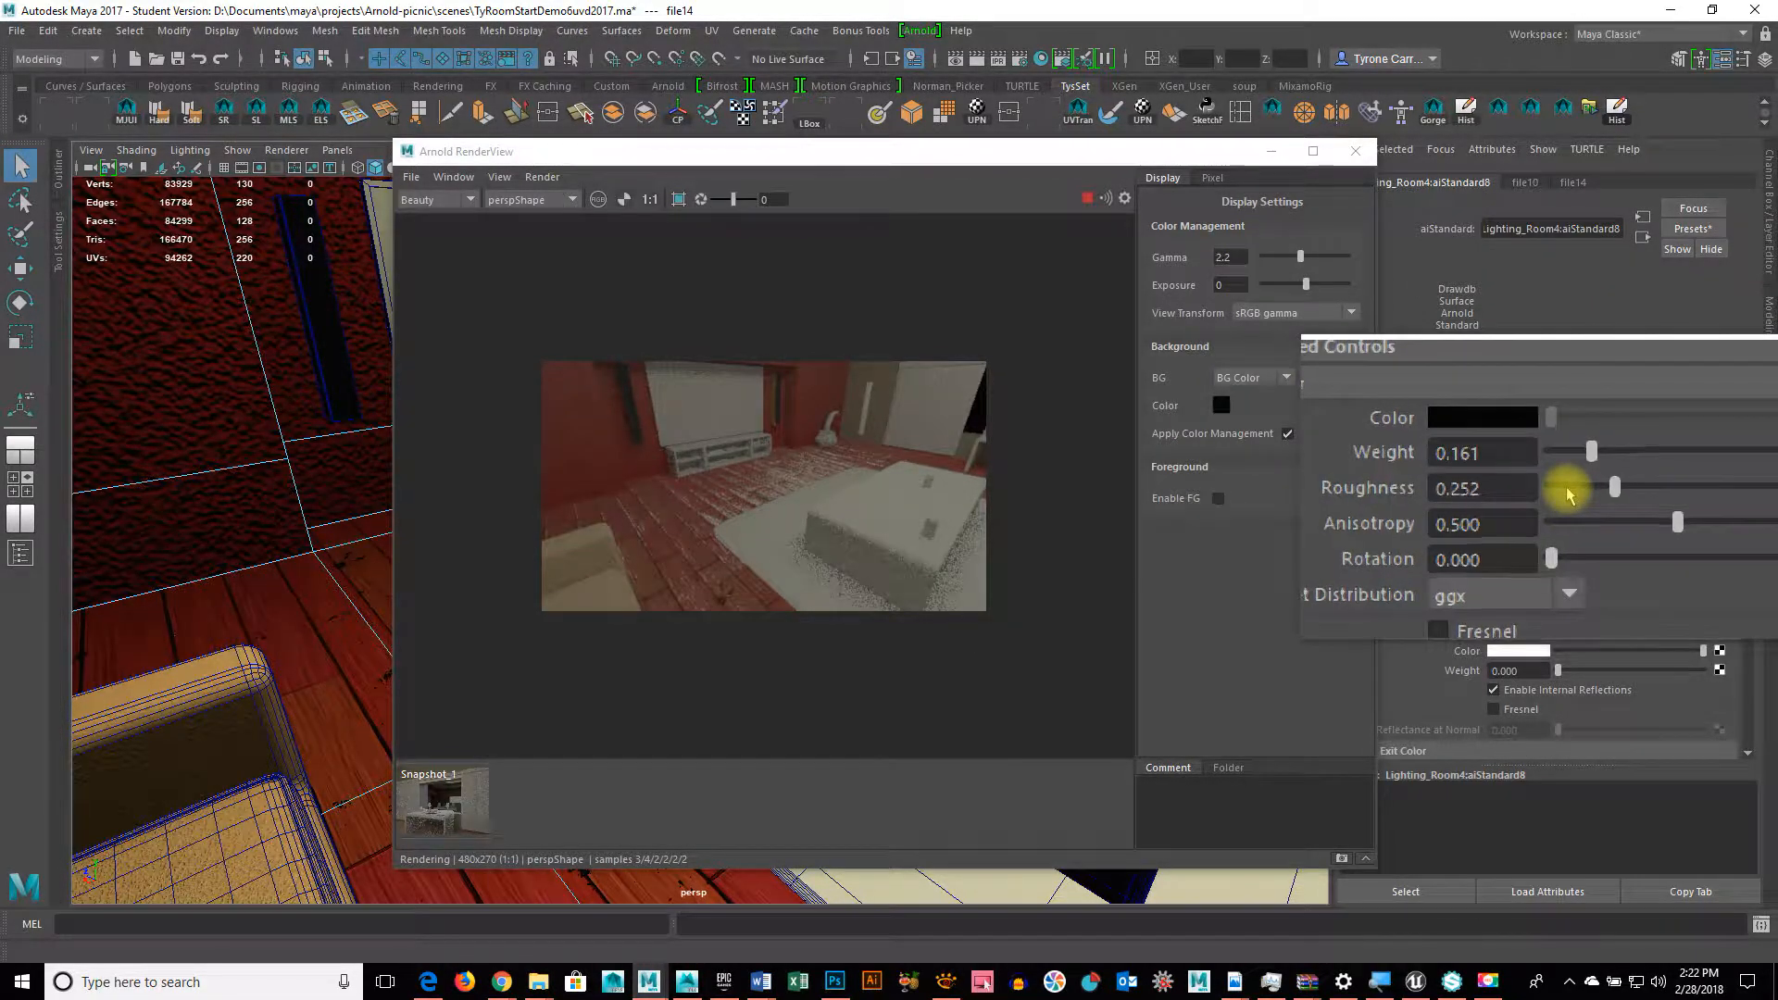
mouse_move(1568, 487)
left_mouse_down()
mouse_move(1608, 480)
mouse_move(1562, 471)
left_mouse_up()
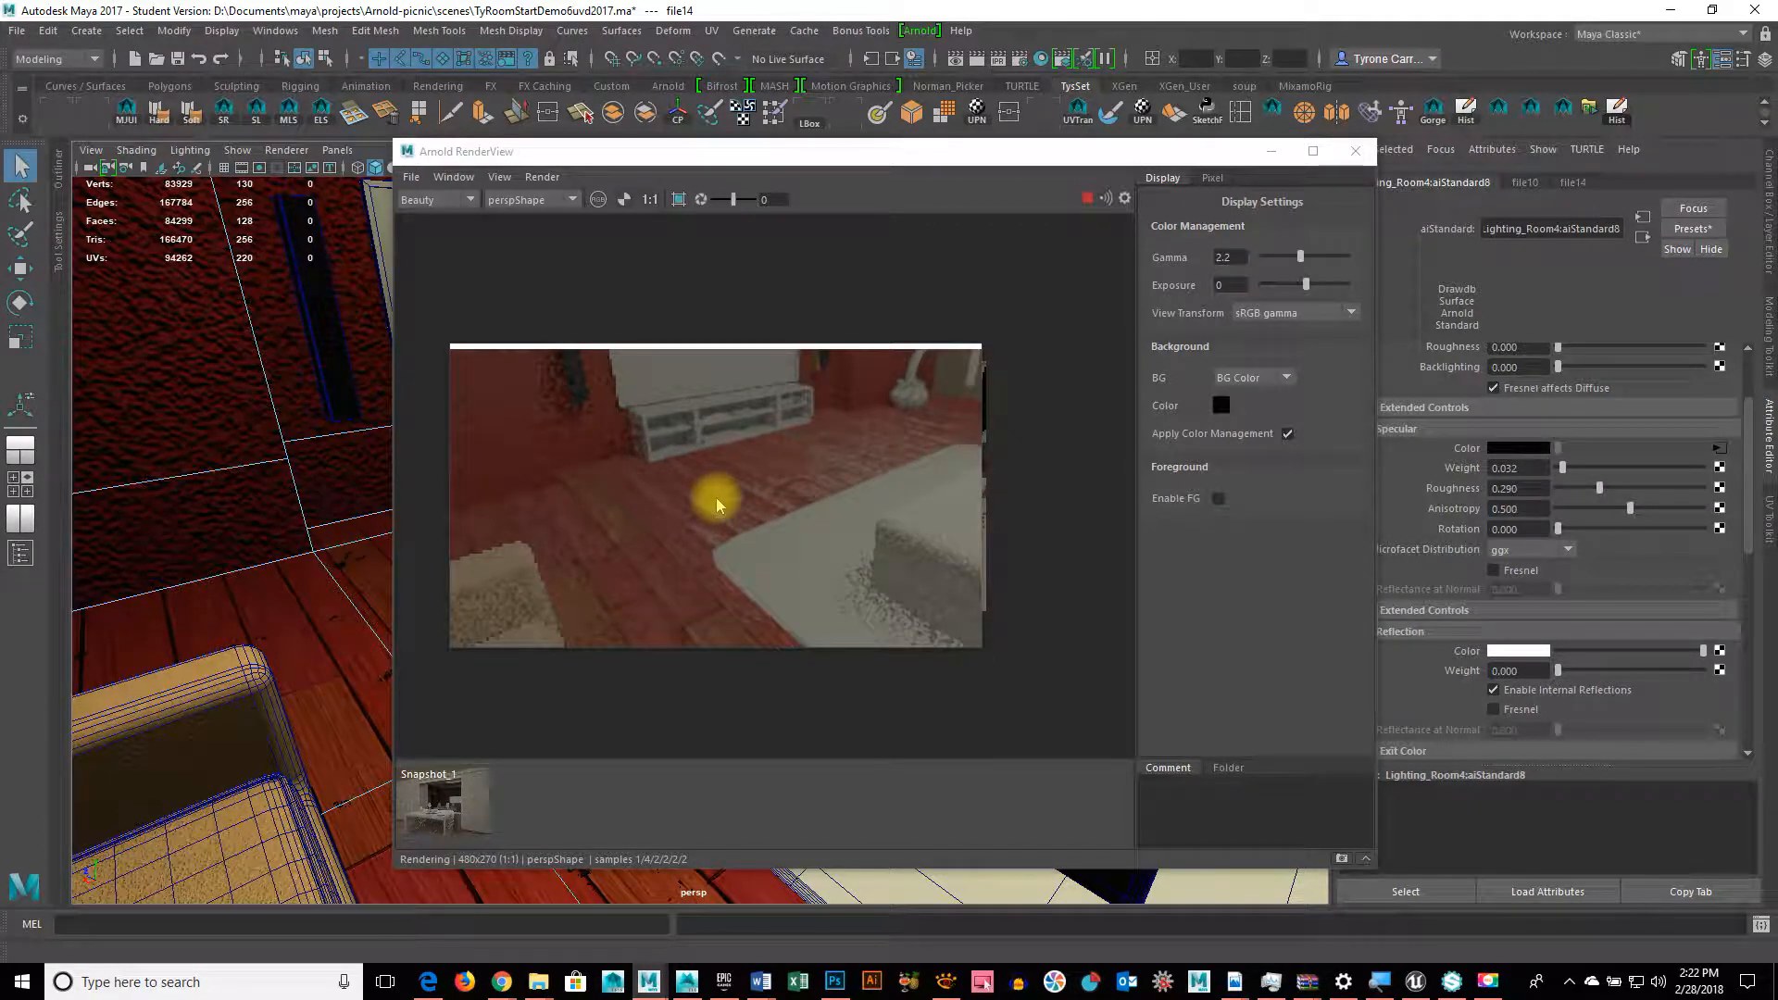
left_click_drag(898, 153, 743, 186)
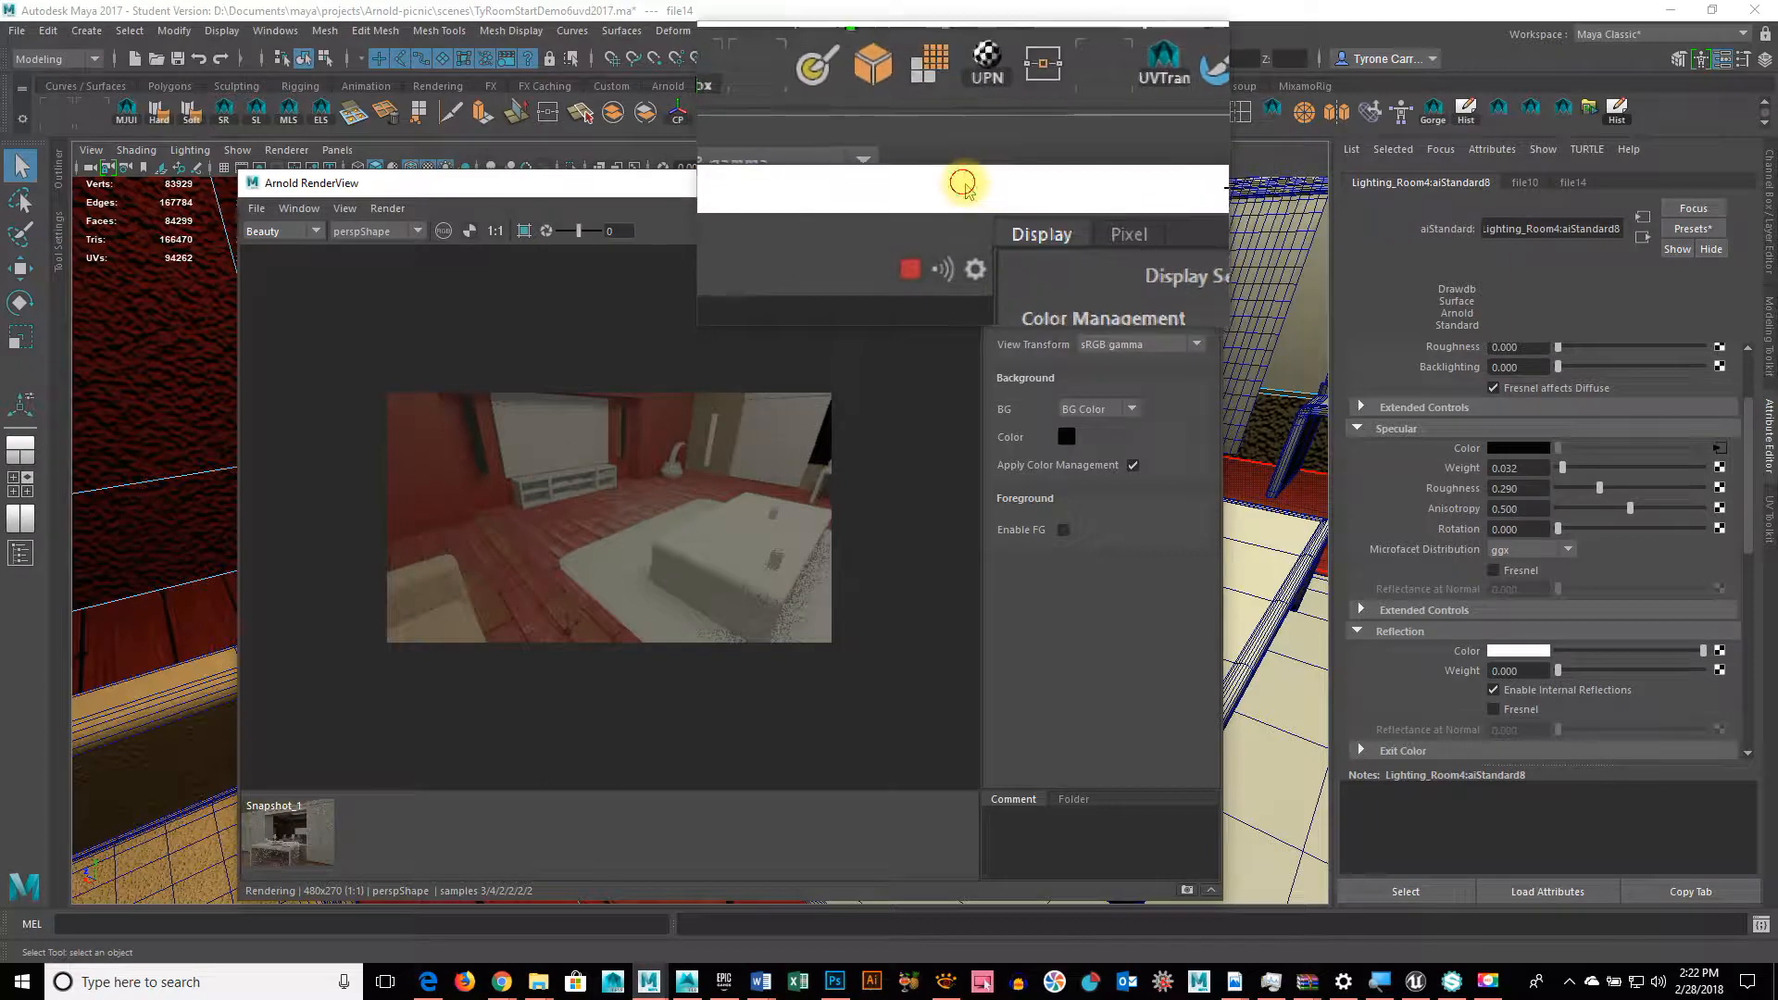
Step: Switch to the Hypershade/Render/Persp layout and select the aiAreaLight from the Lights tab
left_click_drag(963, 183, 1409, 353)
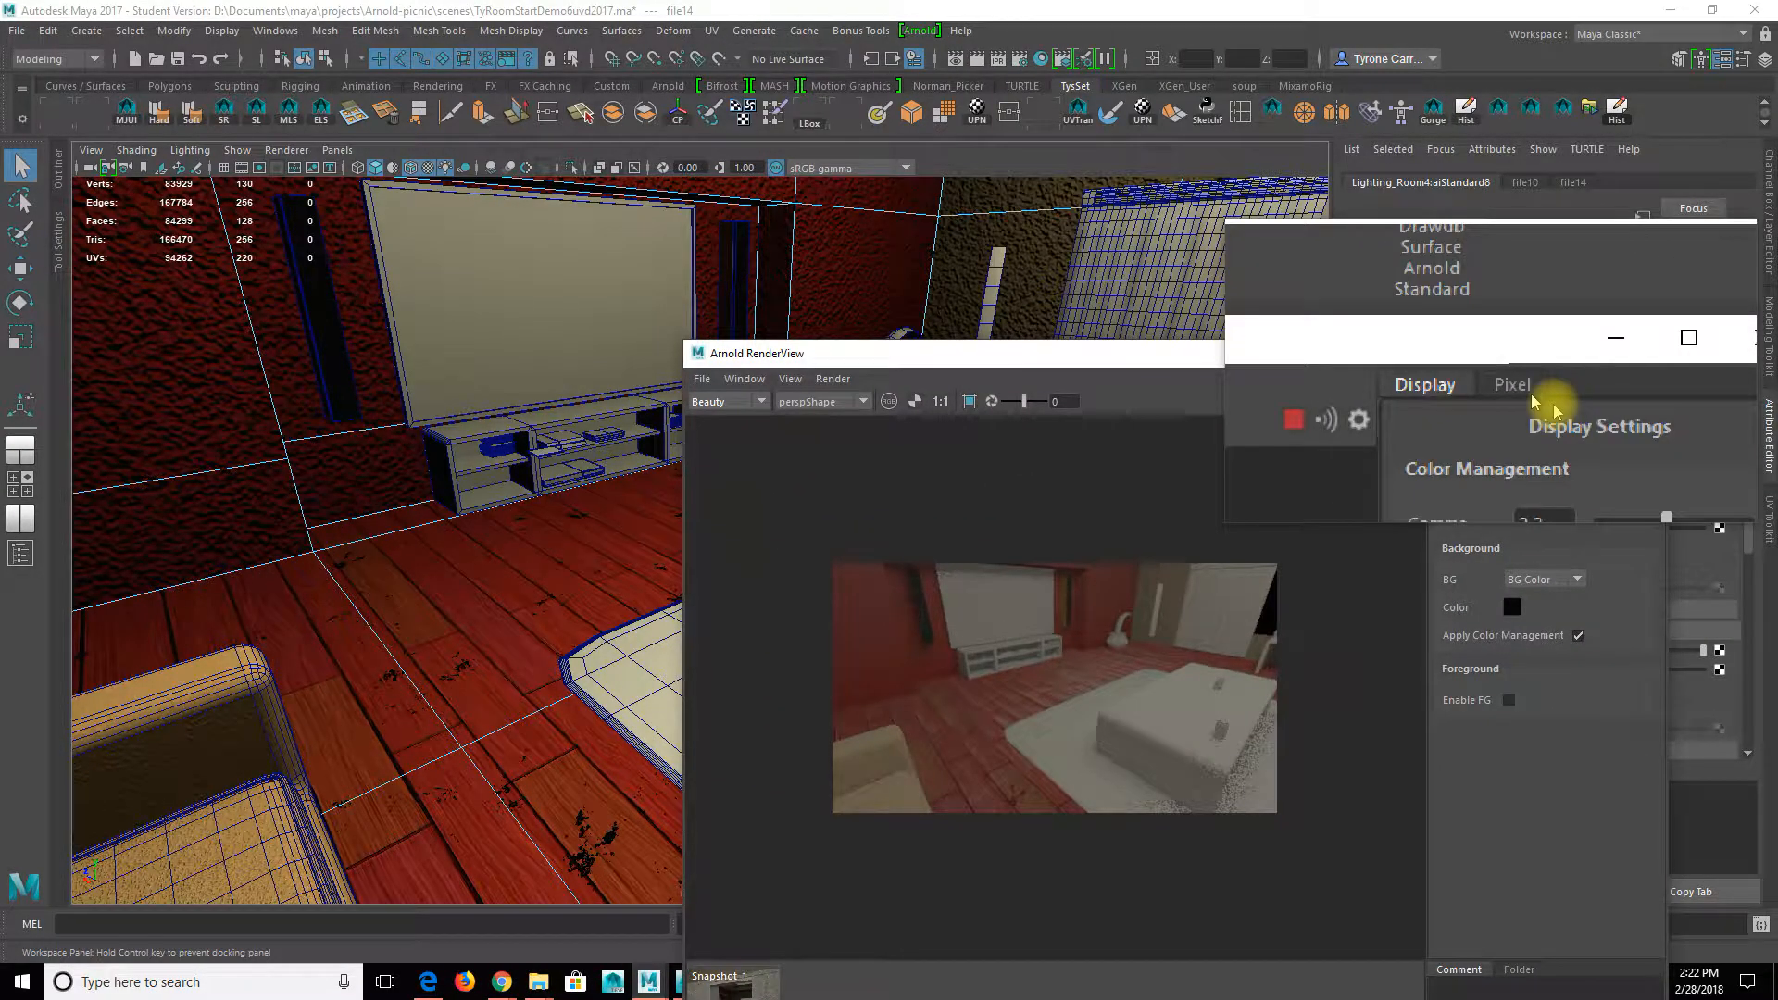
left_click_drag(1552, 404, 1564, 414)
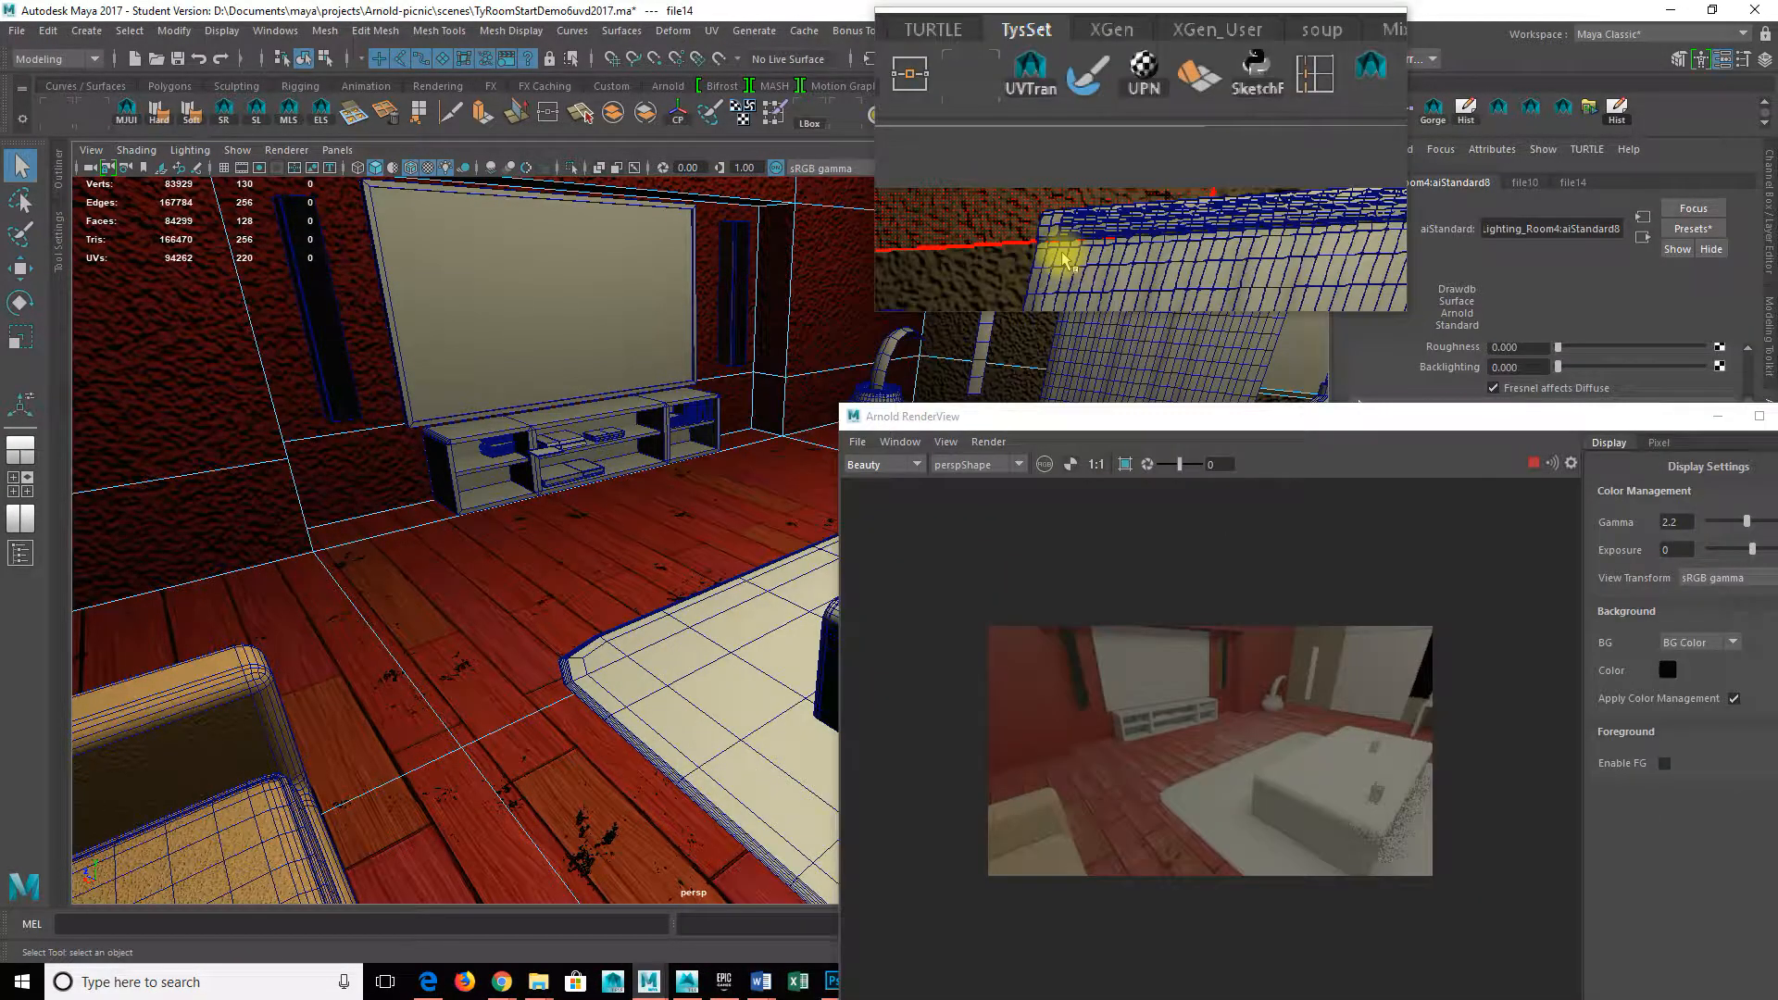
key("space")
left_click_drag(1065, 262, 913, 191)
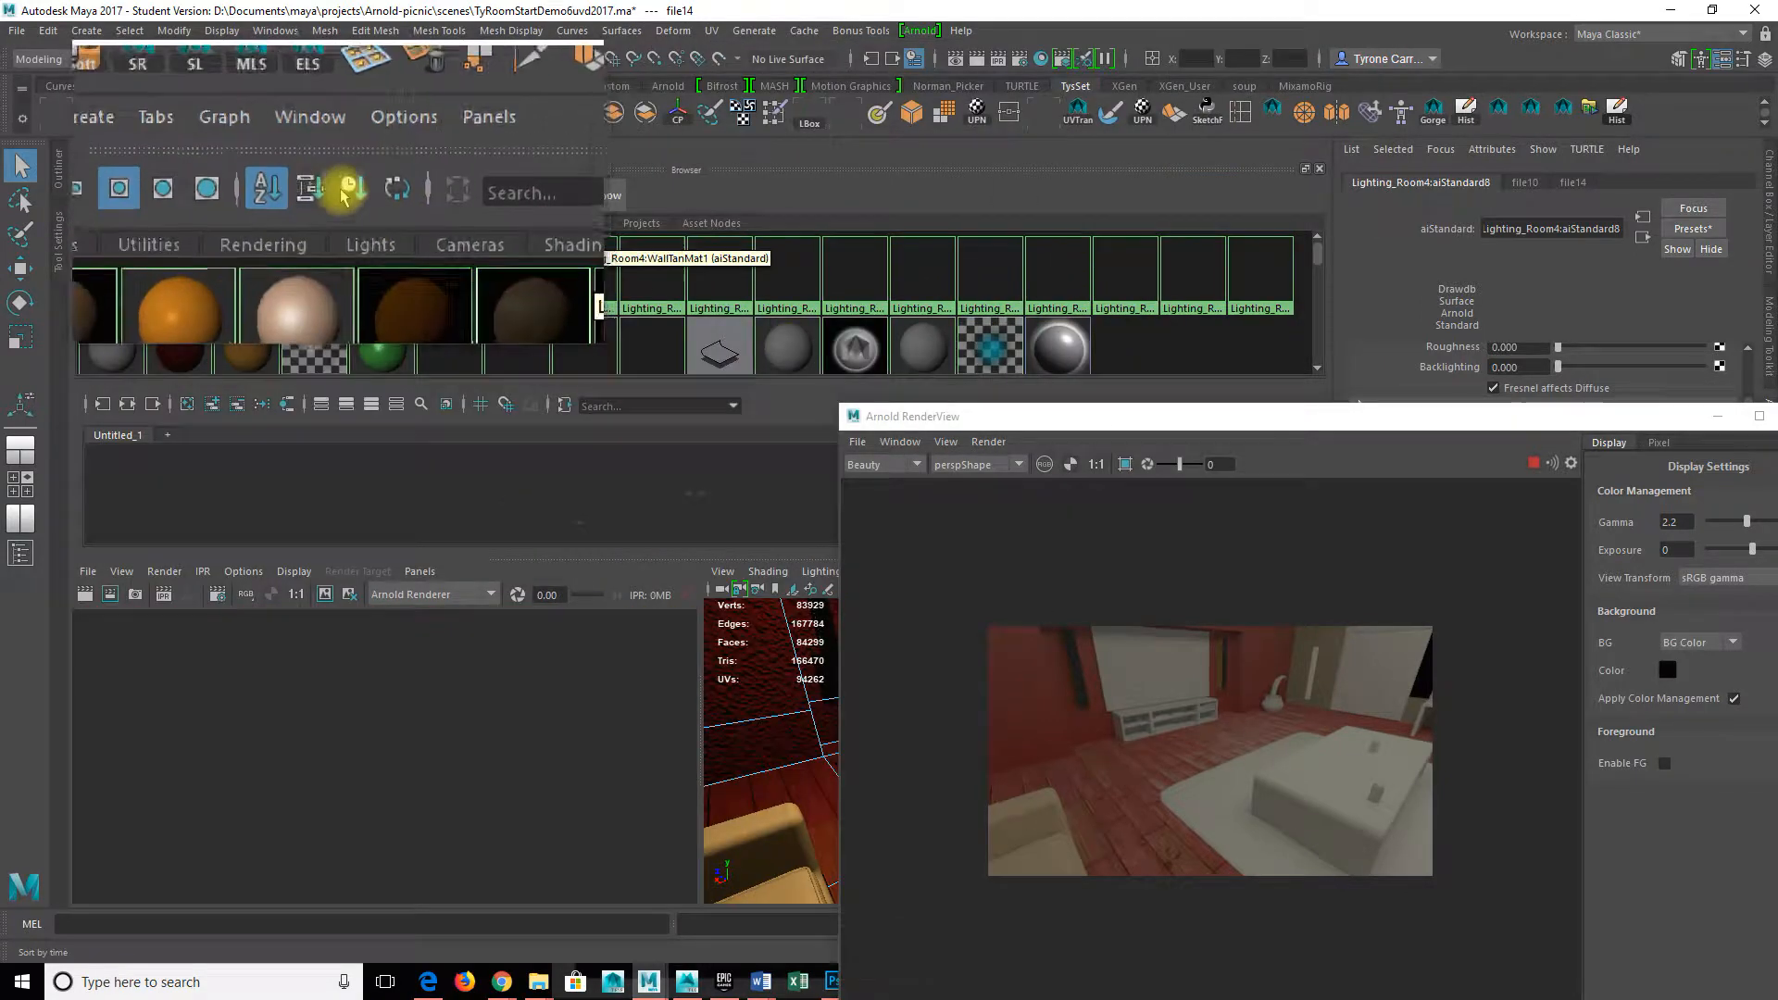
left_click(360, 223)
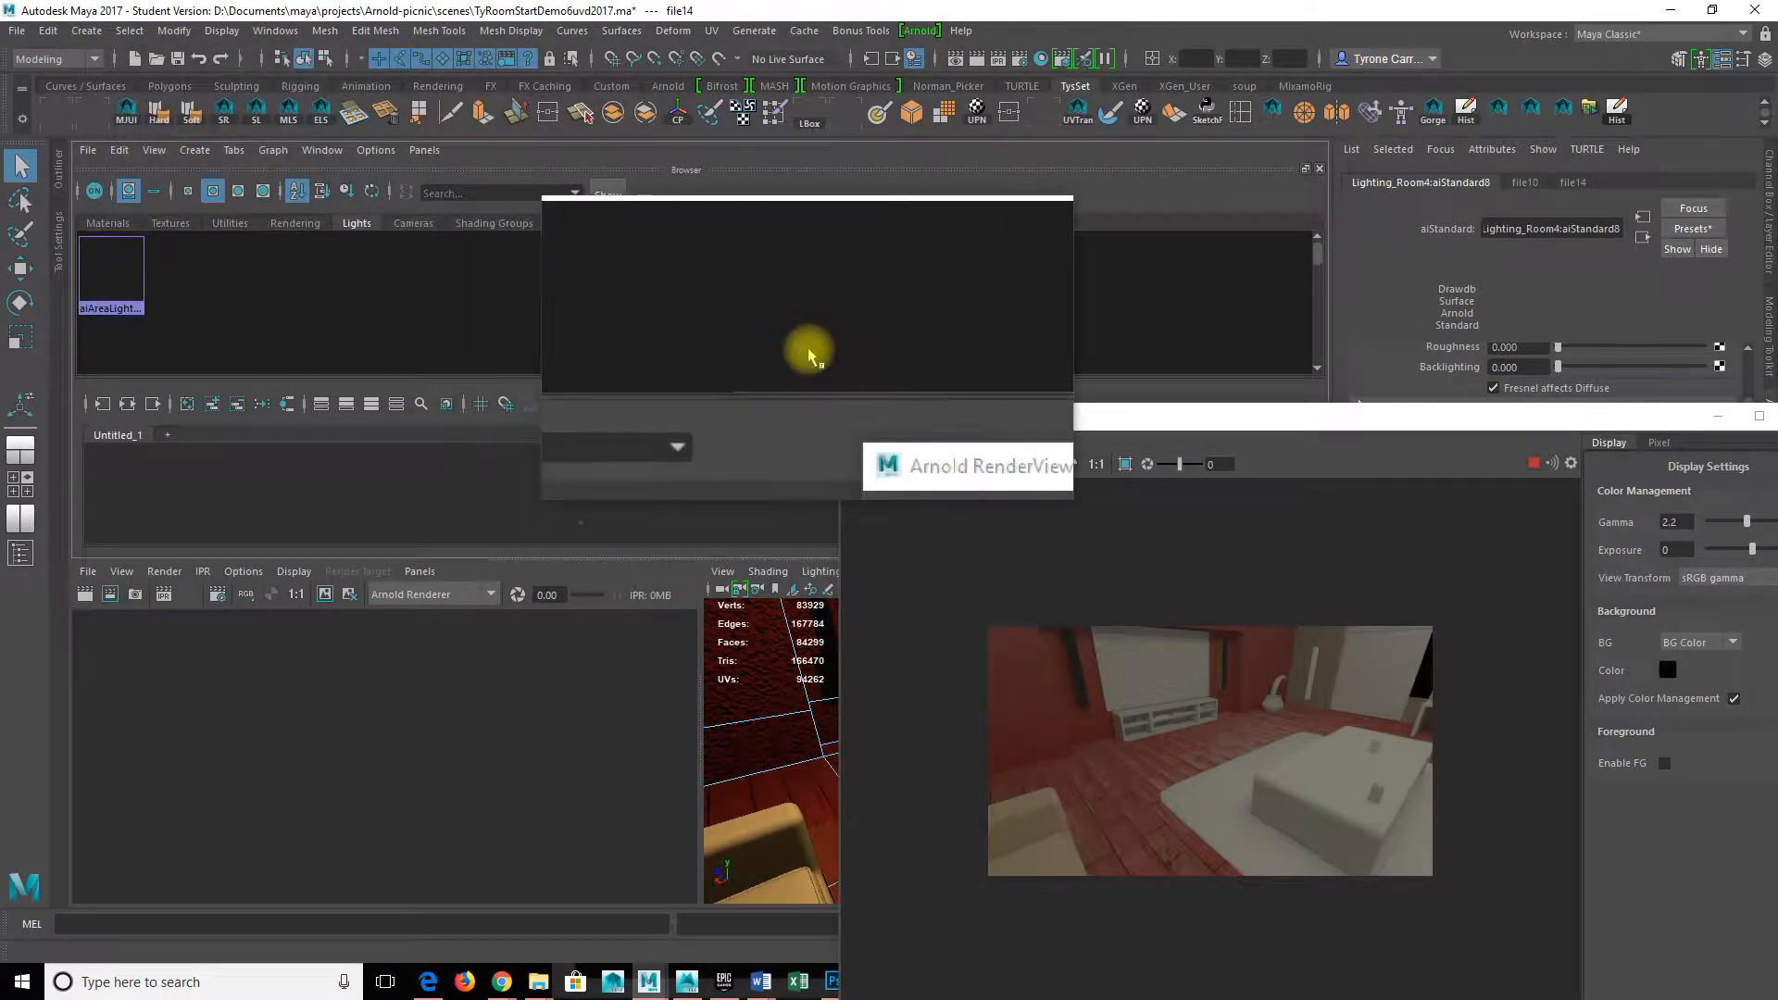
left_click(131, 280)
left_click_drag(1322, 422, 746, 269)
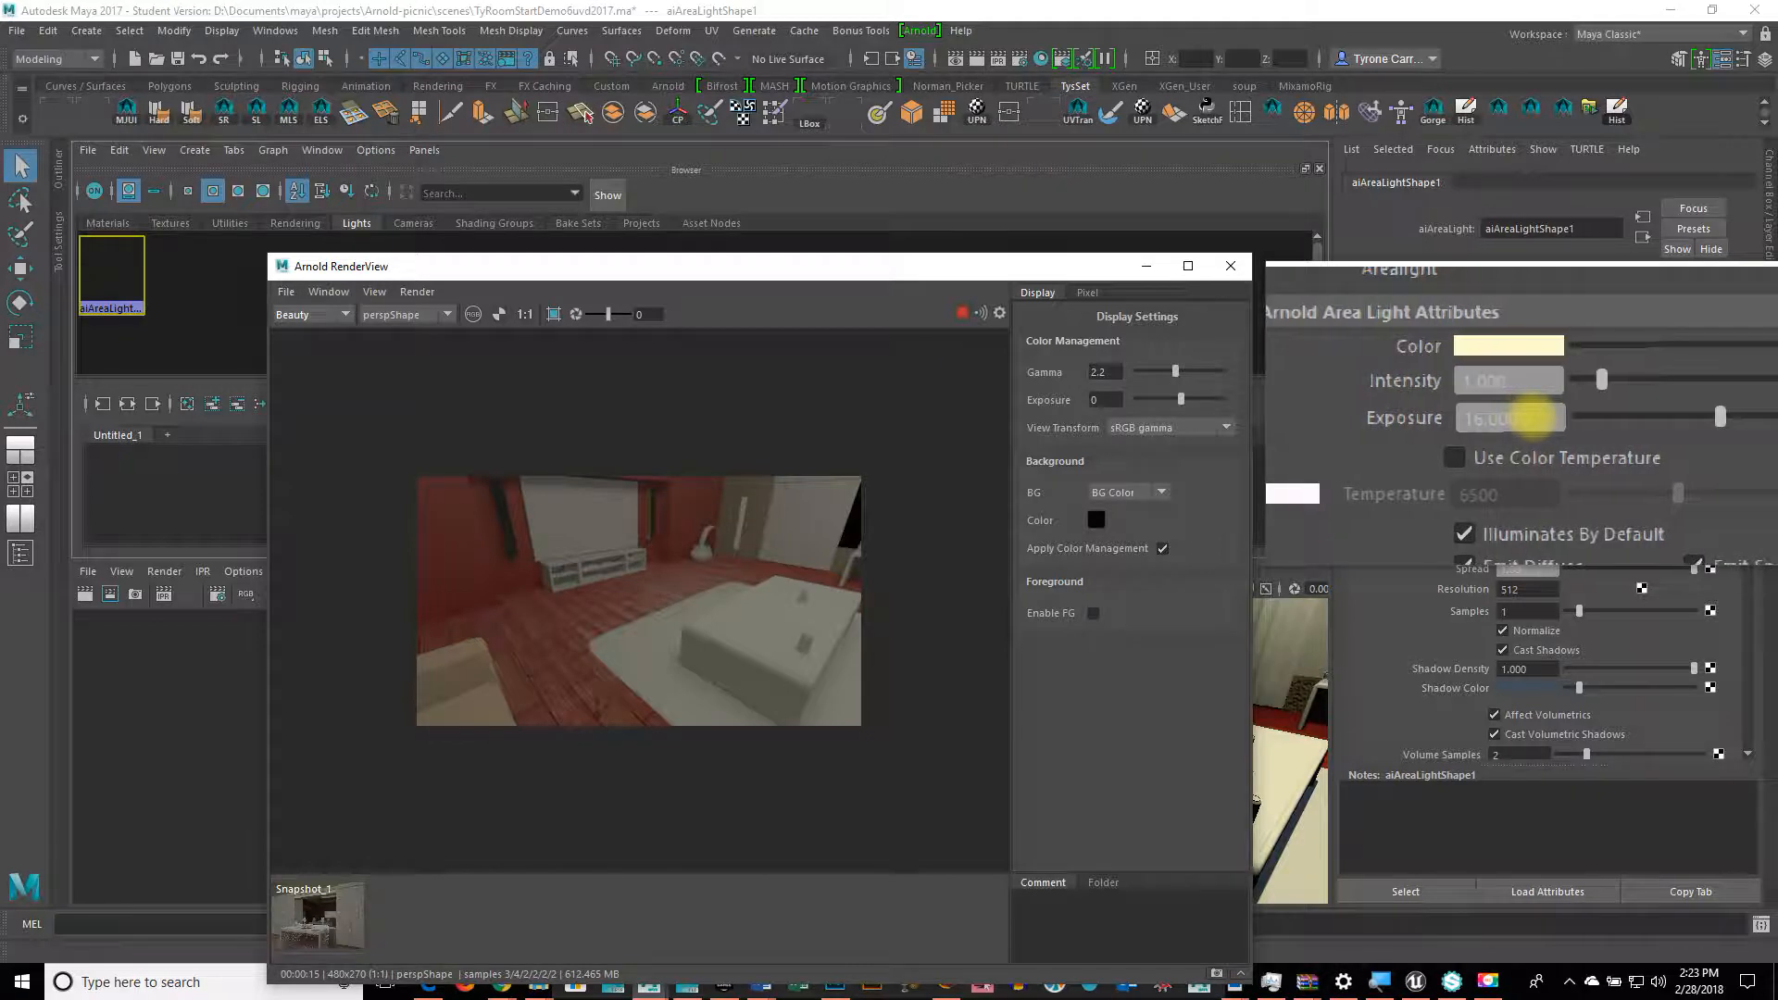
Step: Set the area light aiAreaLightShape1's exposure to 15
left_click(1535, 417)
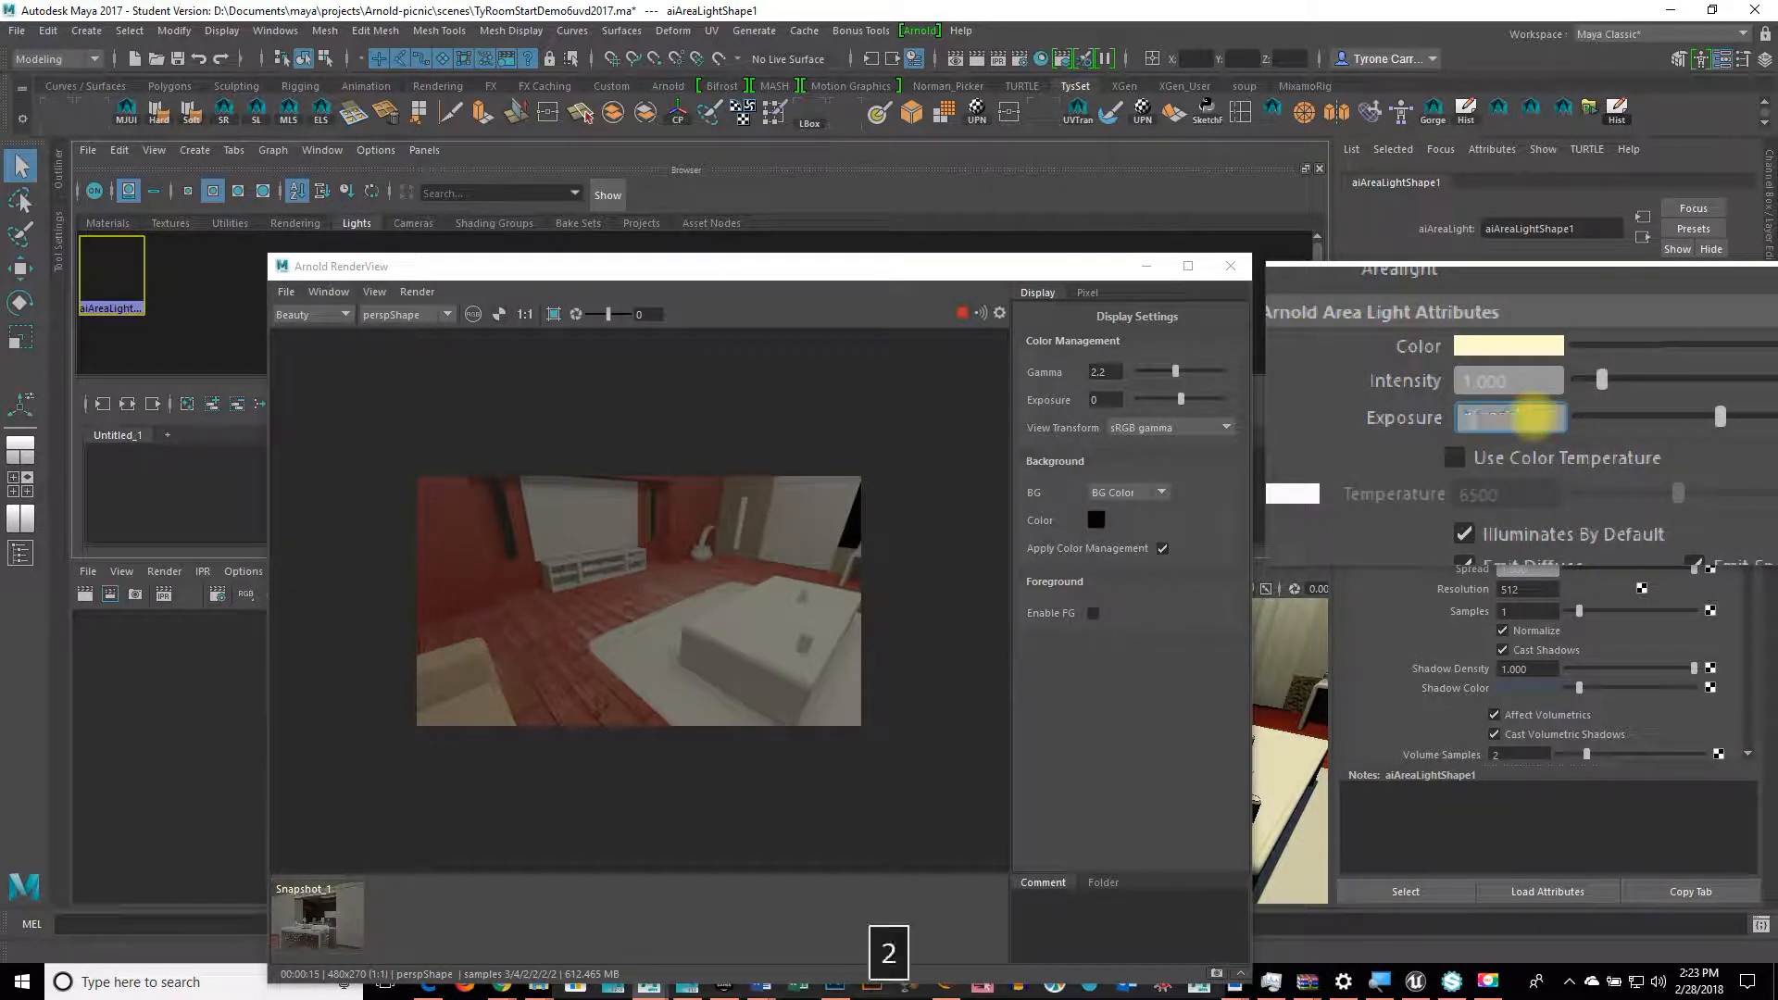
type("247")
key("BackSpace")
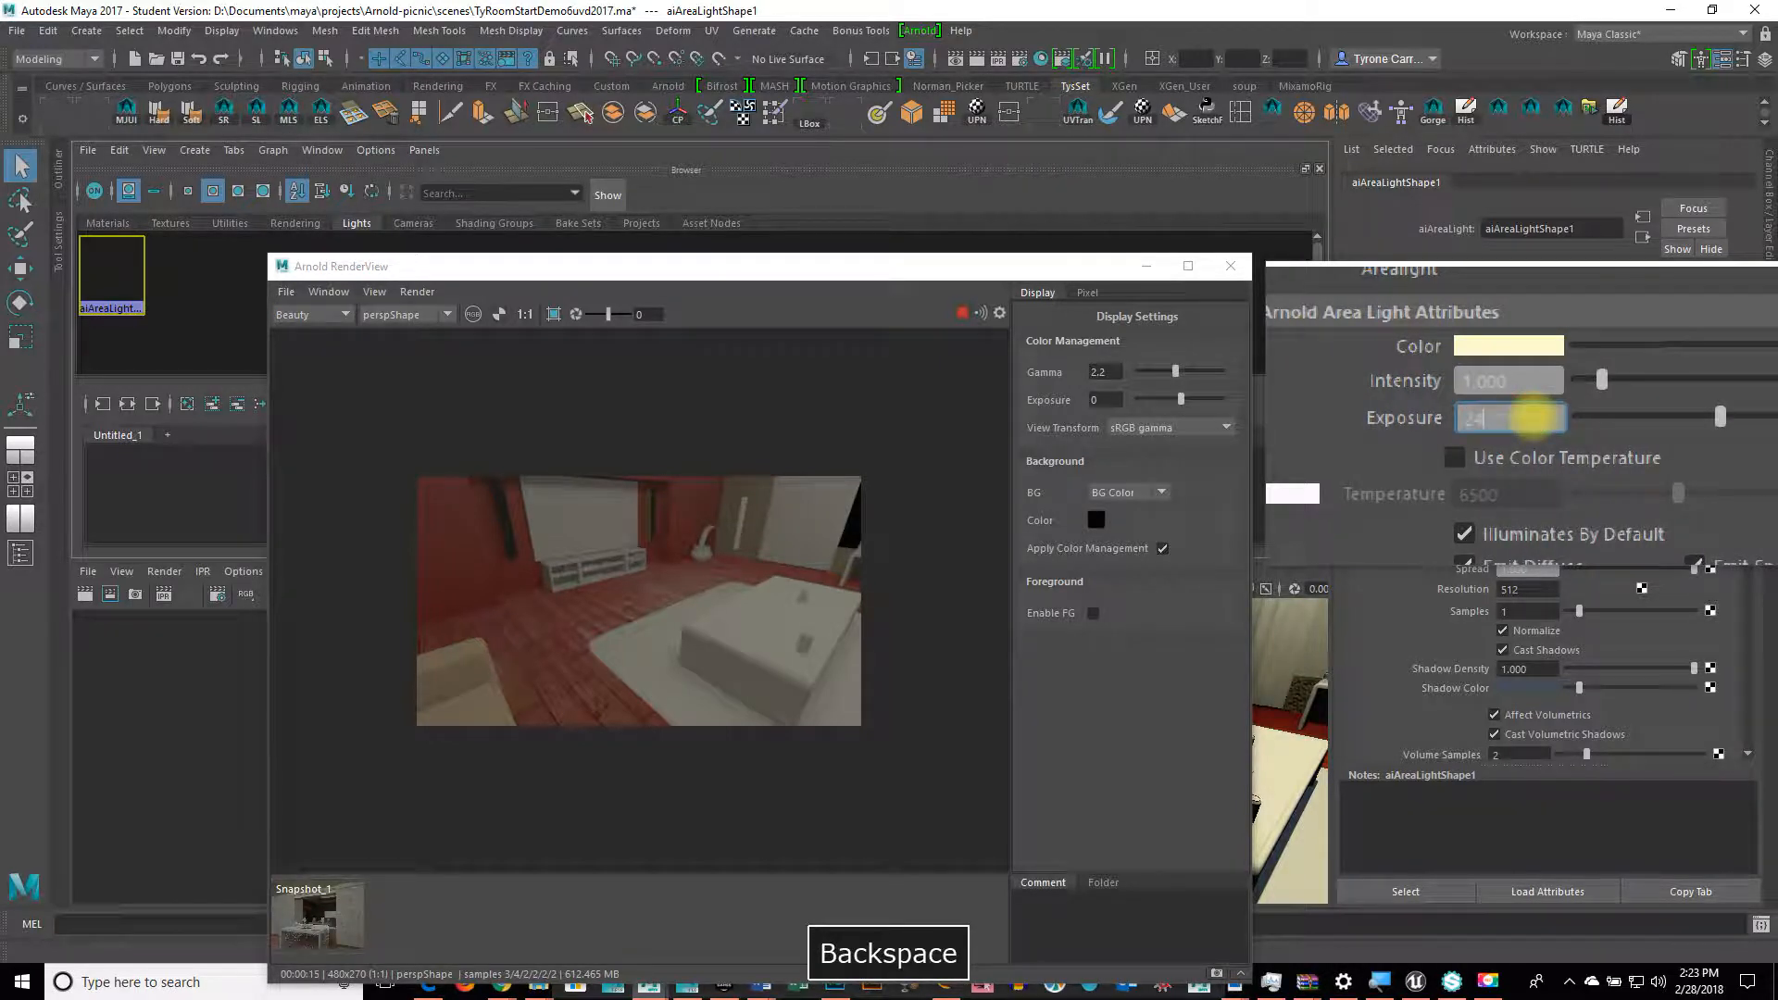
key("BackSpace")
key("BackSpace")
type("15")
key("Return")
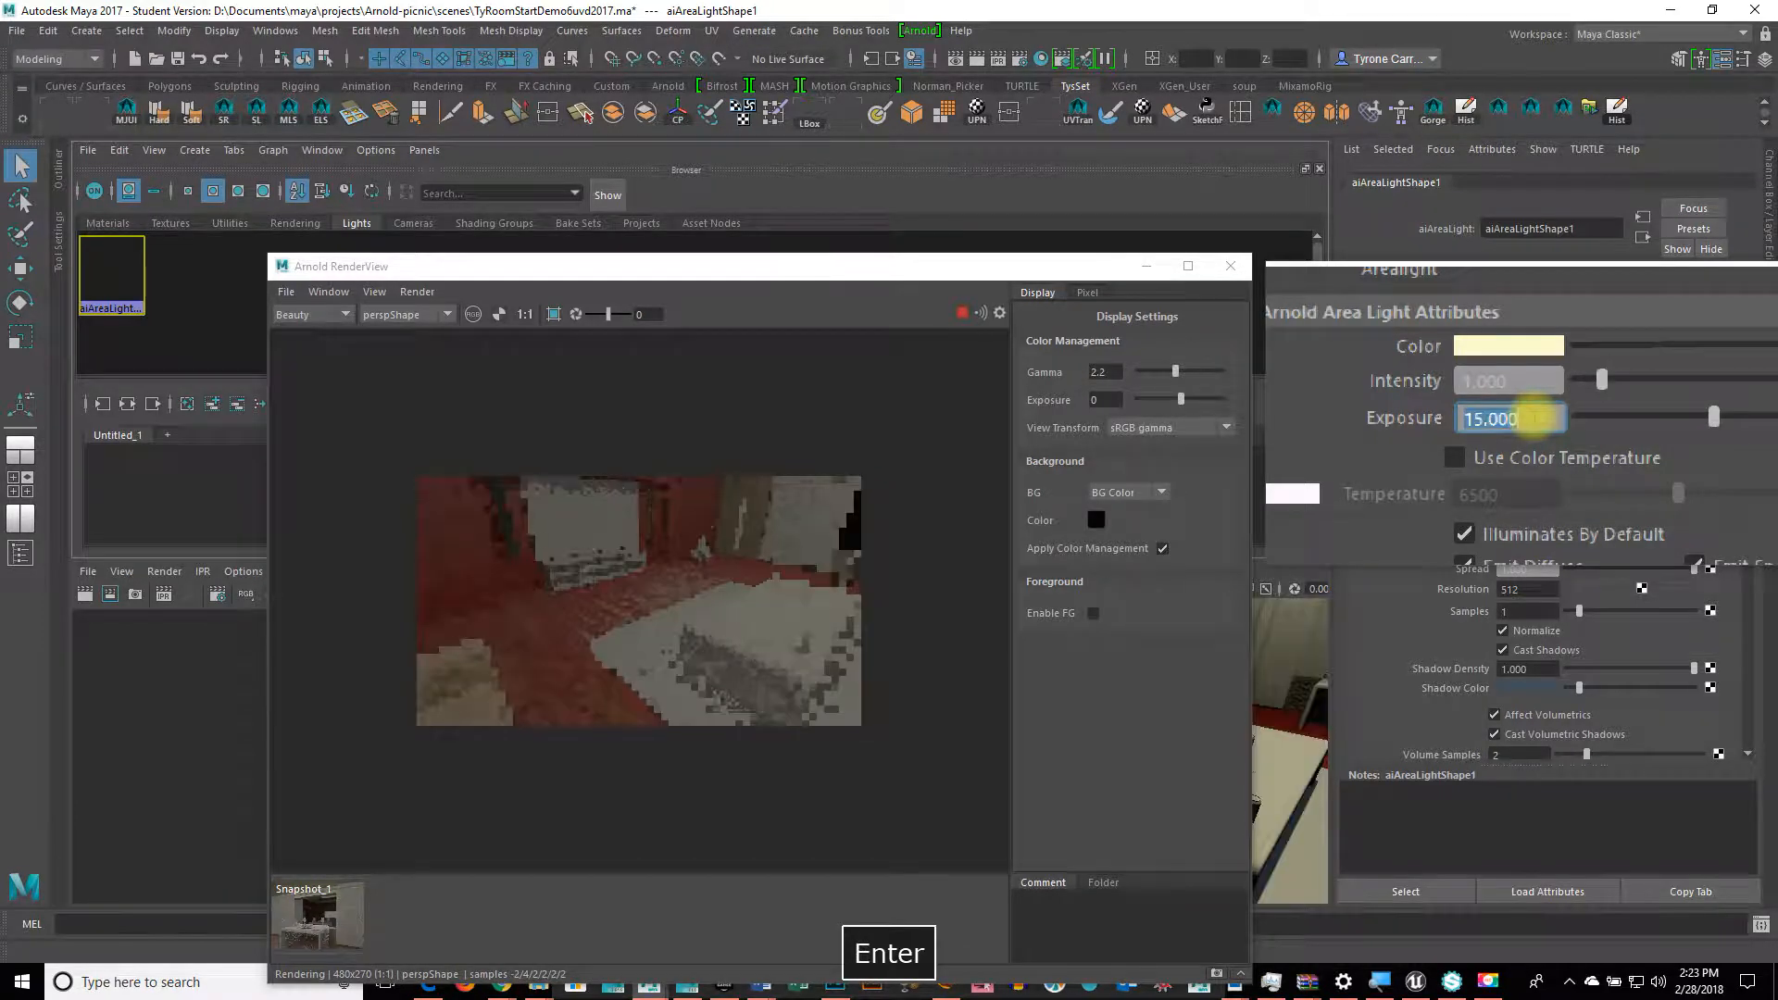
type("20")
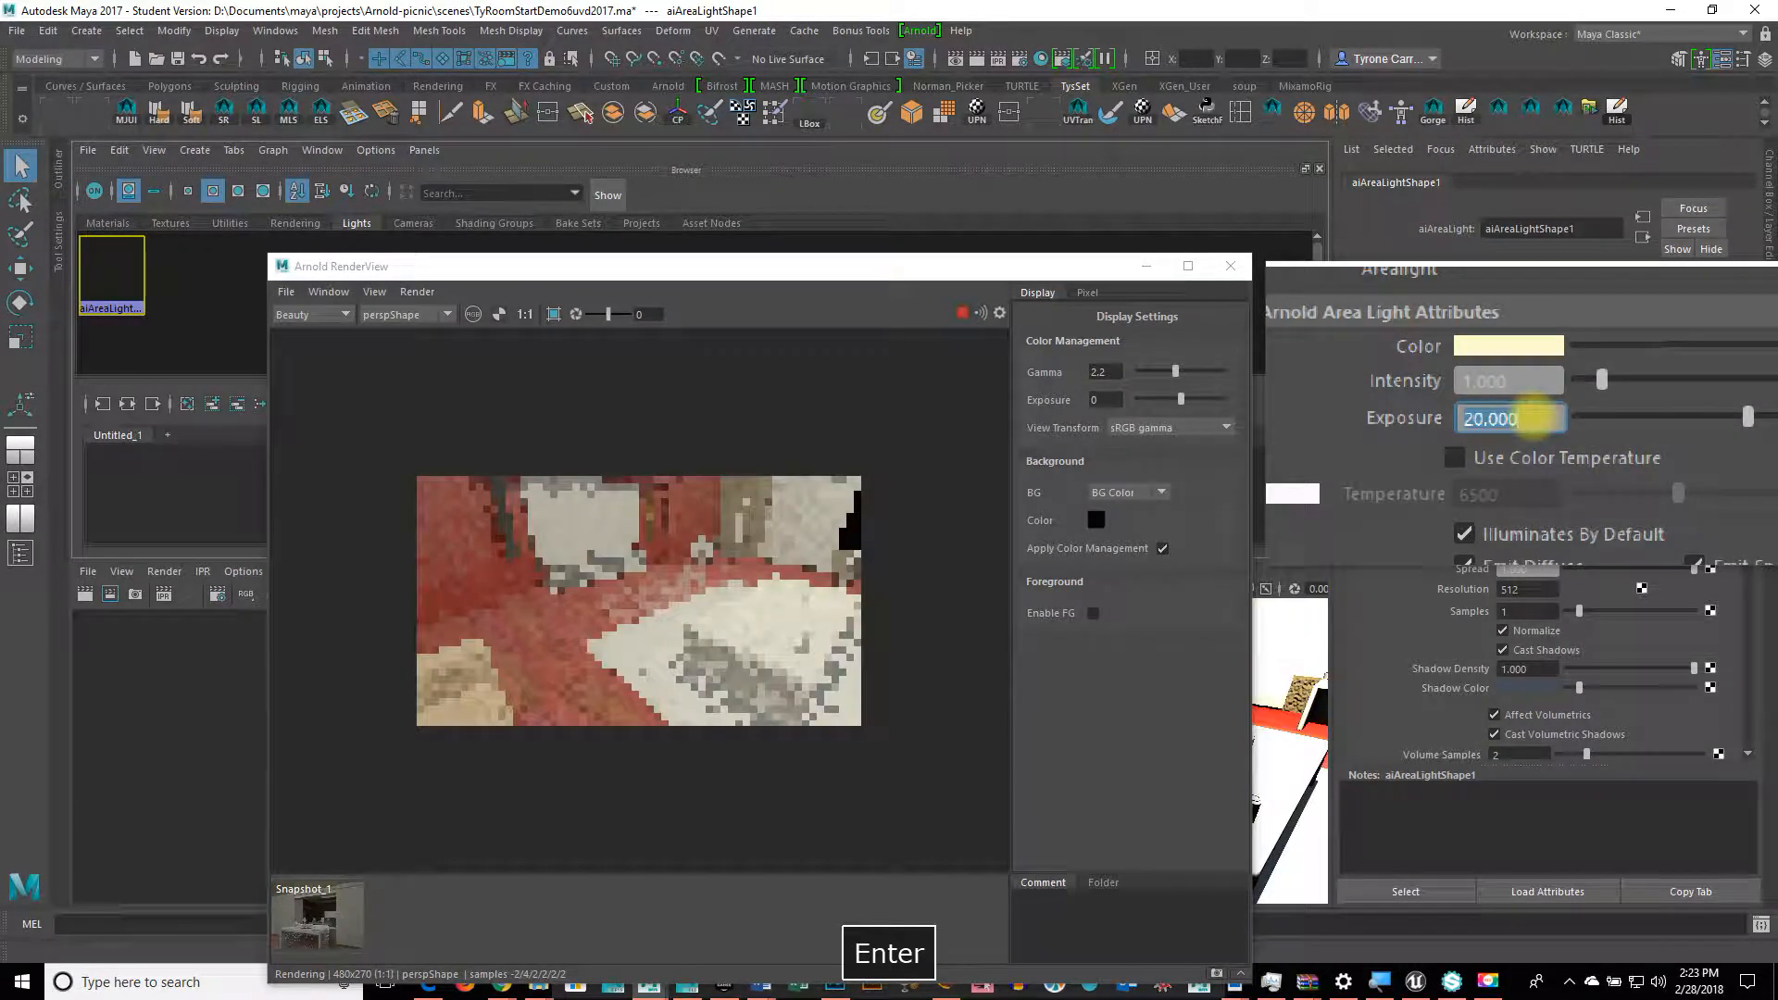
type("15")
key("Return")
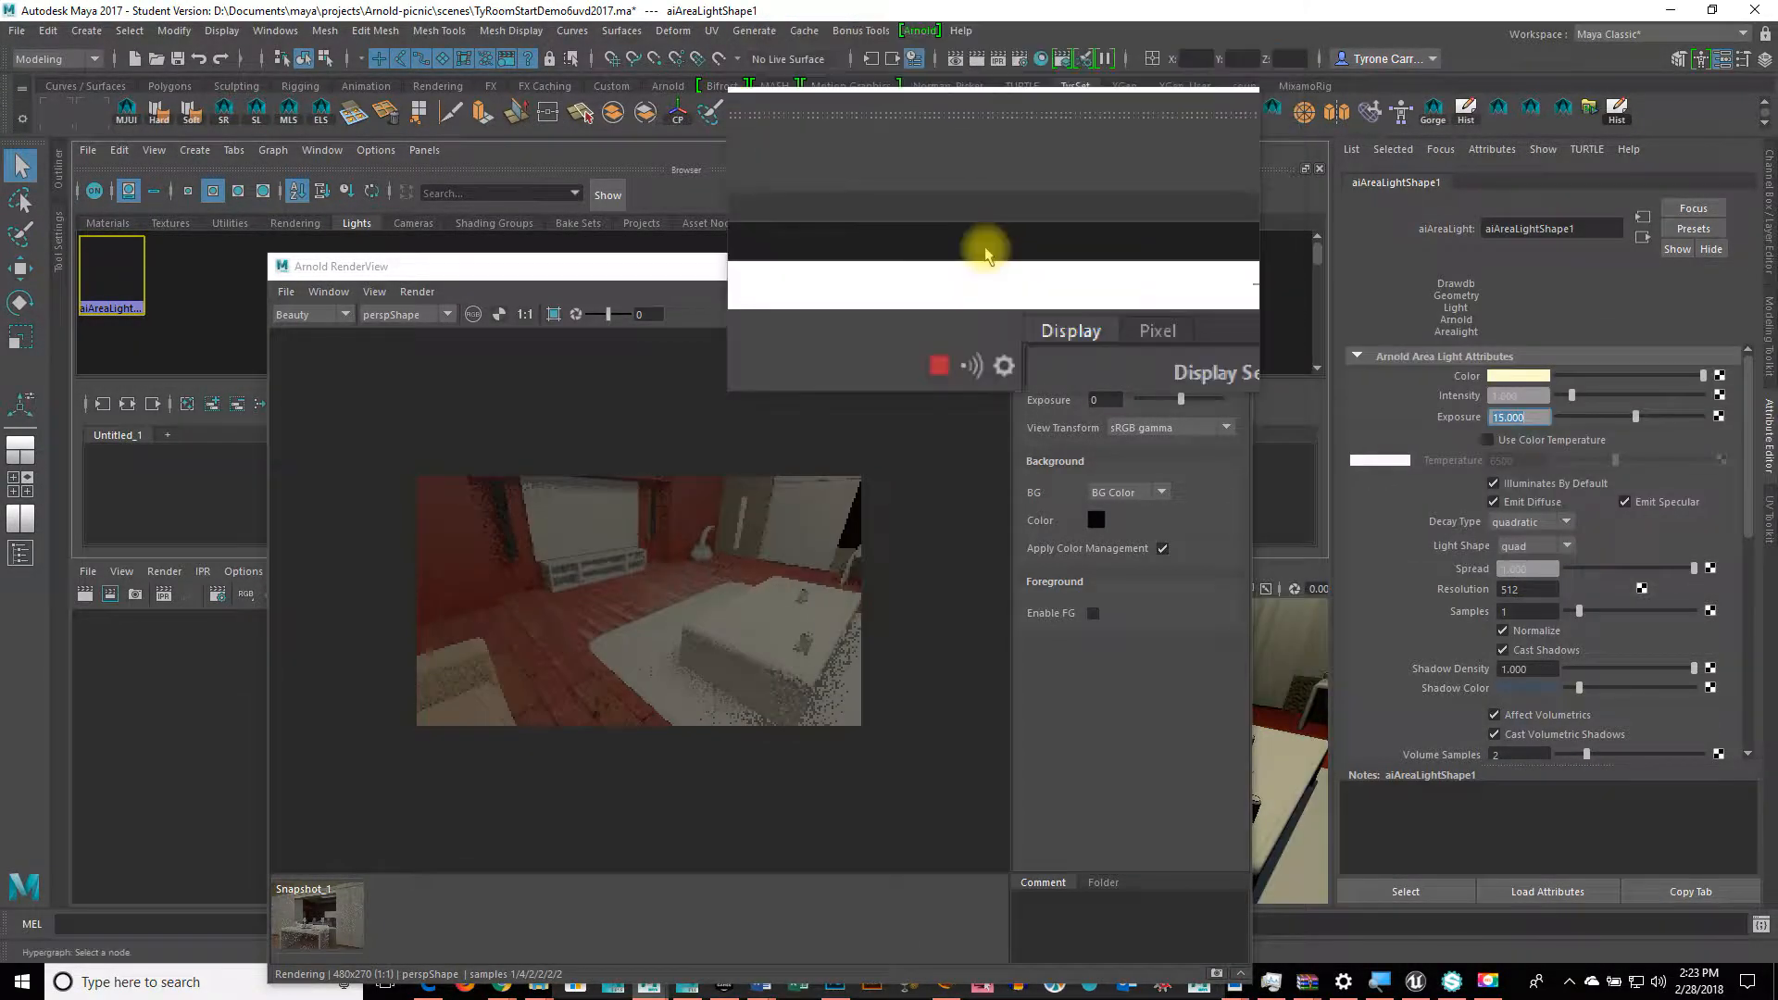
Step: Zoom into the render and pick the floor to show Lighting_Room4:pCubeShape1's attributes
left_click_drag(963, 274, 993, 216)
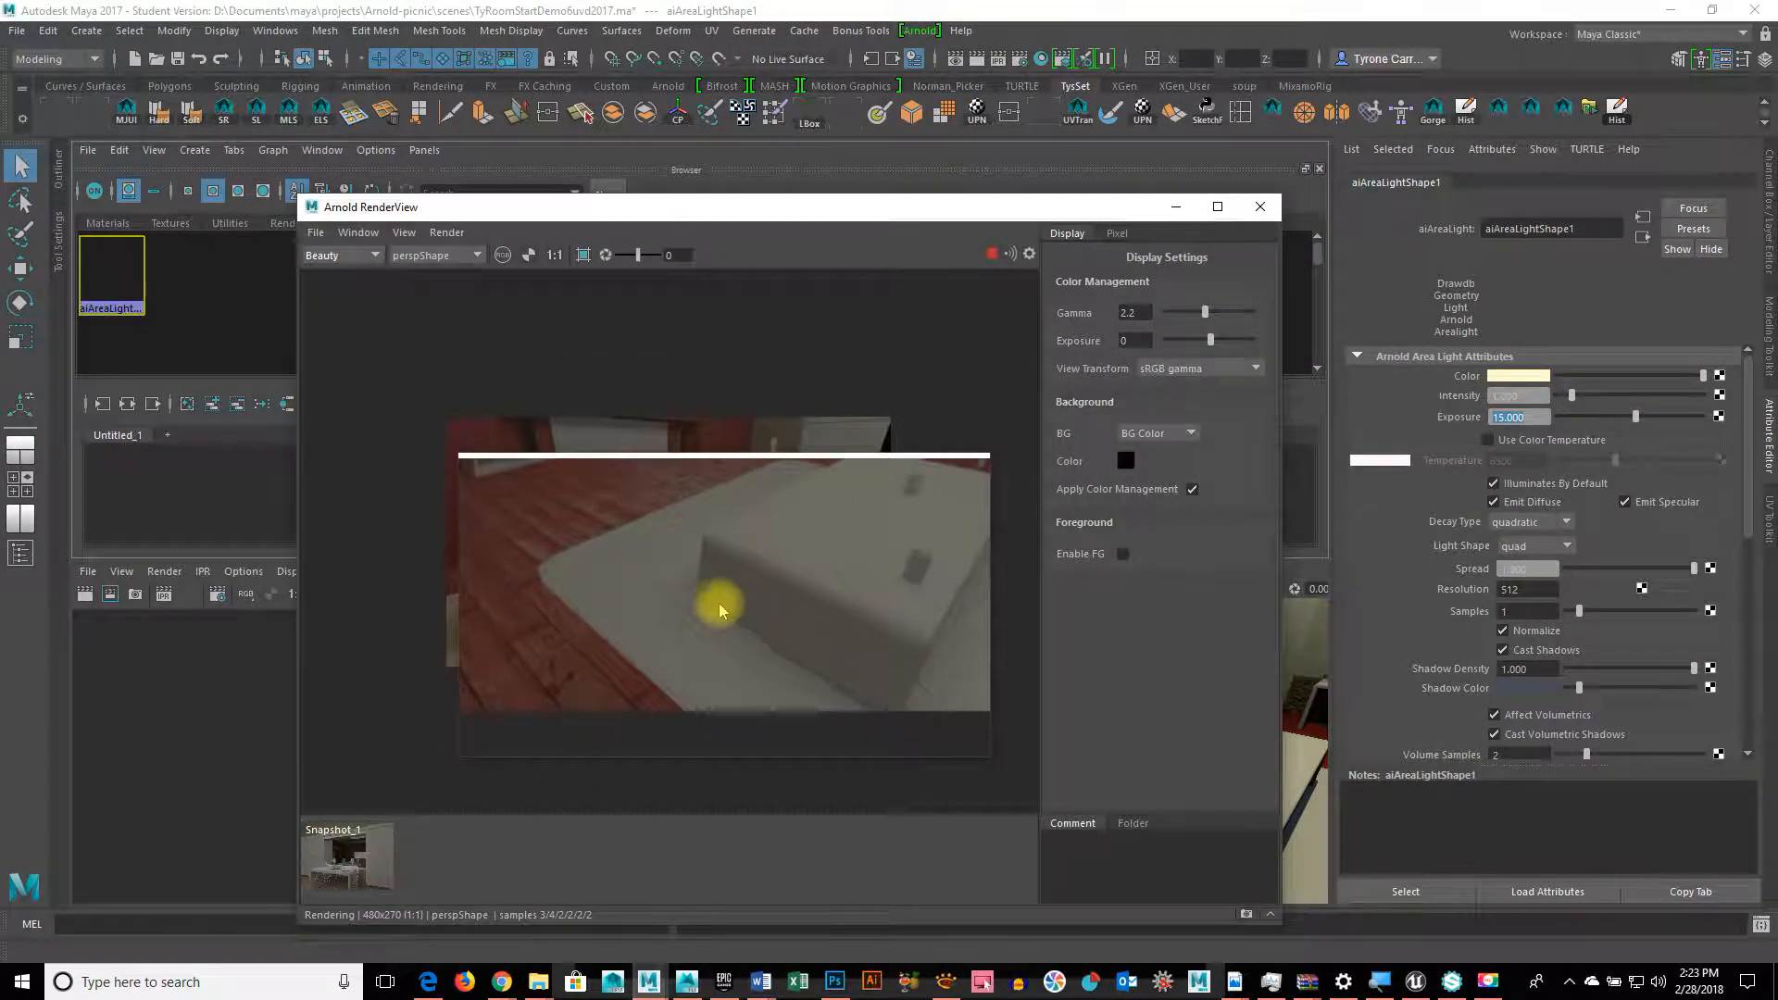
right_click_drag(667, 555, 1207, 497, "alt")
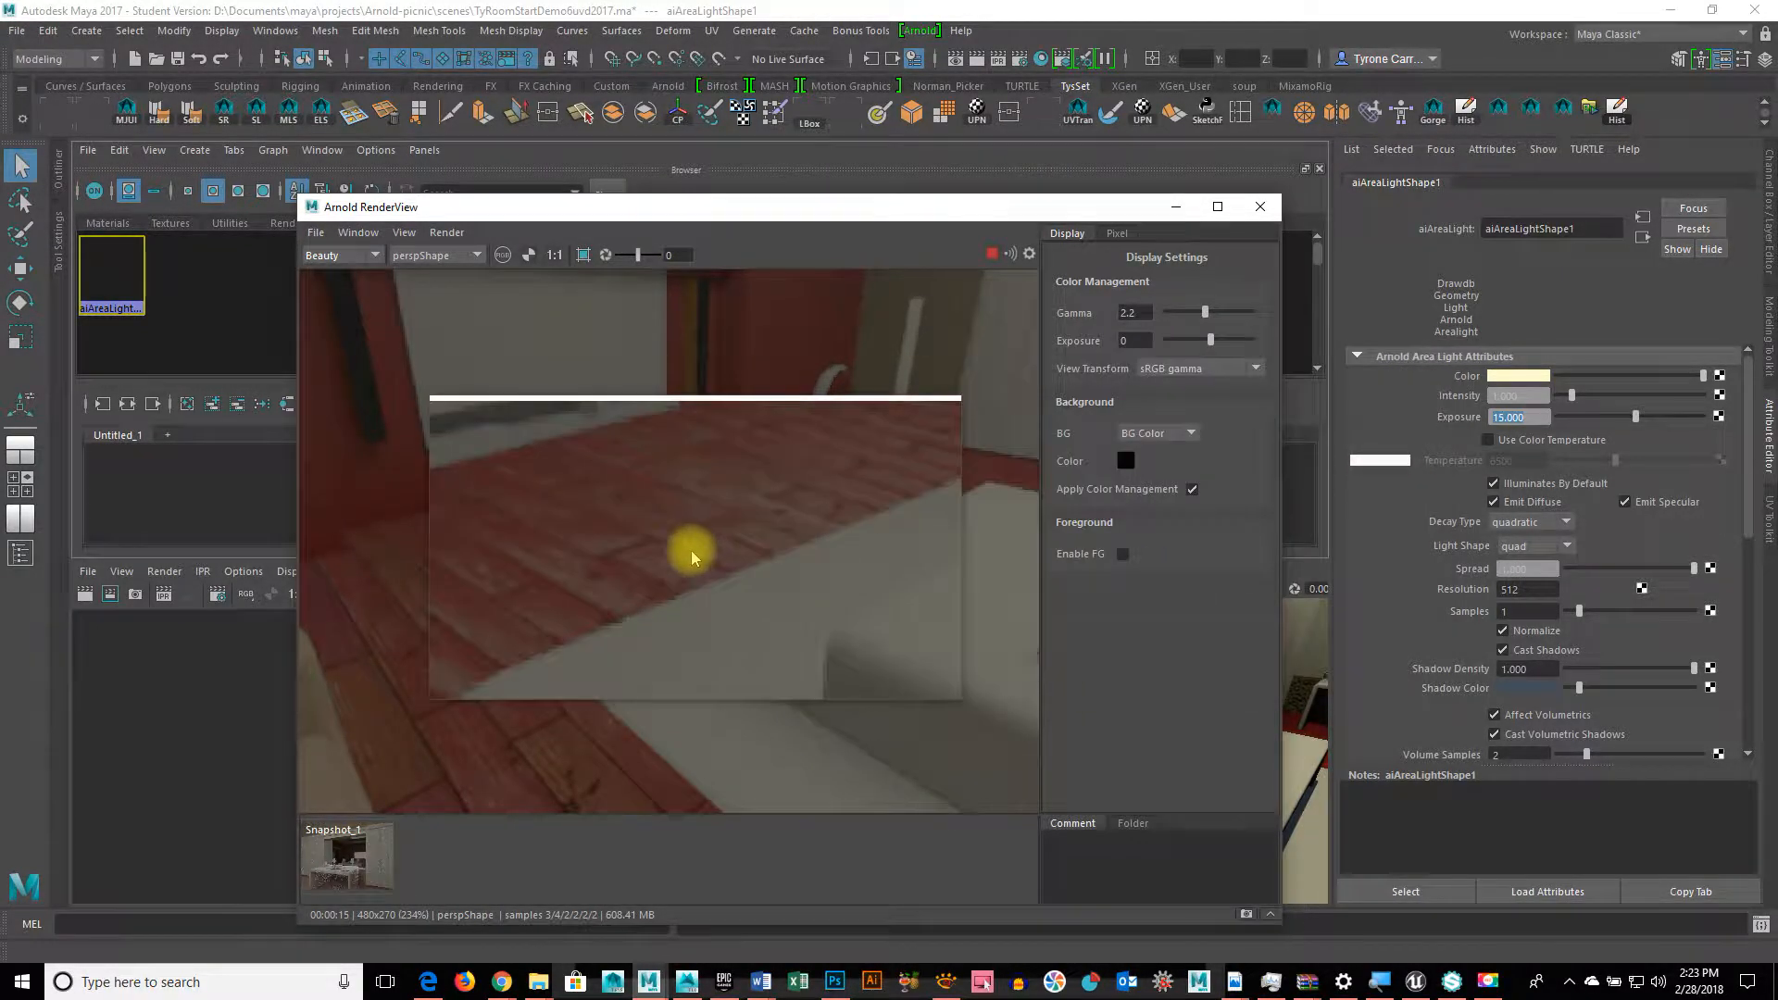
left_click(585, 577)
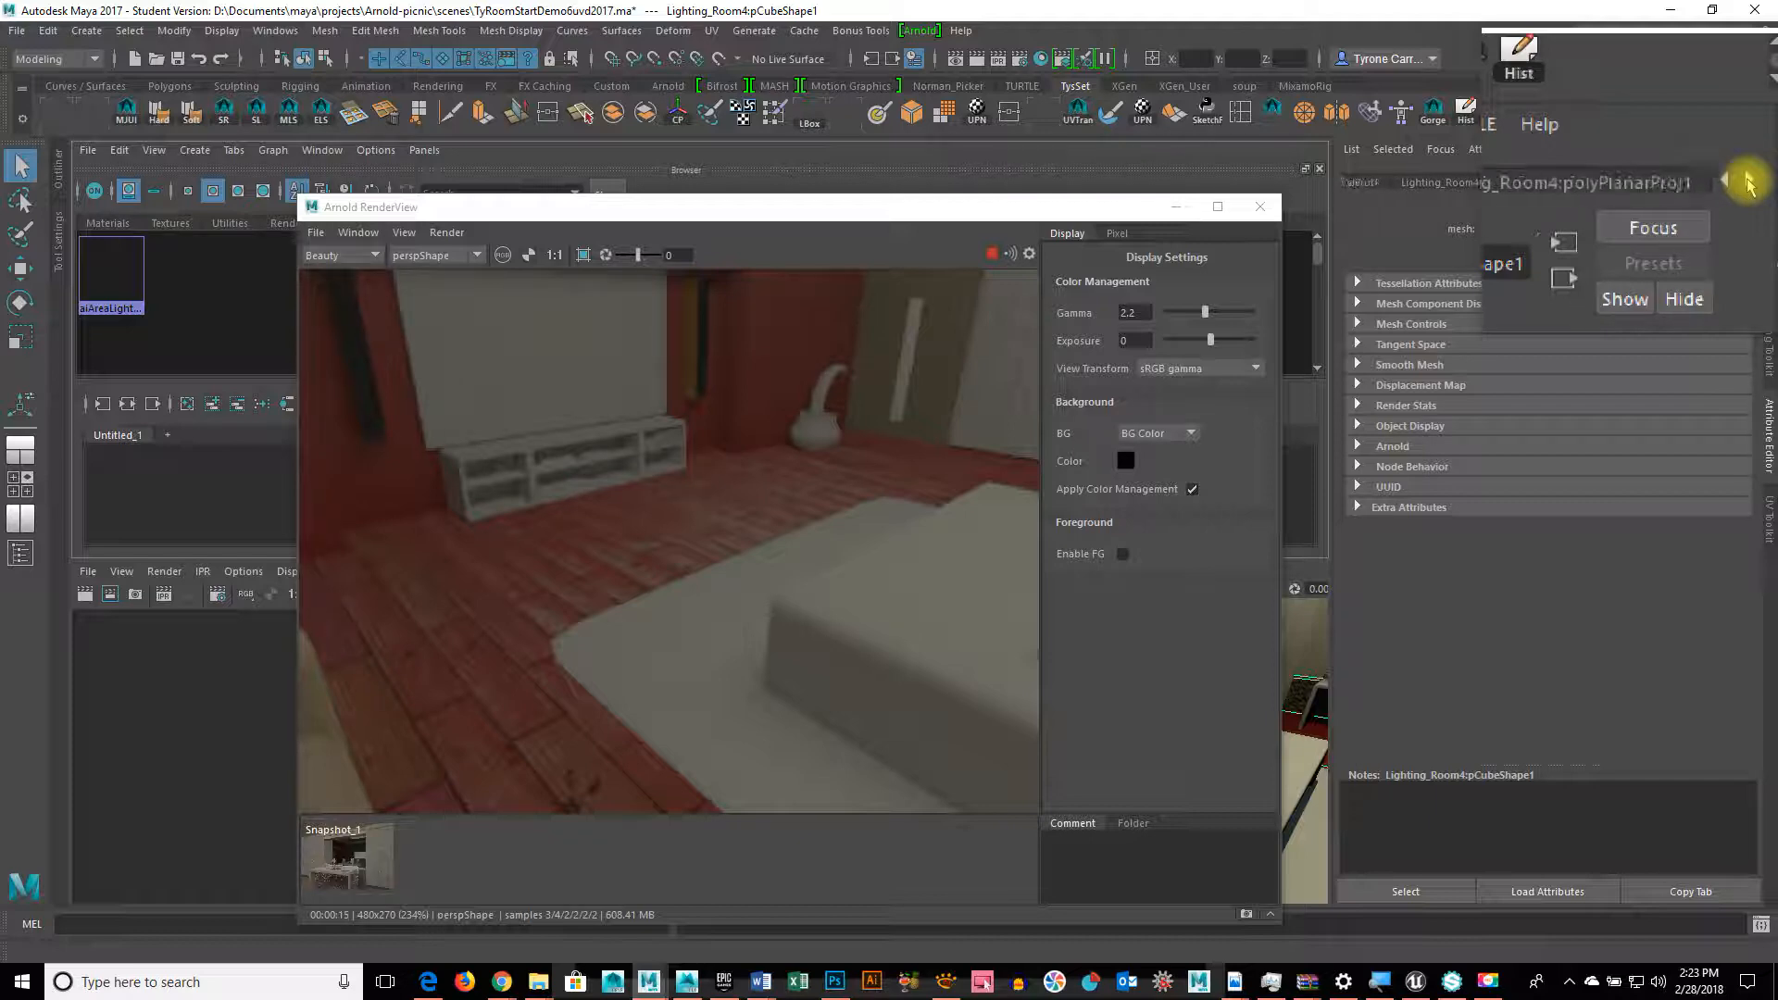
Step: Show the floor's aiStandard8 material settings in the Attribute Editor
left_click(1749, 183)
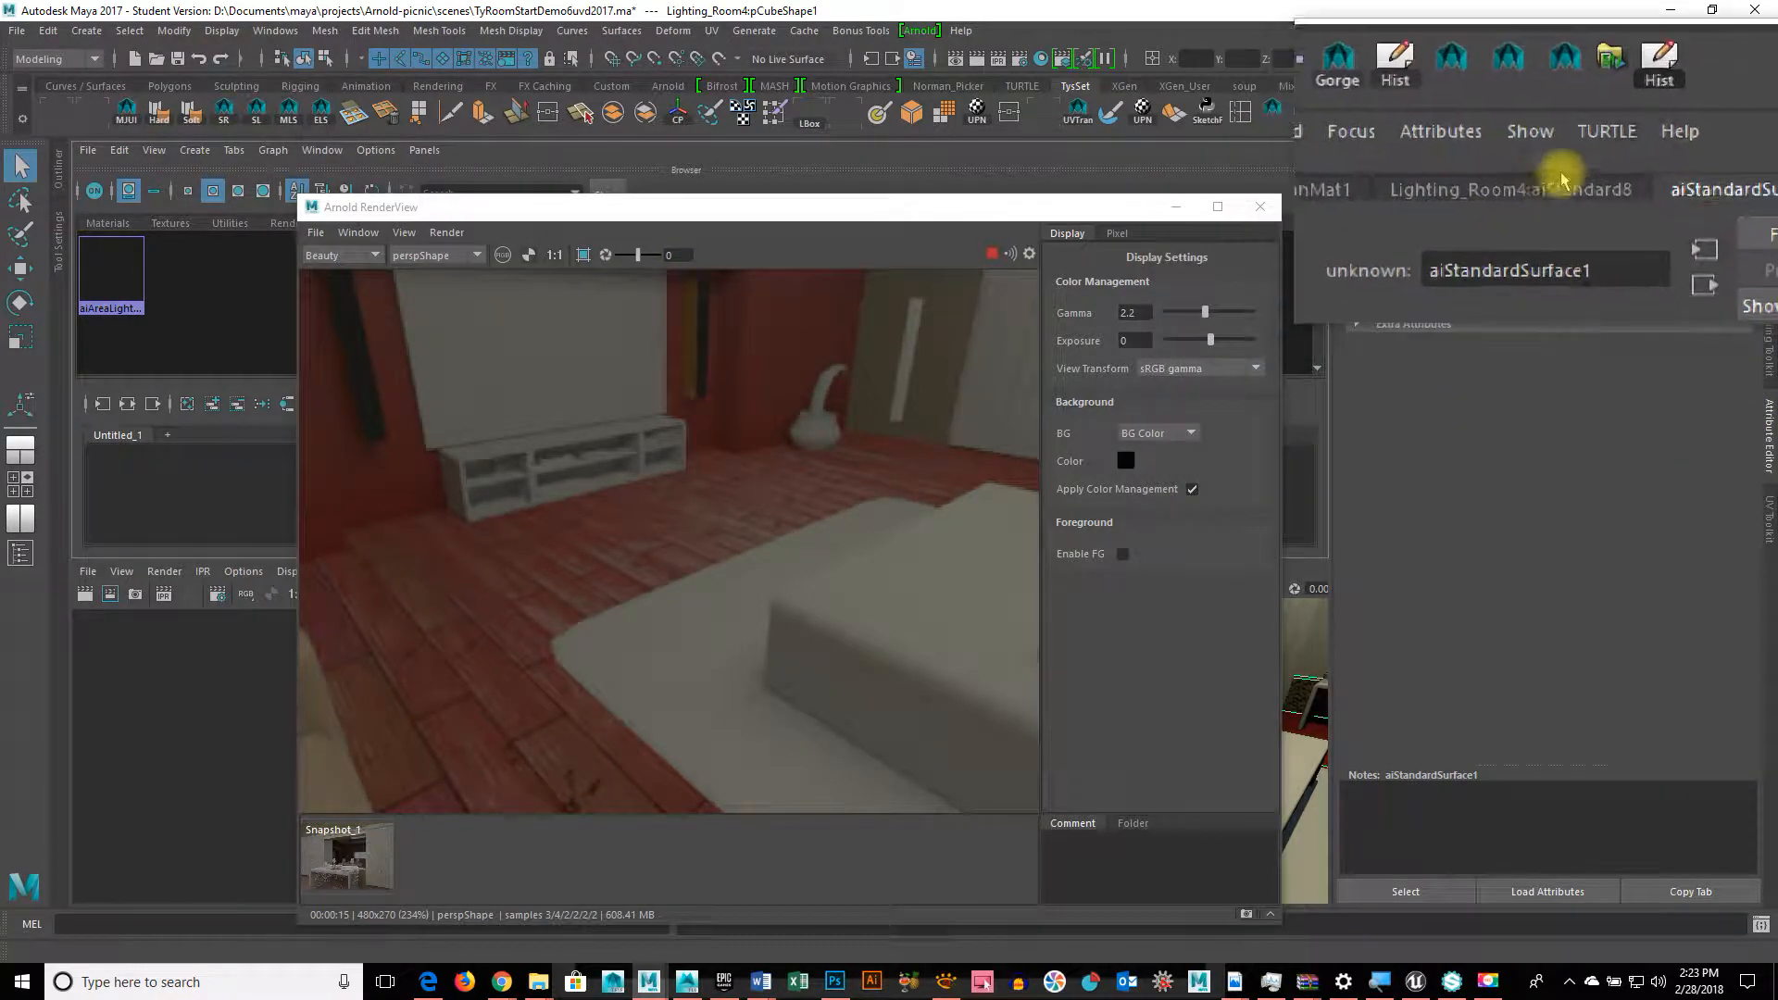
left_click(1565, 181)
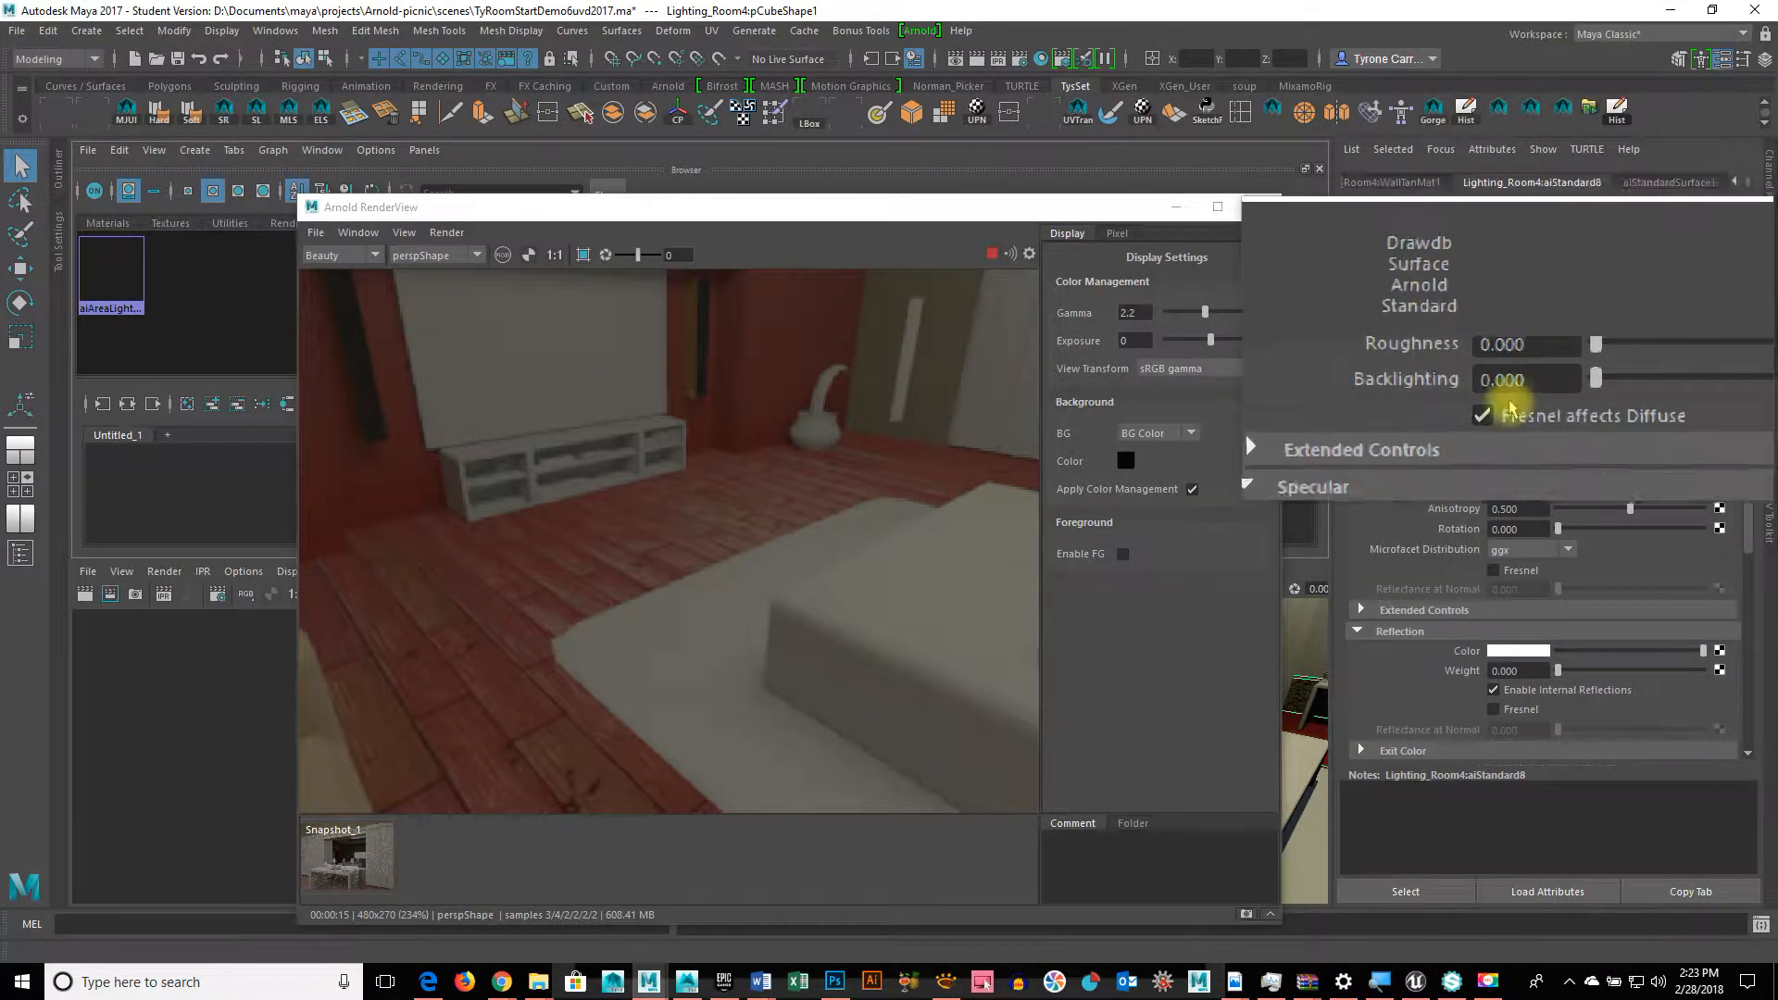
scroll(1528, 400, "up", 2)
scroll(1541, 384, "down", 5)
scroll(1544, 383, "up", 4)
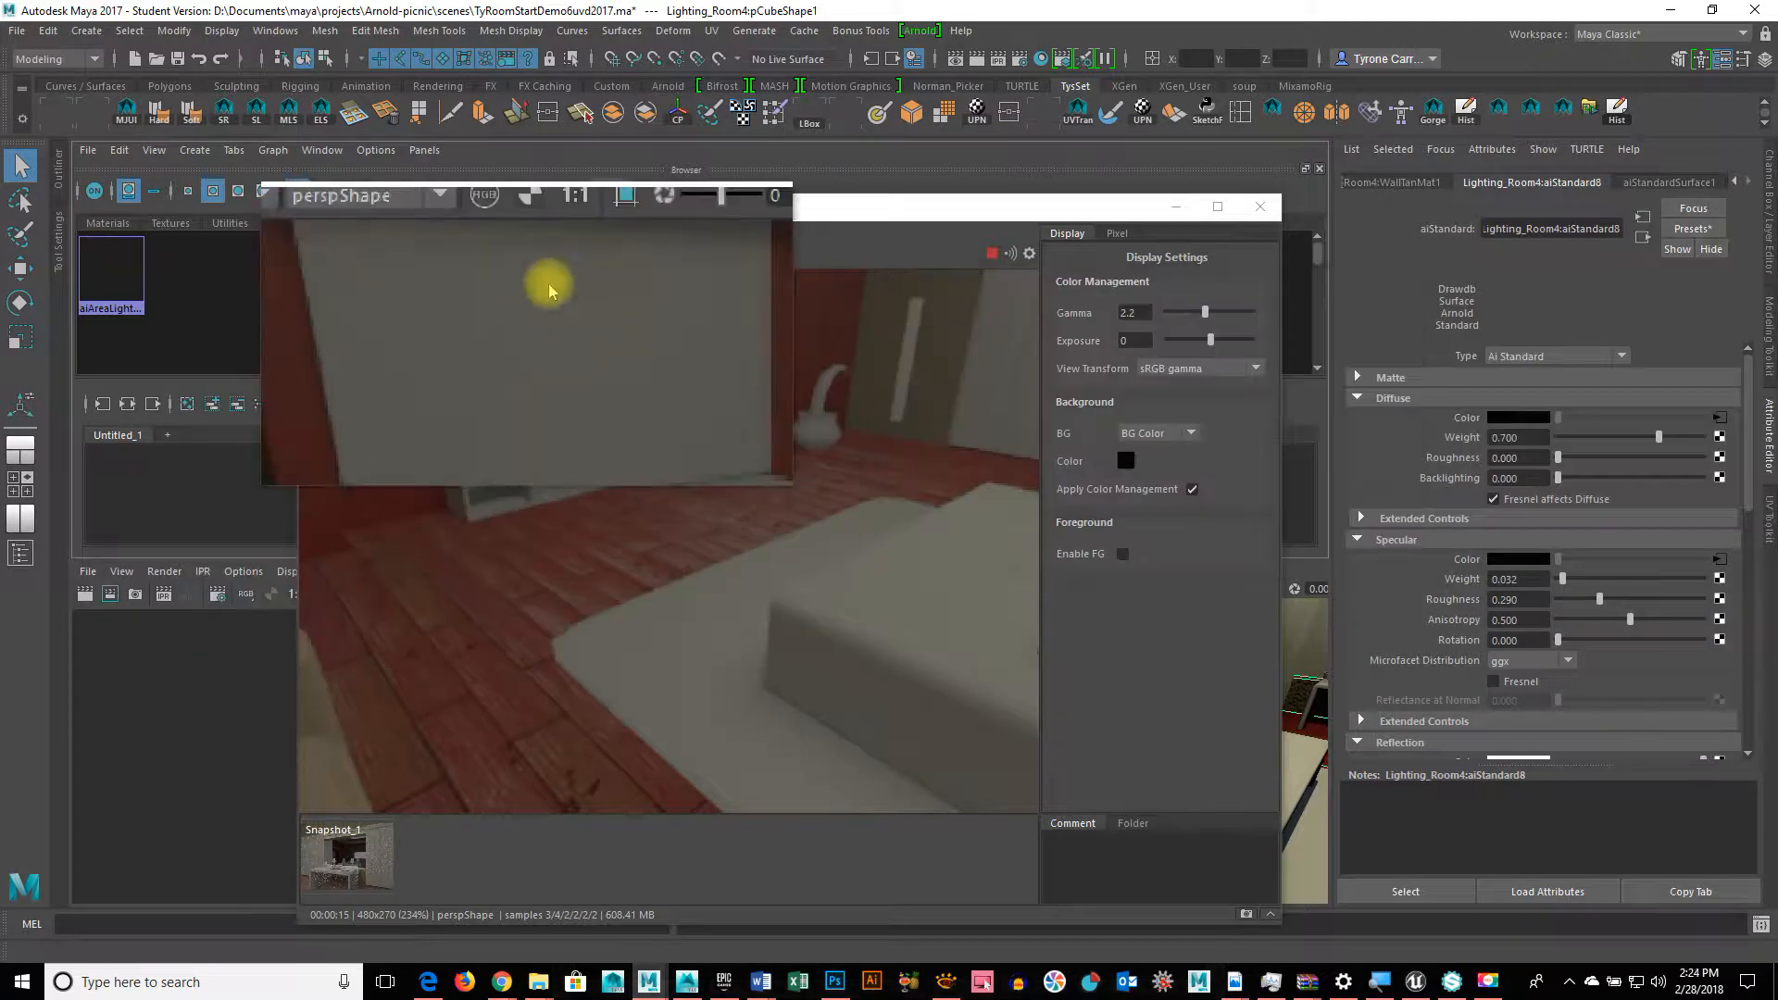
Step: Move Arnold RenderView to the left and reopen the floor face's material attributes
left_click_drag(611, 205, 1019, 178)
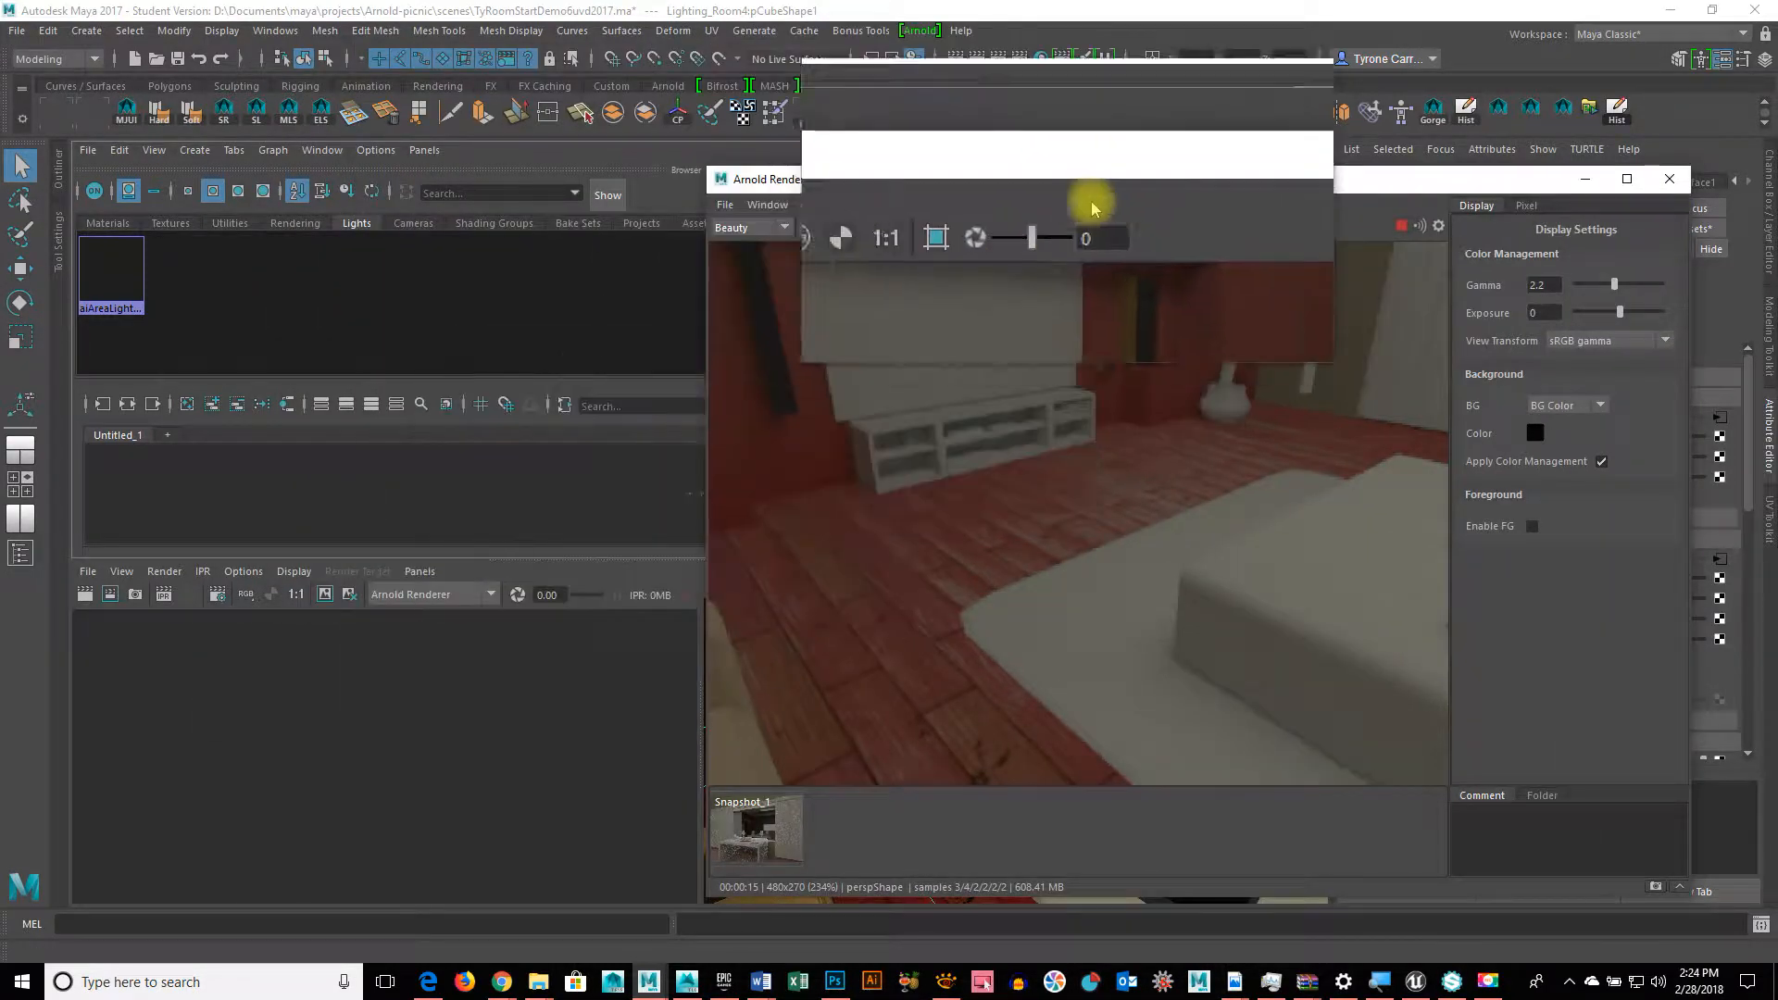
left_click_drag(1160, 174, 277, 180)
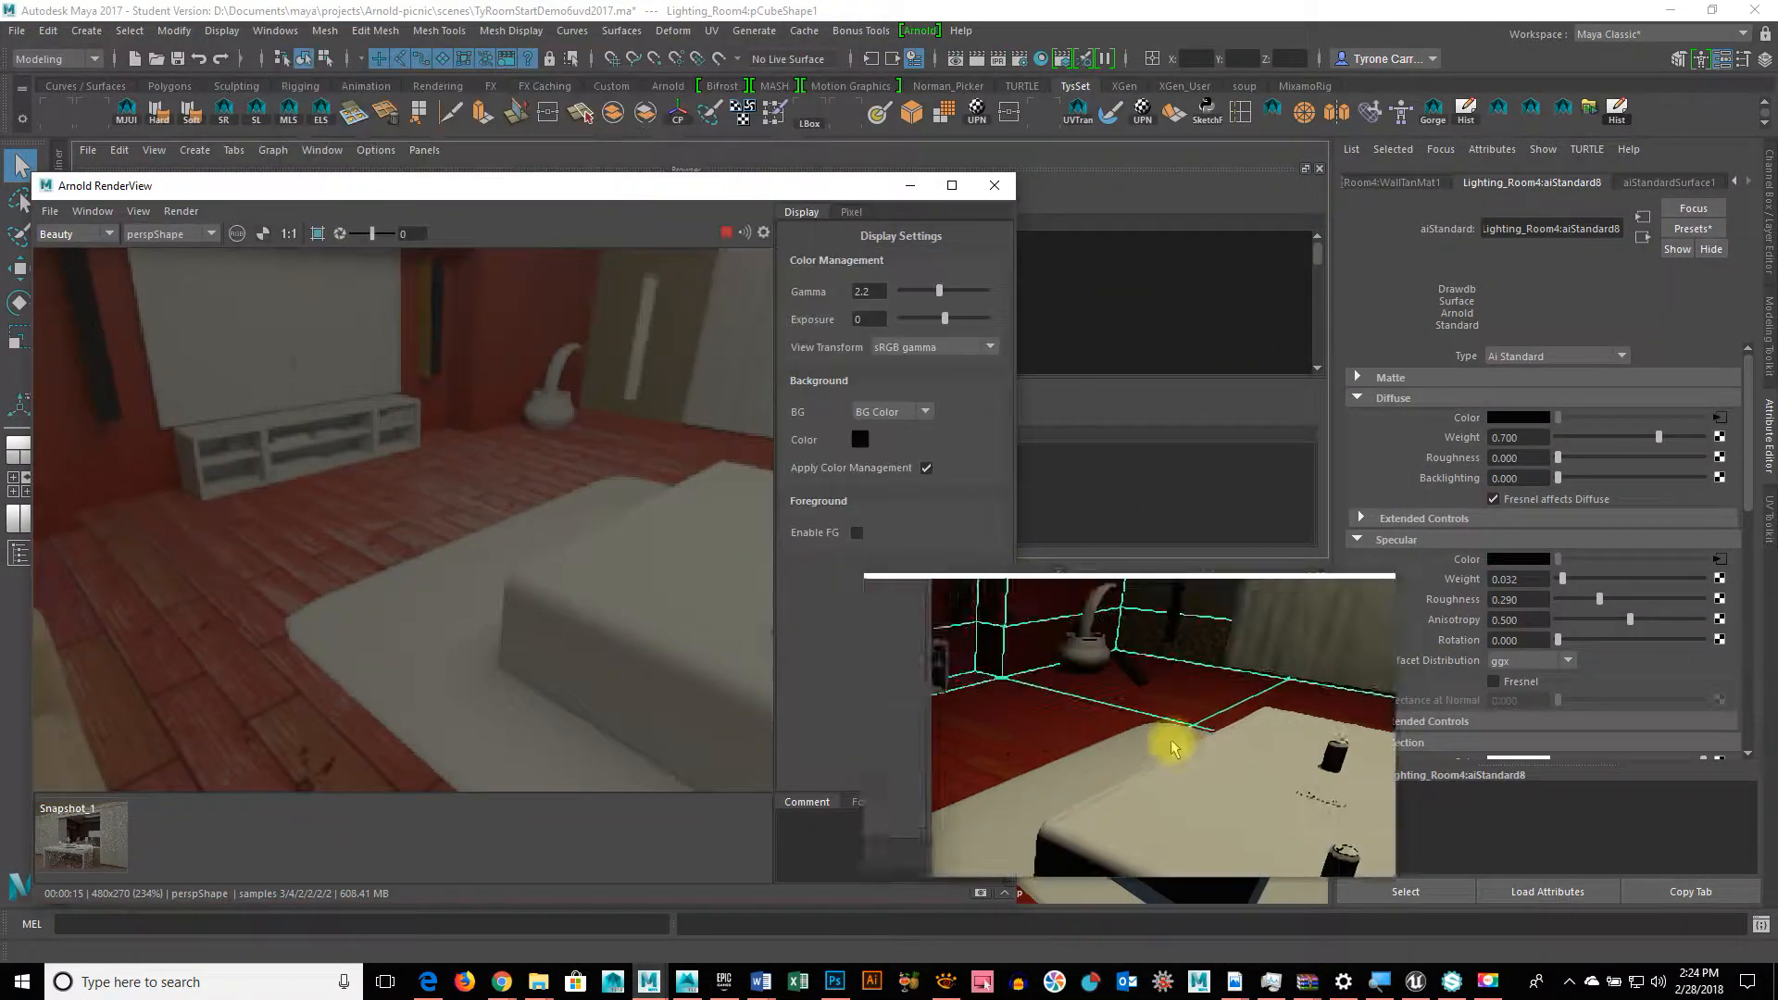
right_click(1038, 727)
right_click_drag(1042, 728, 1060, 498)
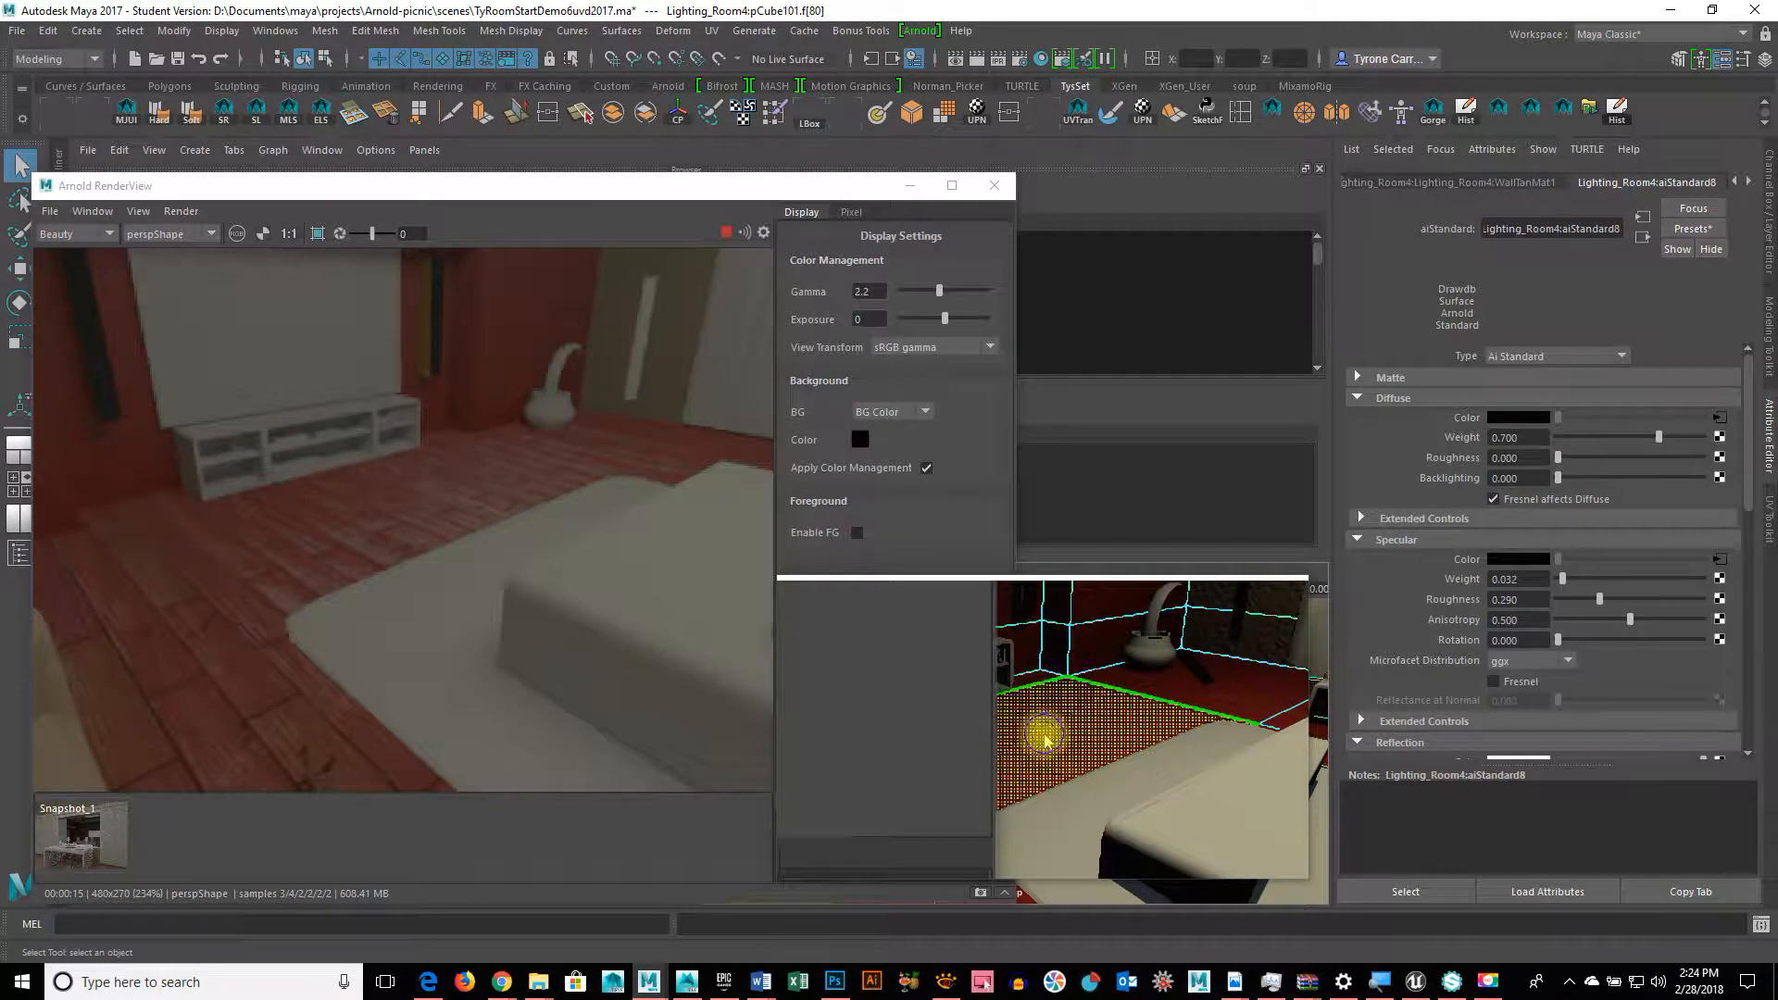
right_click_drag(1045, 736, 1030, 911)
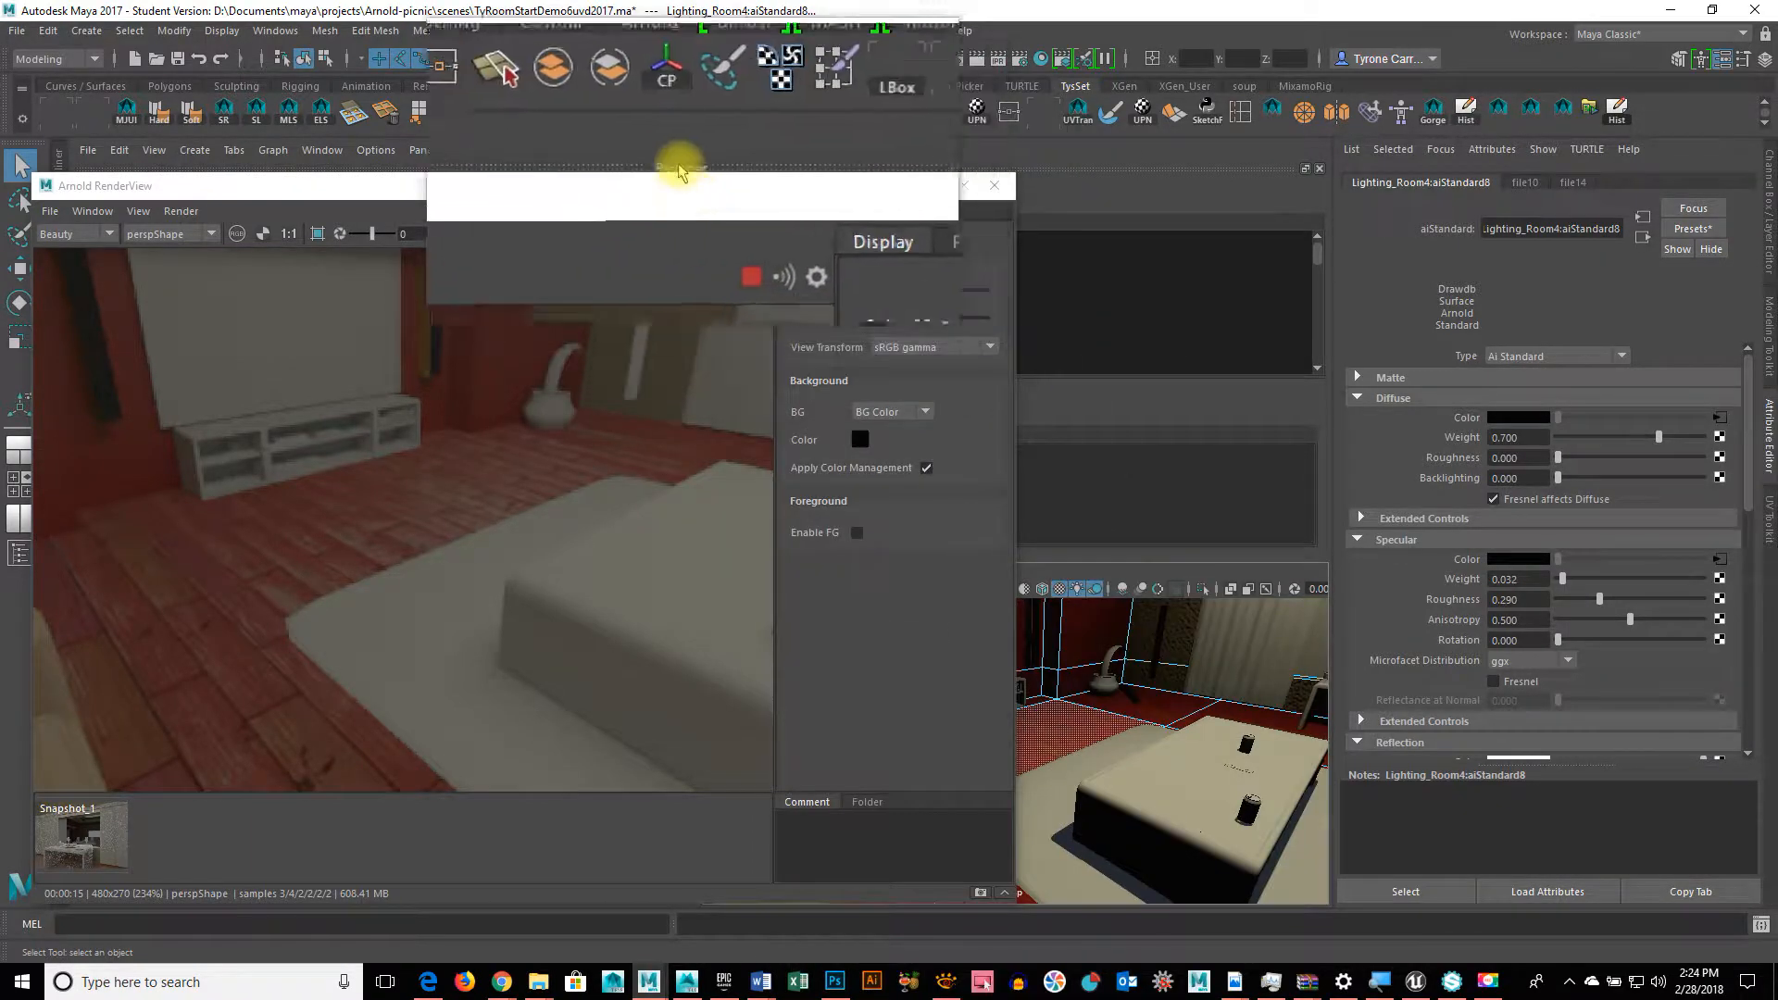
Step: Set the floor's specular weight to 0.013 and roughness to 0.206, then update the full scene render
left_click_drag(667, 178, 887, 196)
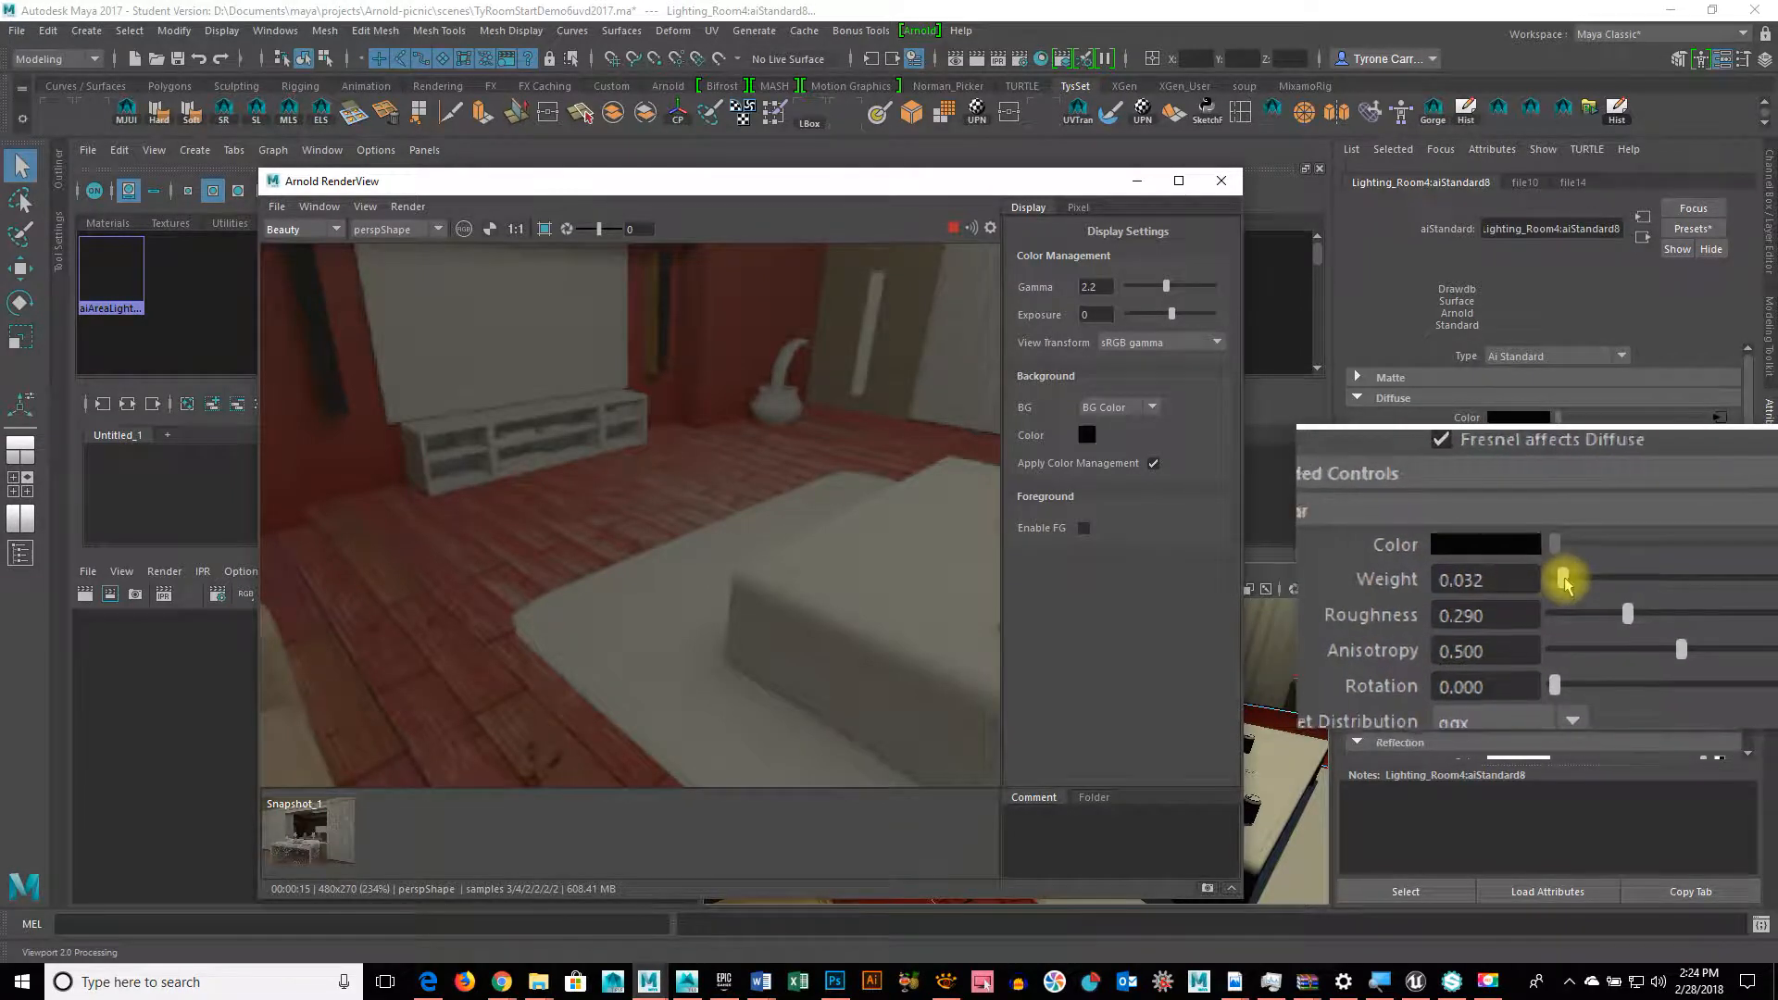
mouse_move(1563, 581)
left_mouse_down()
mouse_move(1686, 579)
mouse_move(1563, 581)
left_mouse_up()
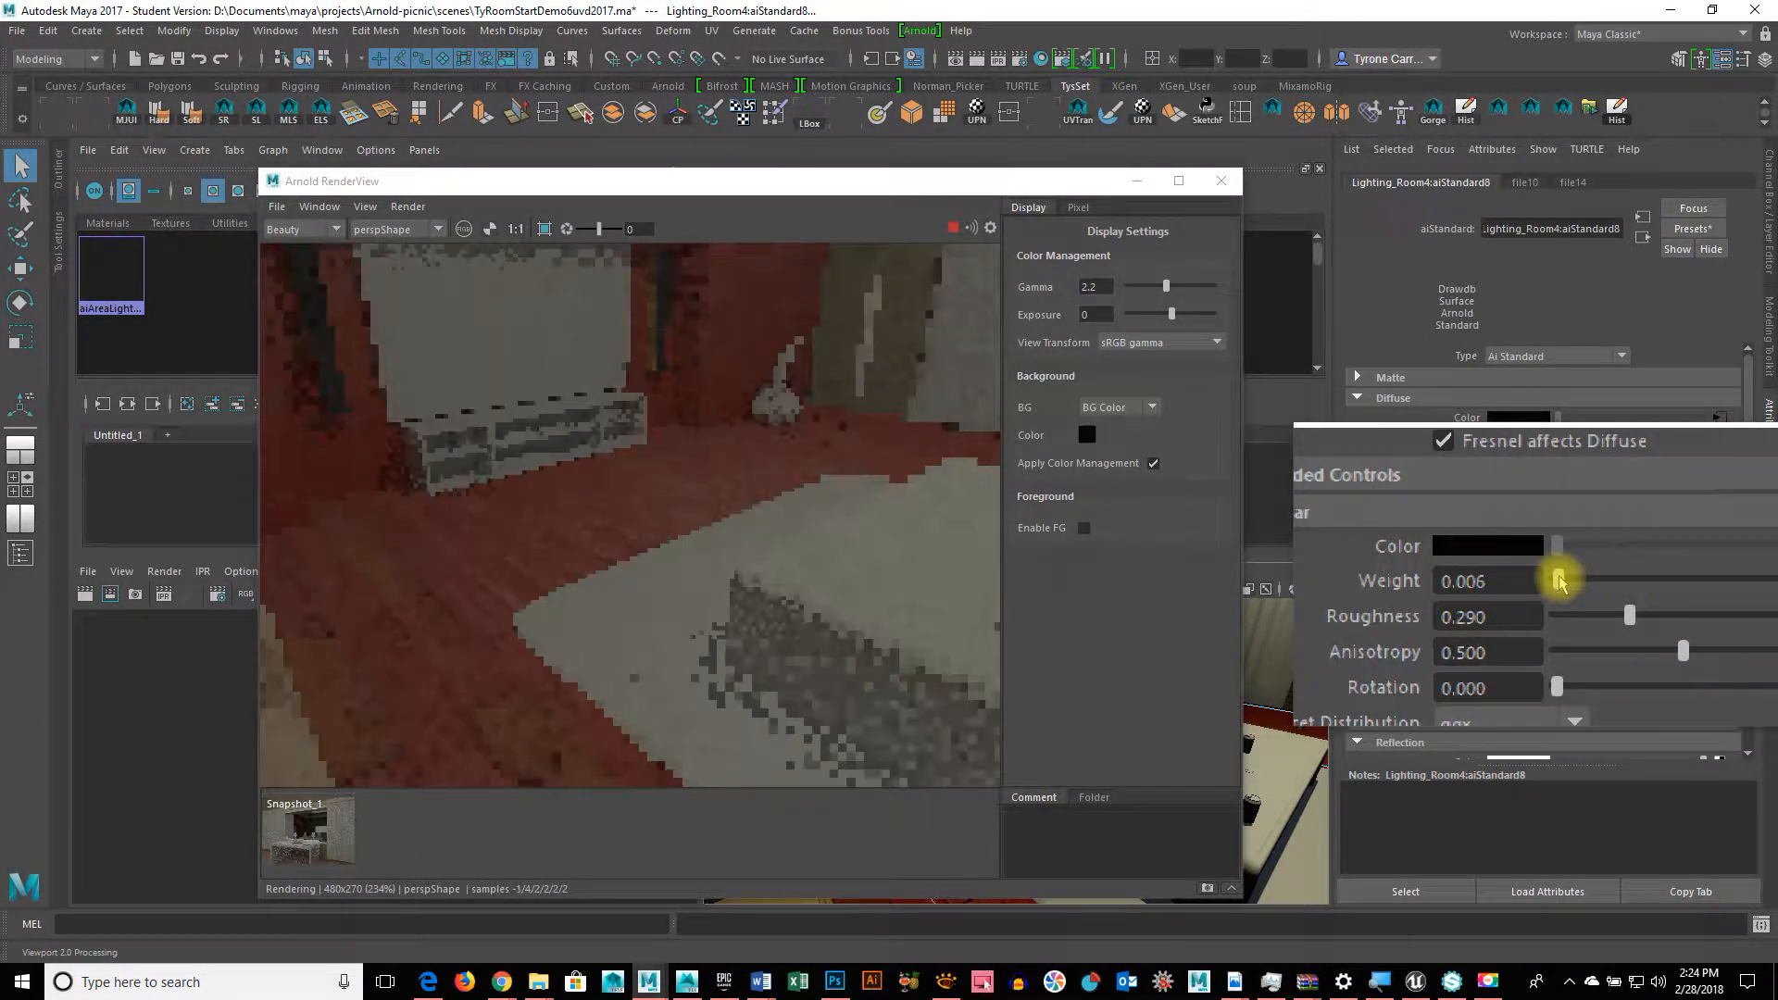
left_click_drag(1559, 581, 1574, 604)
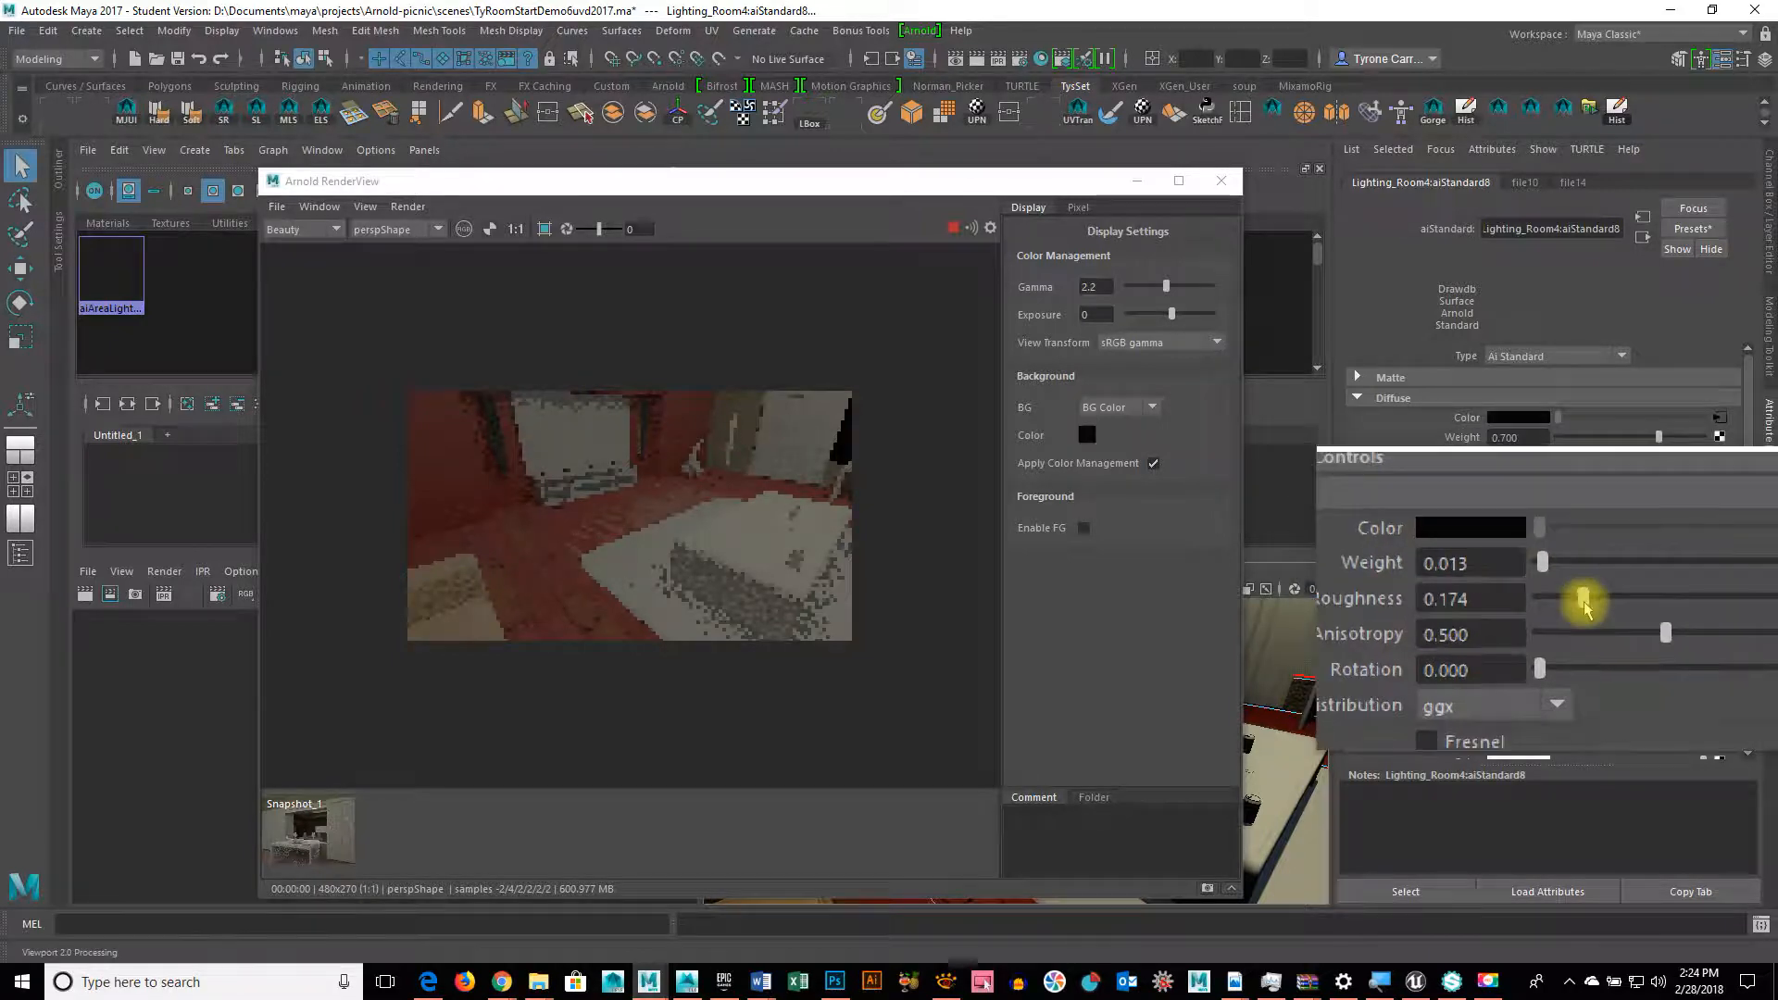
left_click_drag(1580, 596, 1584, 600)
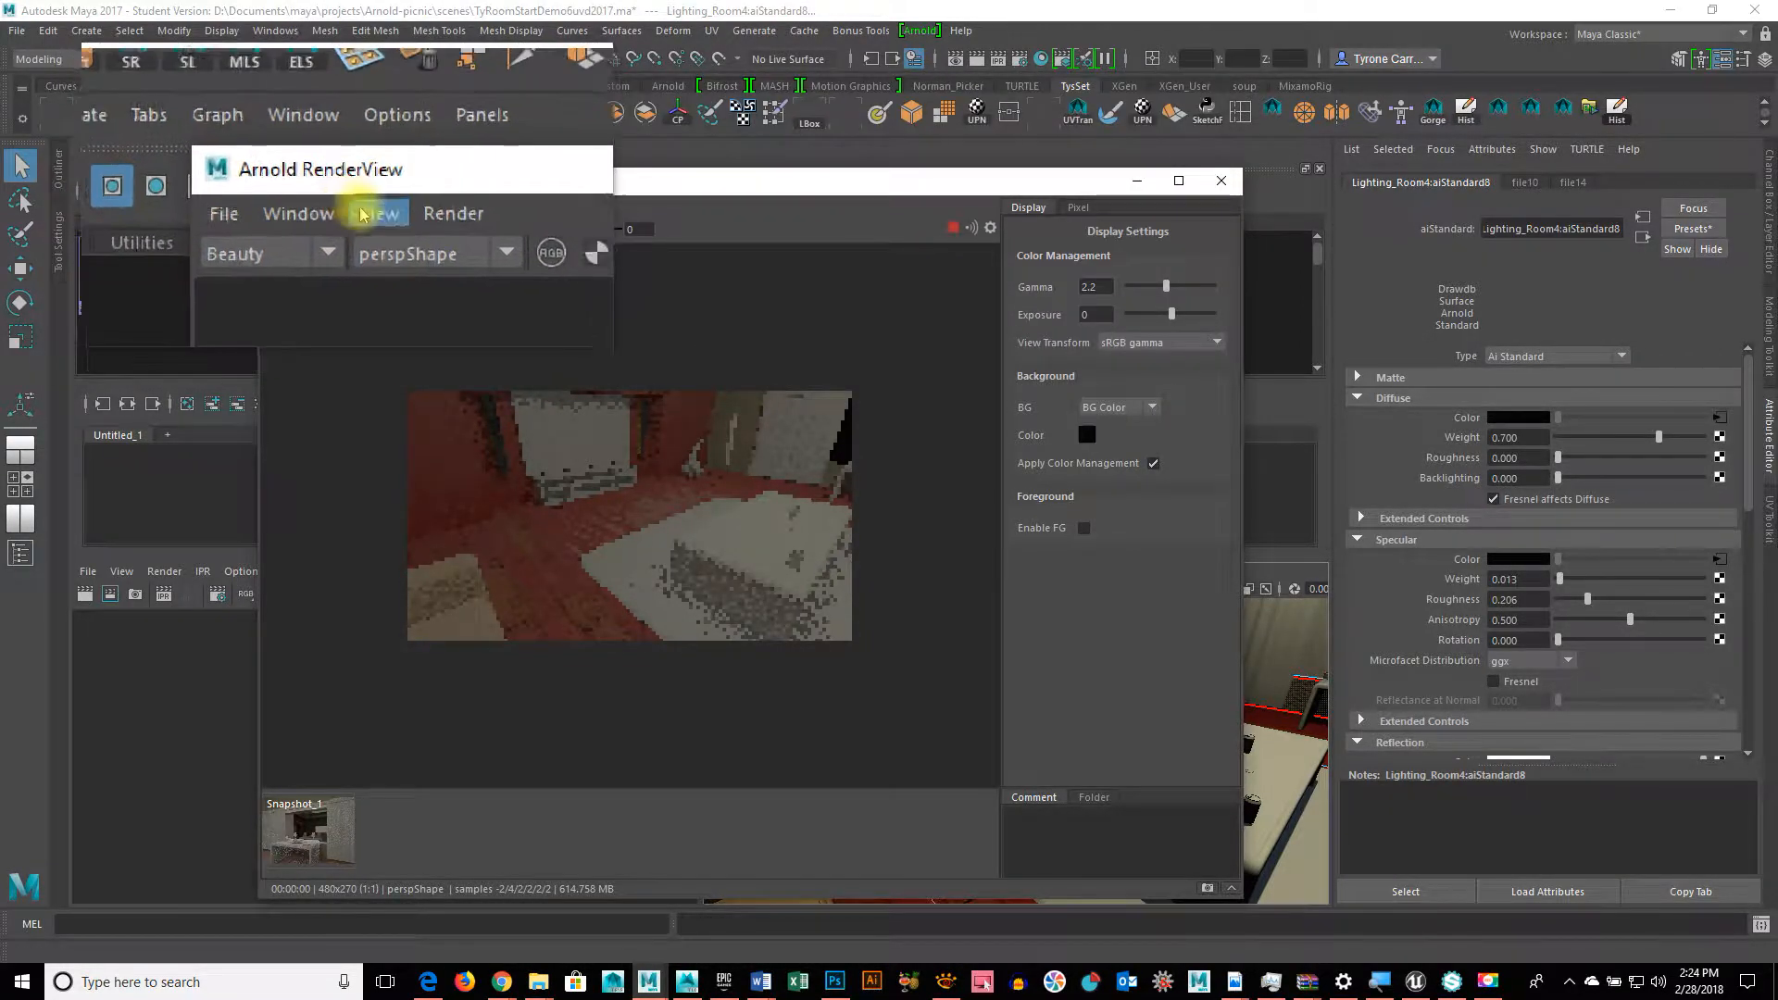
left_click(408, 205)
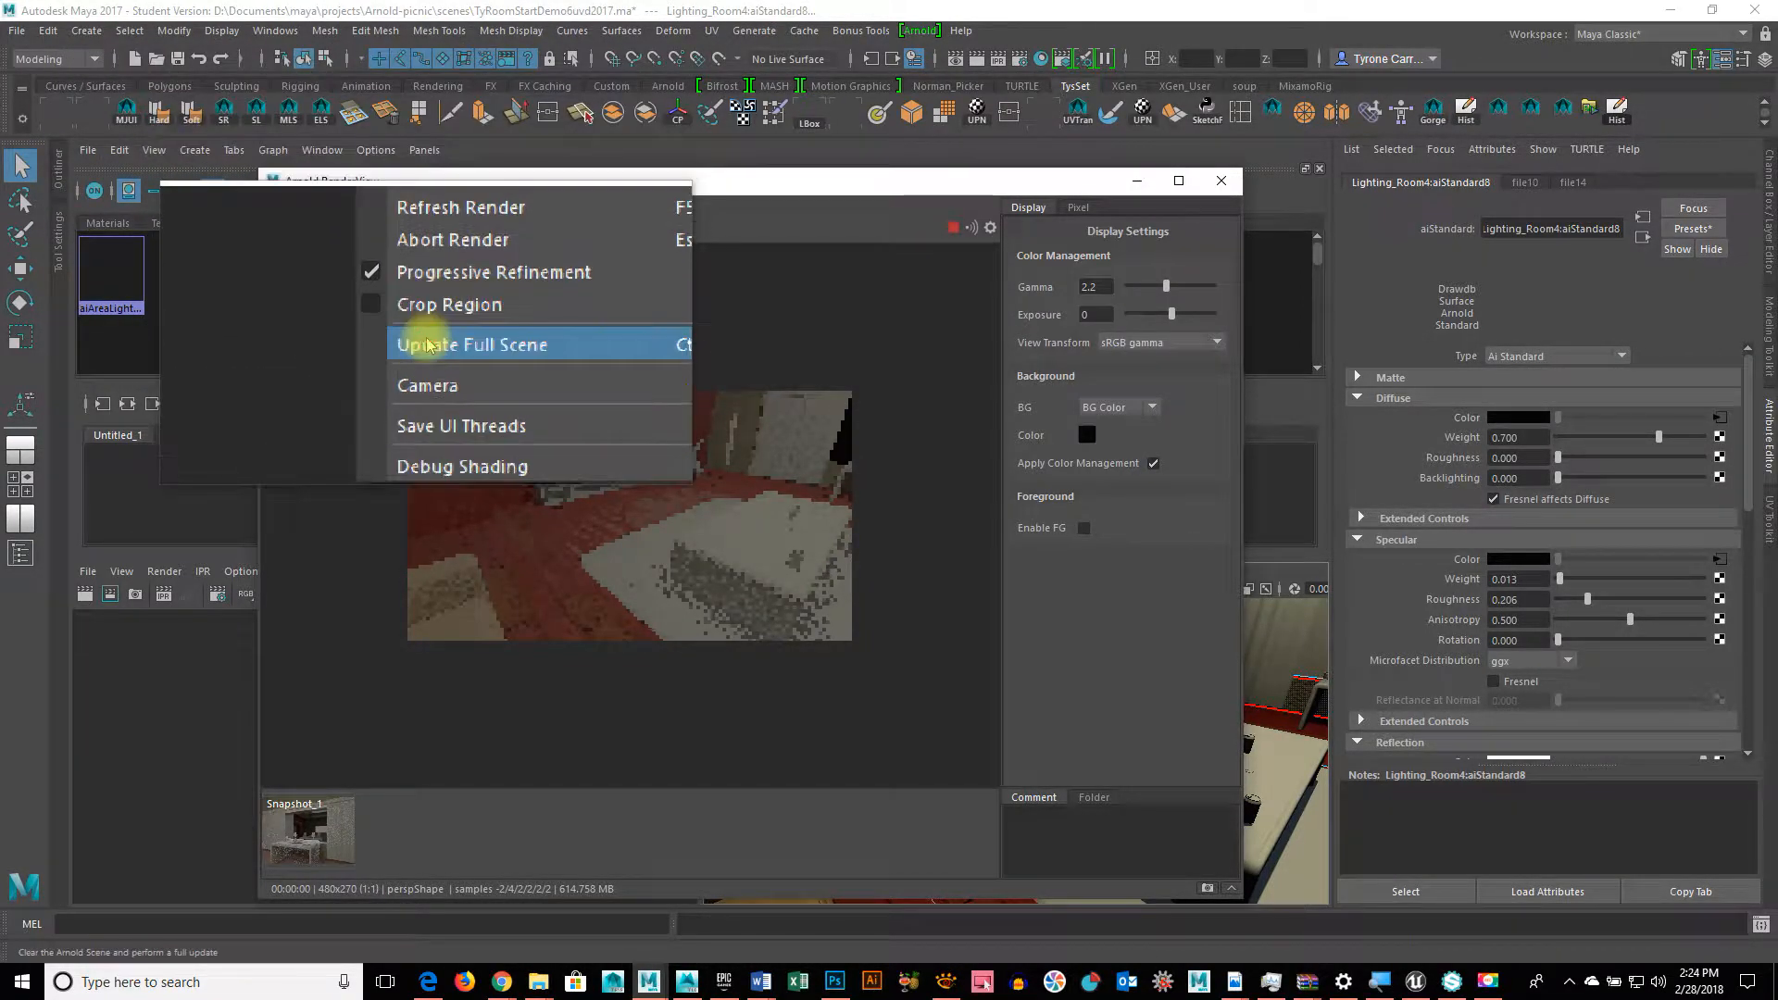
left_click(428, 341)
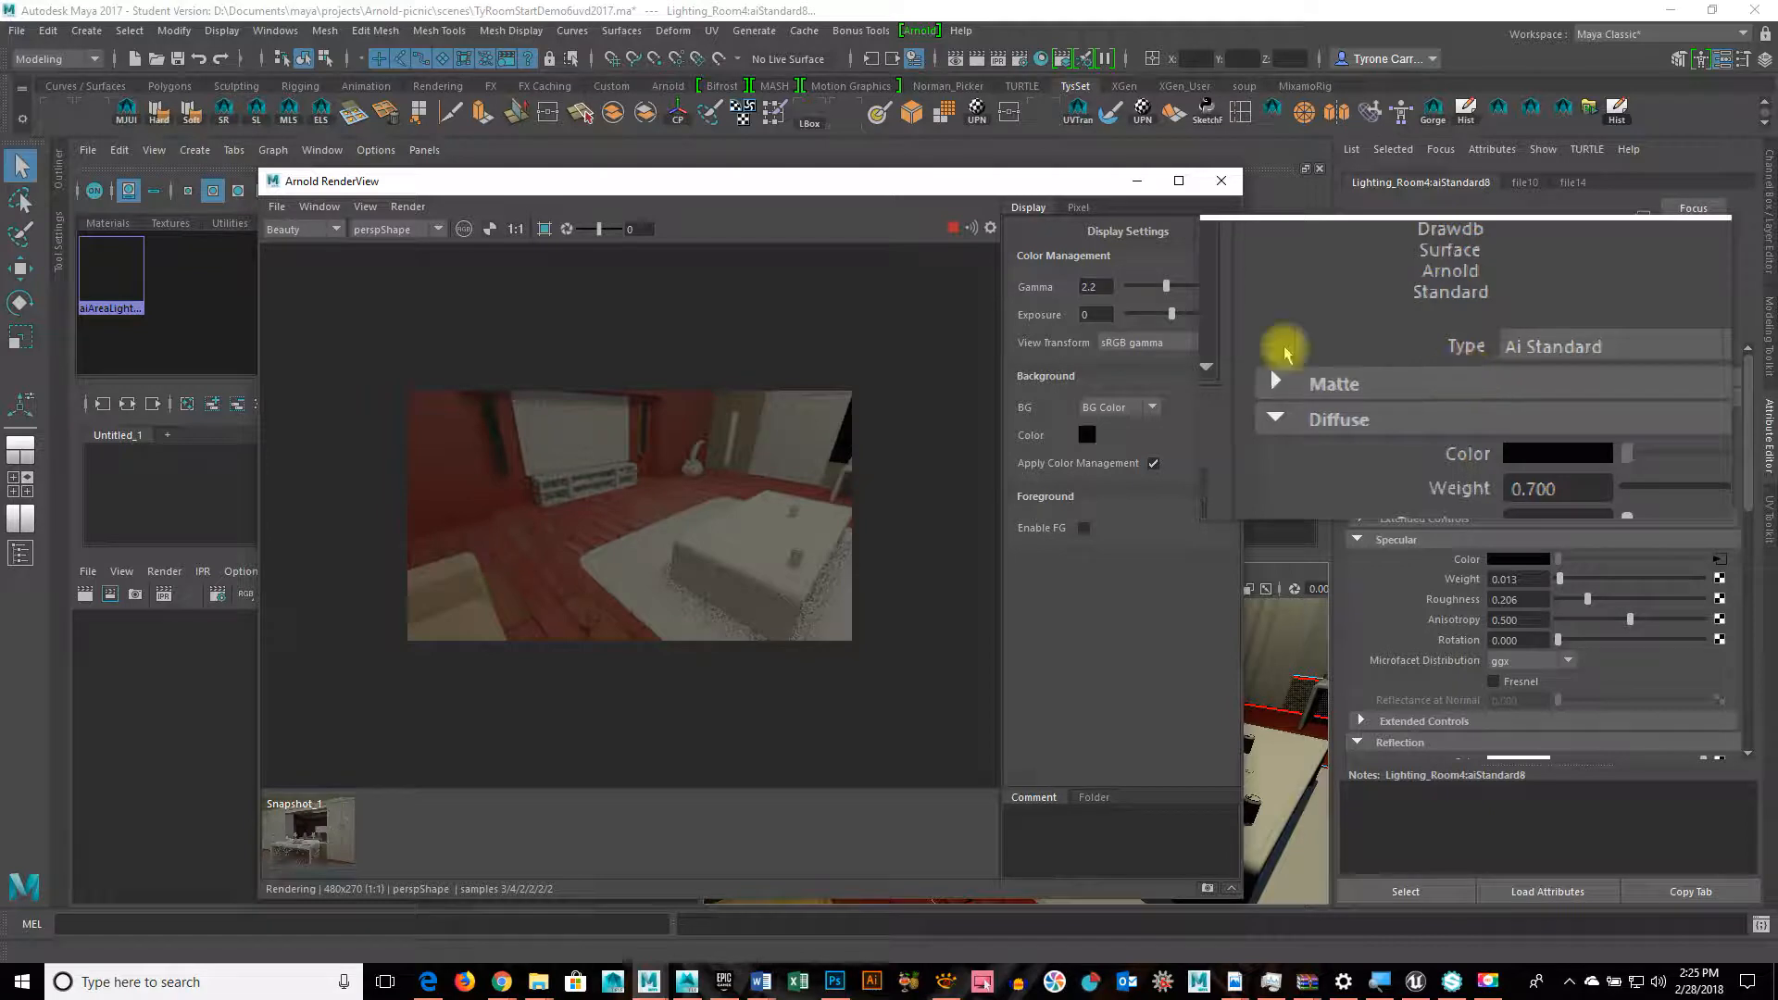
Step: Float and reposition the Arnold RenderView window, then close it
left_click_drag(1077, 167, 964, 492)
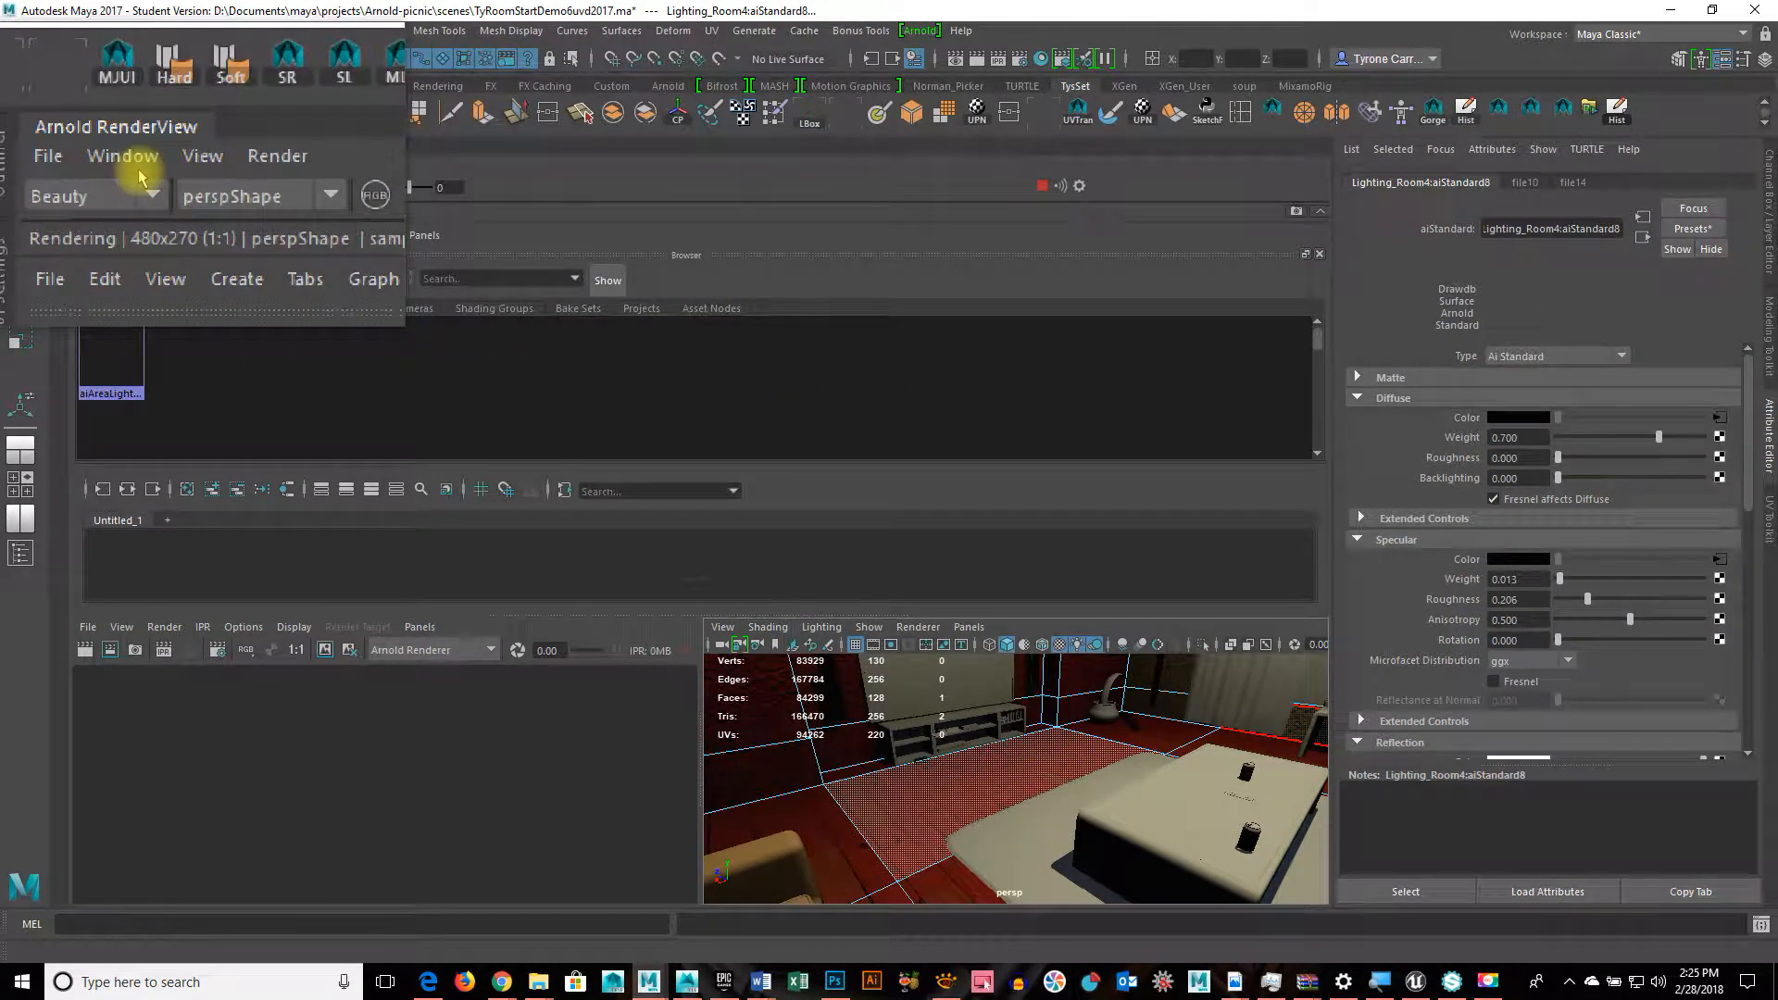
left_click_drag(126, 147, 253, 385)
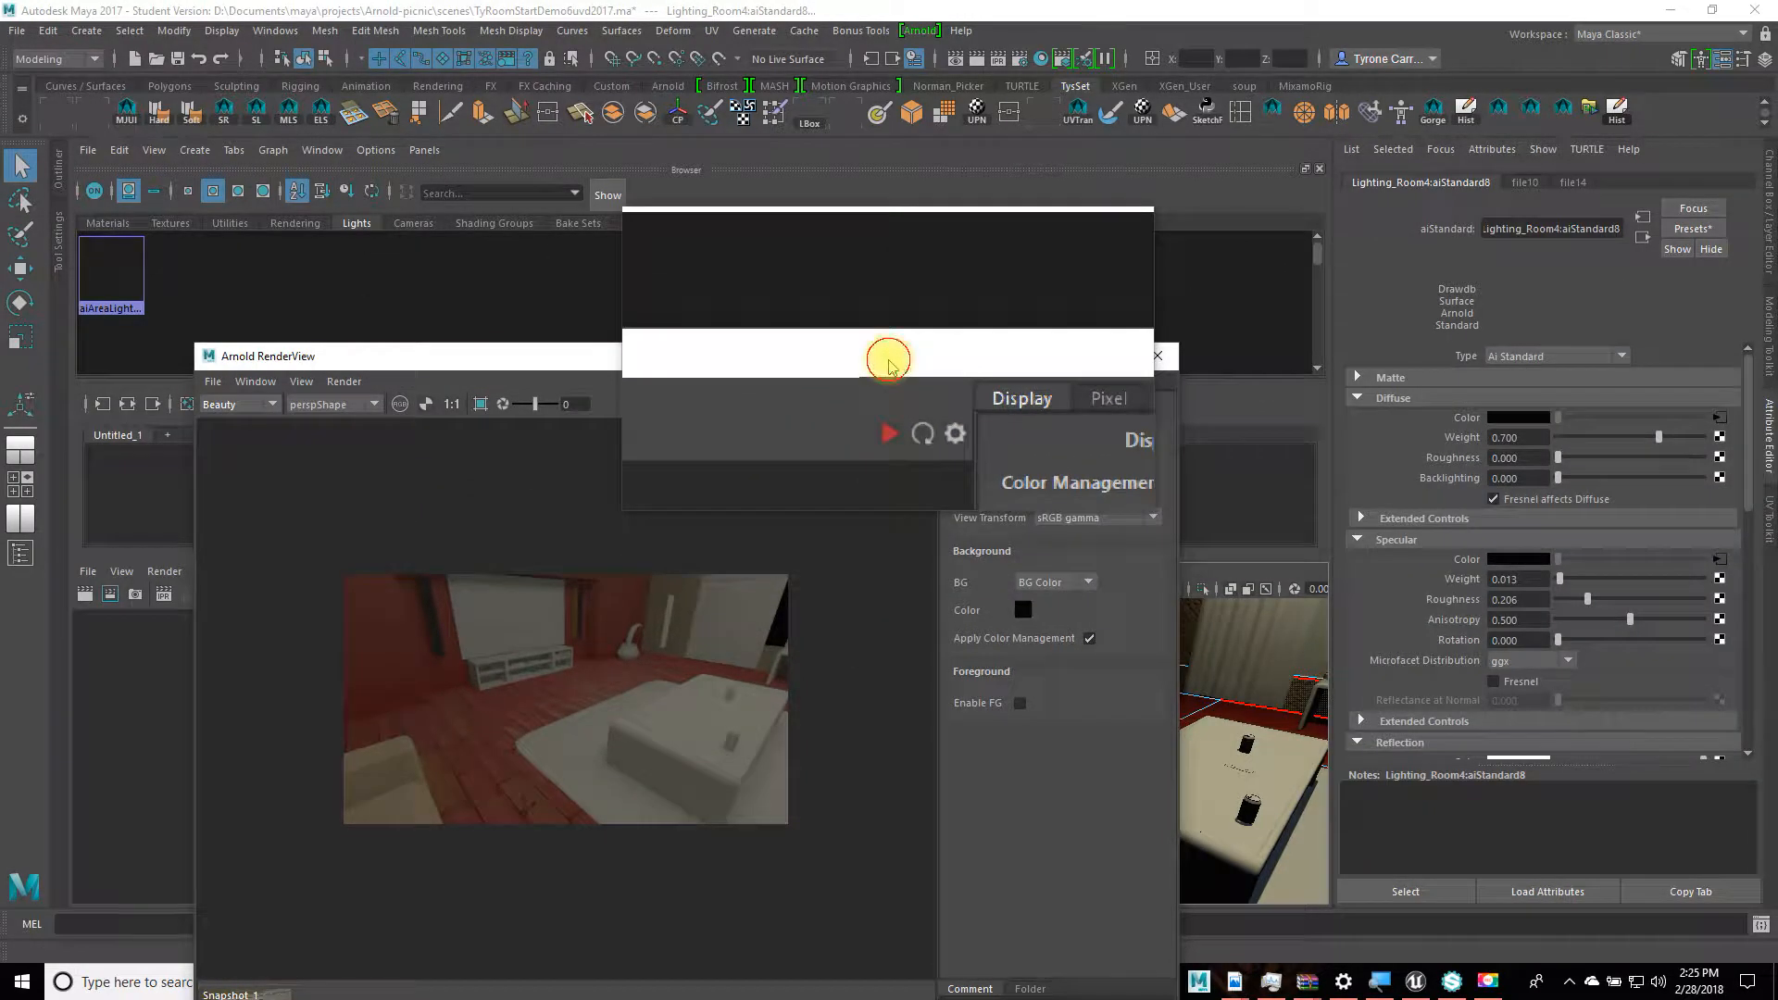
left_click_drag(889, 363, 853, 263)
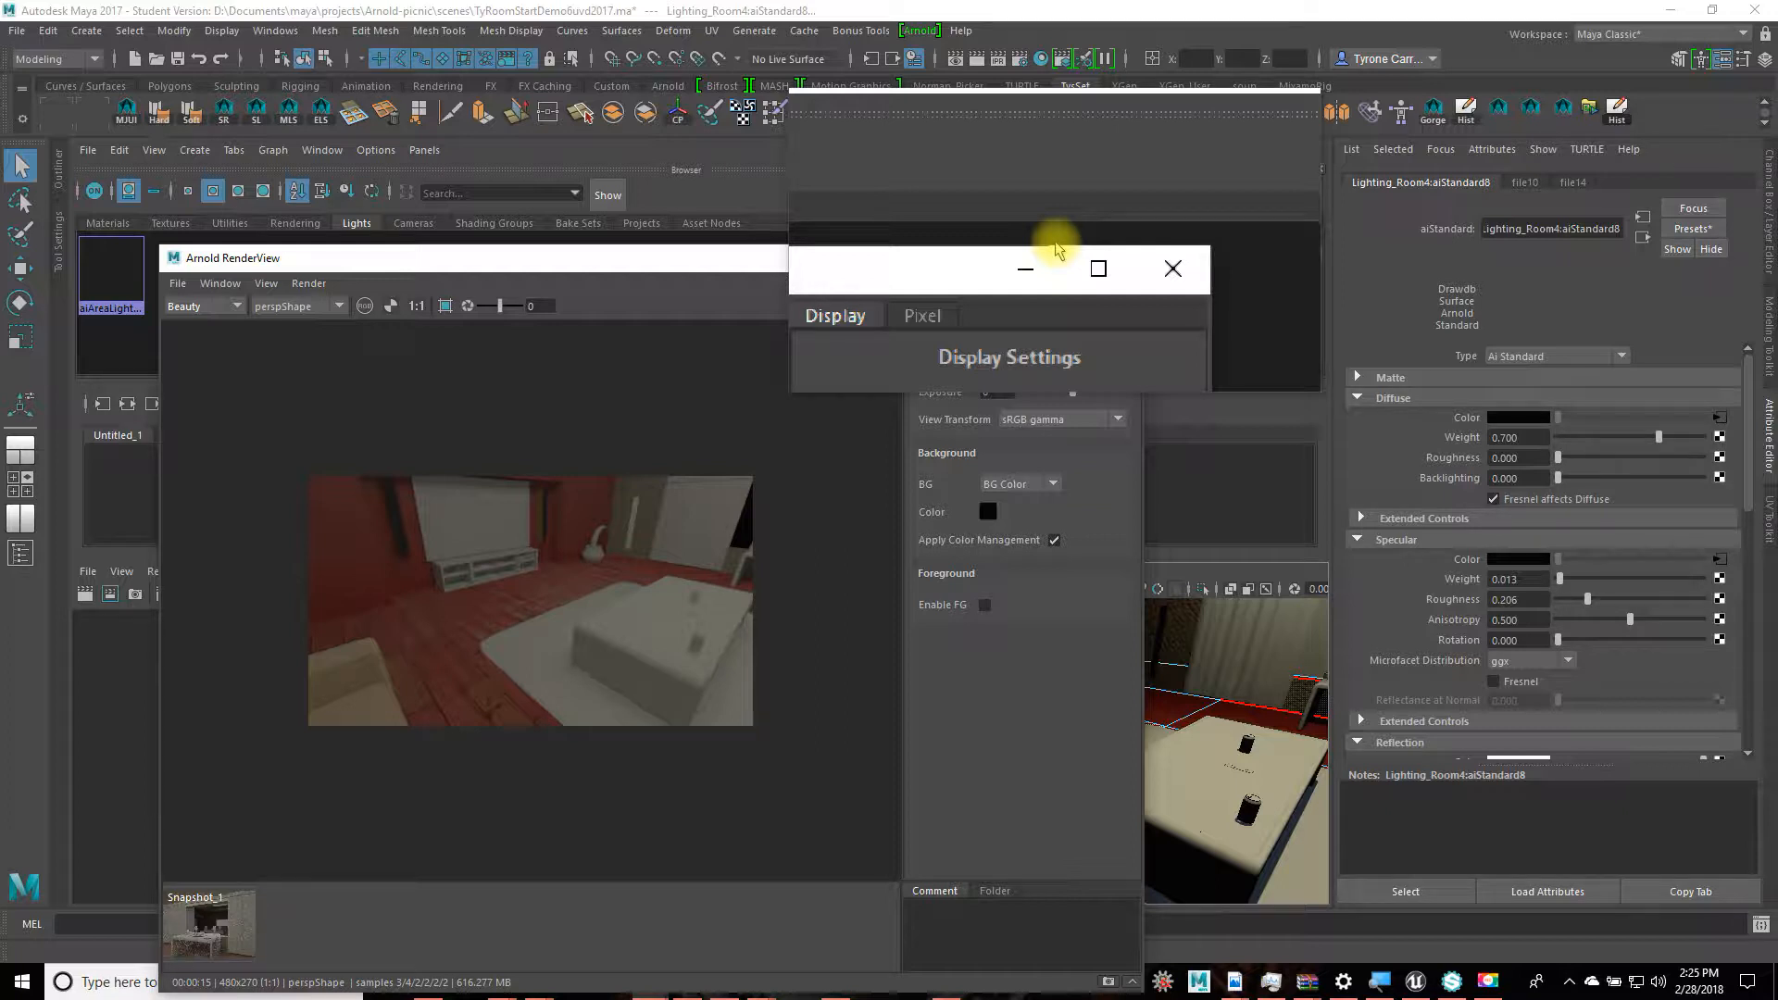
left_click_drag(1059, 250, 838, 161)
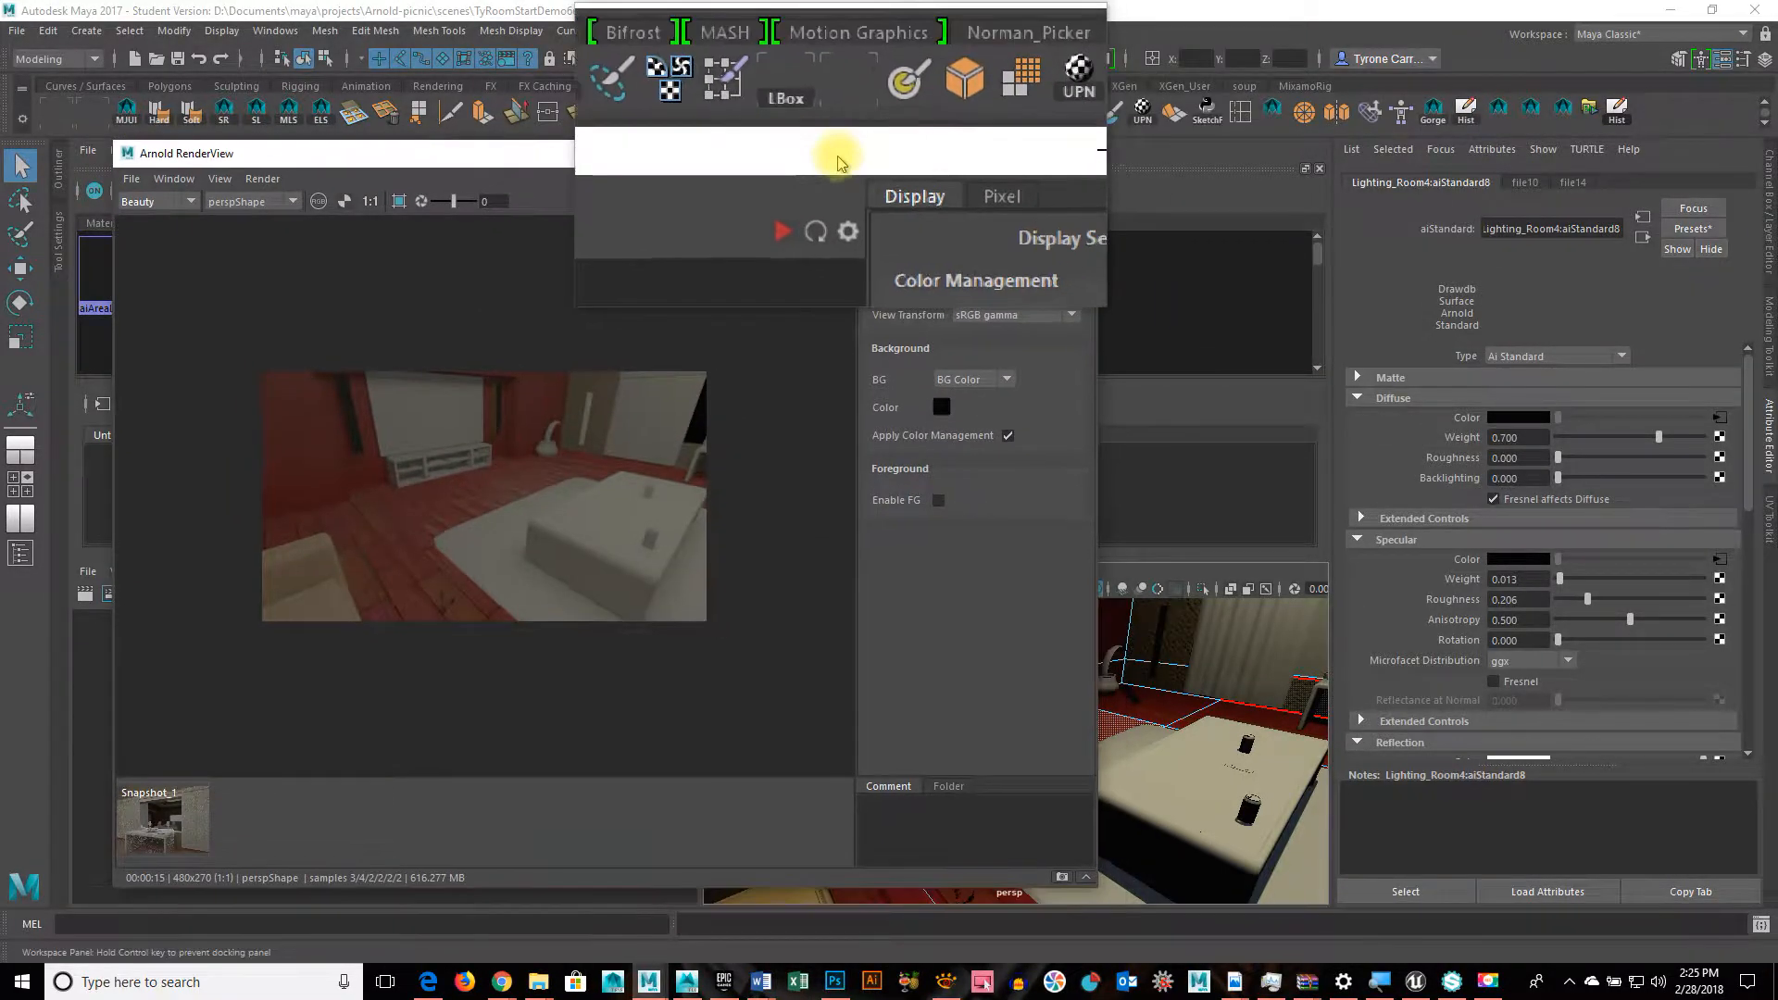
left_click_drag(988, 380, 1096, 571)
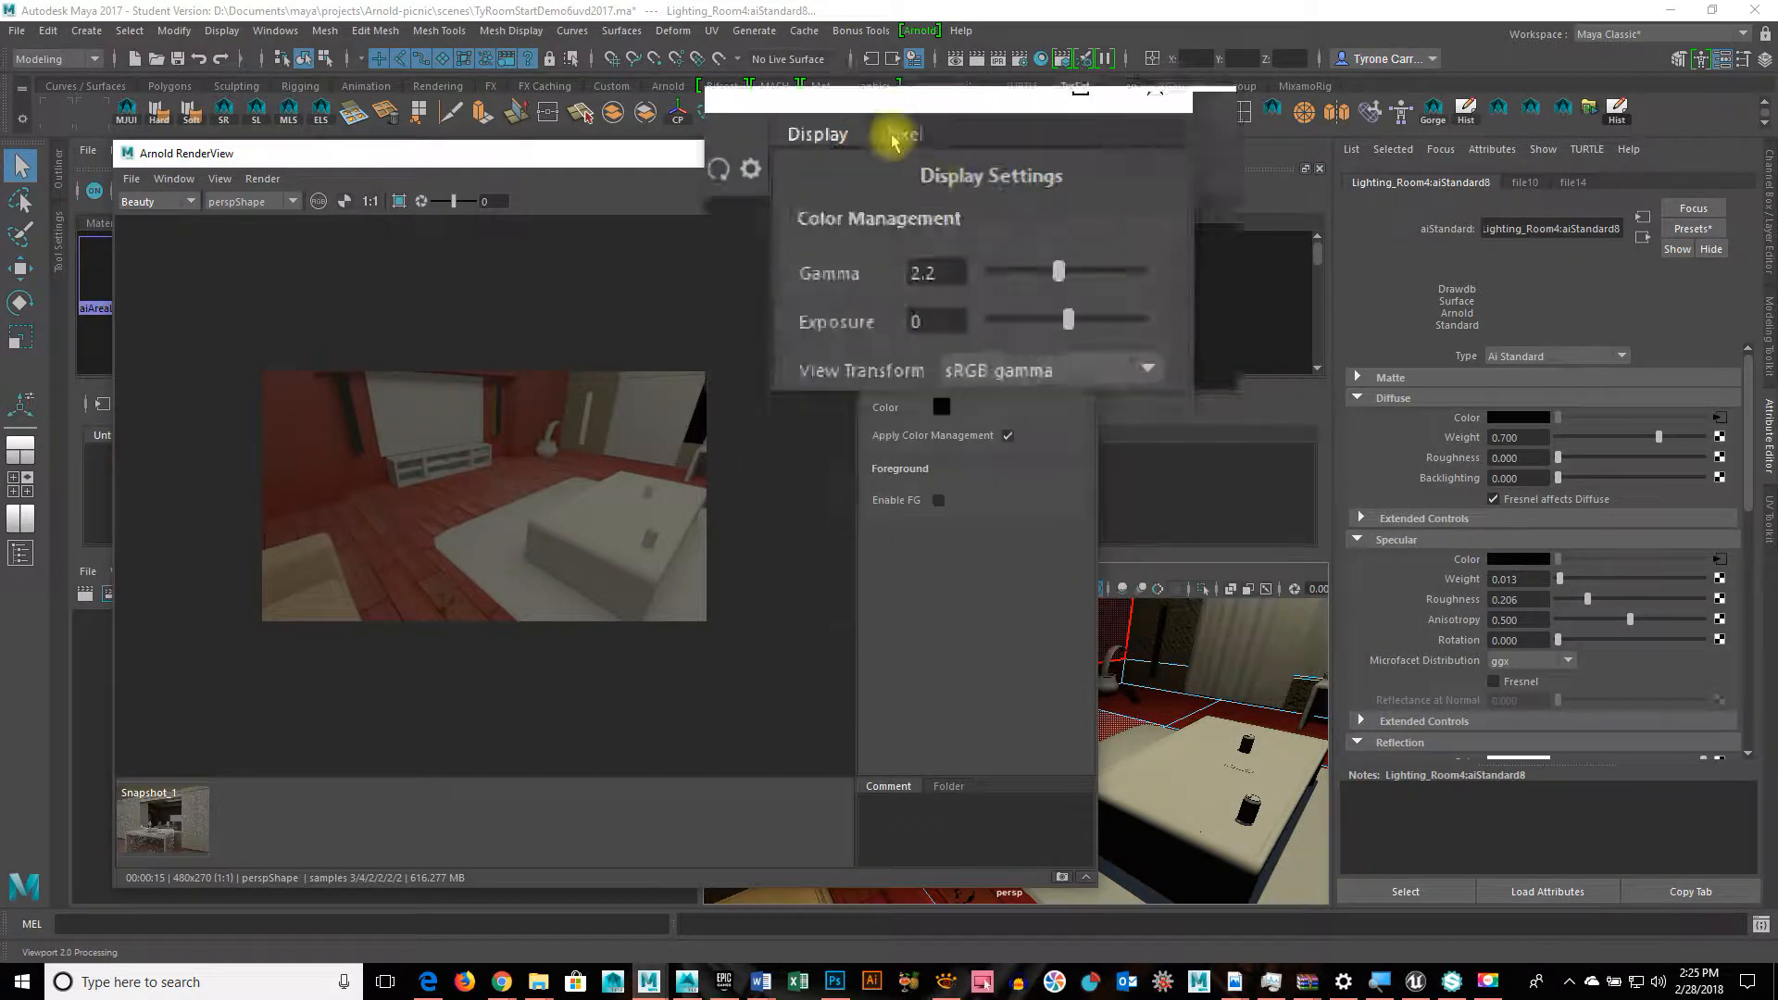
left_click_drag(836, 156, 806, 150)
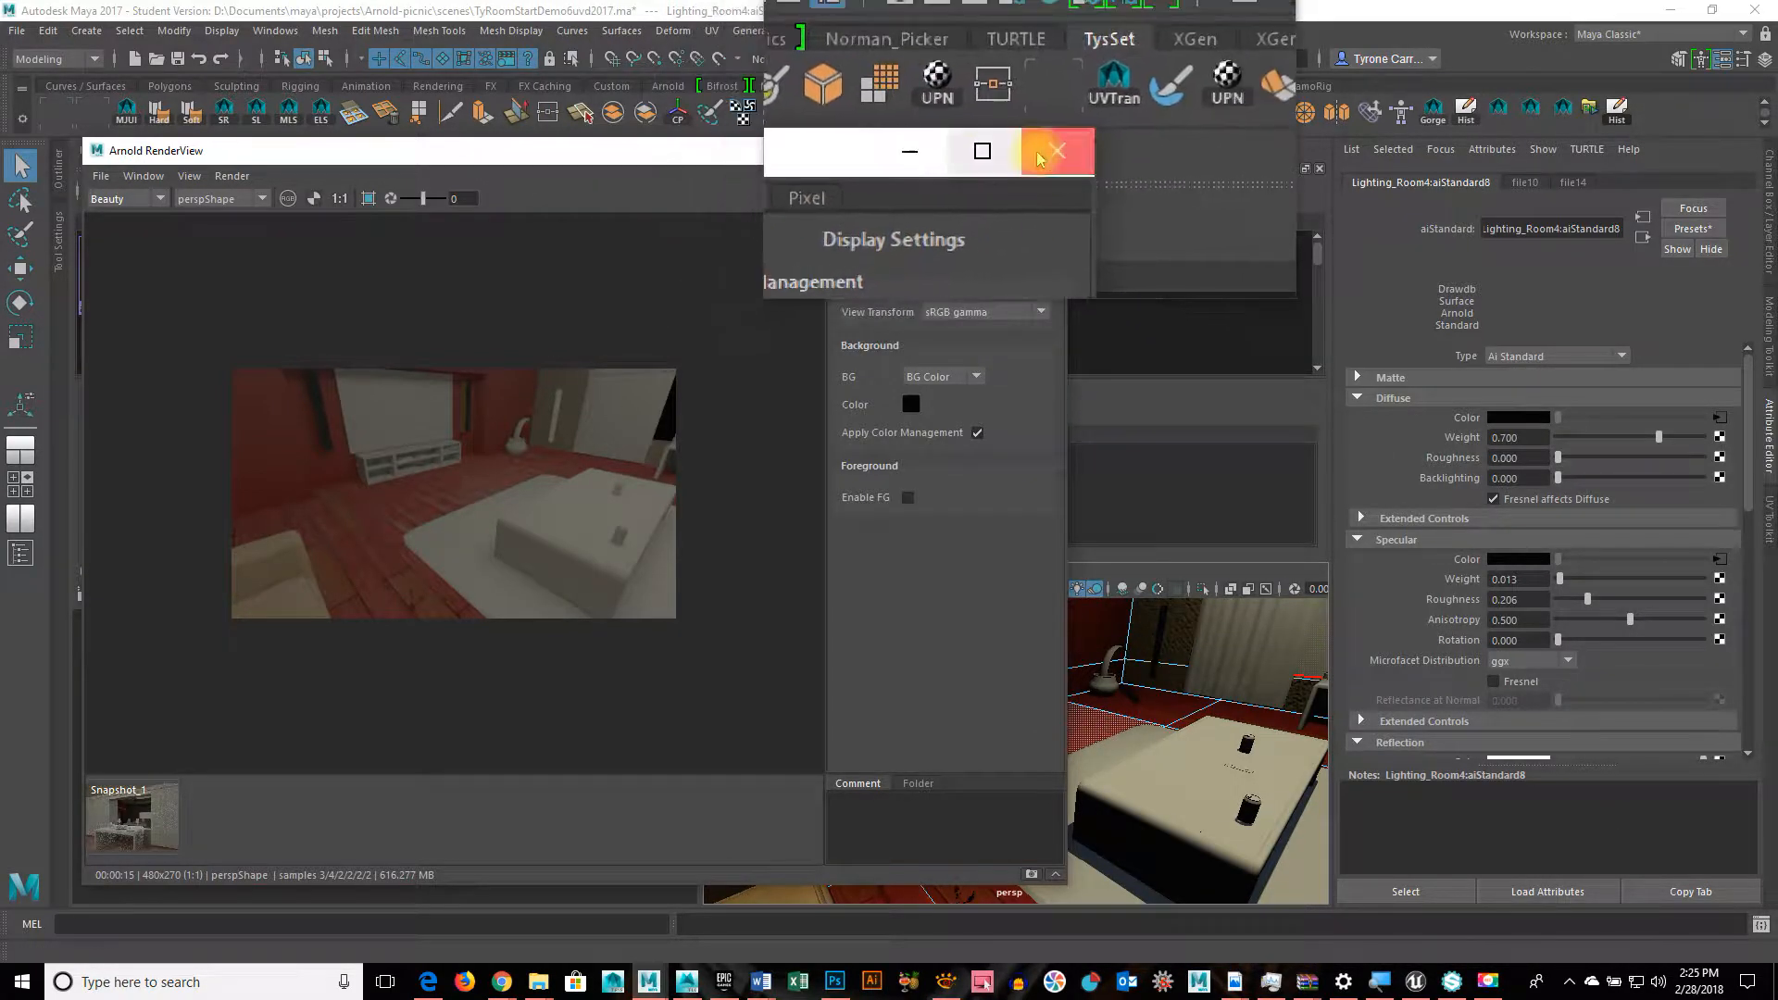
left_click(1042, 150)
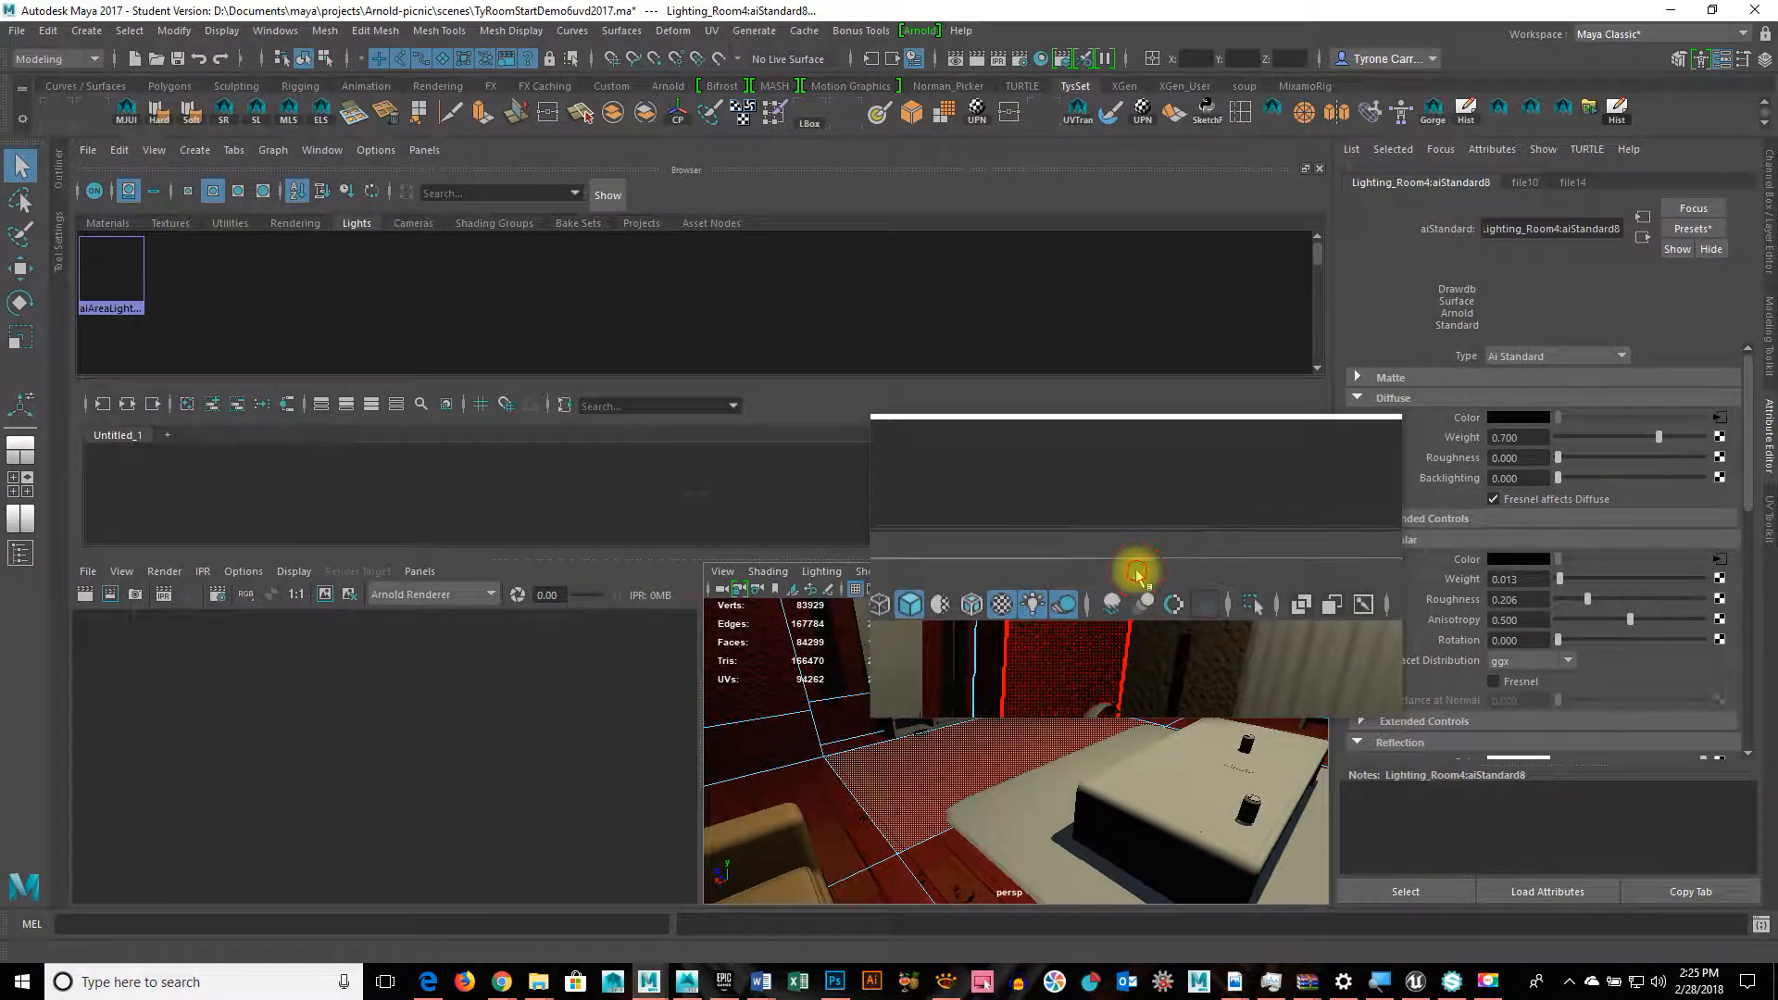
Step: Maximize the viewport, select a face of wall pCube101 and bring up Assign New Material
key("space")
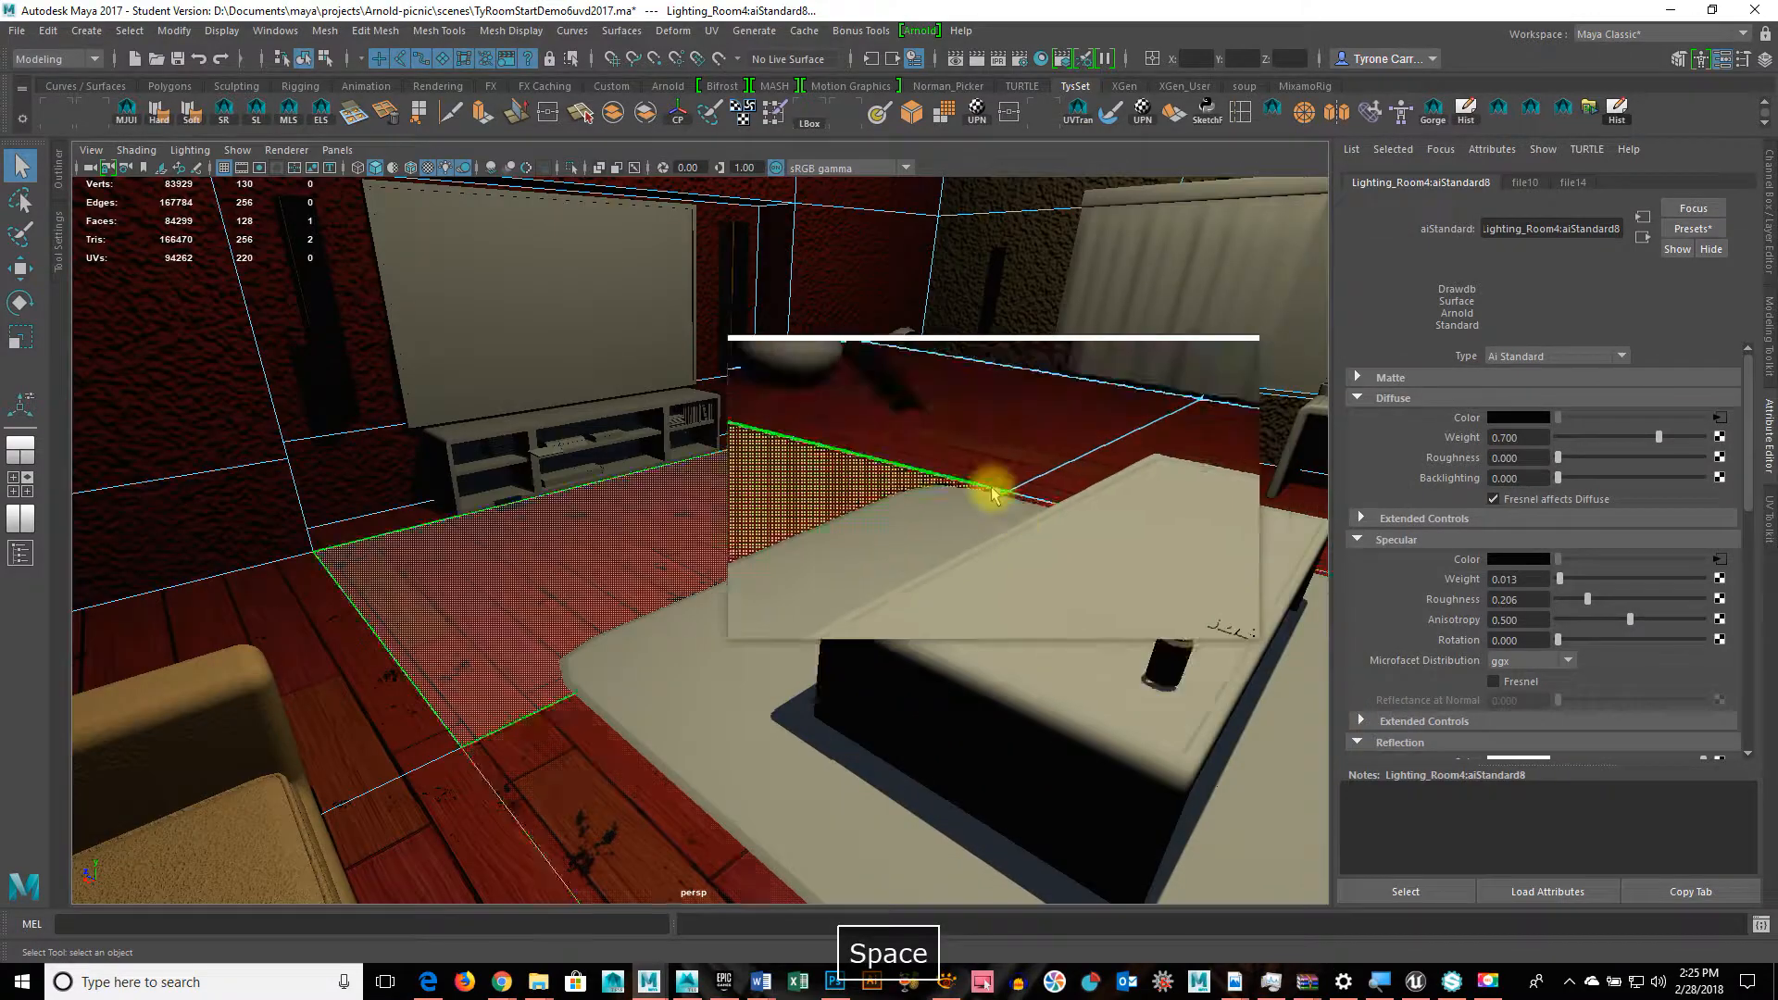
left_click_drag(988, 488, 877, 390, "alt")
right_click_drag(877, 390, 884, 442)
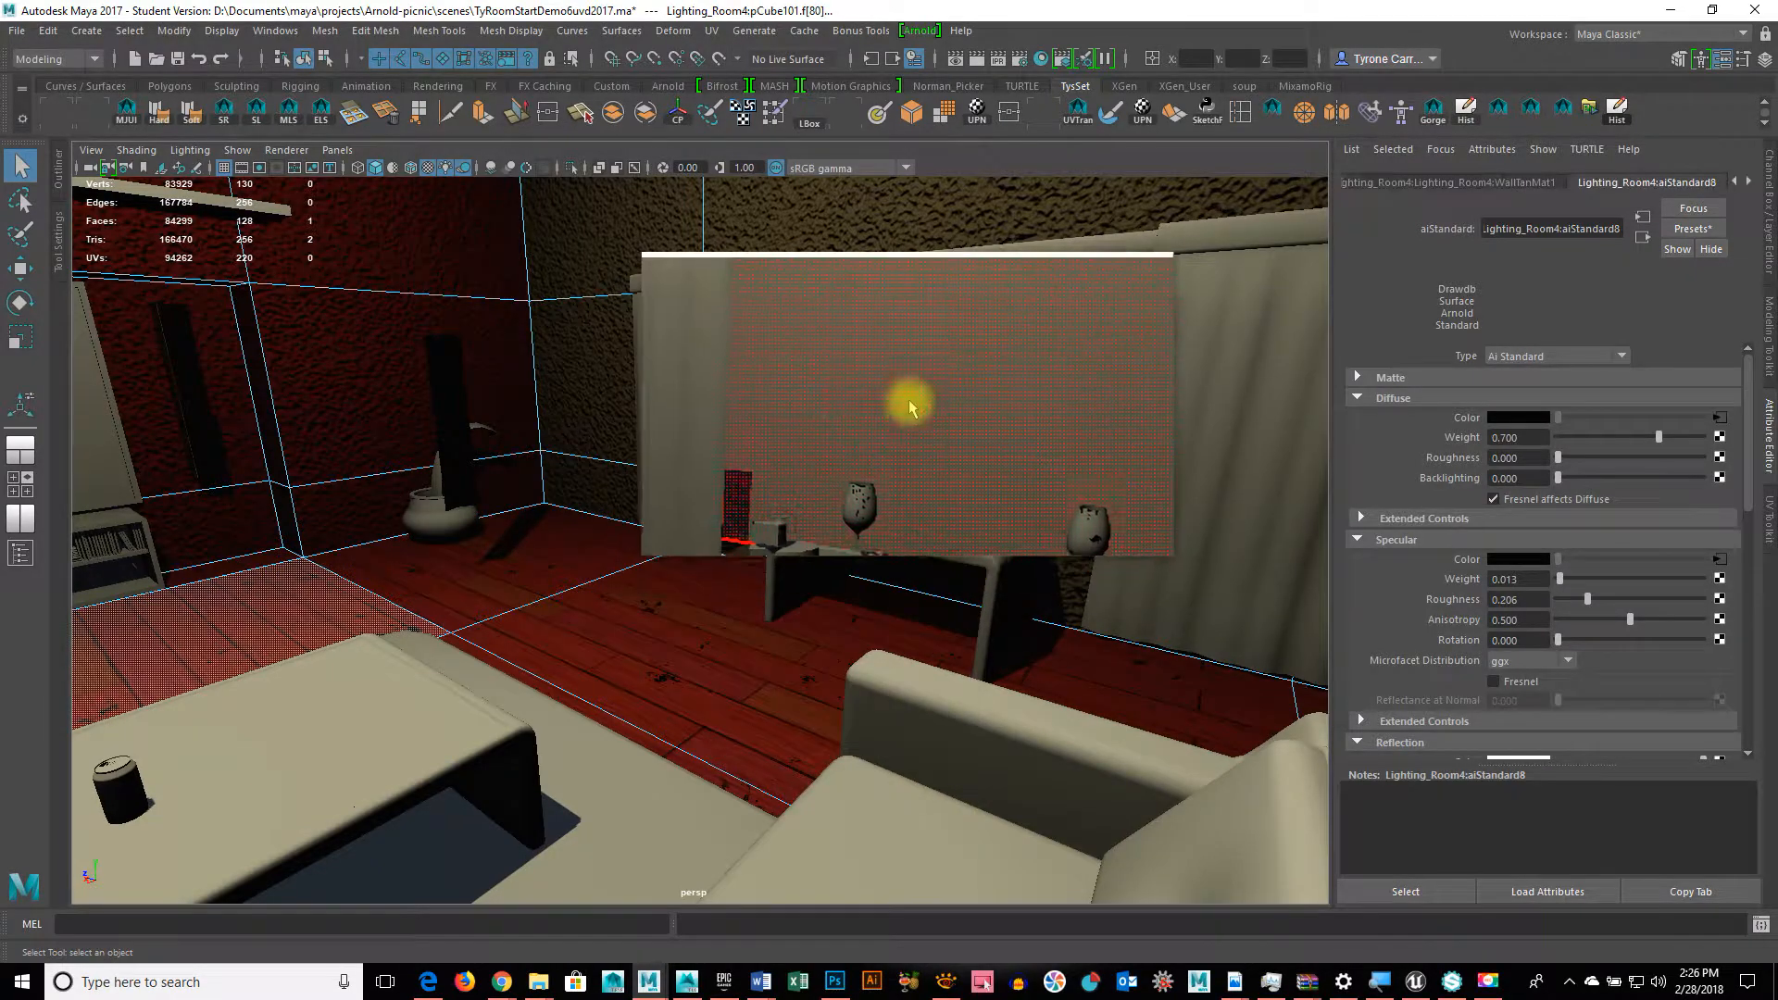
left_click(905, 397)
left_click_drag(906, 397, 702, 400, "alt")
right_click_drag(702, 400, 690, 891)
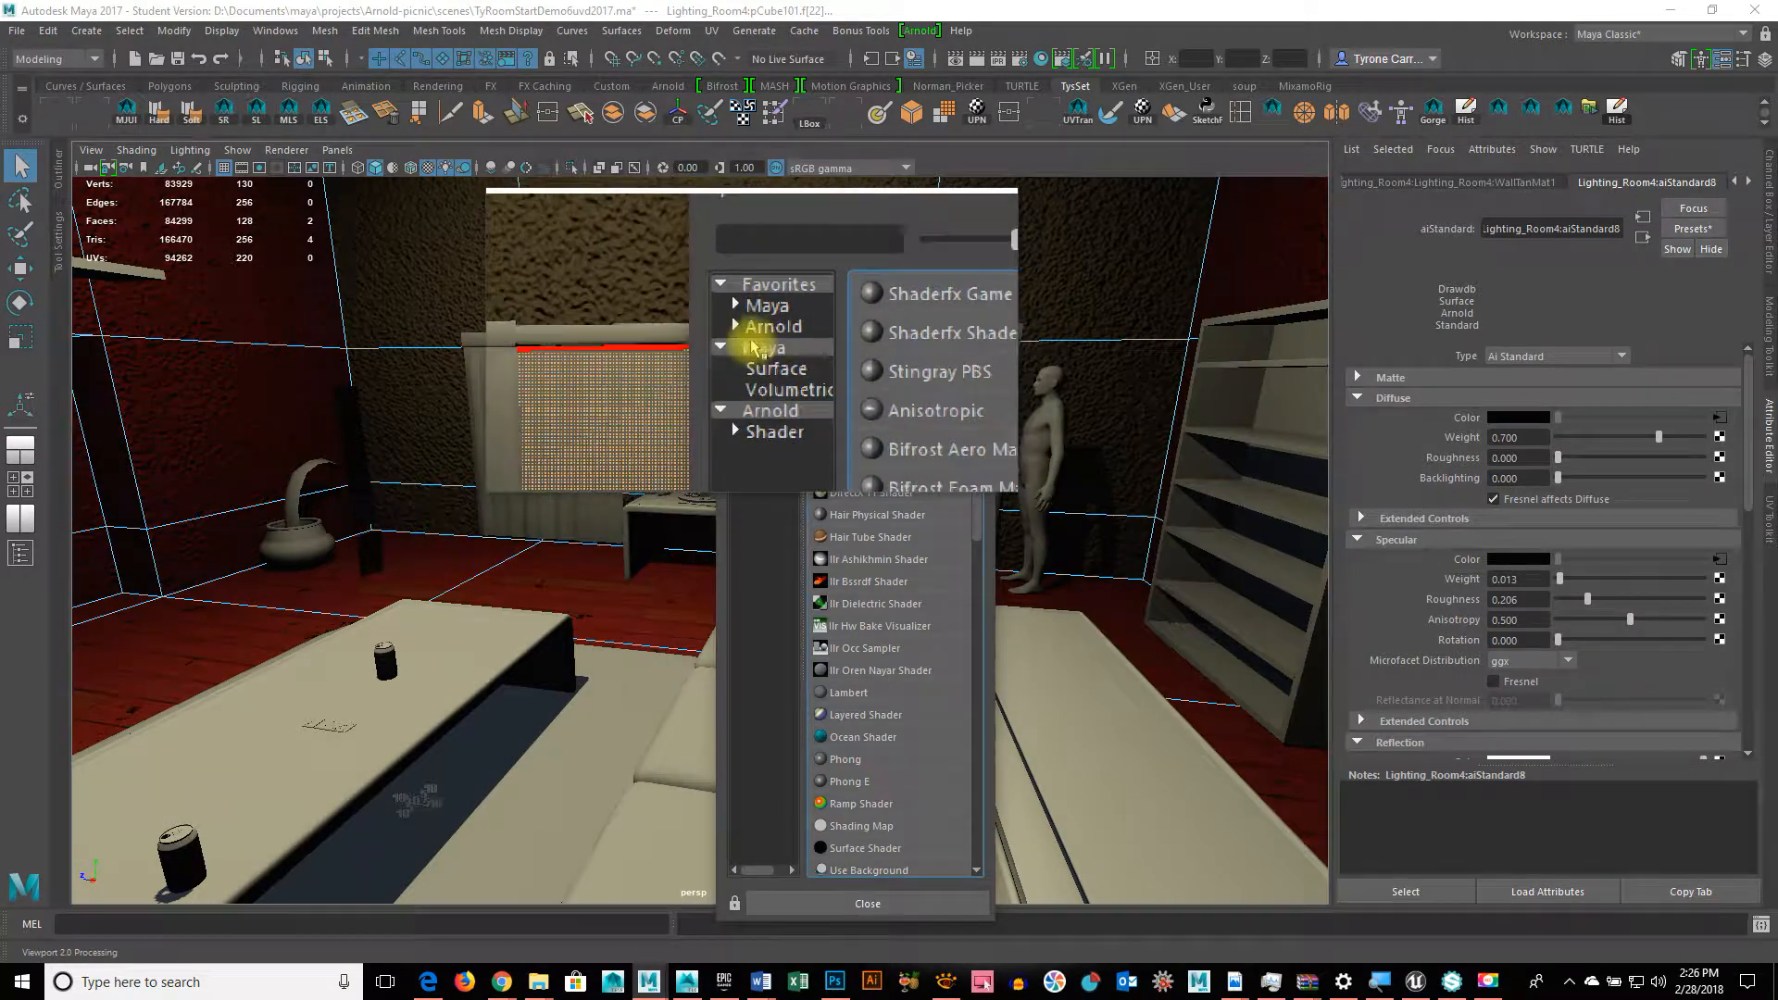
left_click(762, 339)
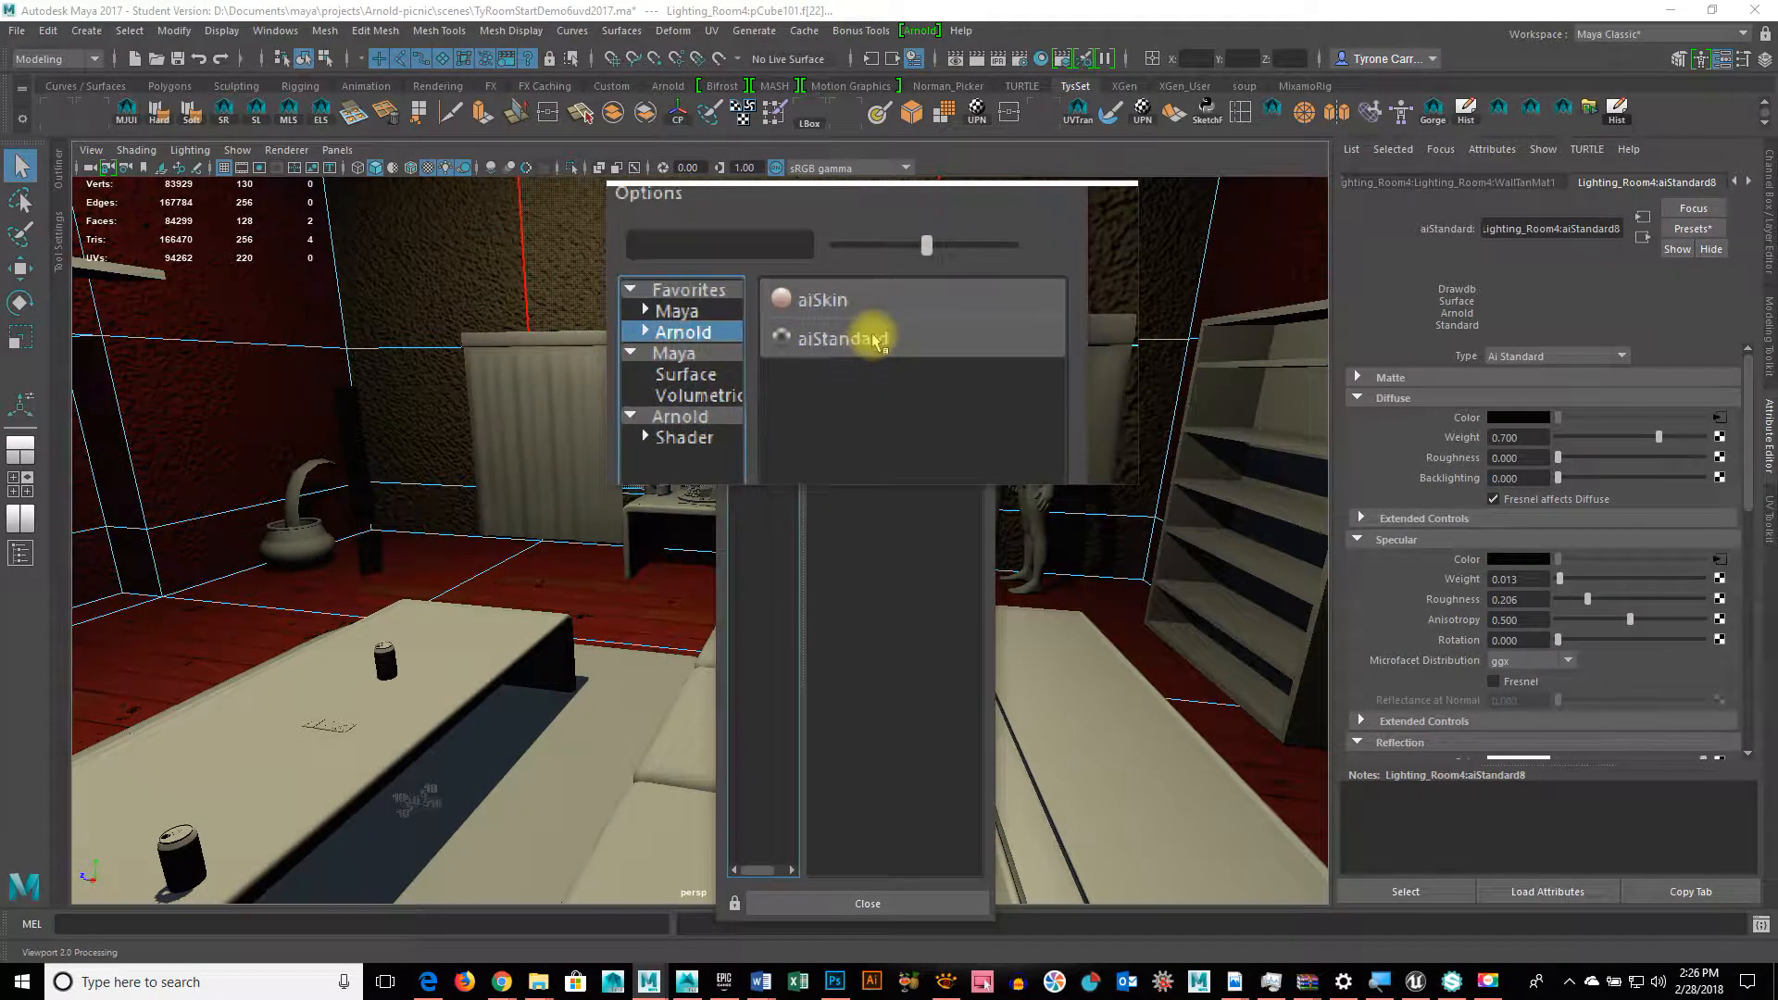
left_click(873, 341)
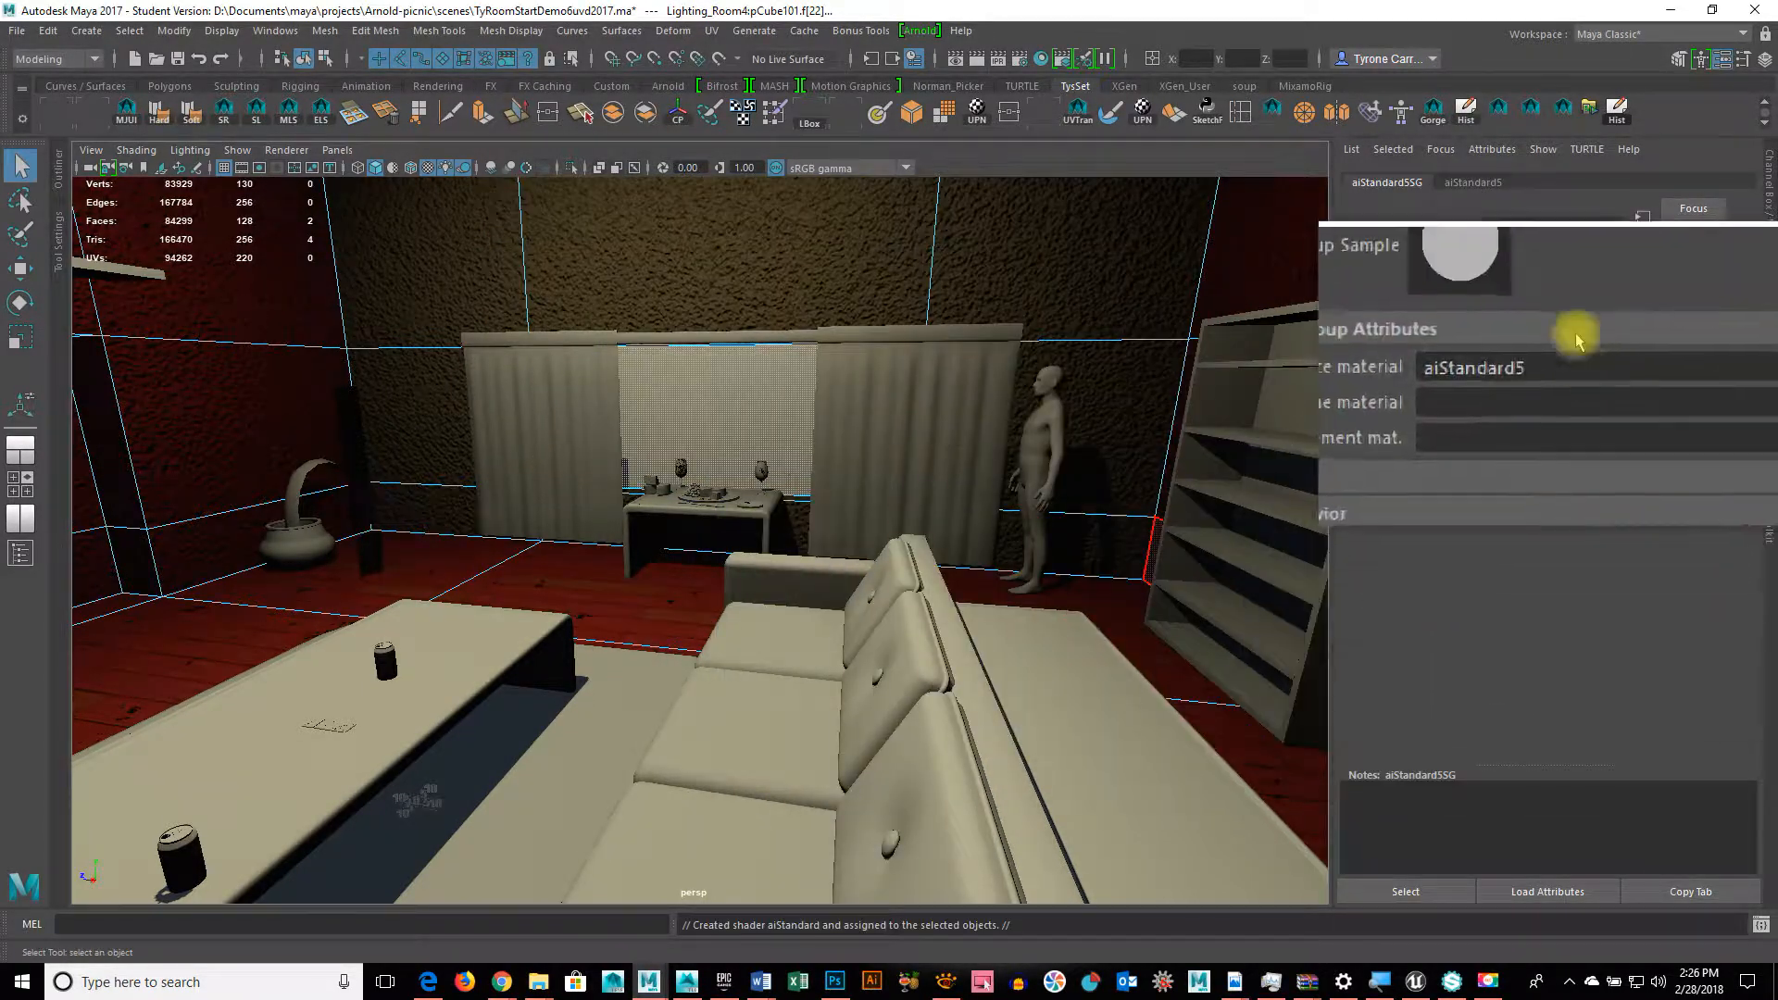
left_click(1482, 179)
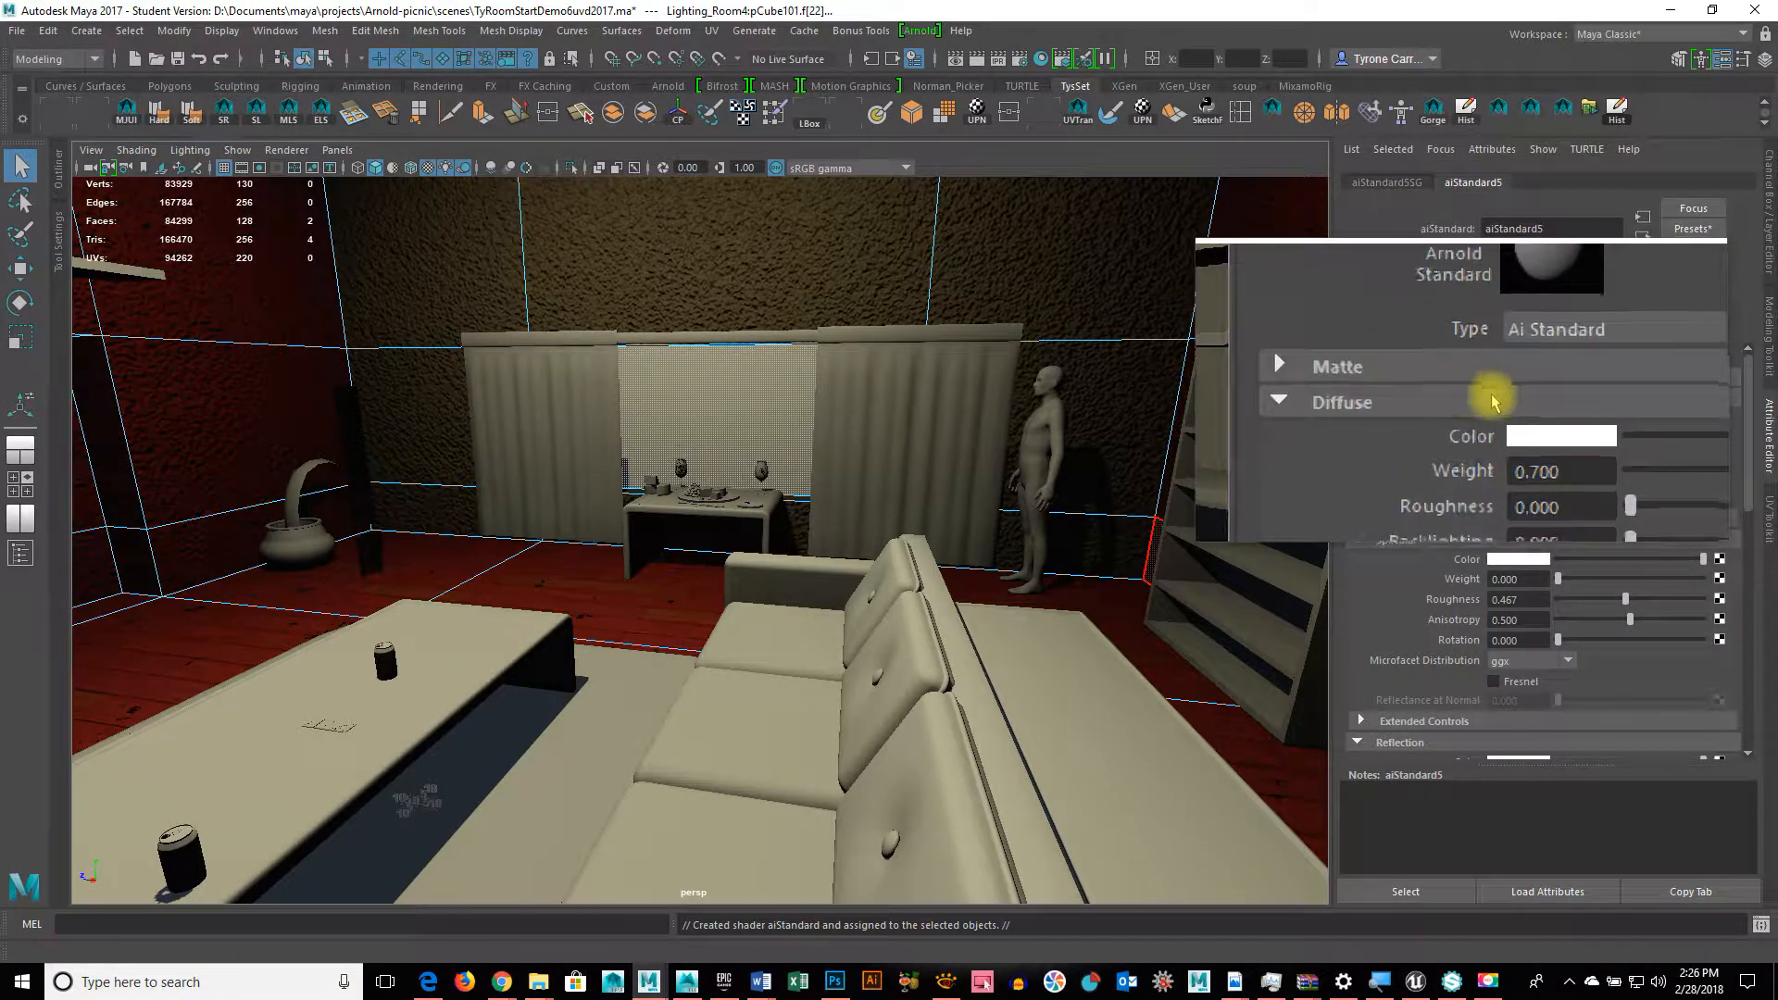
left_click(1687, 223)
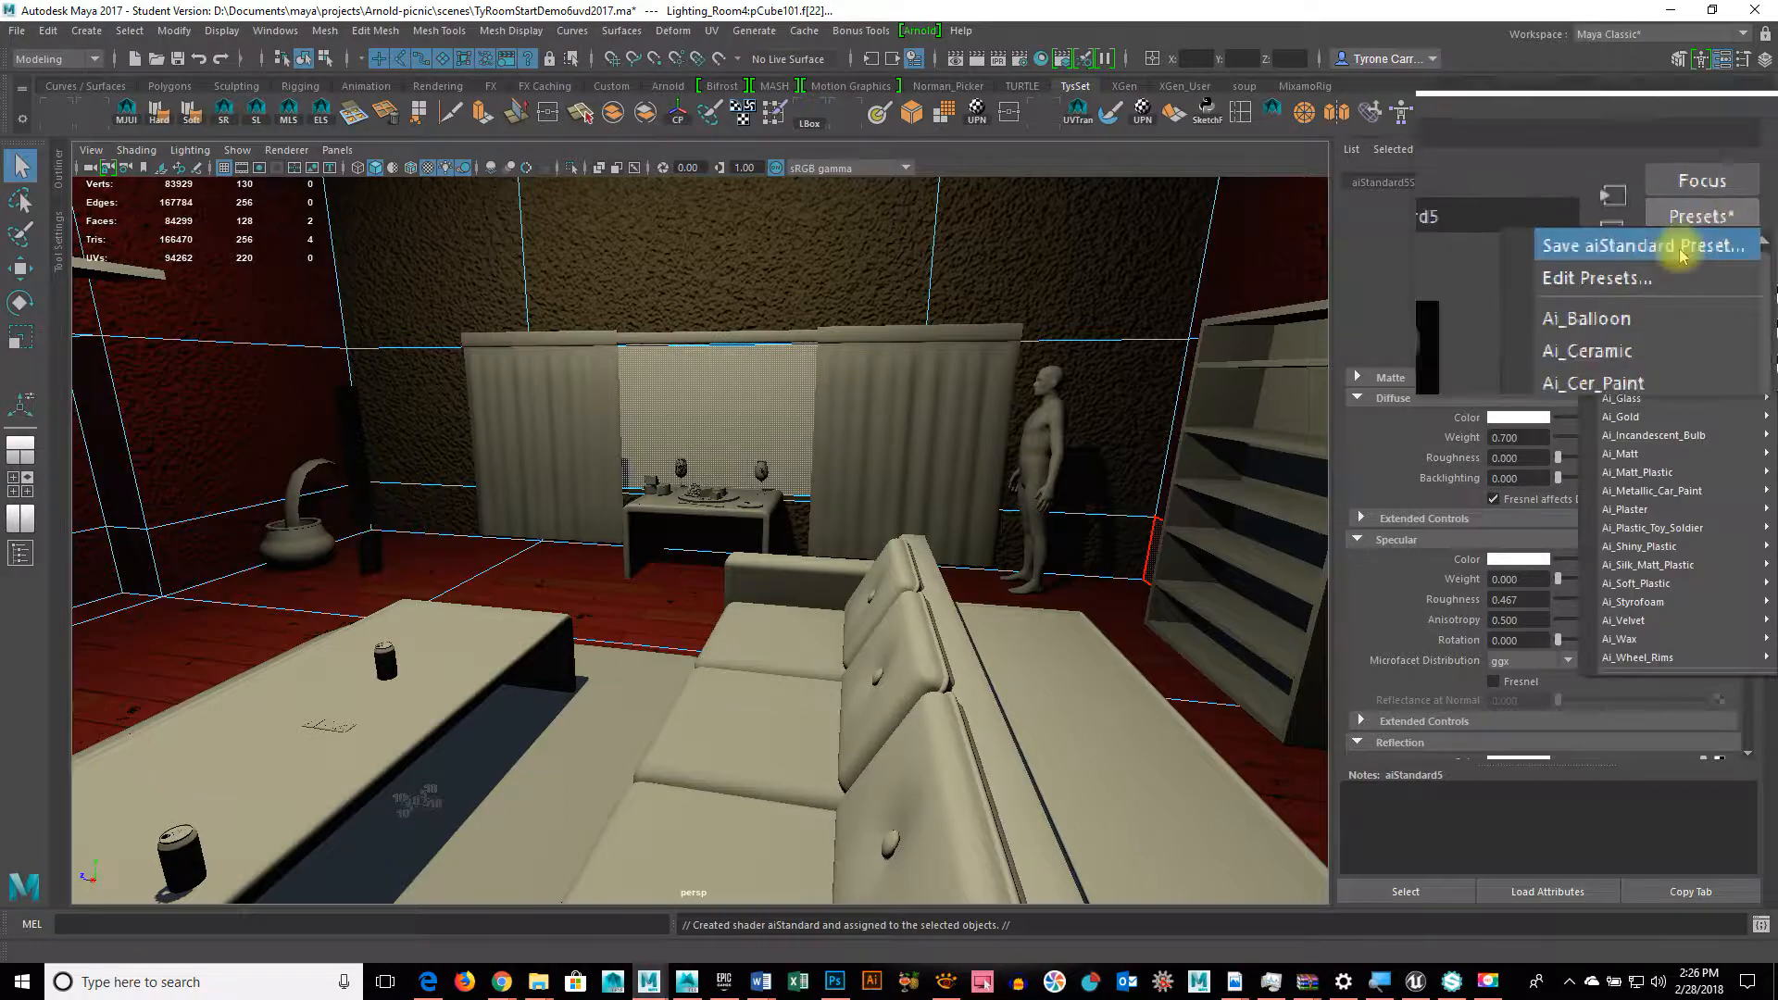
left_click(1658, 400)
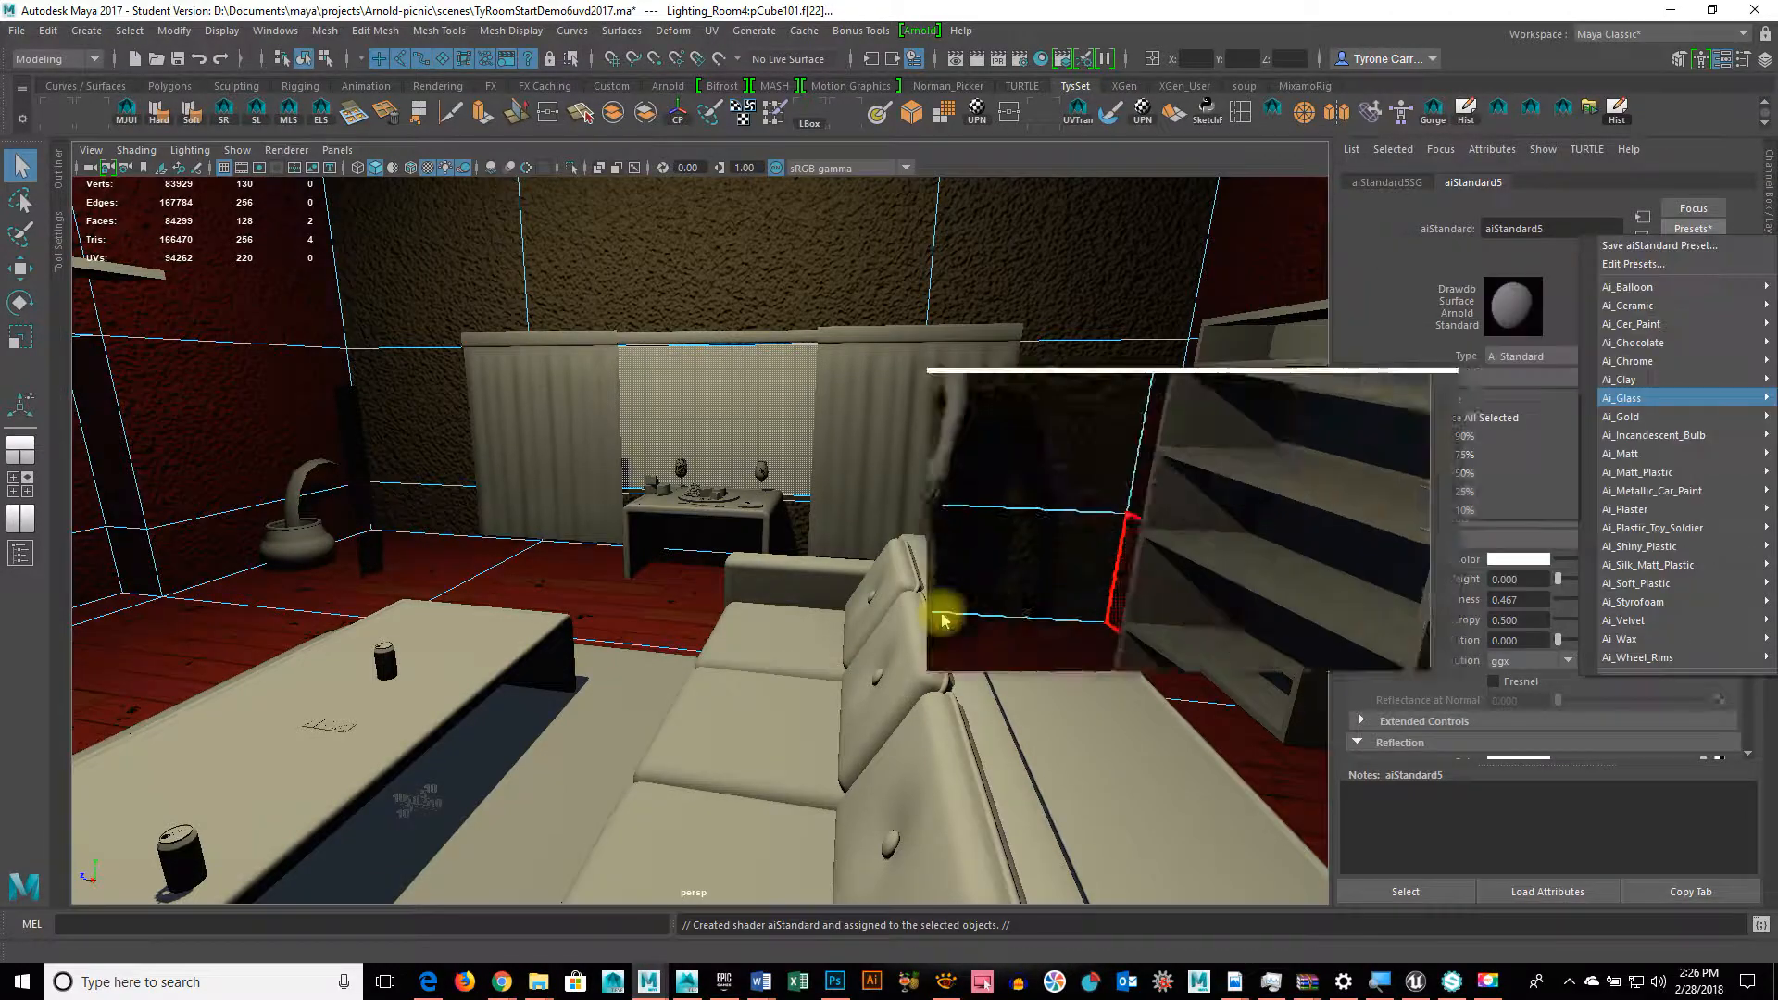
left_click_drag(945, 695, 880, 694, "alt")
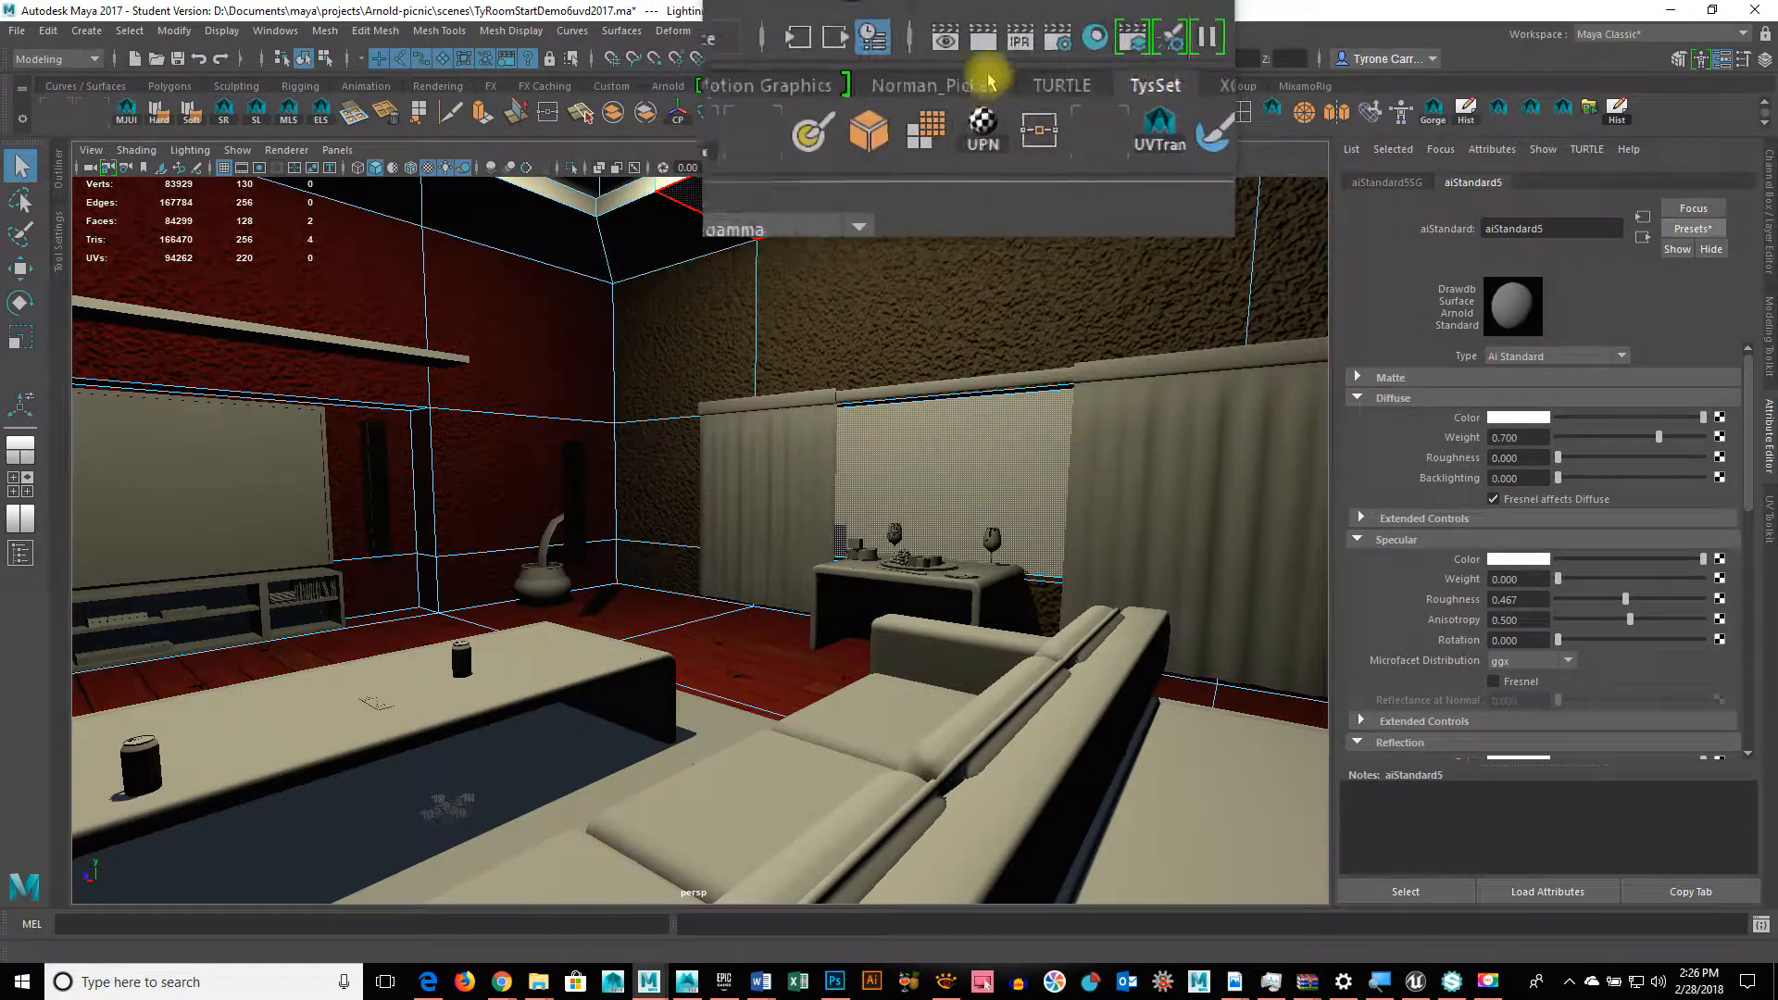
Step: Create an Arnold Skydome Light (aiSkyDomeLightShape1) and orbit around the lit room
left_click(912, 31)
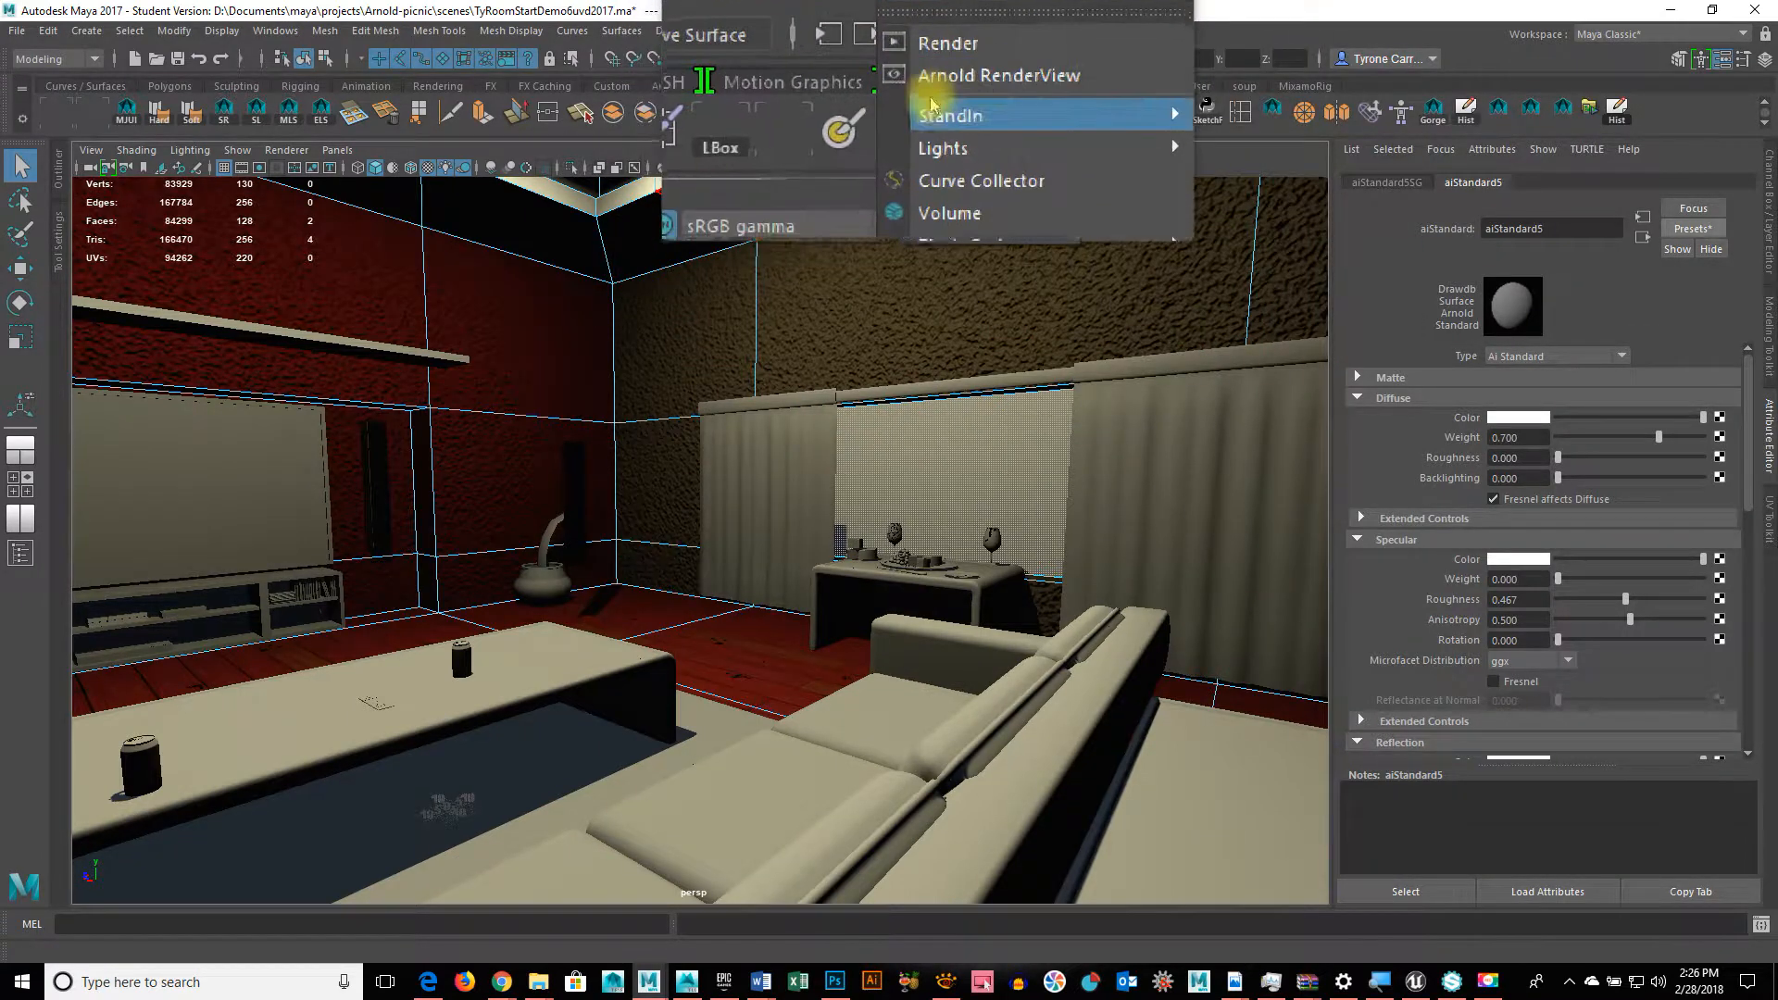
mouse_move(1063, 129)
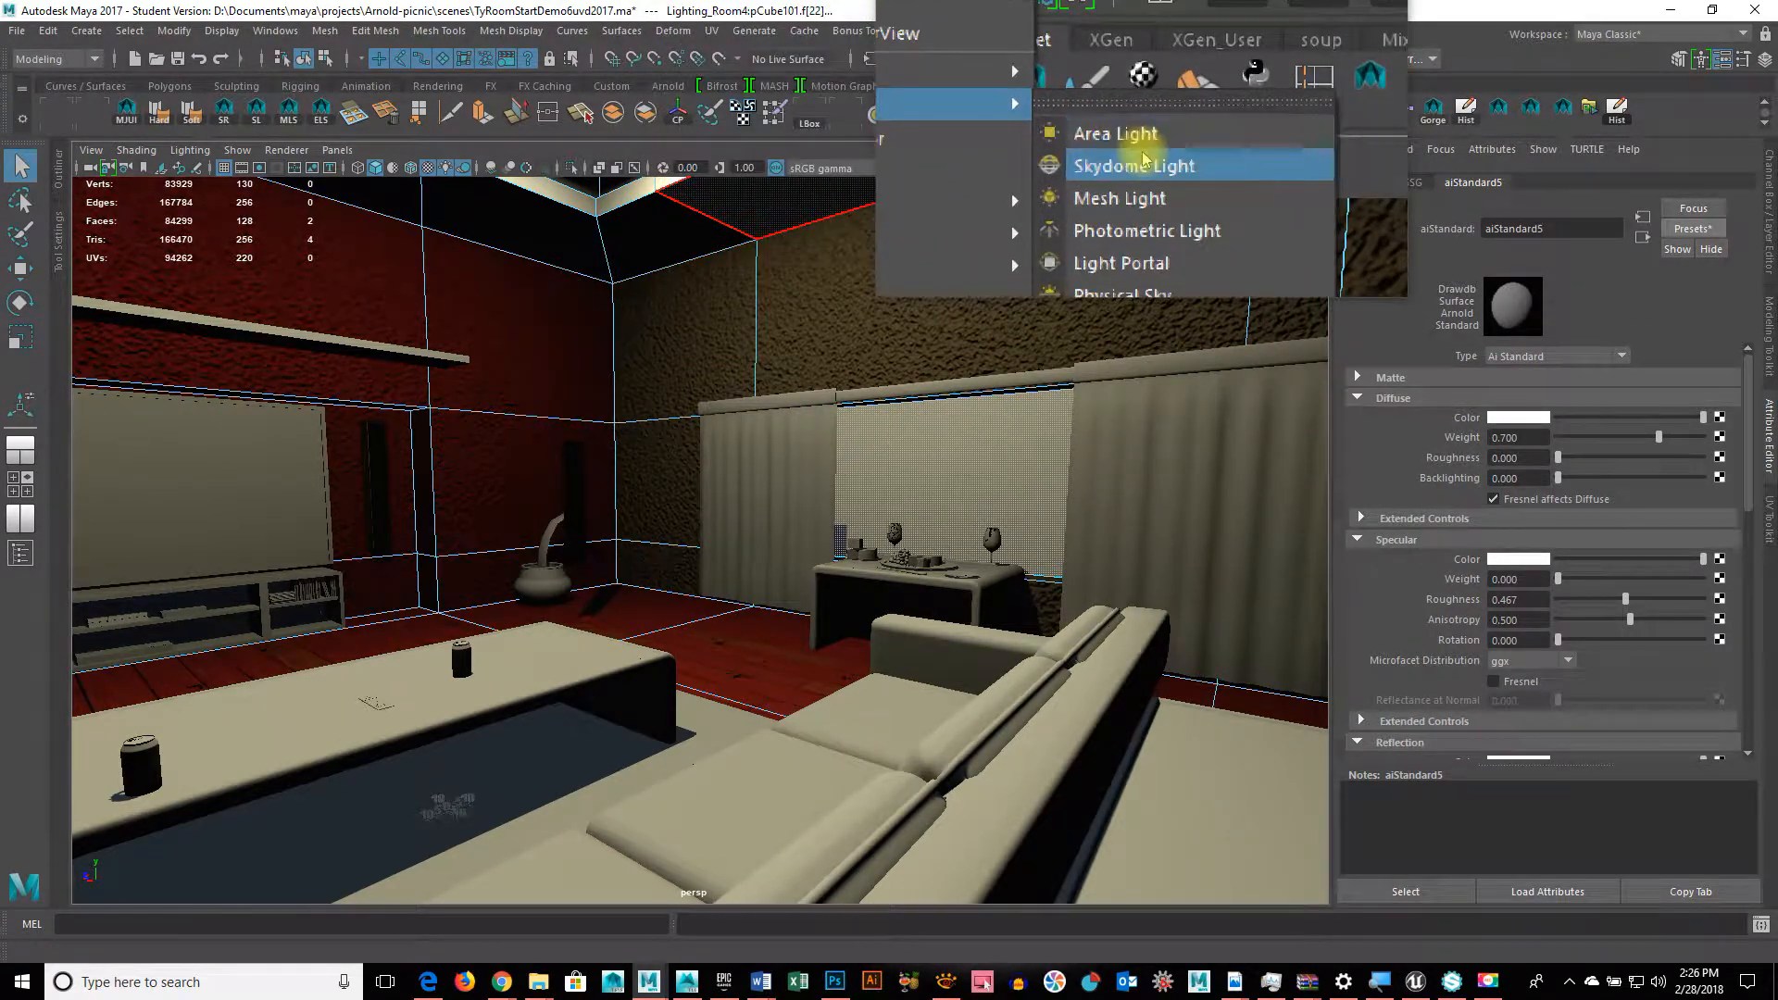
left_click(1141, 159)
left_click_drag(1077, 706, 828, 729, "alt")
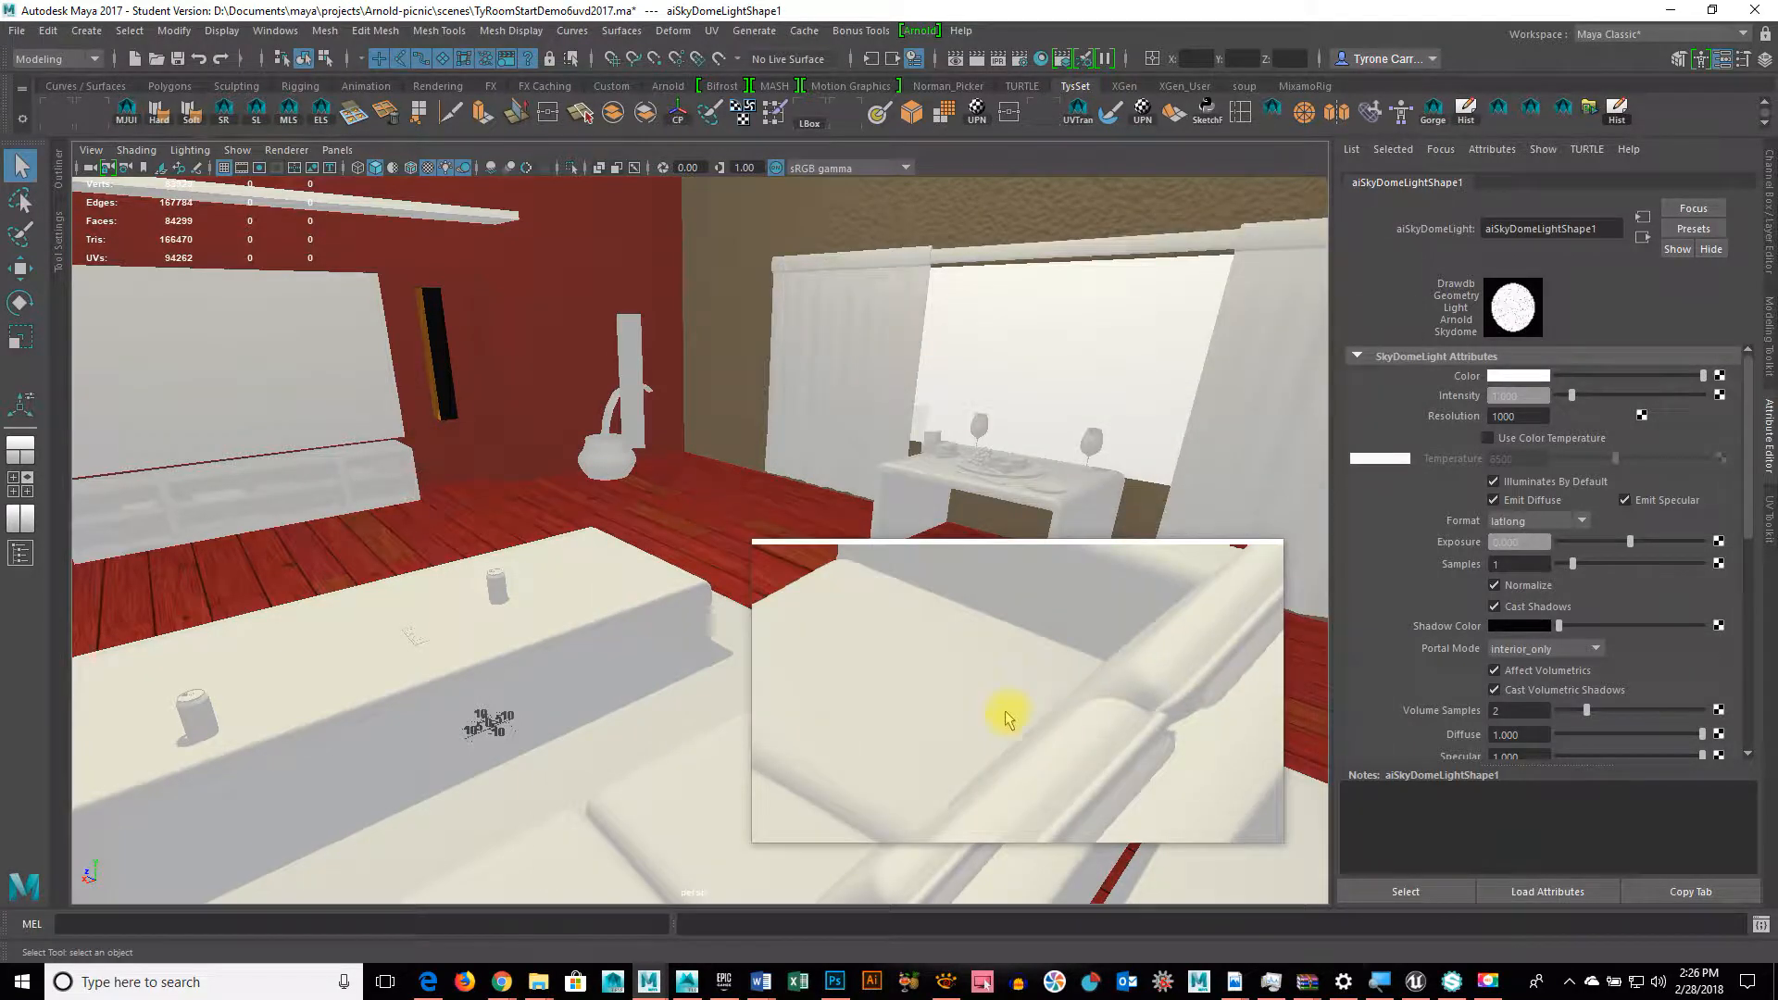
Step: Connect a new File texture to the skydome Color and browse for its image
left_click(1720, 375)
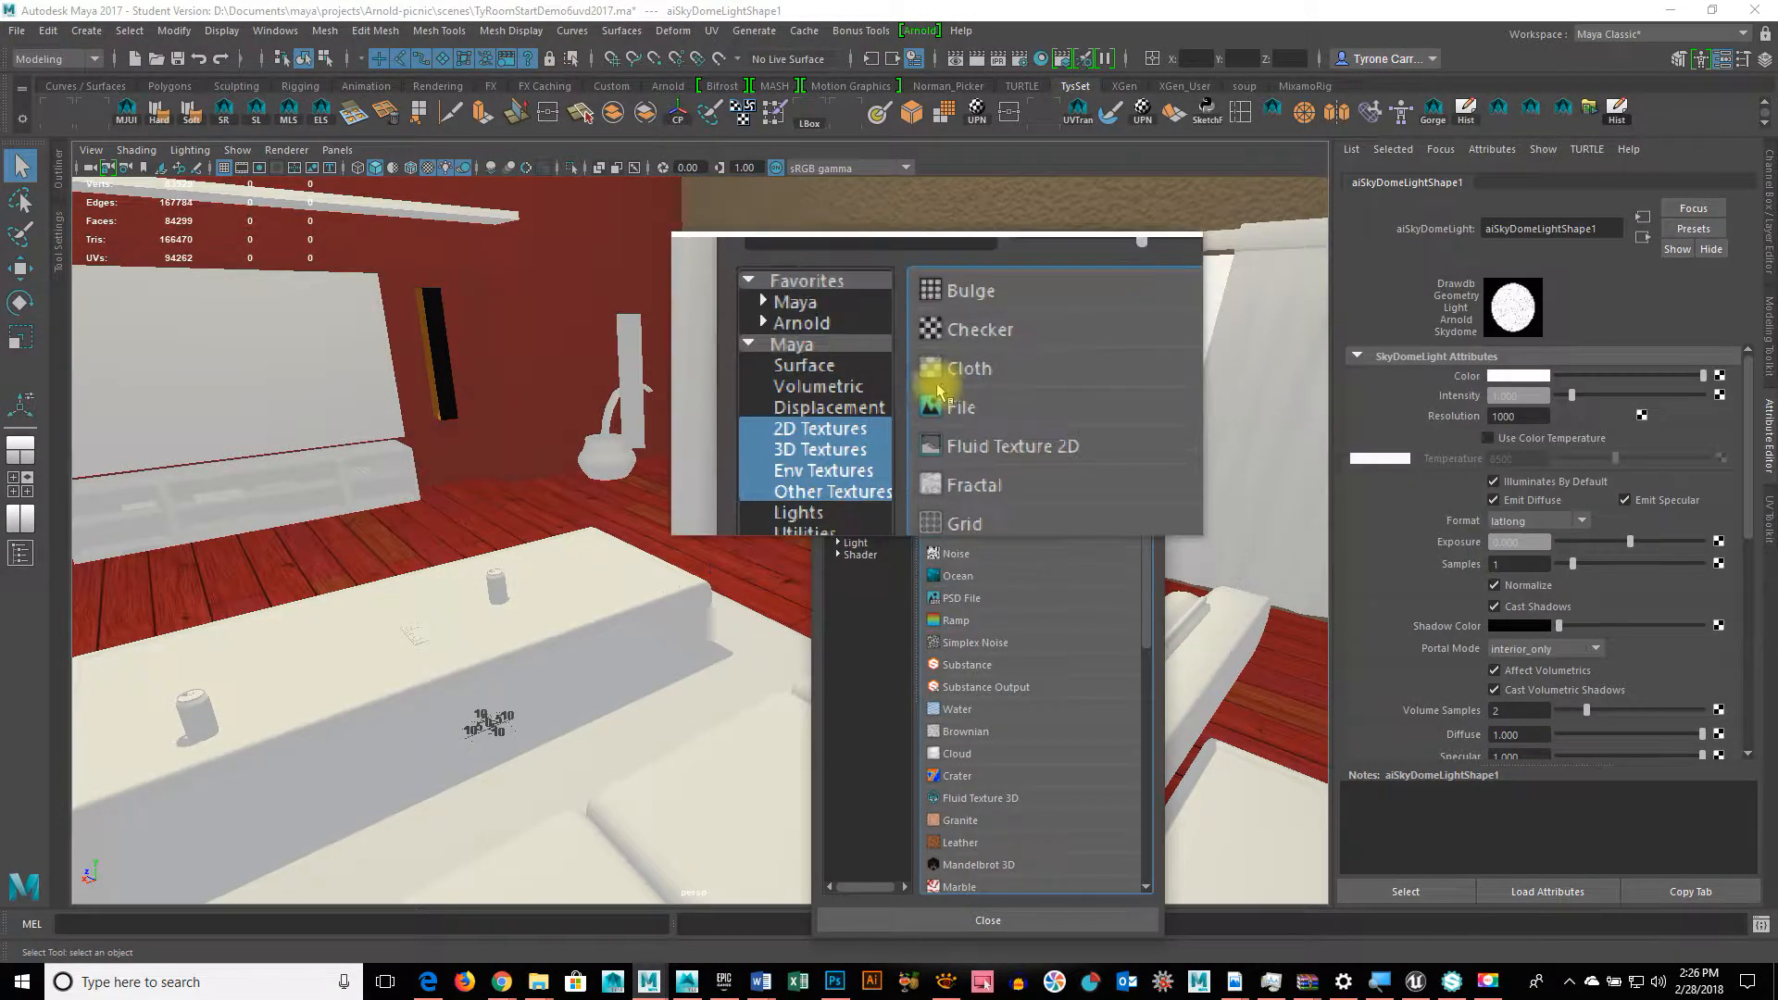
left_click(954, 420)
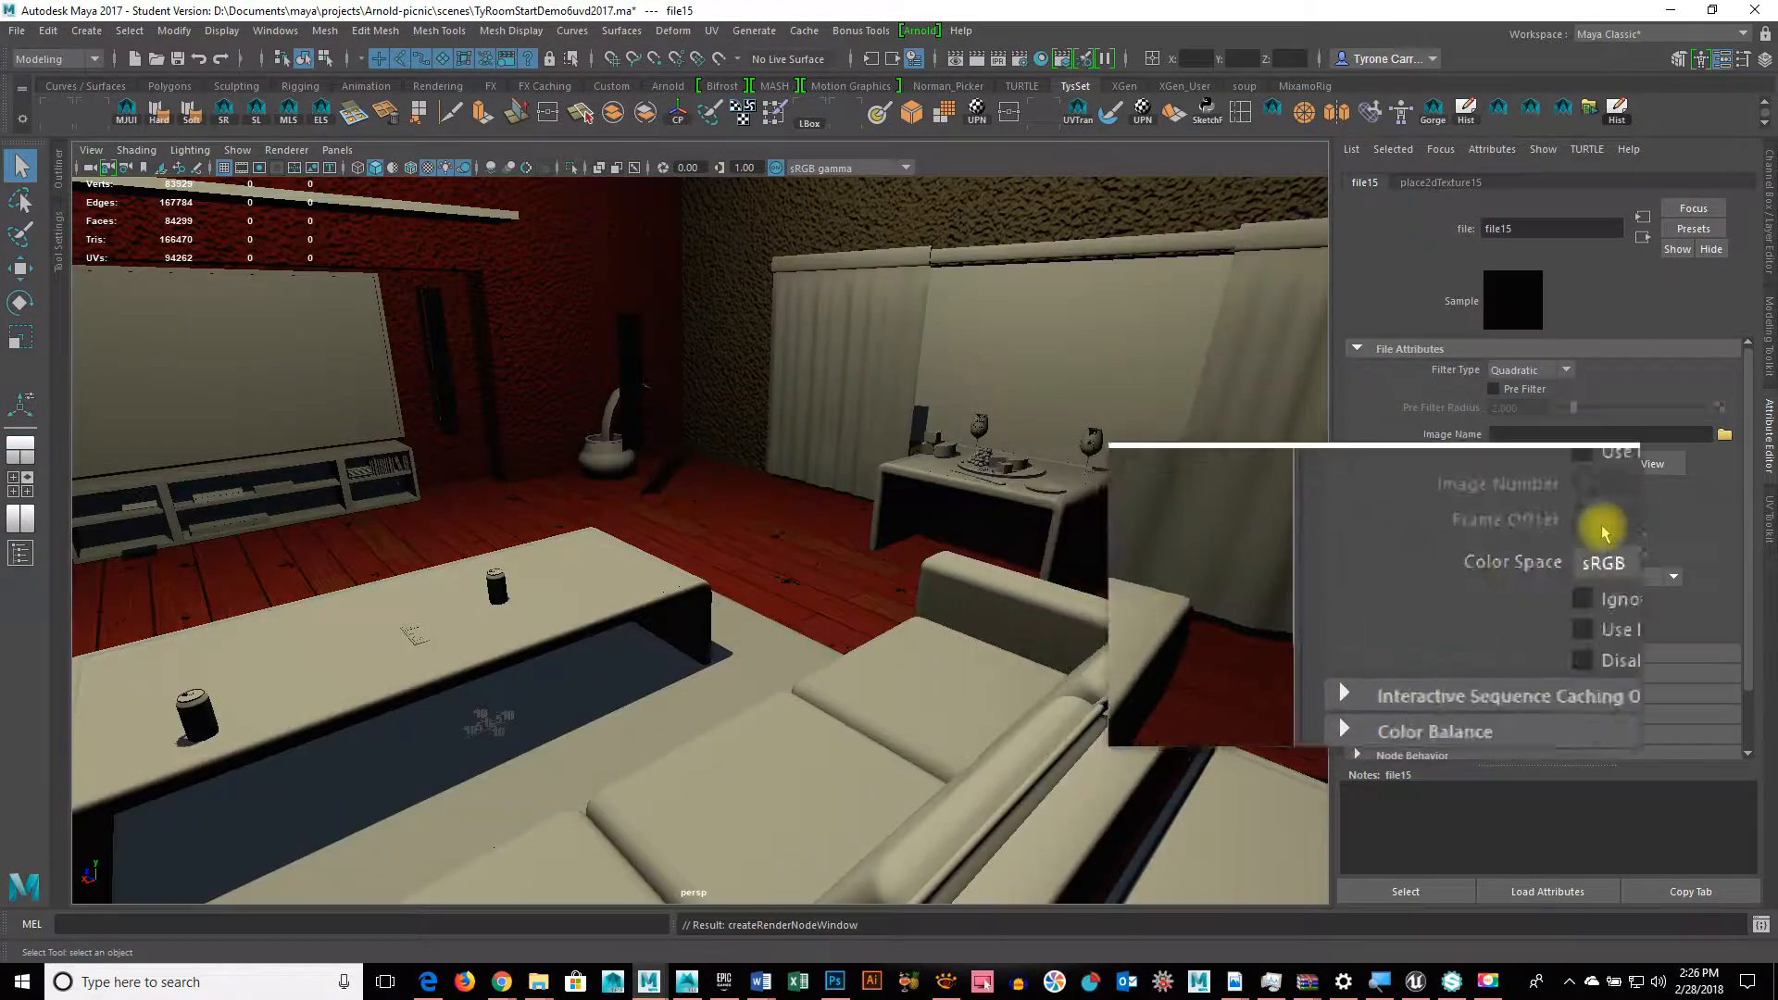
left_click(1724, 435)
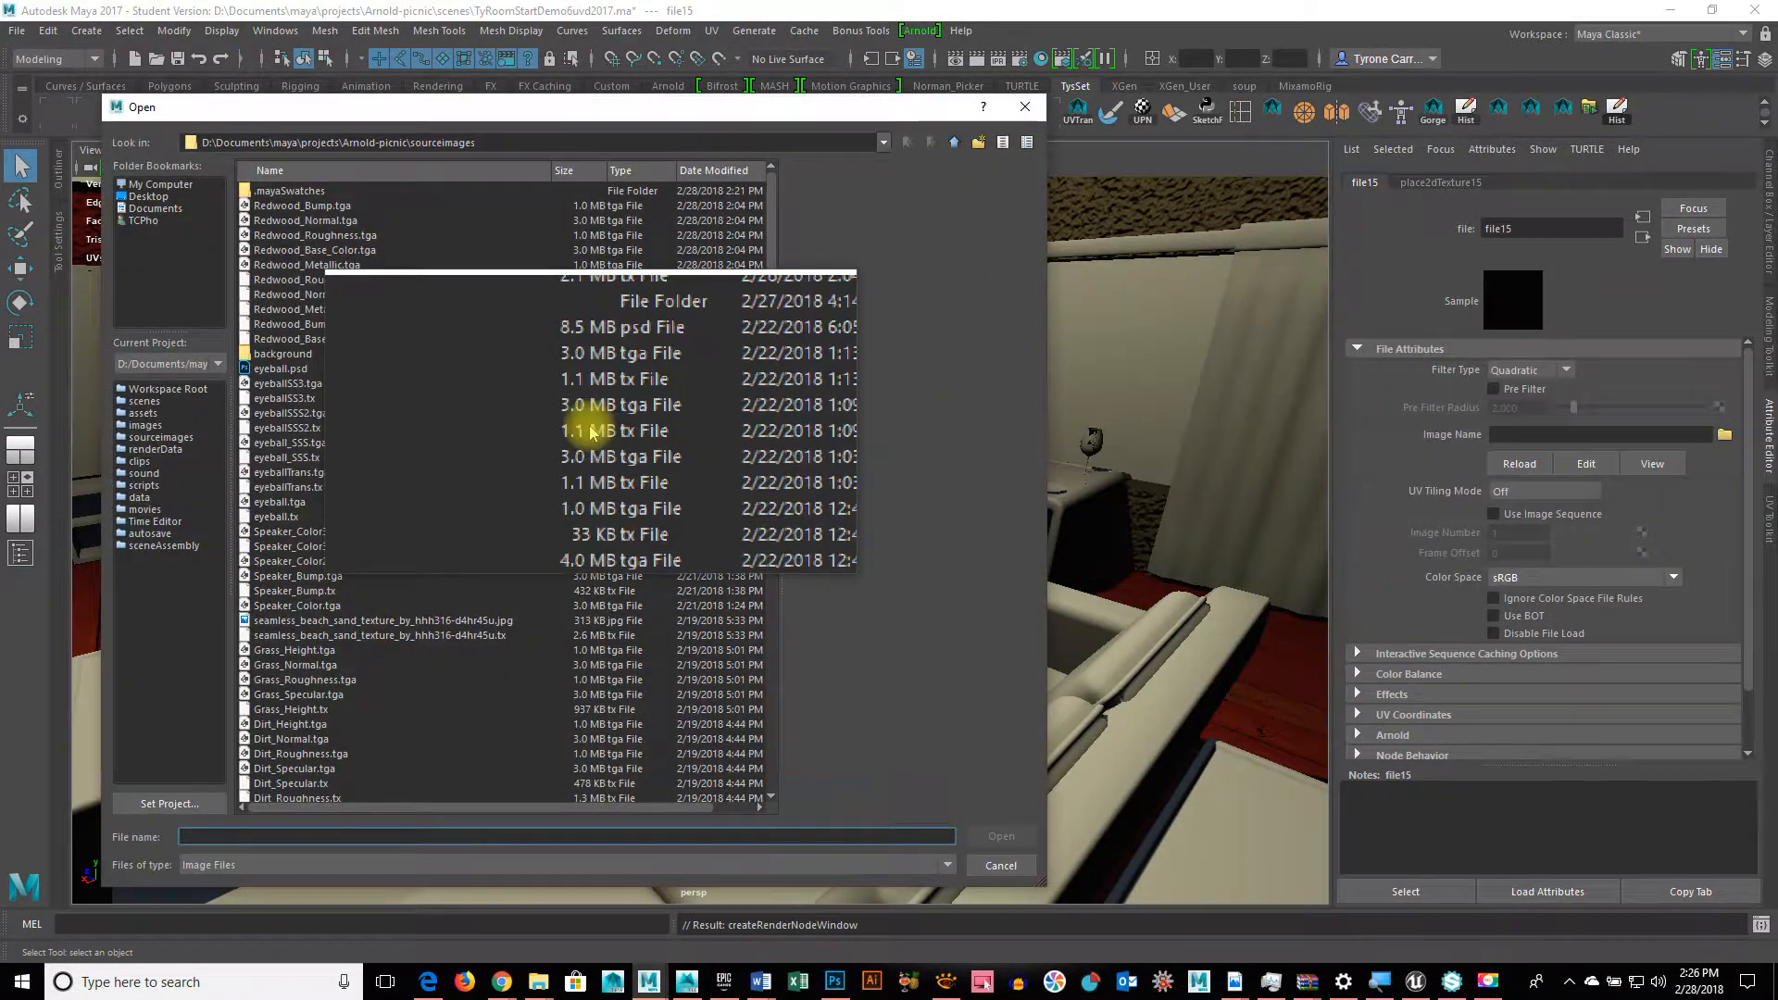
scroll(349, 357, "down", 20)
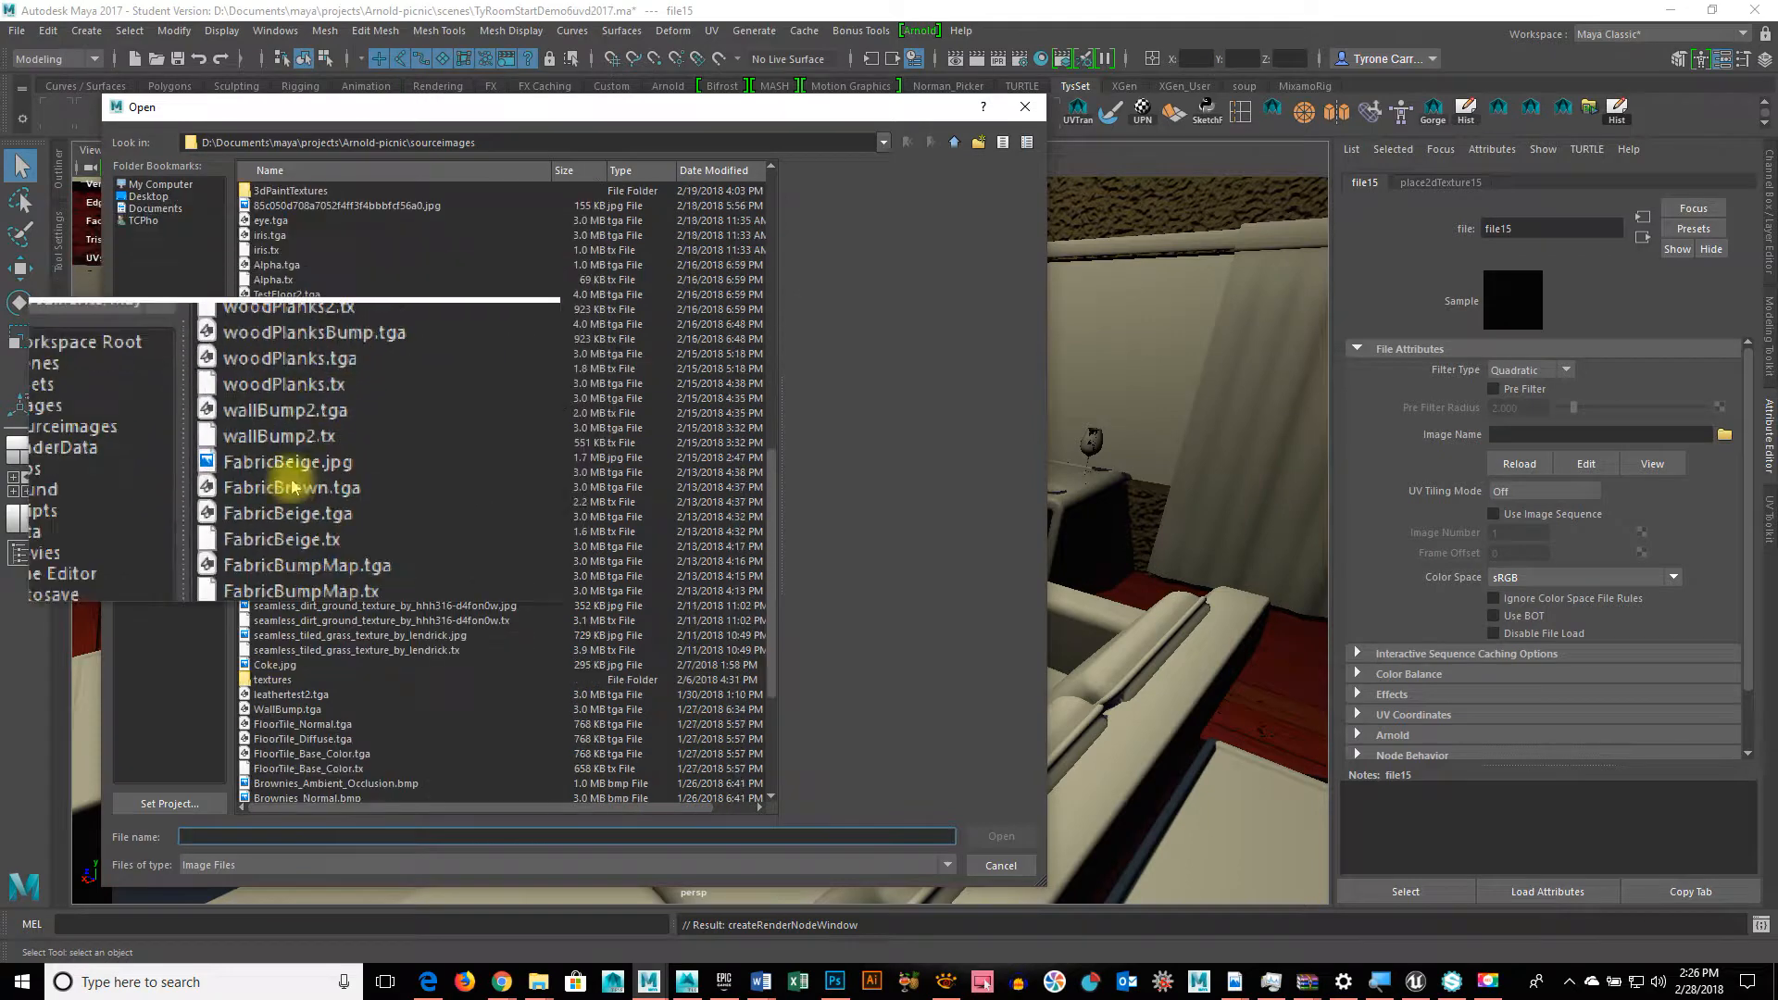
scroll(269, 806, "right", 1)
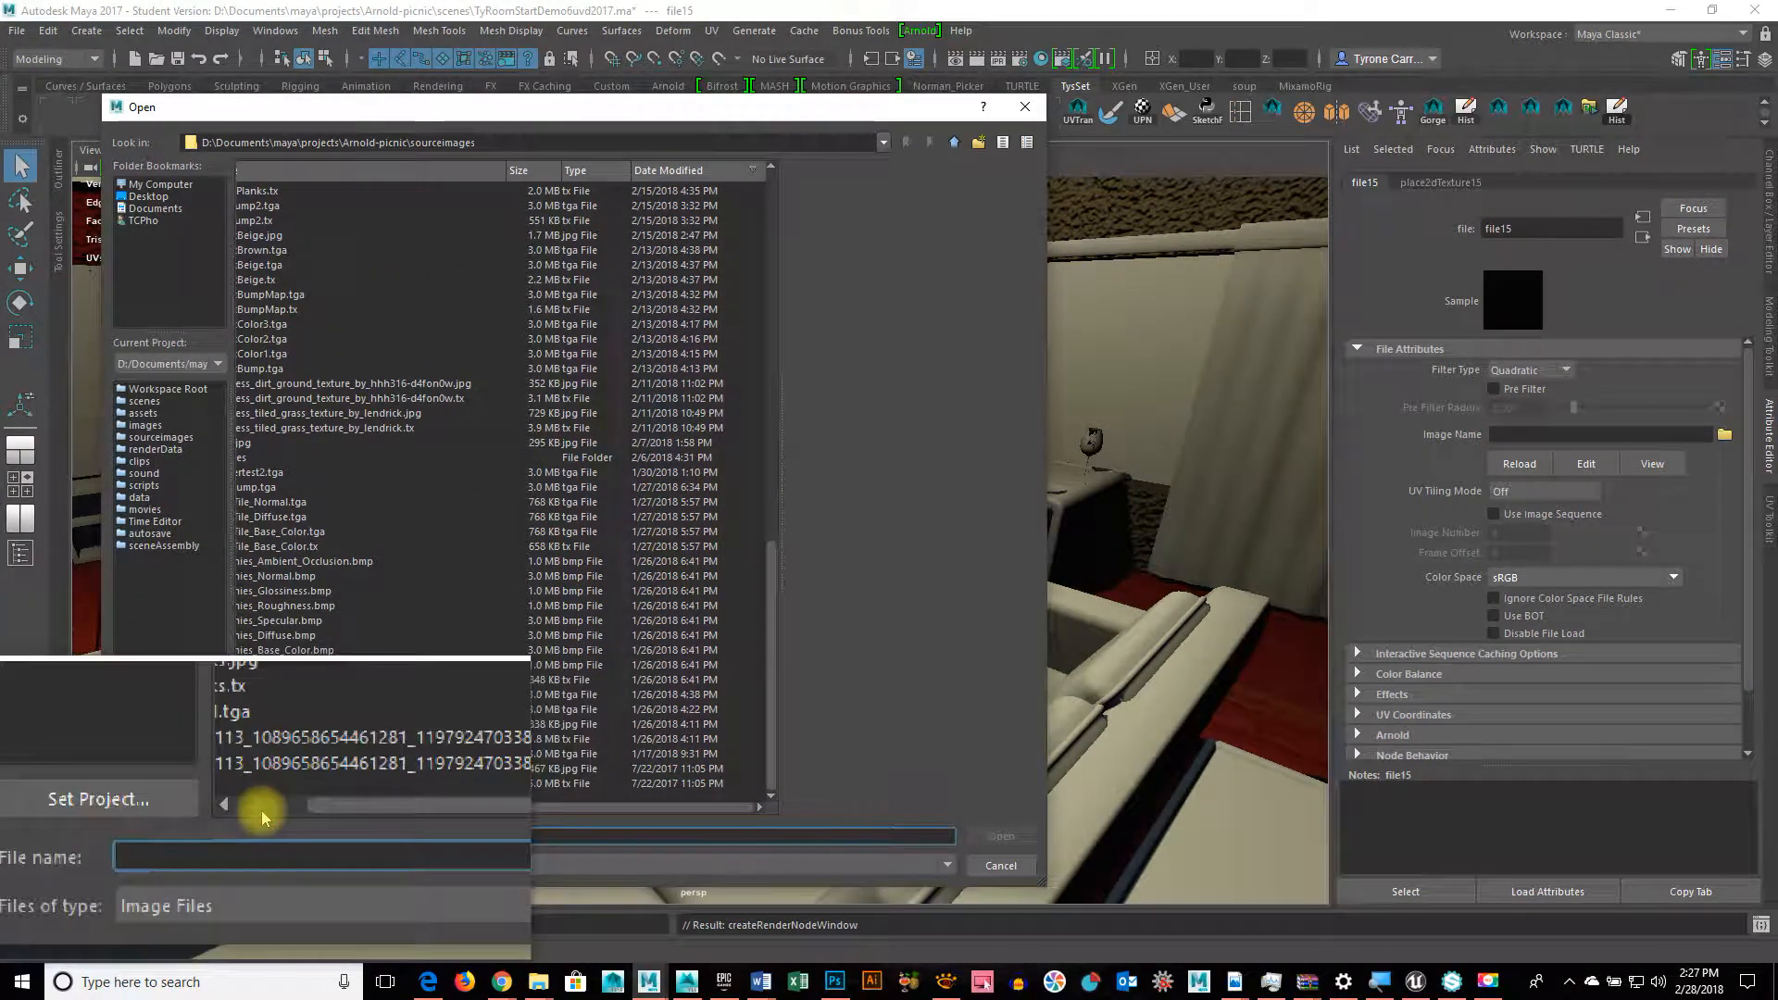
left_click(262, 811)
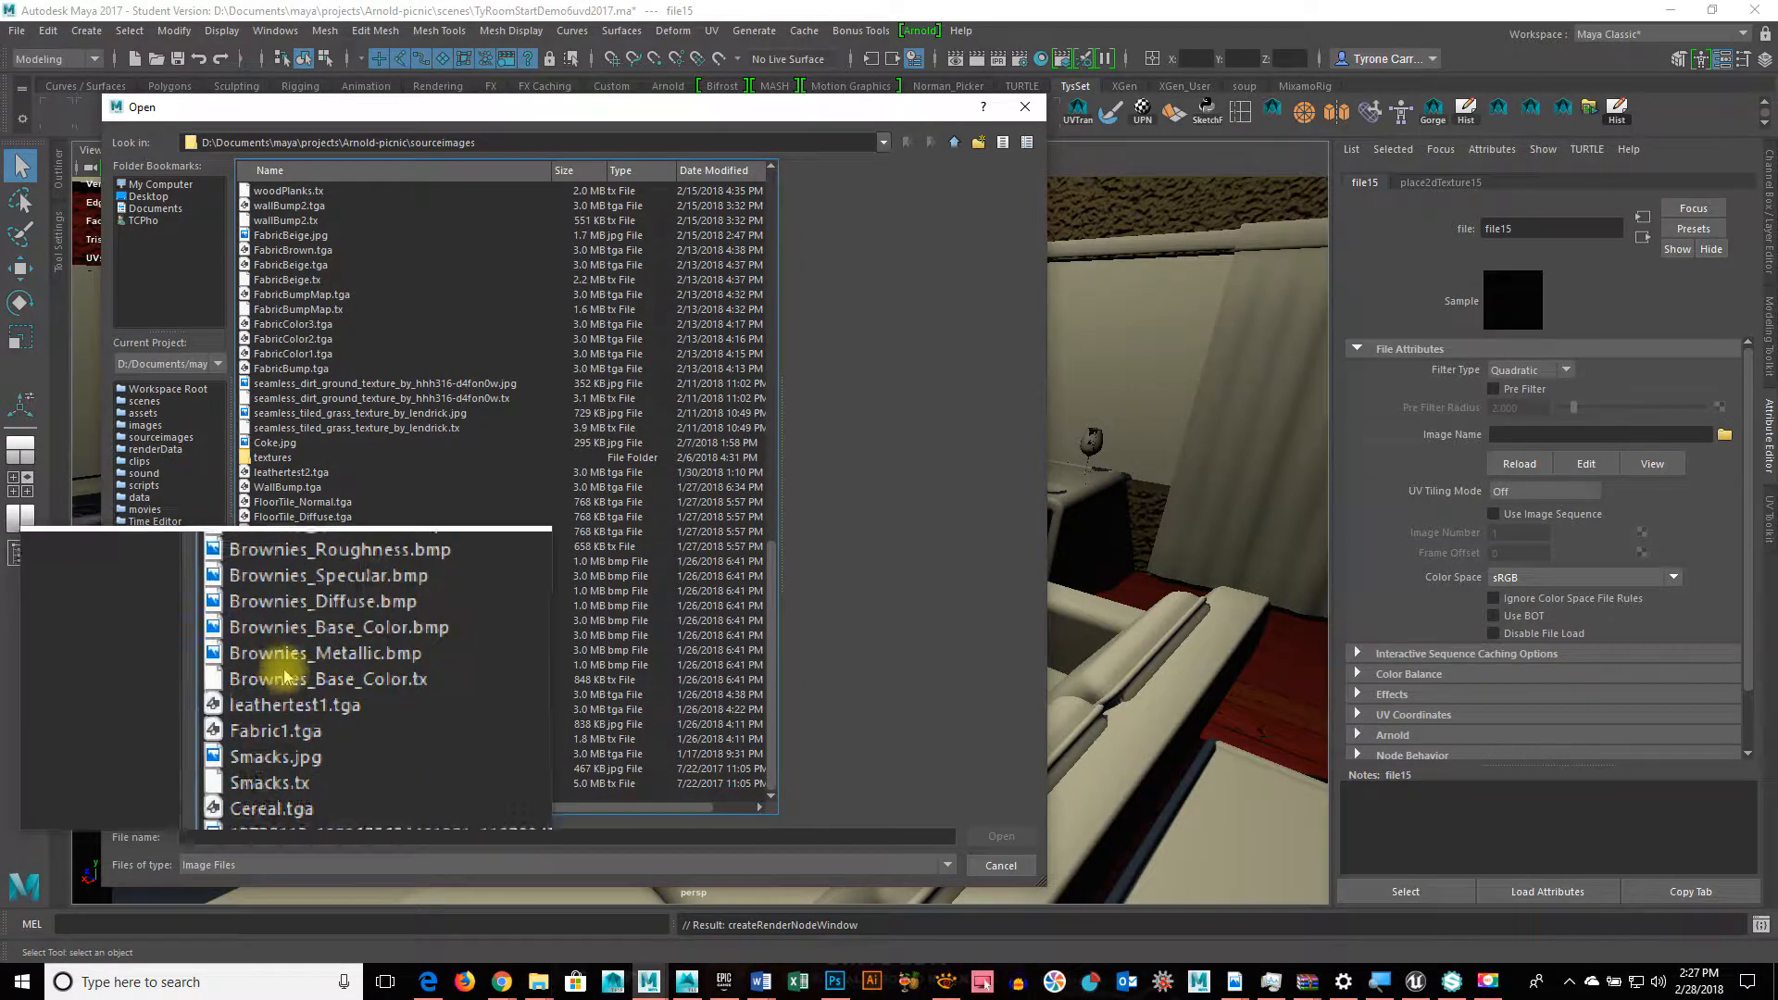
scroll(283, 677, "up", 5)
scroll(284, 677, "up", 15)
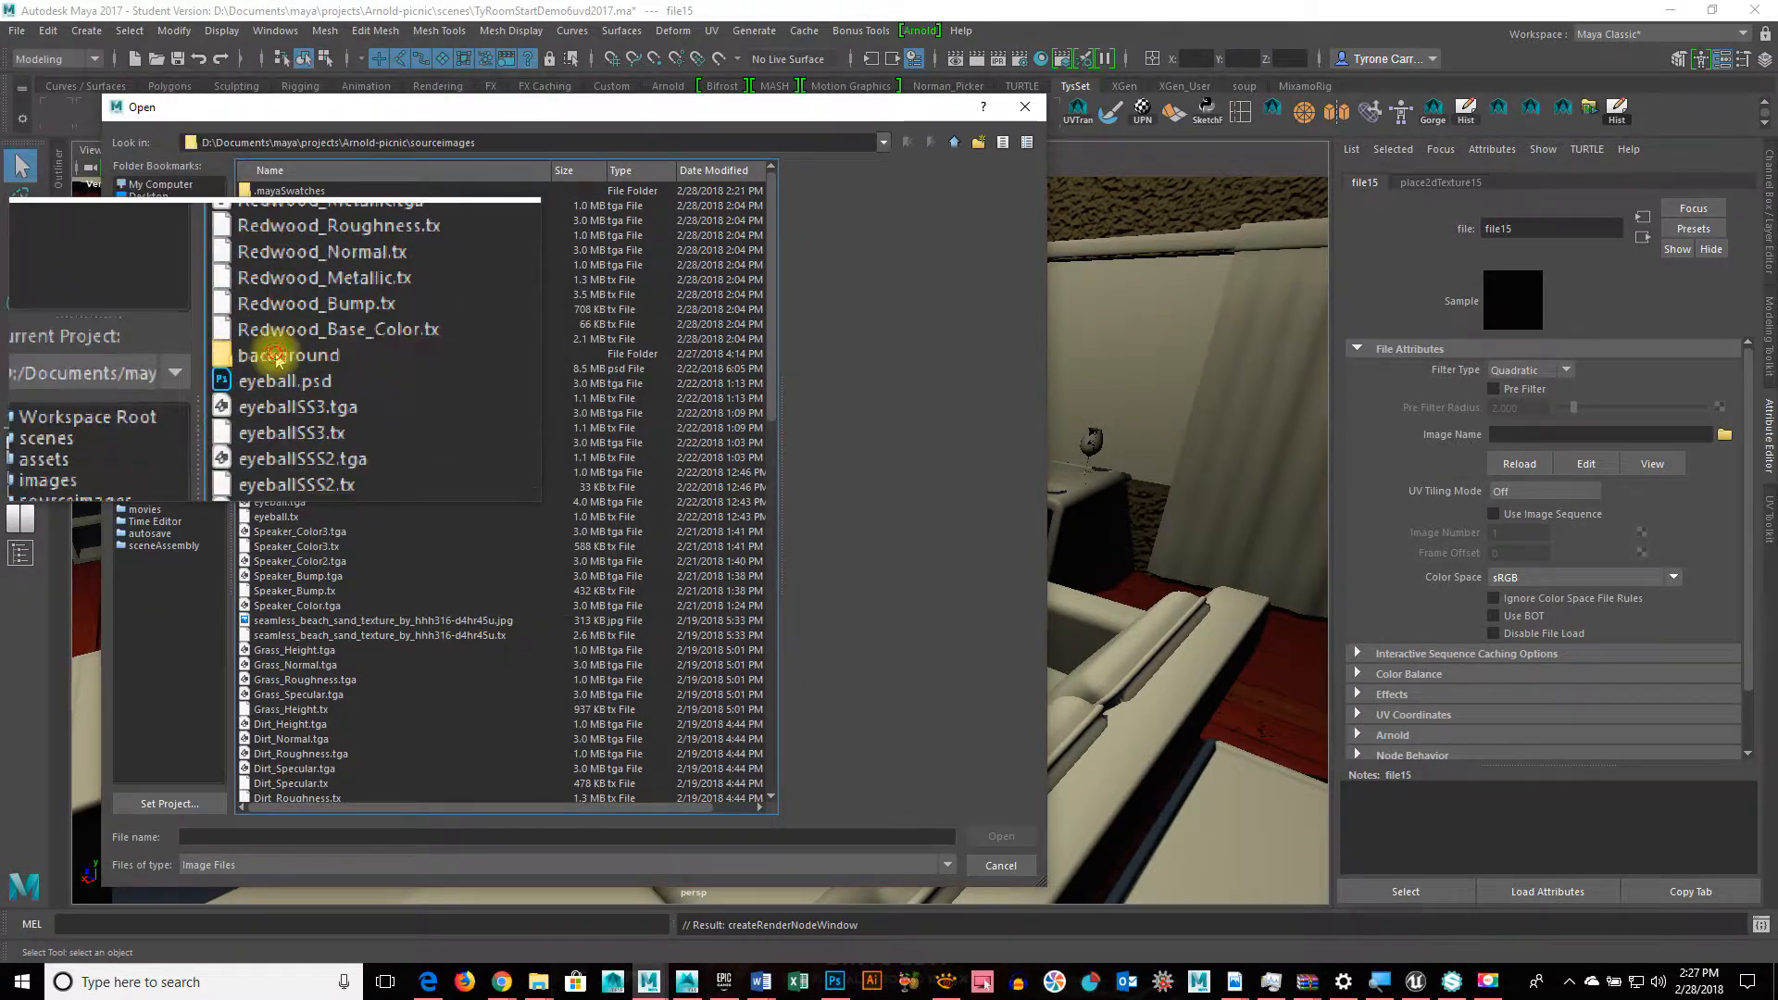
Step: Load hdrmaps_com_free_071_Bg.tx from the background folder as the texture image
double_click(278, 357)
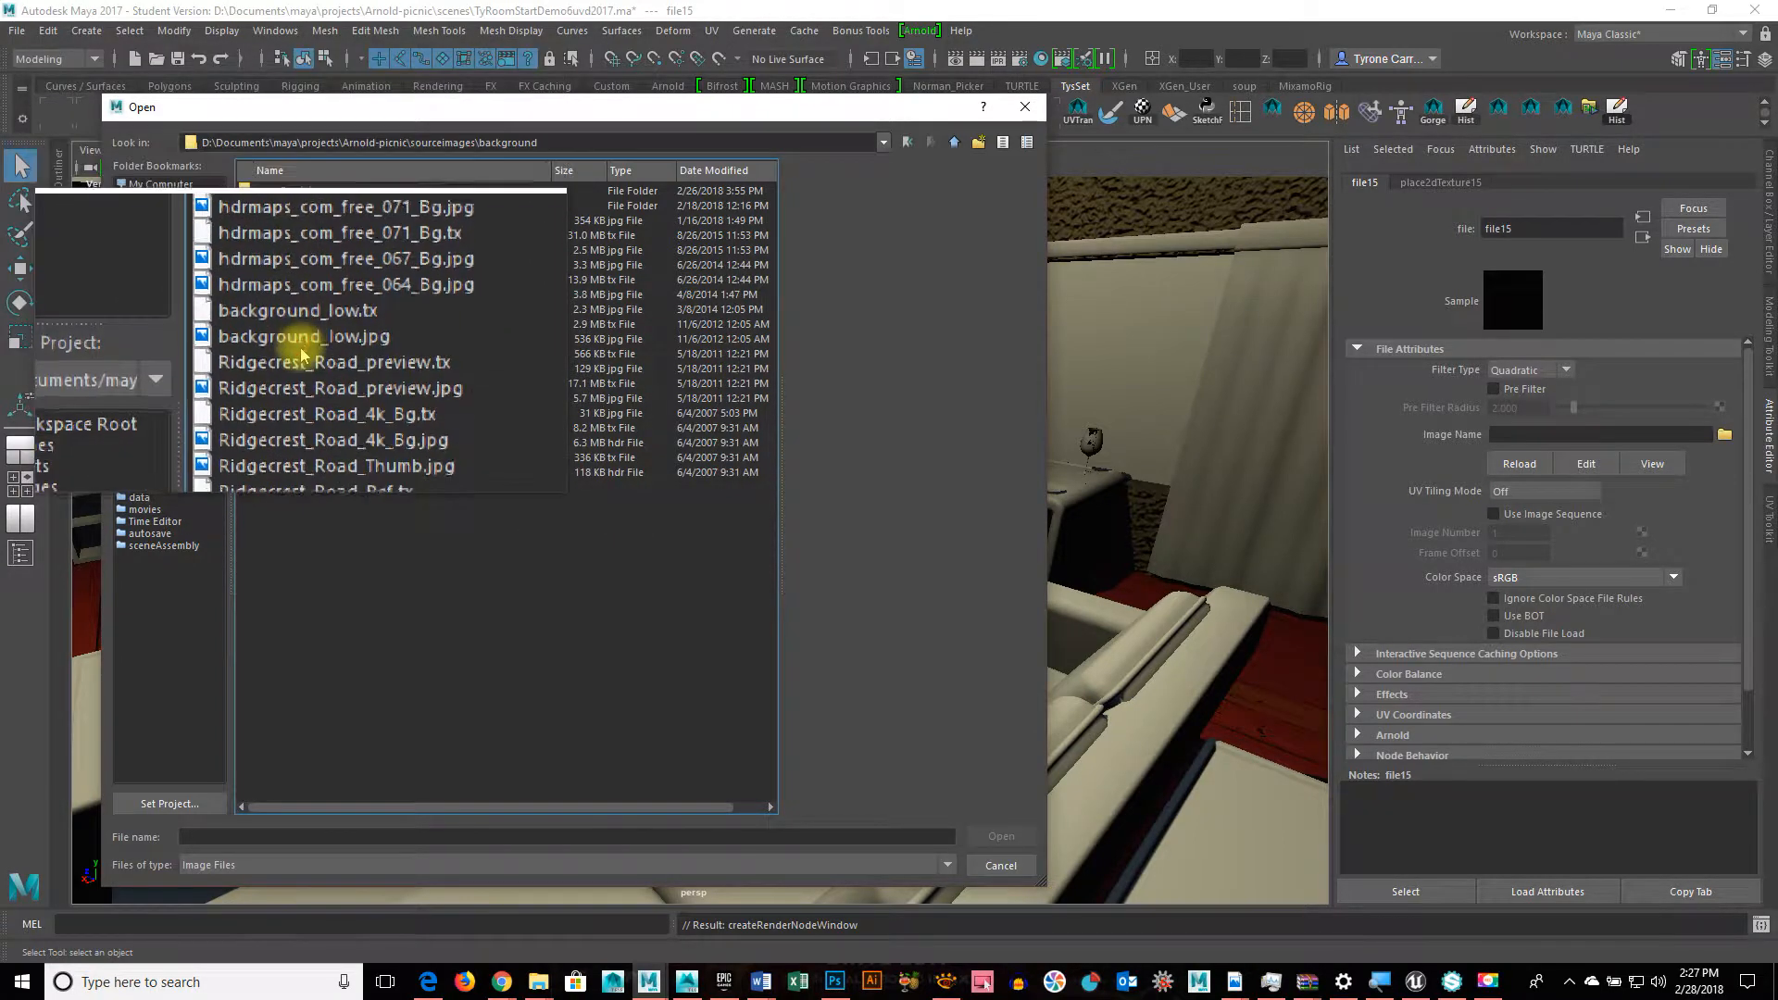
left_click(297, 353)
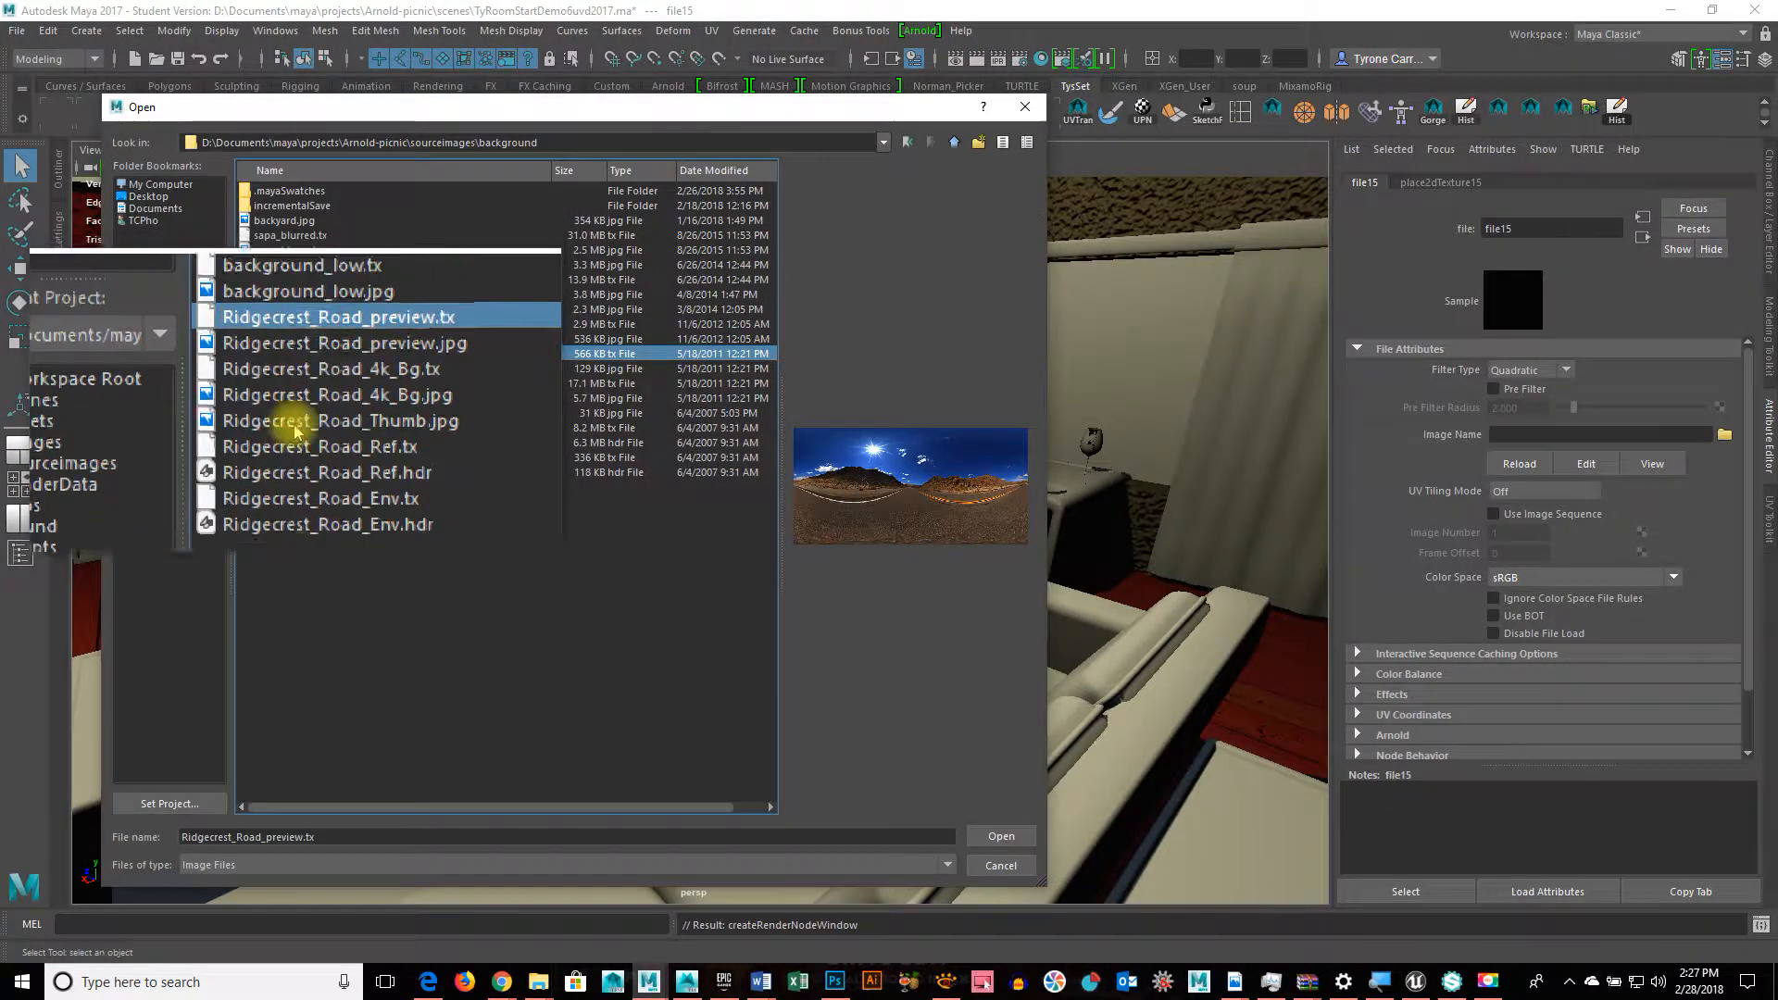
left_click(297, 398)
left_click(293, 446)
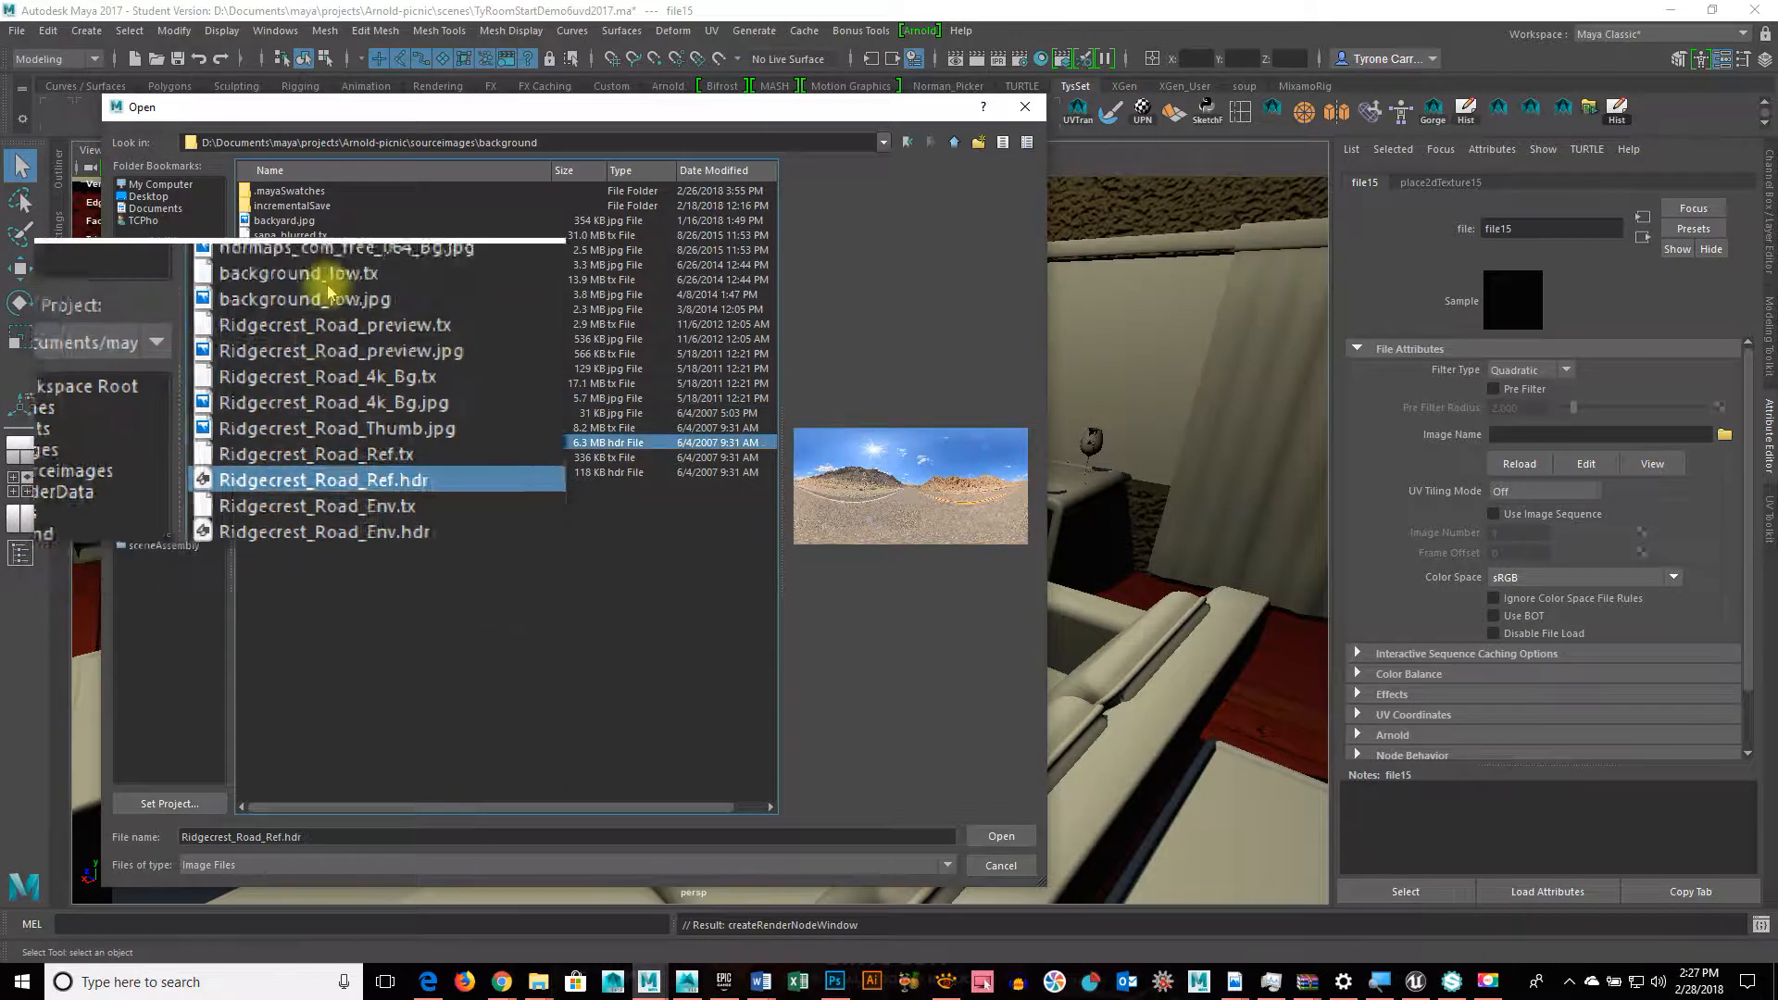
left_click(328, 261)
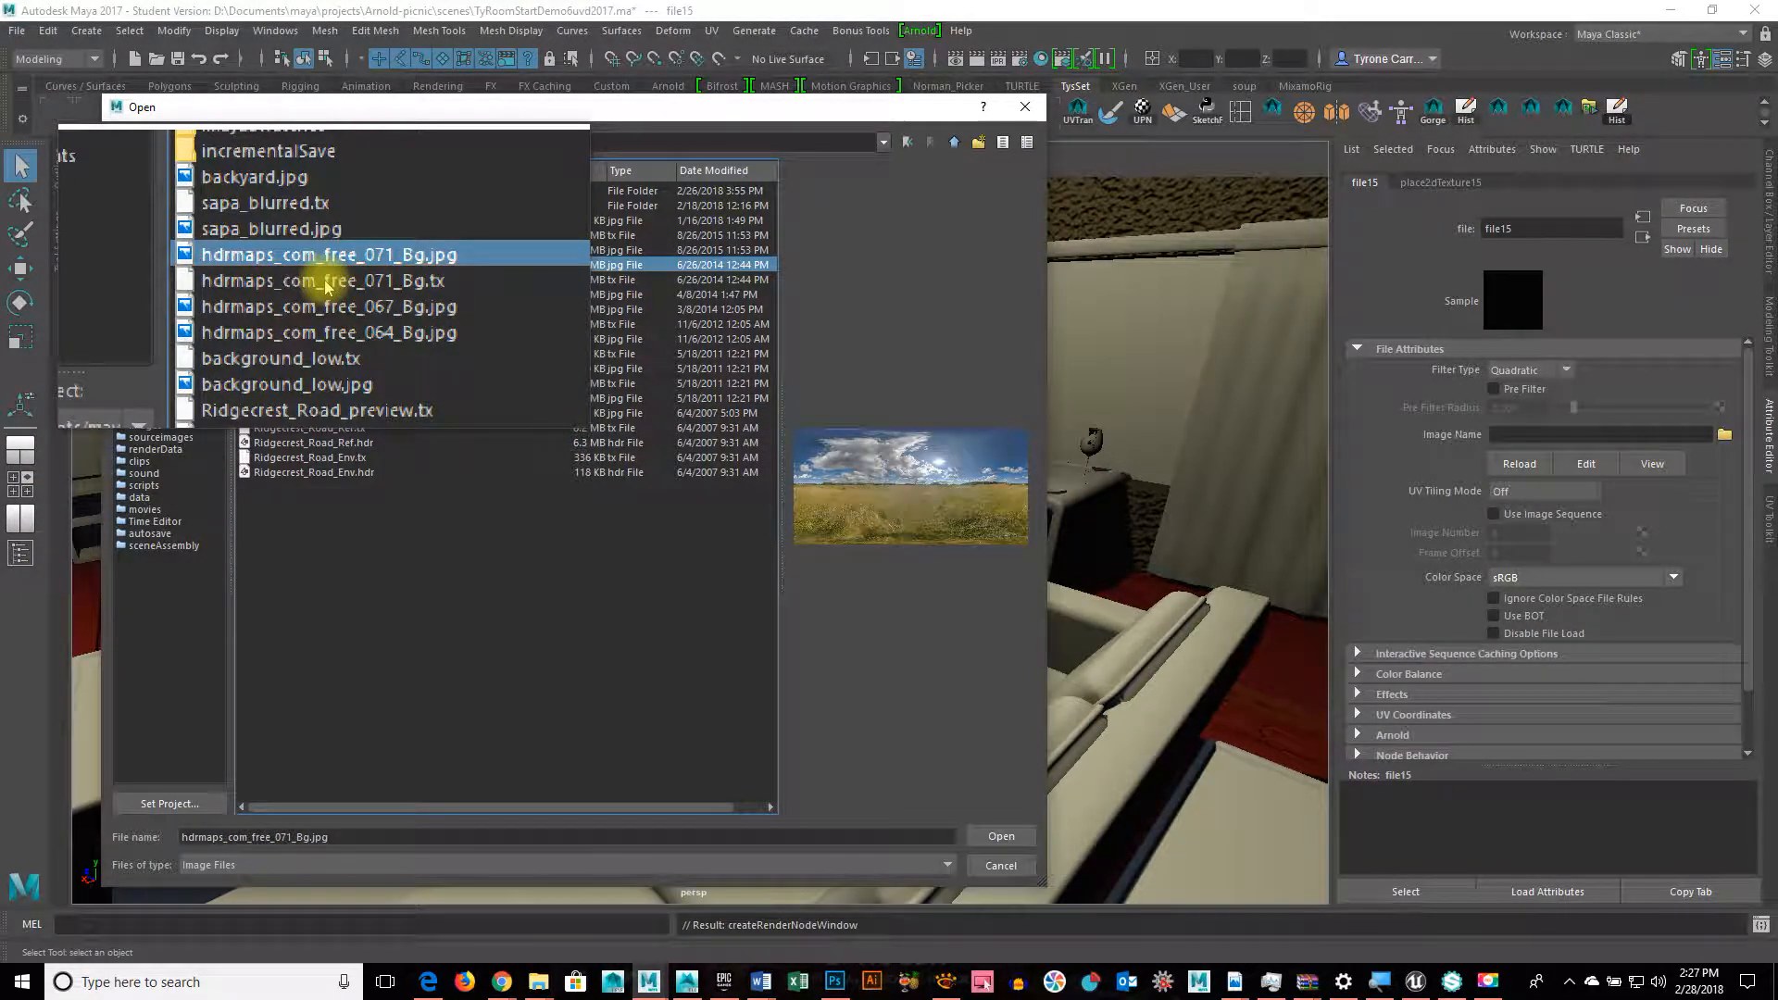
left_click(326, 281)
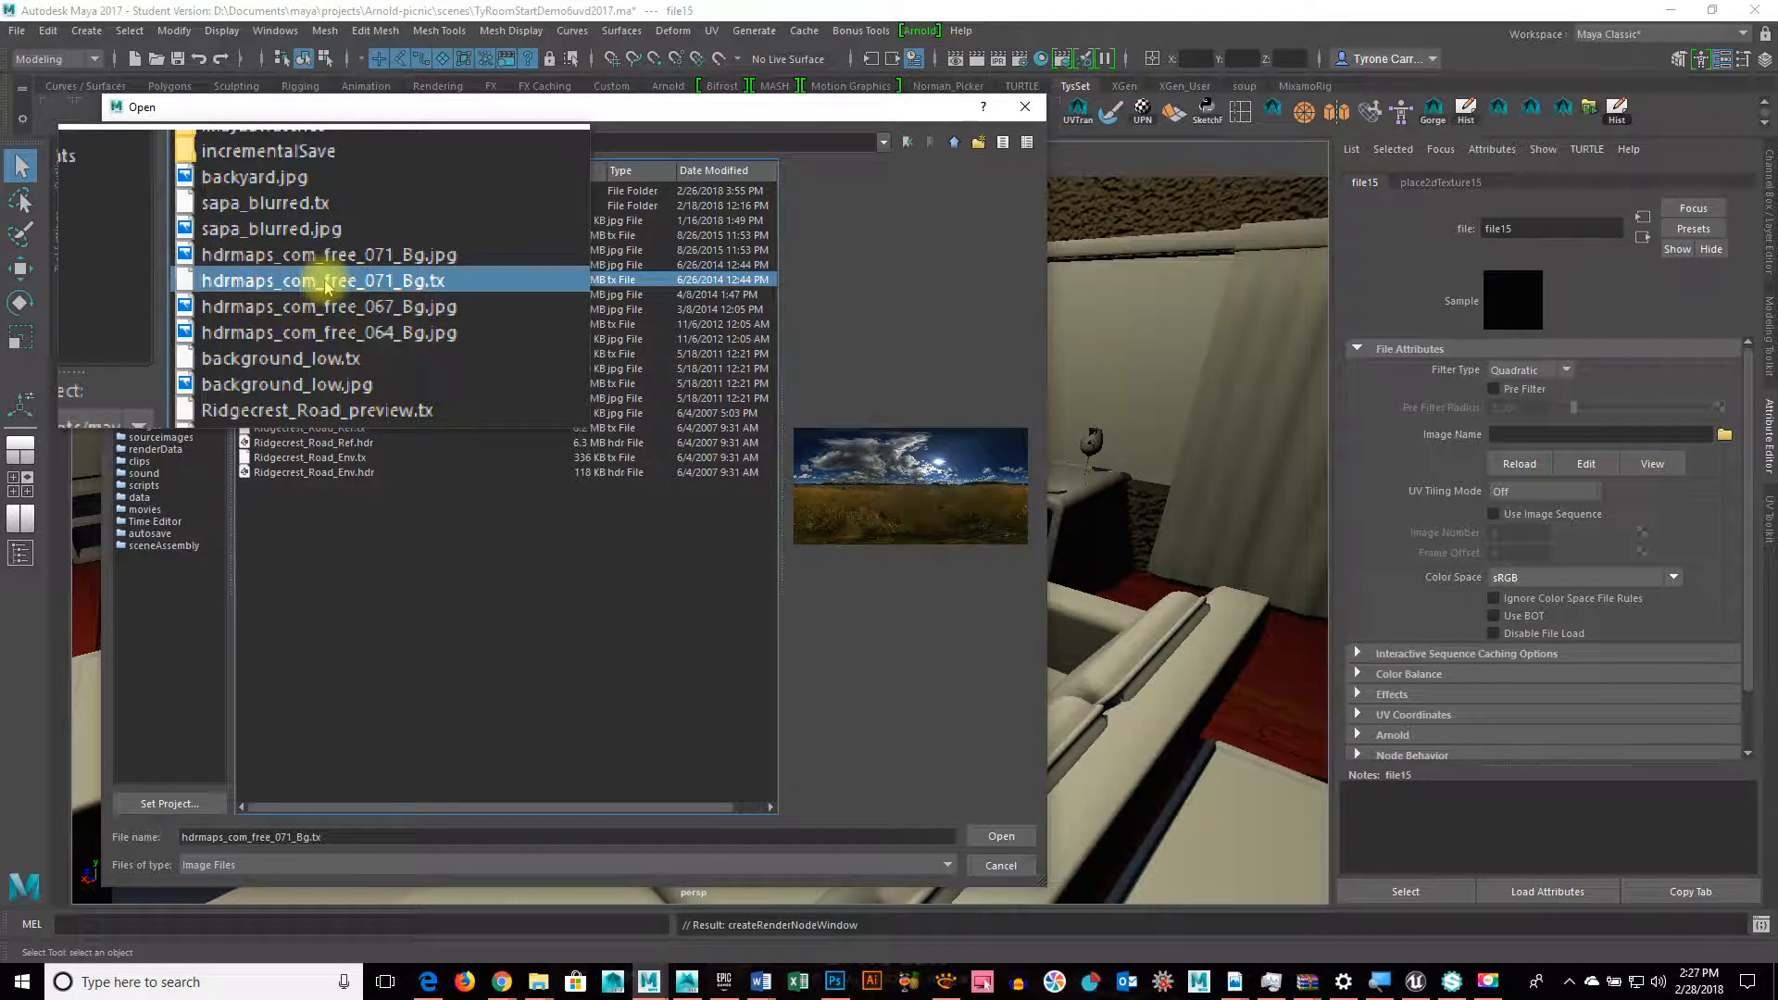
left_click(1001, 837)
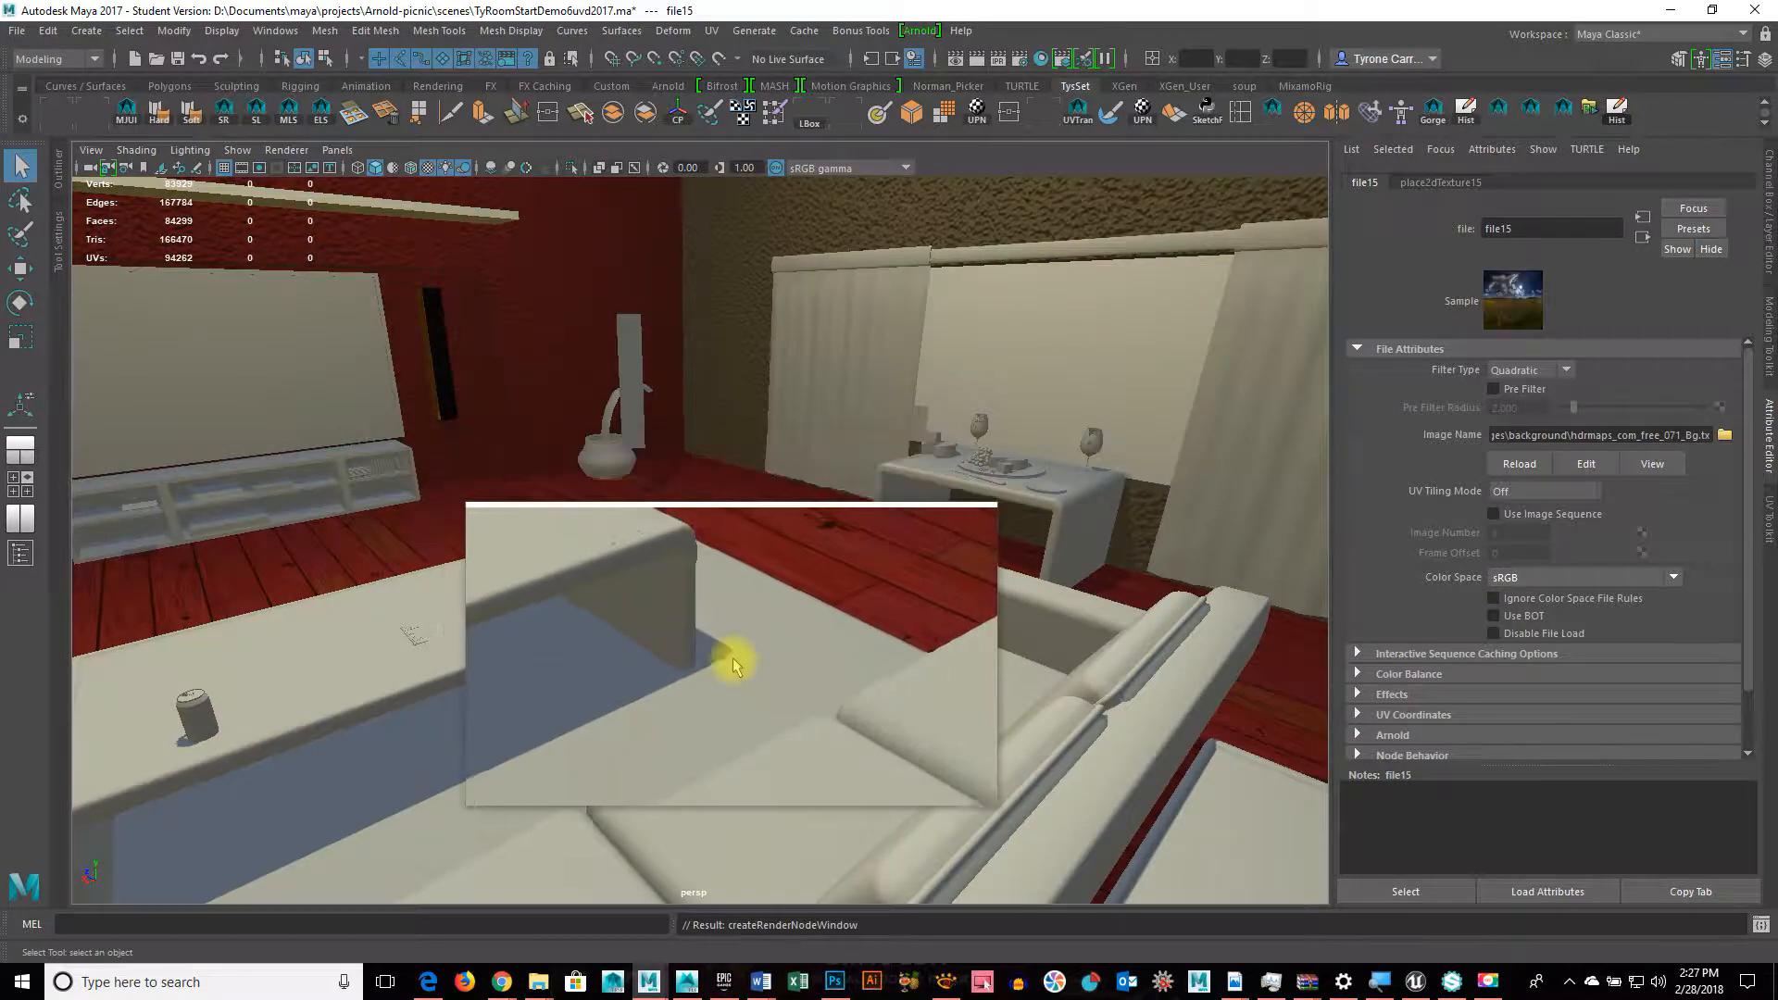
Step: Select faces of the room box
left_click_drag(733, 665, 1034, 456, "alt")
left_click(1019, 407)
right_click_drag(1017, 401, 1013, 460)
left_click(1014, 460)
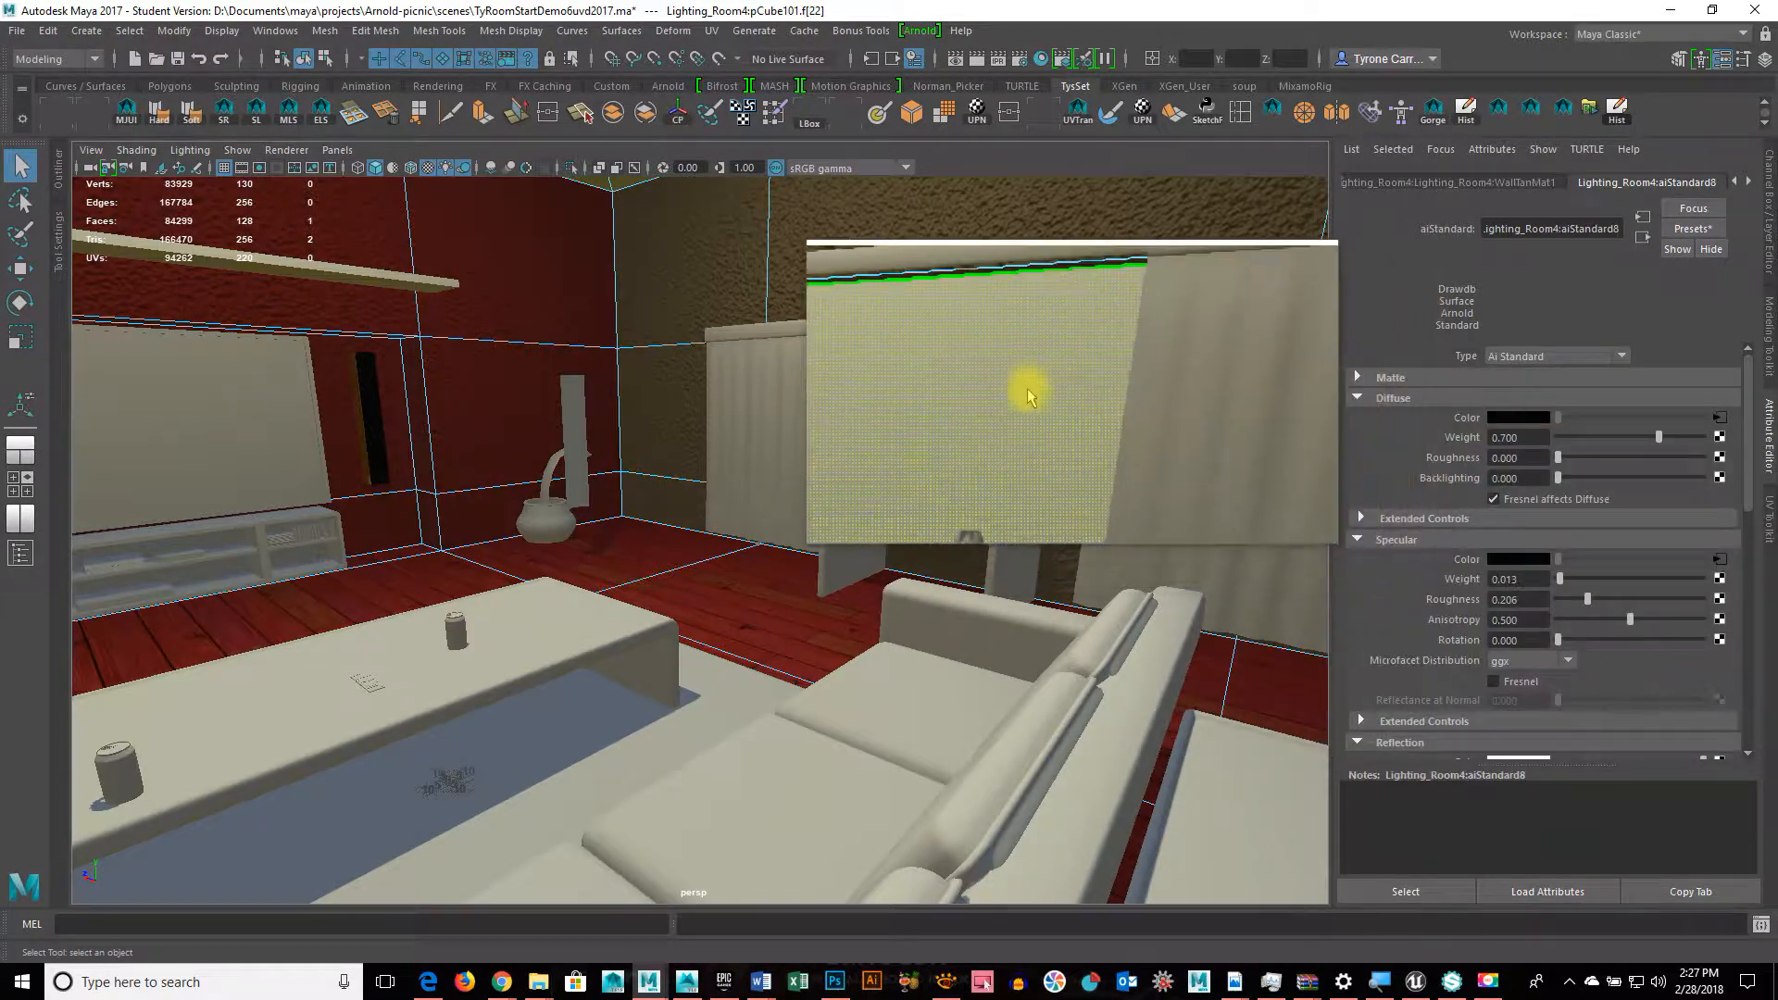
mouse_move(1028, 396)
right_mouse_down()
mouse_move(1012, 396)
mouse_move(1013, 503)
mouse_move(1031, 456)
mouse_move(1012, 401)
mouse_move(964, 663)
mouse_move(969, 859)
right_mouse_up()
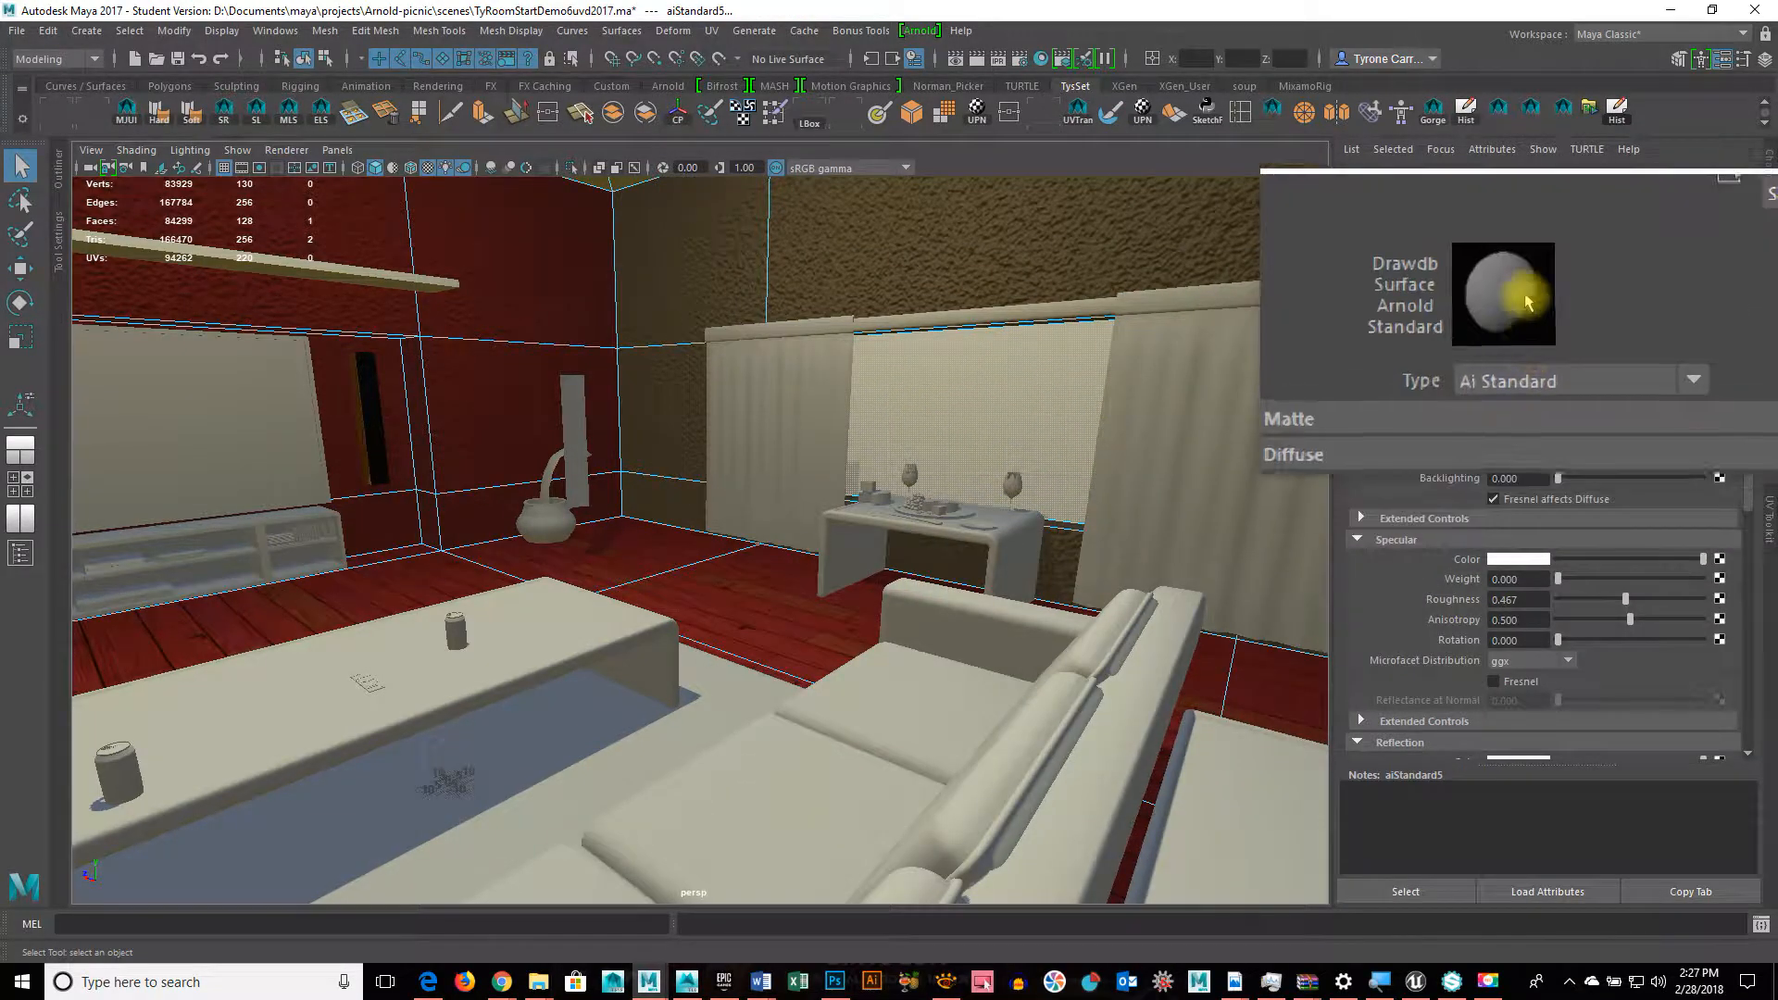
Step: Lower aiStandard5's Refraction opacity slightly below full and orbit to check the result
scroll(1528, 545, "down", 3)
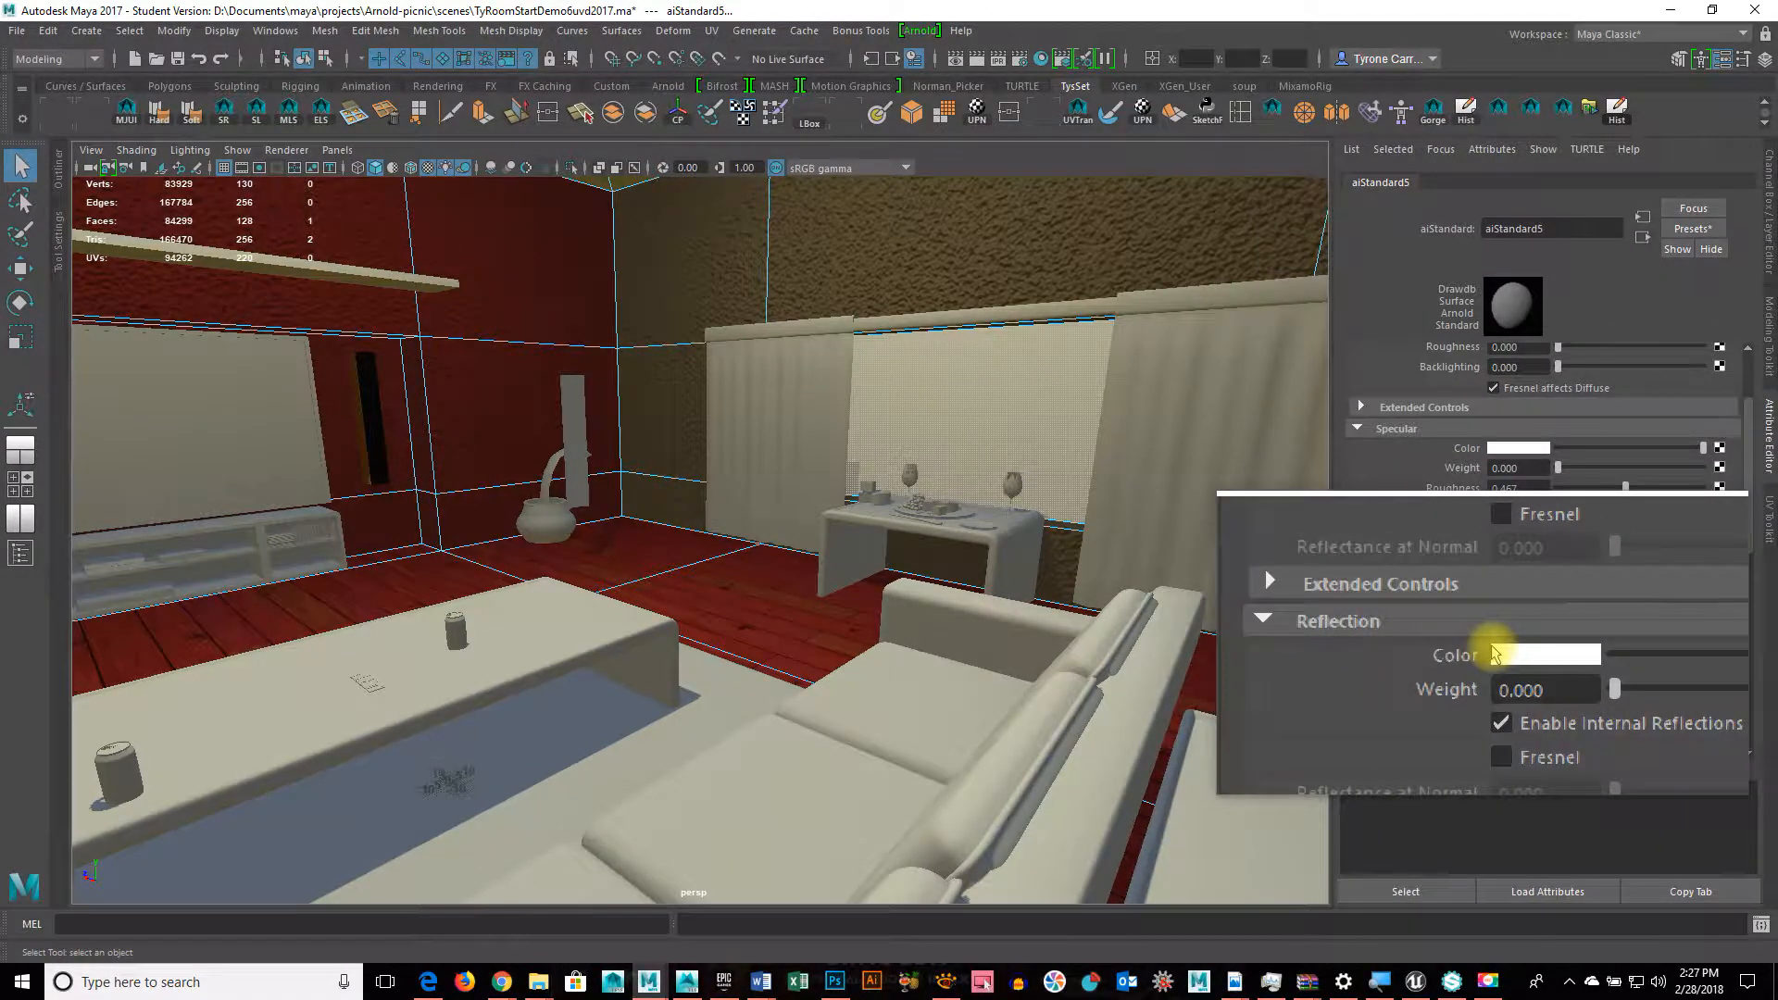
scroll(1496, 655, "down", 5)
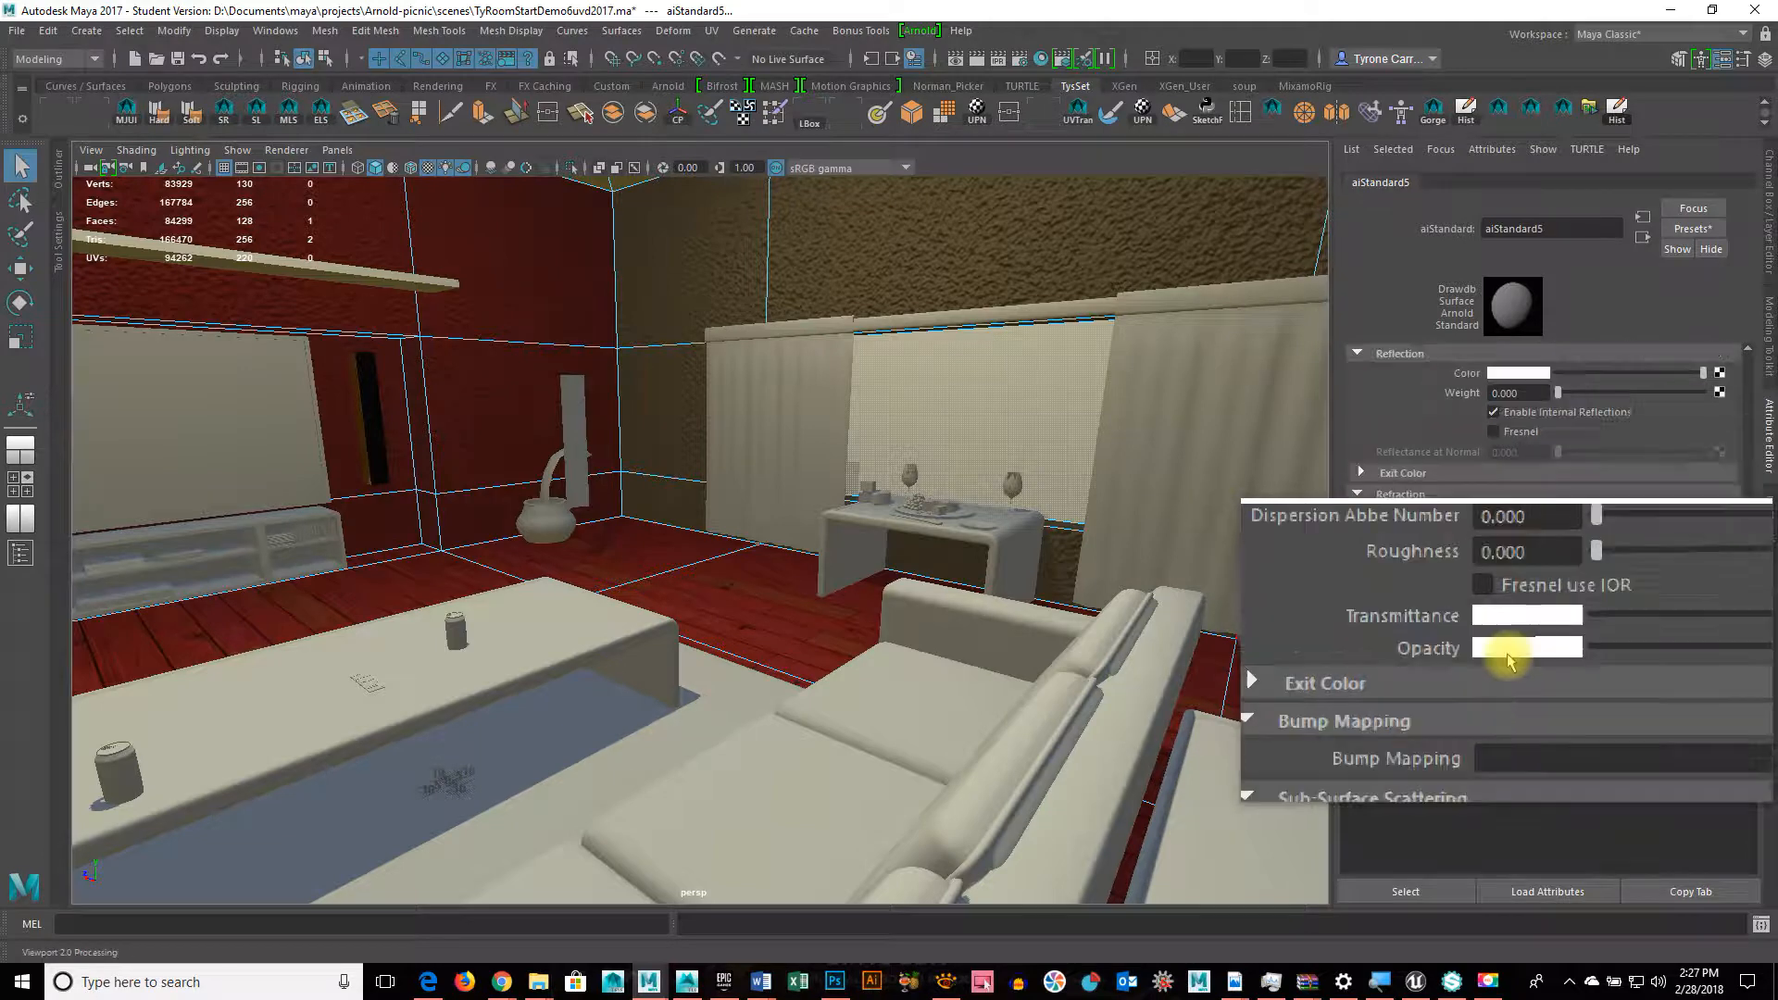
left_click_drag(1655, 646, 1554, 658)
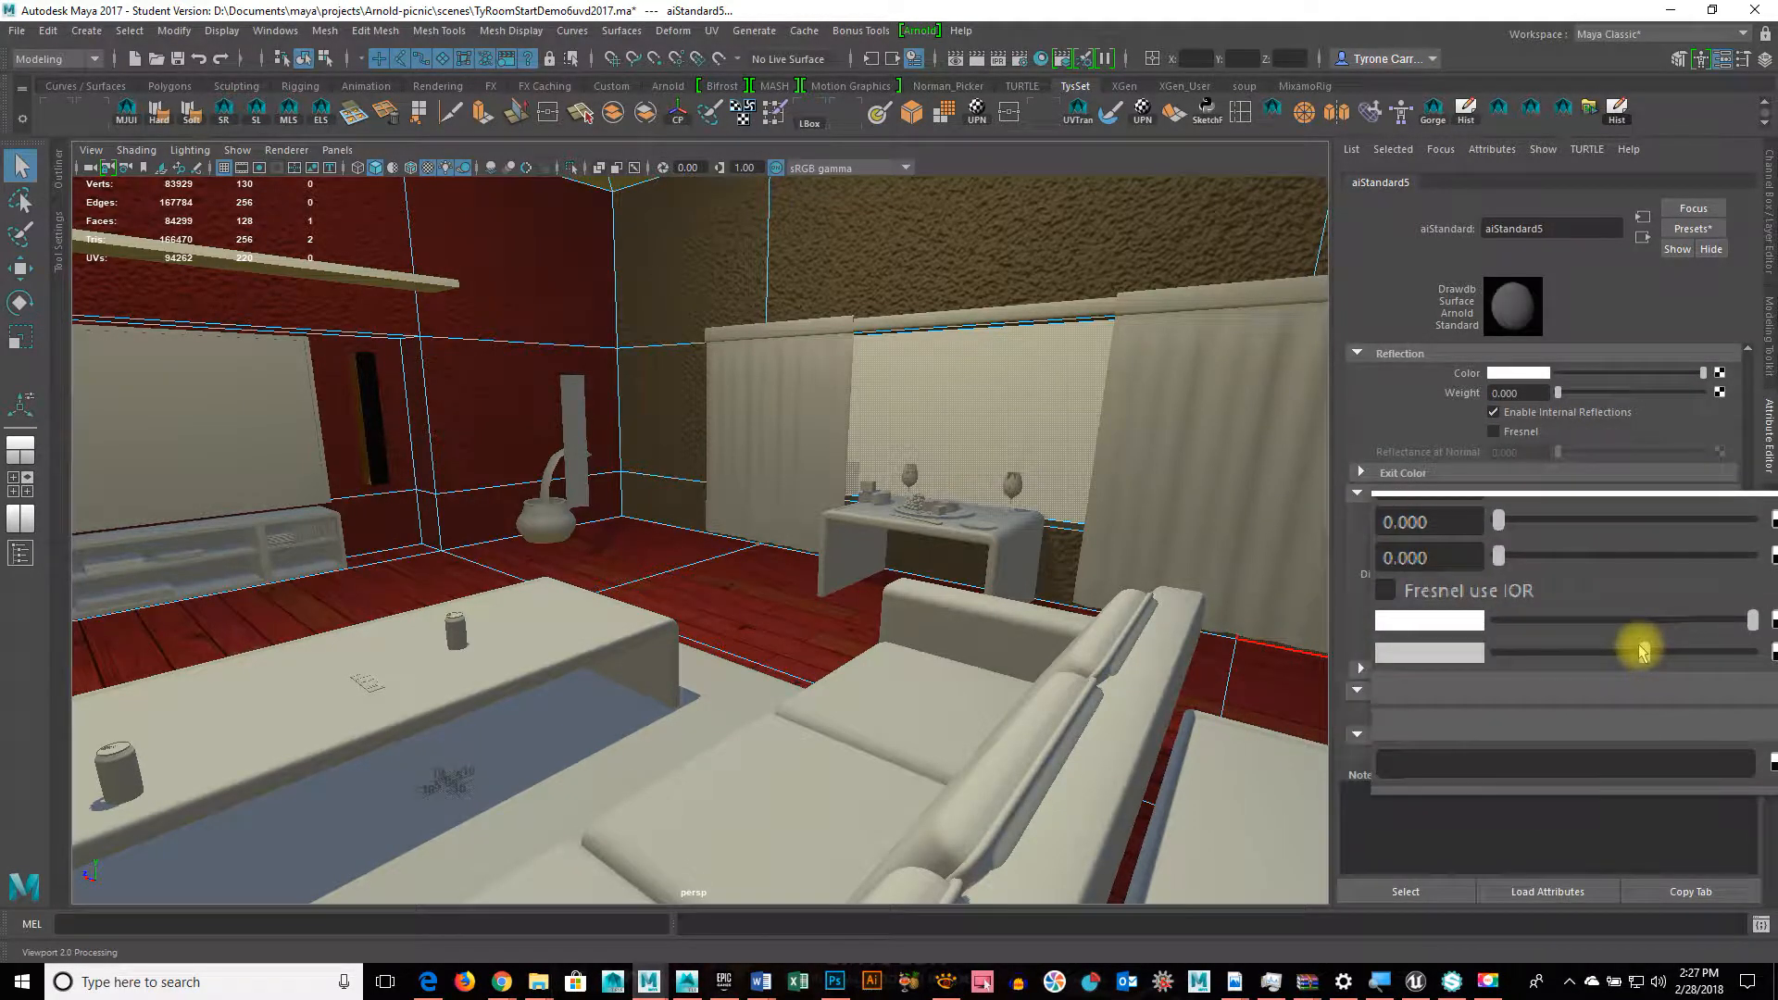
left_click_drag(1001, 615, 834, 519, "alt")
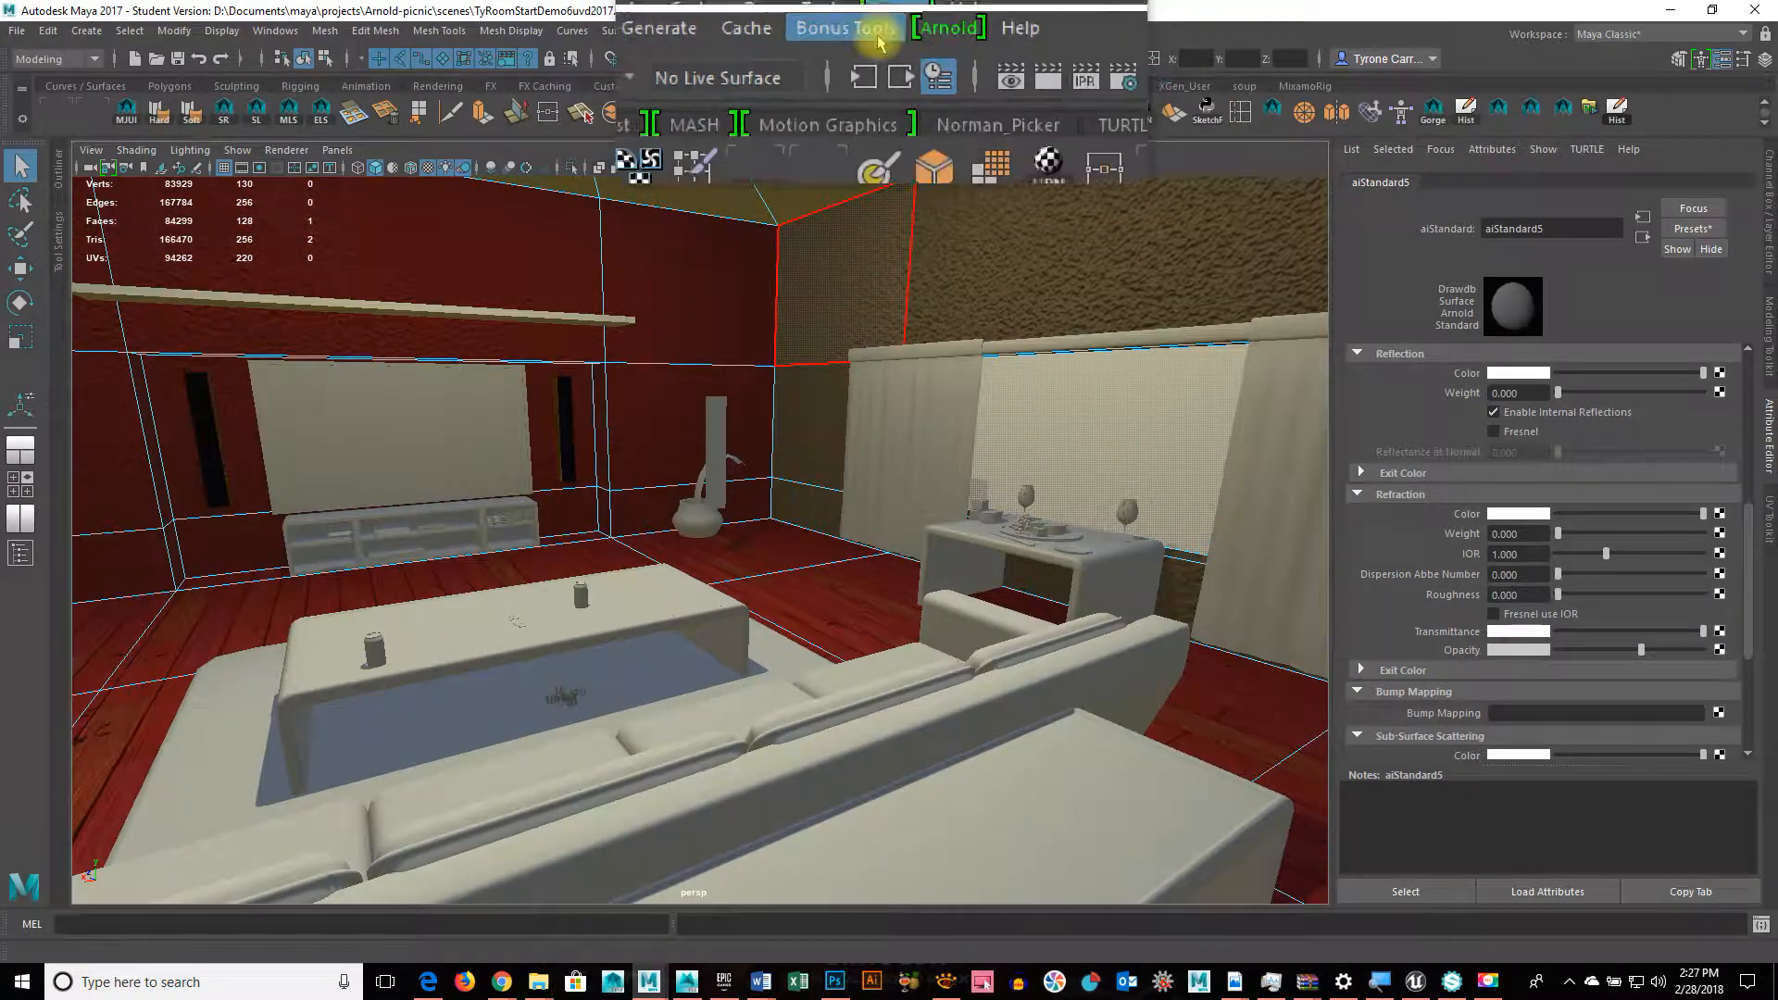
key("space")
left_click_drag(860, 315, 915, 291)
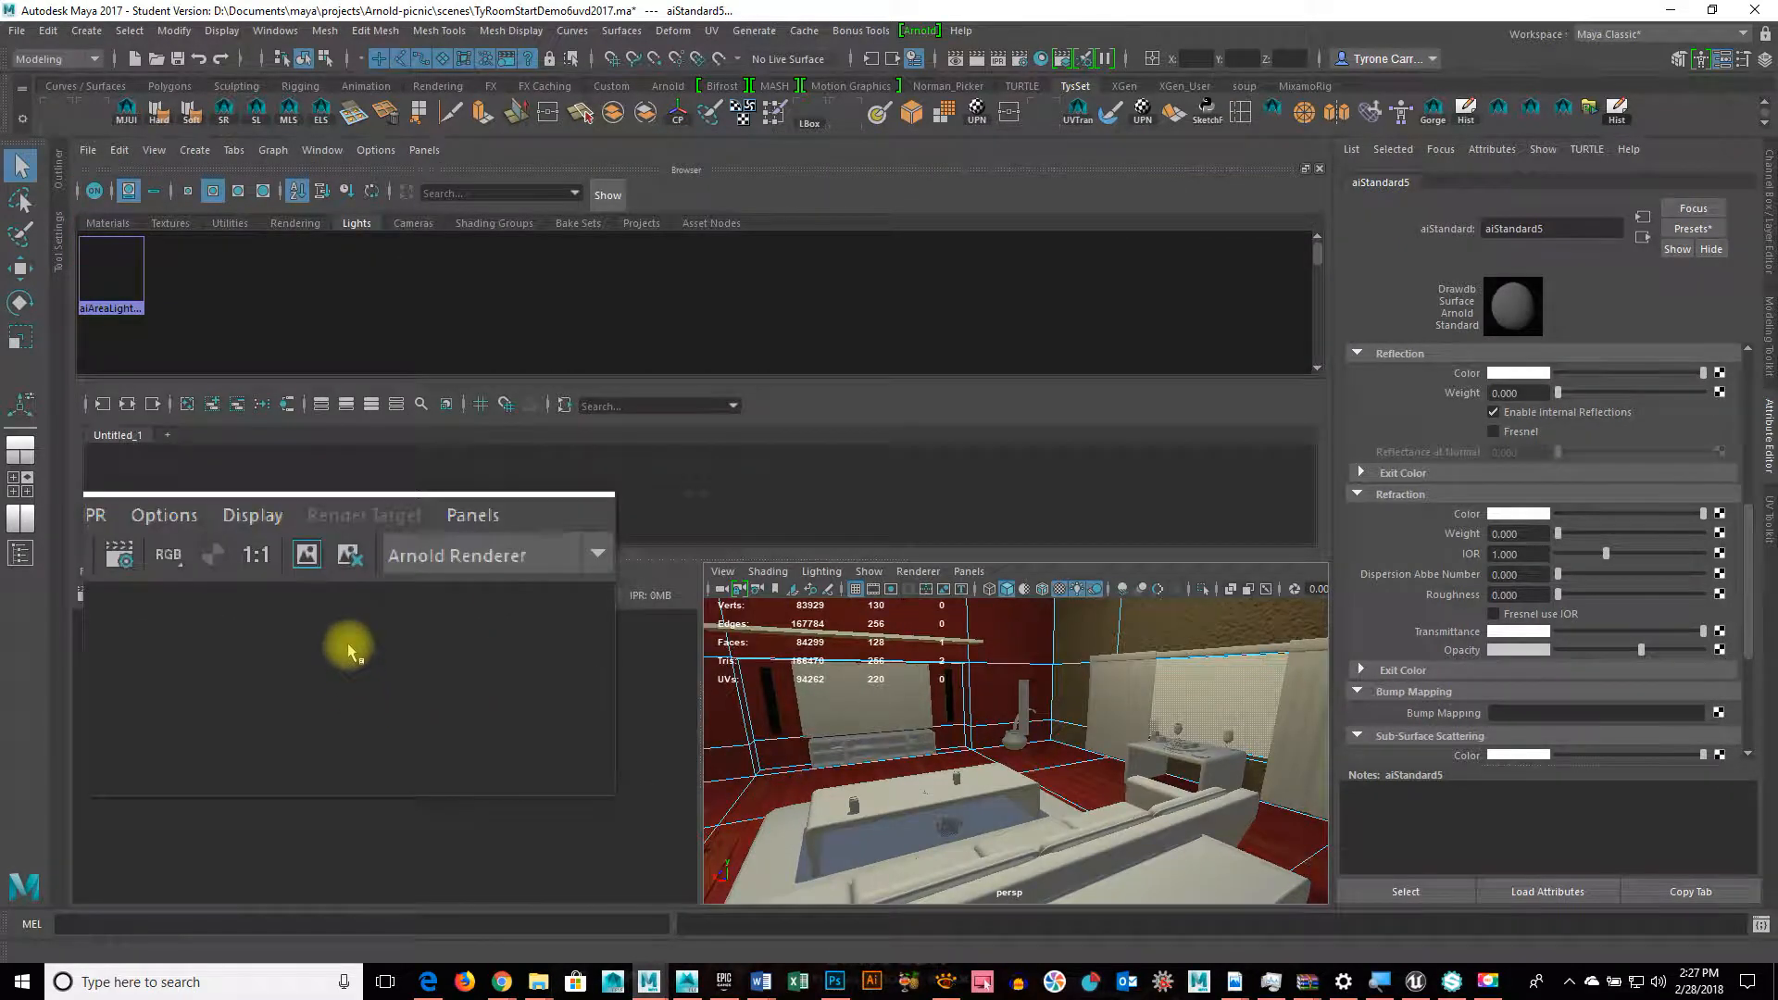
right_click(752, 313)
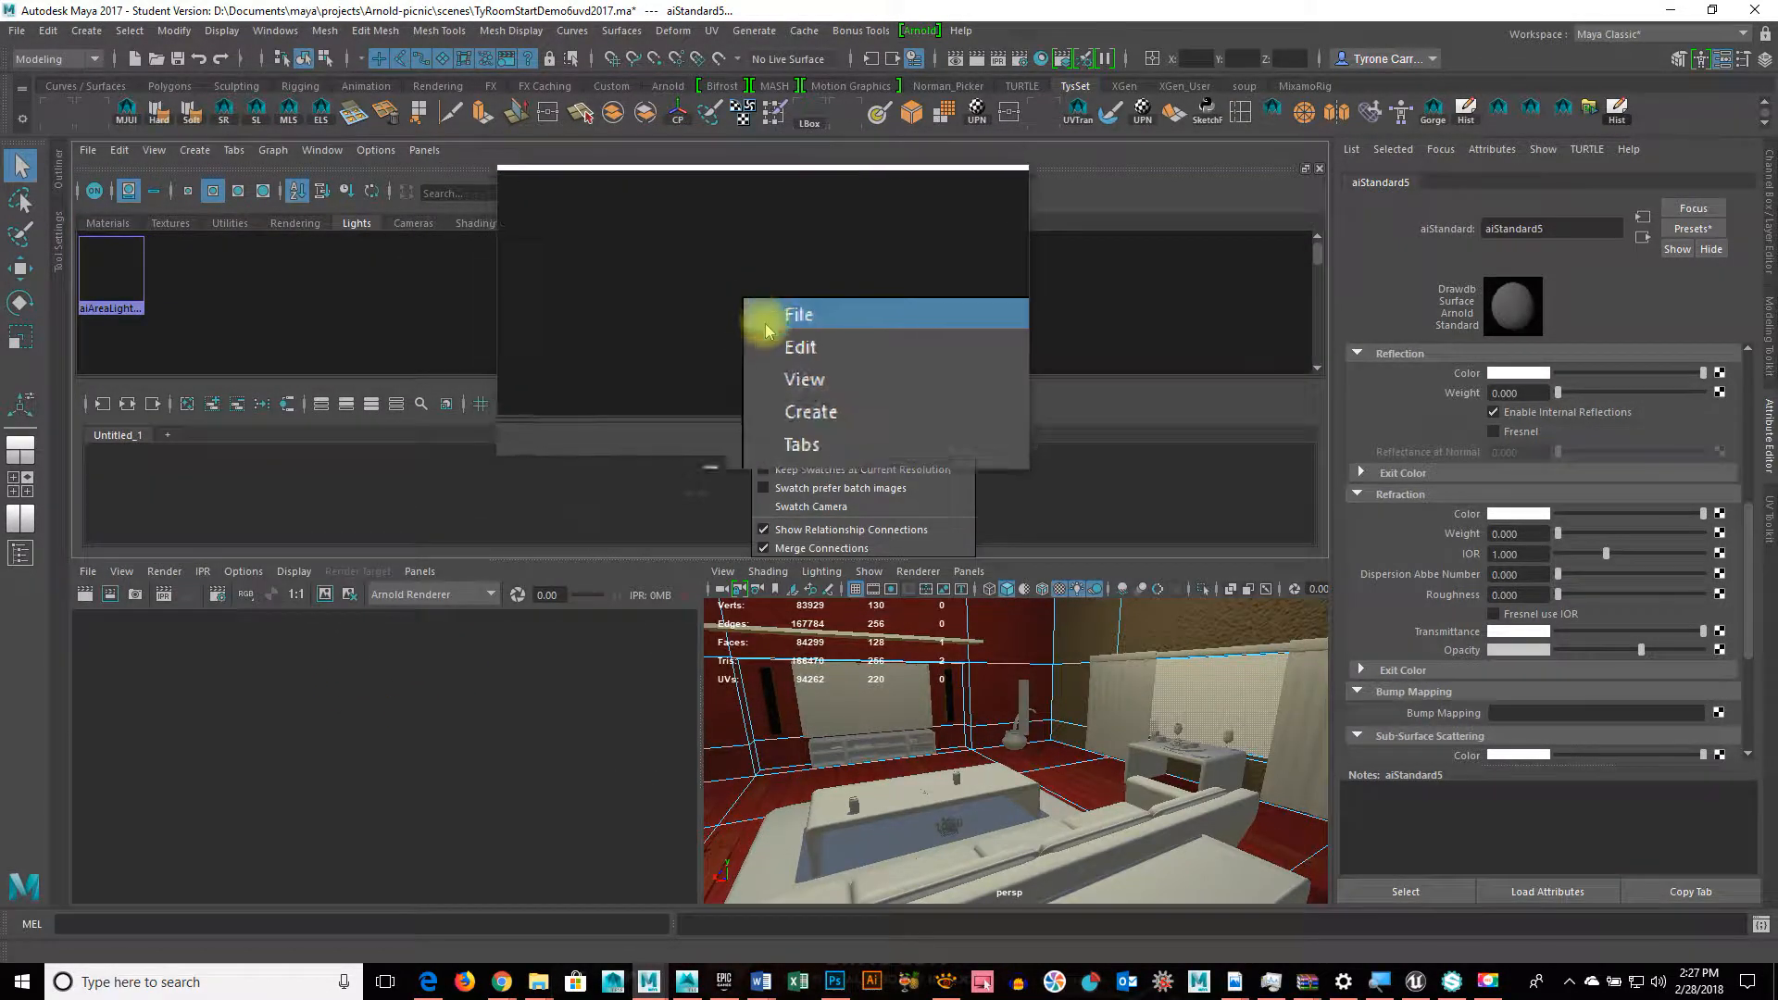
mouse_move(789, 377)
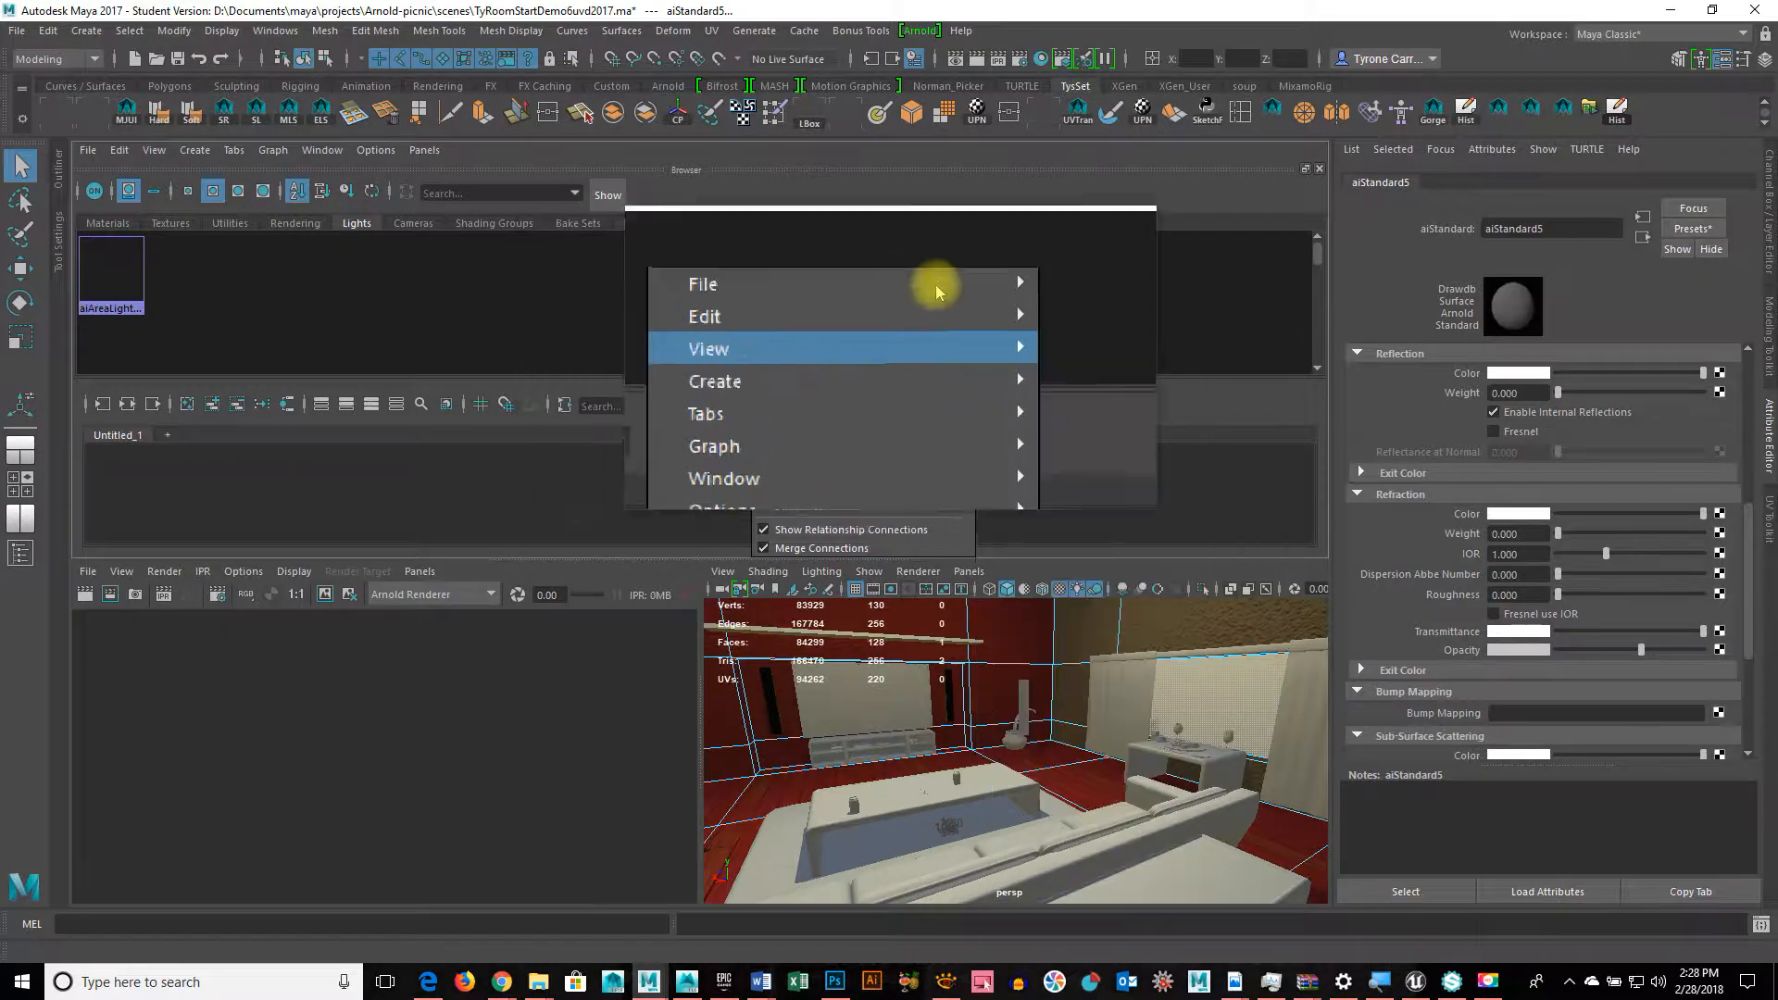
left_click(679, 274)
key("space")
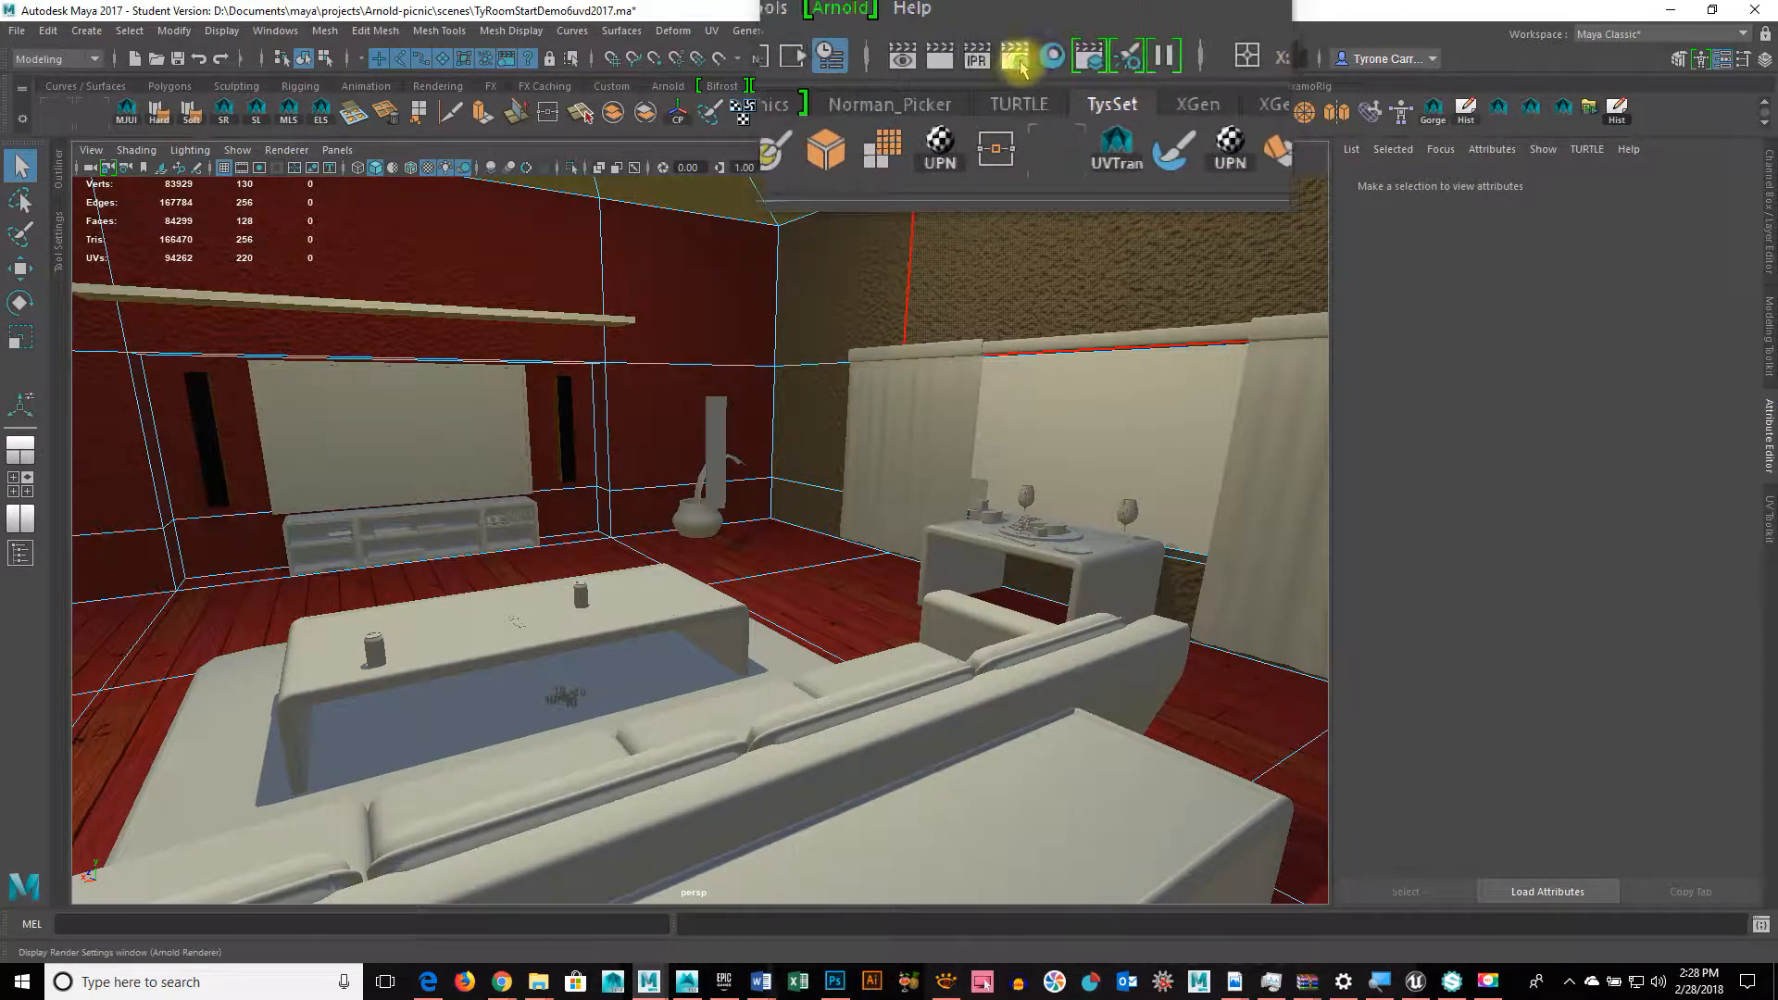
Step: Create an aiSky shader as the Background in Render Settings' Arnold Environment section
left_click(1017, 63)
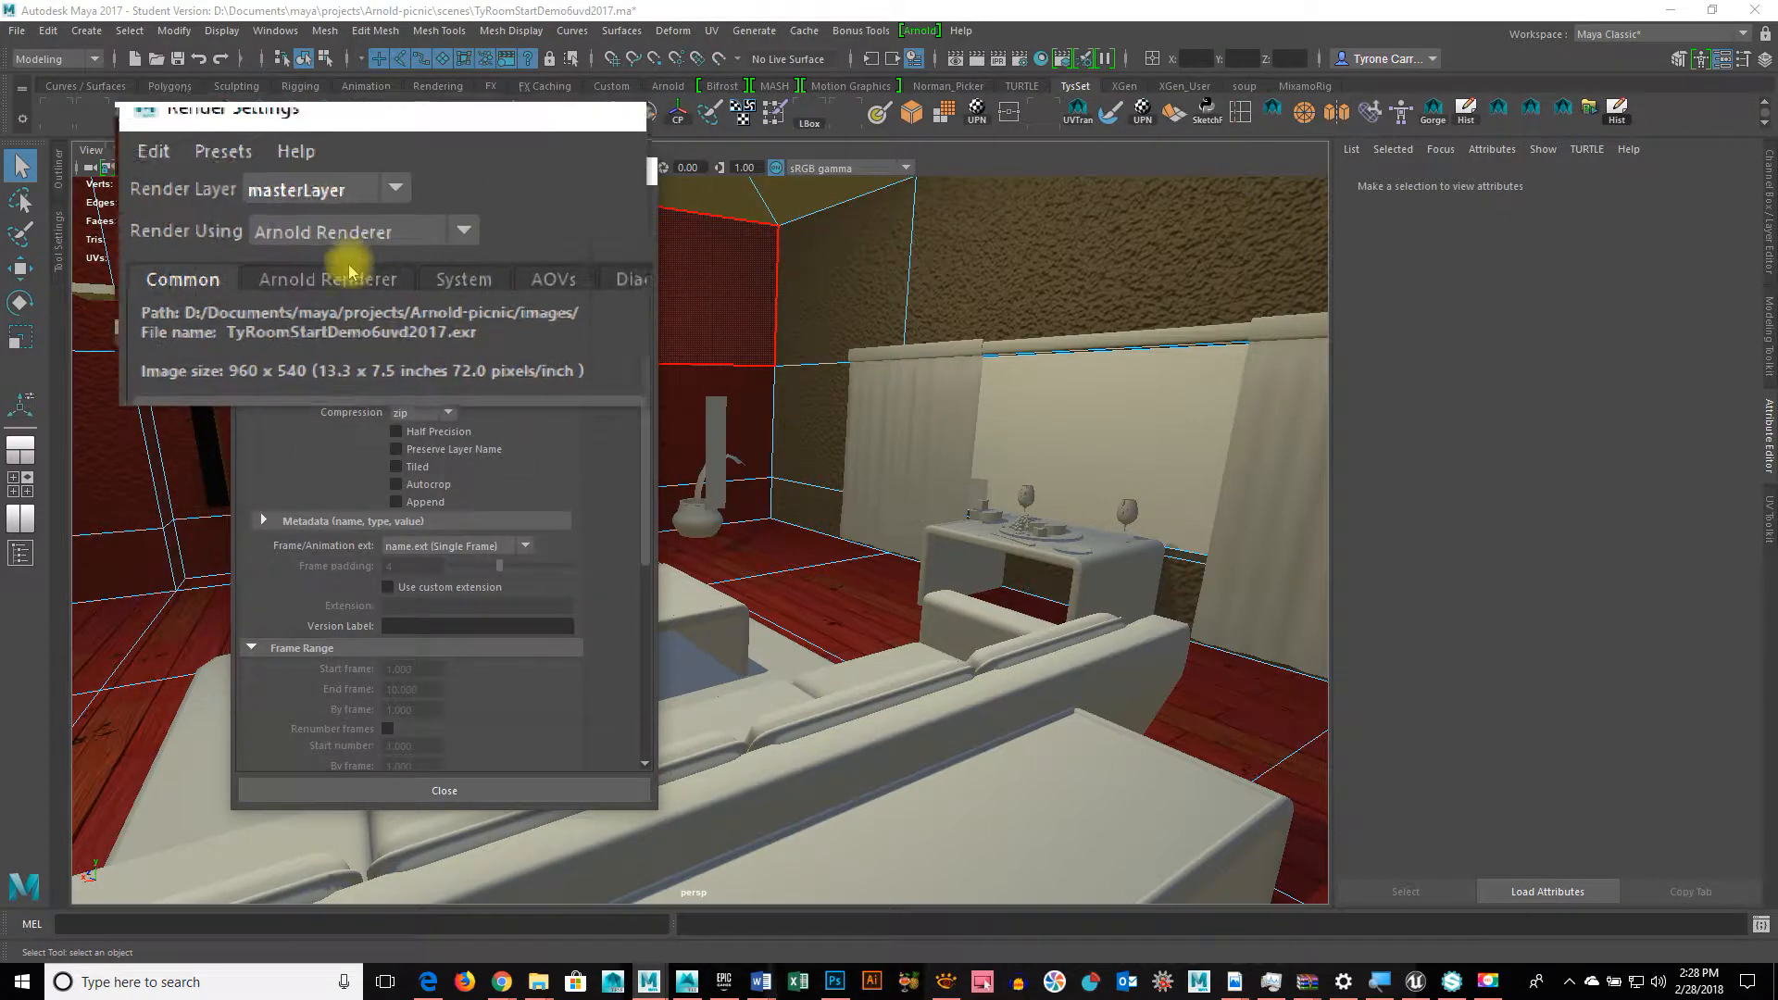
left_click(349, 274)
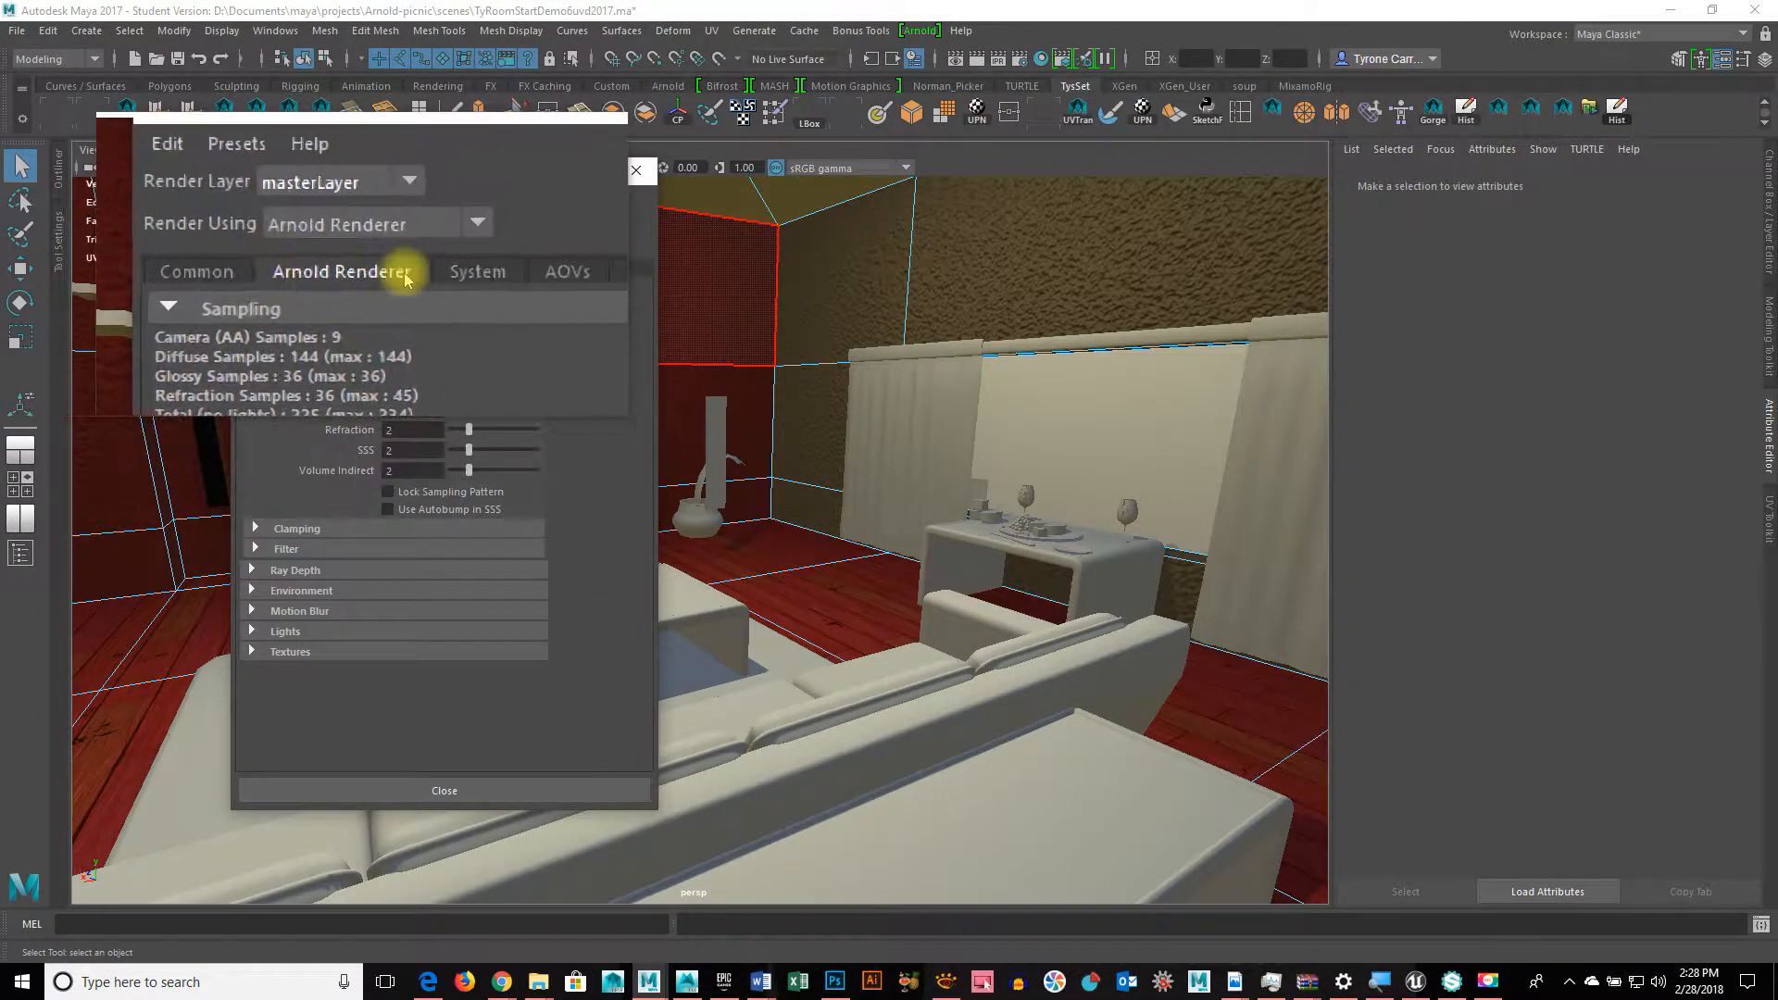
left_click(301, 590)
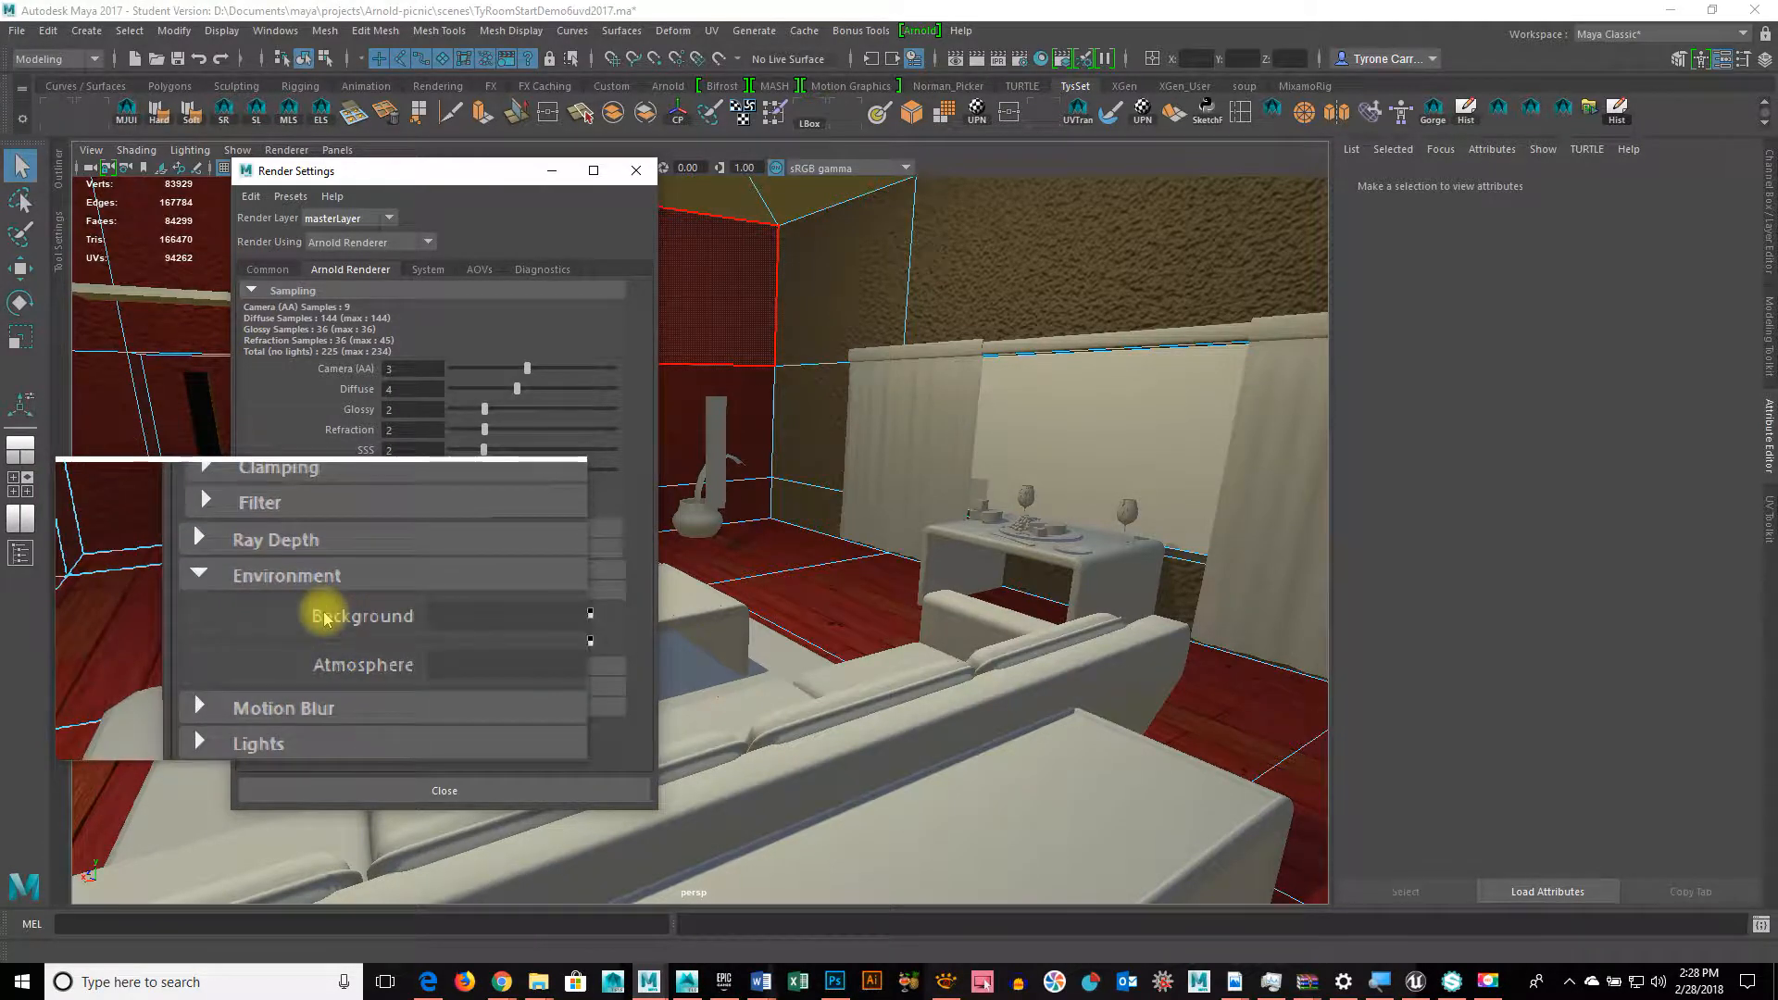
left_click(586, 615)
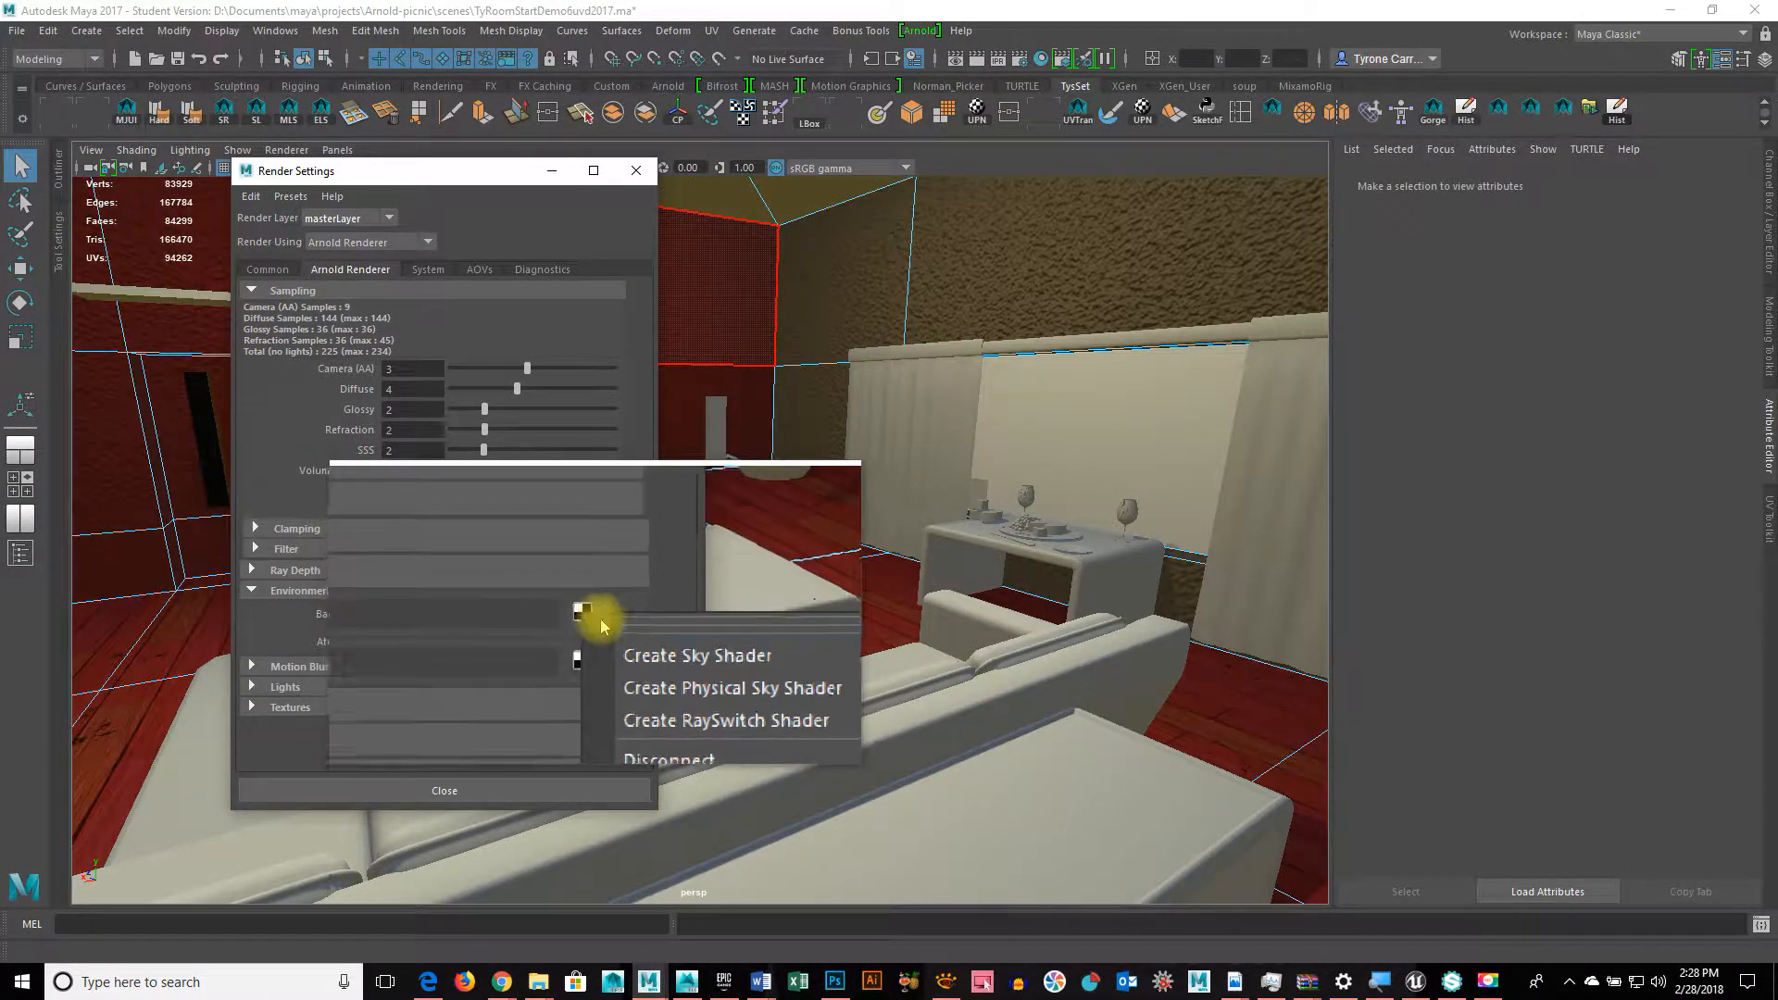
left_click(615, 639)
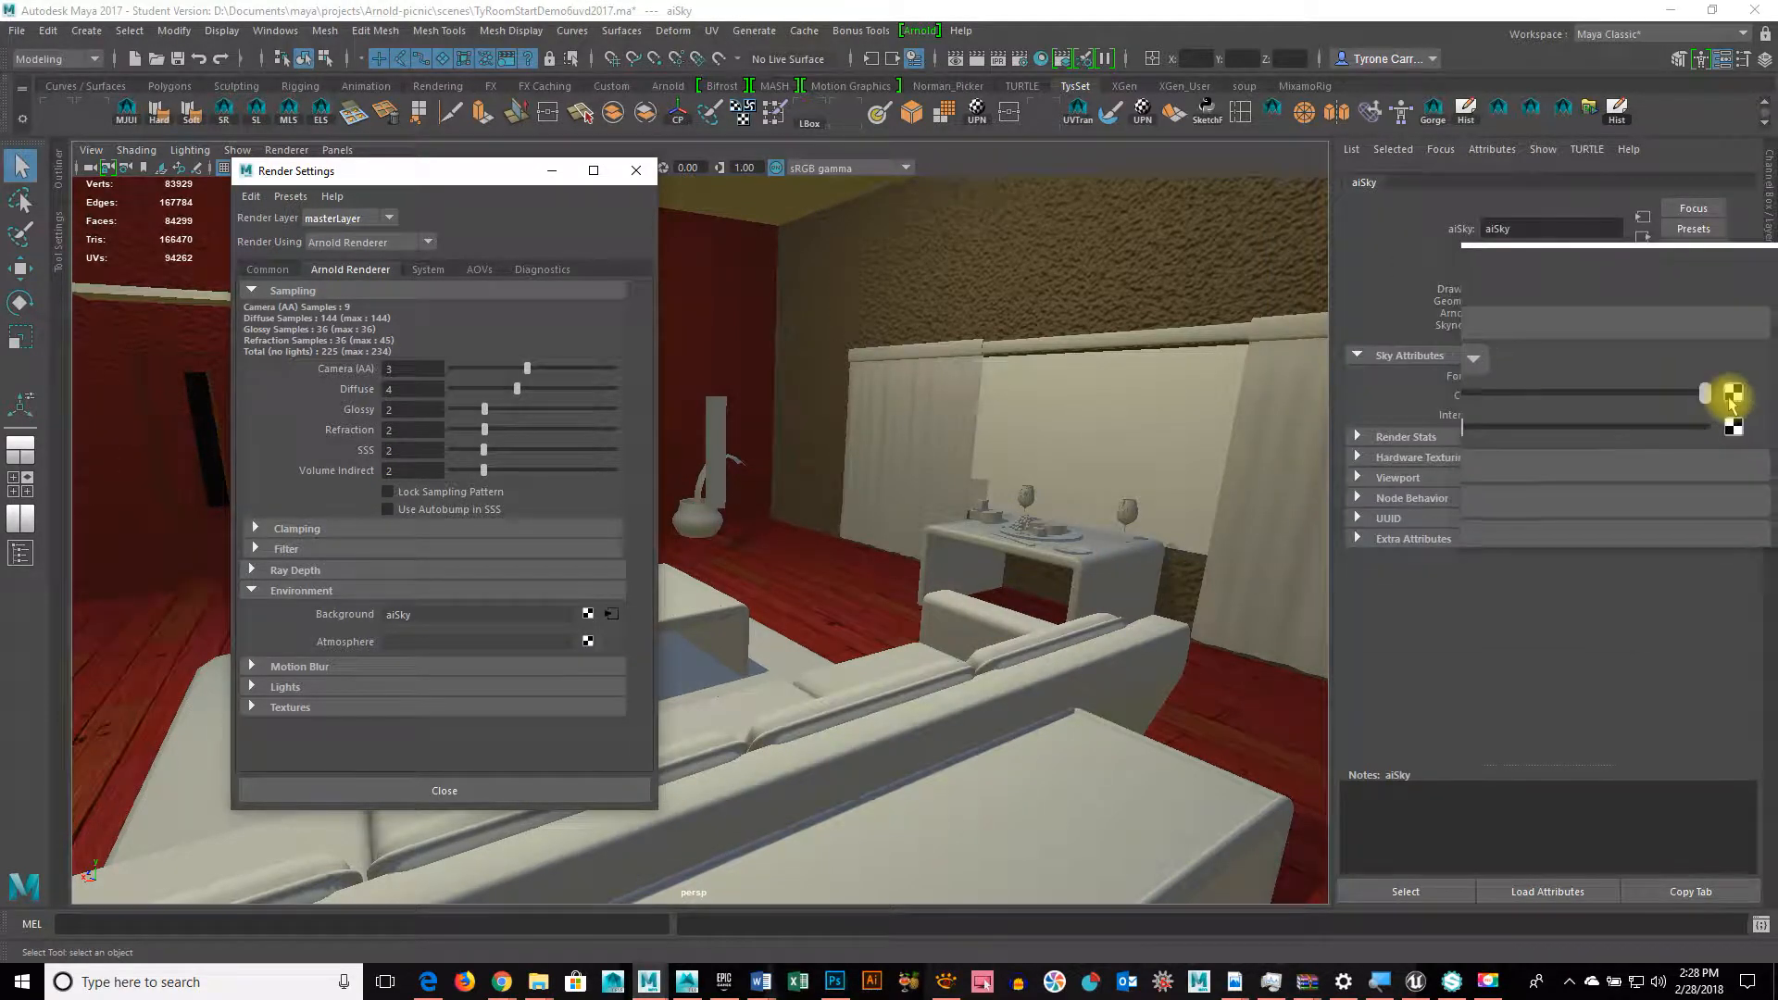
Step: Drive the aiSky Color with a new file16 texture loading hdrmaps_com_free_071_Bg.tx
left_click(1732, 397)
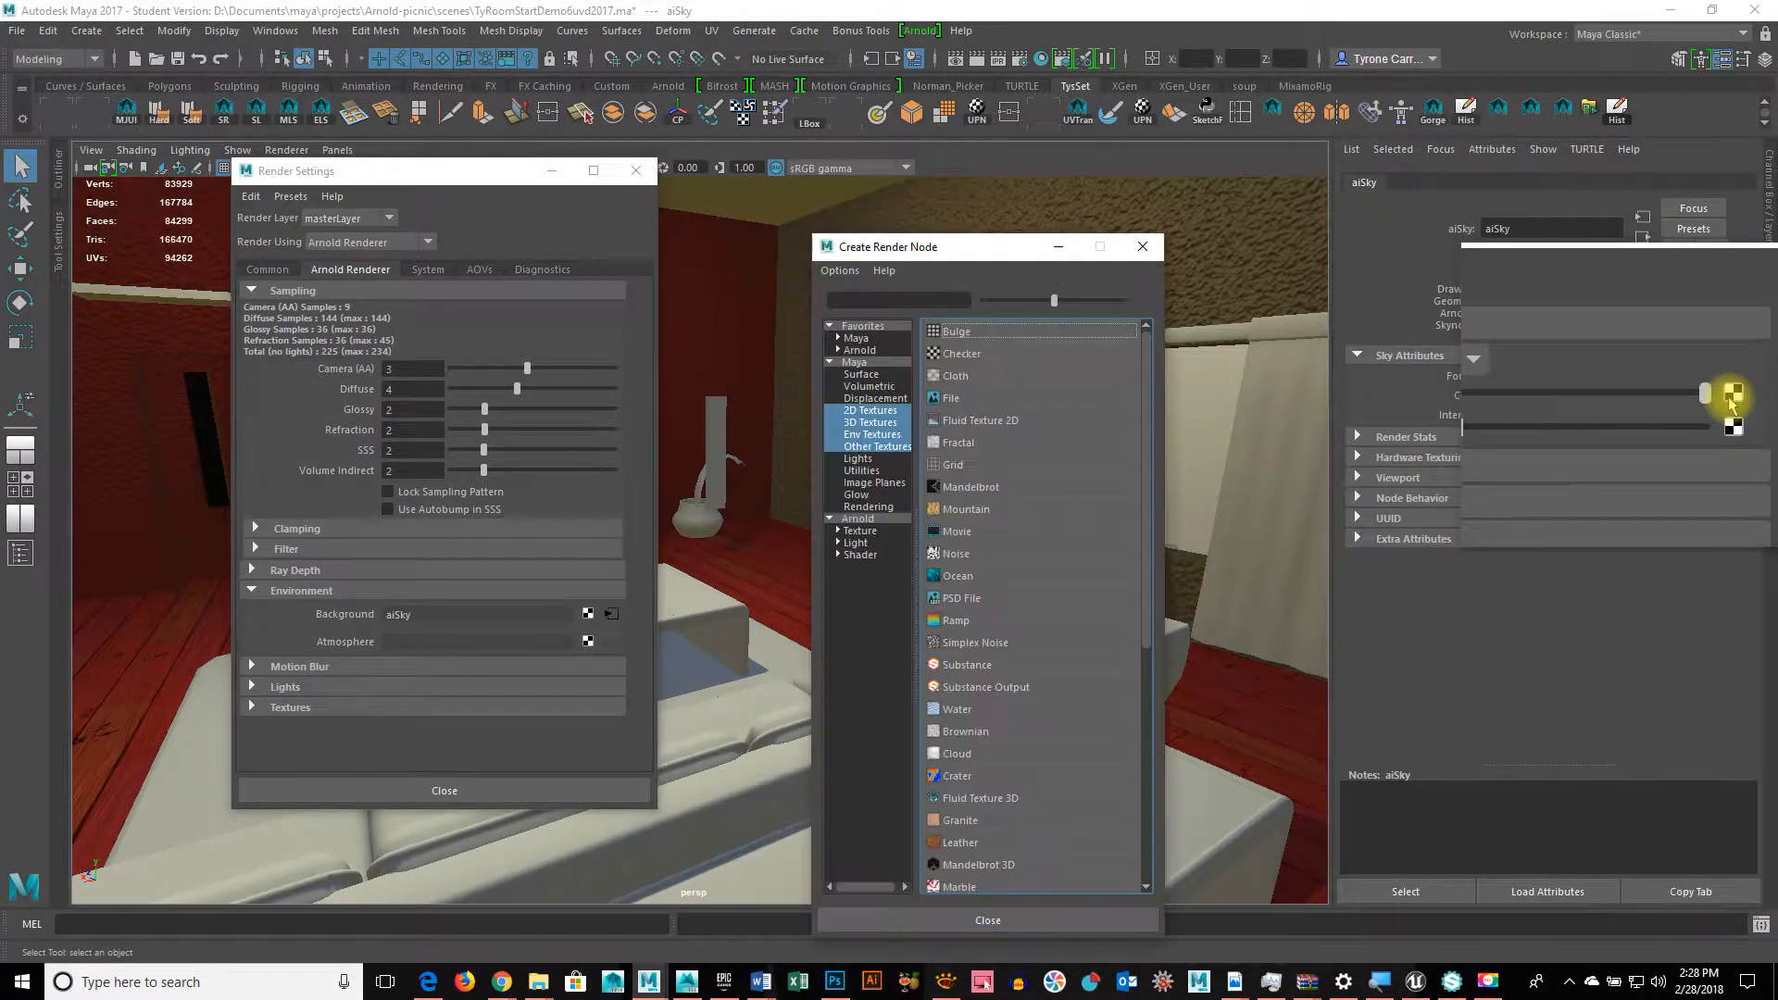
left_click(963, 405)
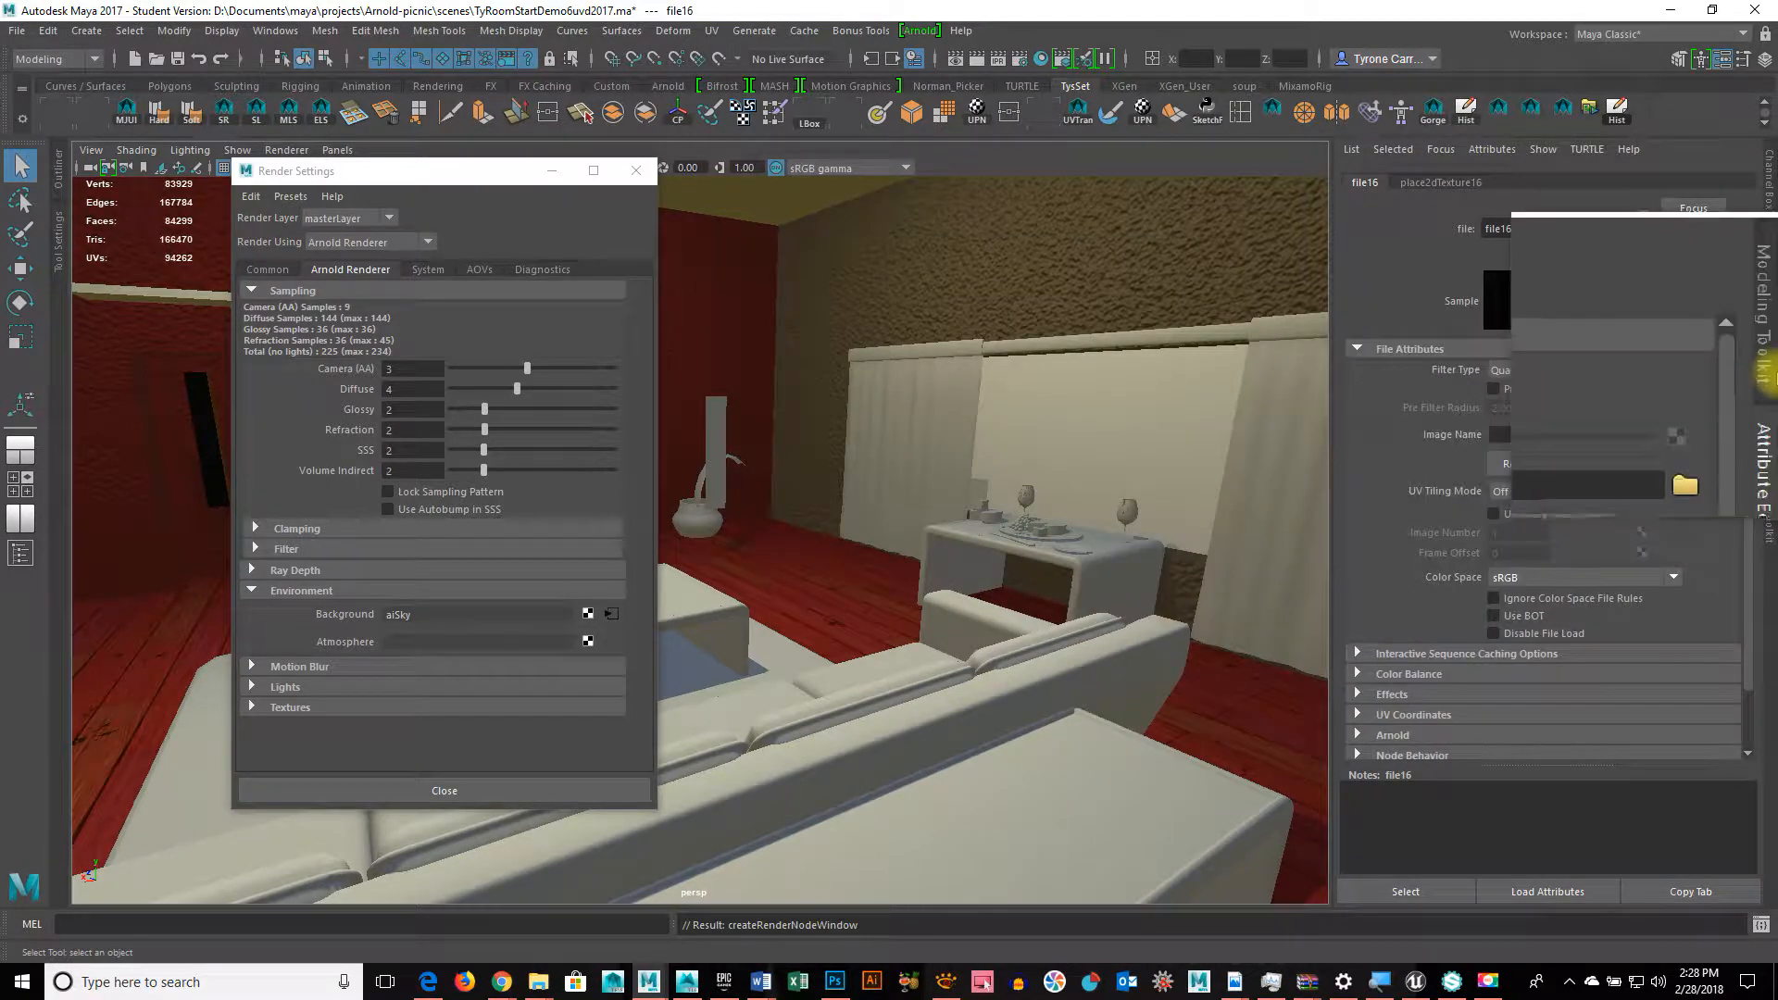
left_click(1725, 436)
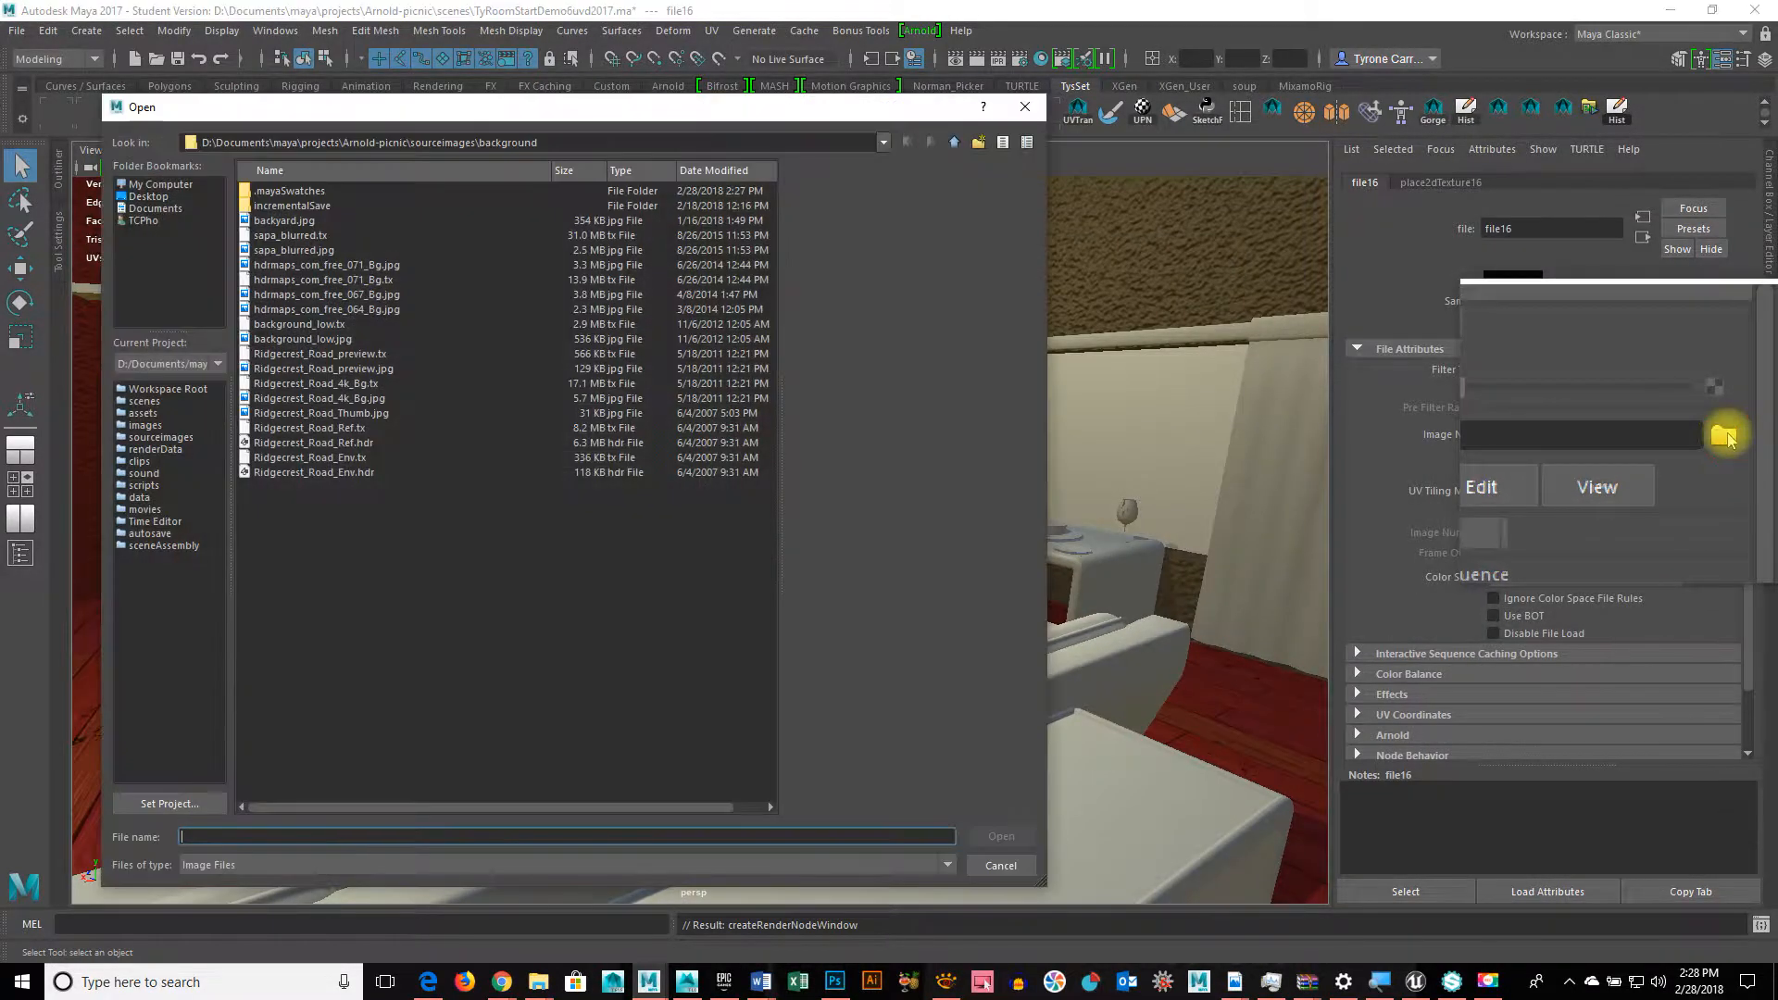
left_click(306, 268)
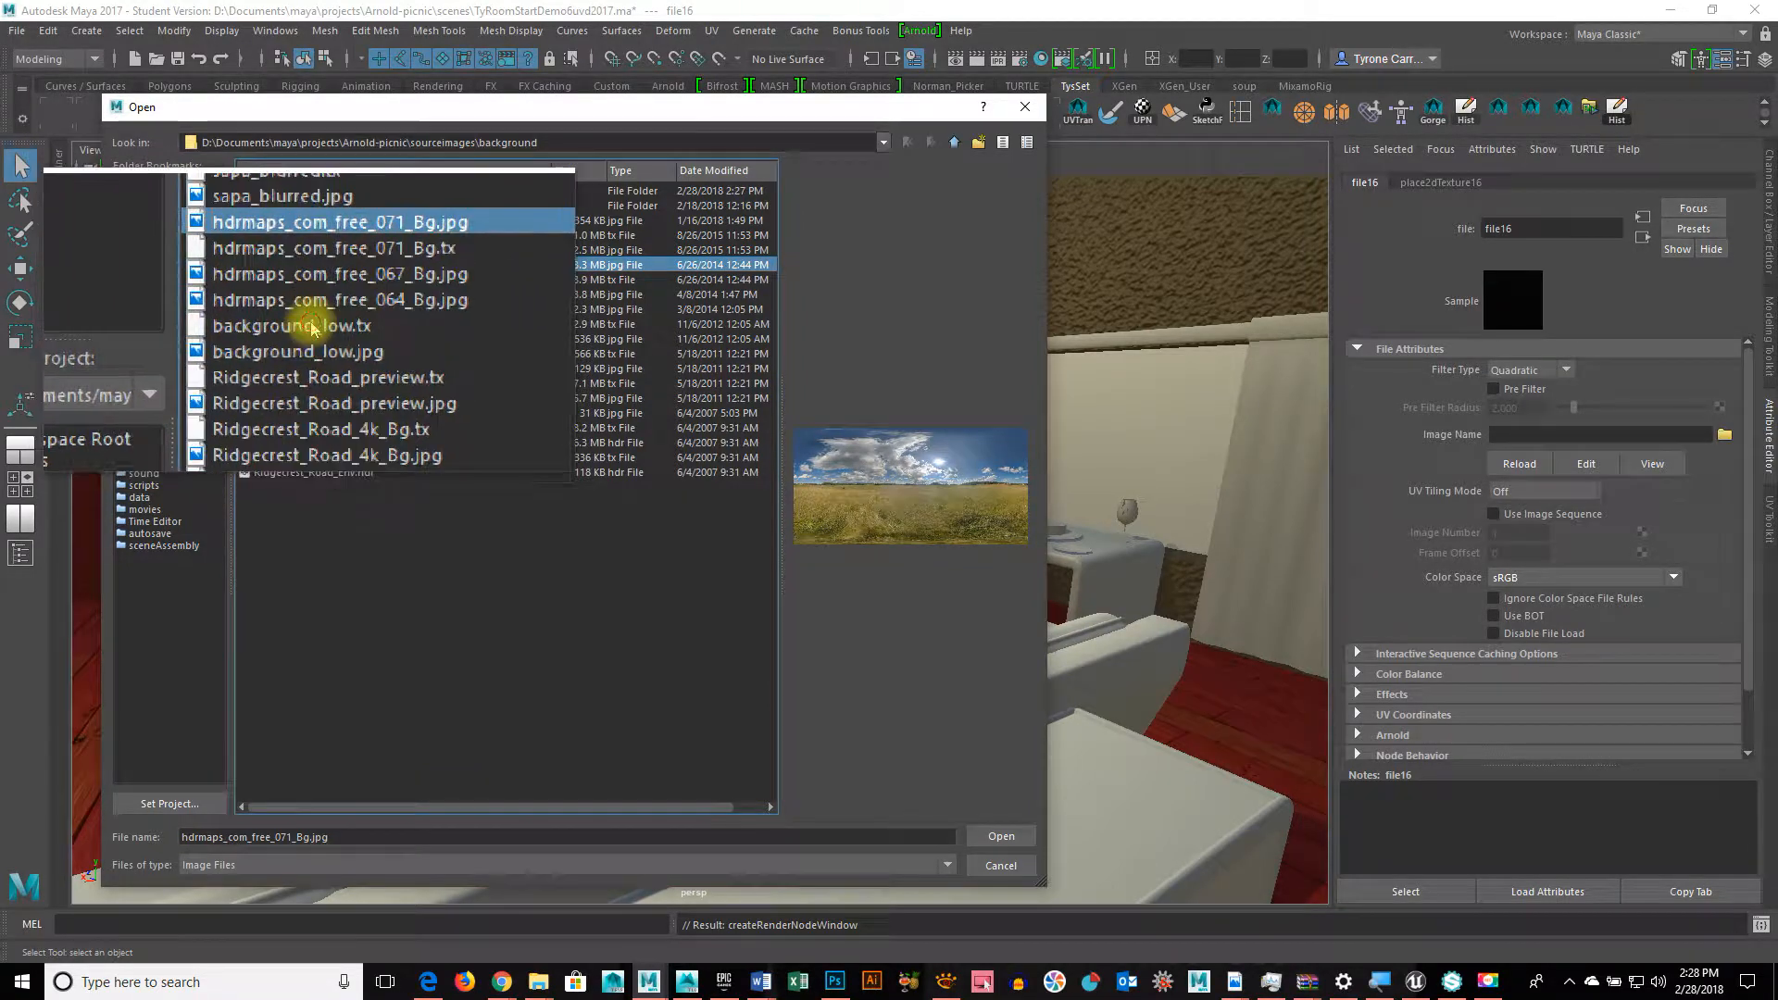
left_click(312, 326)
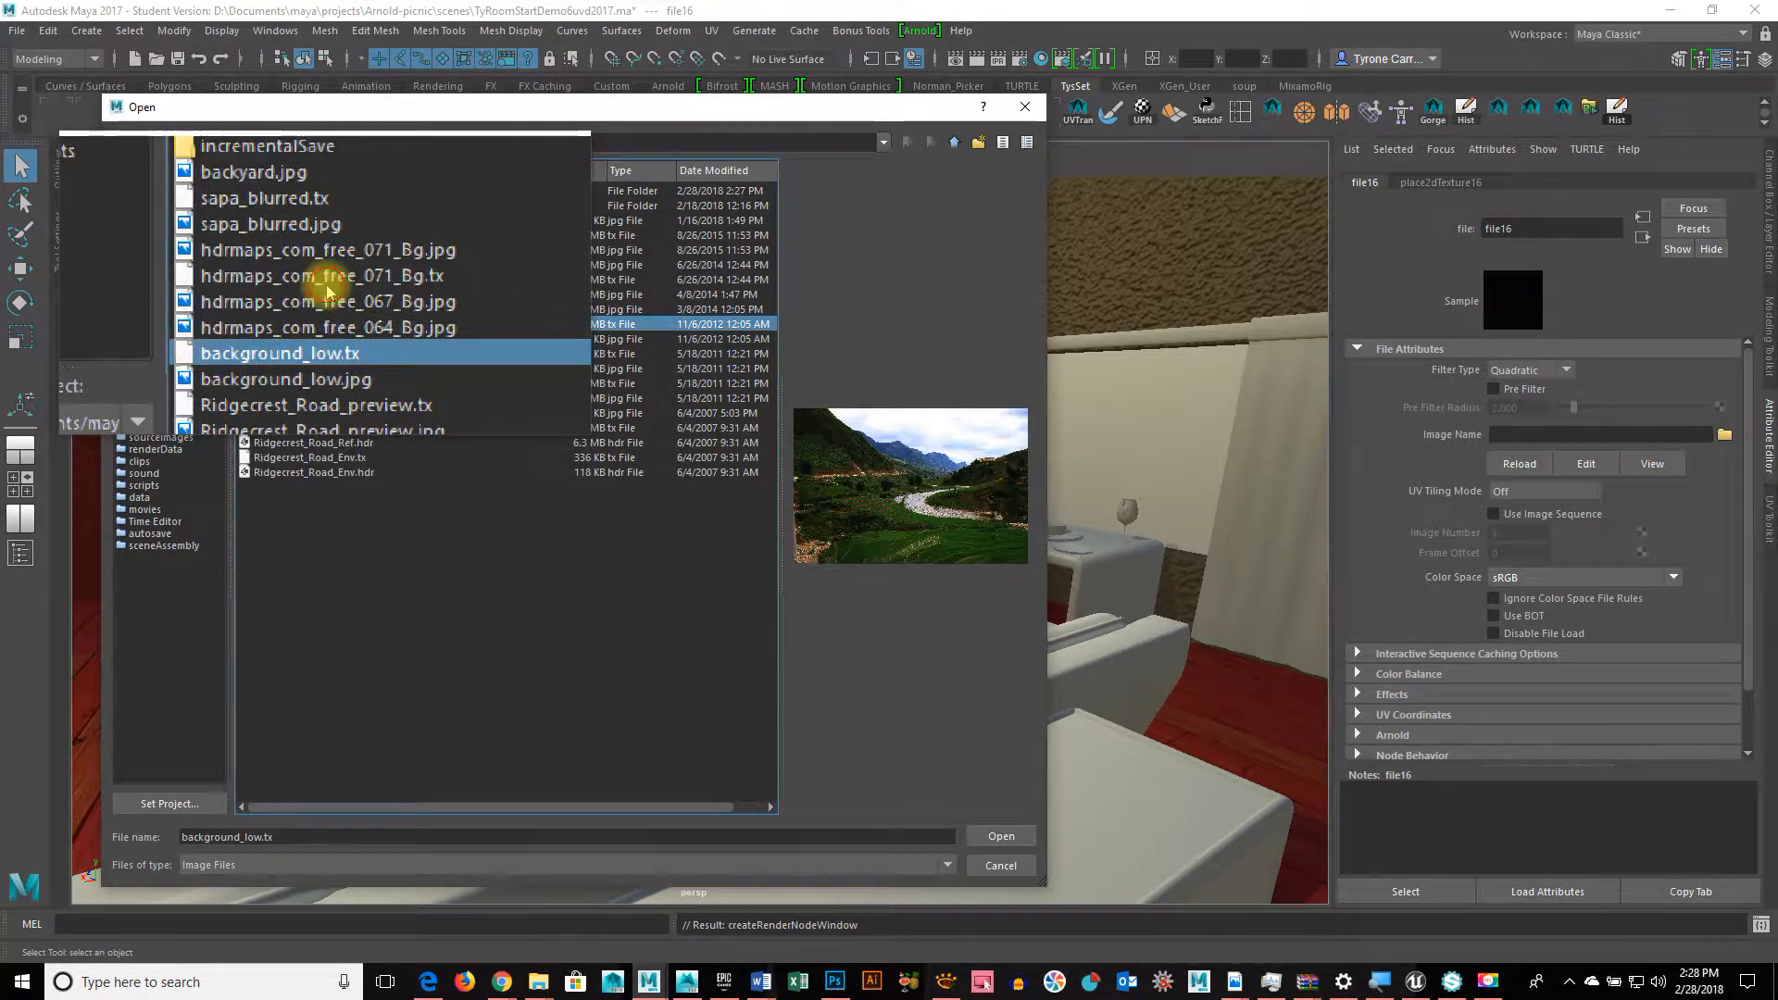
left_click(325, 281)
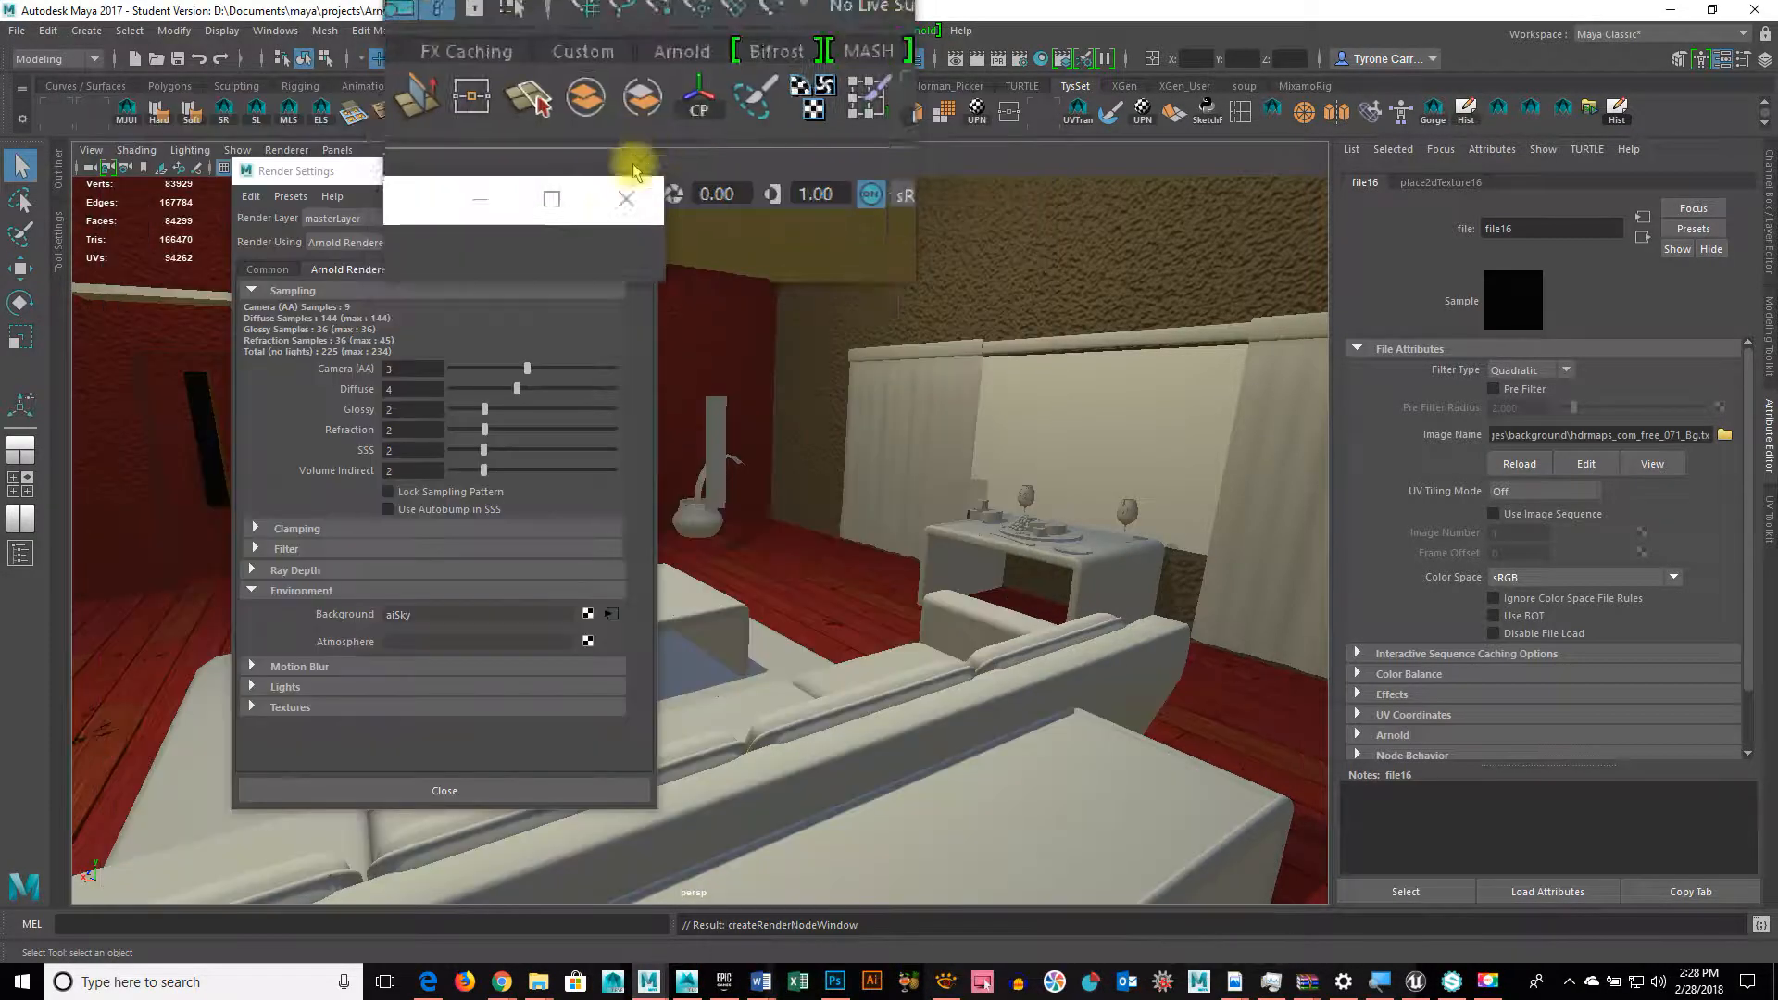
left_click(638, 175)
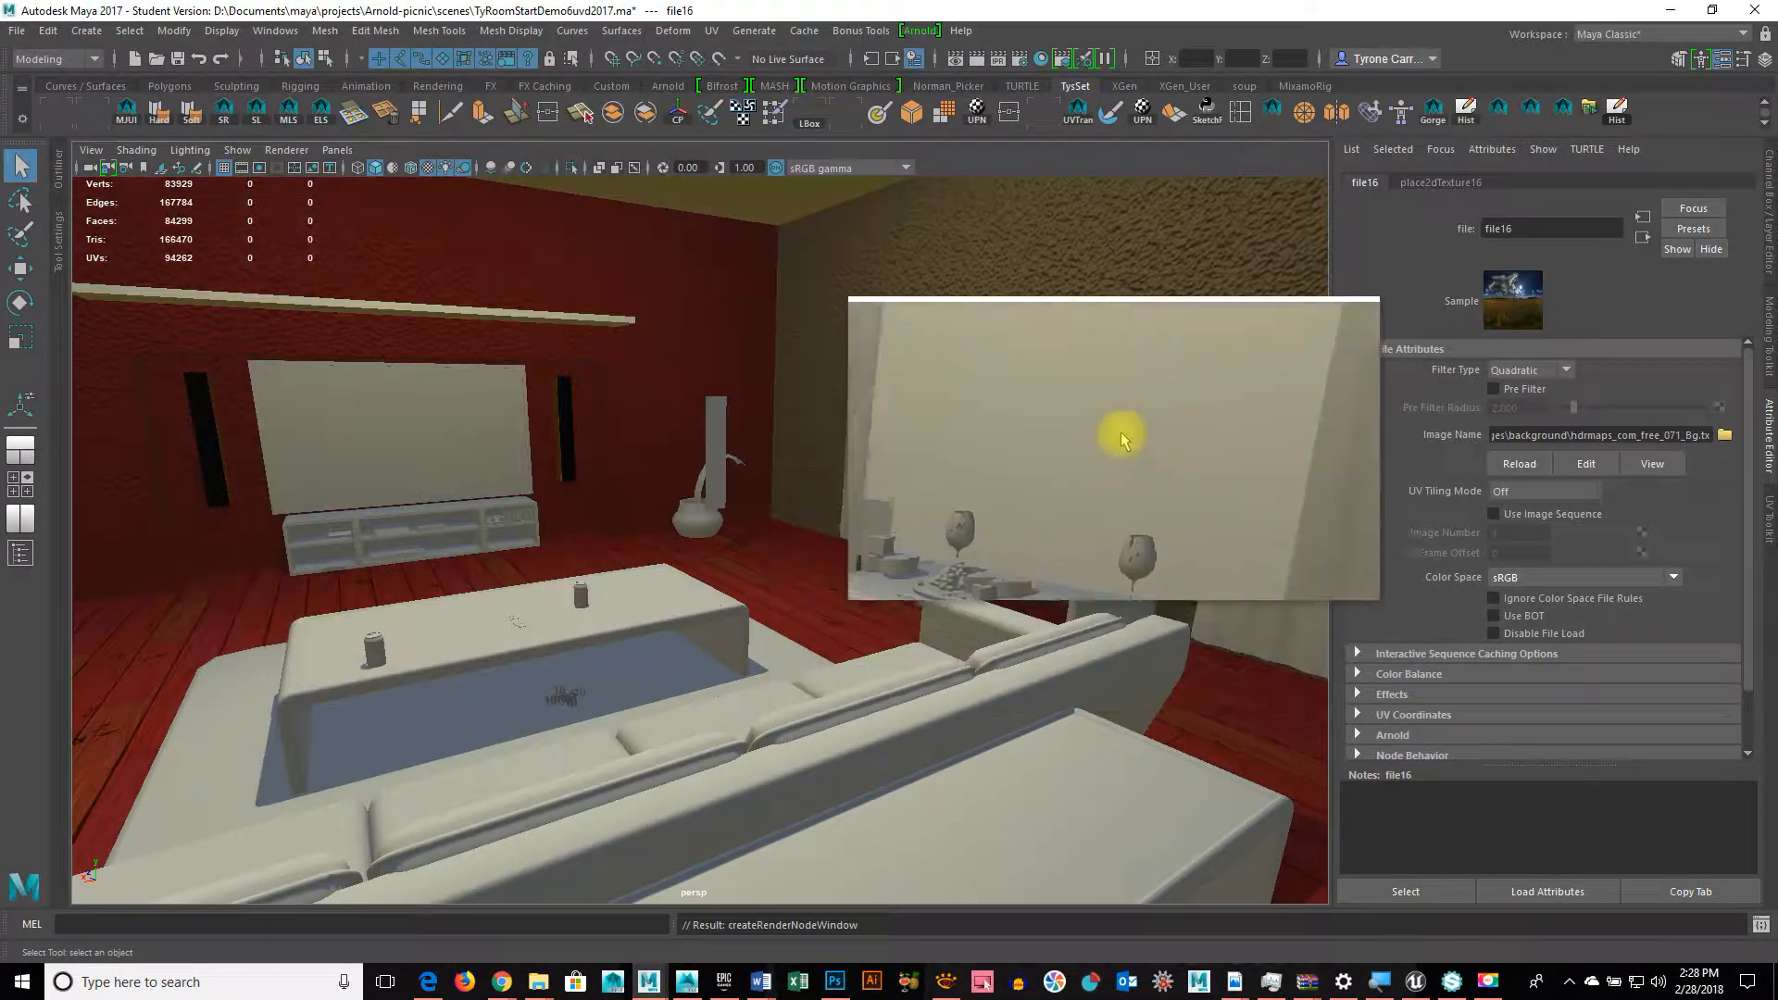
Step: Select wall face f[22] of the room cube and test its material's Opacity slider
left_click(1119, 423)
right_click_drag(1119, 423, 1125, 866)
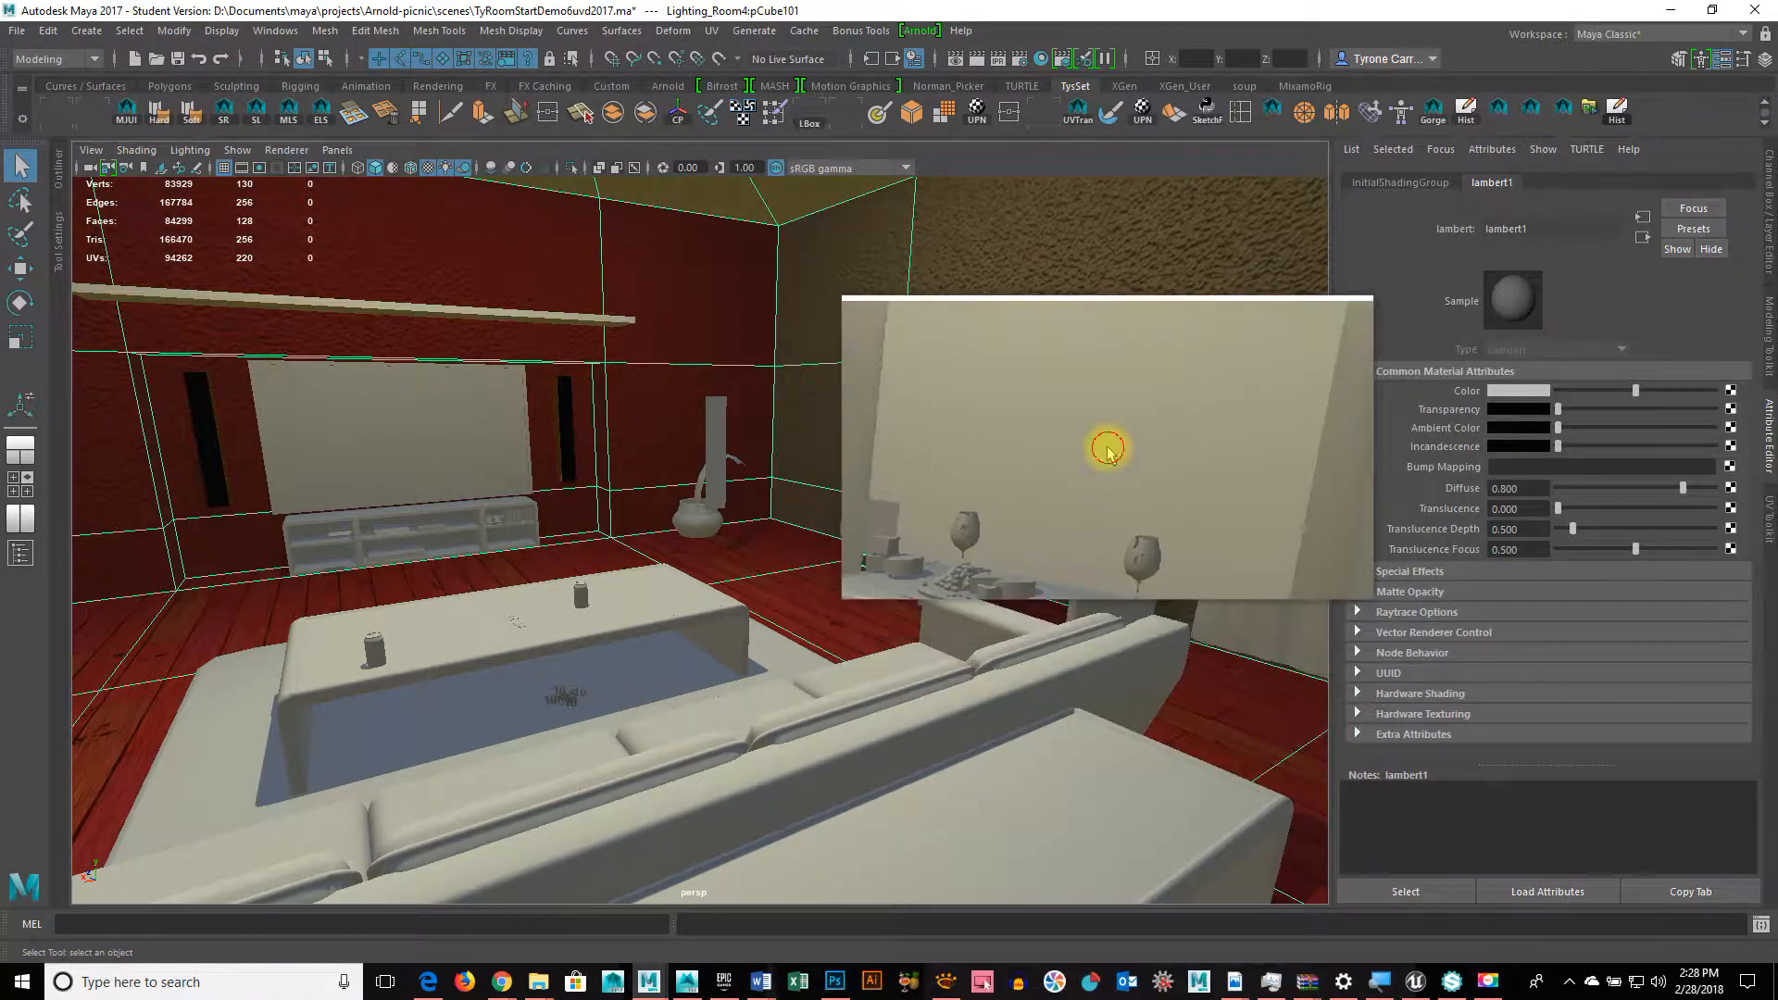
left_click(1103, 444)
right_click_drag(1108, 435, 1123, 910)
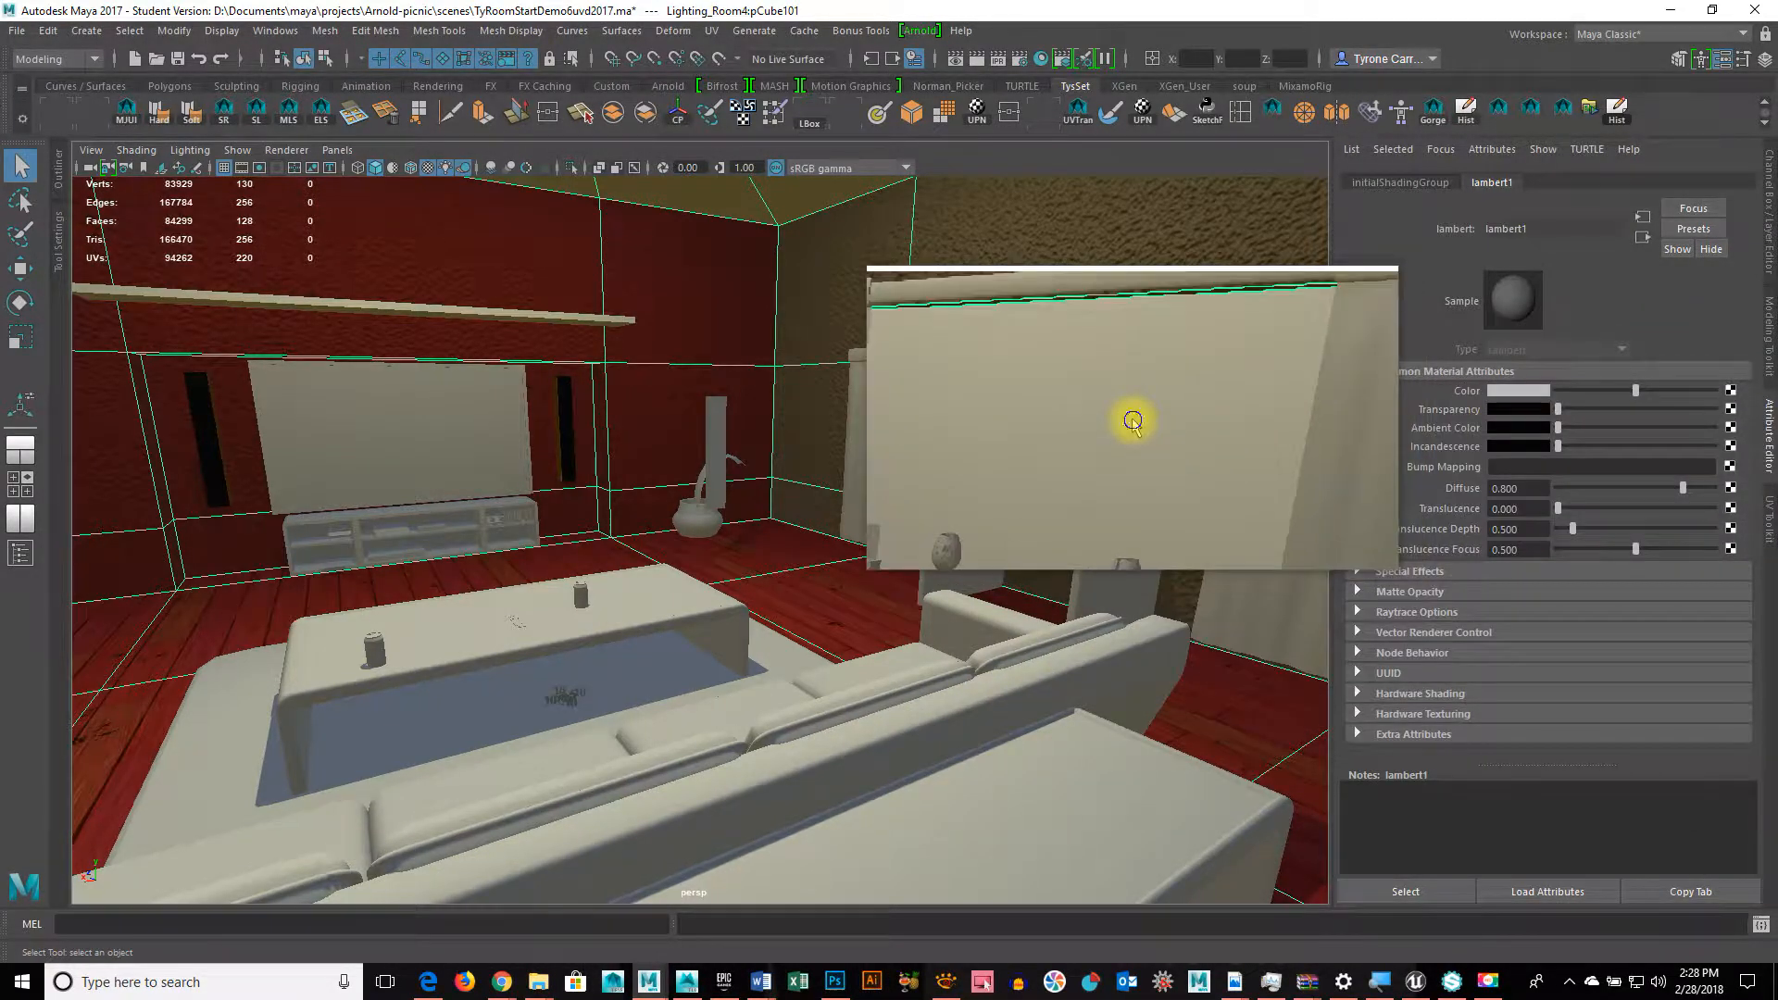
right_click_drag(1133, 422, 1124, 476)
left_click(1140, 450)
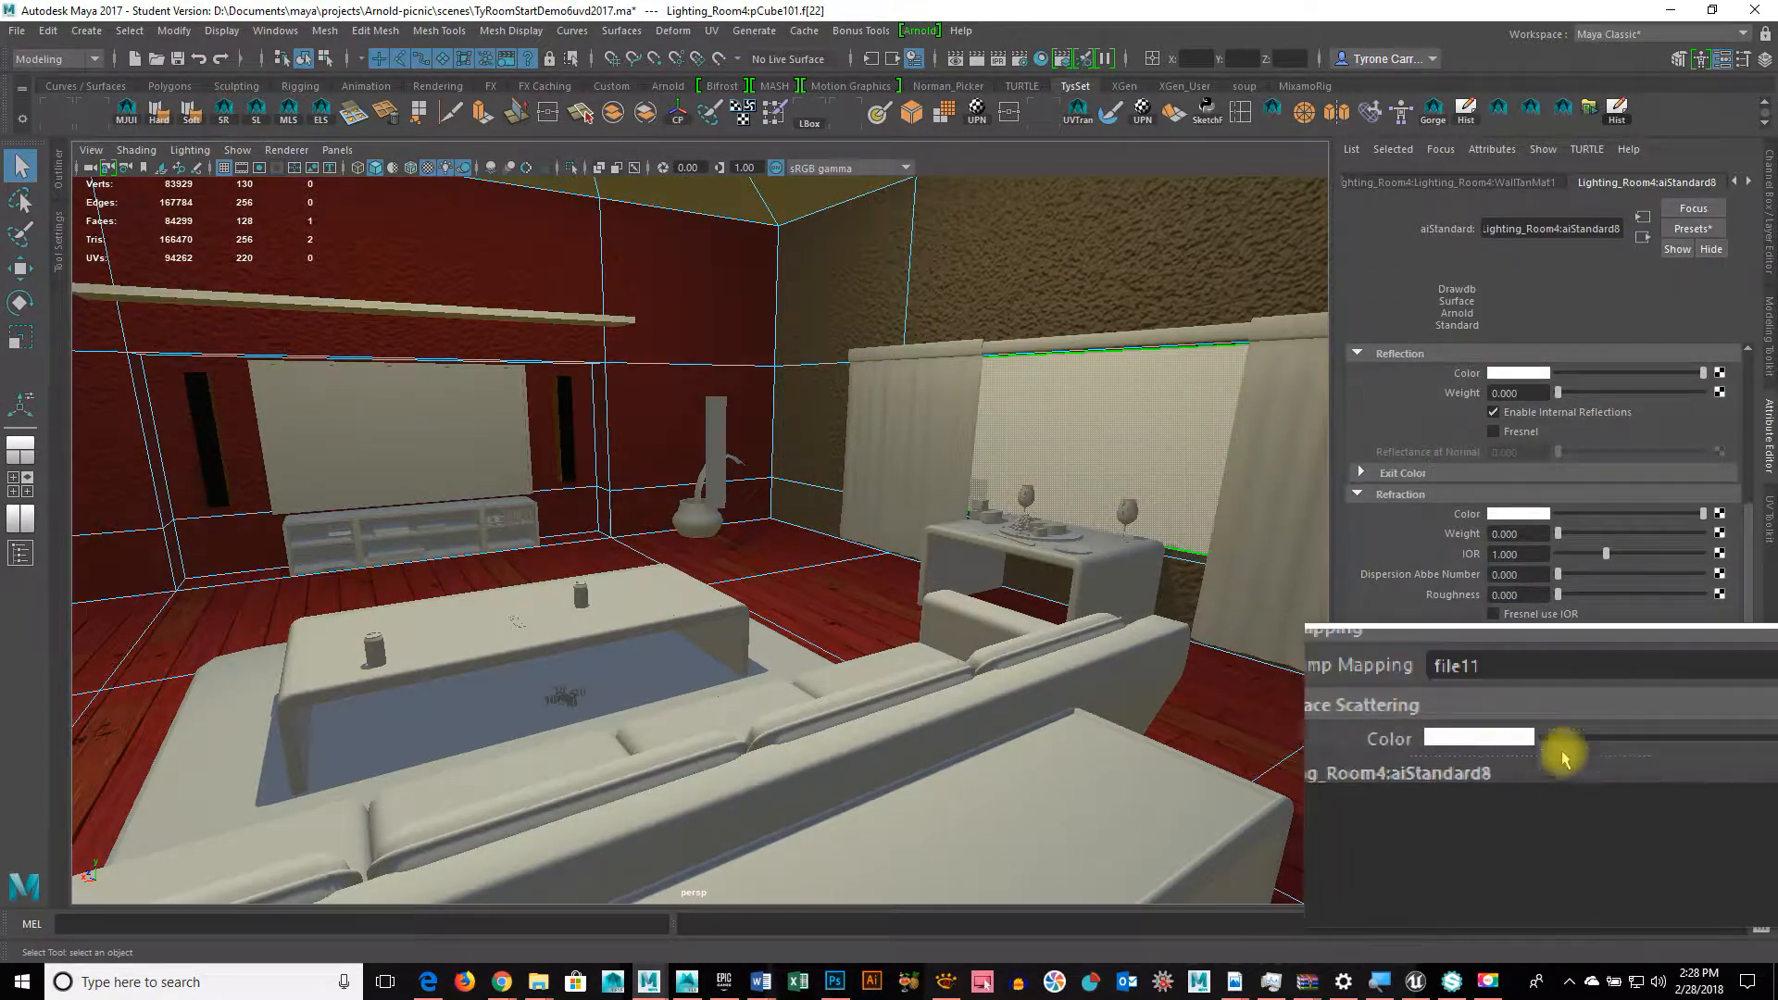
right_click_drag(1080, 406, 1074, 857)
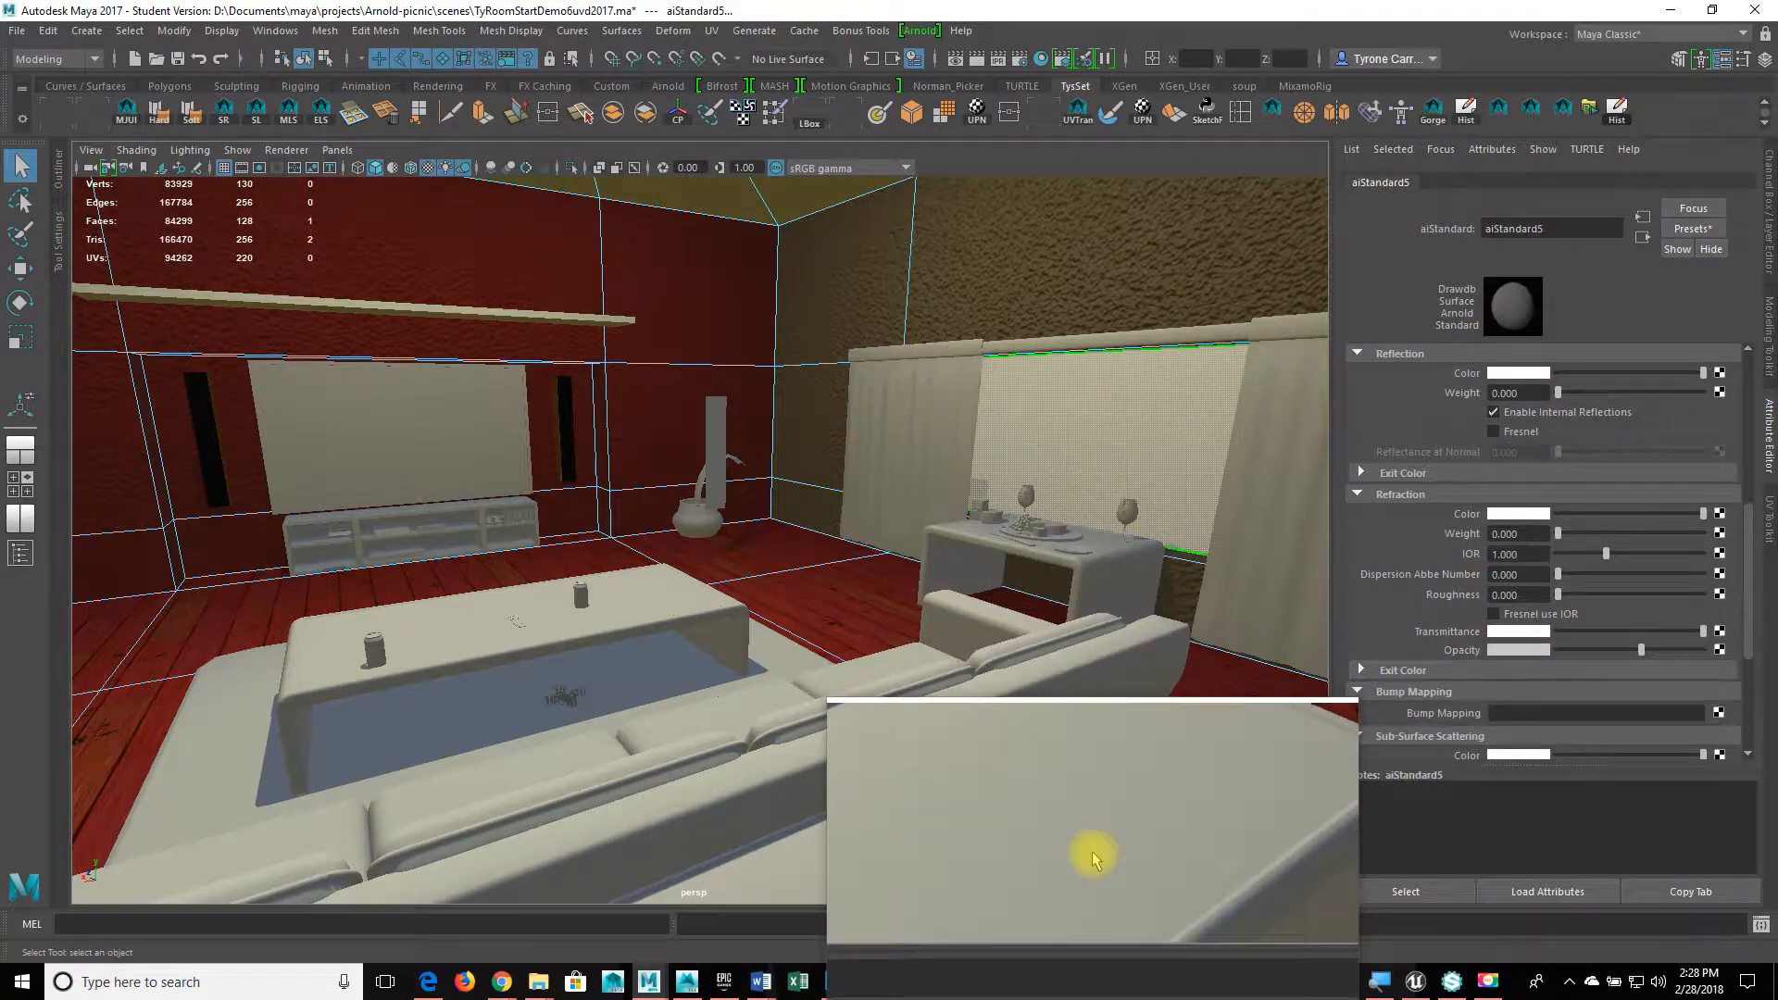
left_click(1589, 650)
mouse_move(1572, 656)
left_mouse_down()
mouse_move(1556, 658)
mouse_move(1606, 654)
left_mouse_up()
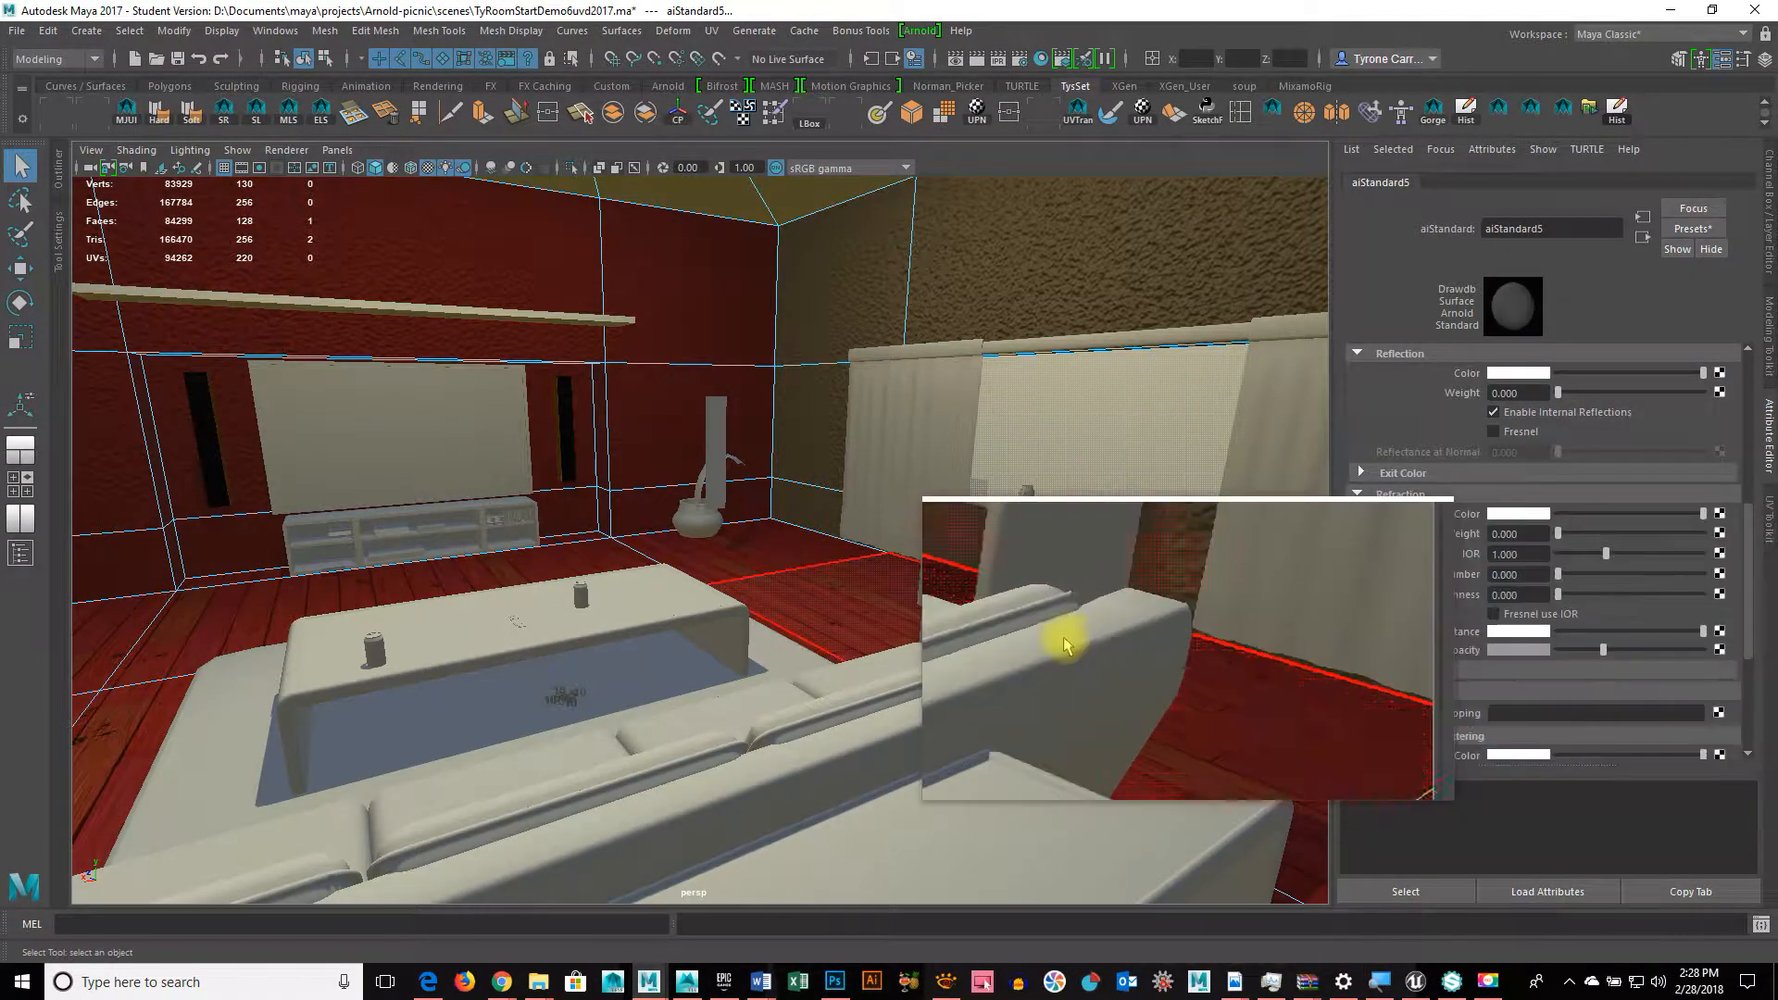
Step: Orbit and dolly out to a high view of the panorama sky dome around the room
left_click_drag(1064, 639, 1046, 604, "alt")
right_click_drag(1046, 604, 226, 603, "alt")
left_click_drag(537, 619, 699, 646, "alt")
right_click_drag(699, 646, 608, 636, "alt")
left_click_drag(608, 636, 985, 392, "alt")
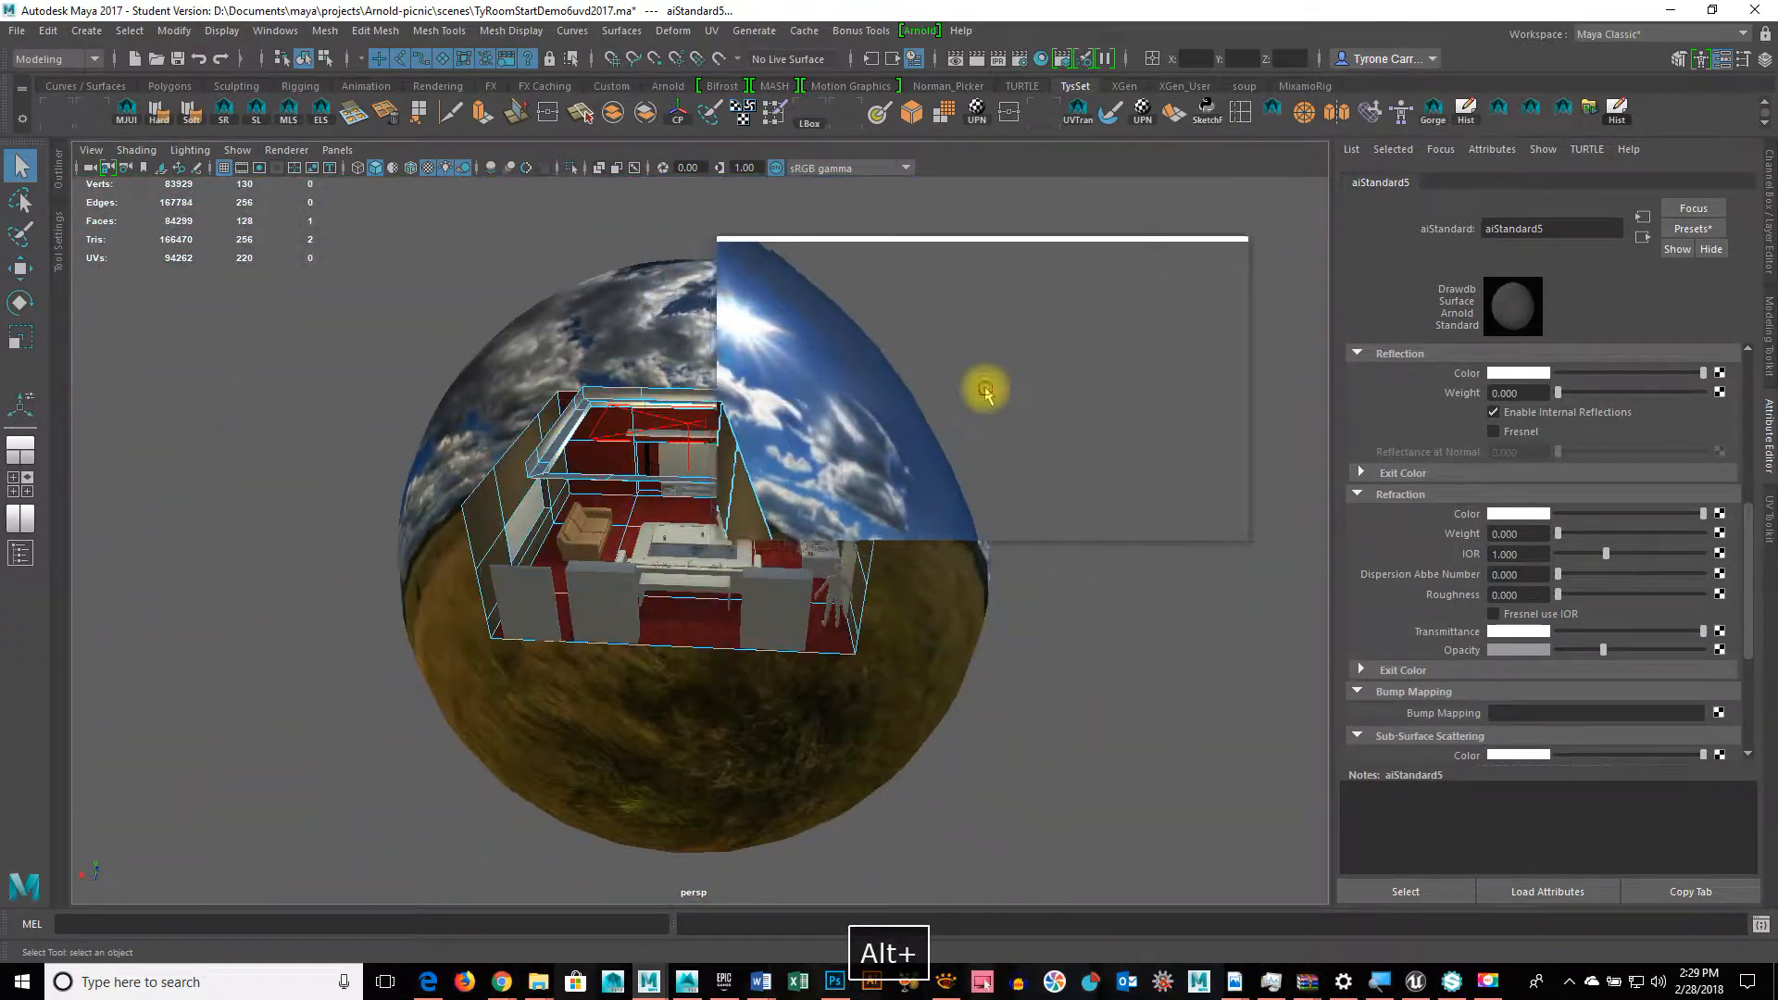
Step: Select the aiSky dome and rotate it about -44° around Y
left_click_drag(940, 491, 937, 500)
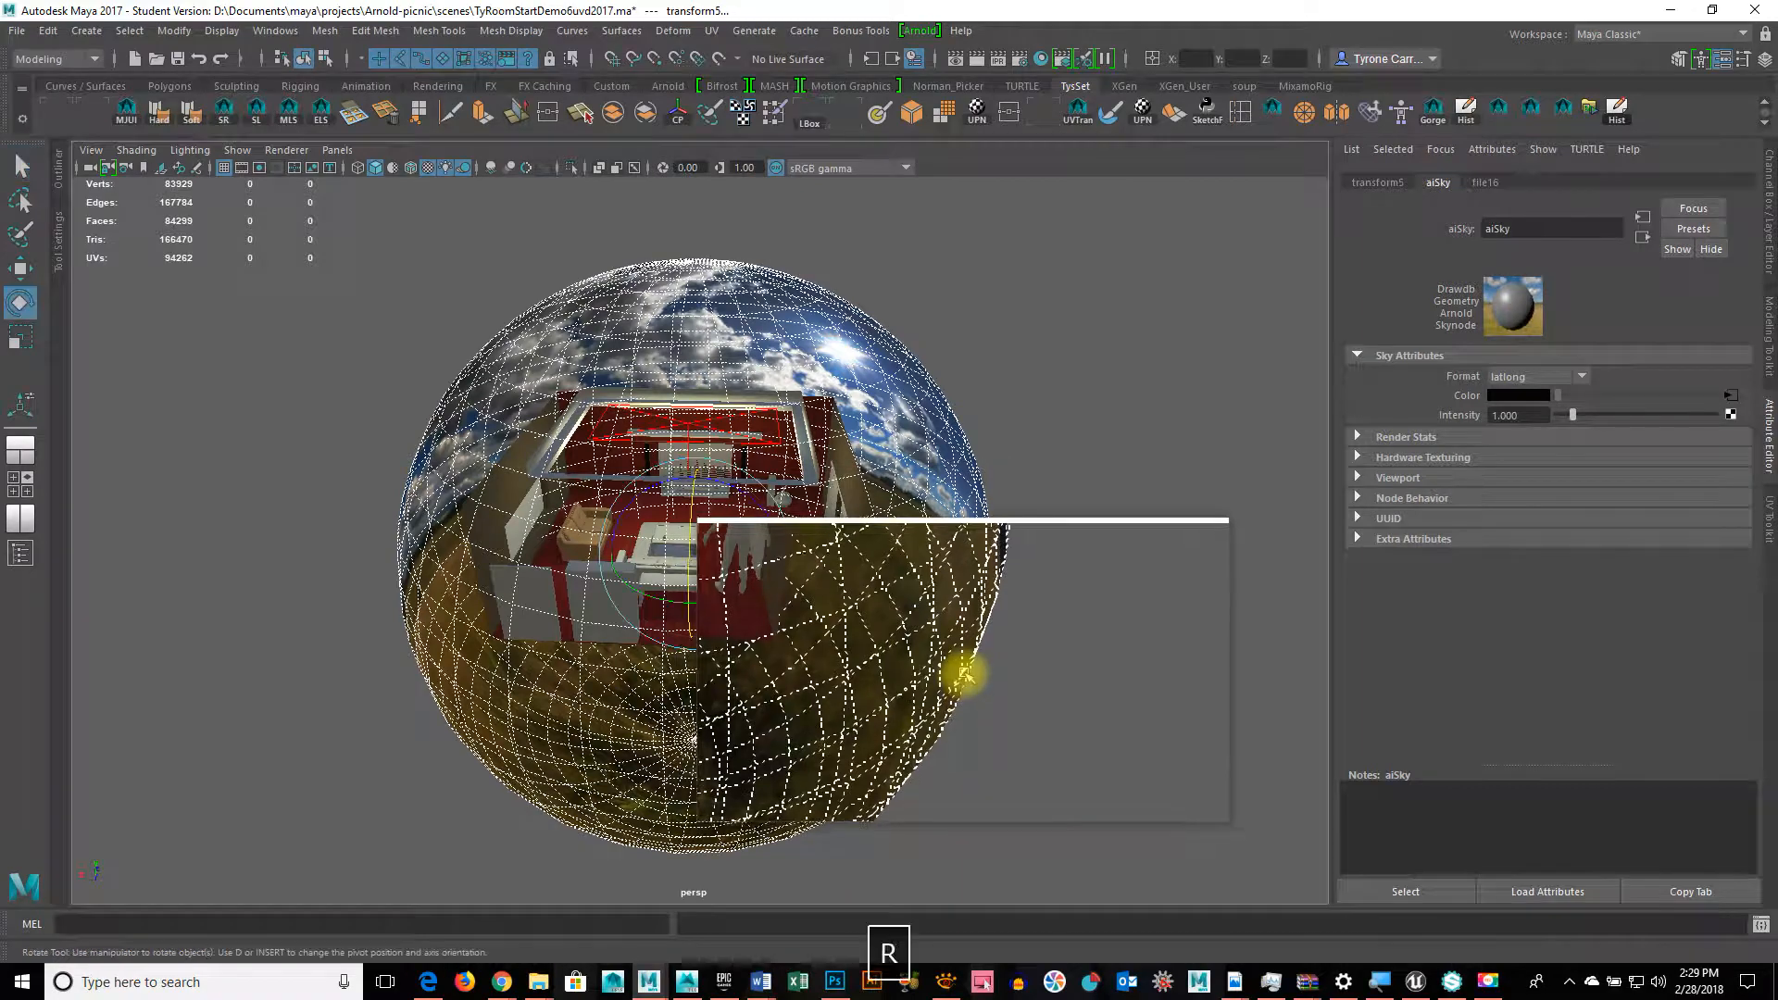
key("r")
left_click_drag(725, 560, 1235, 492)
Step: Scale the sky dome up to about 1.64 and bring the camera back inside the room
key("r")
right_click_drag(672, 563, 1302, 501, "alt")
left_click_drag(1302, 510, 830, 476, "alt")
left_click(919, 30)
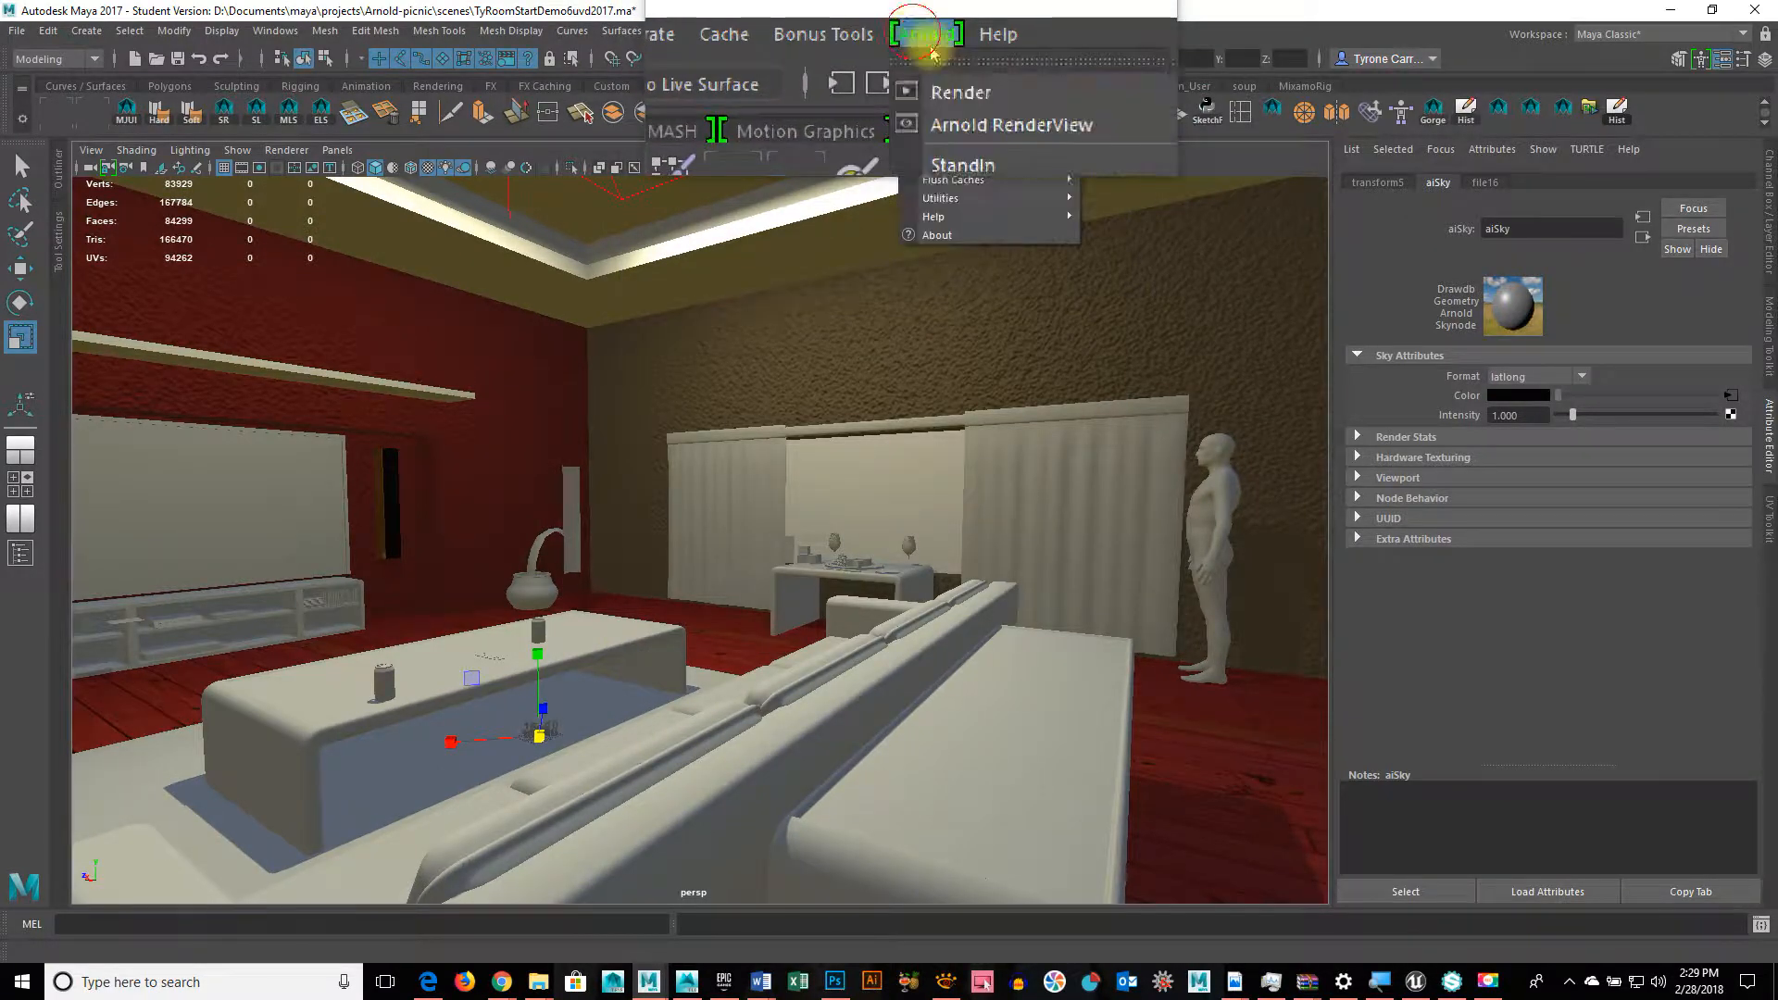
Step: Launch Arnold RenderView to render the room interior
left_click(954, 76)
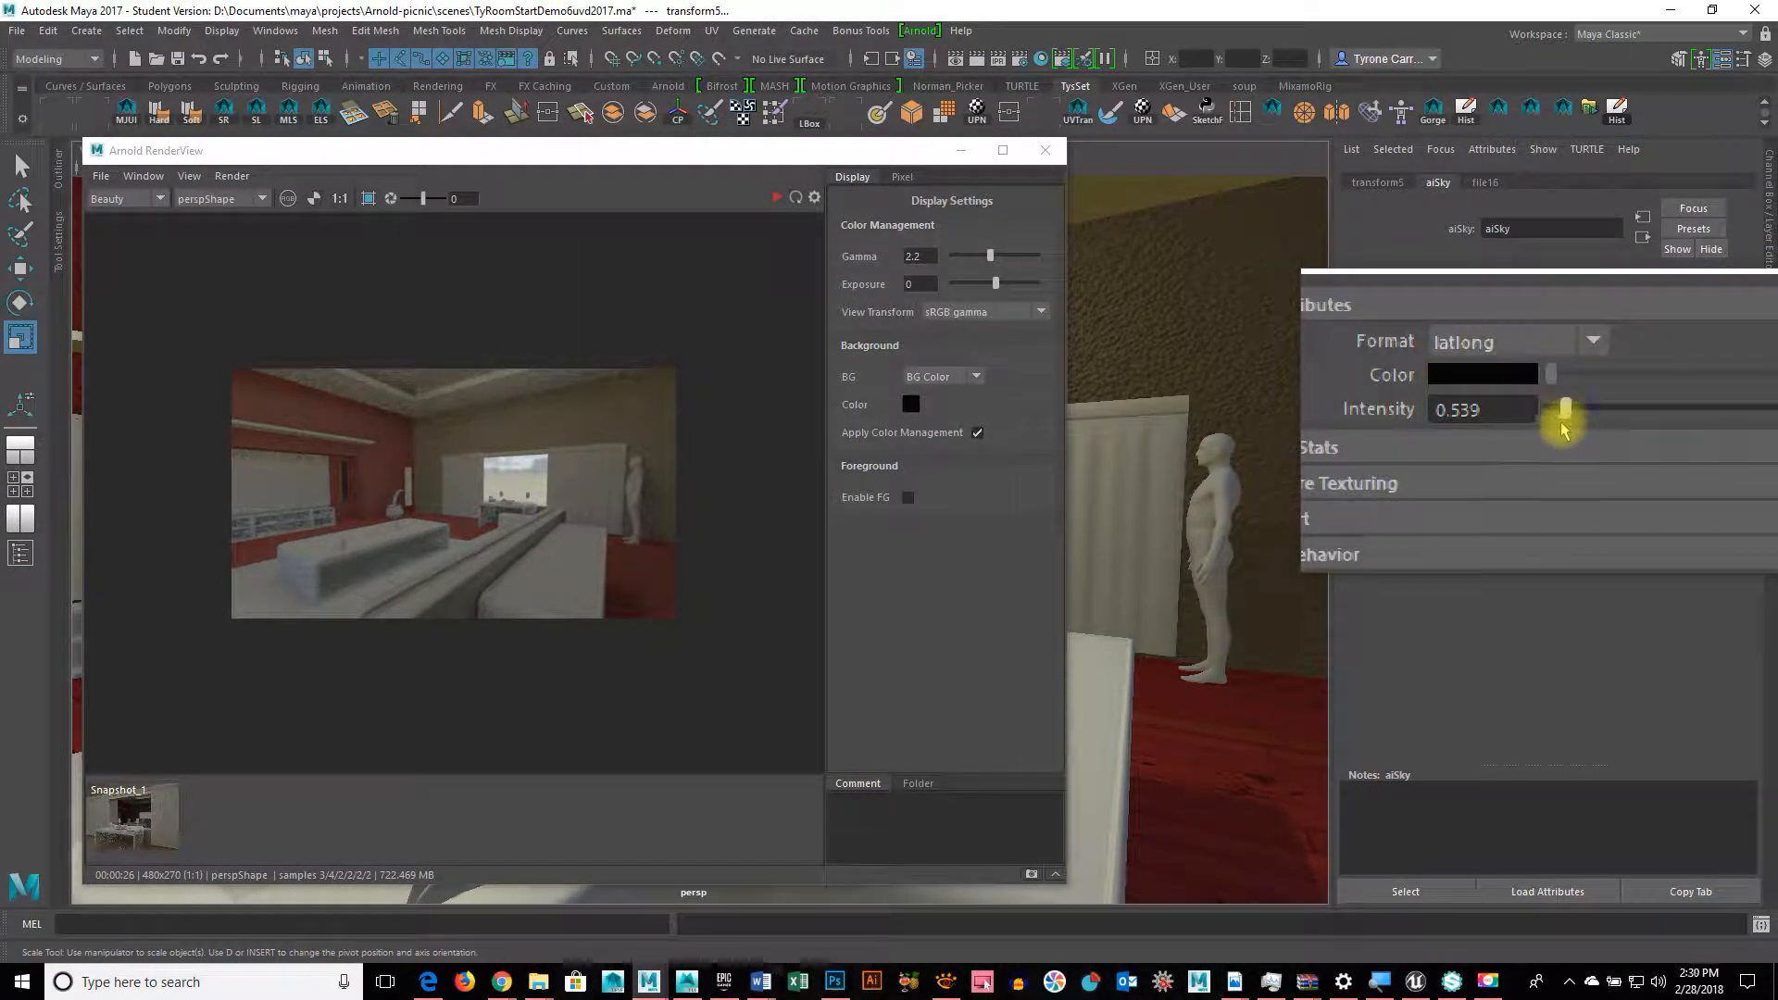
Step: Drop the aiSky intensity to 0 and start a live IPR render in RenderView
left_click_drag(1564, 424, 1534, 419)
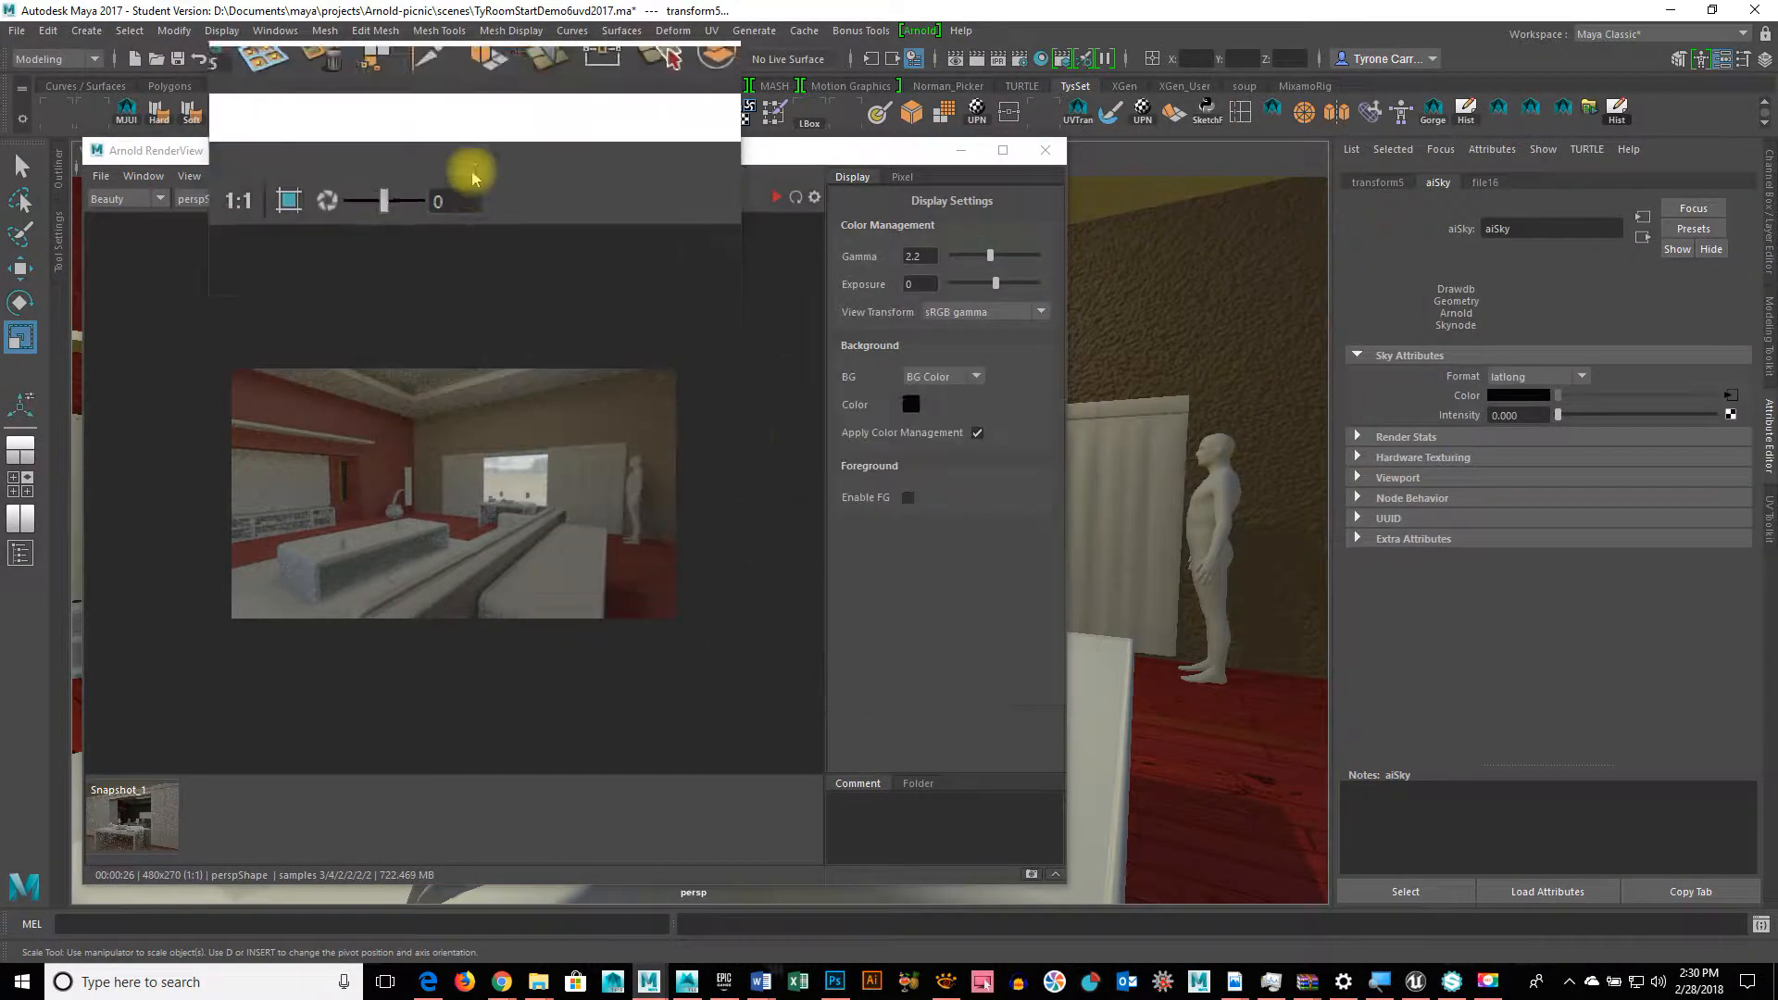
left_click_drag(473, 150, 1015, 212)
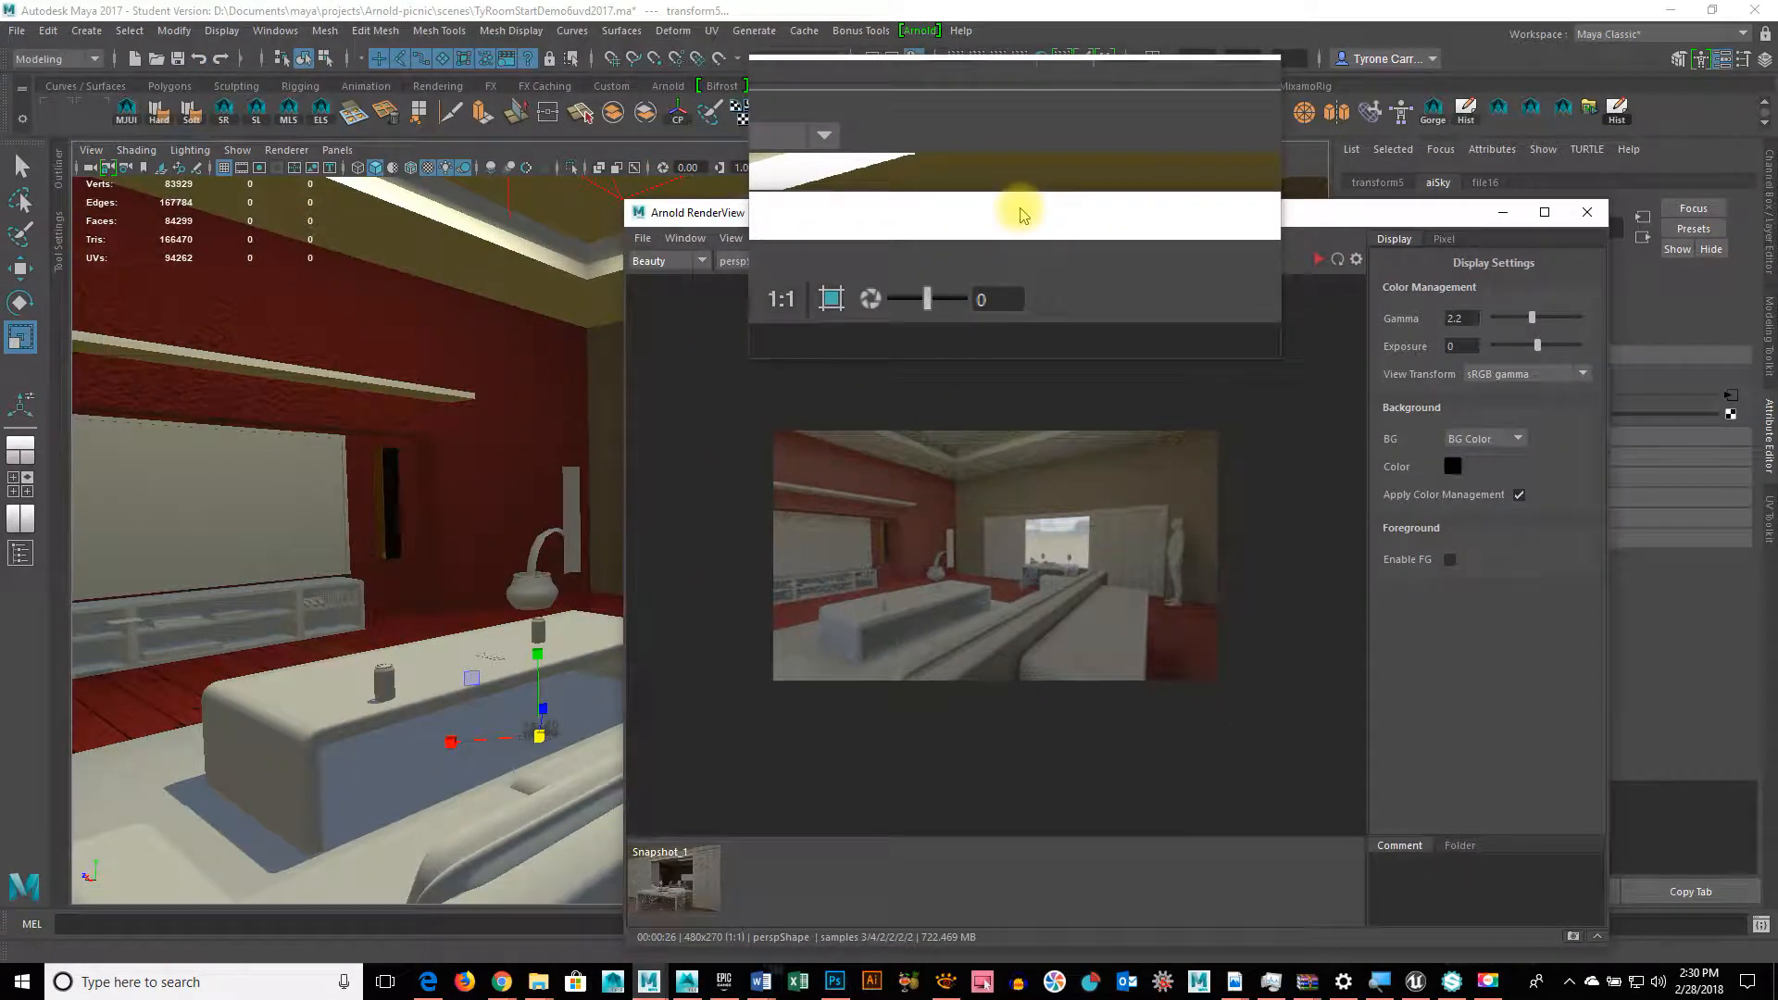
left_click(1318, 260)
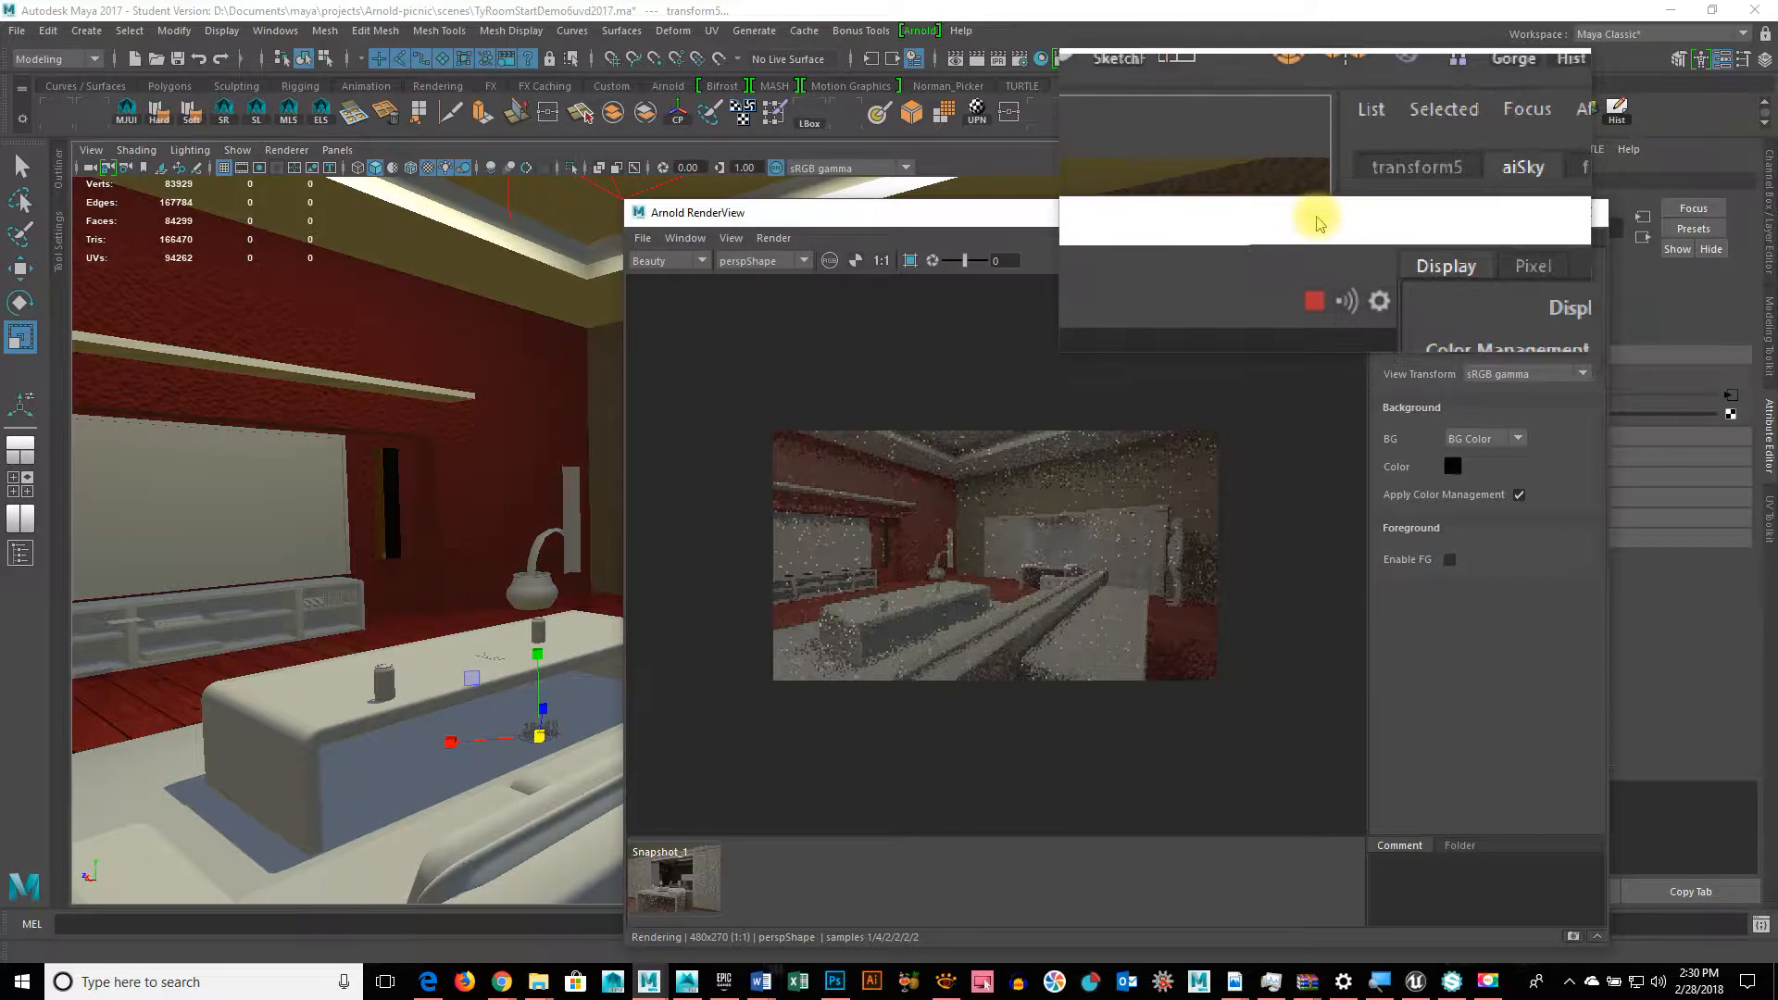
Step: Set the aiSky intensity to exactly 1 and bring the Hypershade layout back
left_click_drag(1318, 219, 1007, 218)
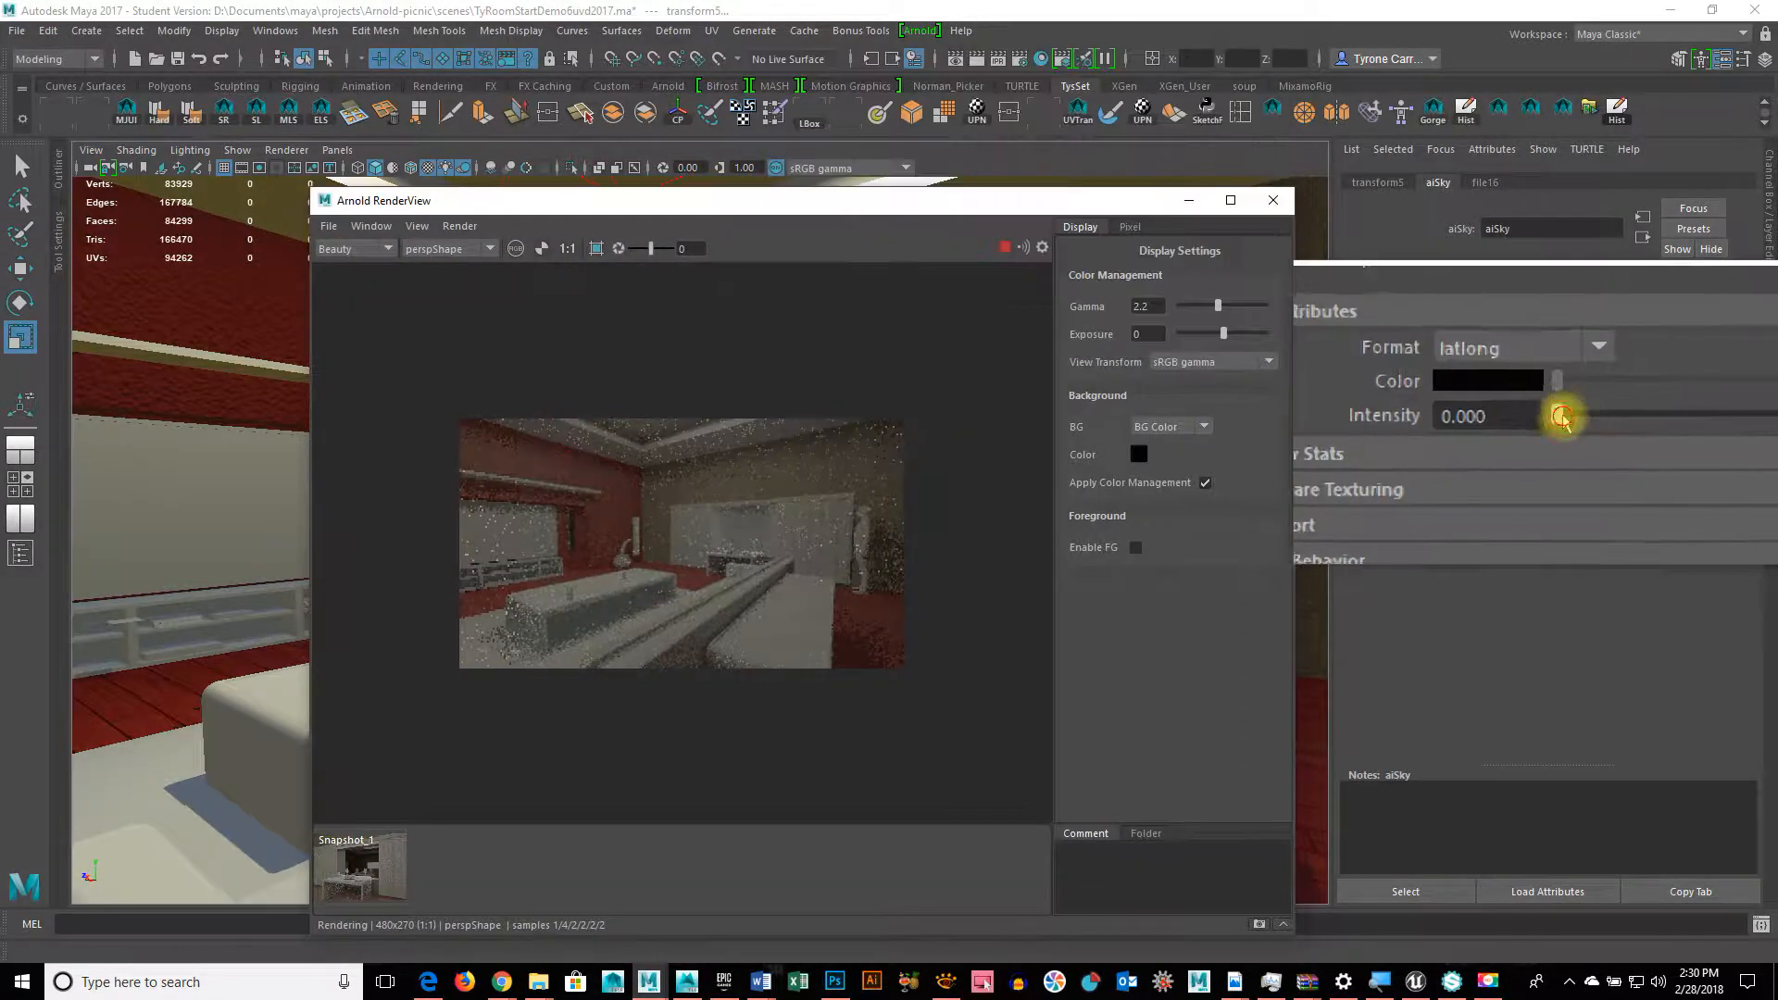
left_click_drag(1565, 414, 1576, 414)
left_click(1526, 423)
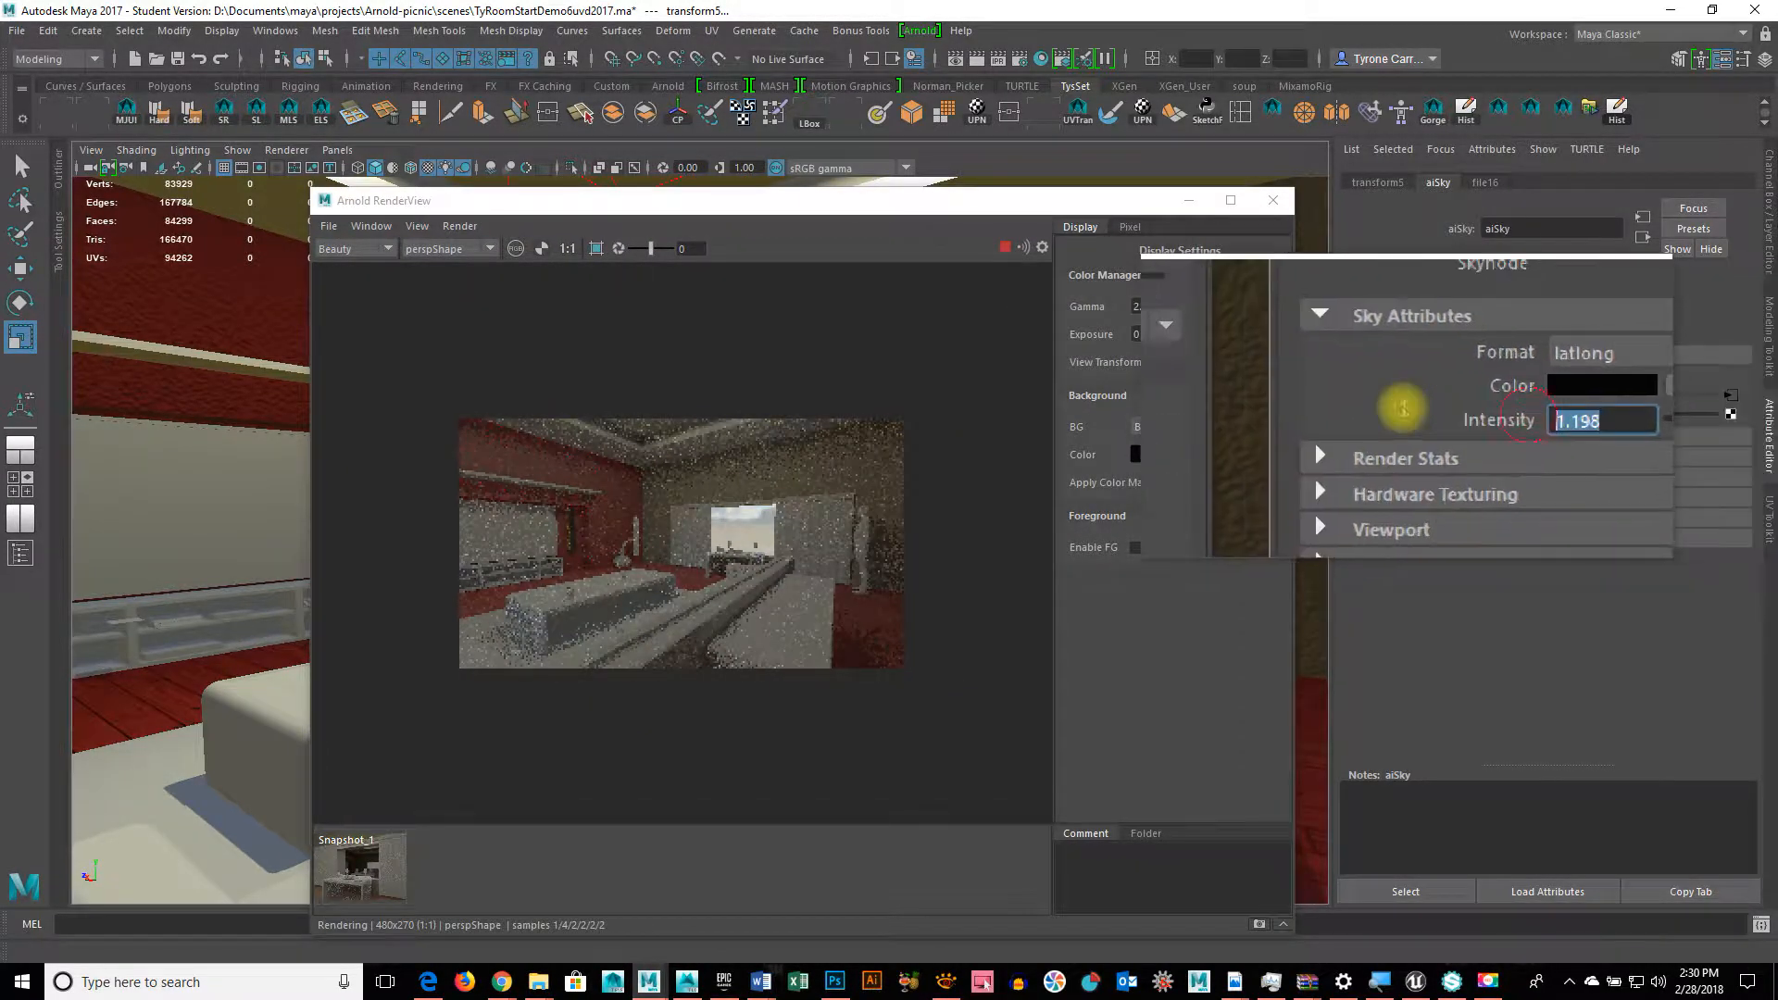
type("1")
key("Return")
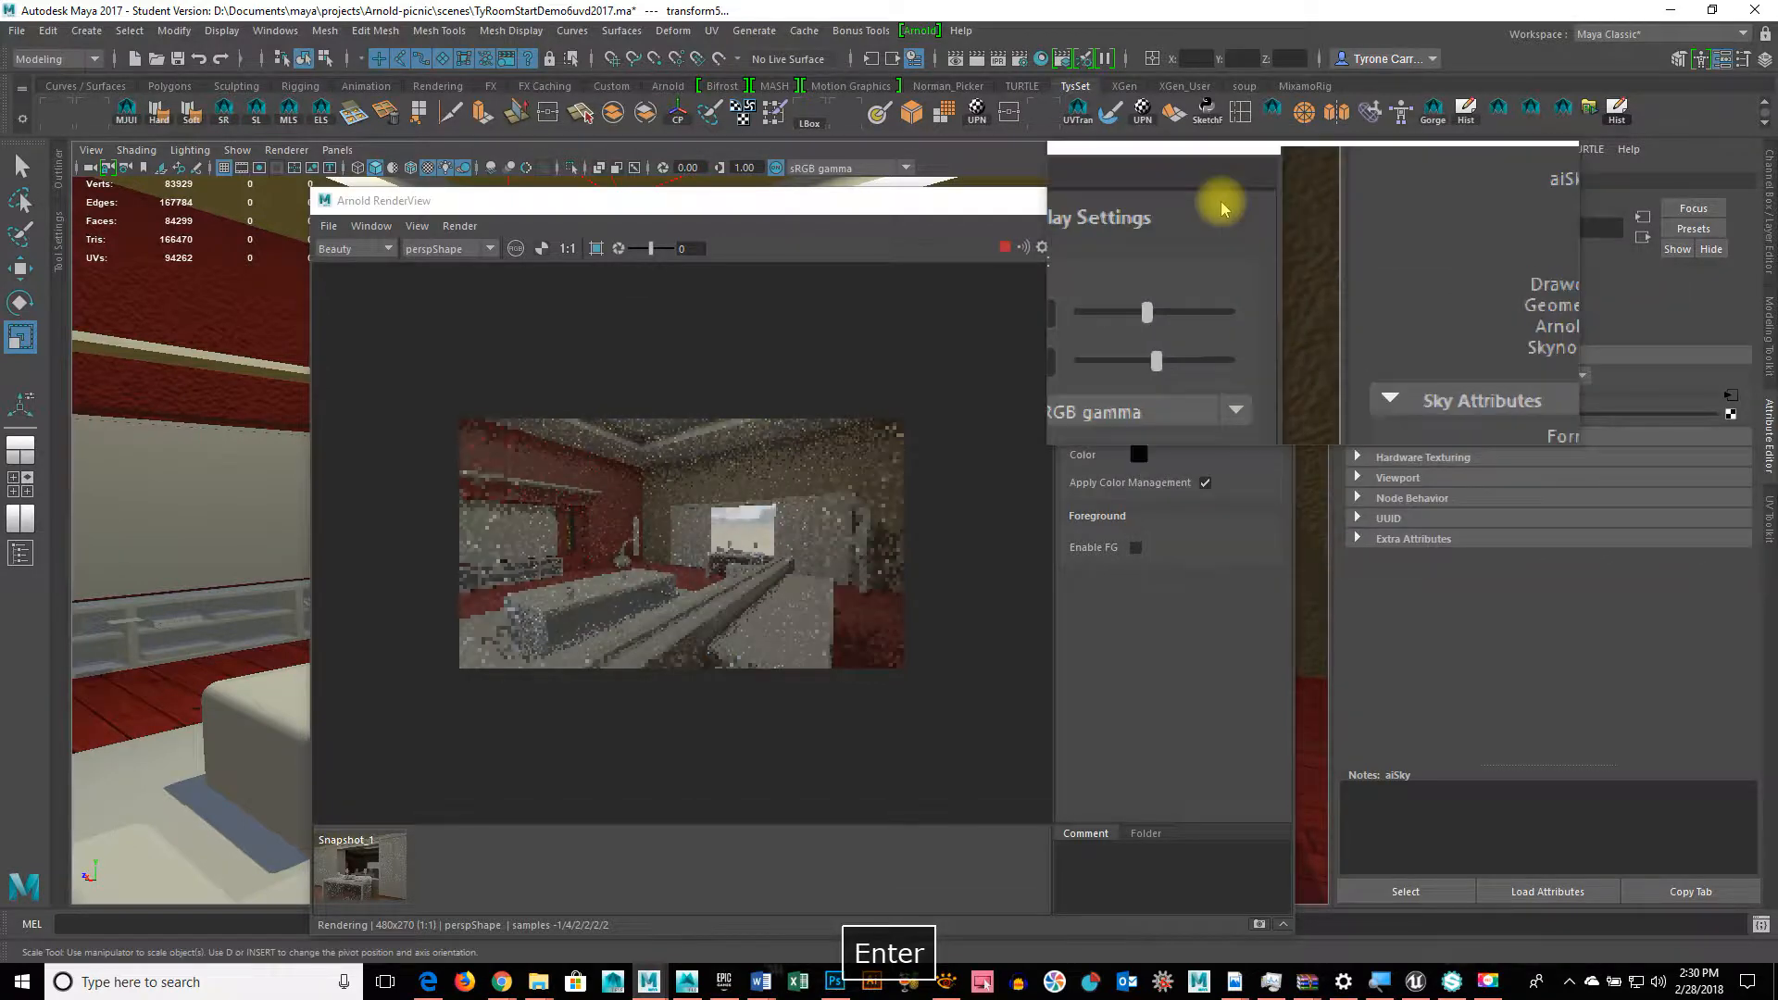
left_click_drag(1113, 211, 1465, 298)
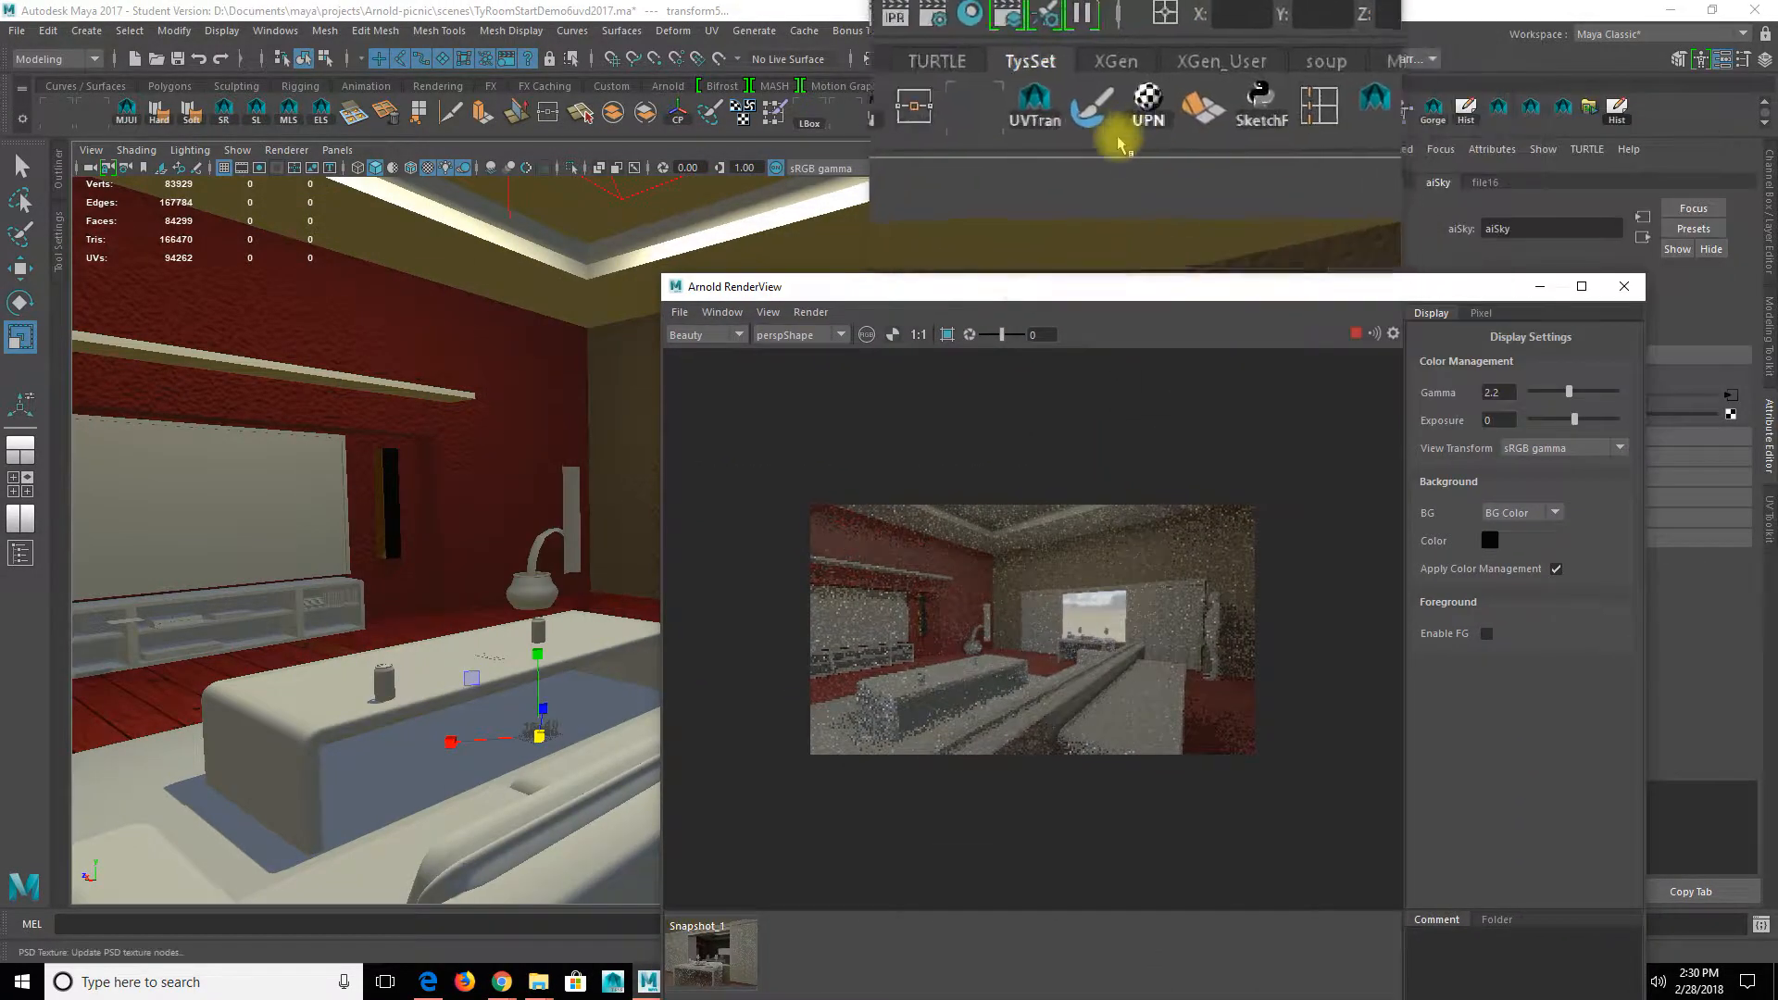
key("space")
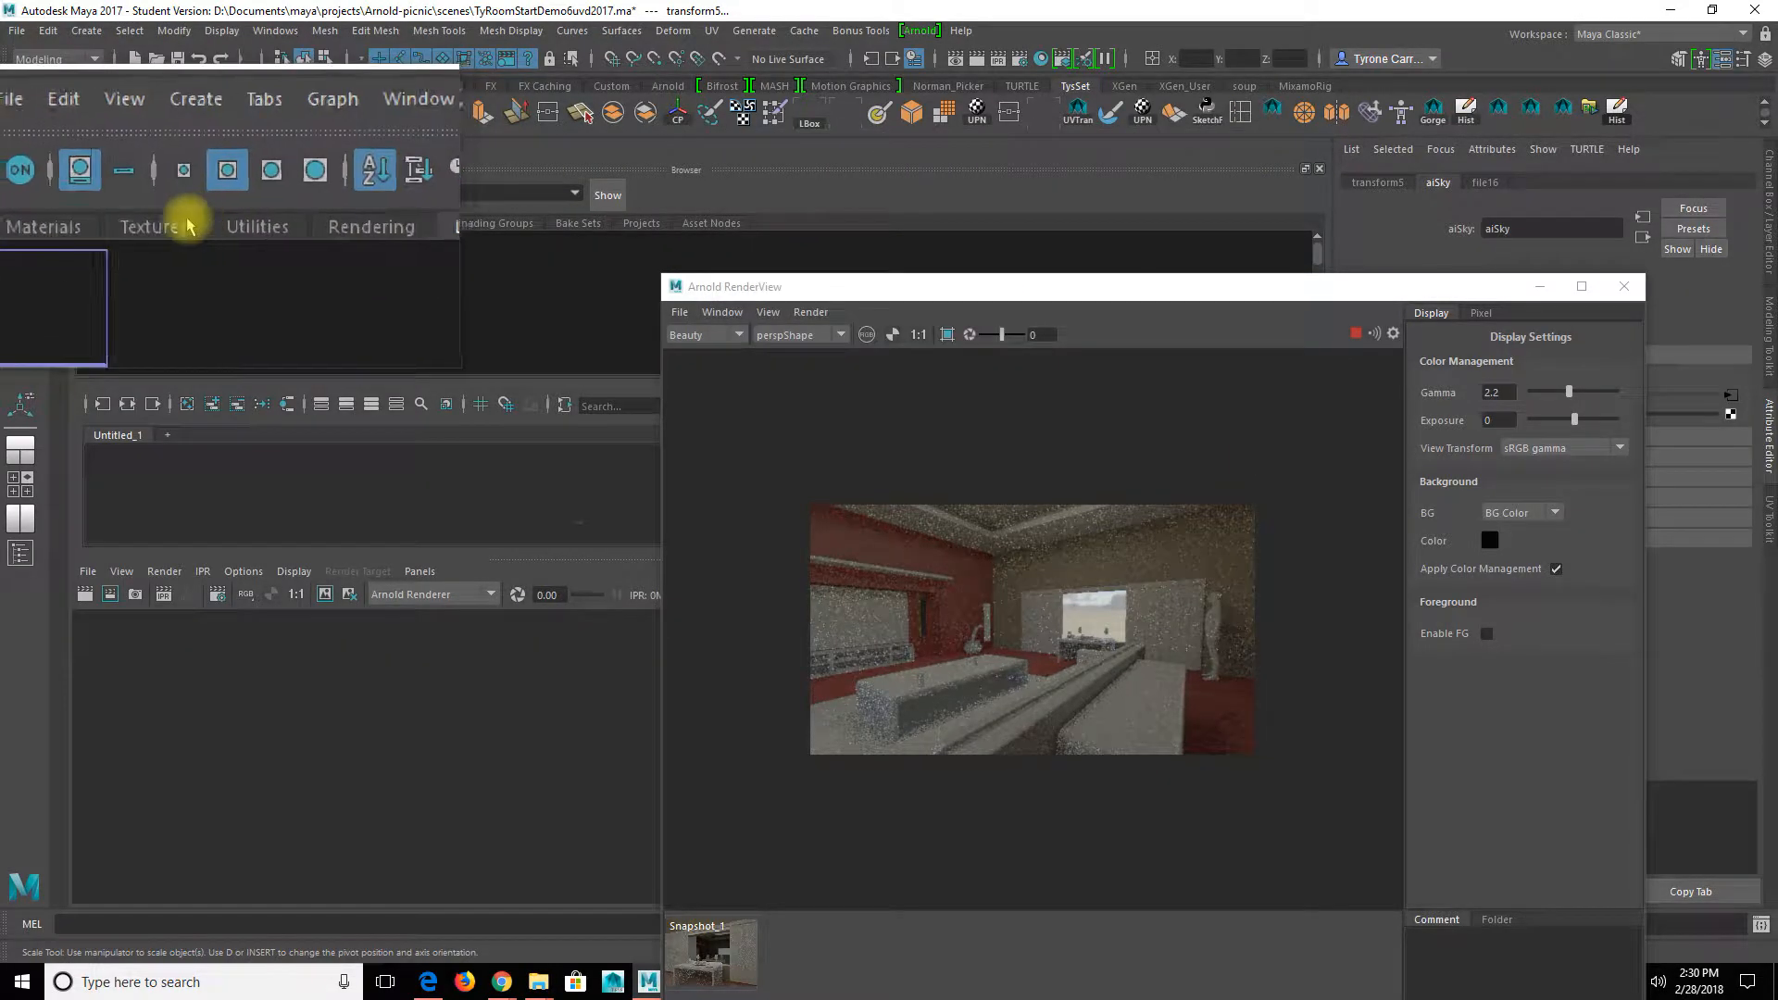
Step: Select aiAreaLightShape1 and edit its Diffuse value, undoing it back to 1.000
left_click(116, 259)
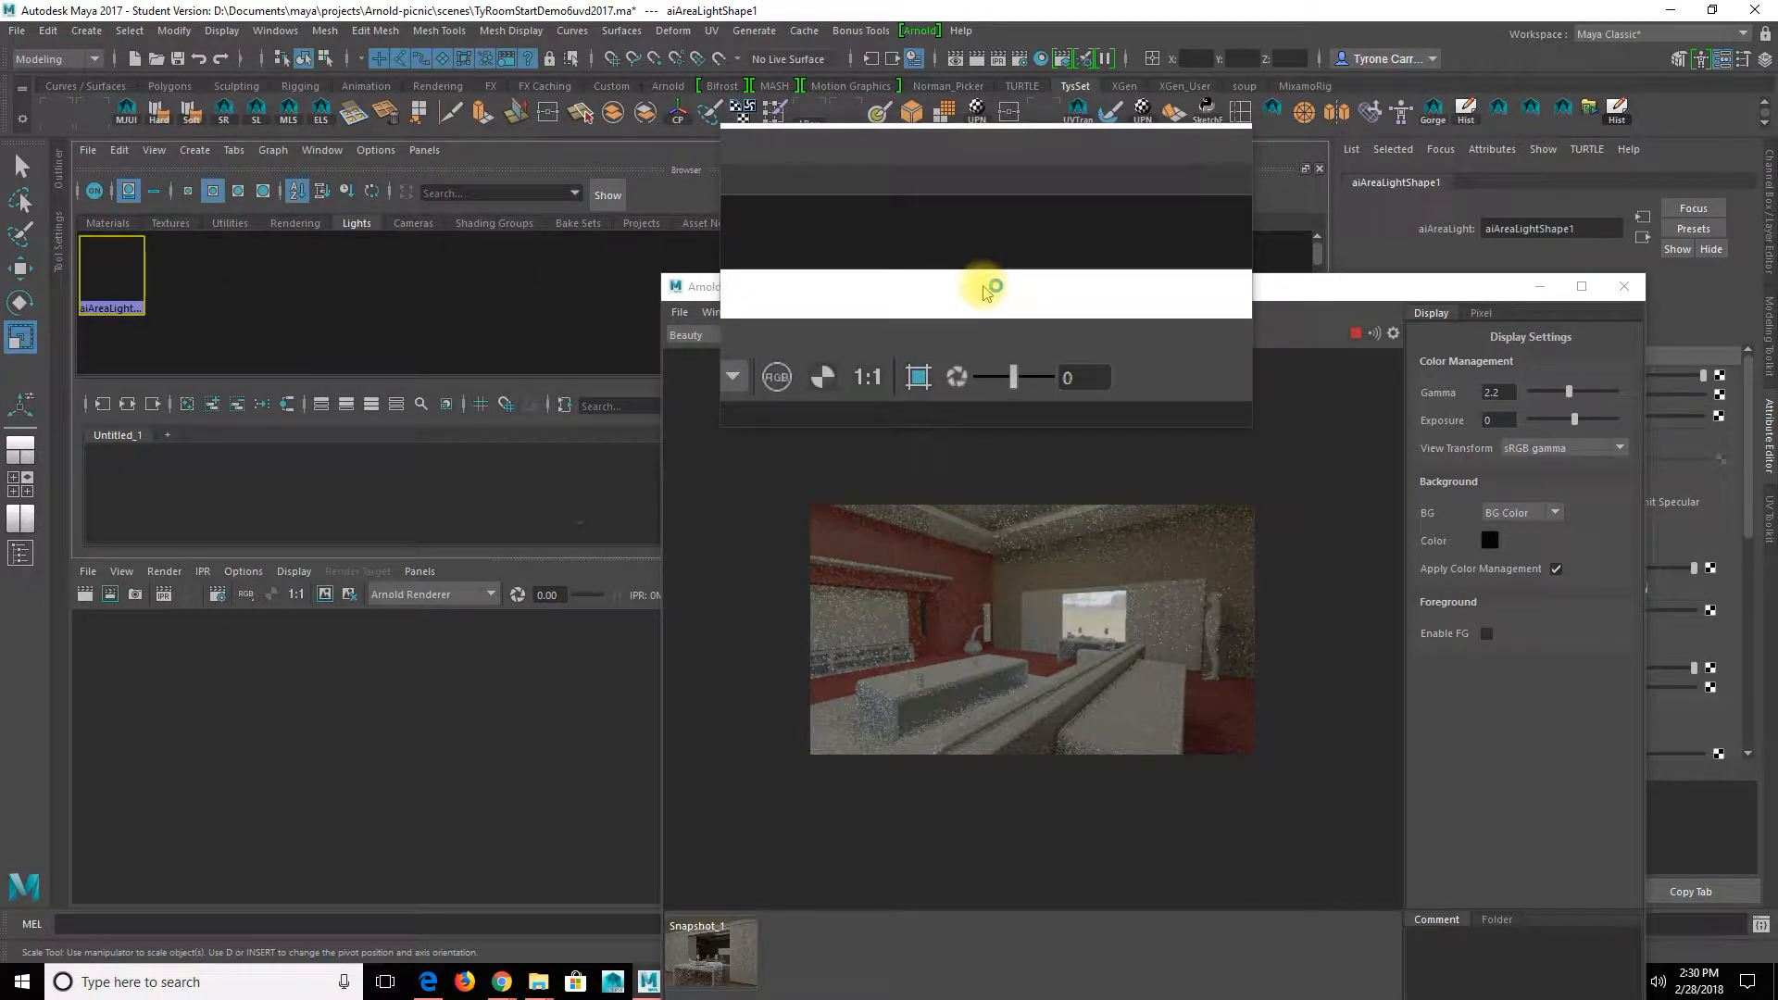
left_click_drag(986, 290, 540, 179)
double_click(1505, 613)
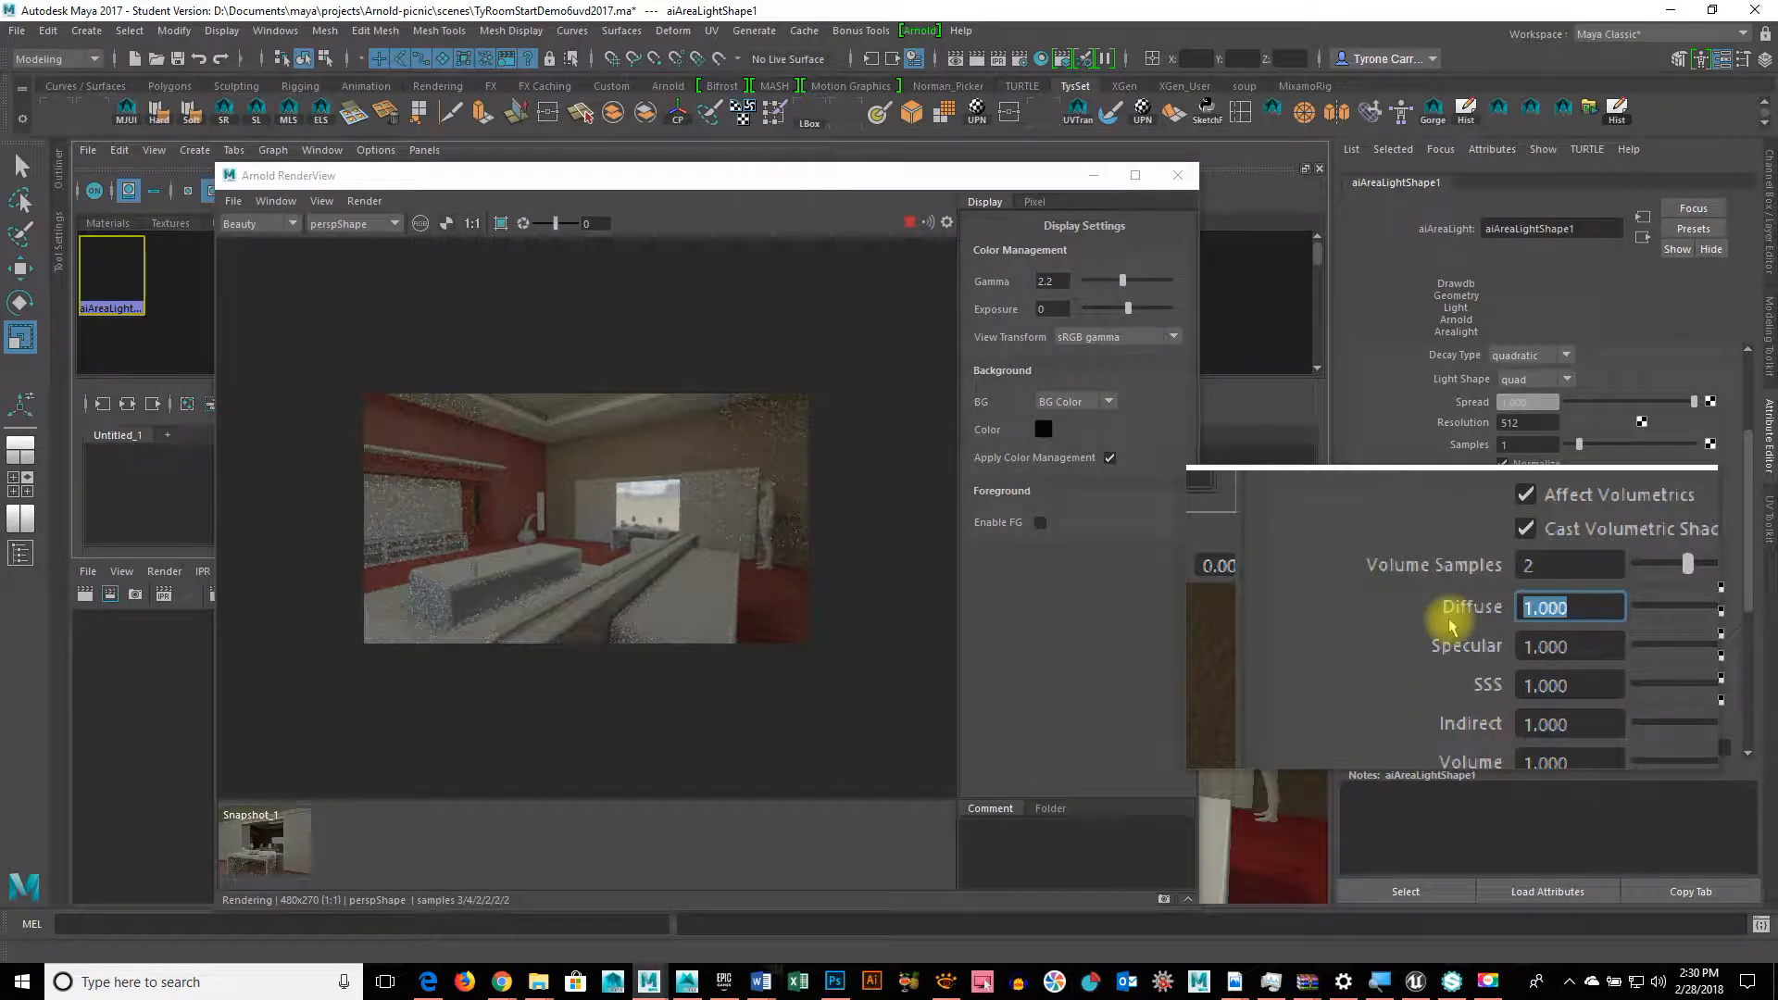
key("Return")
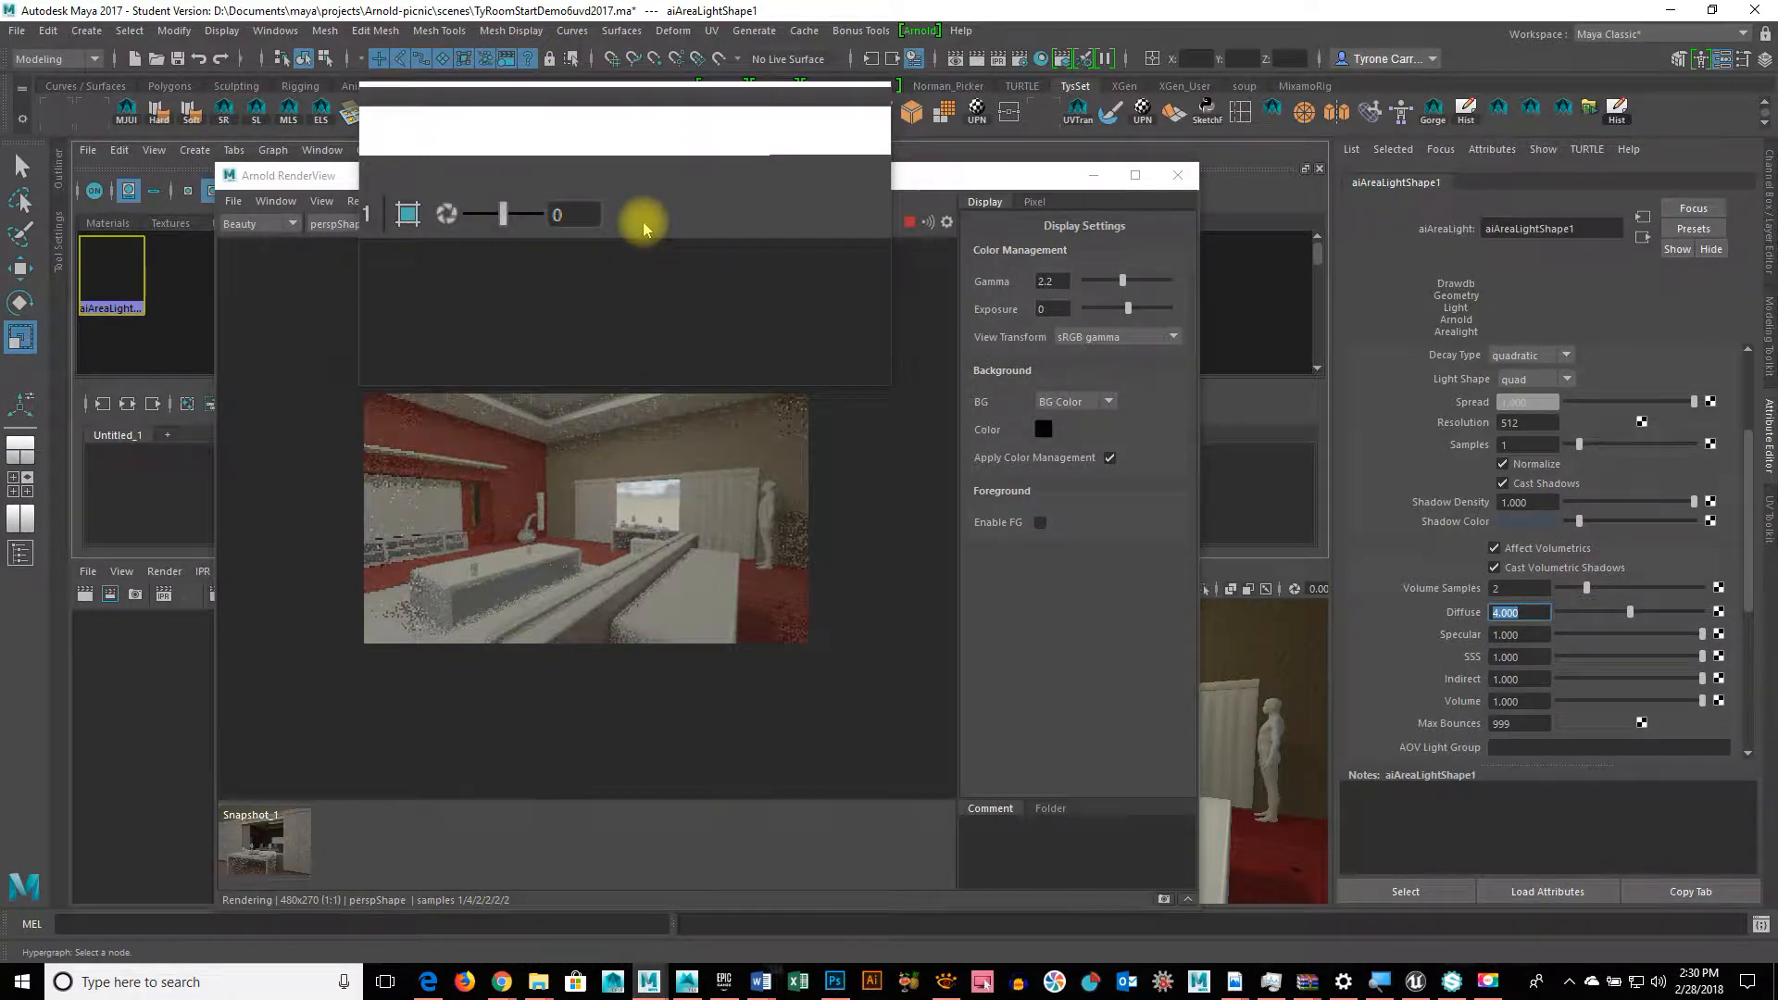
left_click_drag(643, 220, 731, 392)
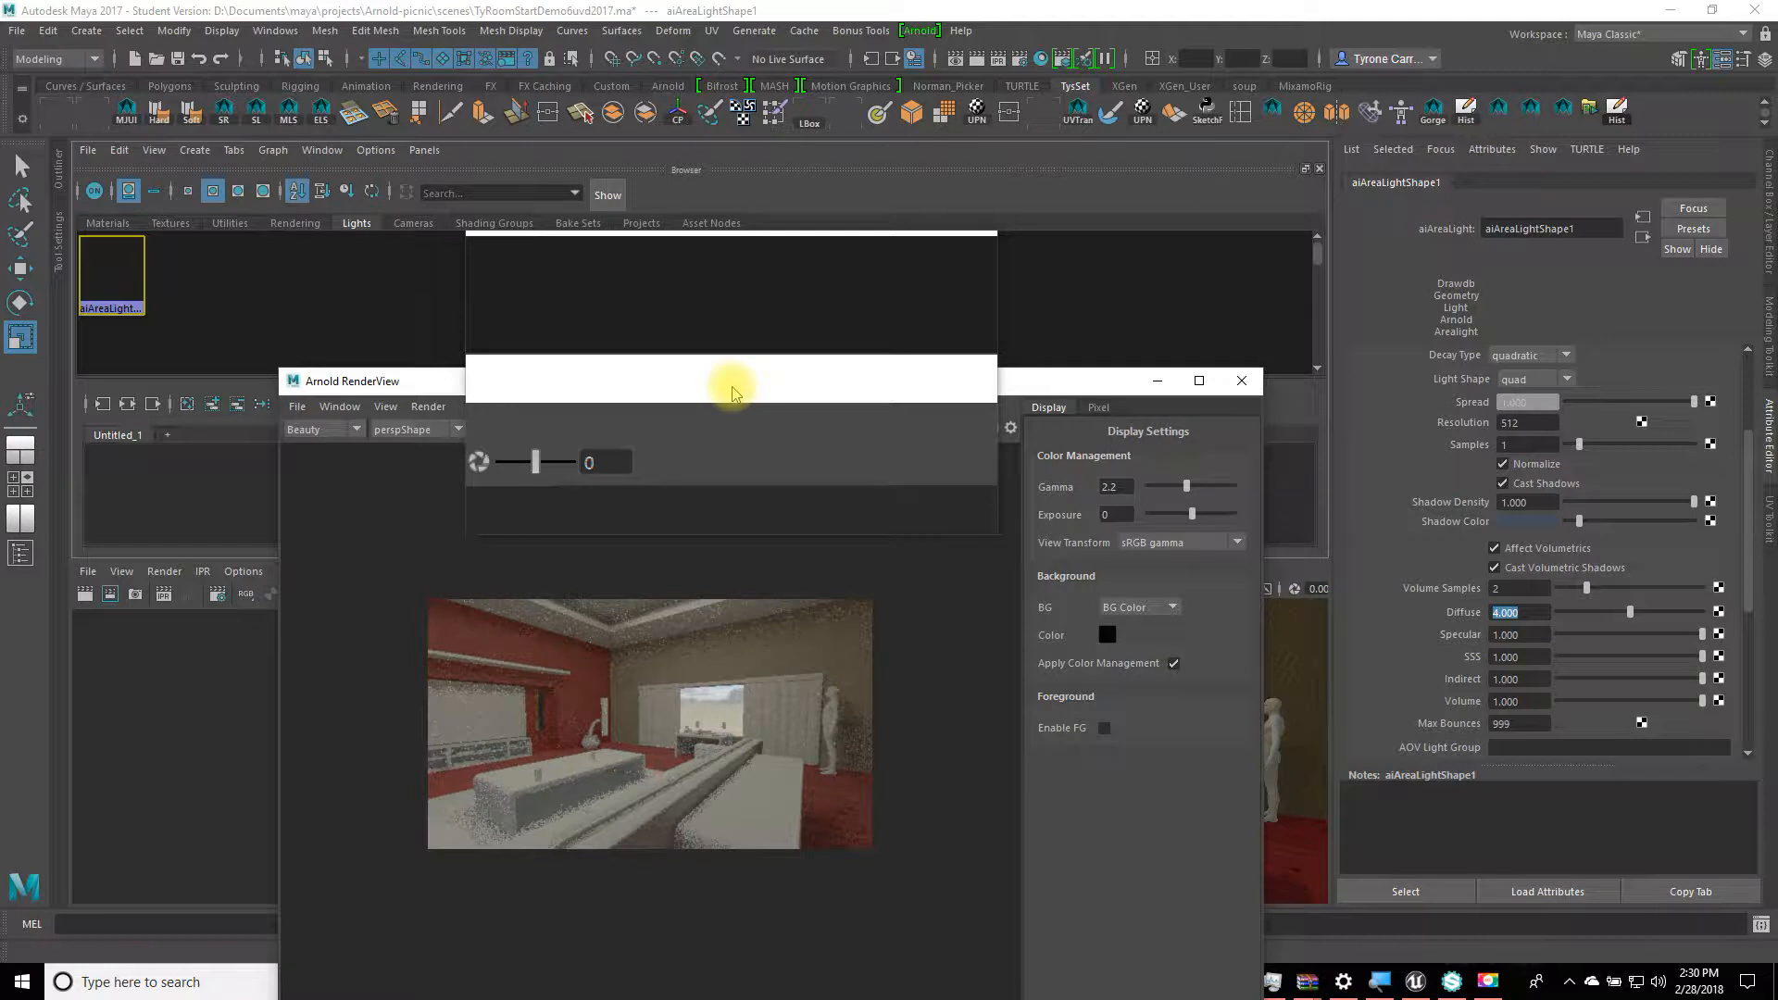
key("z")
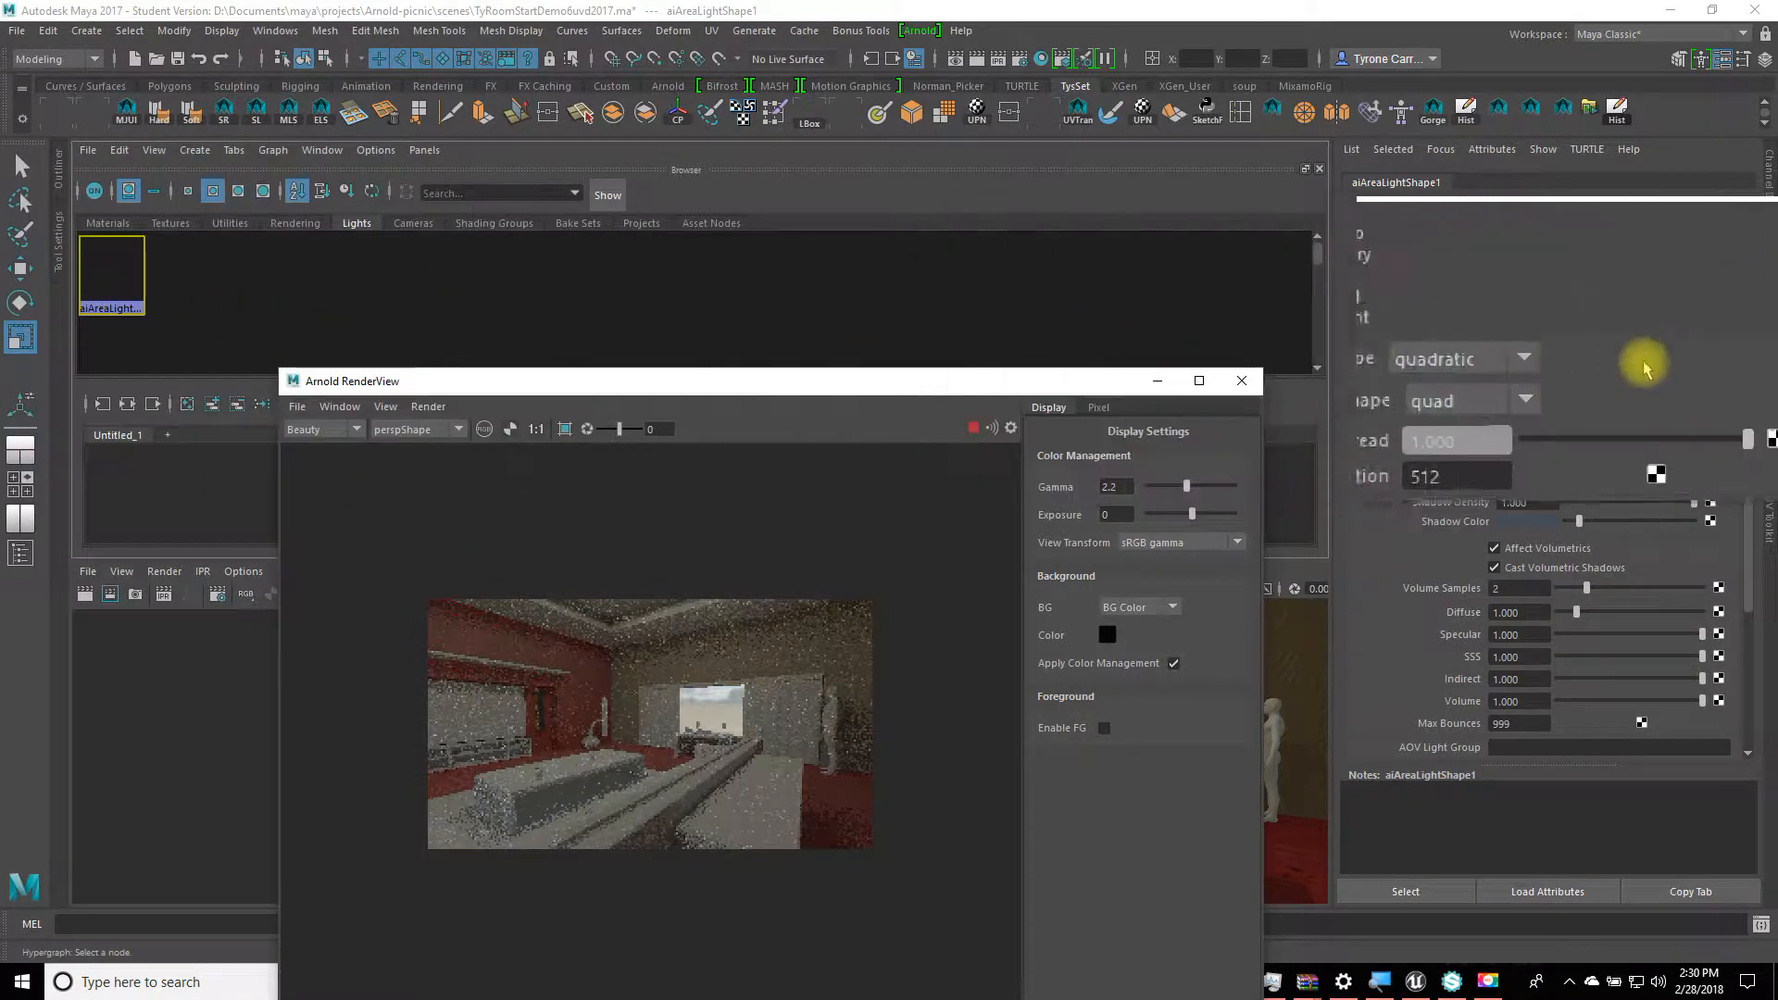
Step: Adjust the area light's spread and drag its Exposure down to -5
left_click_drag(1695, 402, 1672, 407)
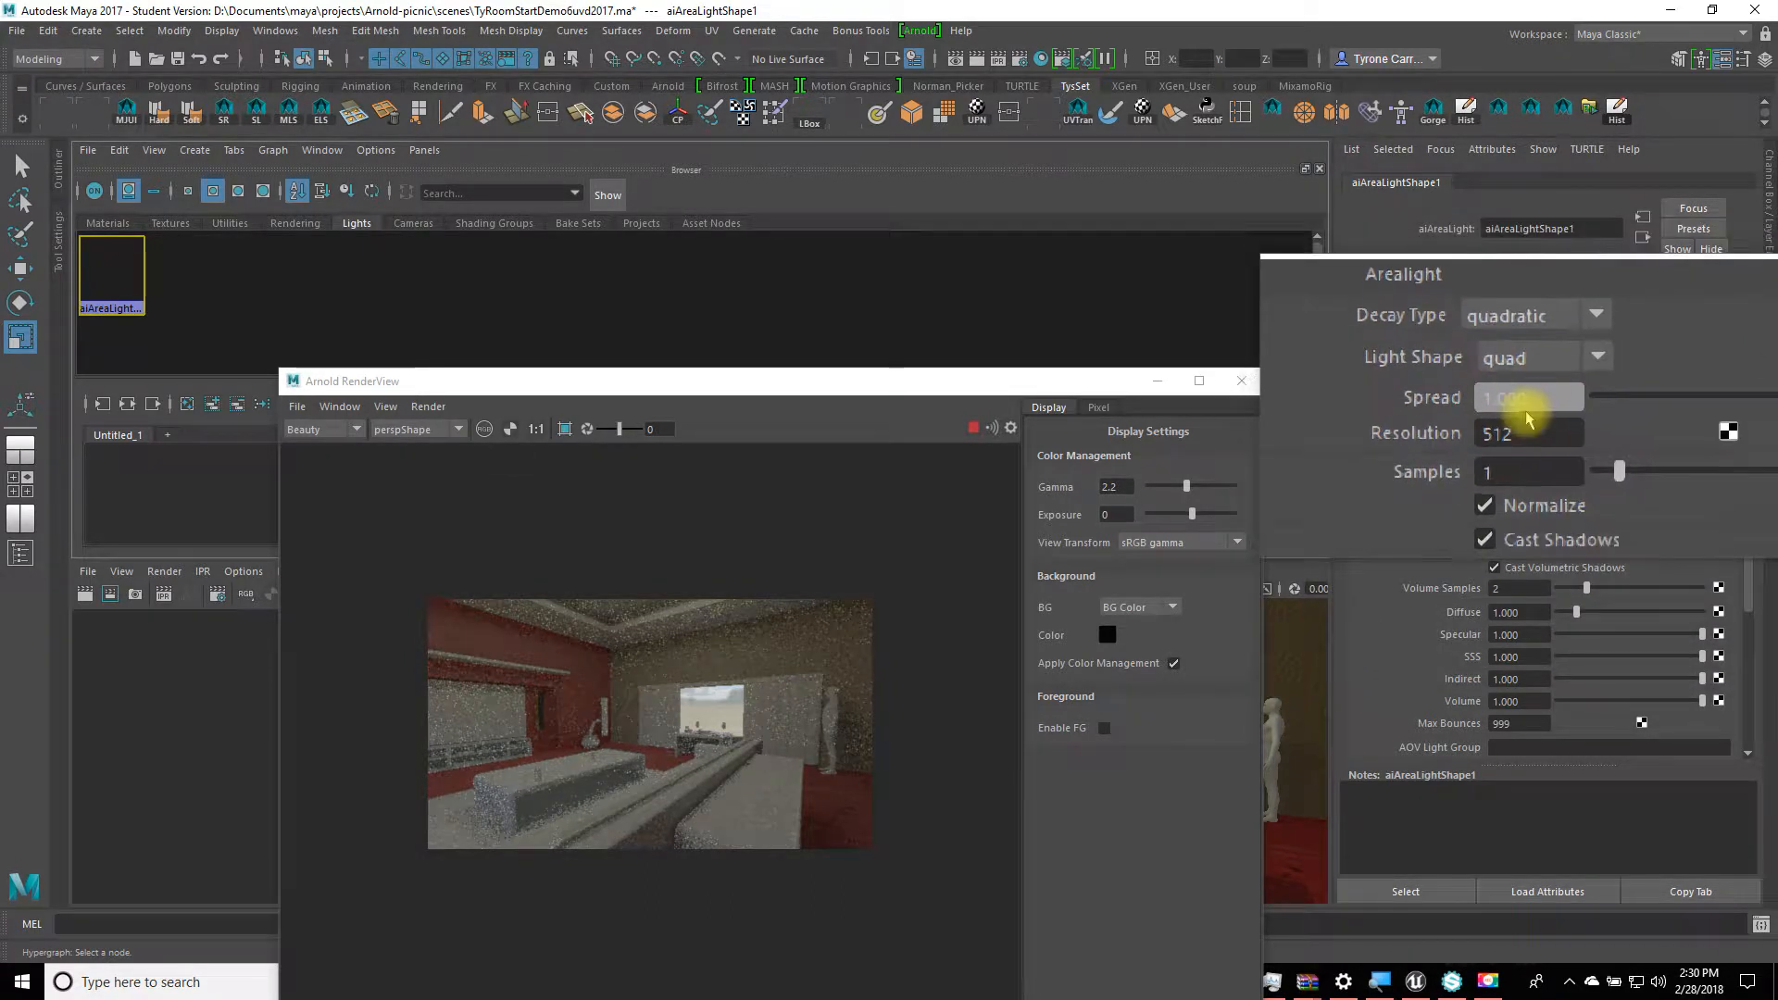
scroll(1526, 419, "up", 4)
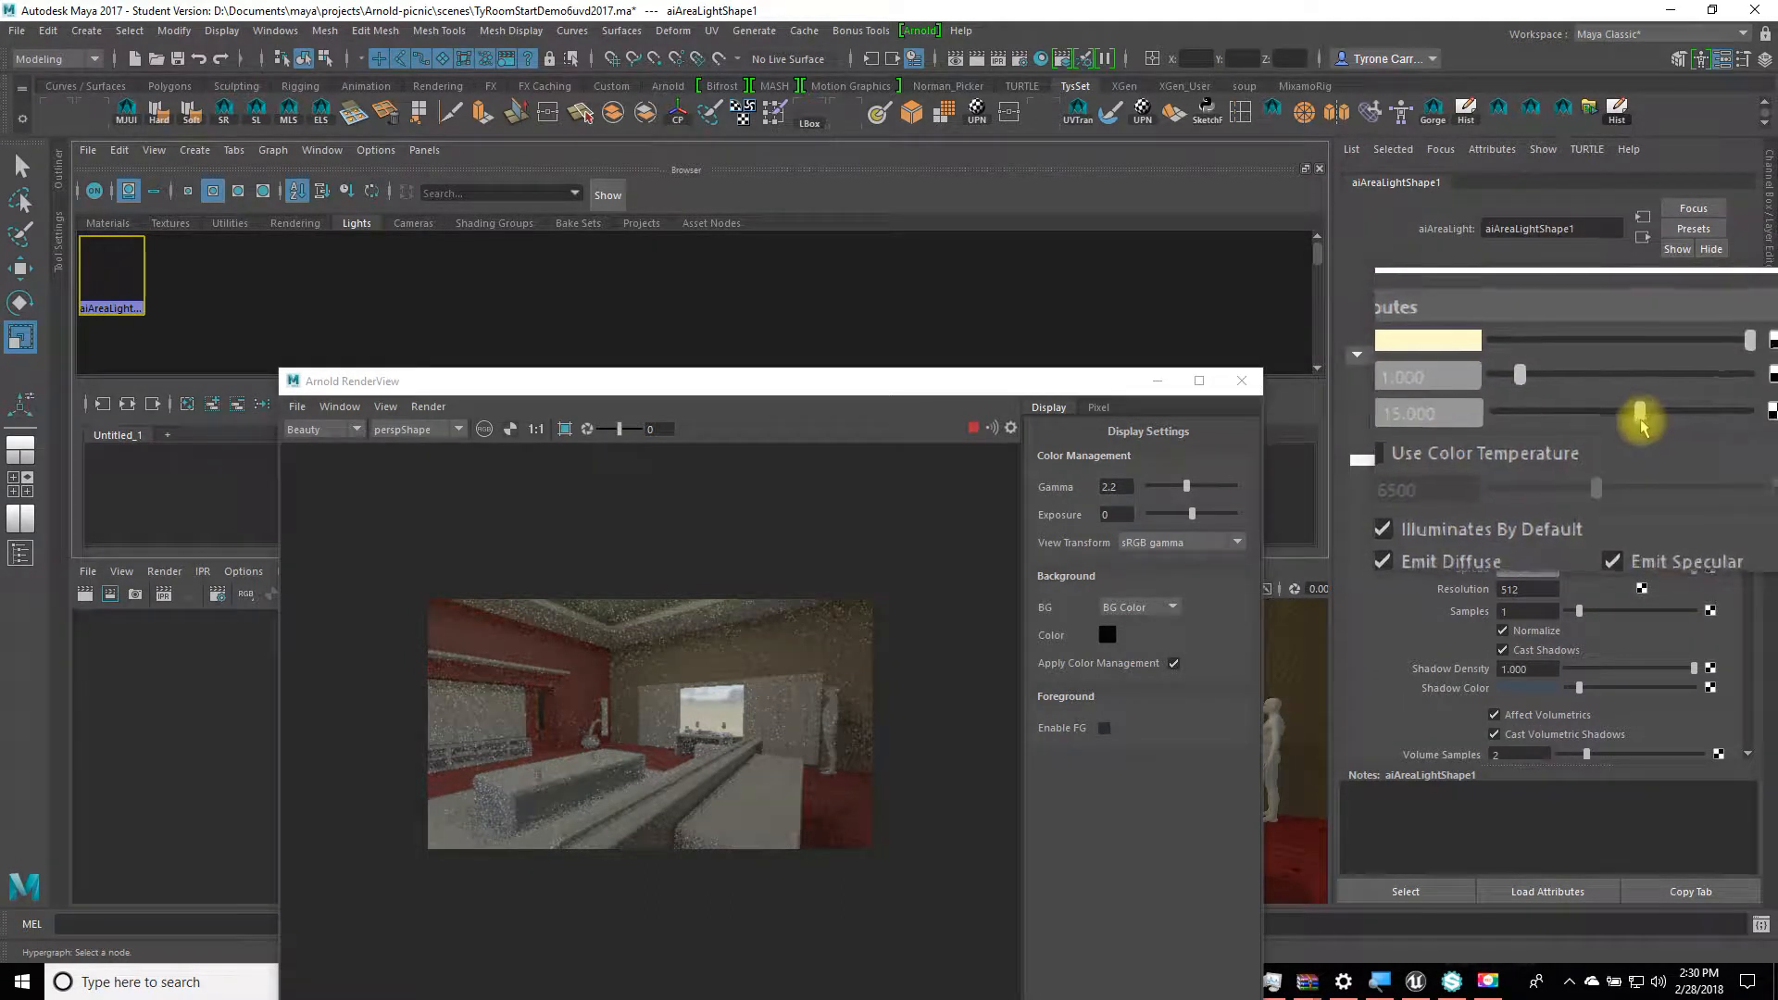
left_click_drag(1642, 426, 1480, 419)
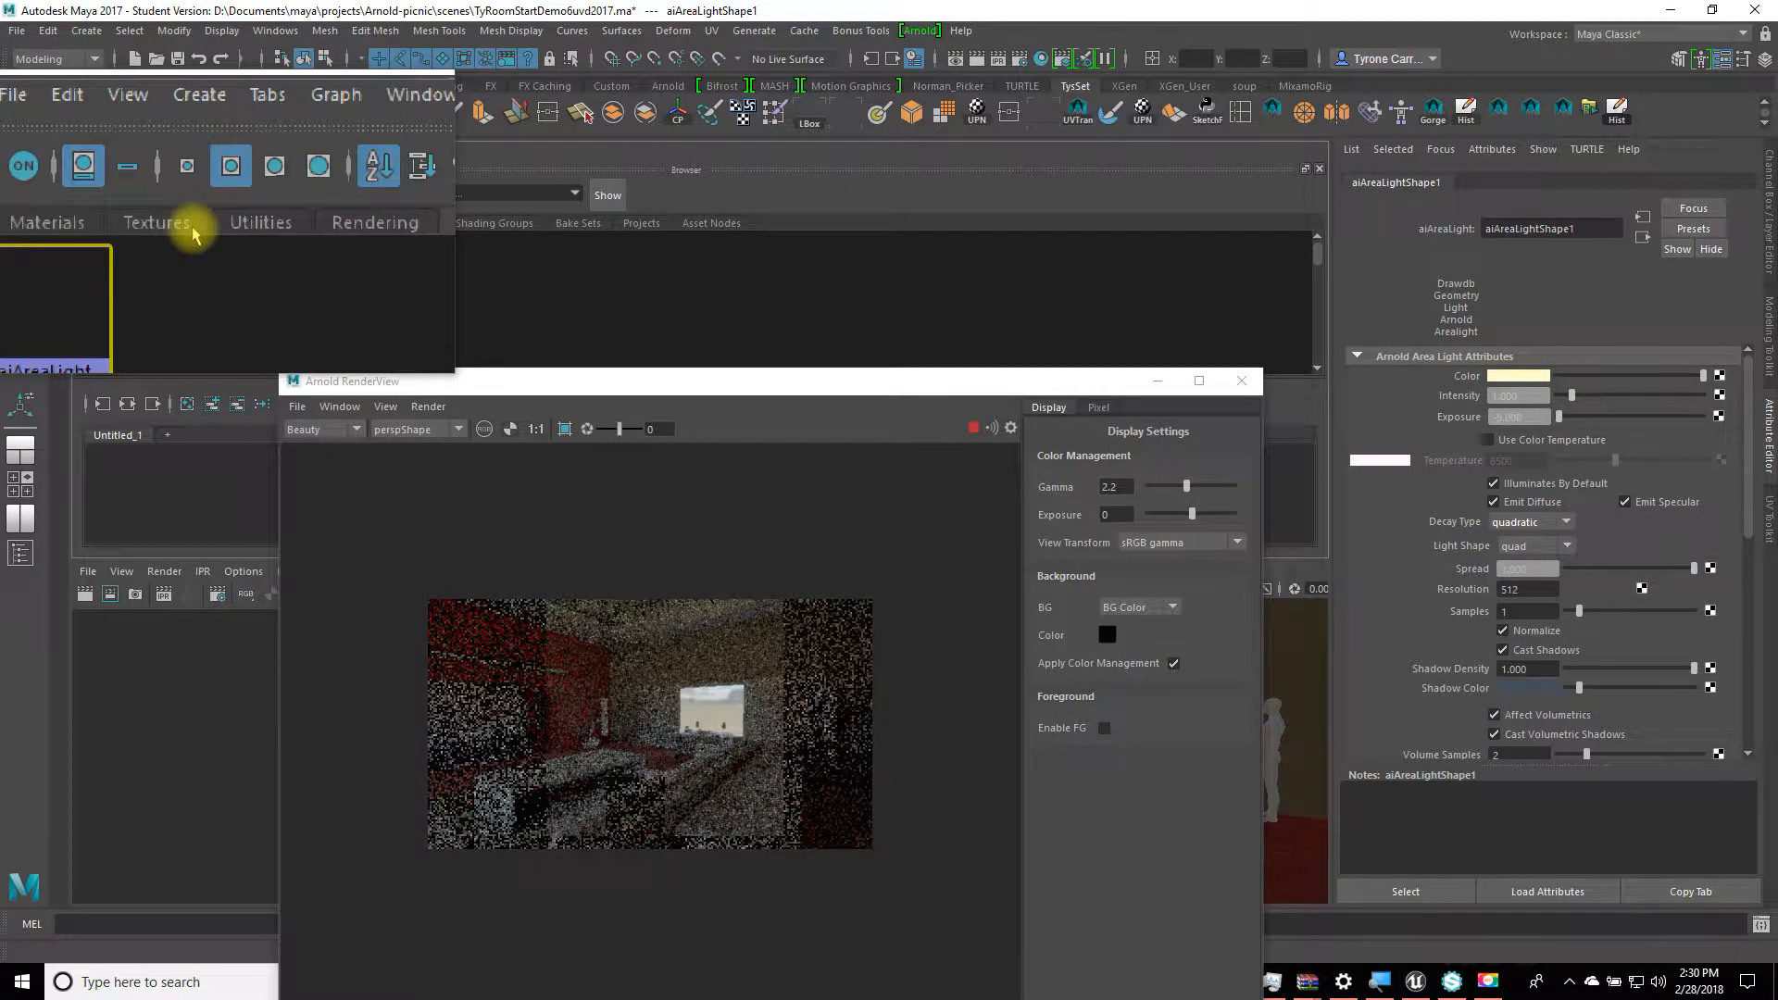
Step: Select the aiSkyDome light from the Lights list and set its Diffuse to 4
left_click(352, 224)
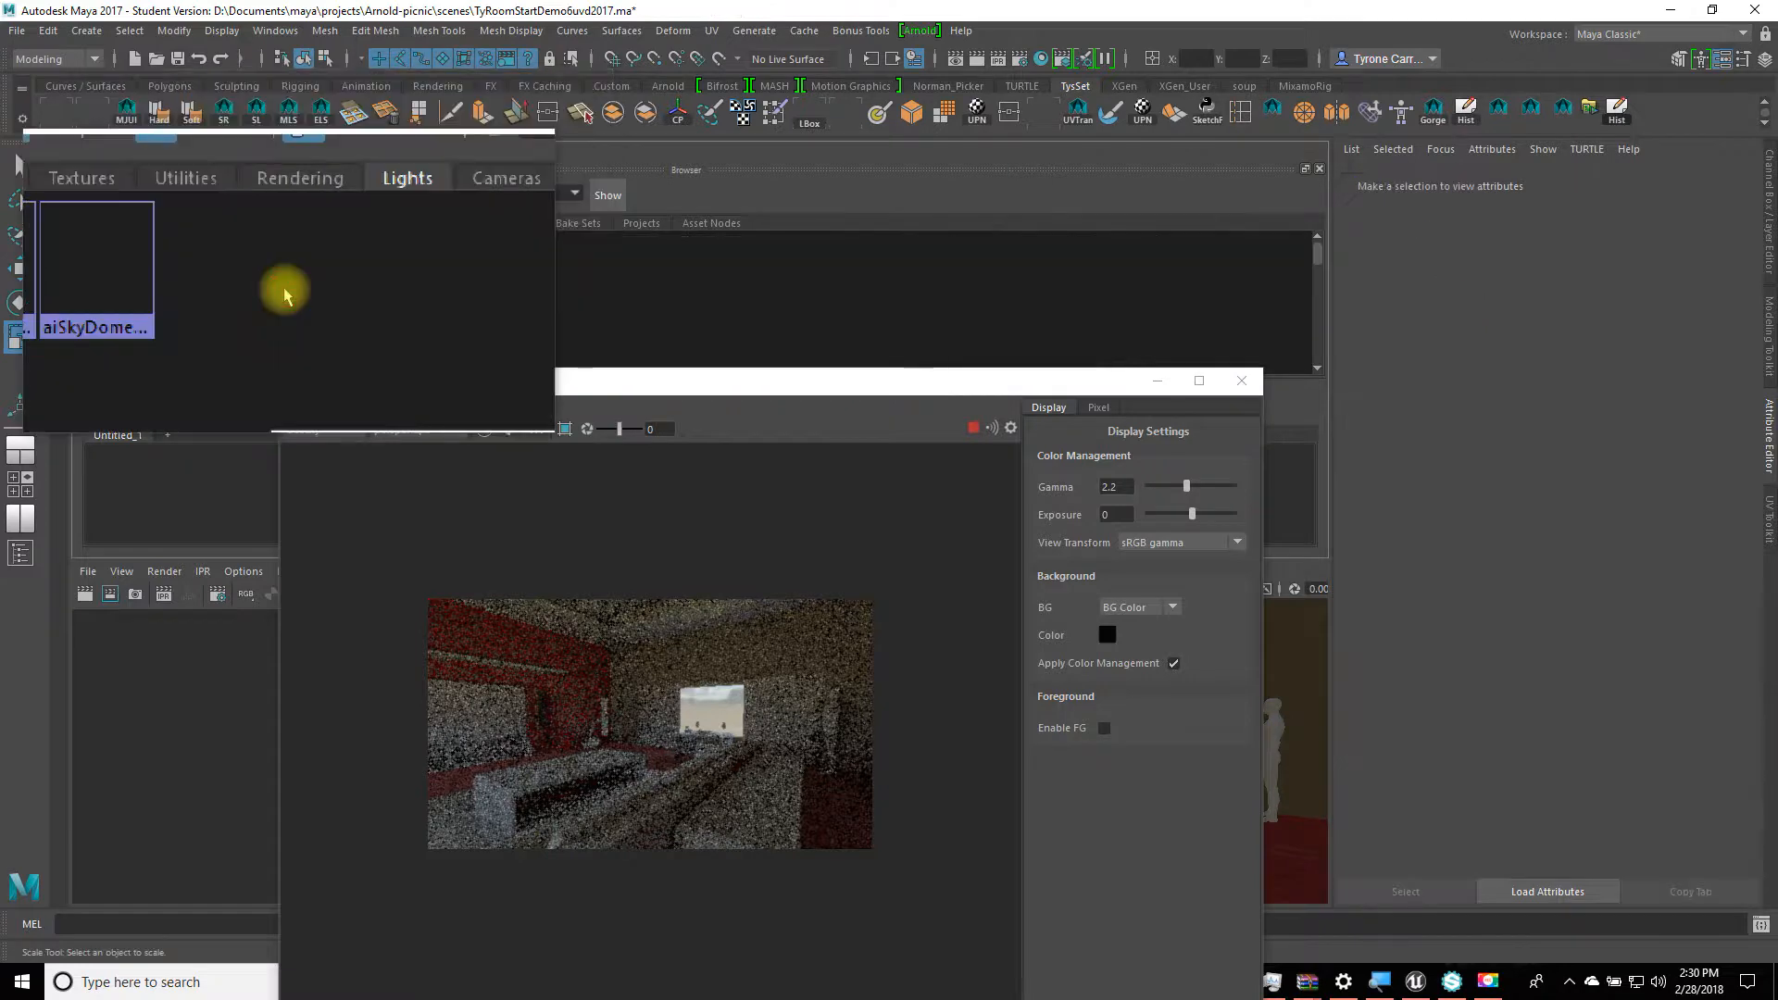
left_click(173, 285)
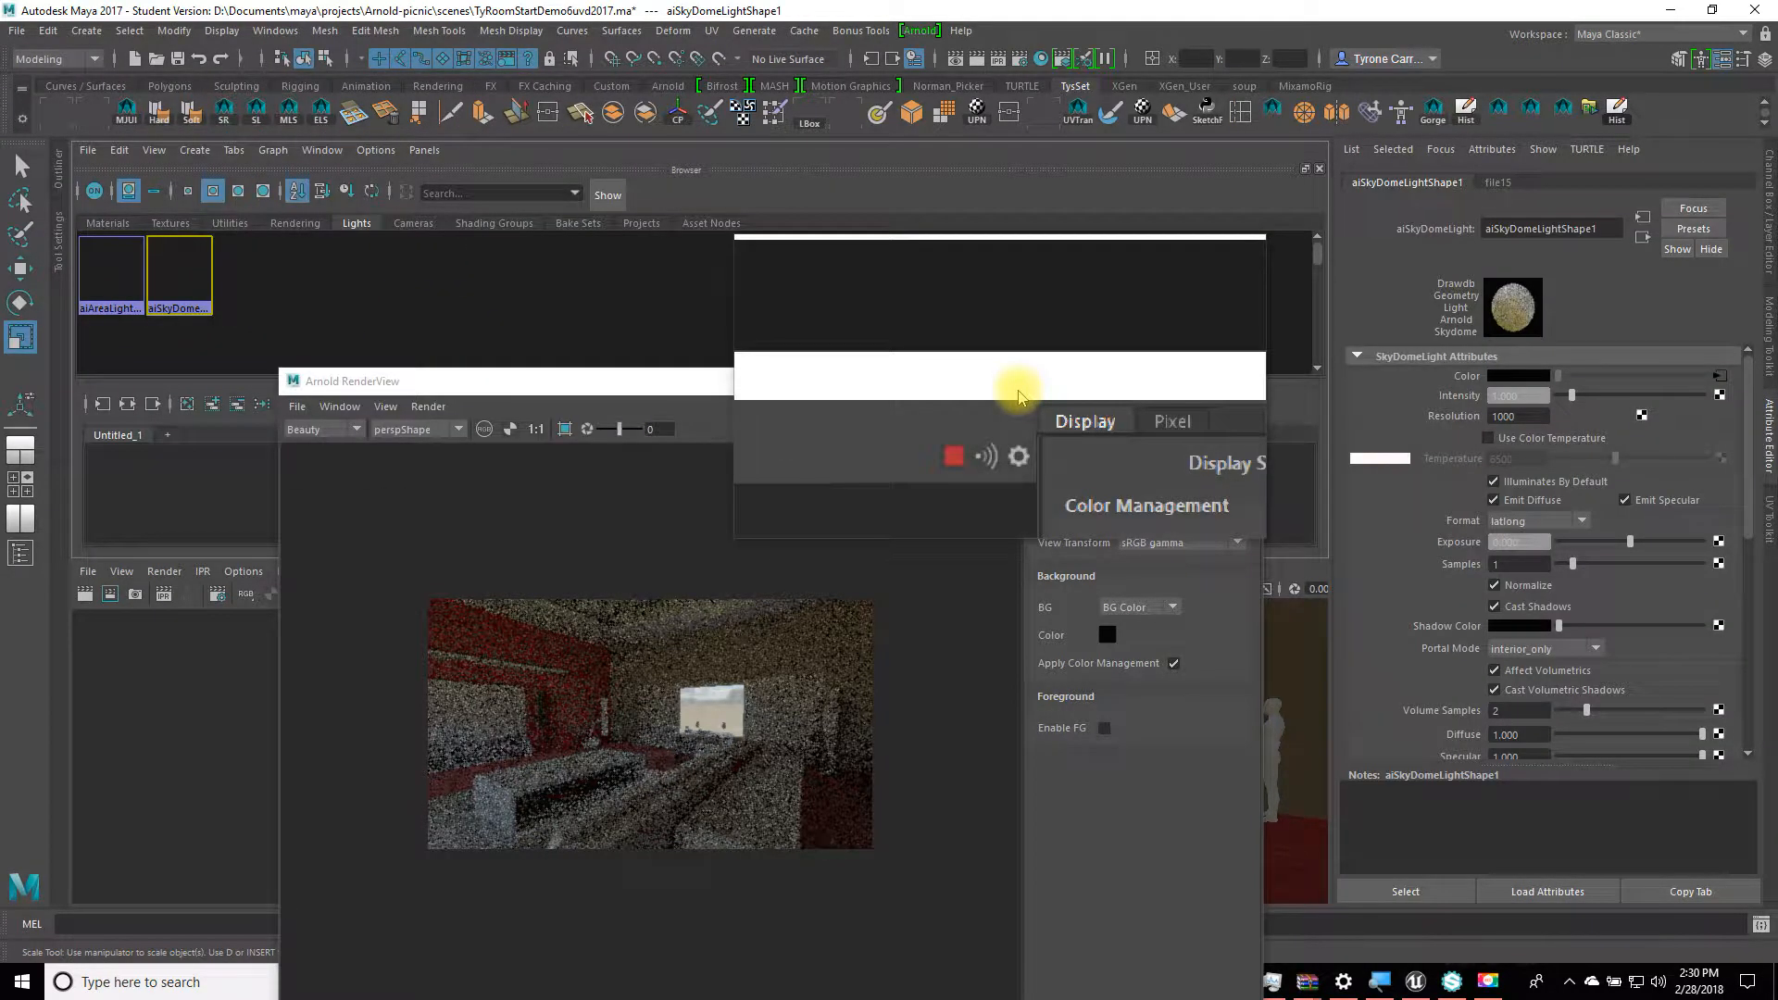
left_click_drag(1019, 397, 984, 227)
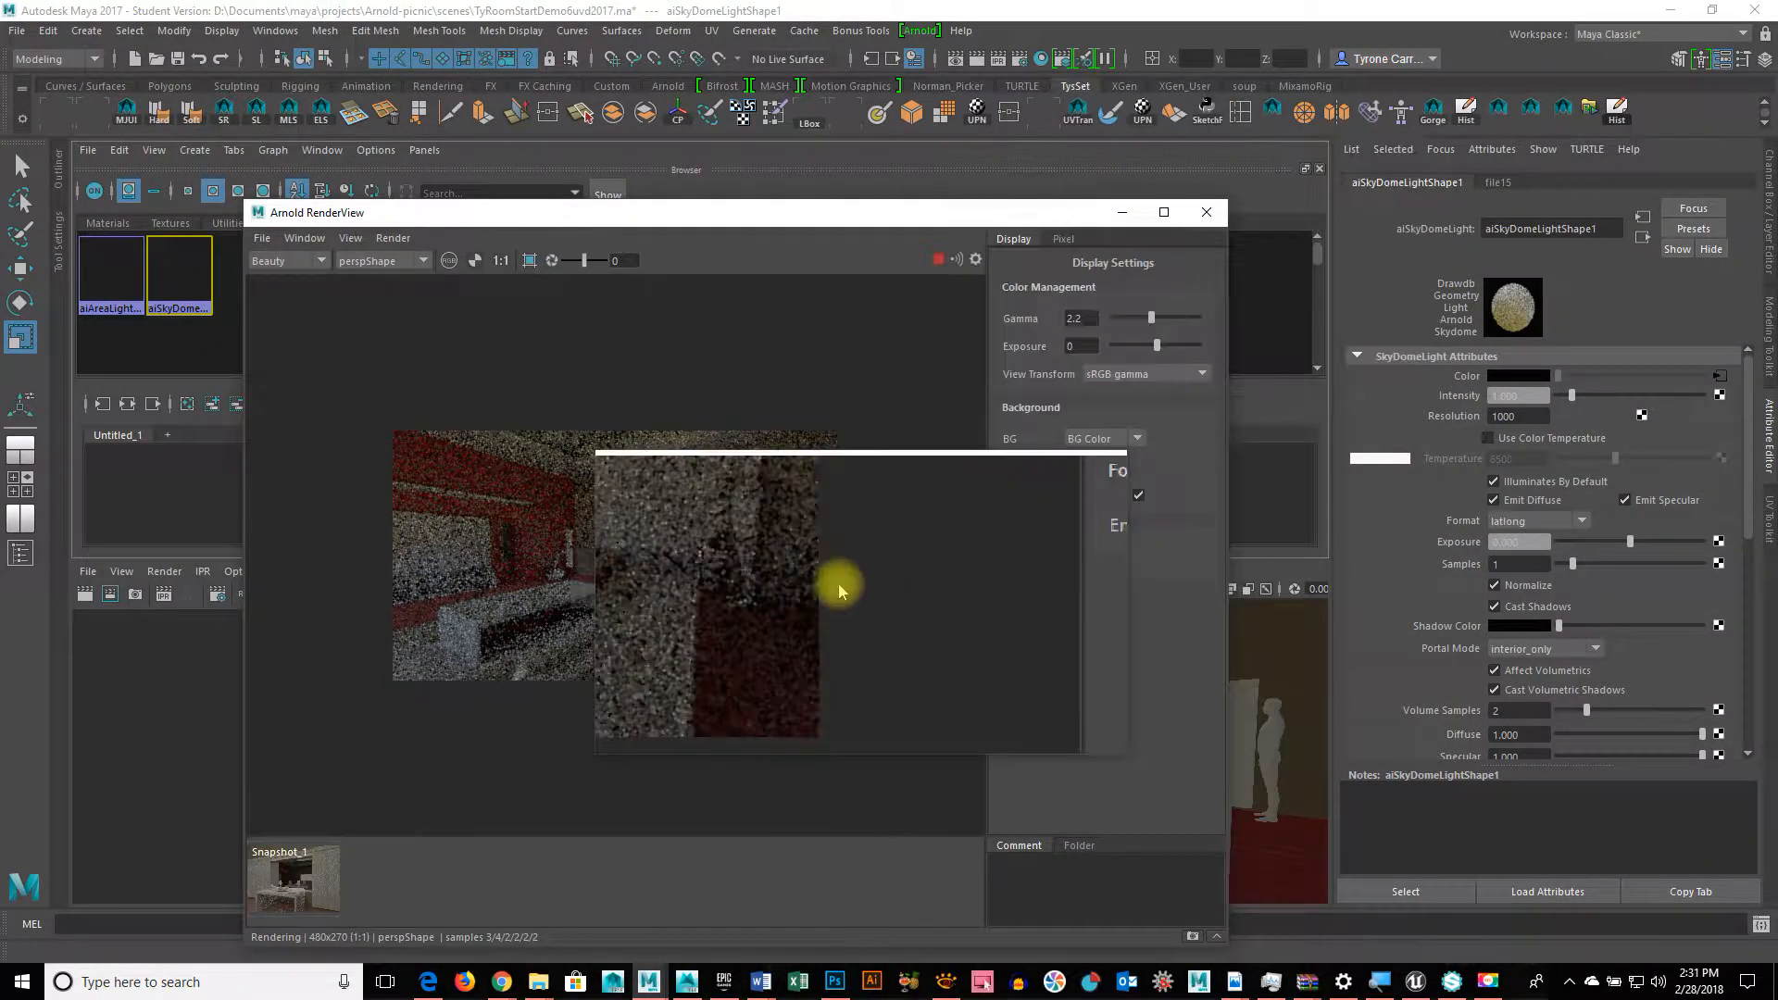
scroll(840, 590, "up", 1)
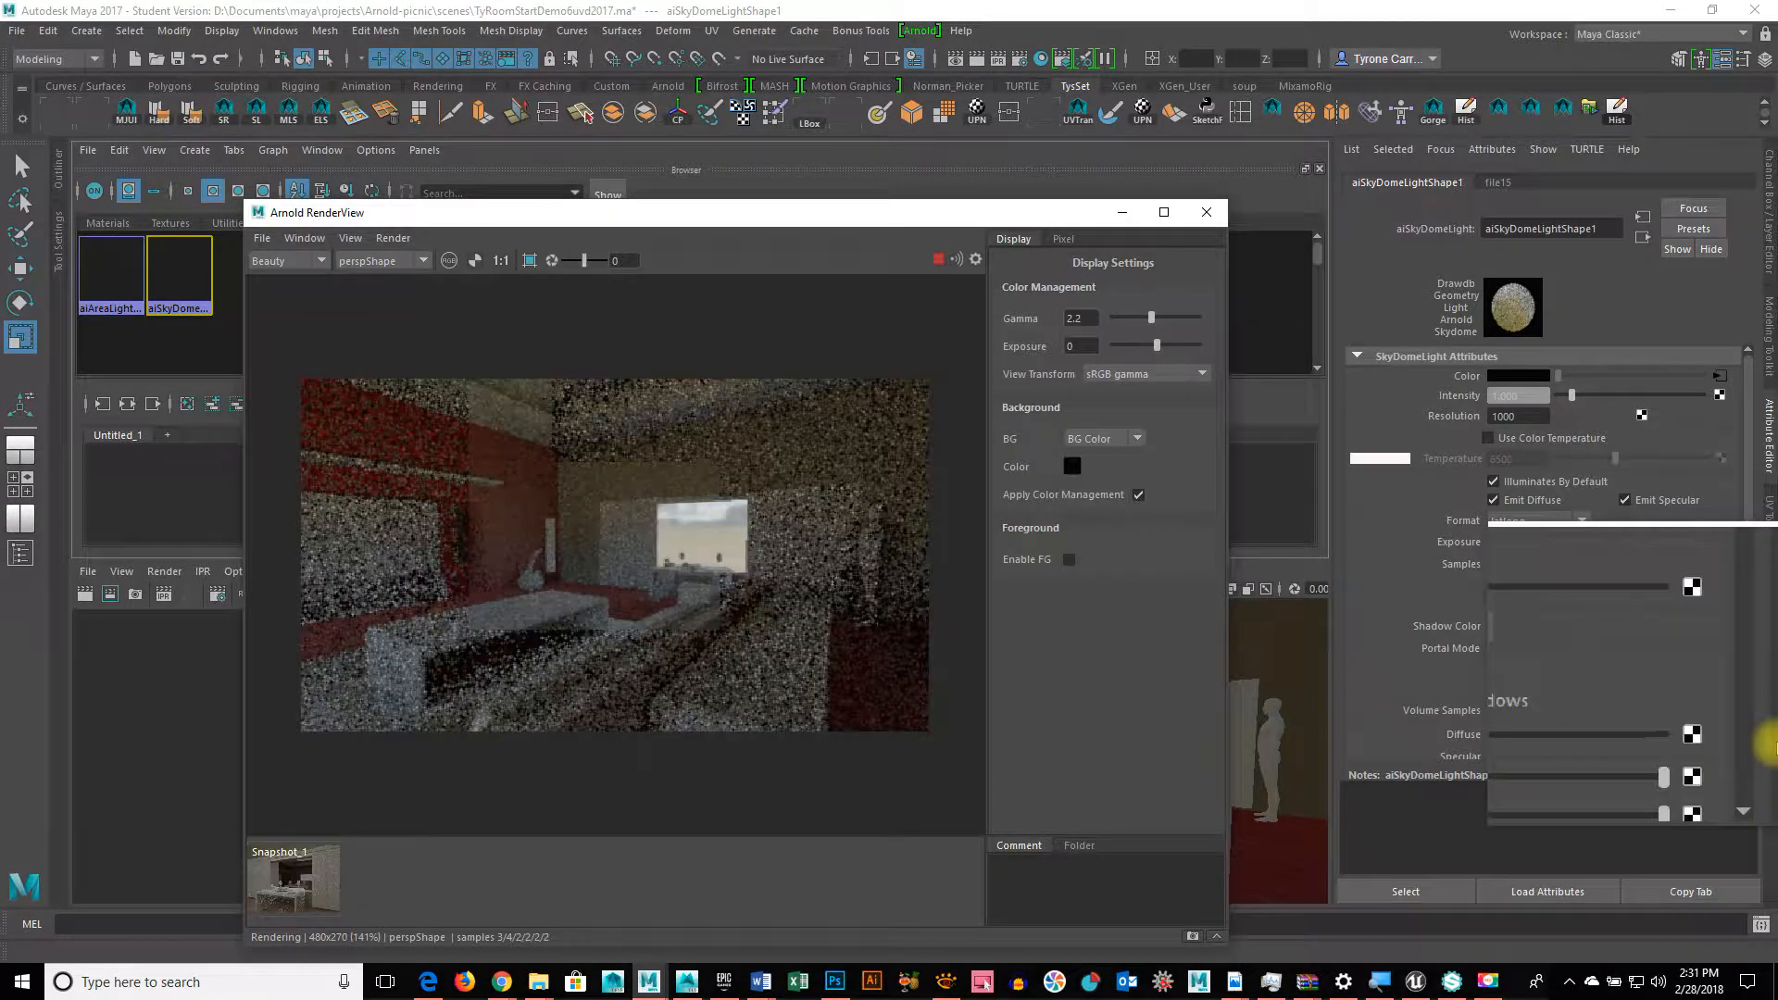
scroll(1607, 581, "down", 5)
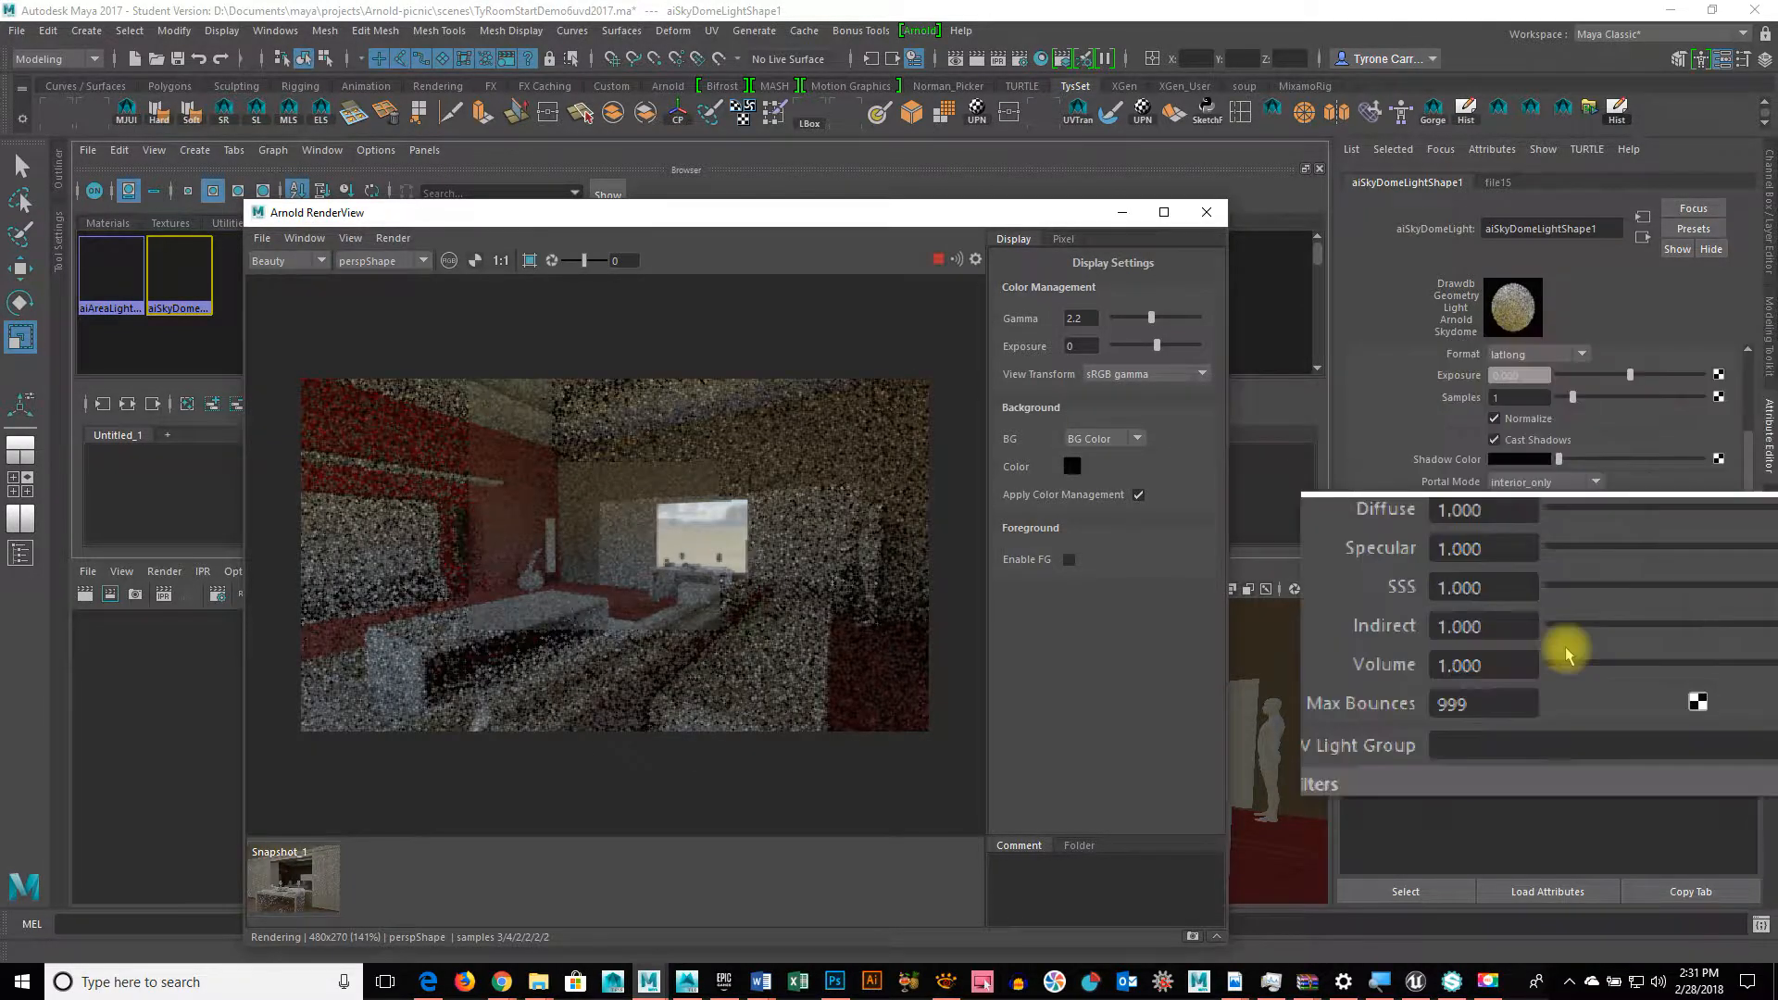
double_click(1512, 567)
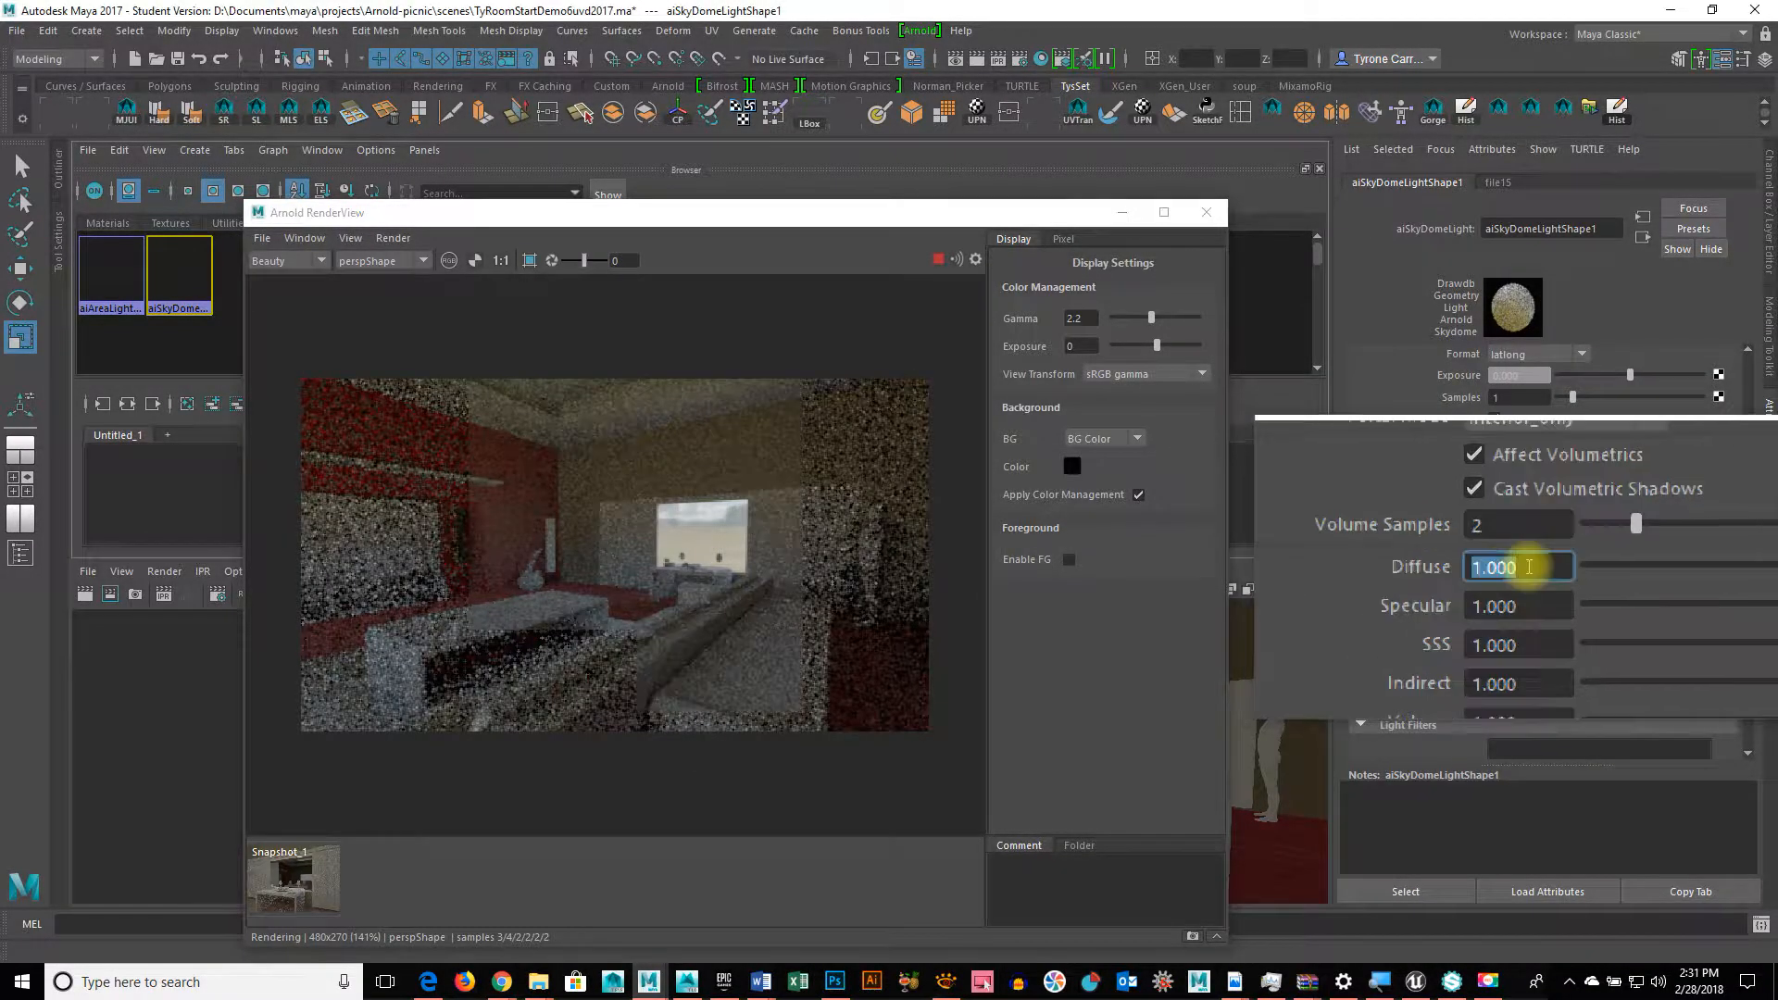
type("2")
key("Return")
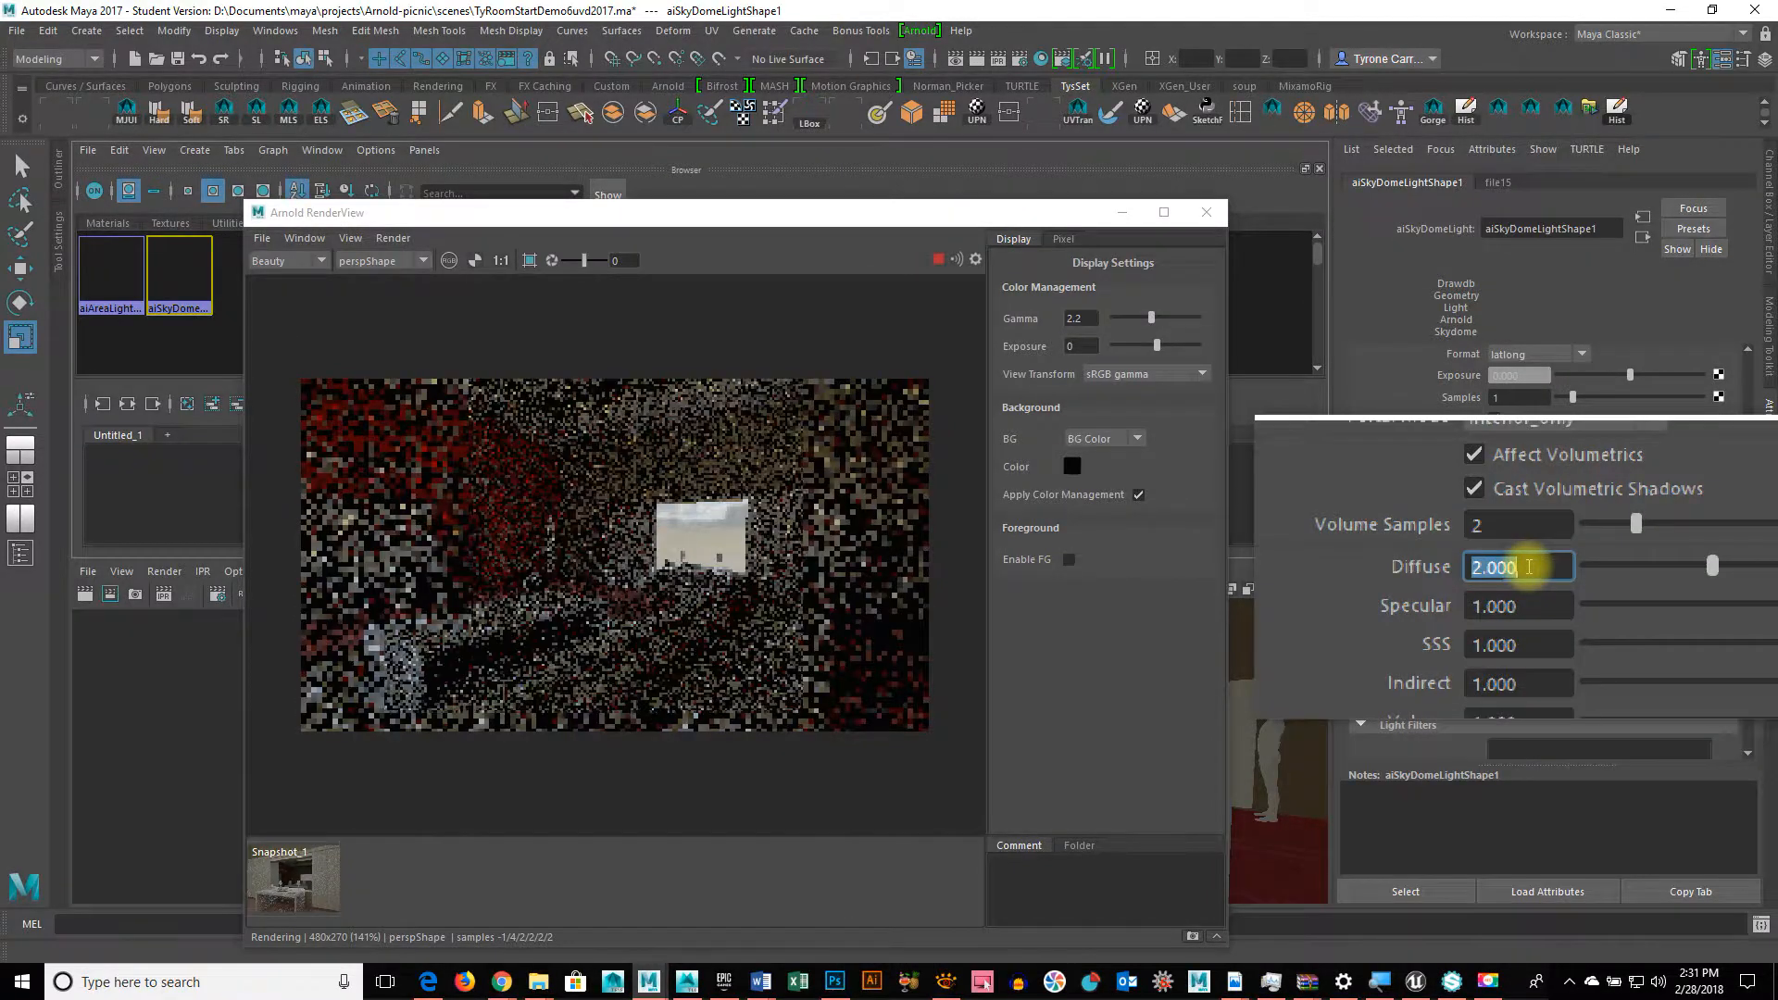
type("4")
key("Return")
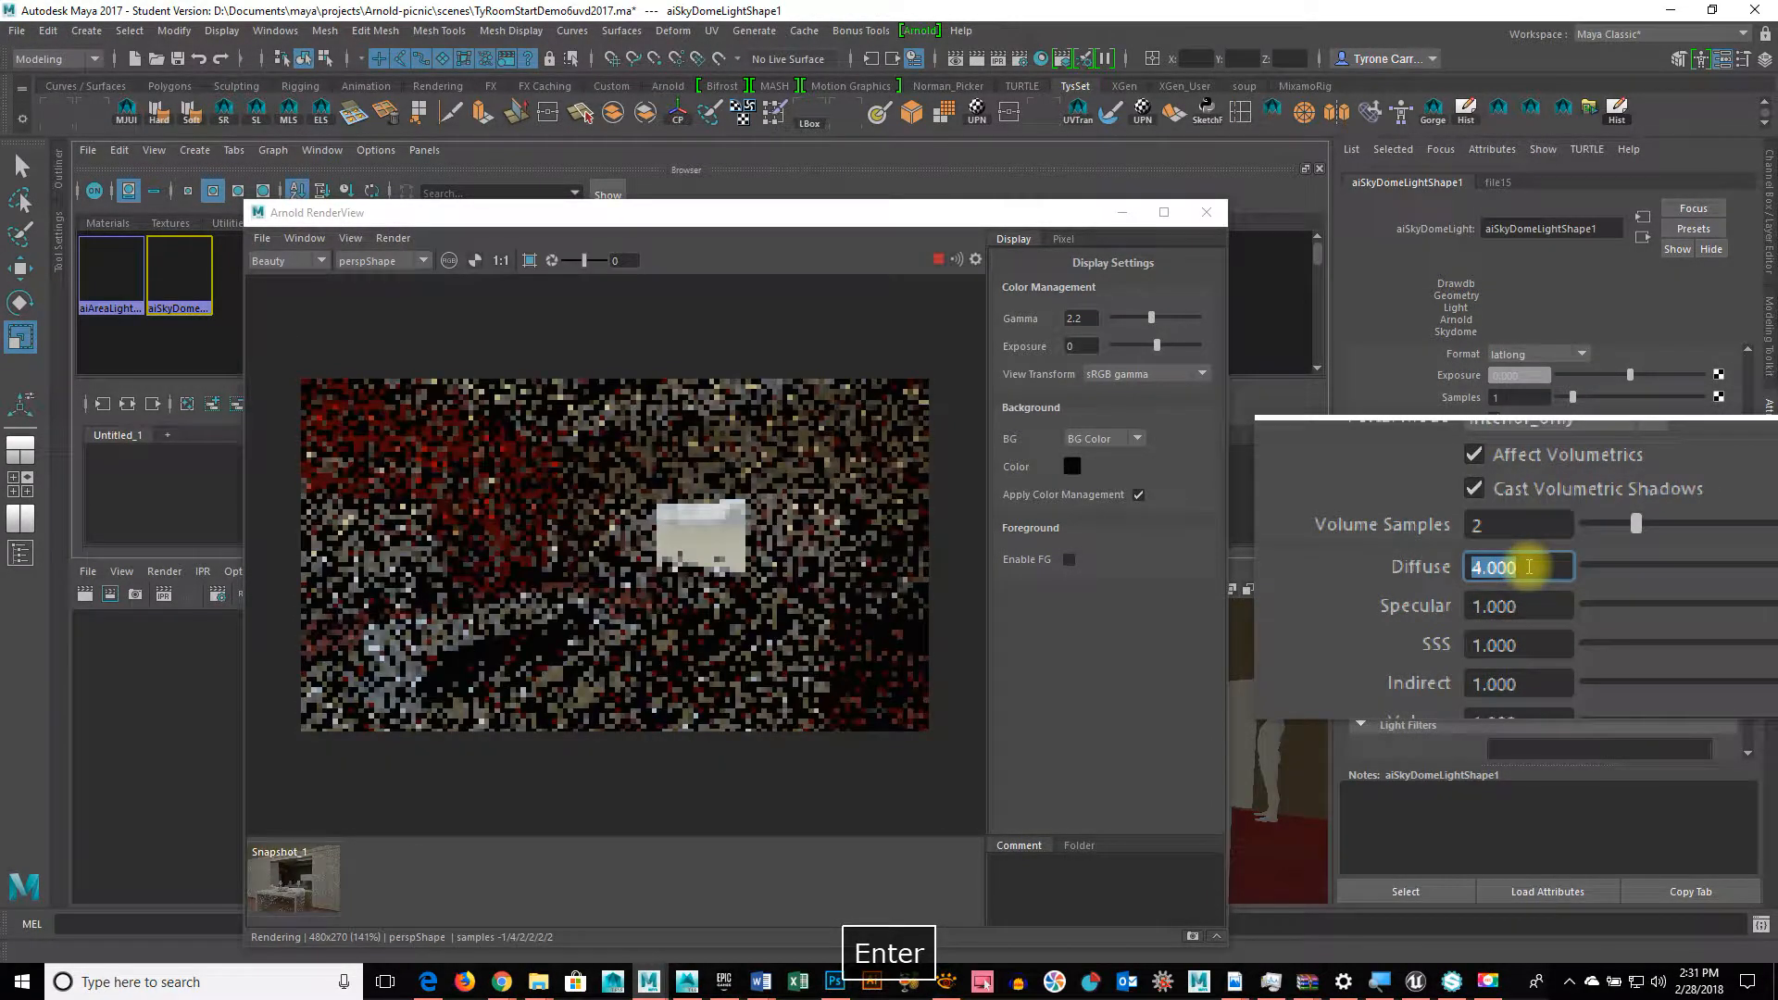
Step: Set the skydome light's Exposure to 1
scroll(1528, 521, "up", 3)
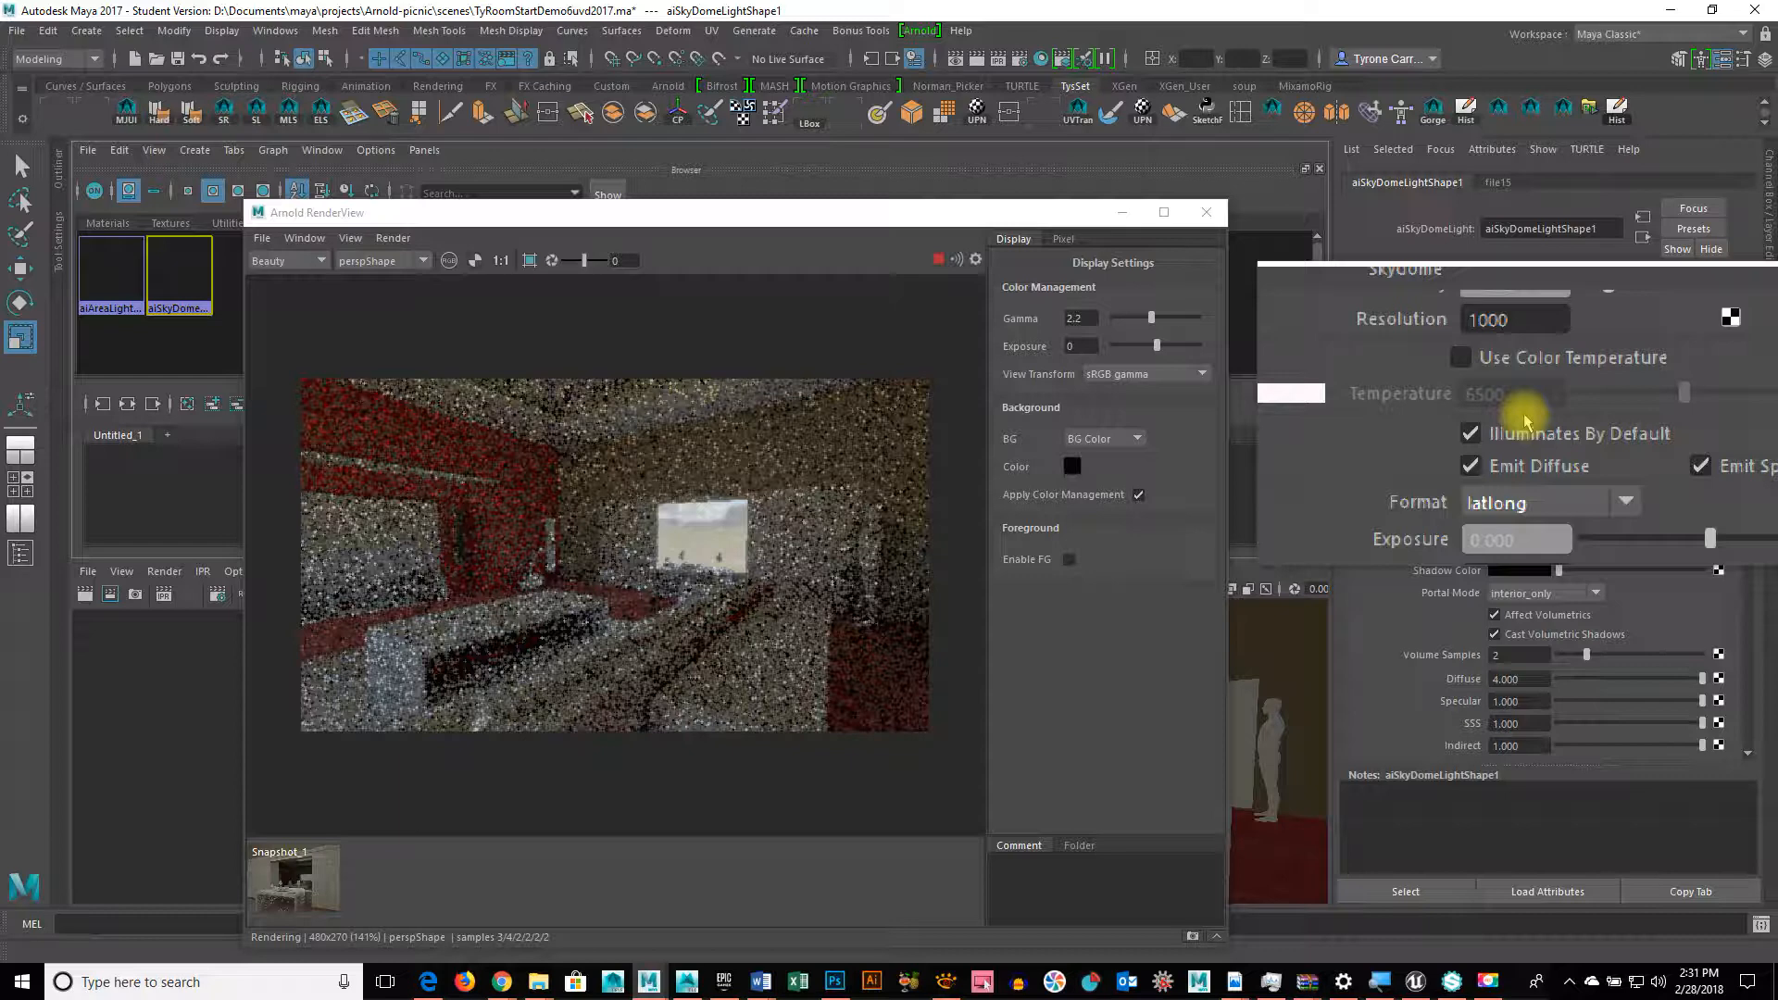
scroll(1526, 418, "up", 2)
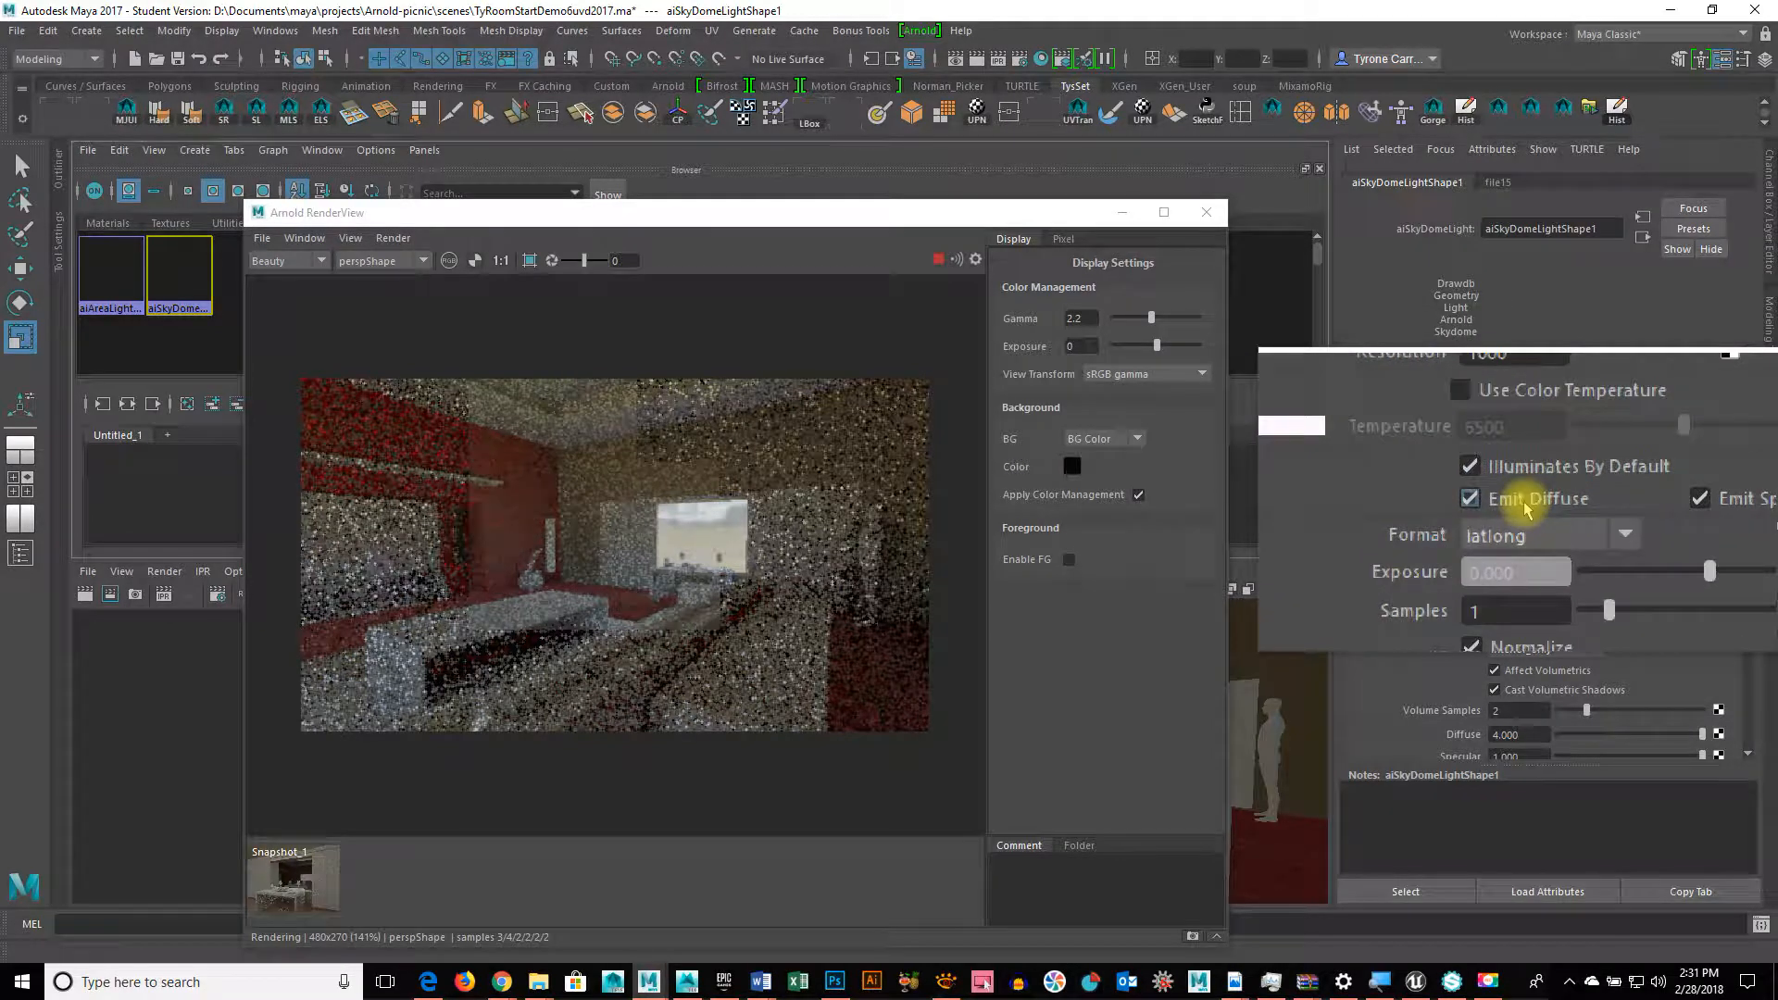
left_click_drag(1522, 544, 1456, 547)
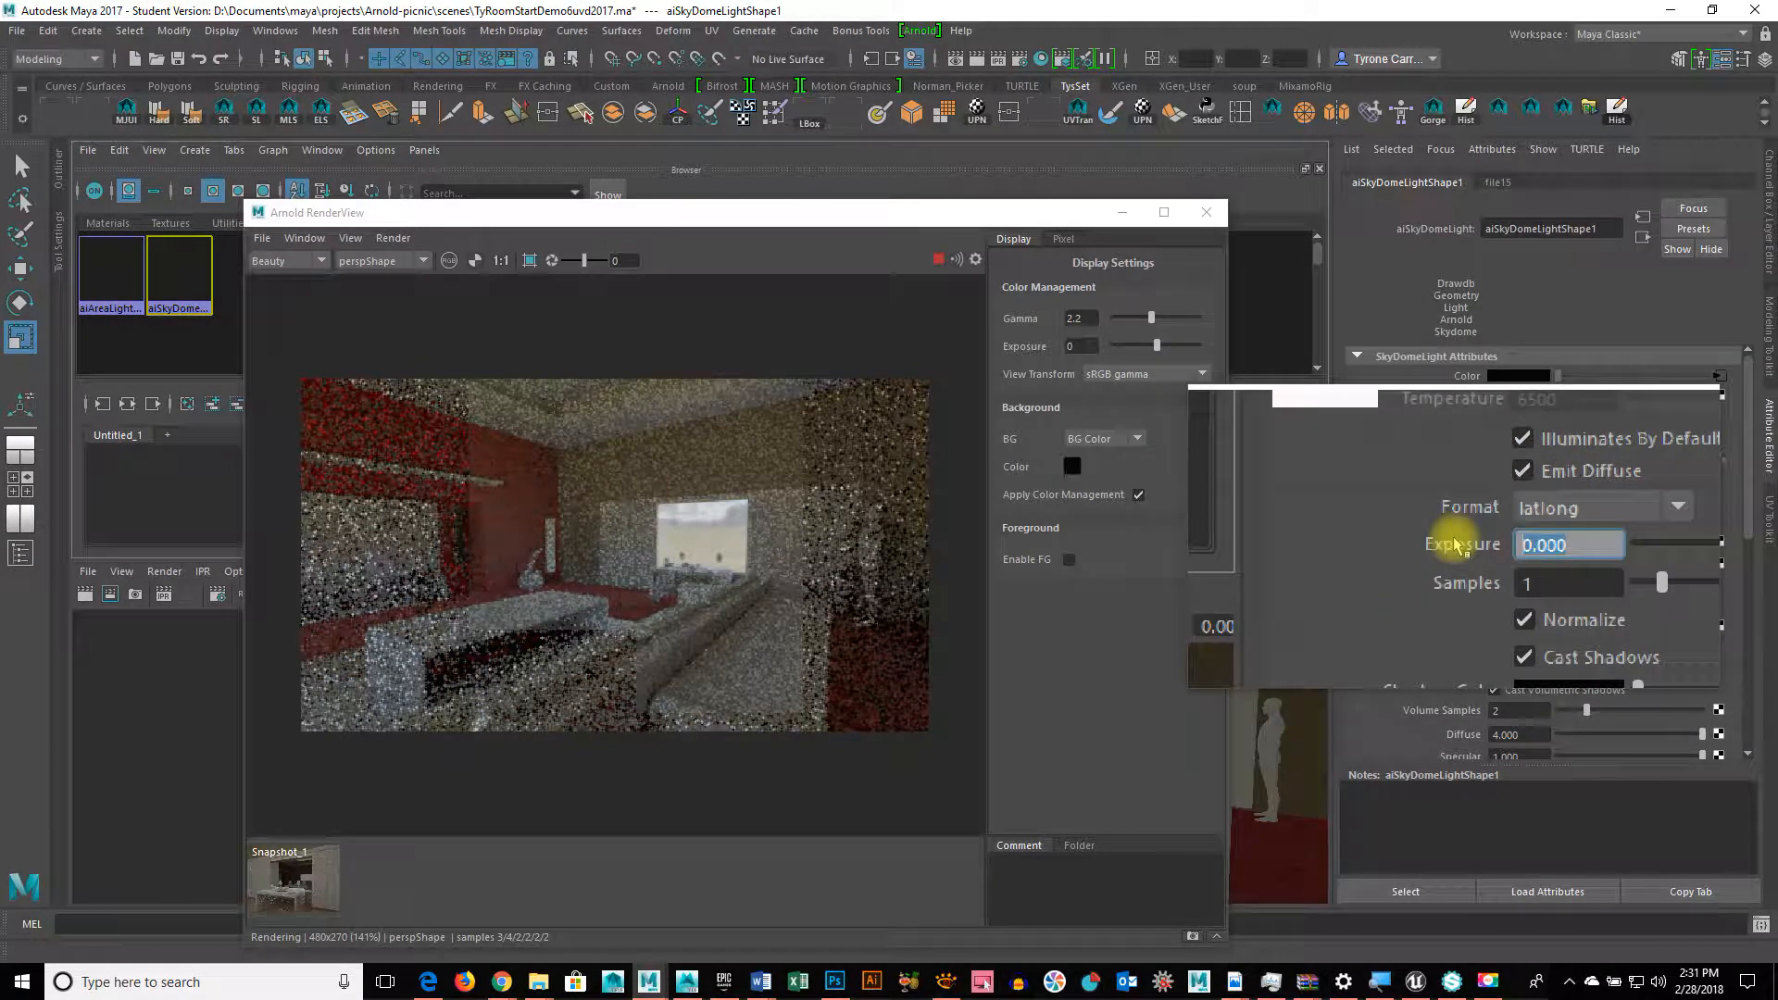
type("0.5")
key("Return")
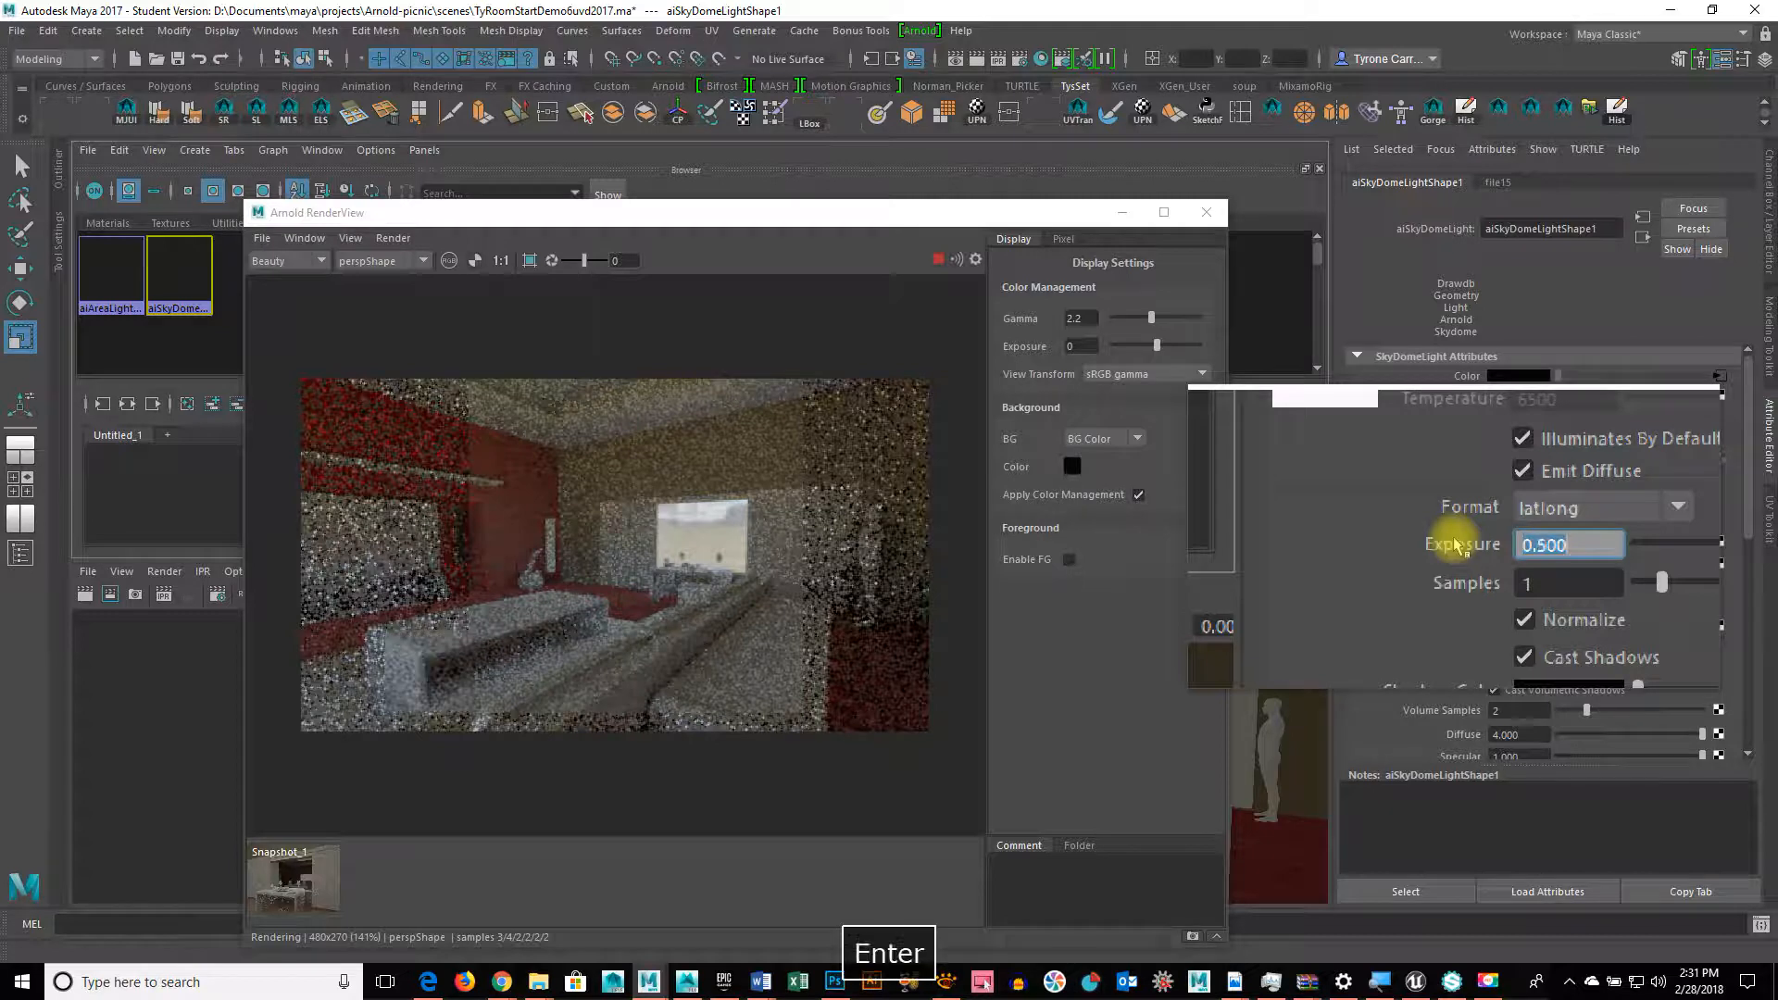
type("1")
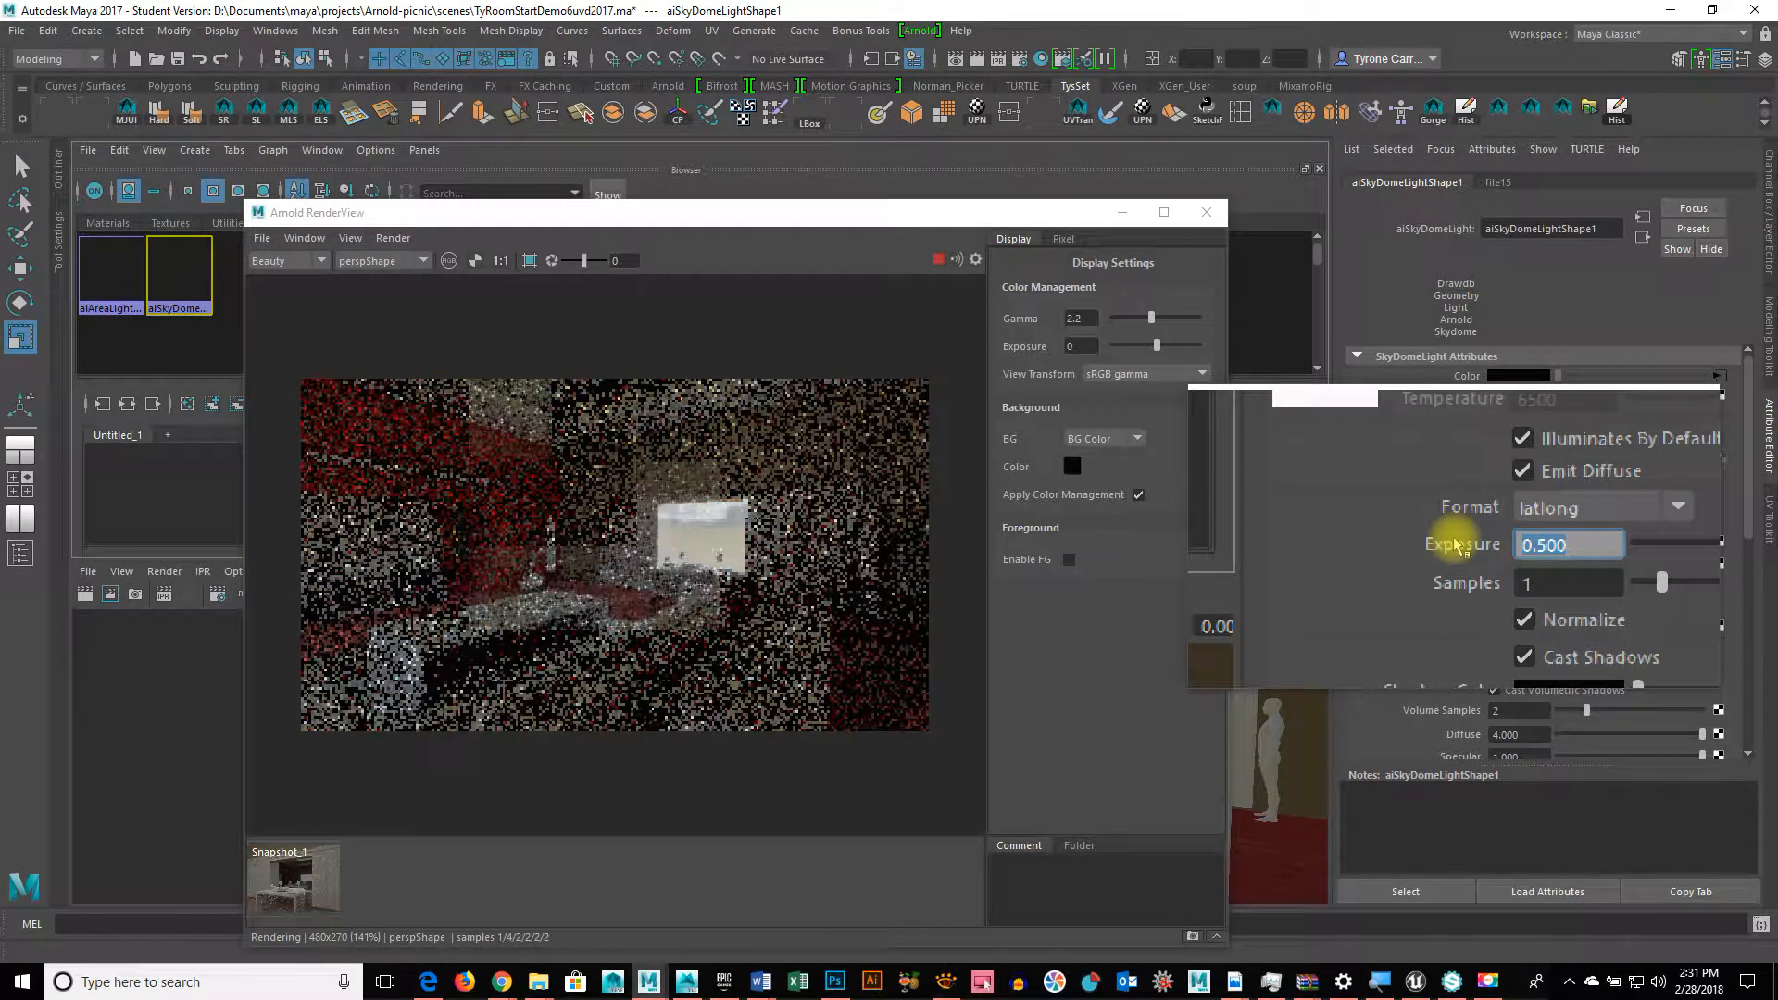
key("Return")
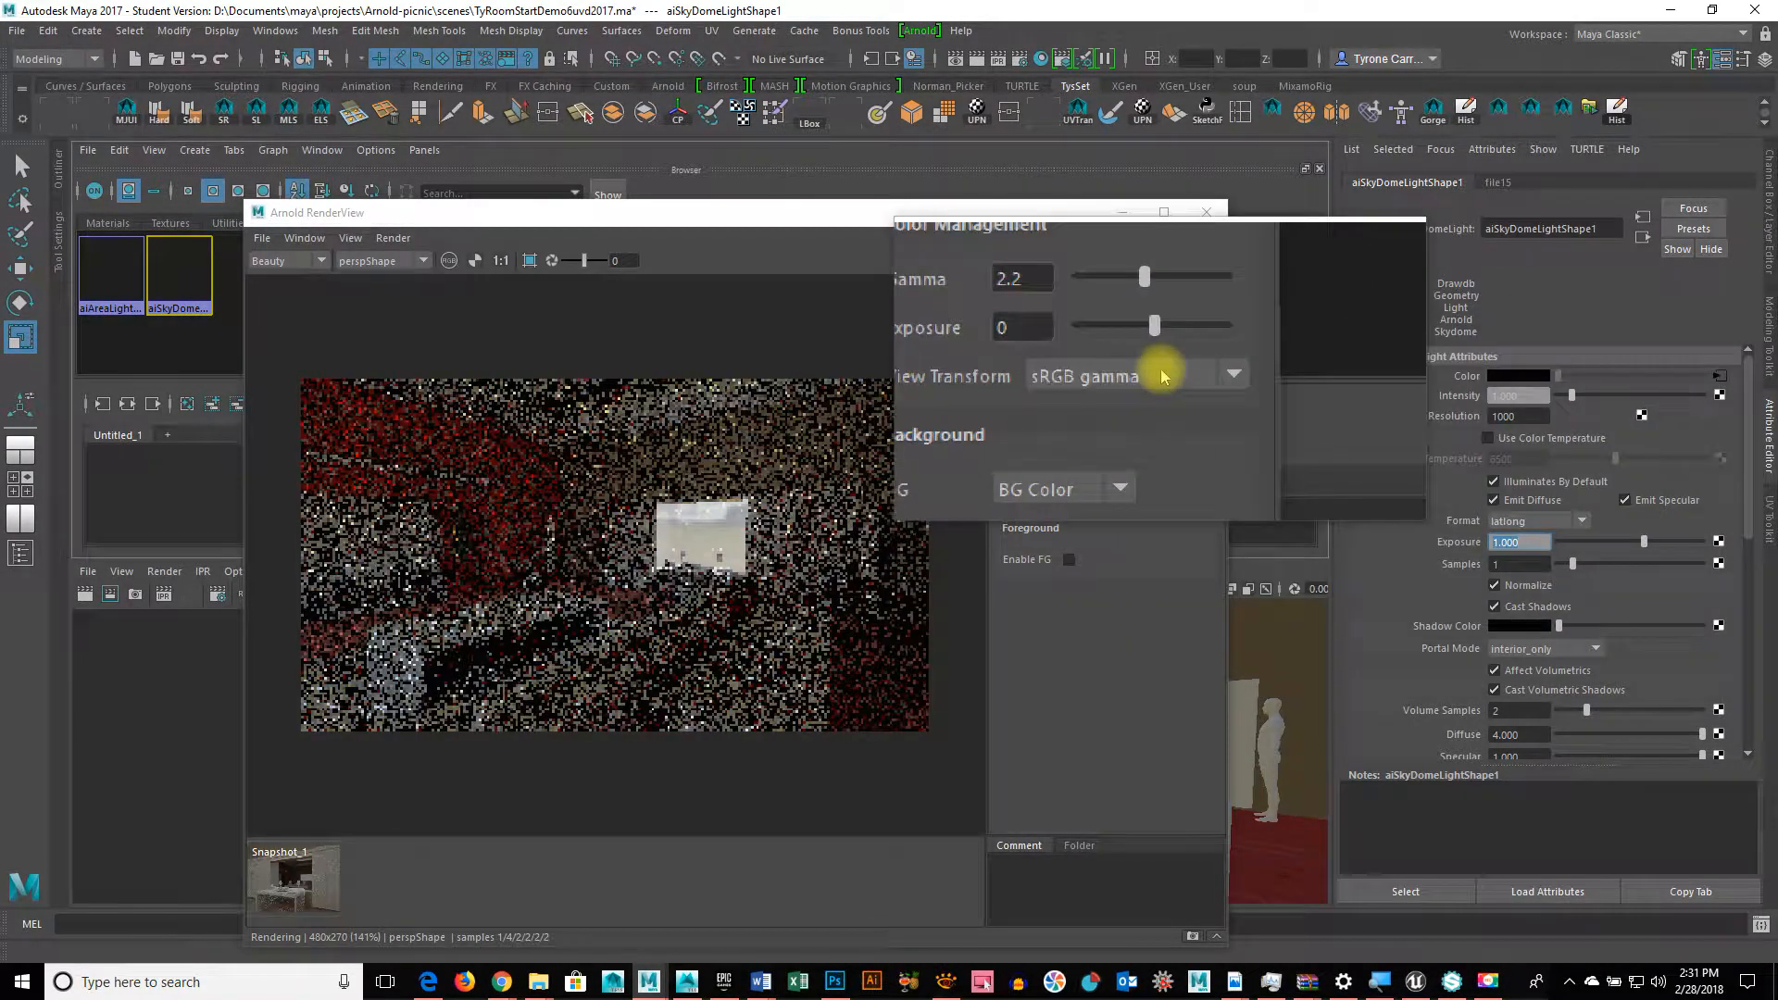
Step: Set RenderView display gamma to 1.80 and exposure to 1.18 in the maximized preview window
double_click(1081, 317)
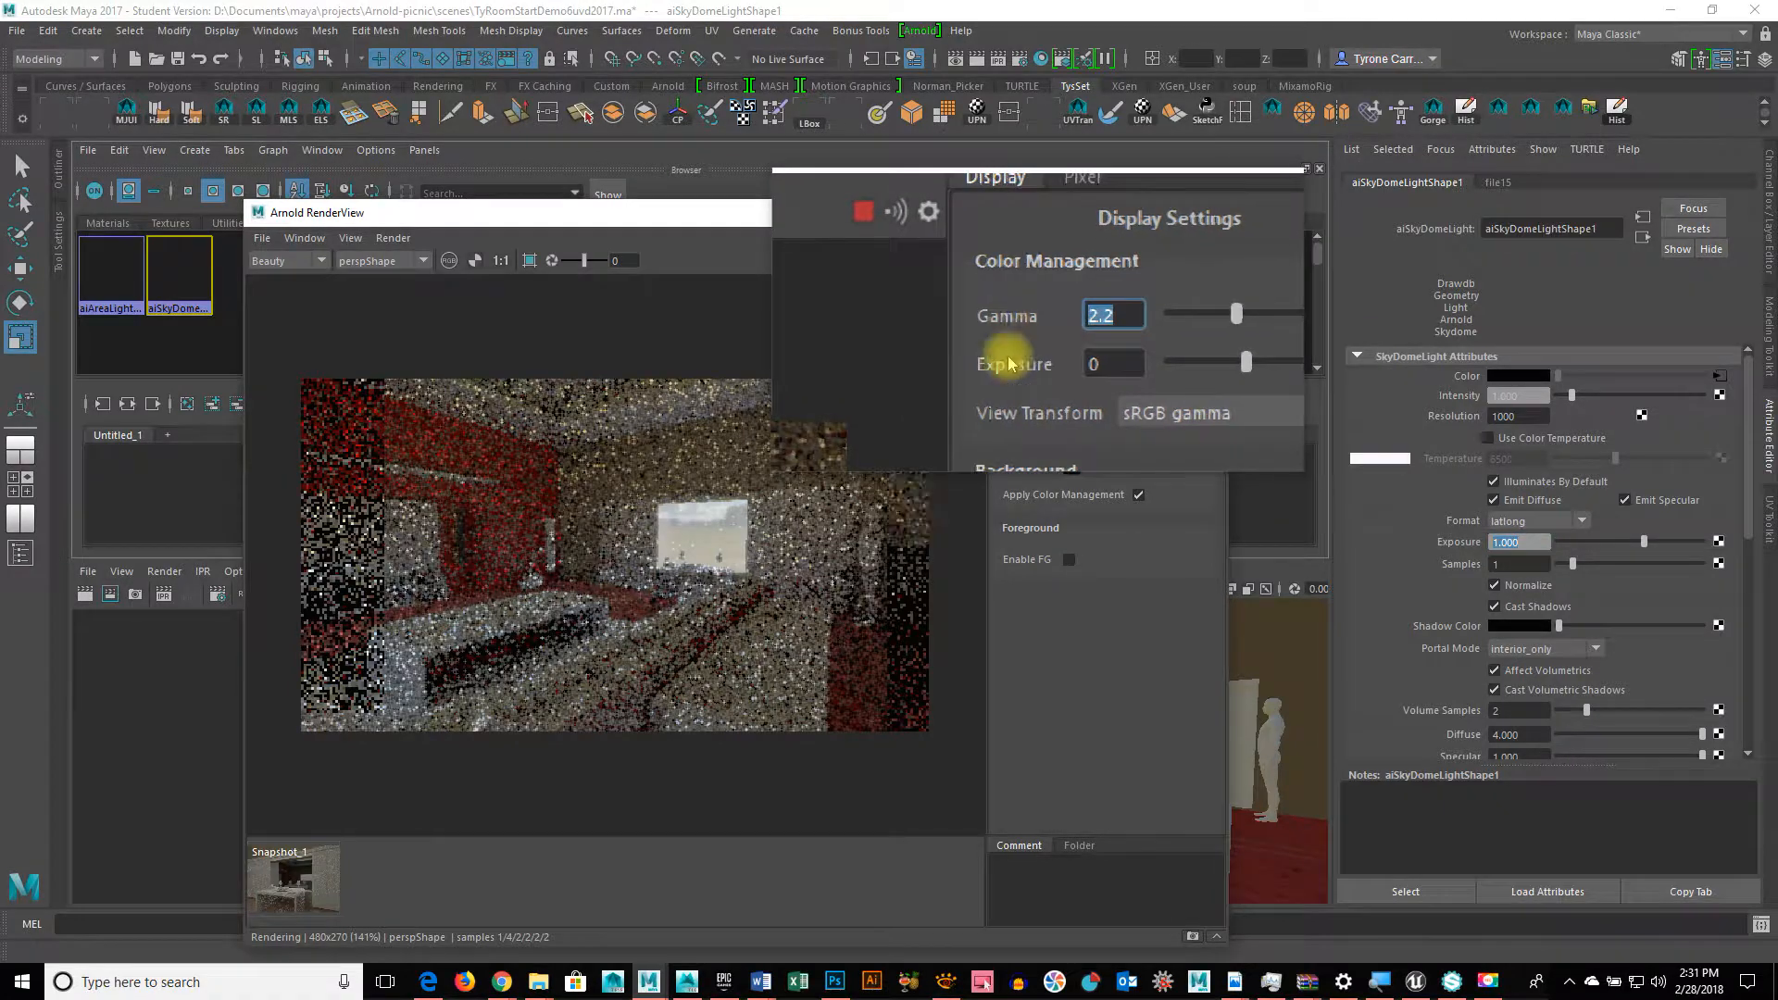
double_click(690, 216)
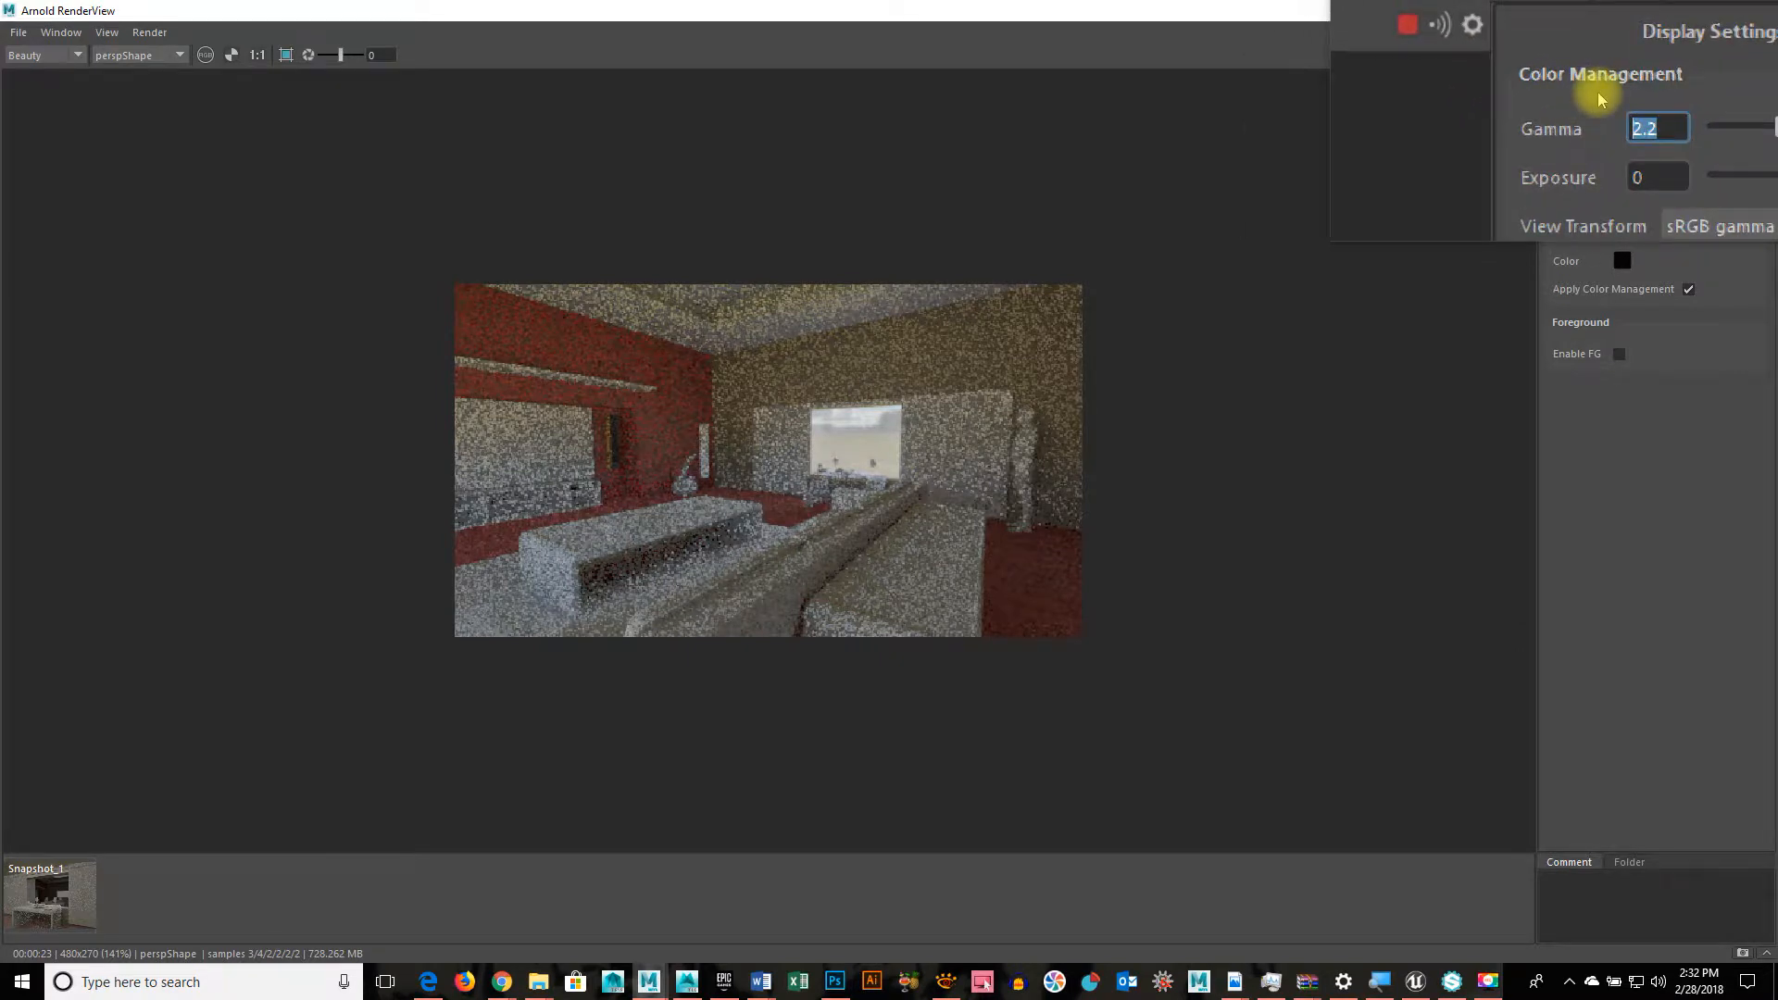
left_click_drag(1688, 112, 1715, 135)
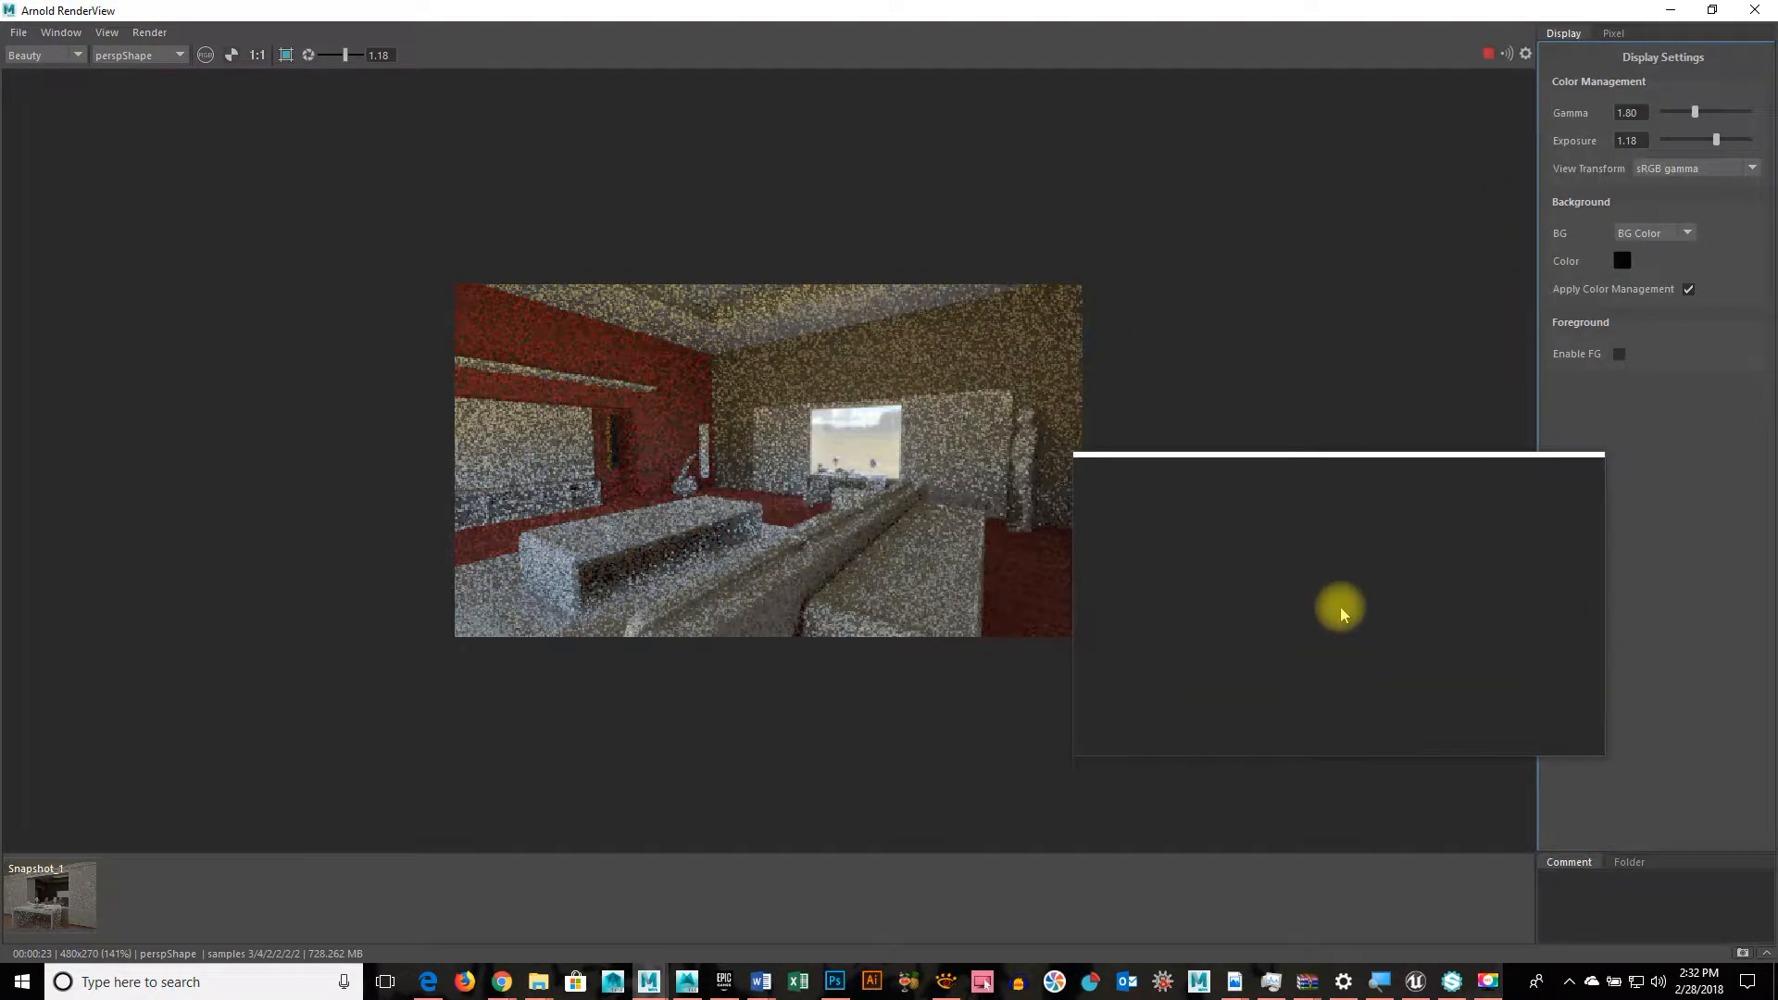
key("space")
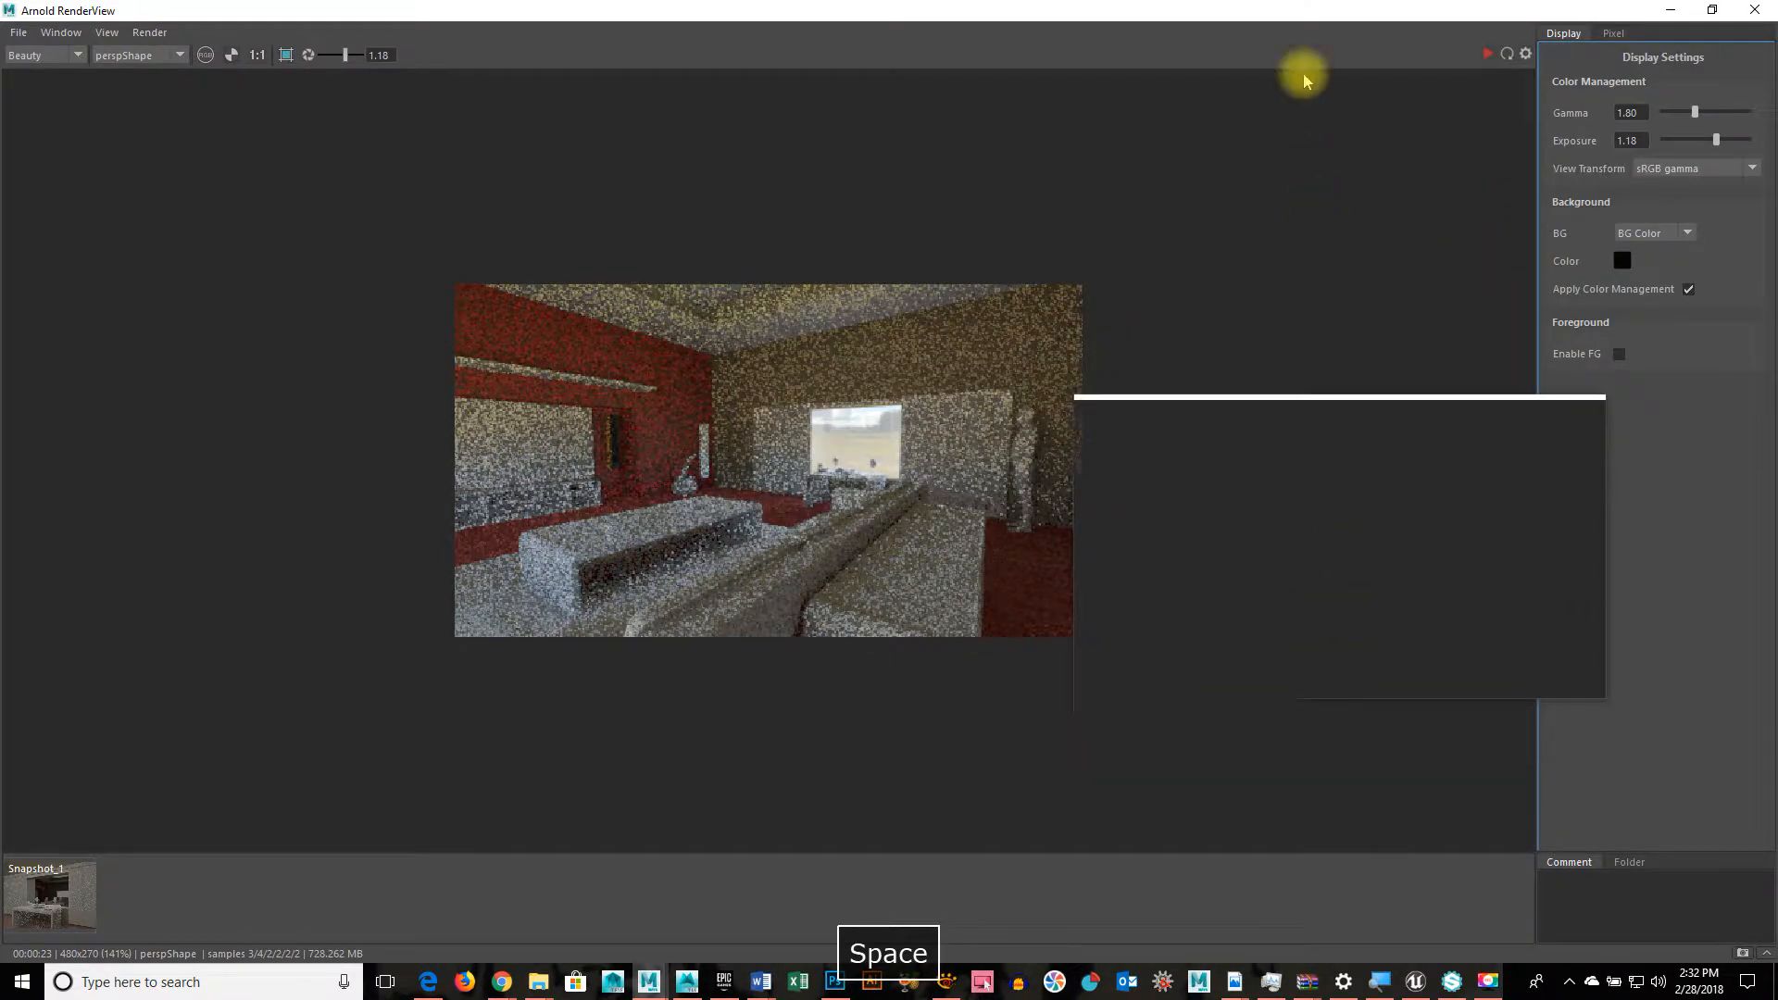
double_click(1267, 8)
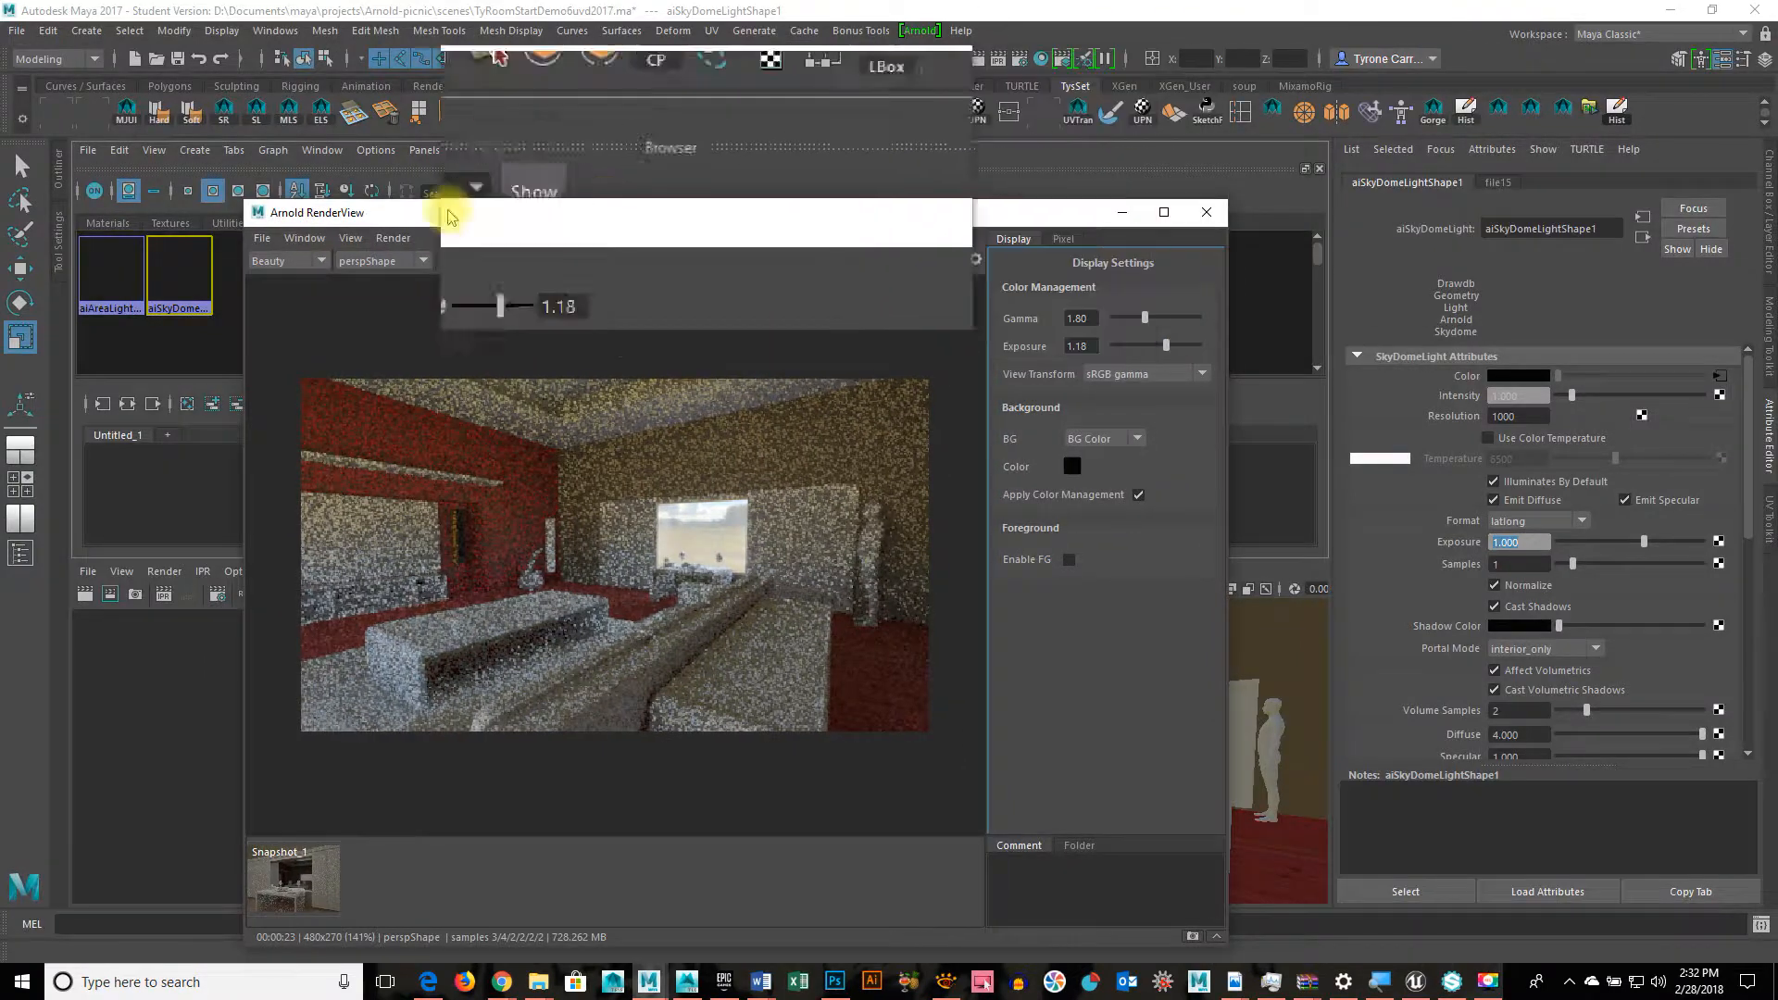
Step: Set Arnold Diffuse samples to 2 in Render Settings and dock it left of the preview
left_click(103, 267)
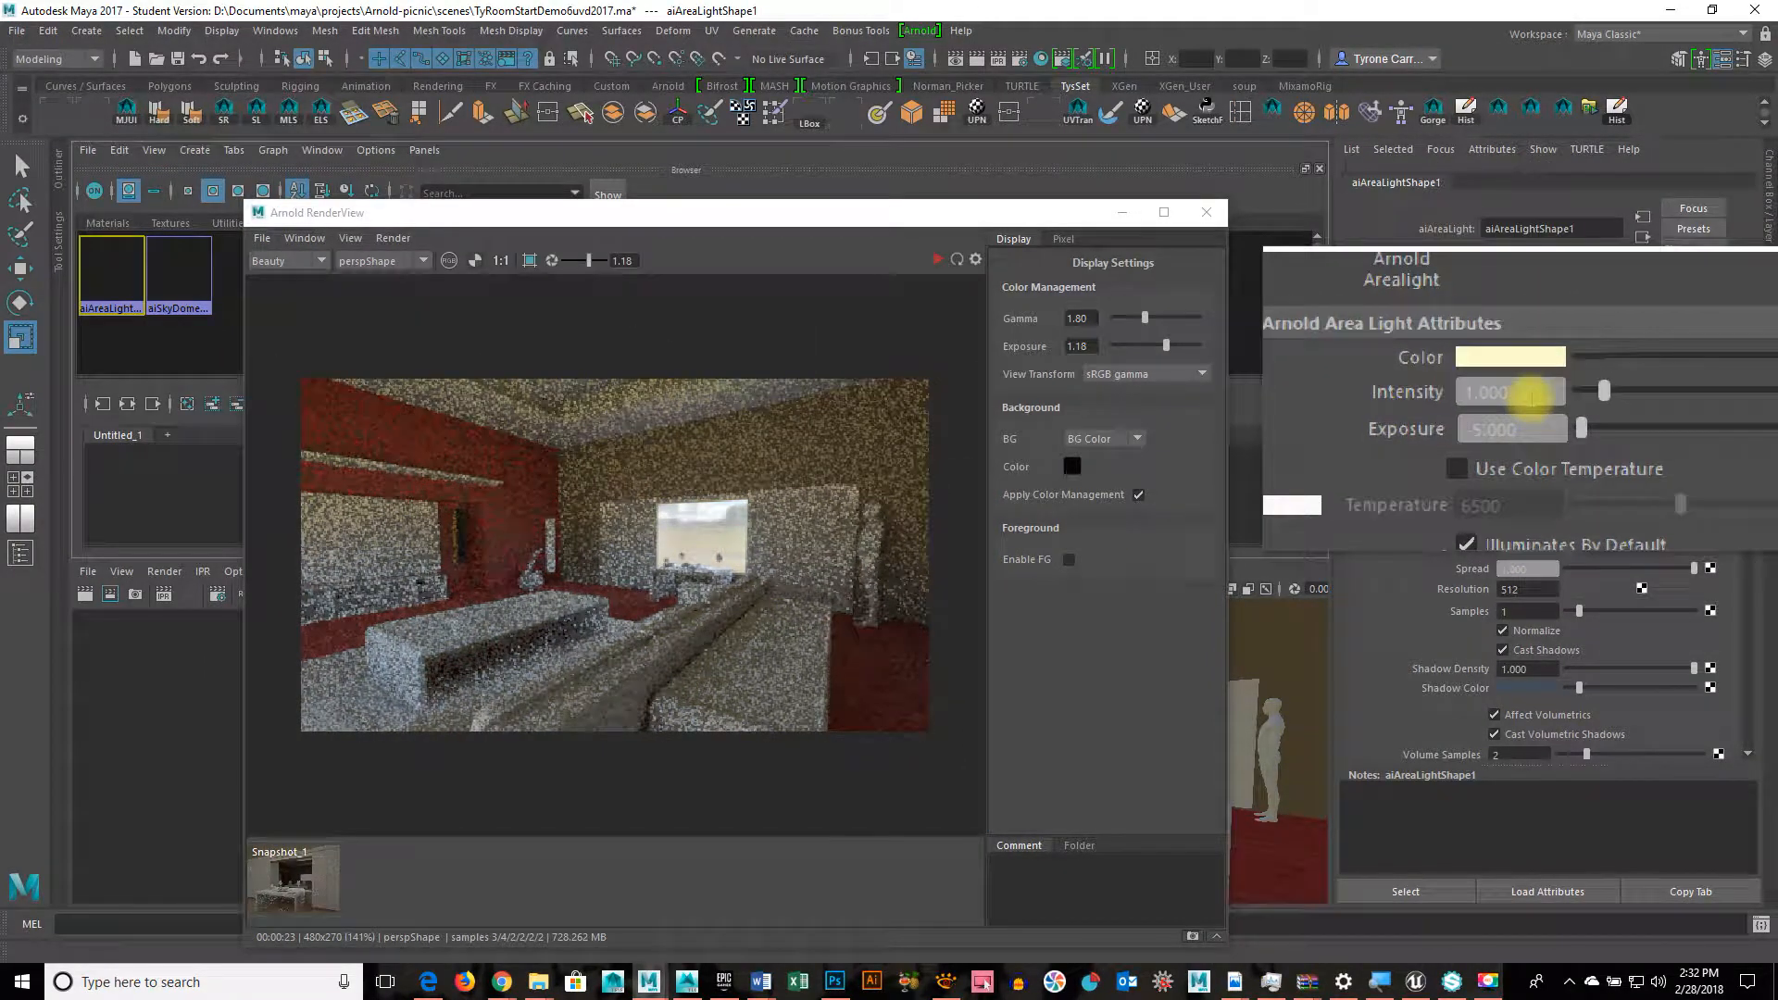
left_click(1021, 61)
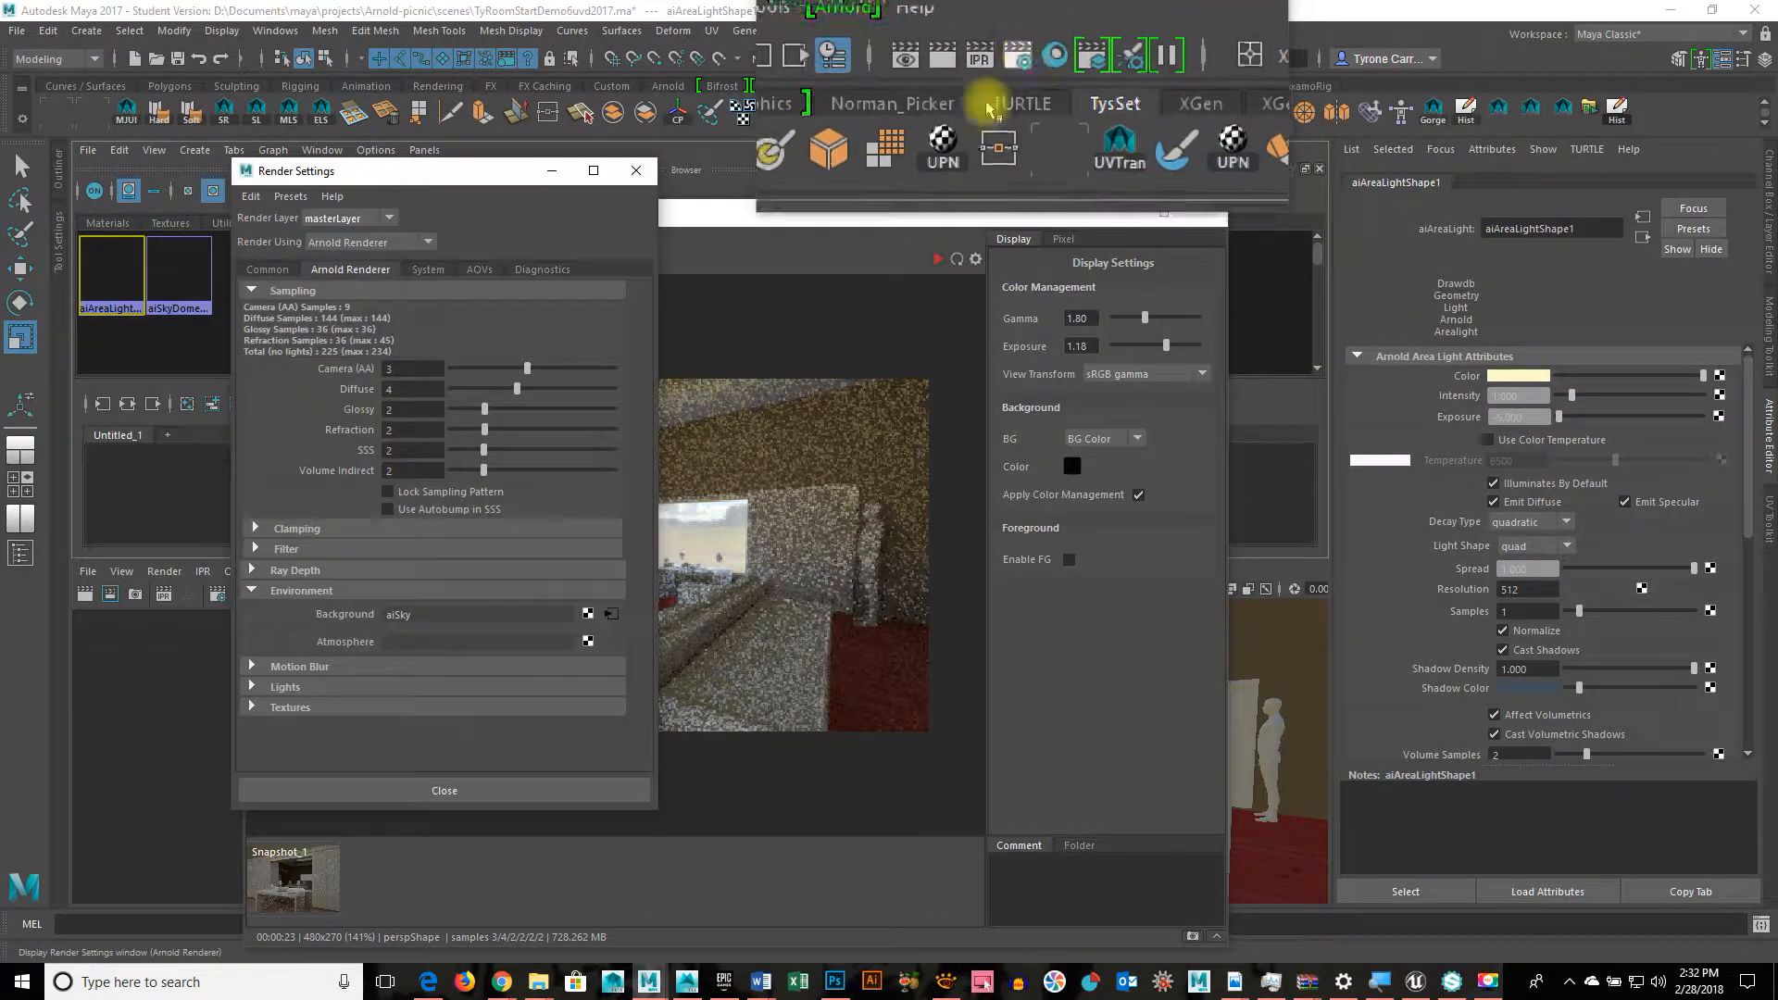
double_click(406, 390)
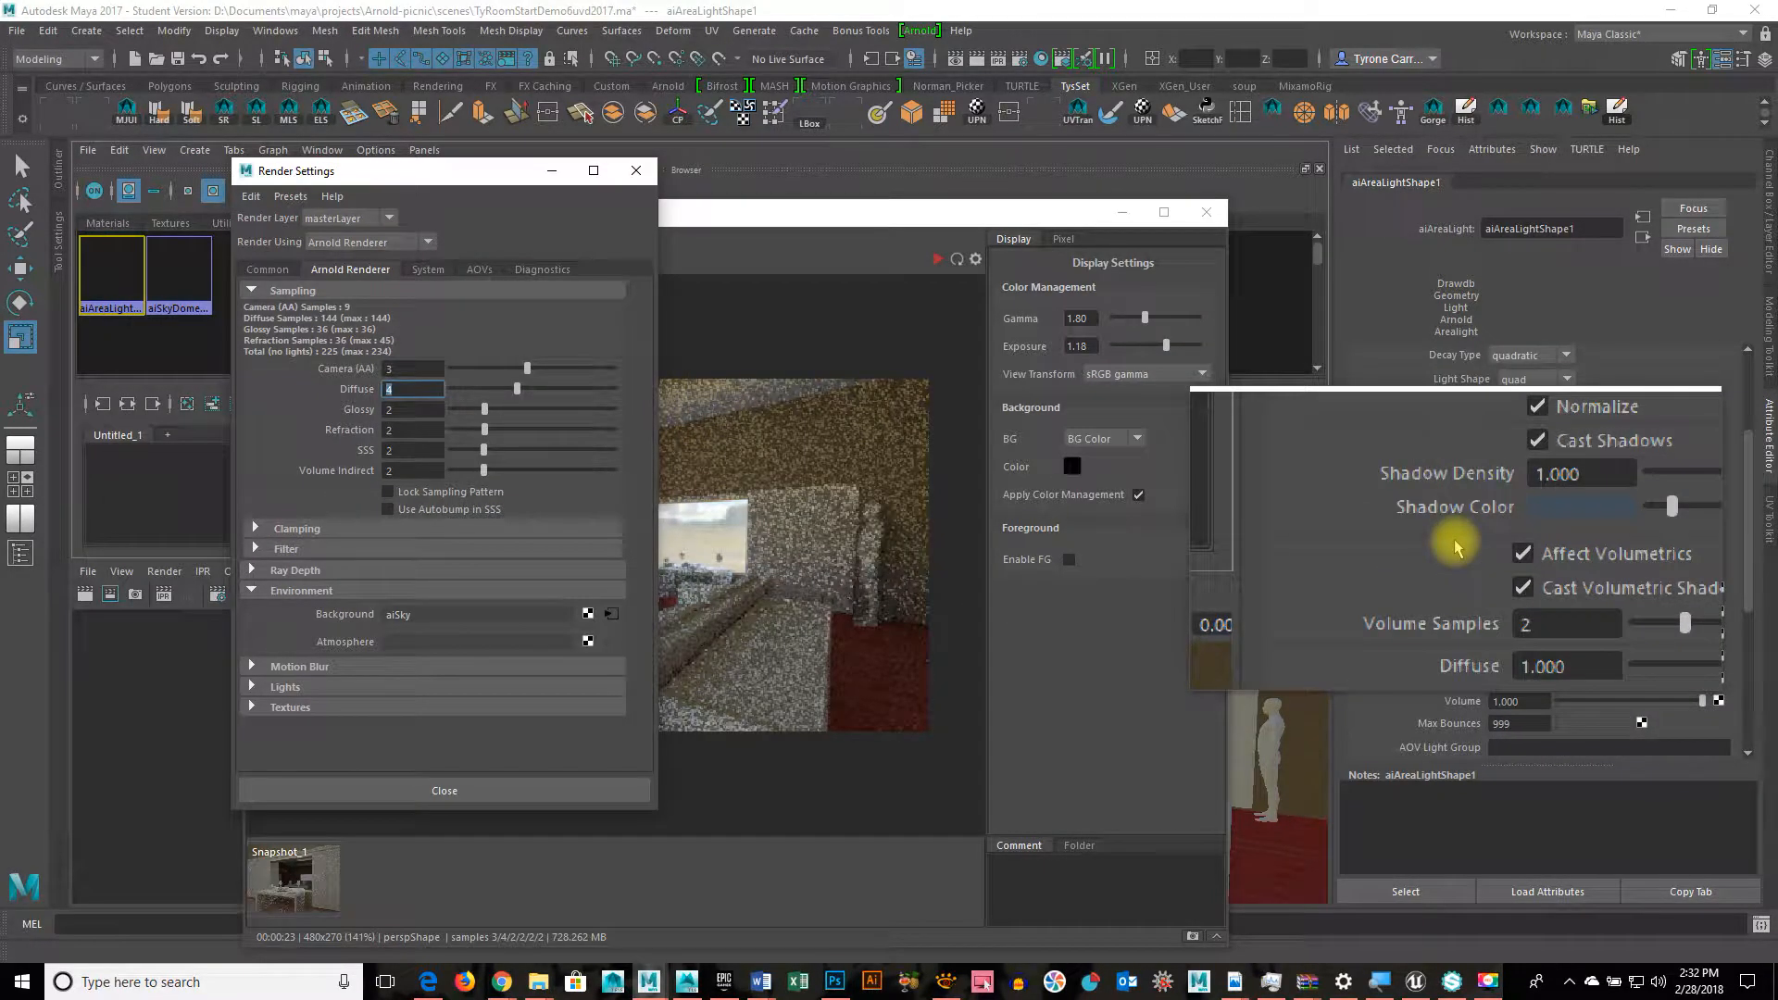
scroll(1456, 549, "down", 3)
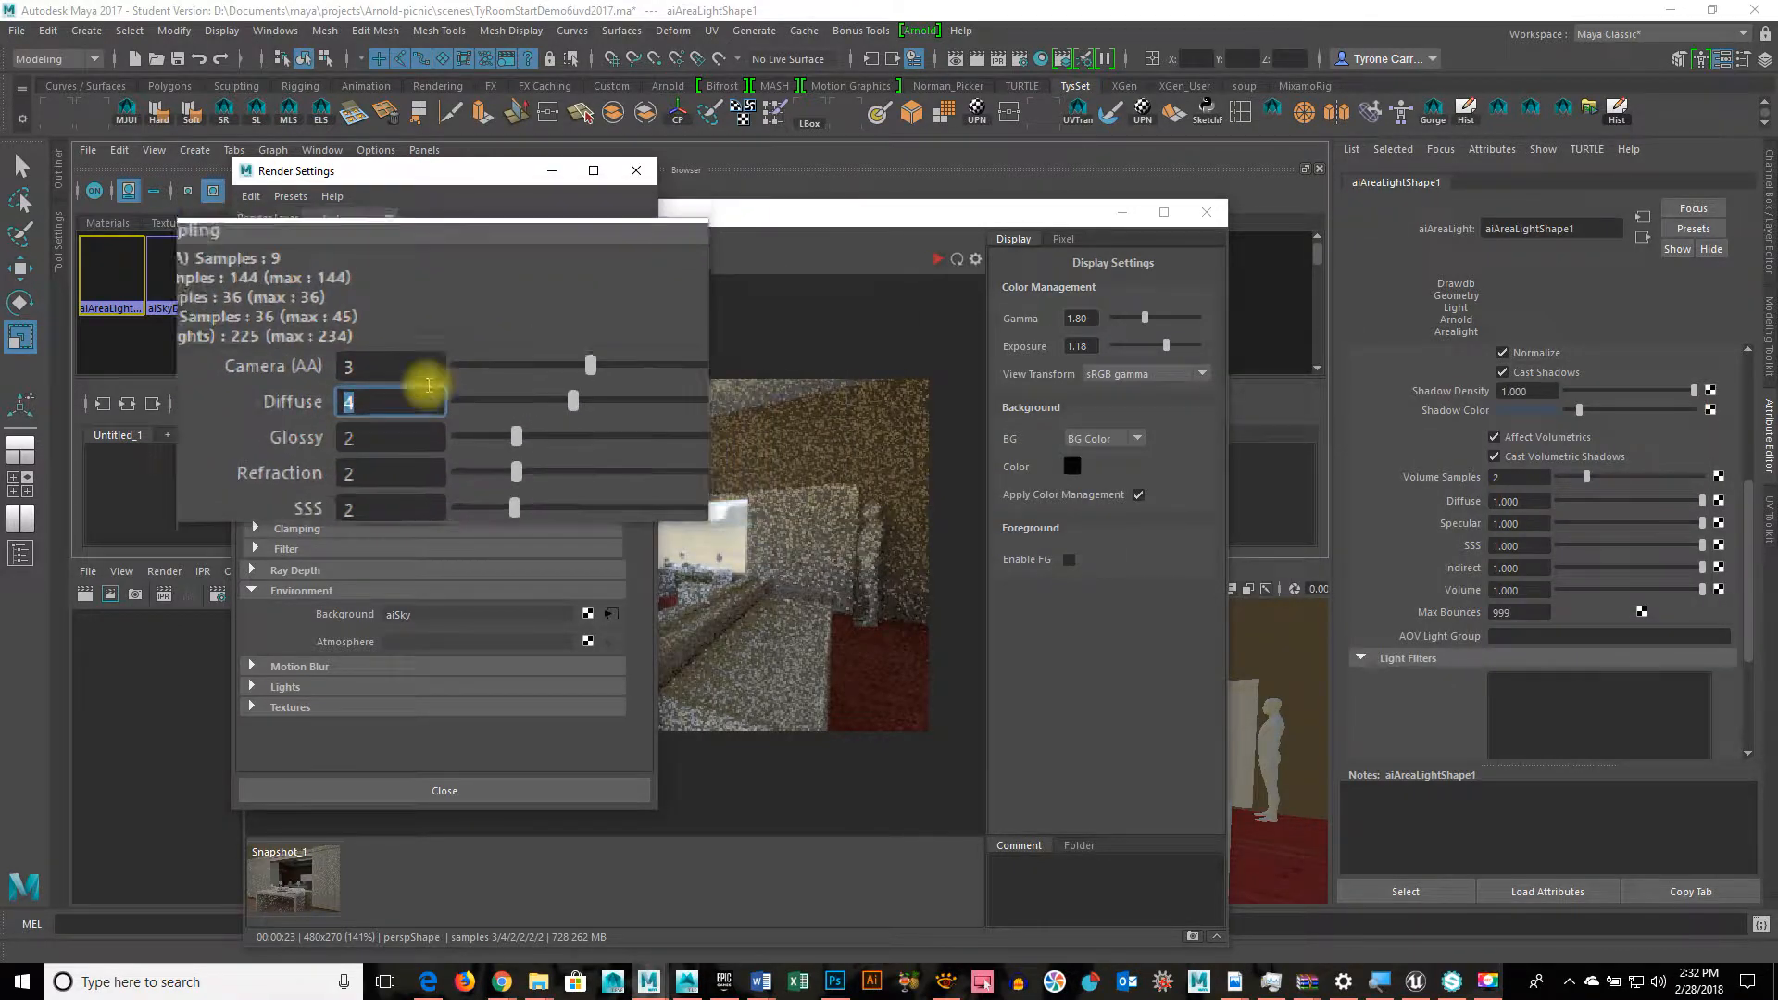
type("2")
key("Return")
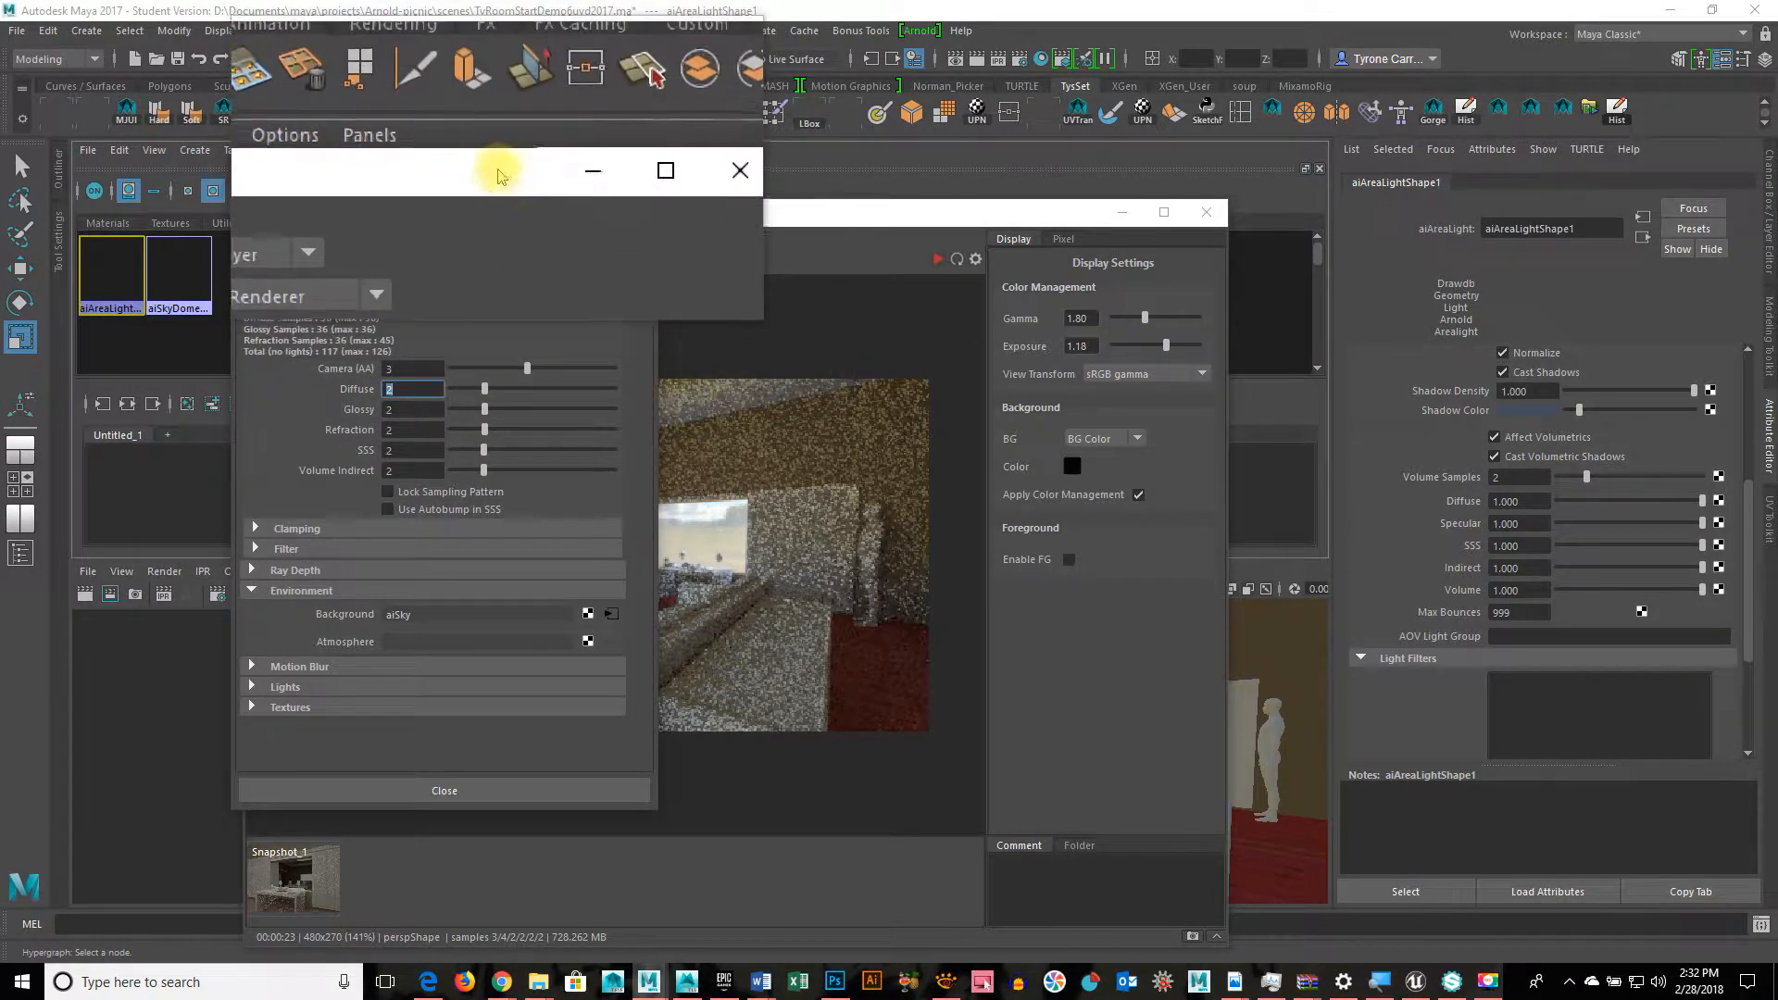
left_click_drag(497, 176, 338, 189)
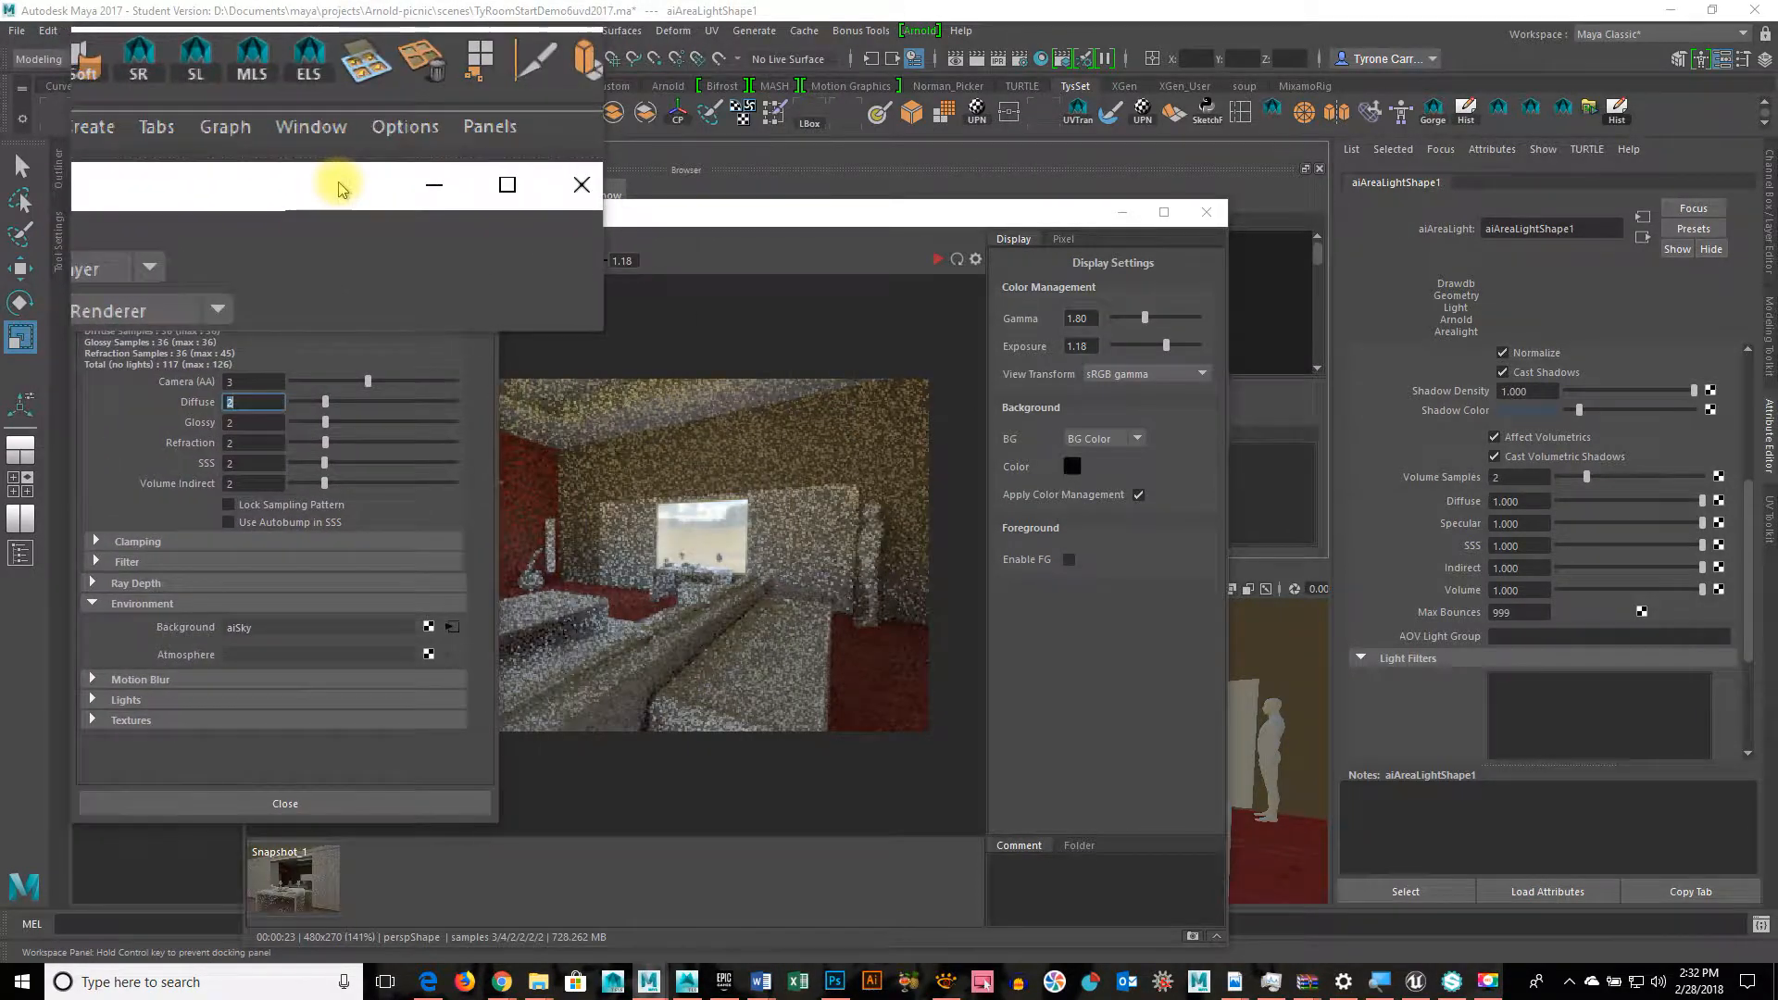
left_click_drag(718, 212, 812, 176)
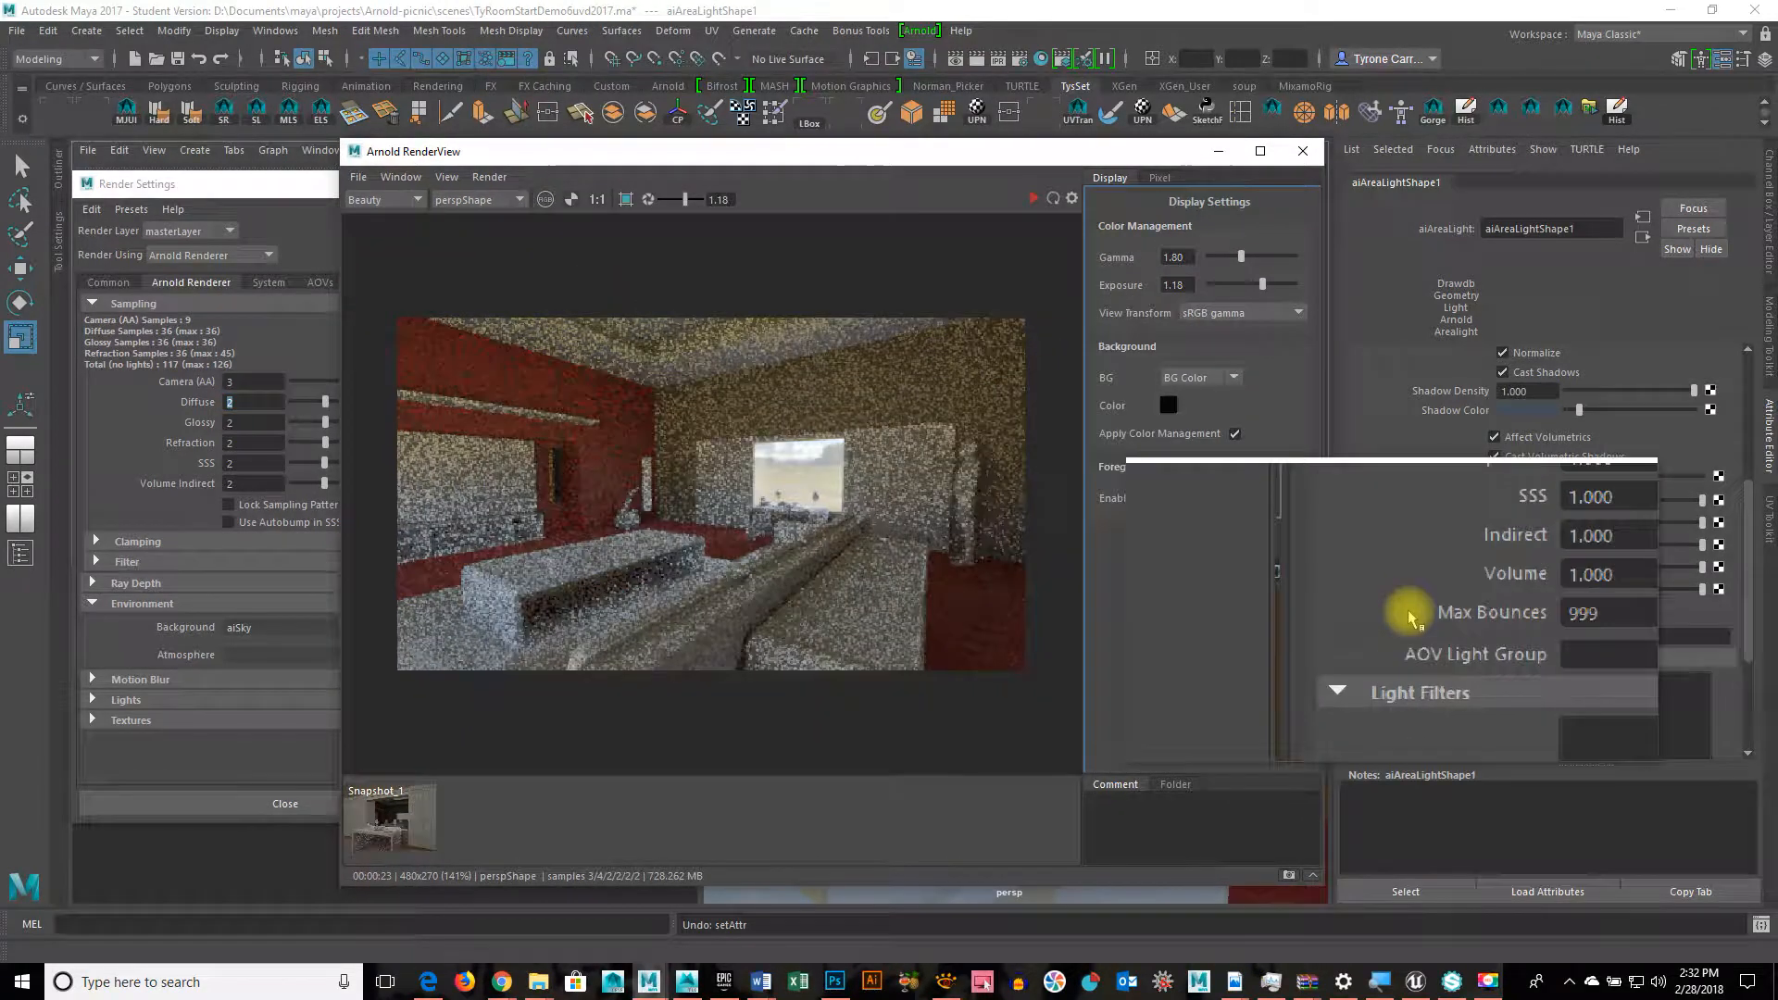
Step: Scroll to the area light's Arnold attributes and select its Exposure field beside the preview
left_click_drag(695, 151, 700, 280)
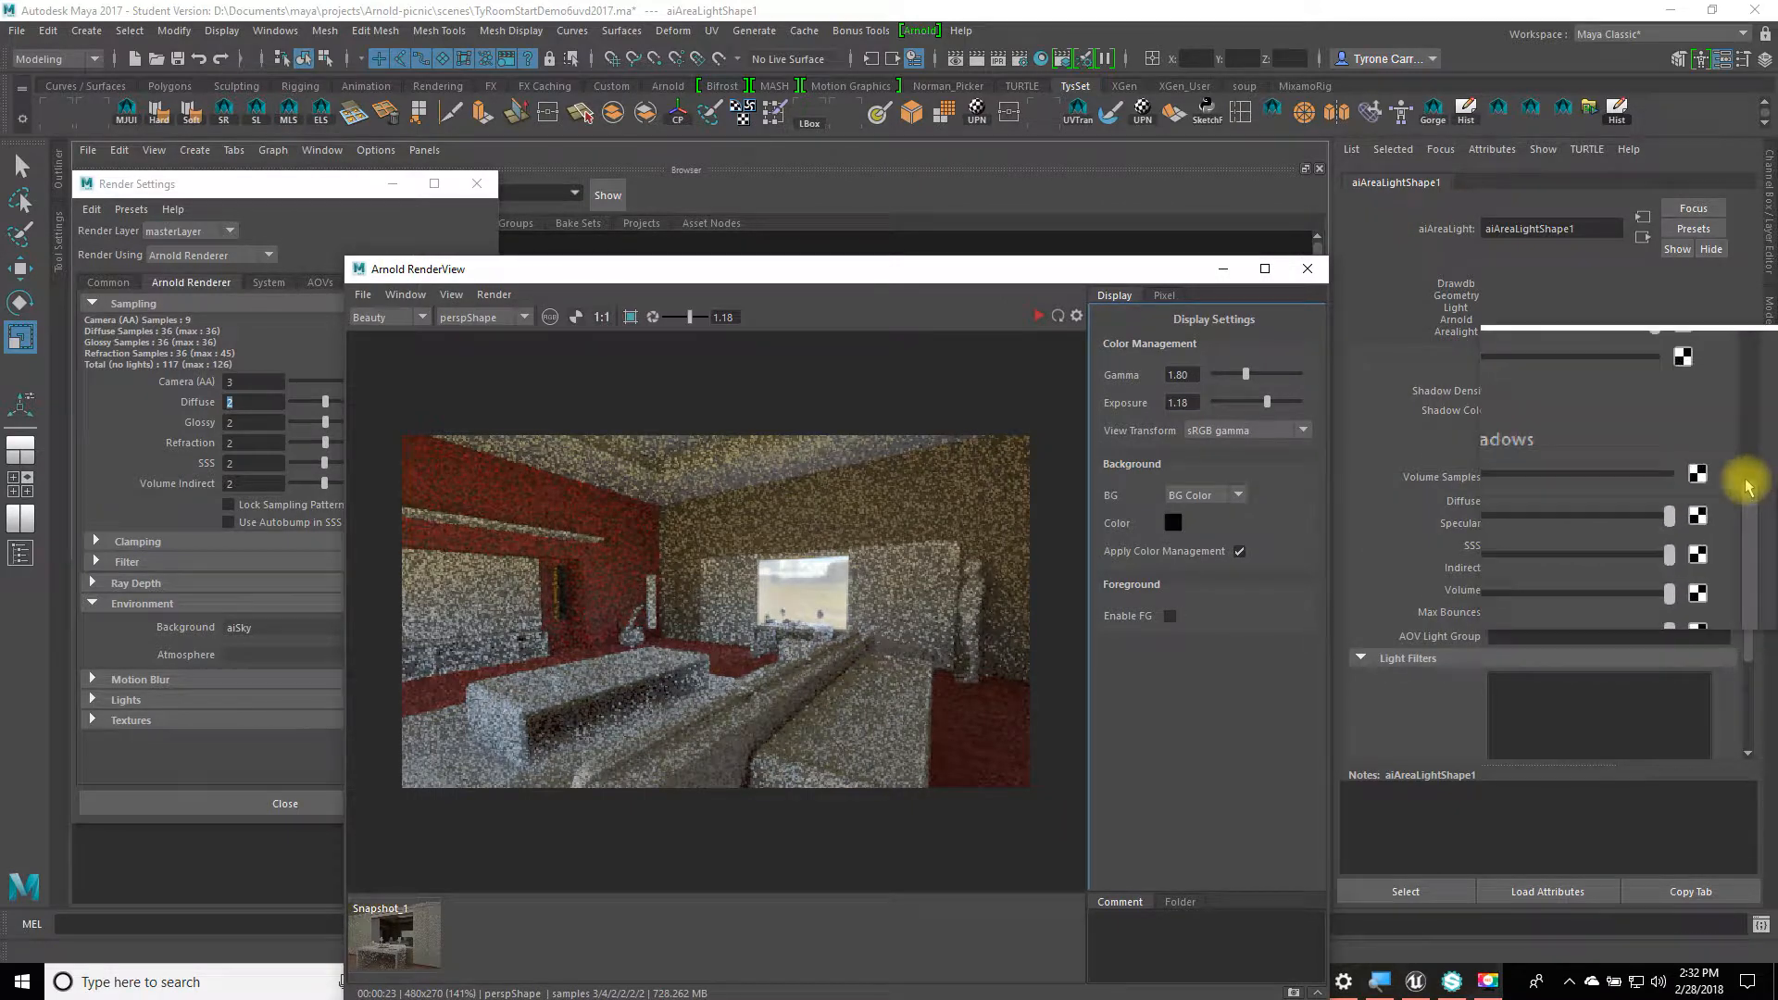
left_click_drag(1747, 488, 1745, 349)
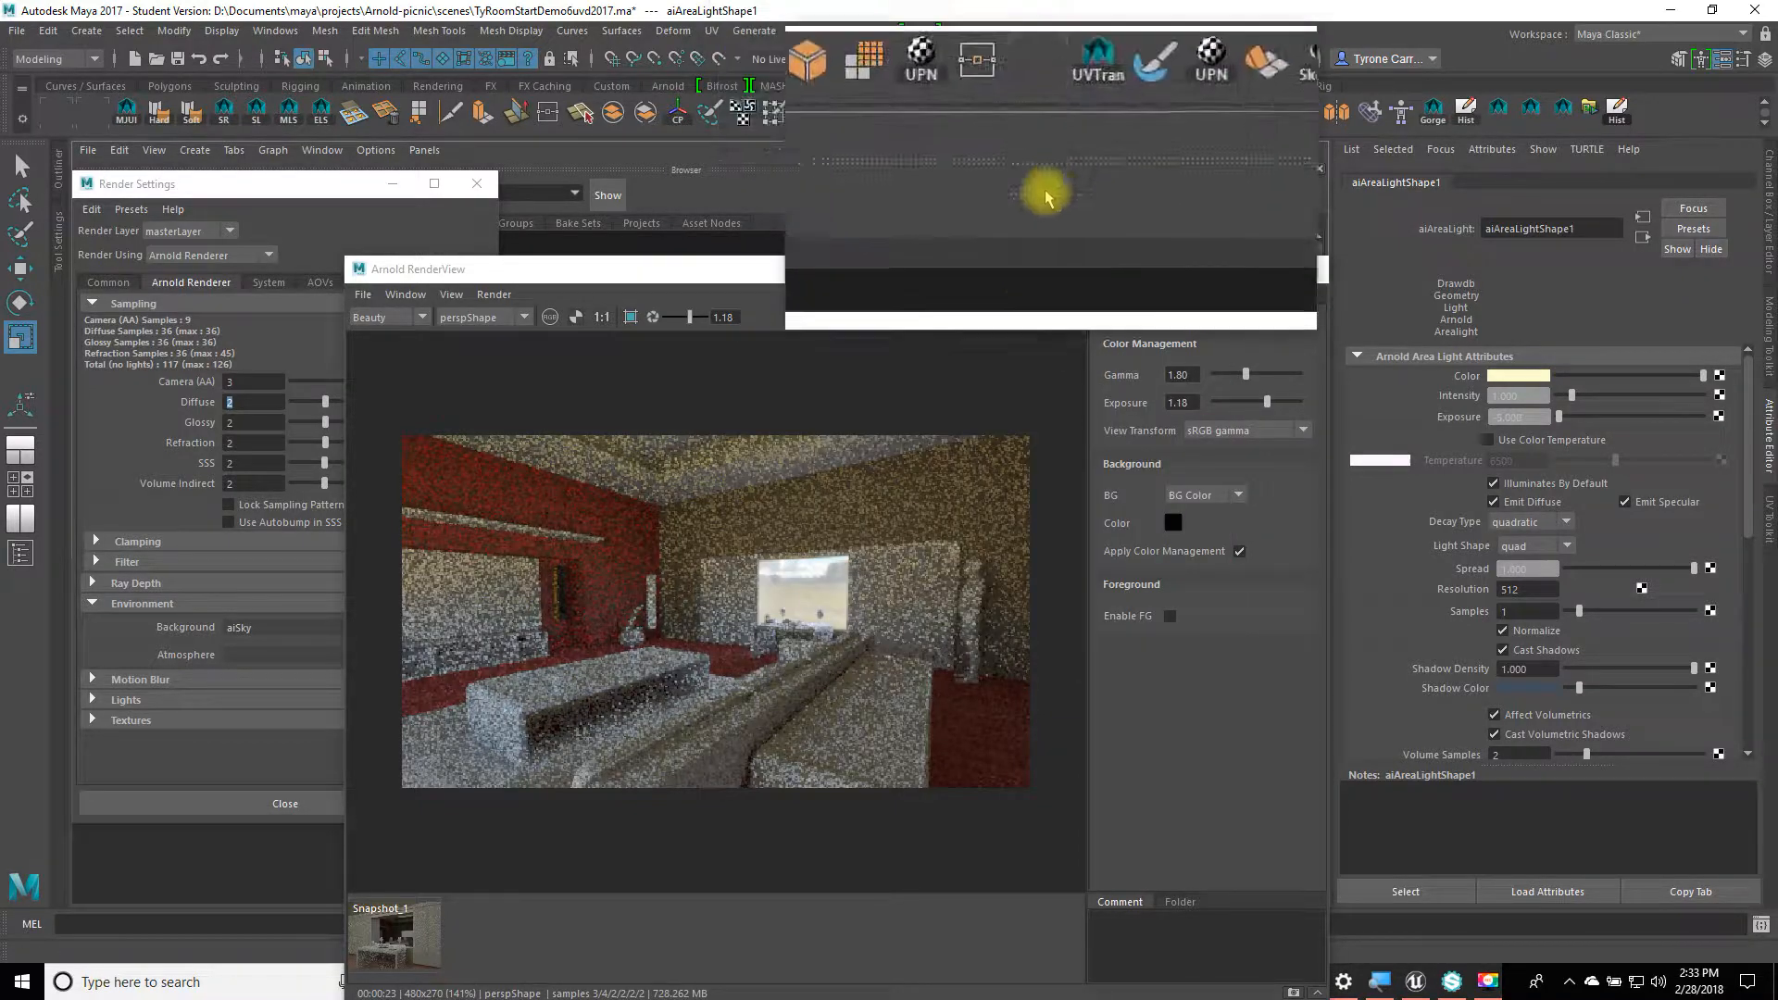
left_click_drag(969, 280, 825, 218)
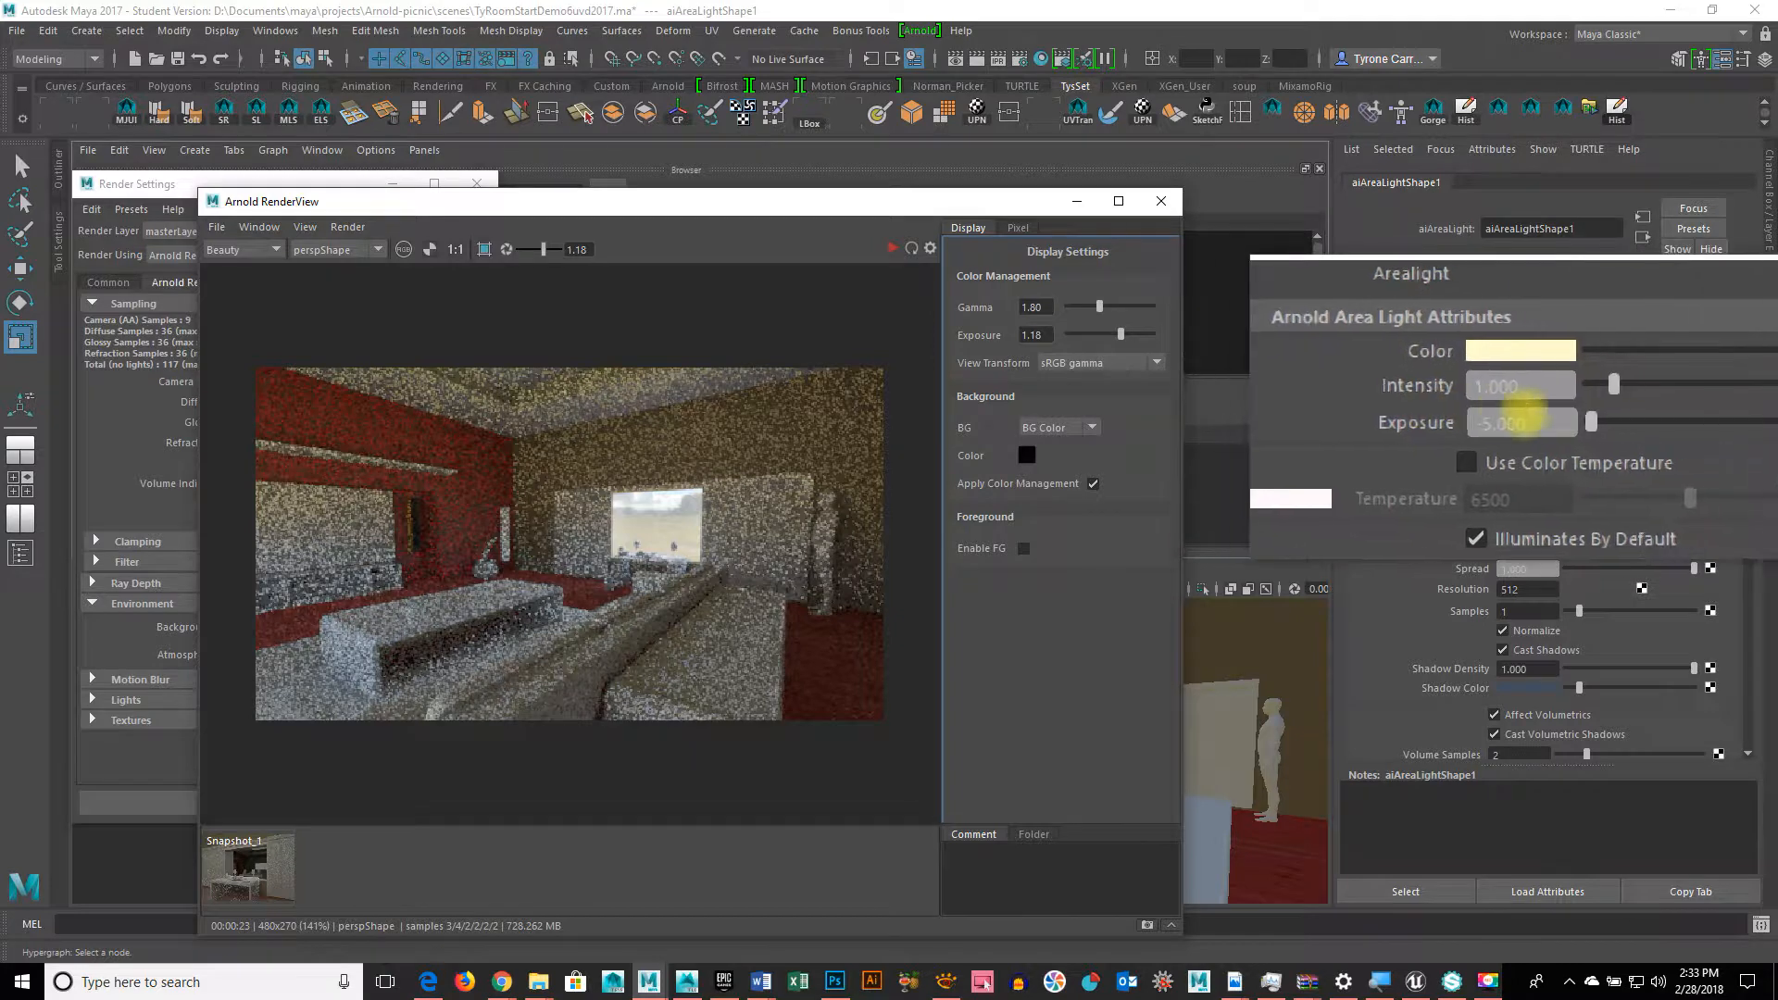
left_click_drag(1539, 417, 1365, 422)
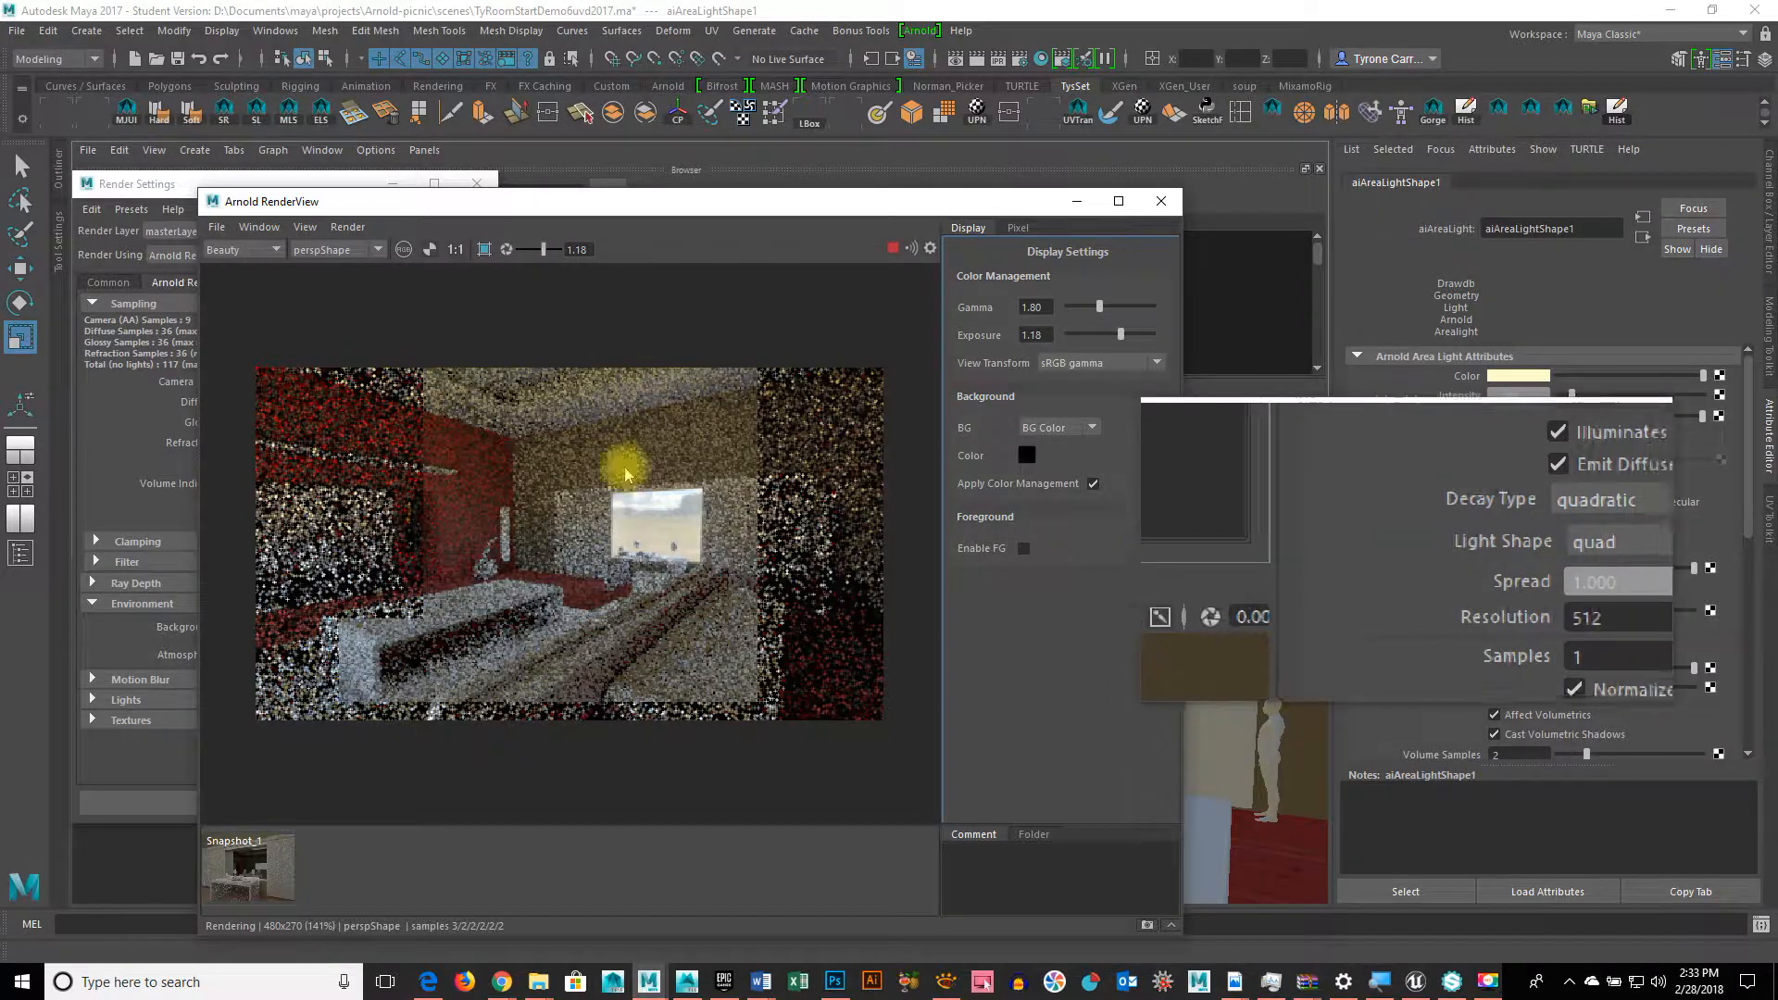
Step: Switch RenderView's View > Test Resolution to 50%
left_click(311, 235)
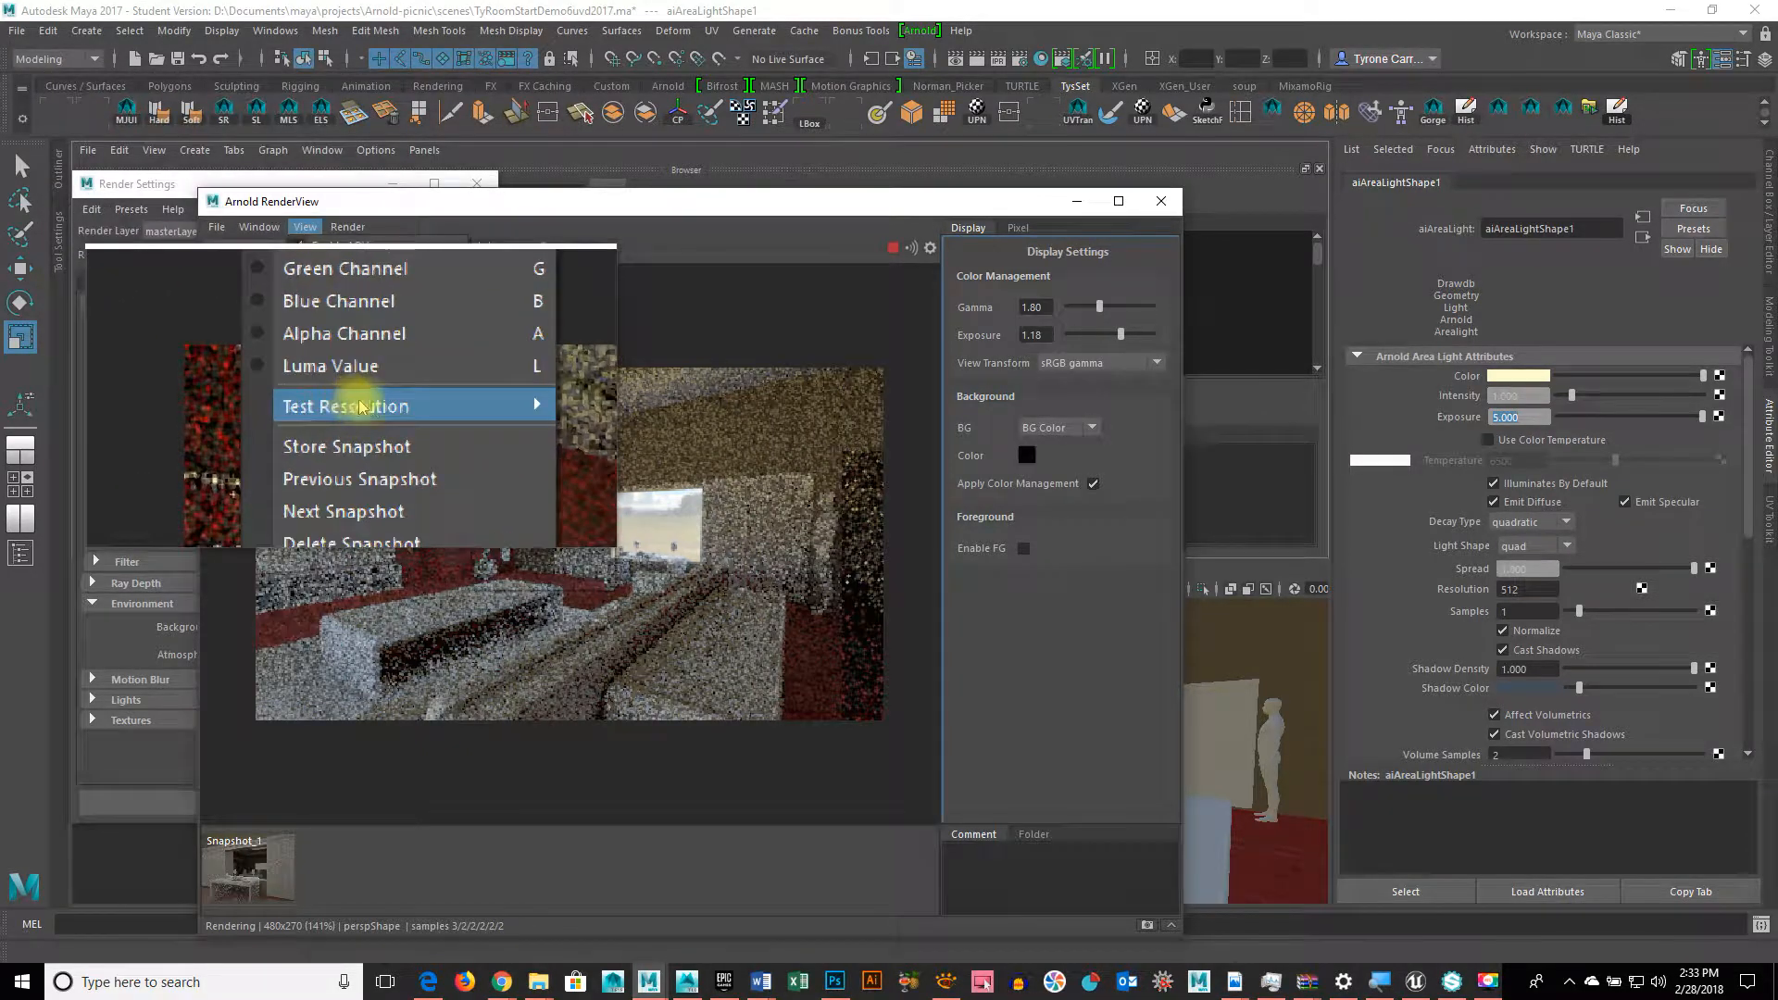
mouse_move(361, 408)
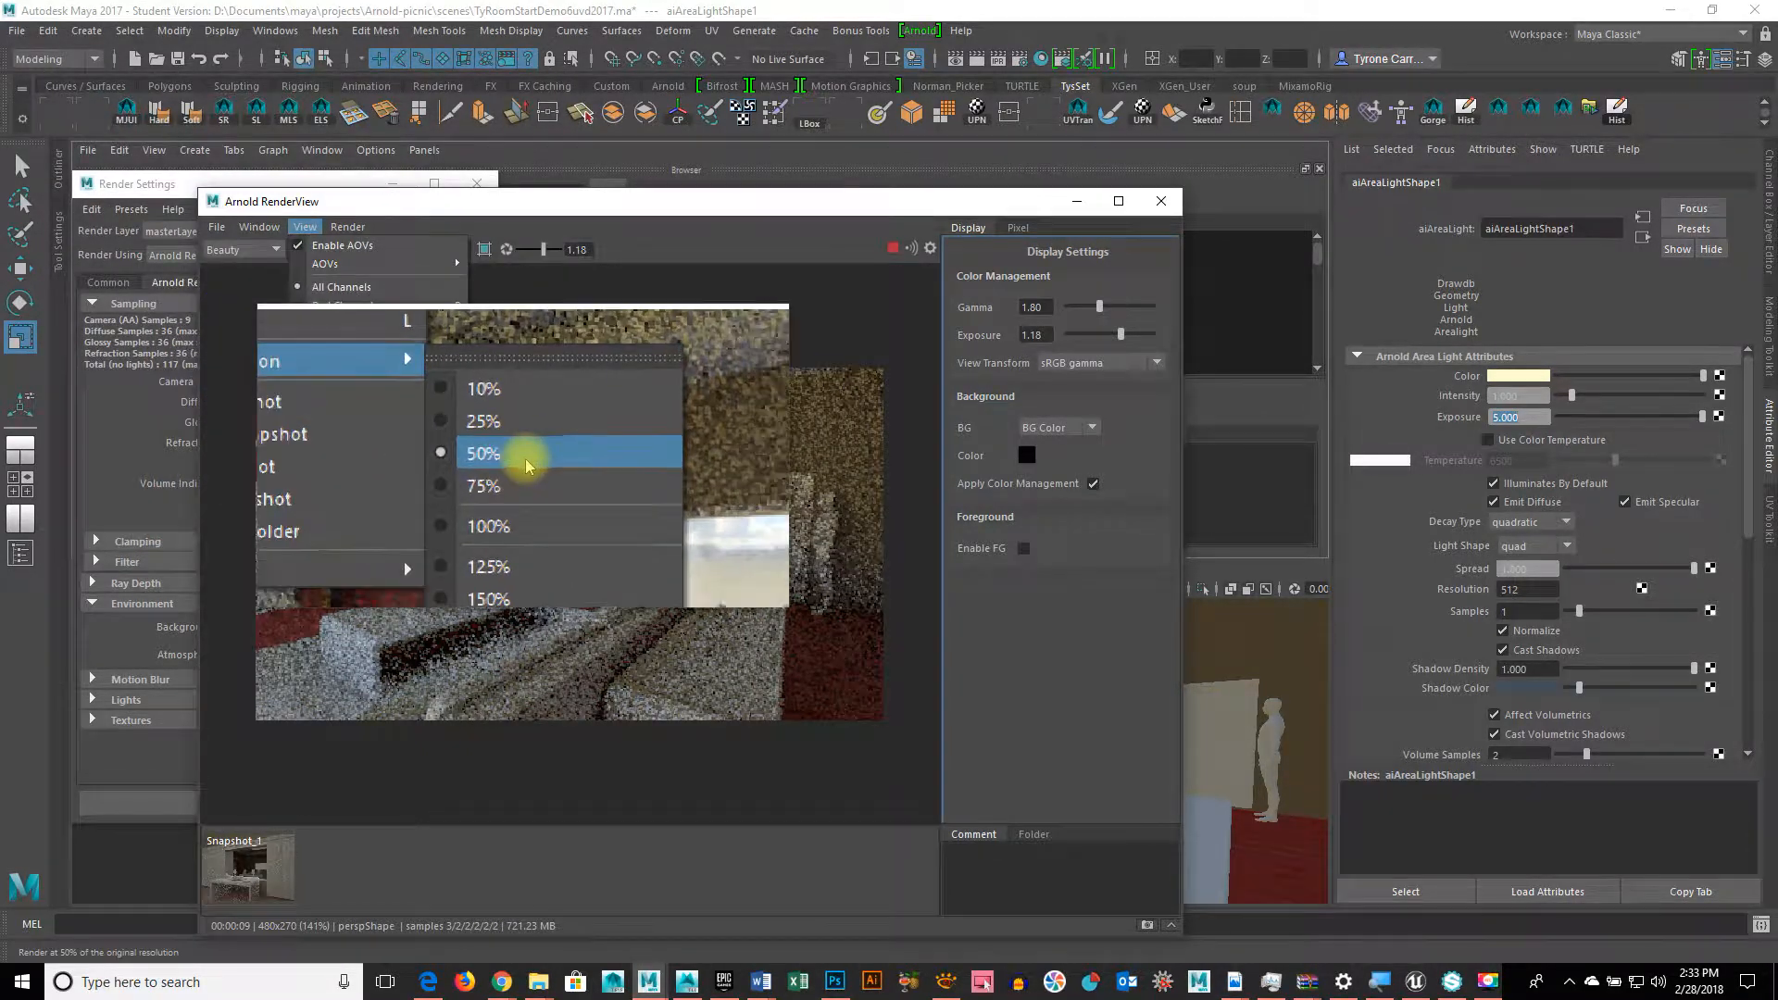
left_click(527, 462)
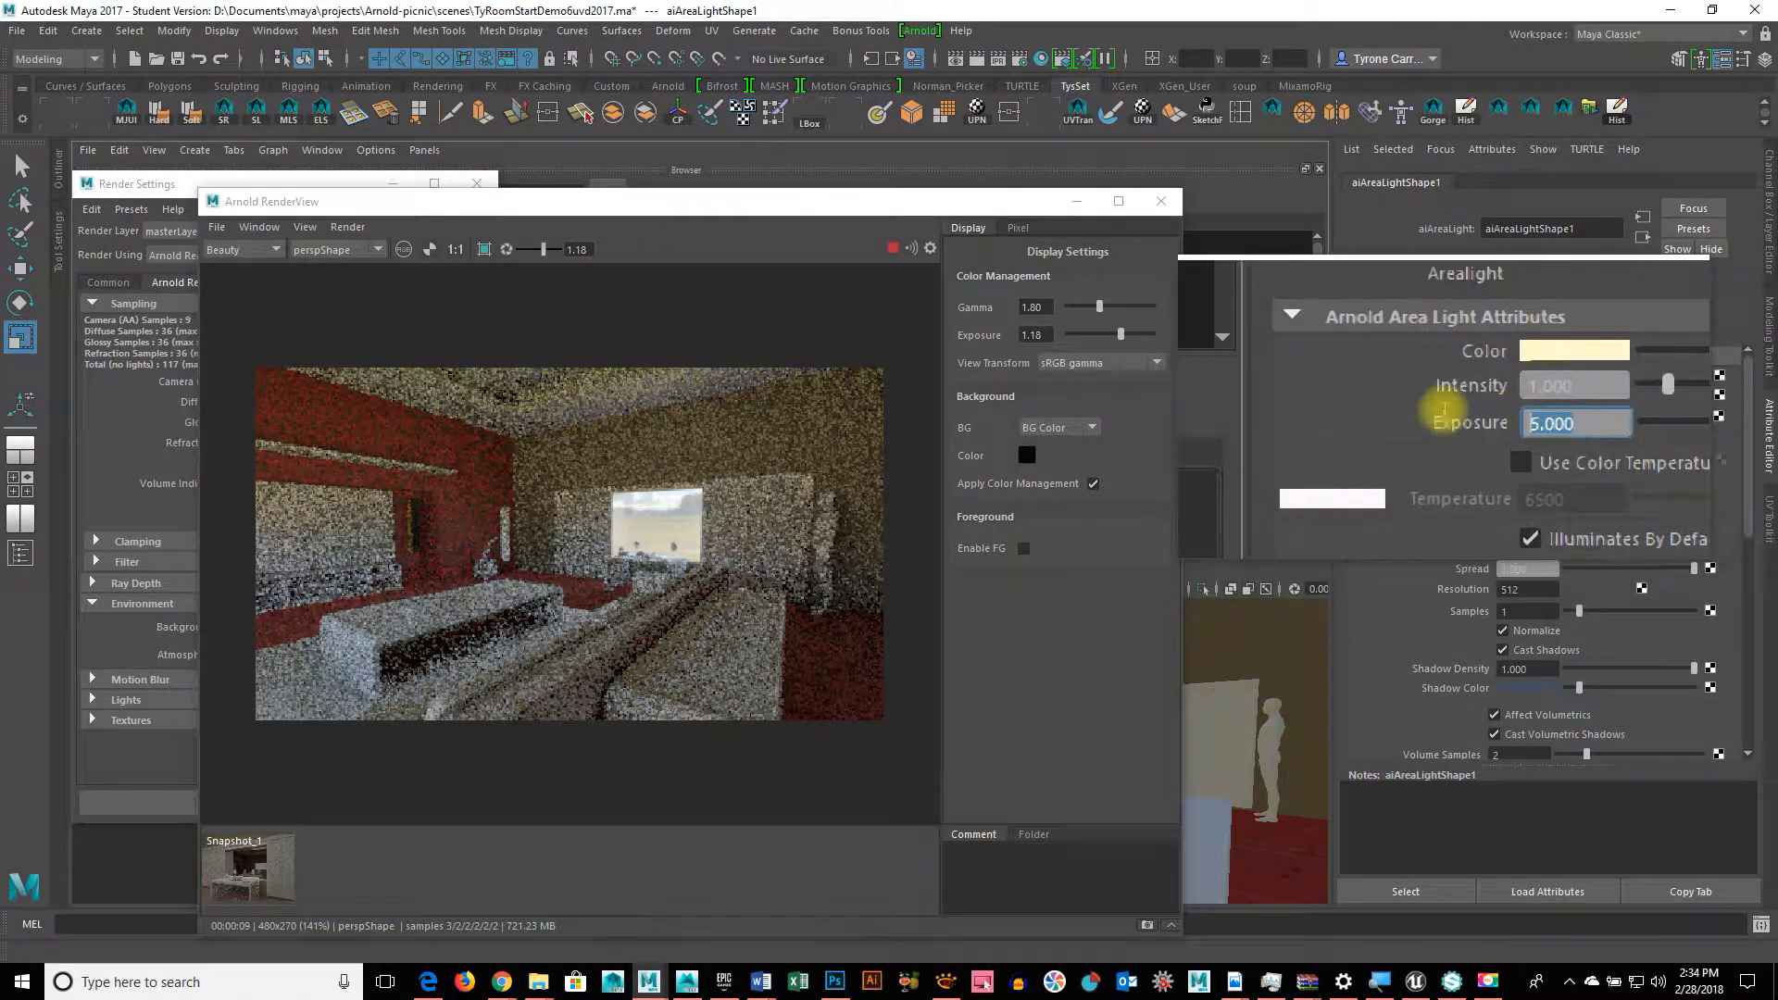
Step: Set the area light's exposure to 10, then raise it to 15
key("Return")
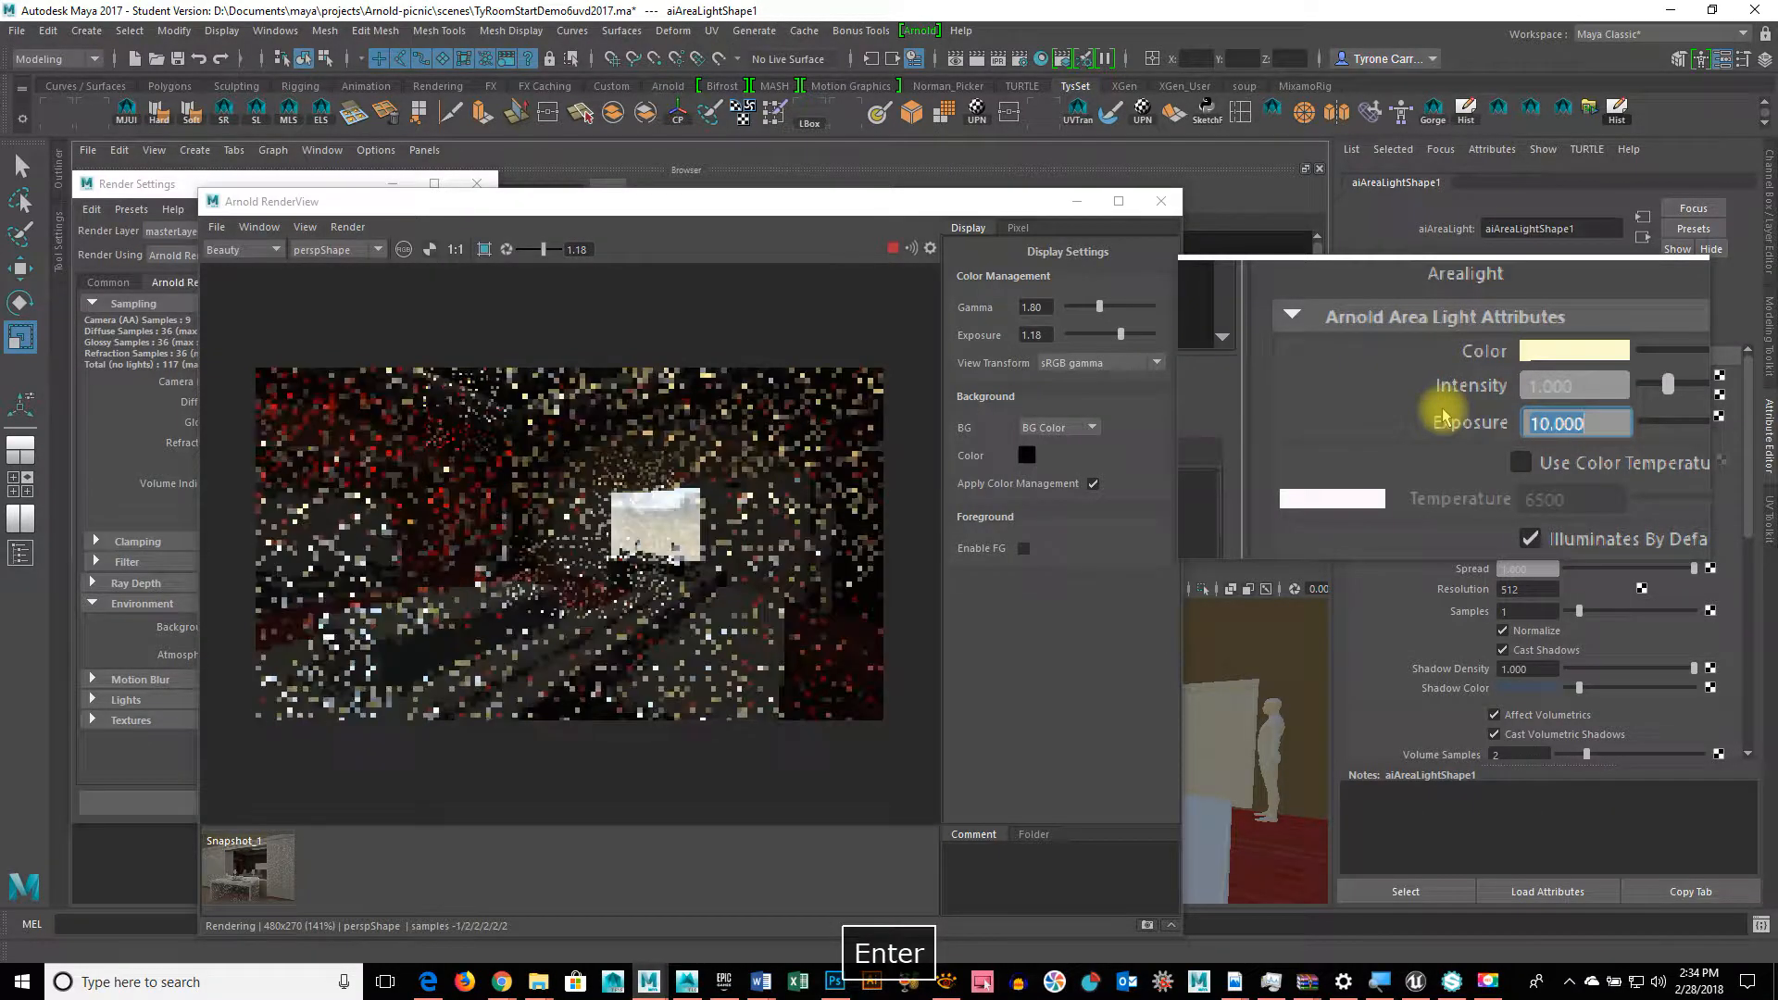
type("15")
key("Return")
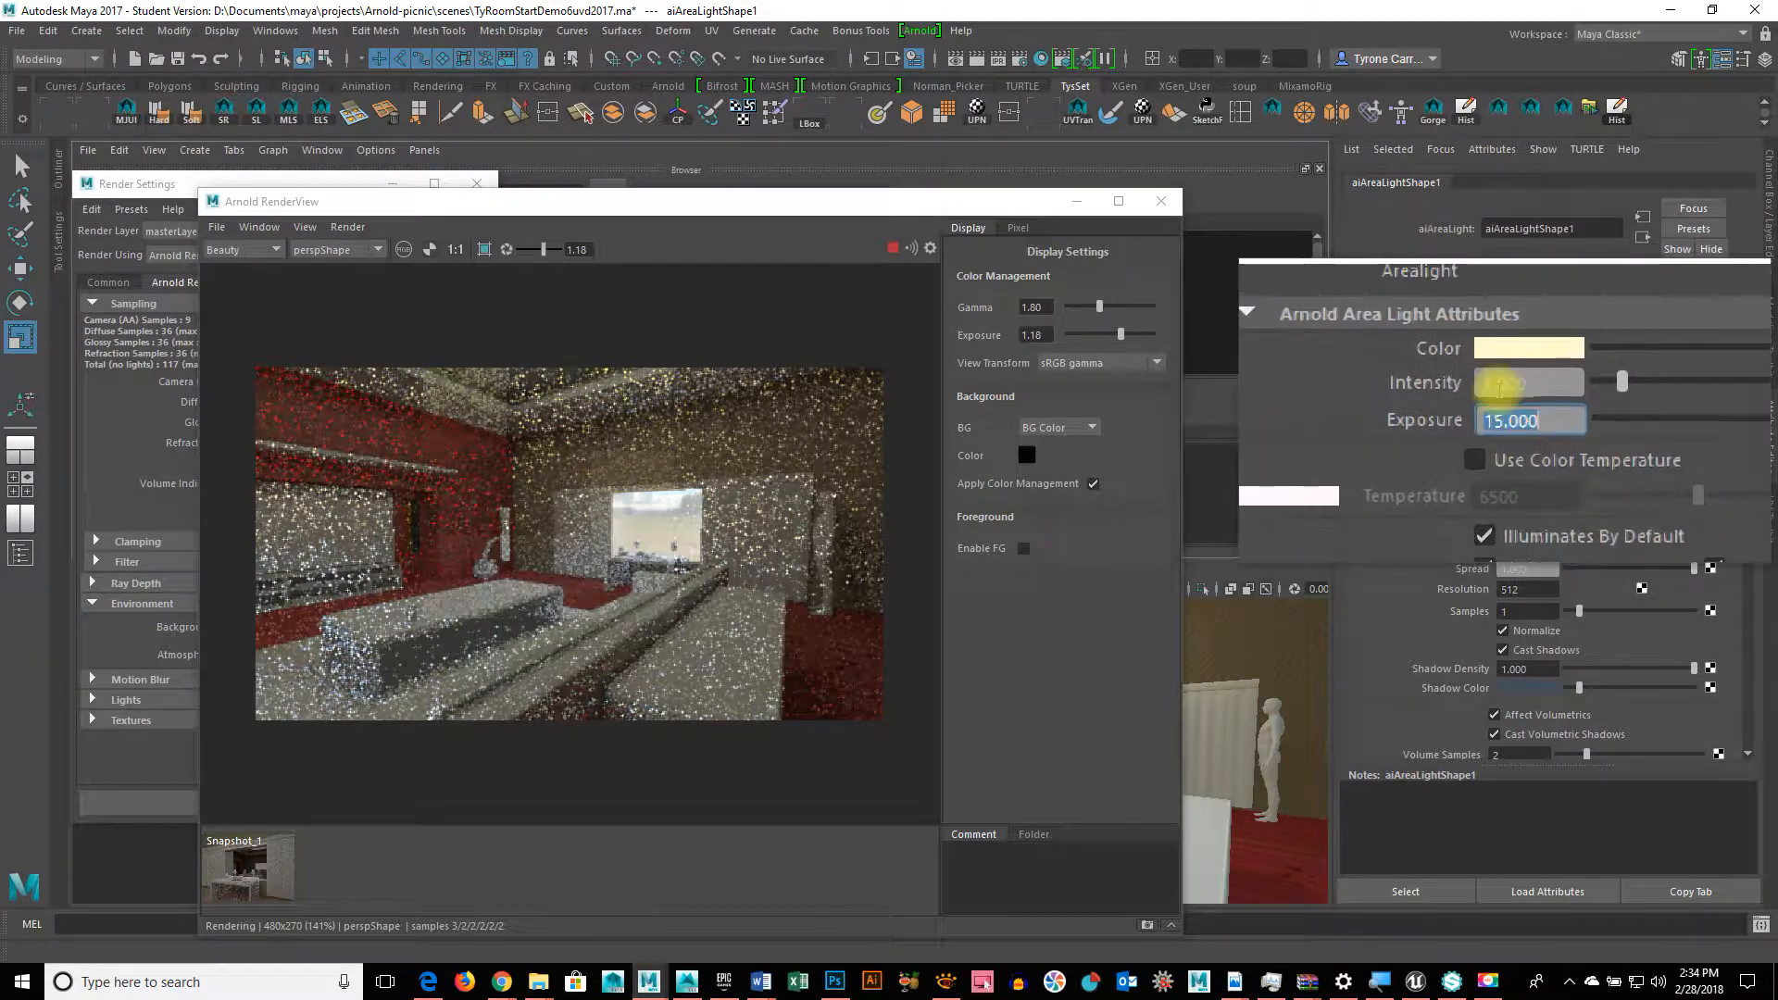
Step: Tint the area light colour warm orange: hue 27.692, saturation 0.667
left_click(1509, 376)
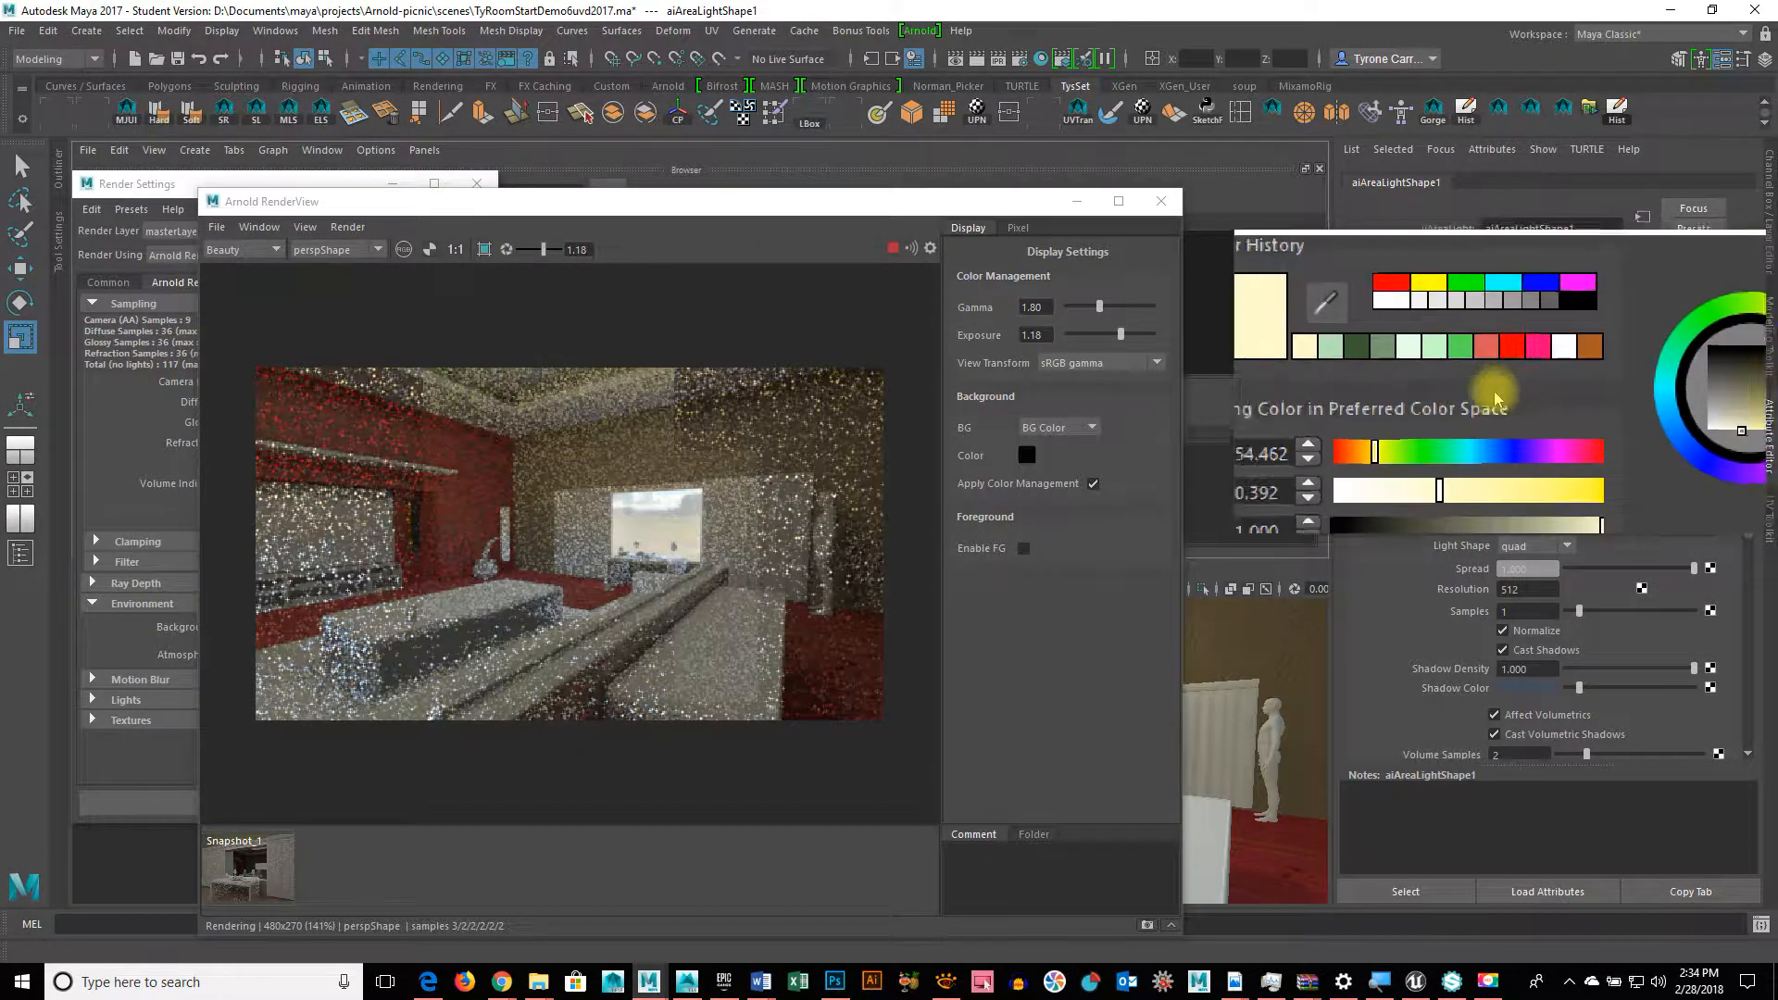
left_click_drag(1424, 422, 1417, 423)
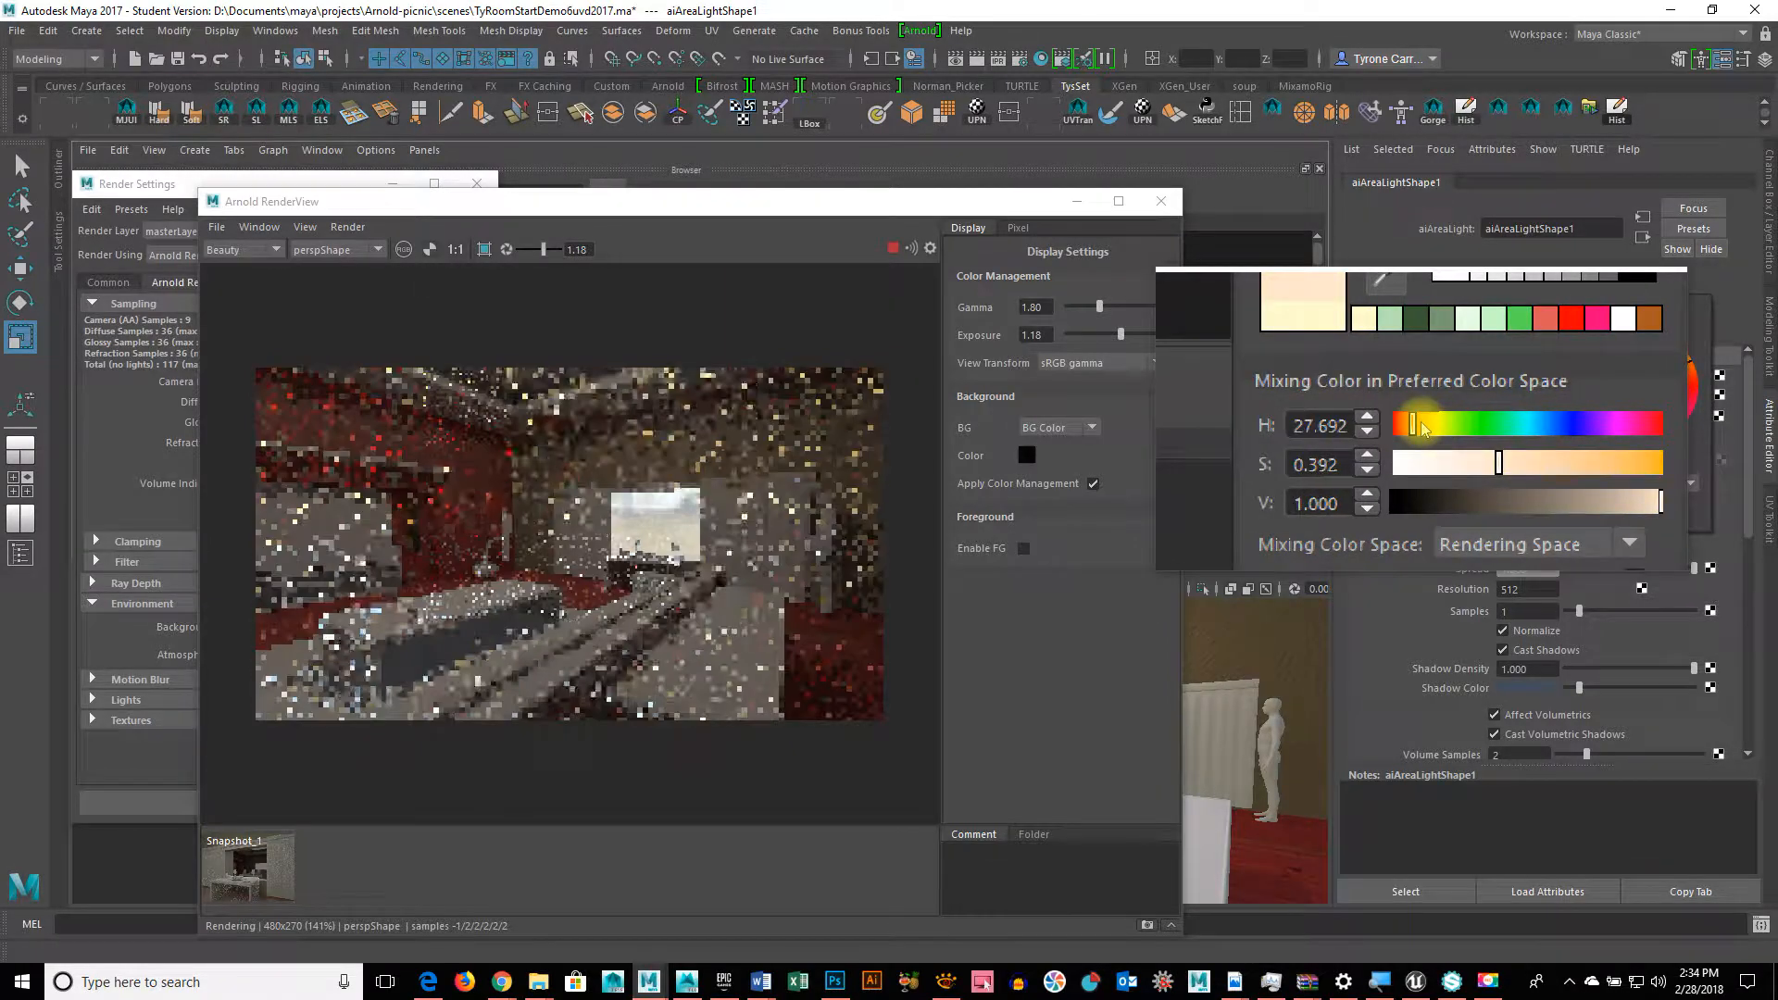
left_click(1505, 445)
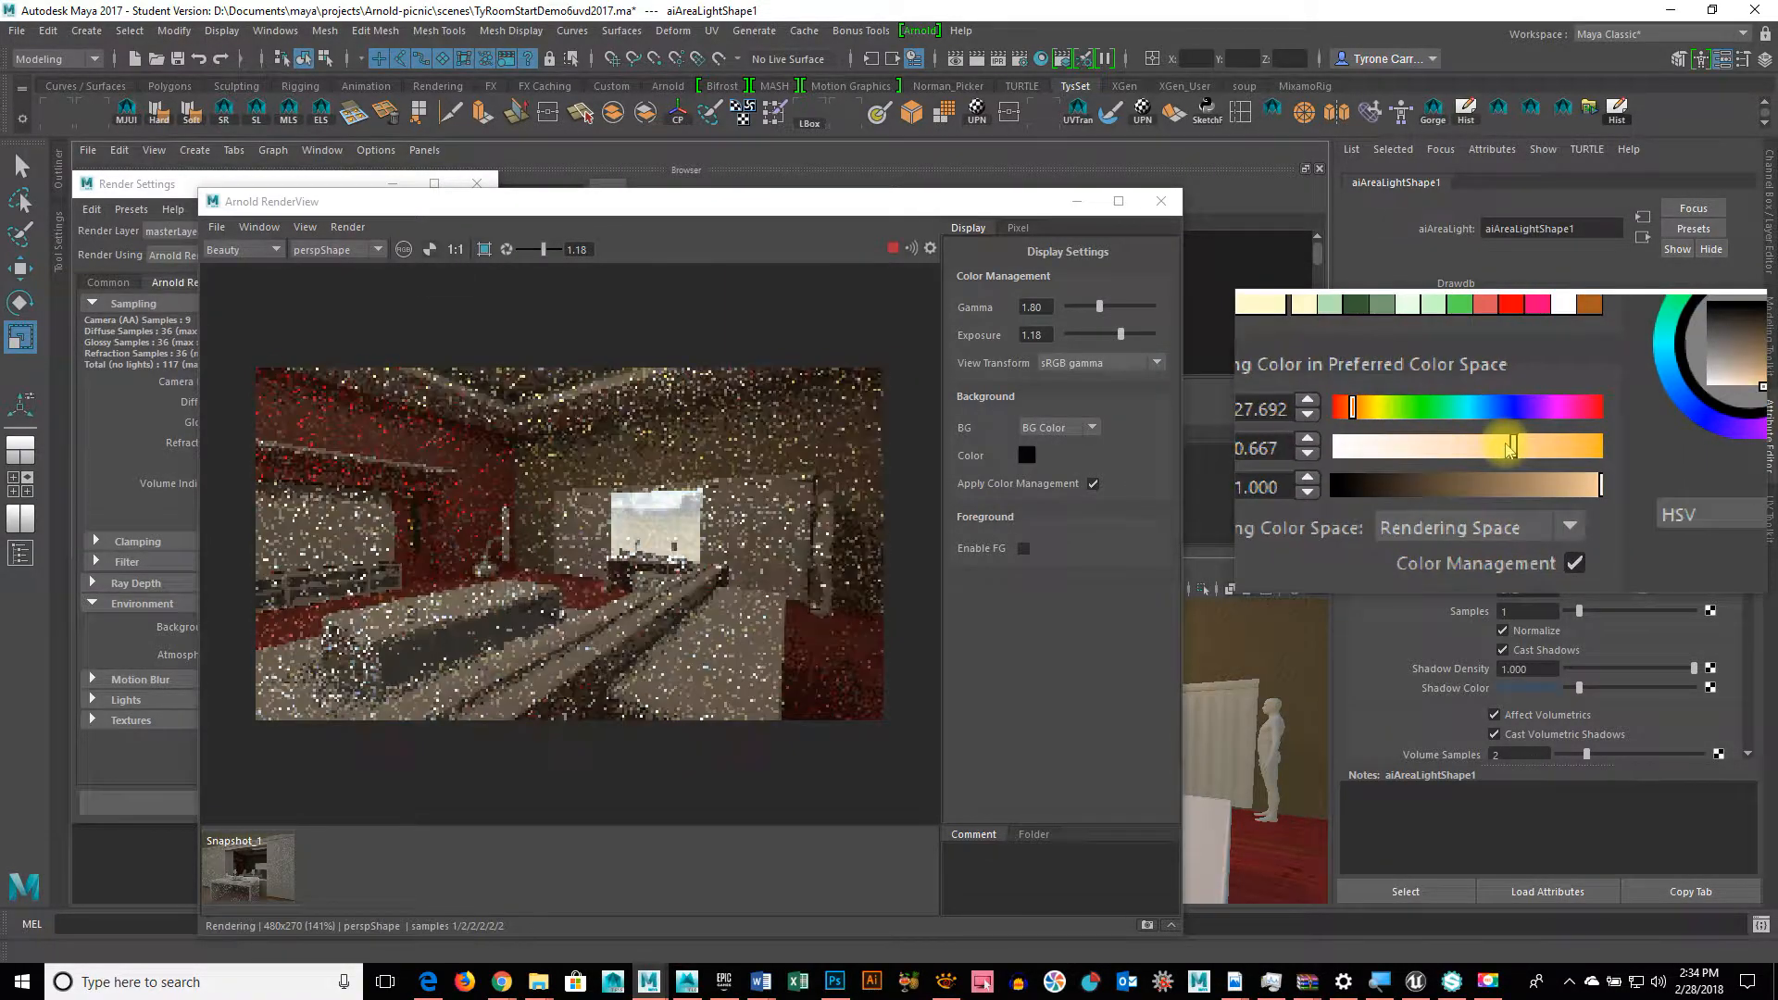
left_click_drag(923, 209, 693, 648)
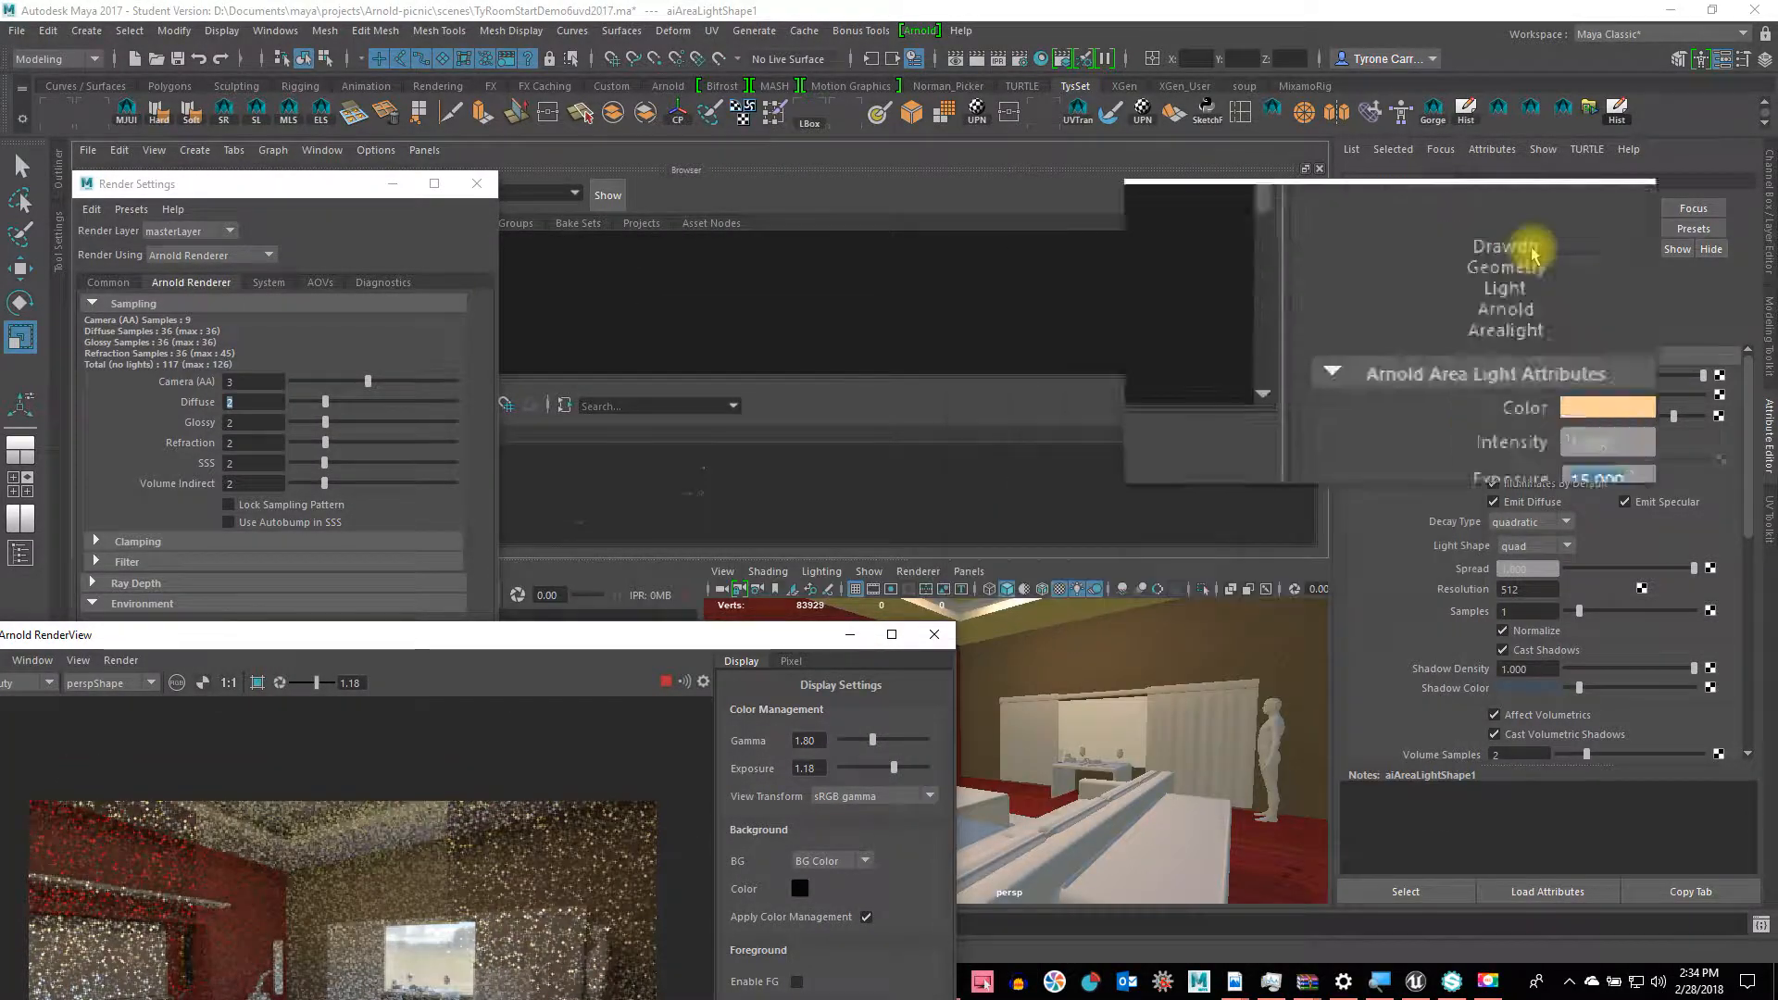
Step: Show the area light's channel values, including exposure 15, beside the re-rendered Arnold RenderView
left_click(1766, 186)
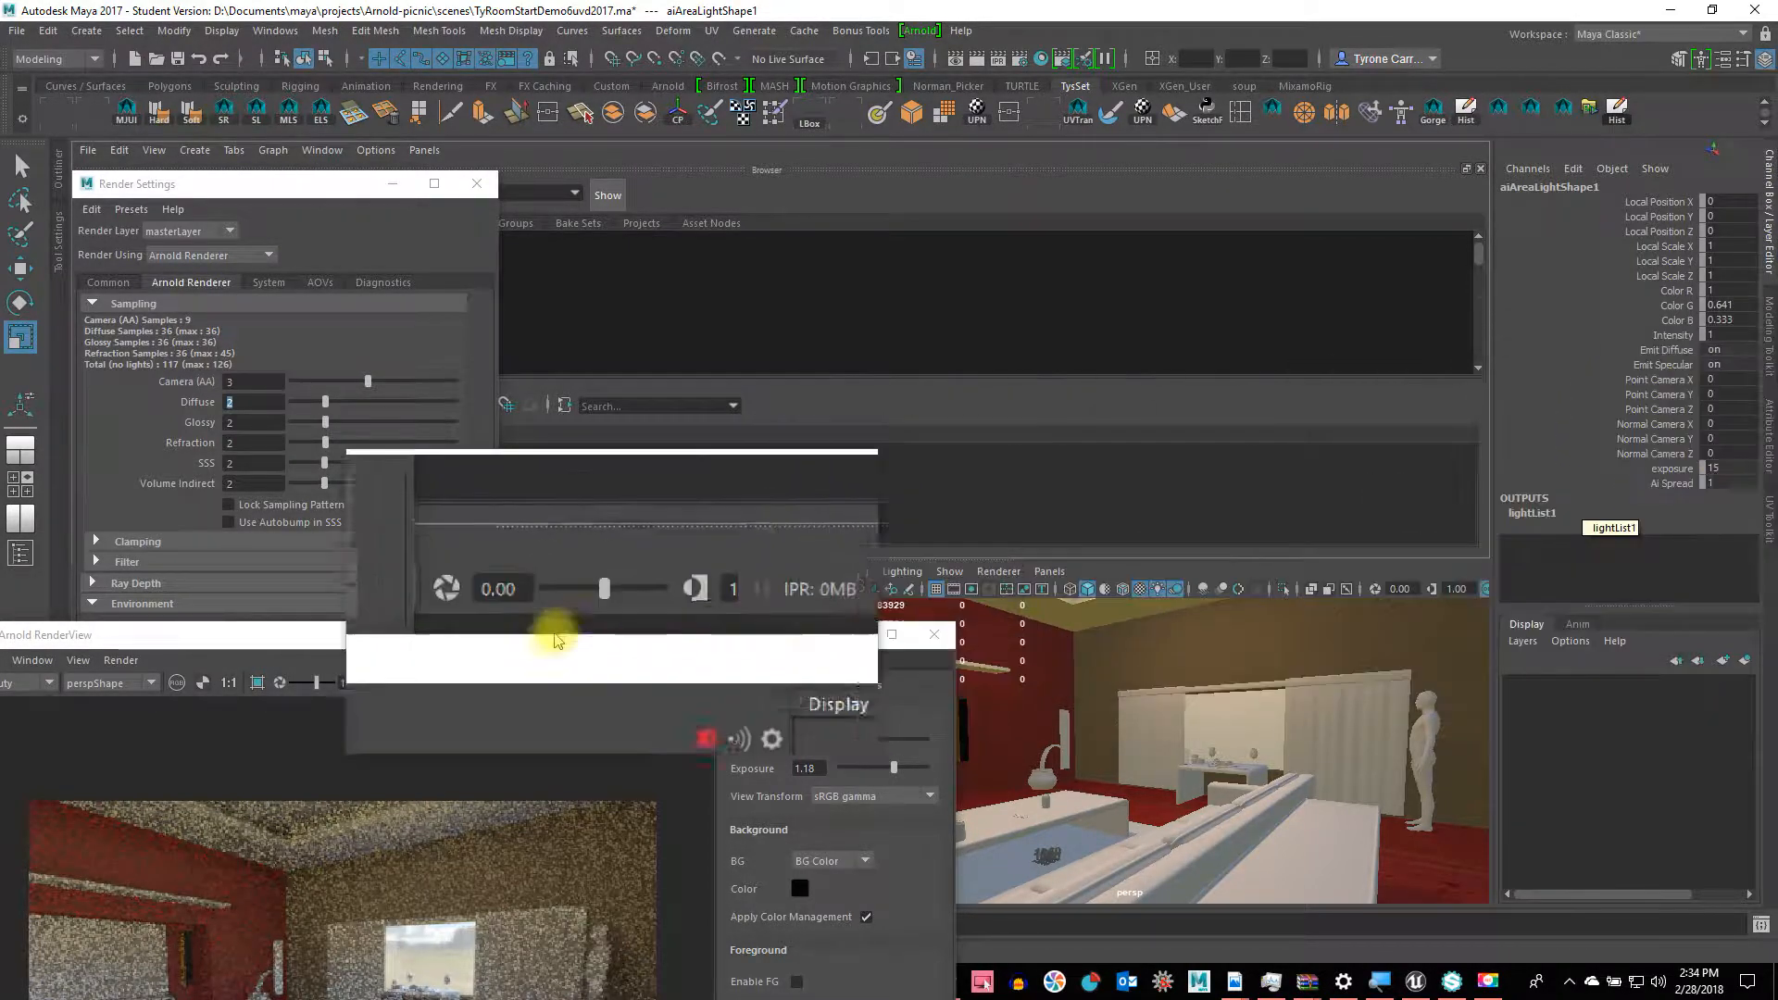
left_click_drag(555, 641, 834, 204)
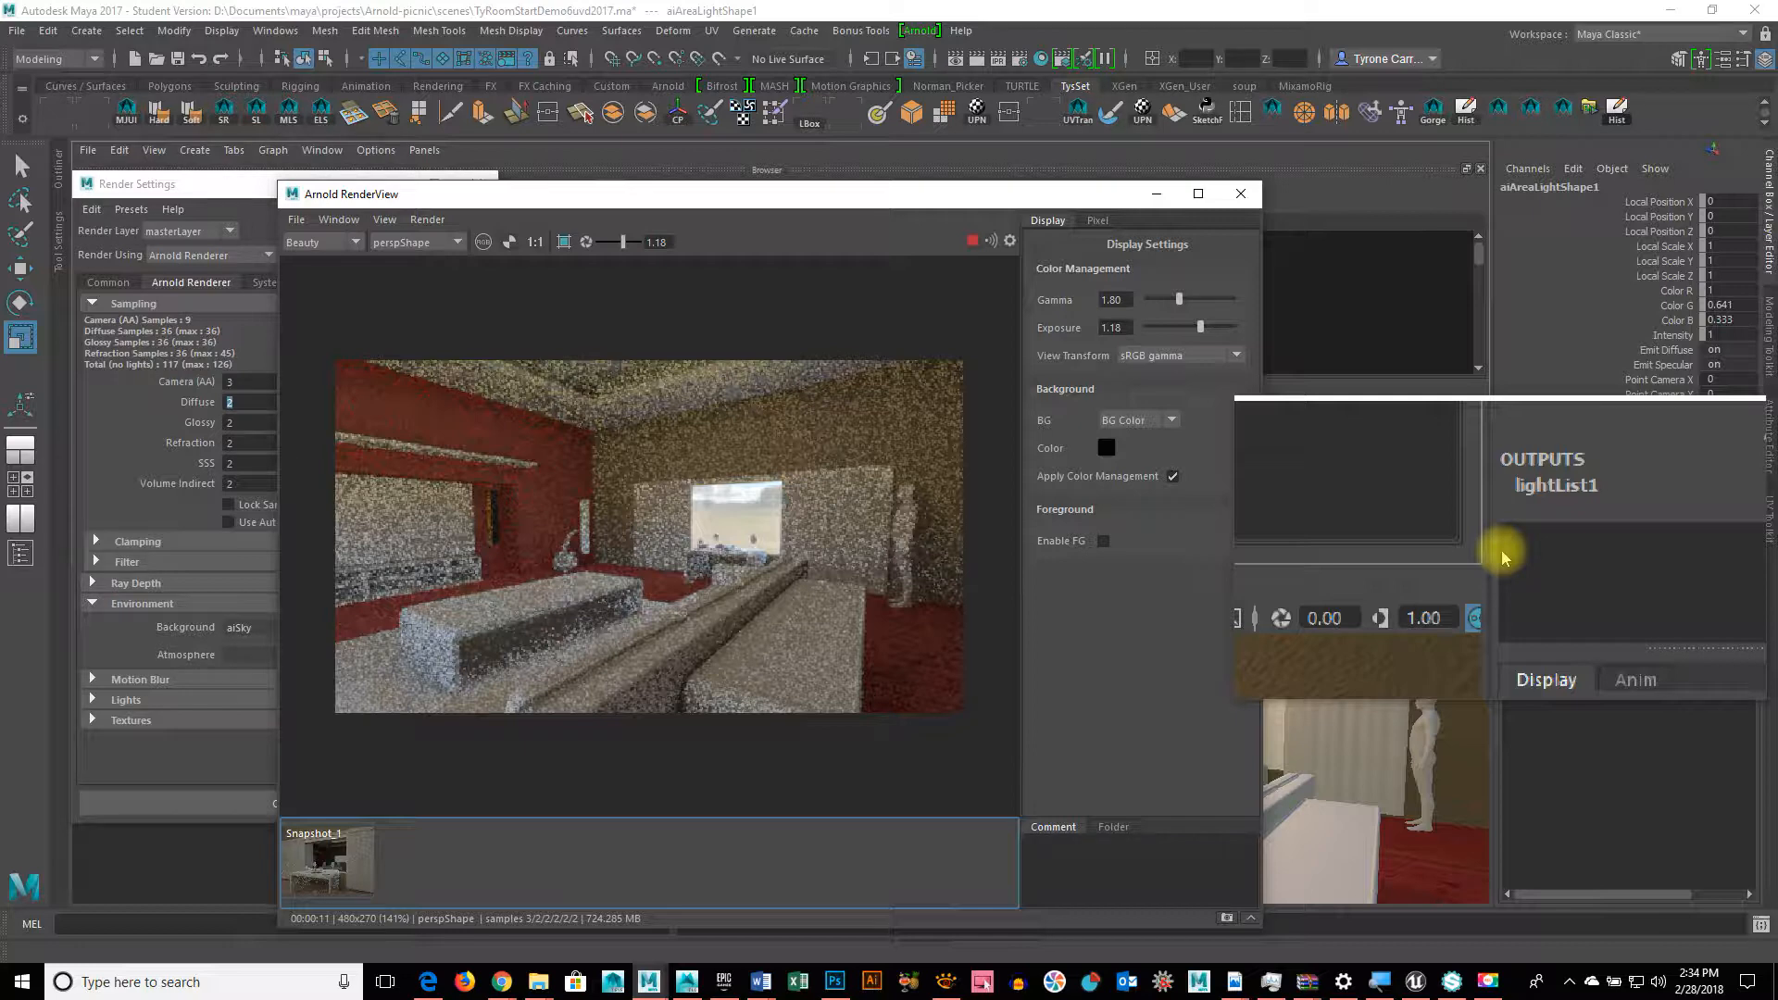
left_click_drag(1065, 194, 883, 335)
Step: Switch pCube101 to face mode and select a floor face
left_click(1440, 842)
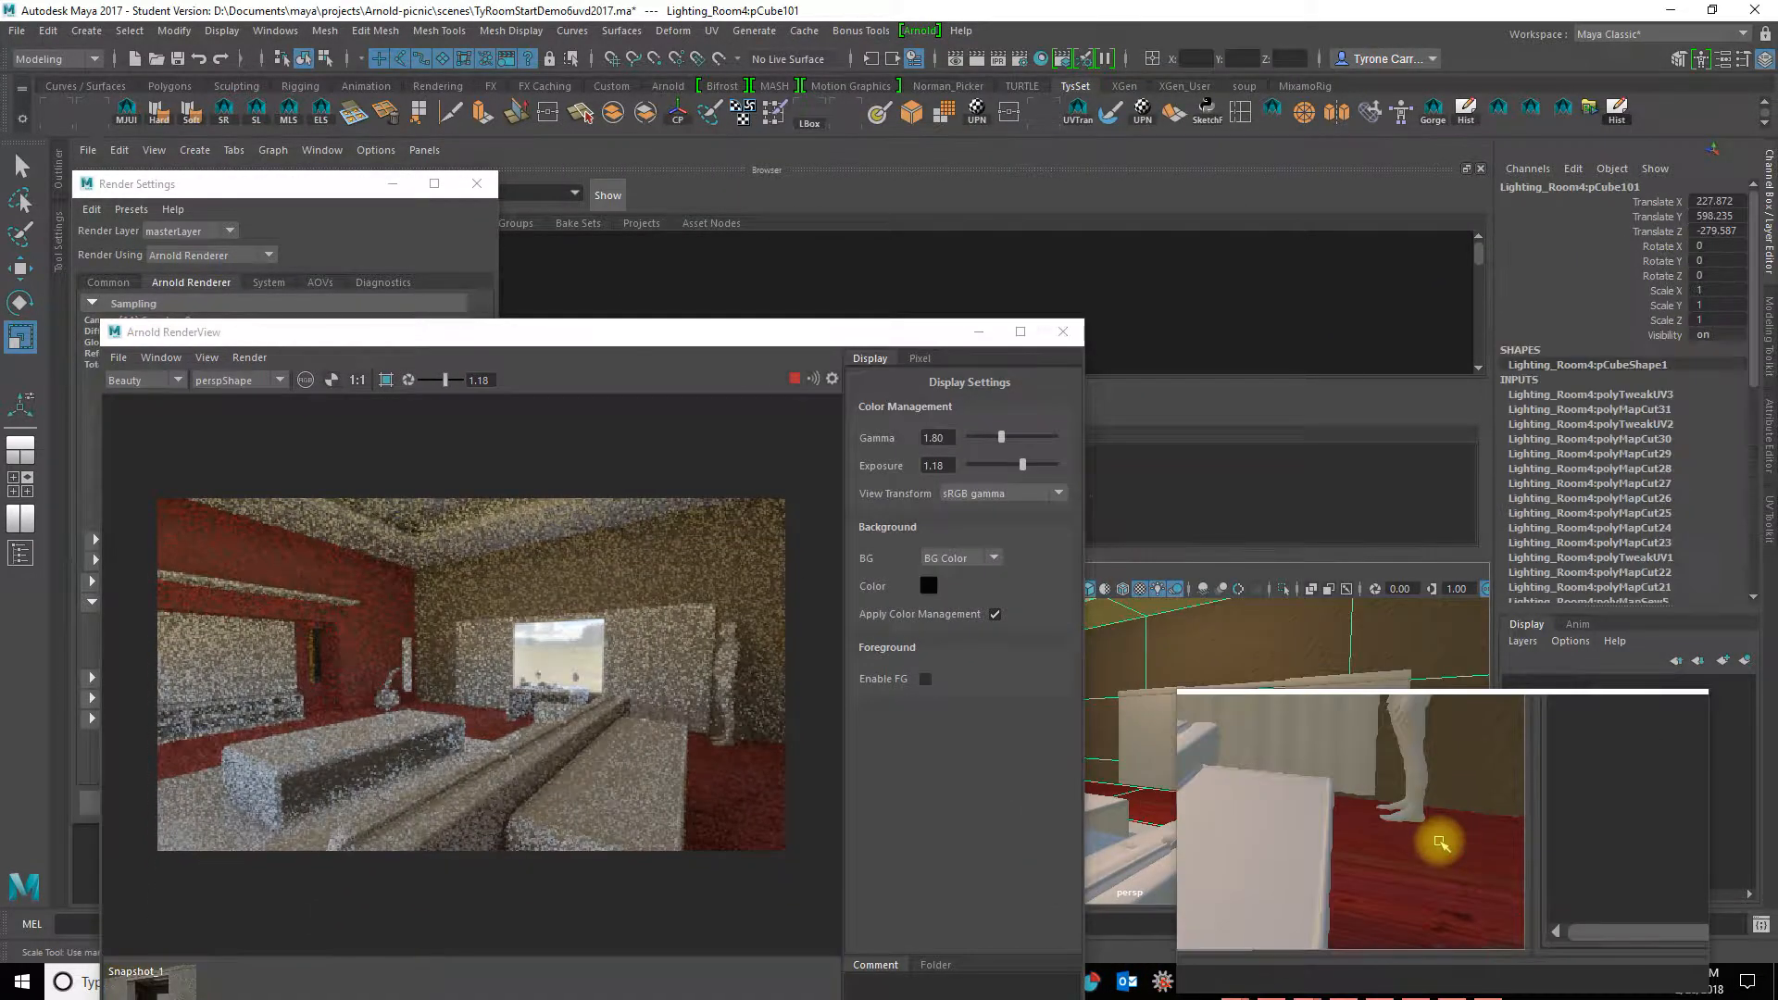
right_click(1439, 842)
mouse_move(1427, 724)
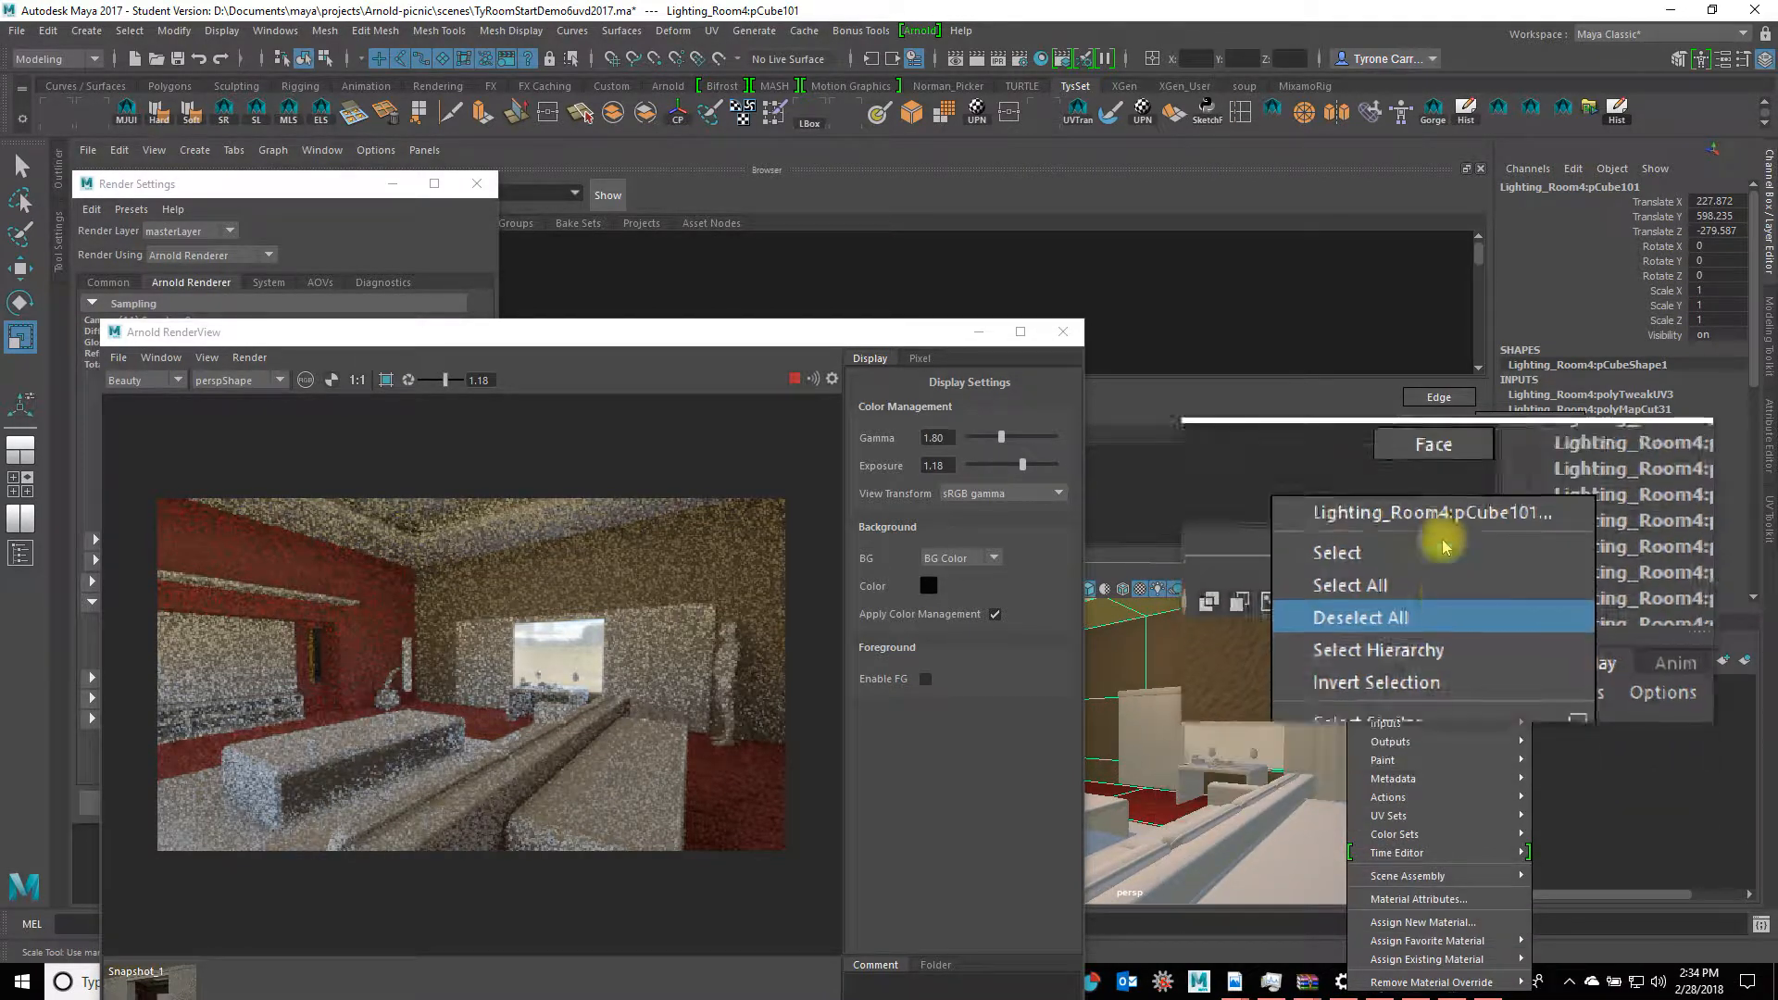
left_click(1441, 496)
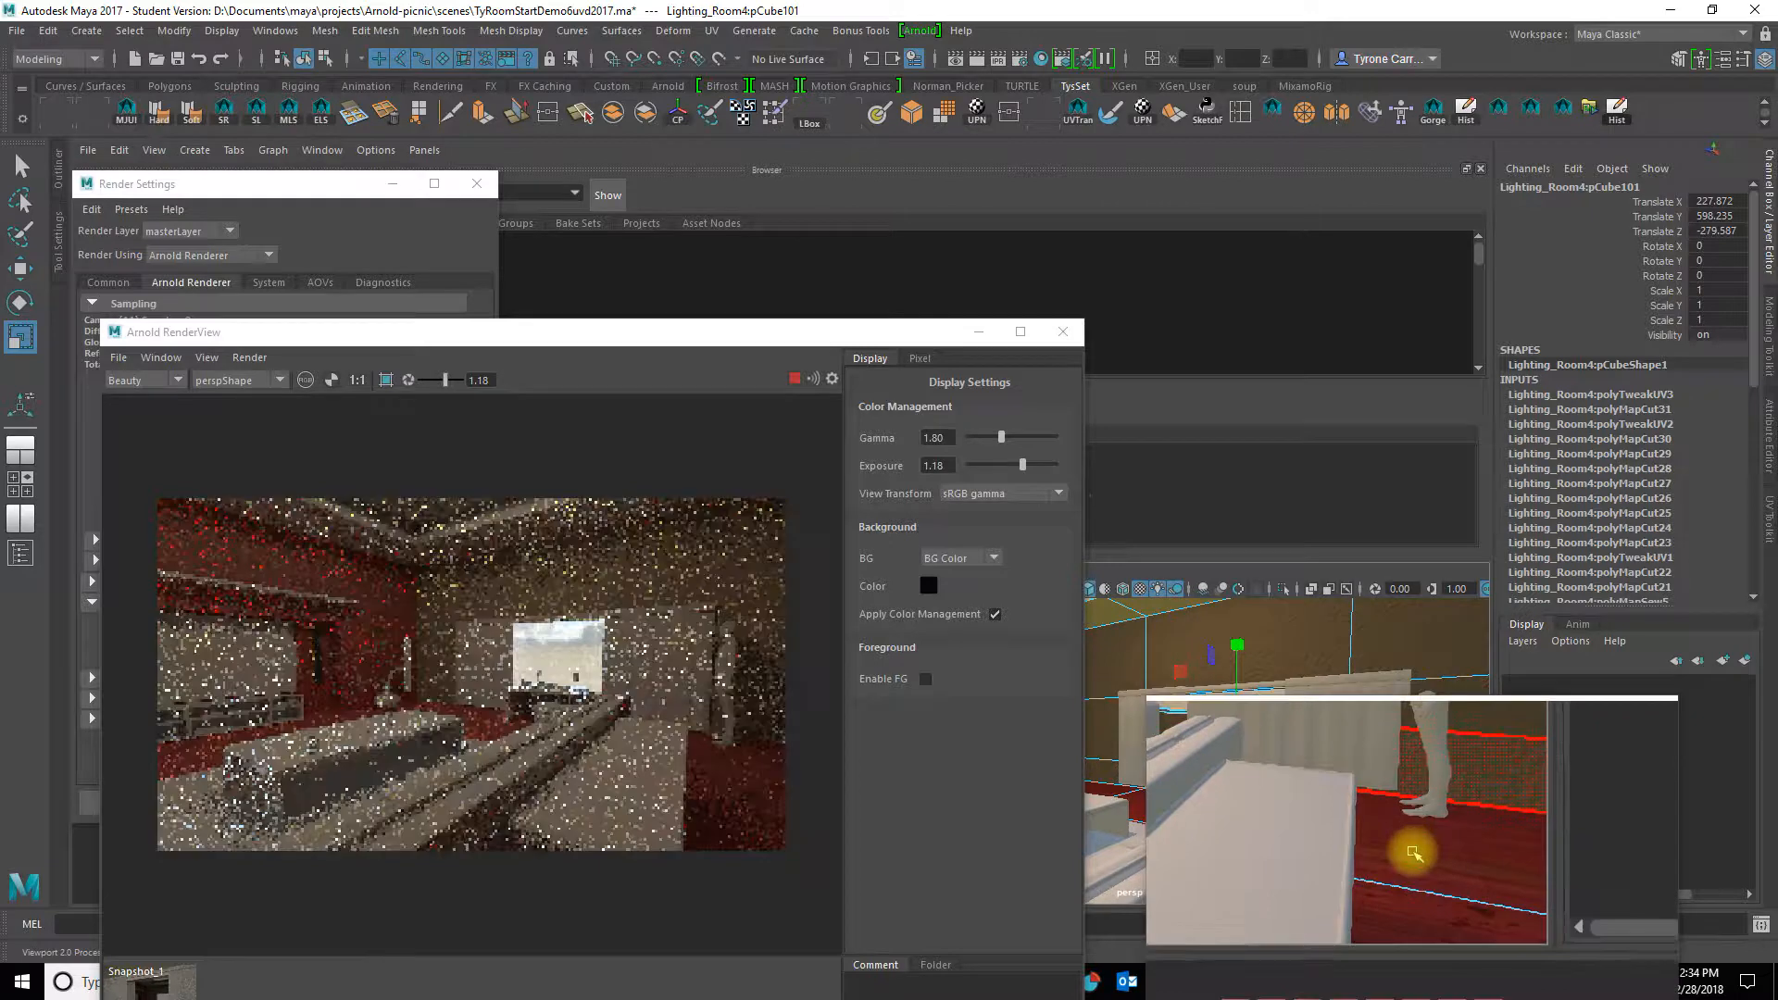
left_click(1413, 854)
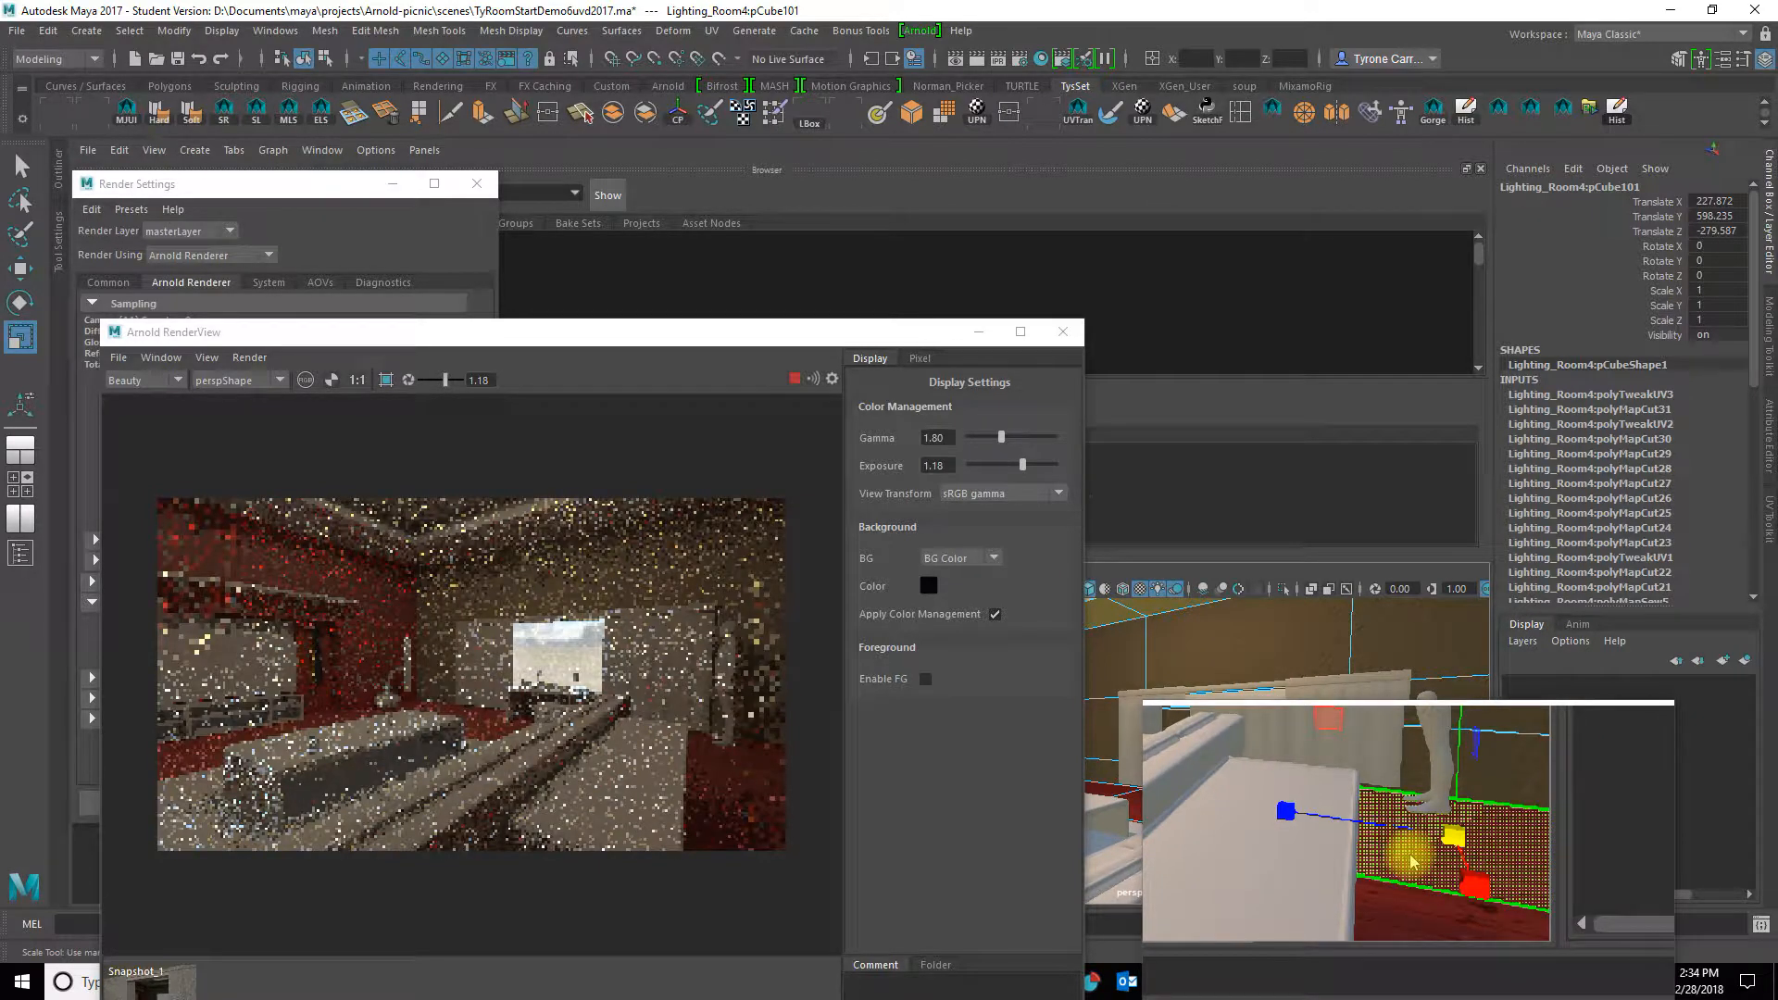
Step: Open the face's aiStandard8 material and review its Reflection settings and file11 bump map
right_click_drag(1414, 862, 1310, 905)
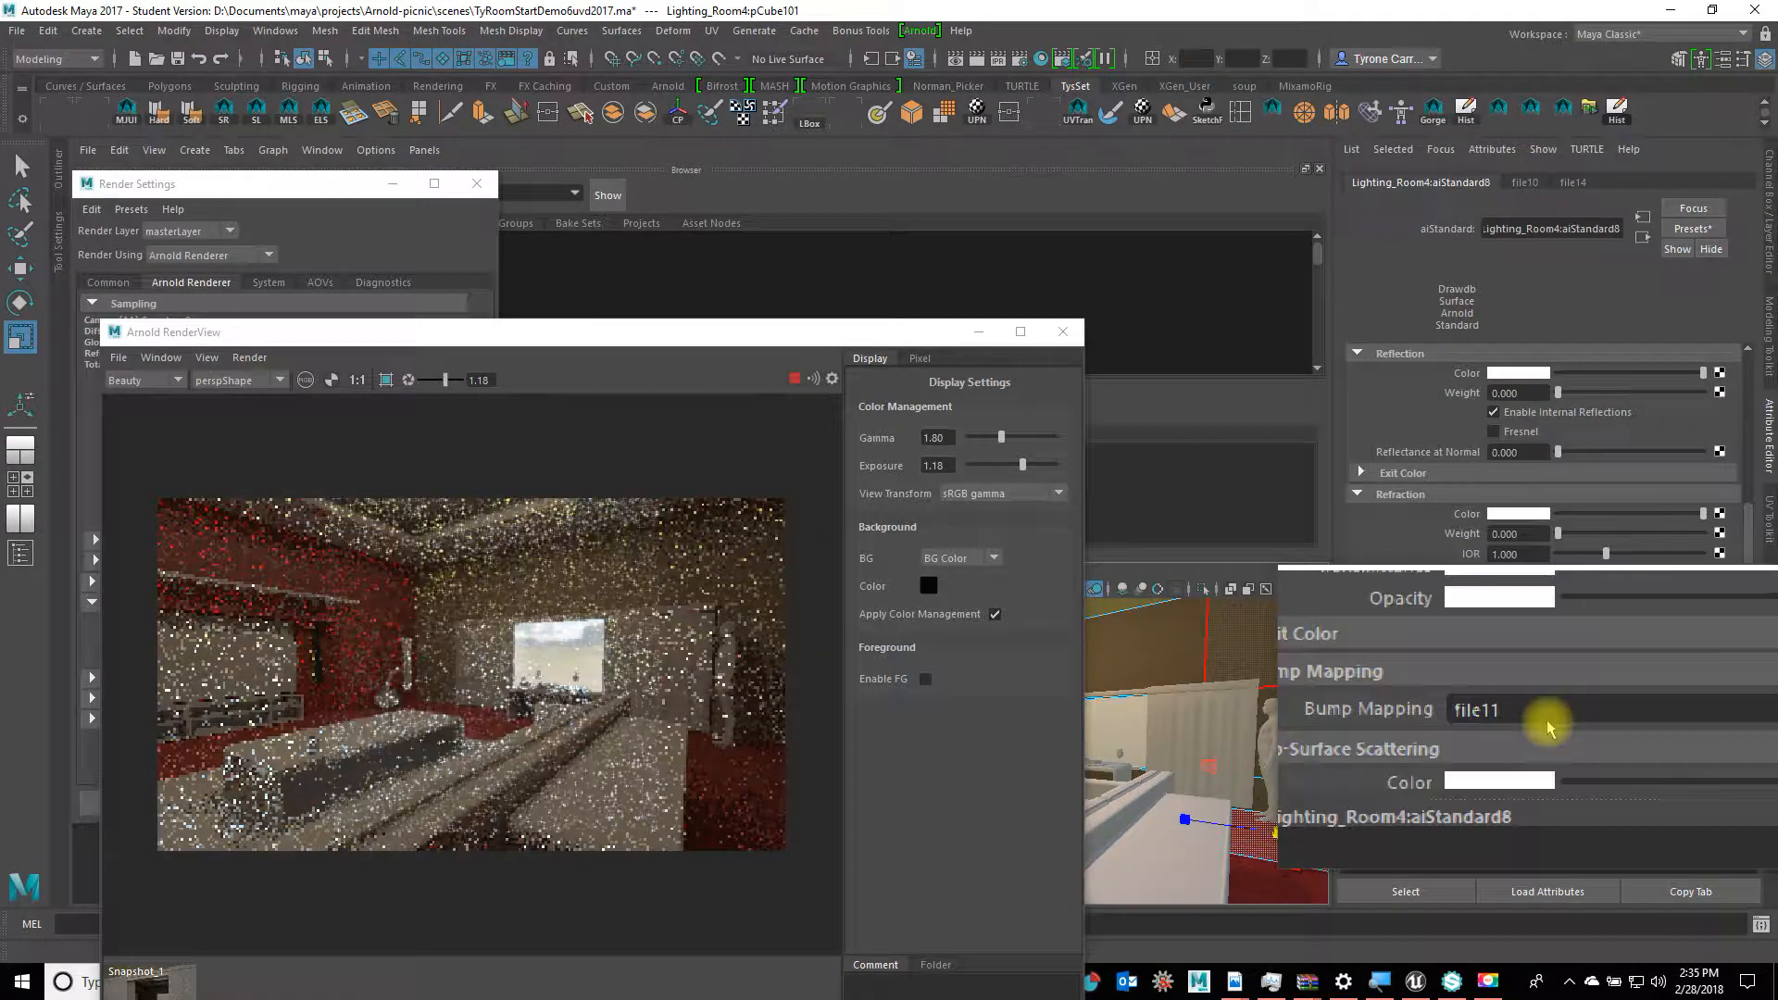
scroll(1552, 727, "down", 2)
scroll(1551, 727, "down", 3)
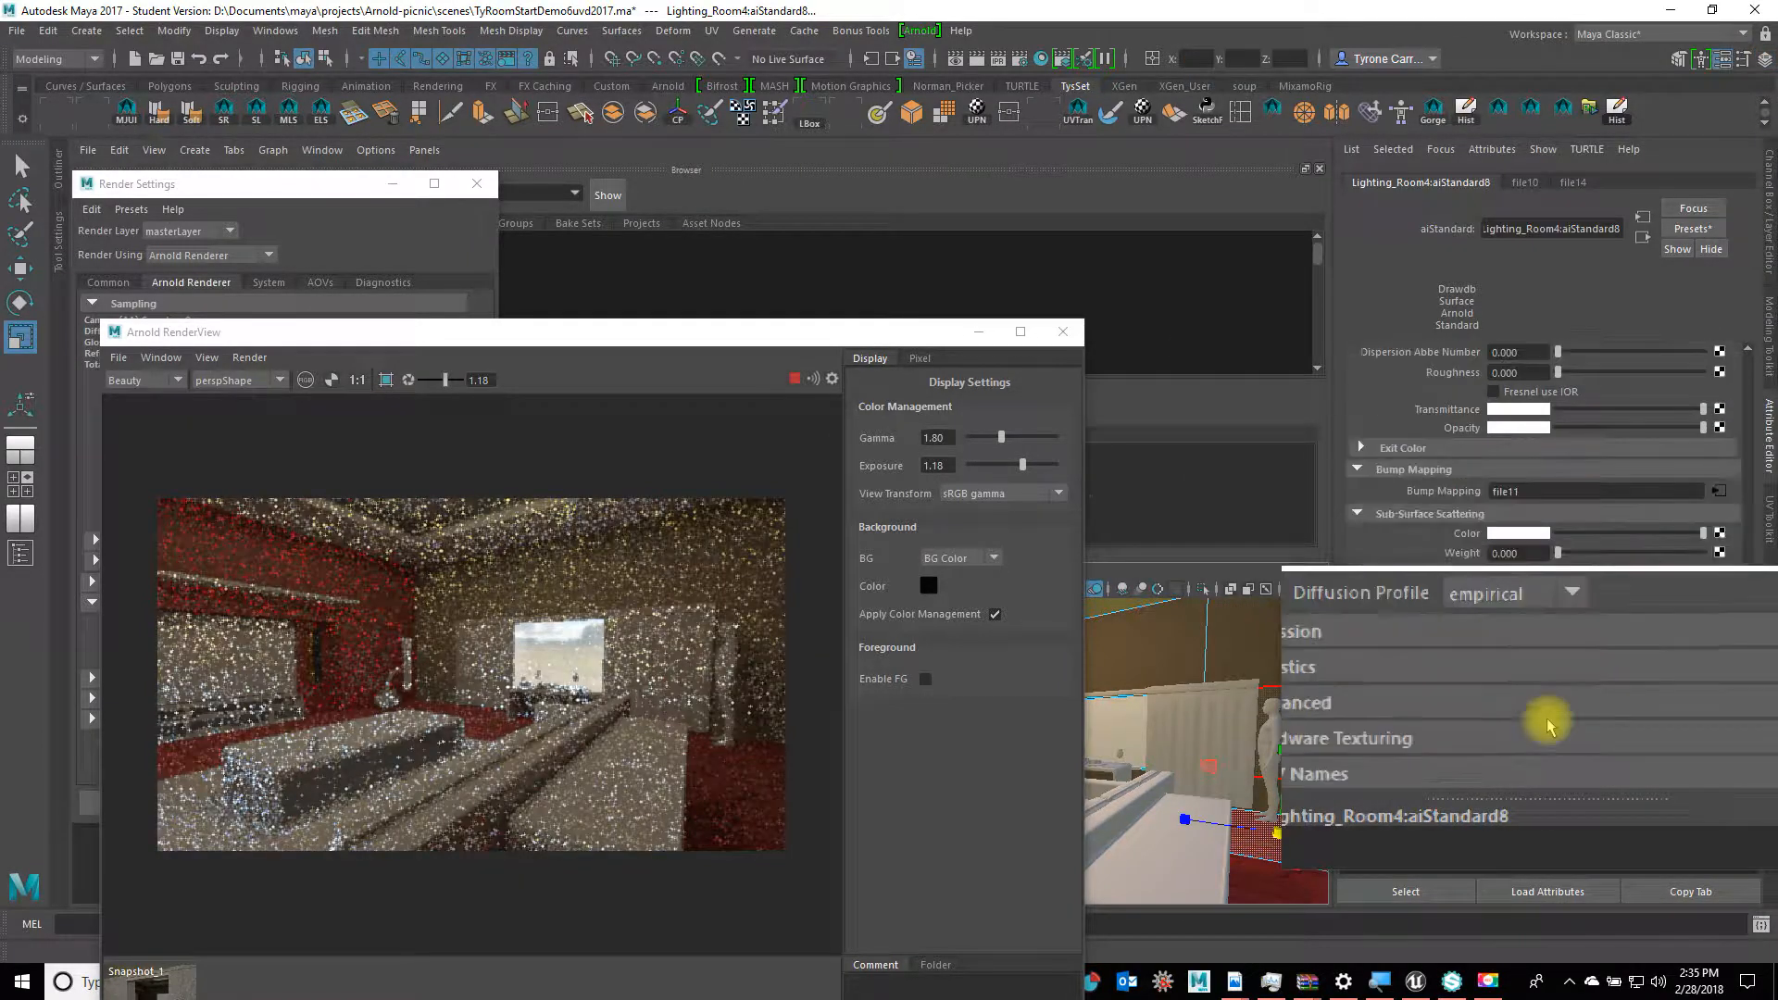
scroll(1551, 727, "up", 6)
scroll(1551, 727, "up", 2)
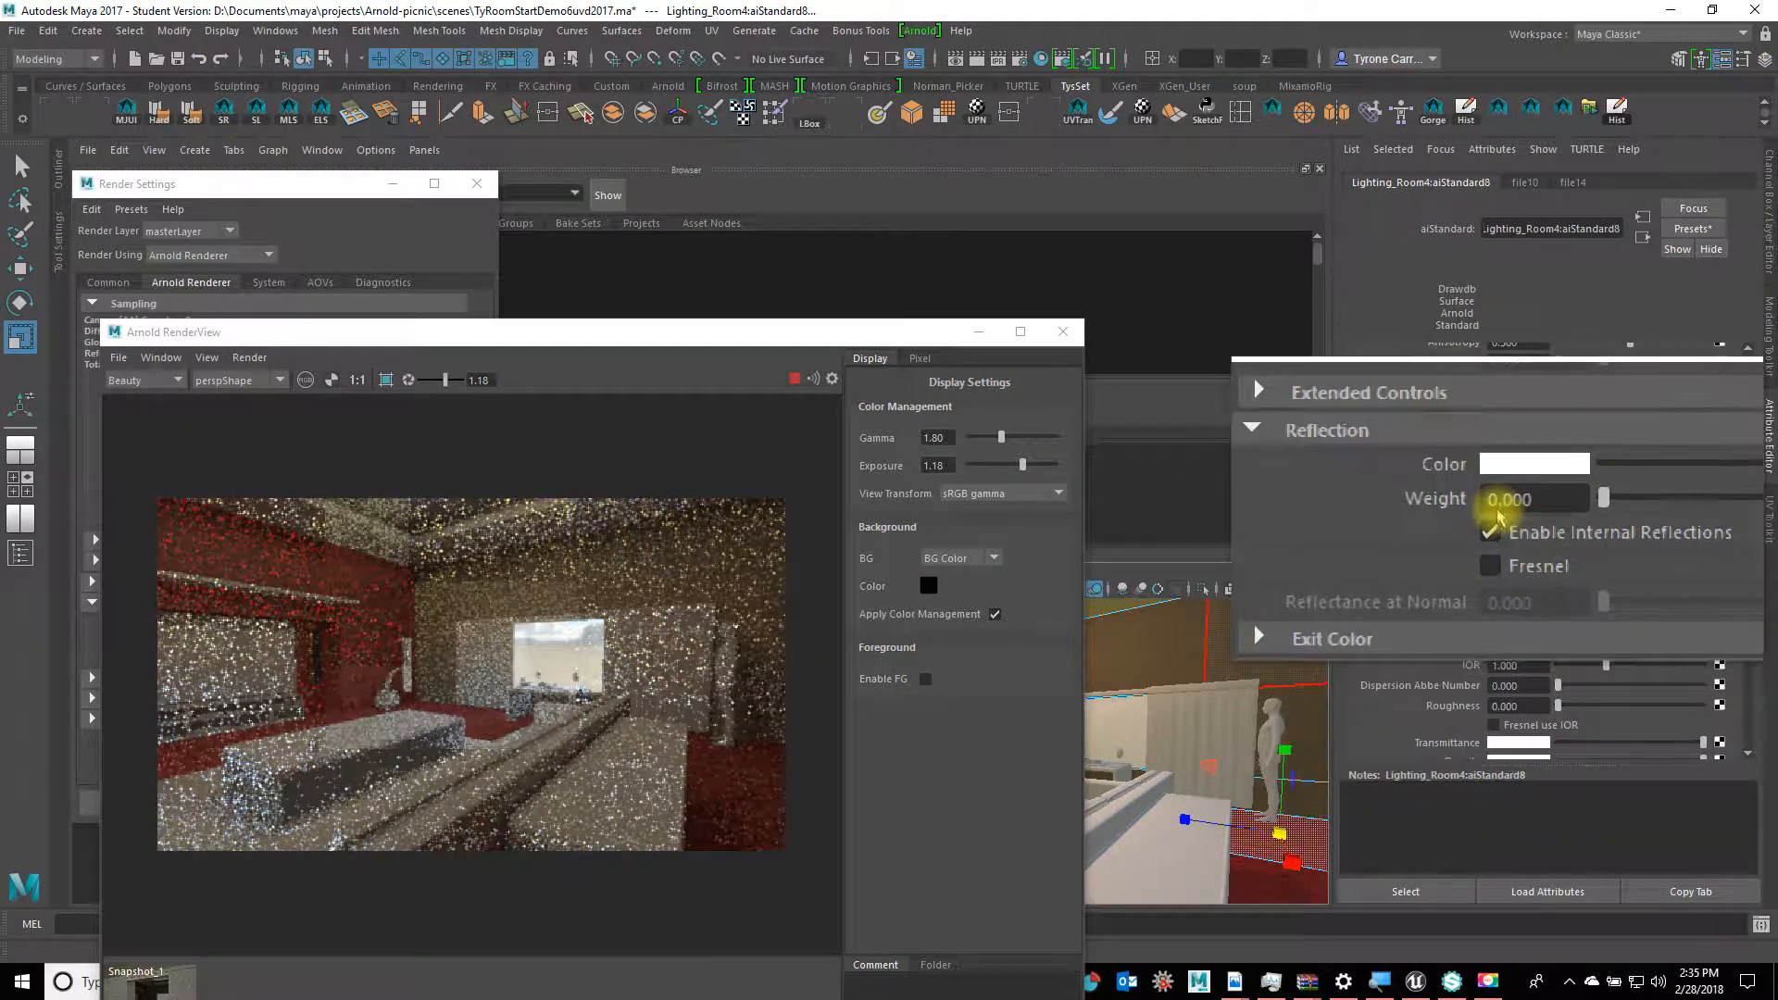
left_click(1485, 984)
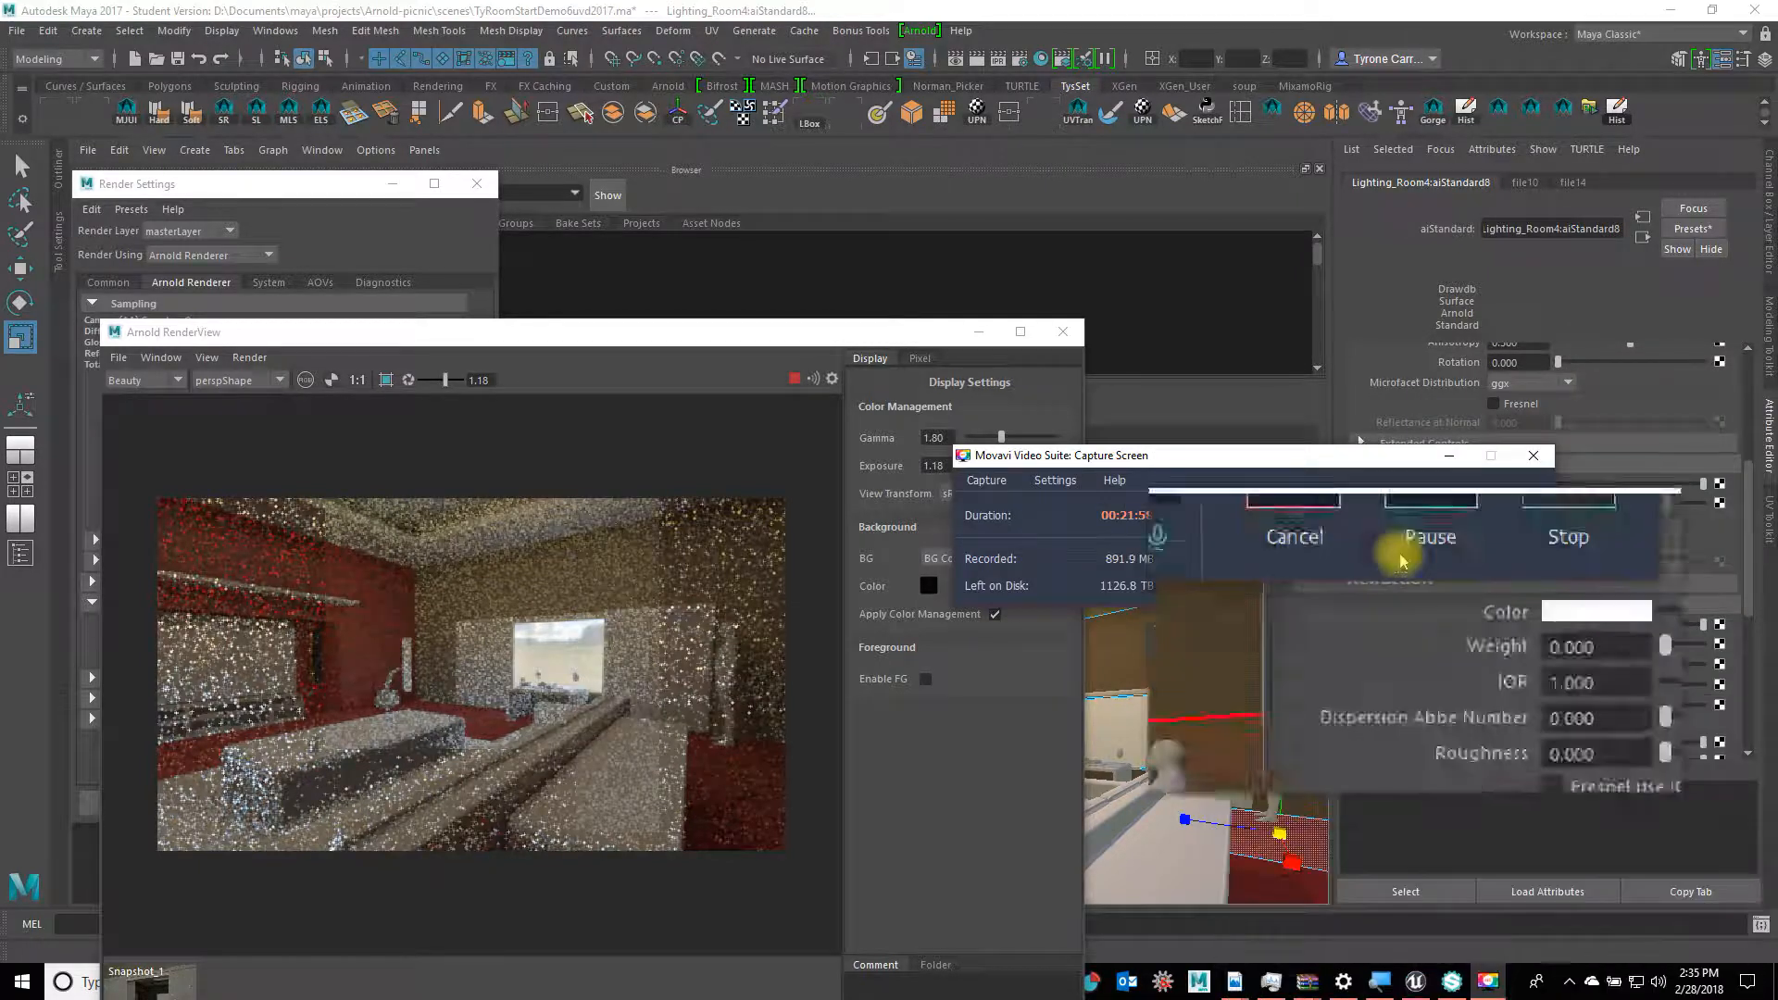